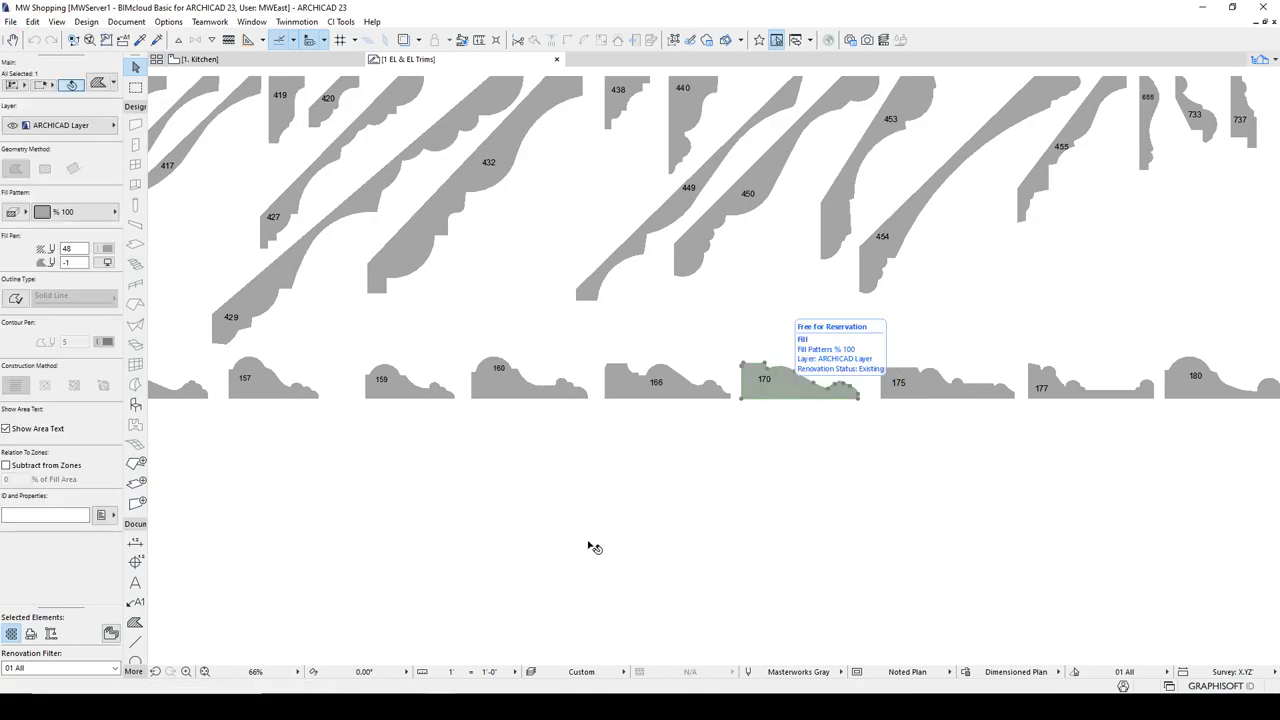
Switch to the New Project ARCHICAD window and paste the copied profile 170 fill into the Trim - Casing profile
{"action": "mouse_move", "coordinate": [457, 692]}
{"action": "left_click", "coordinate": [410, 640]}
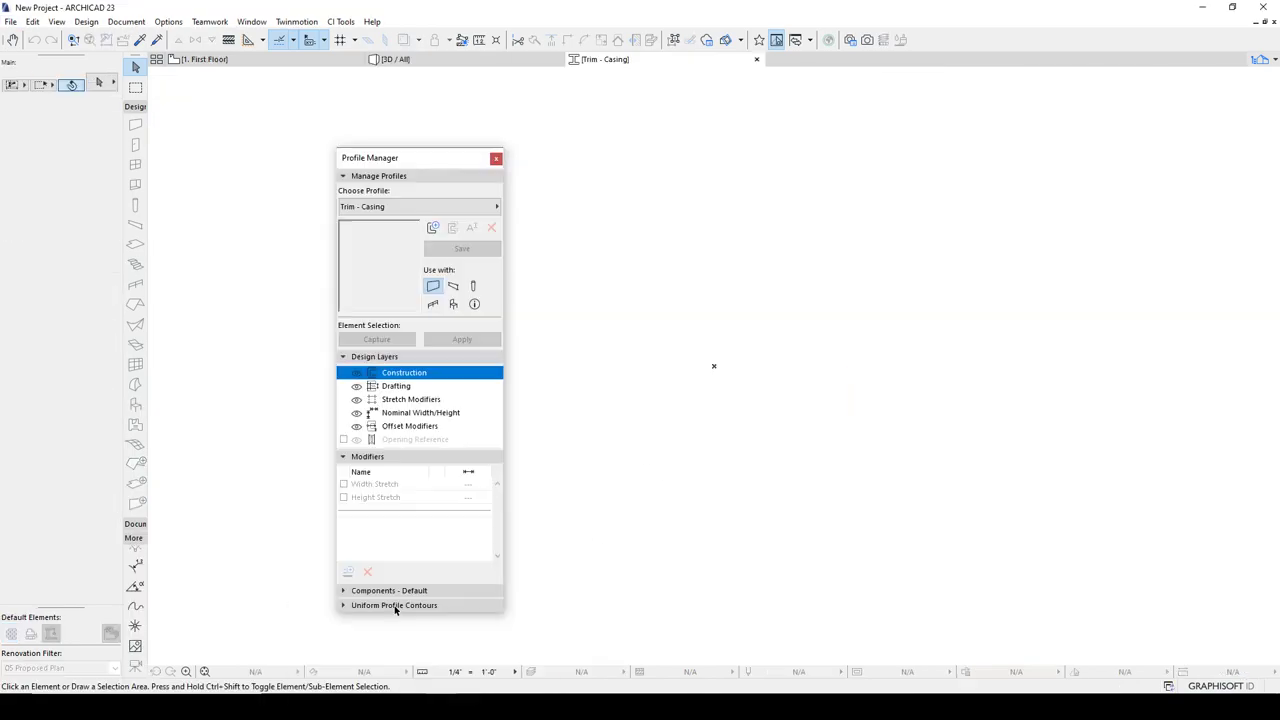
{"action": "key", "text": "ctrl+v"}
{"action": "left_click", "coordinate": [711, 317]}
{"action": "scroll", "coordinate": [710, 364], "scroll_direction": "up", "scroll_amount": 4}
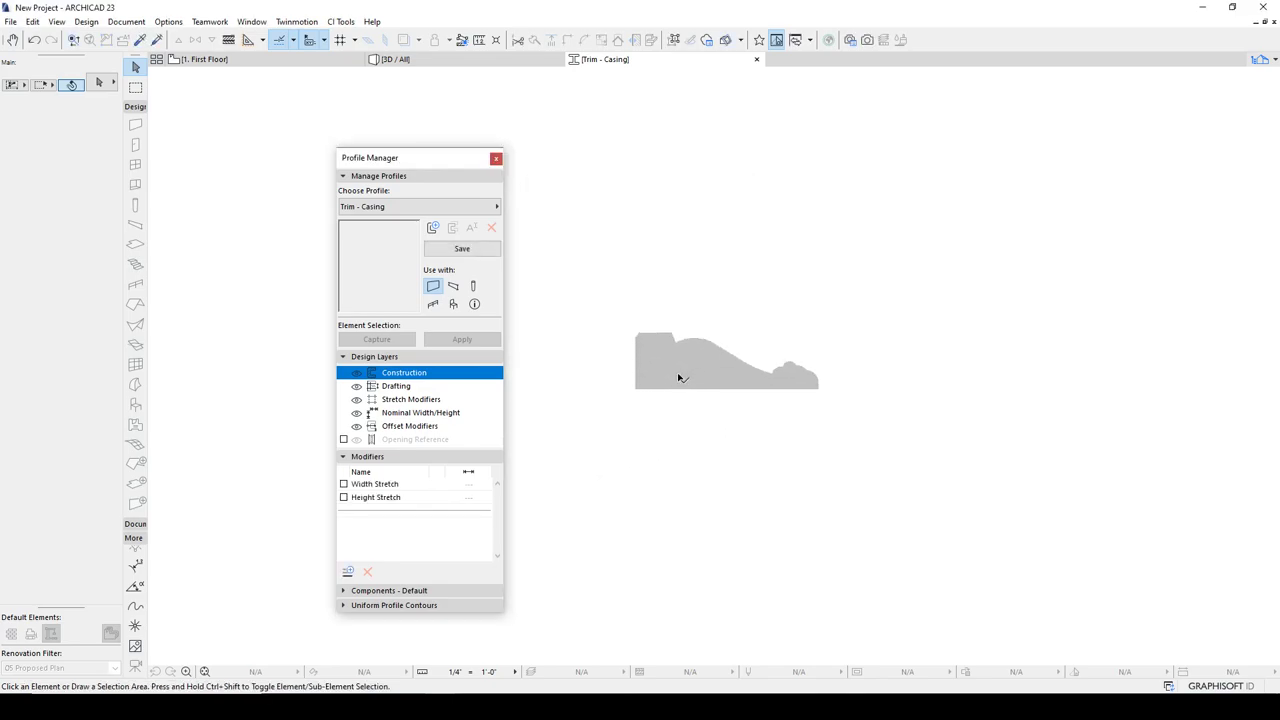
Move the pasted casing fill so that its lower flat-side corner sits on the profile origin
{"action": "left_click", "coordinate": [662, 375]}
{"action": "key", "text": "ctrl+d"}
{"action": "left_click", "coordinate": [635, 392]}
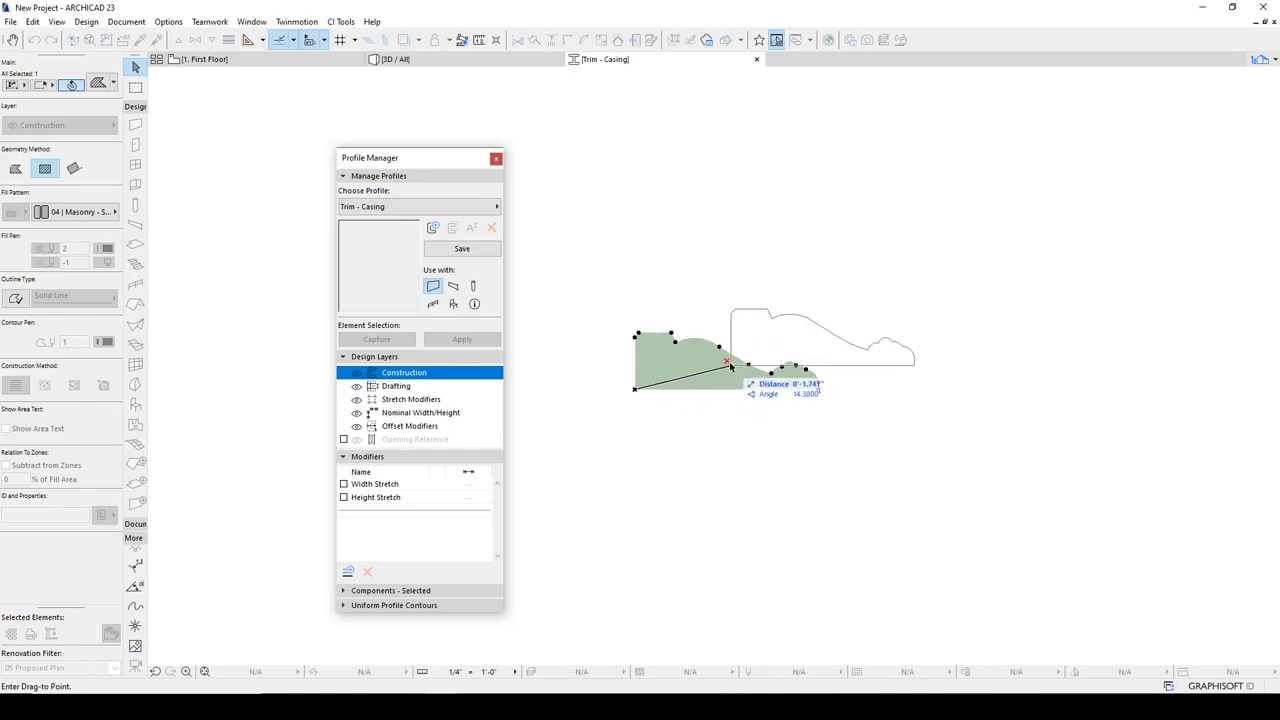
{"action": "left_click", "coordinate": [727, 362]}
Rotate the casing fill 90° counterclockwise about the origin to stand upright, and save the Trim - Casing profile
{"action": "key", "text": "ctrl+e"}
{"action": "left_click", "coordinate": [727, 361]}
{"action": "left_click", "coordinate": [816, 360]}
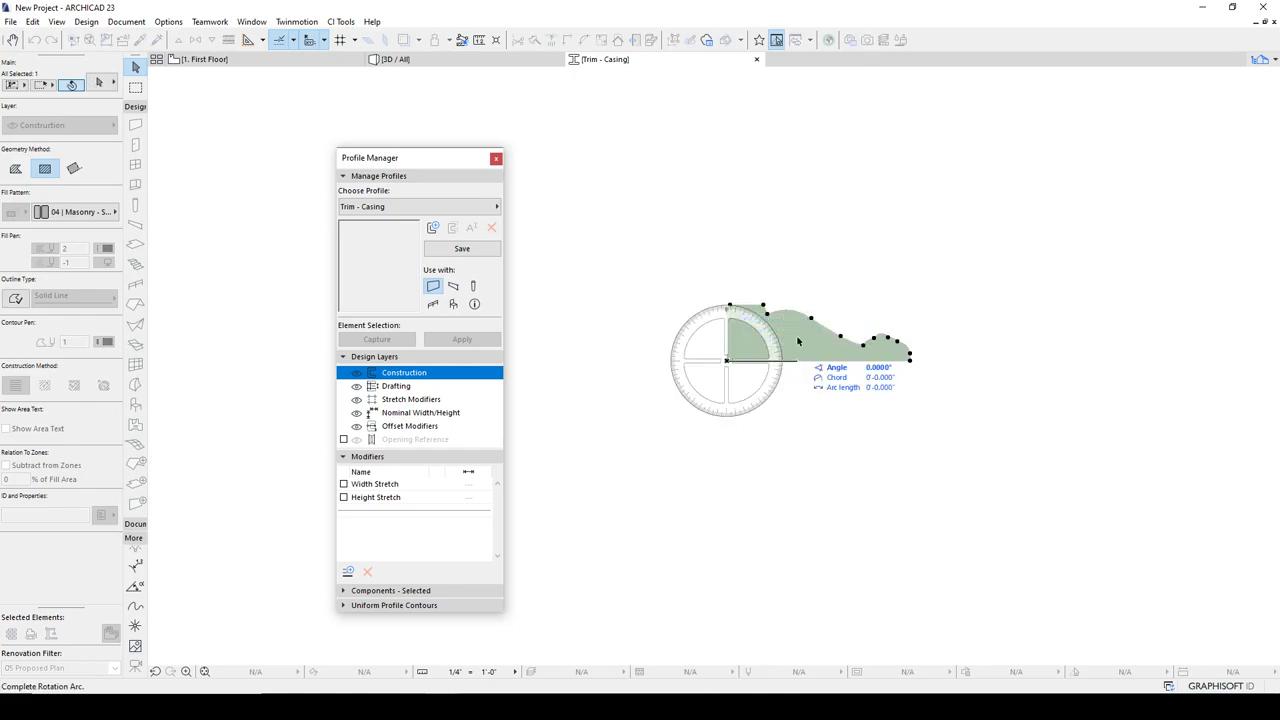
{"action": "left_click", "coordinate": [730, 274]}
{"action": "left_click", "coordinate": [757, 330]}
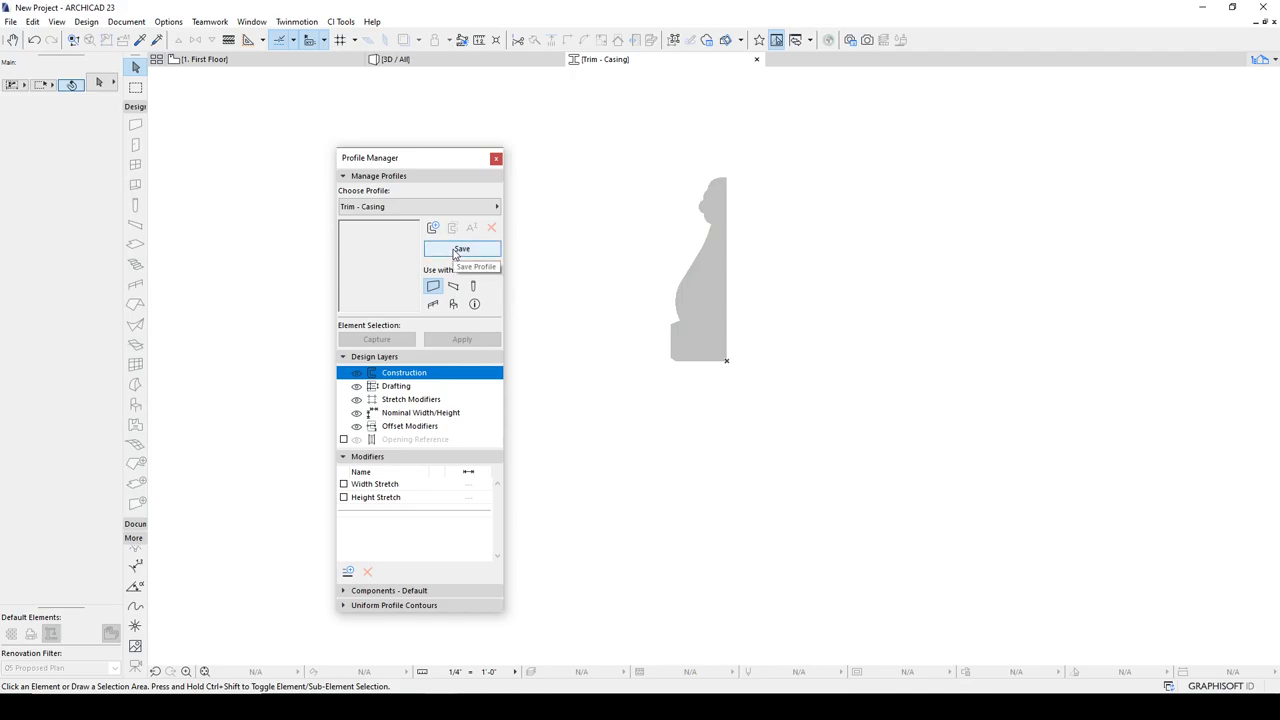
{"action": "left_click", "coordinate": [458, 250]}
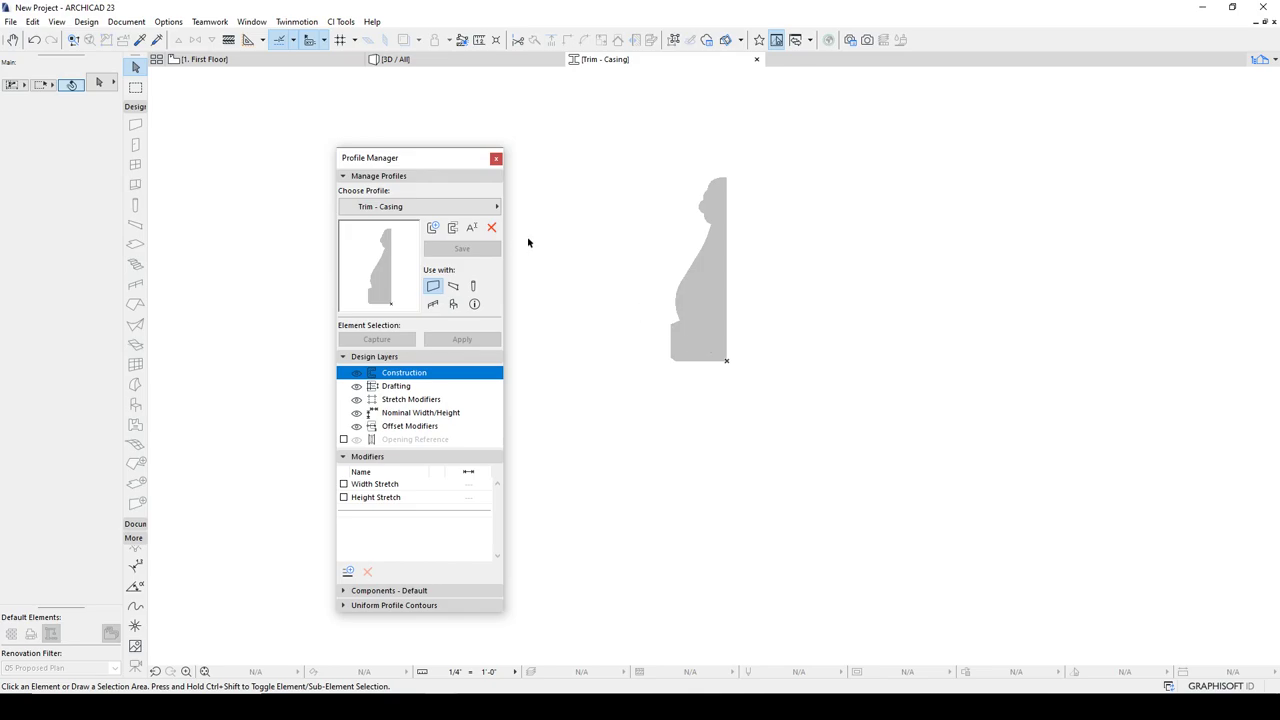
View the Trim - Base profile, and return to the First Floor plan with the Profile Manager moved aside
{"action": "left_click", "coordinate": [415, 207]}
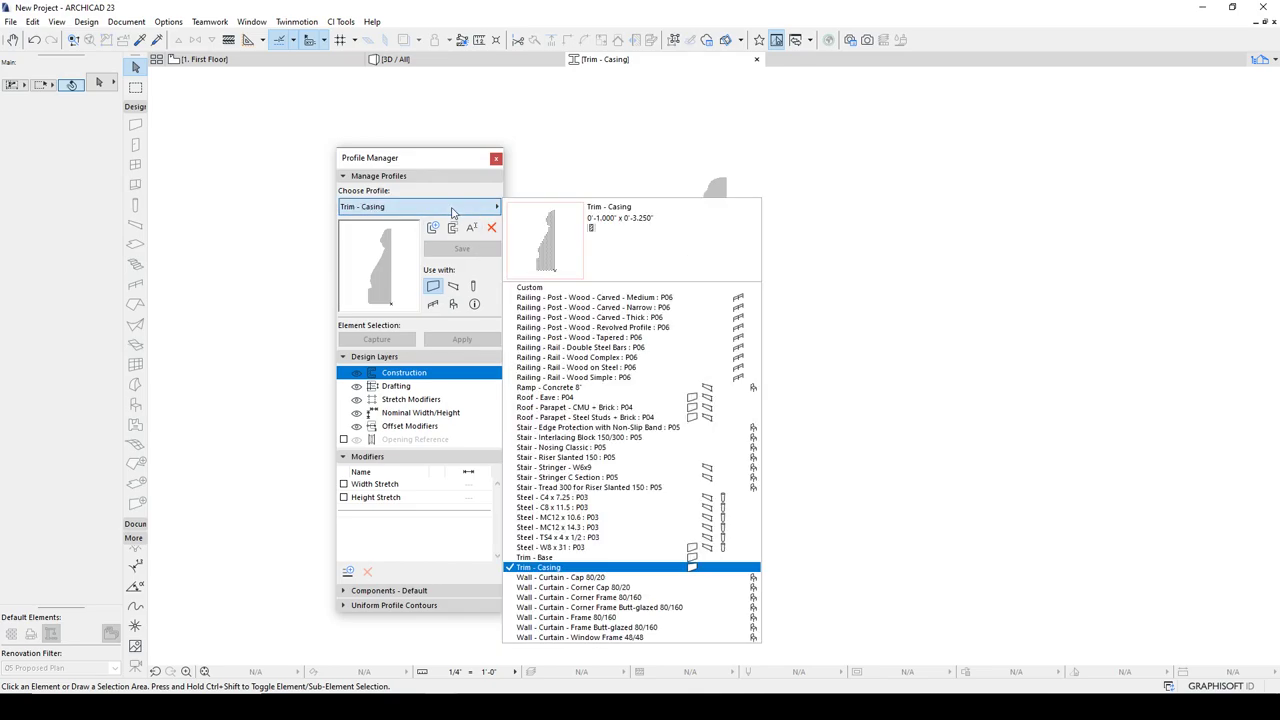
{"action": "left_click", "coordinate": [565, 557]}
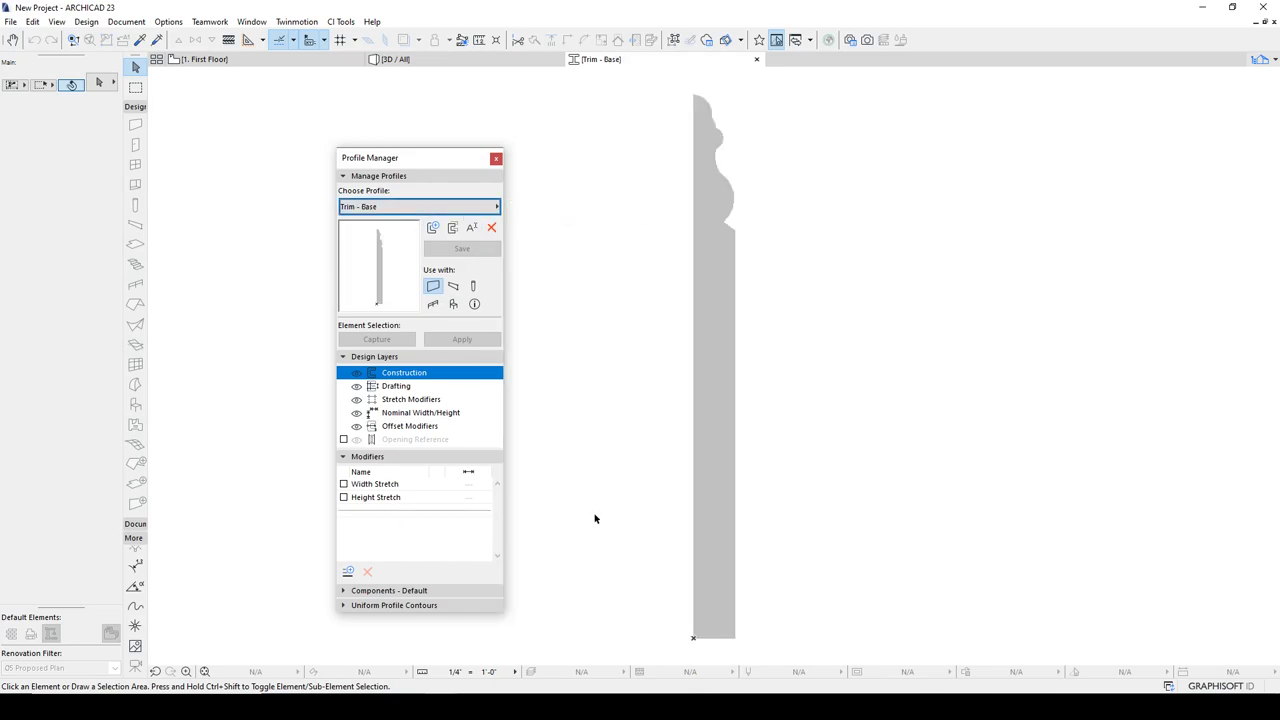
{"action": "left_click", "coordinate": [289, 62]}
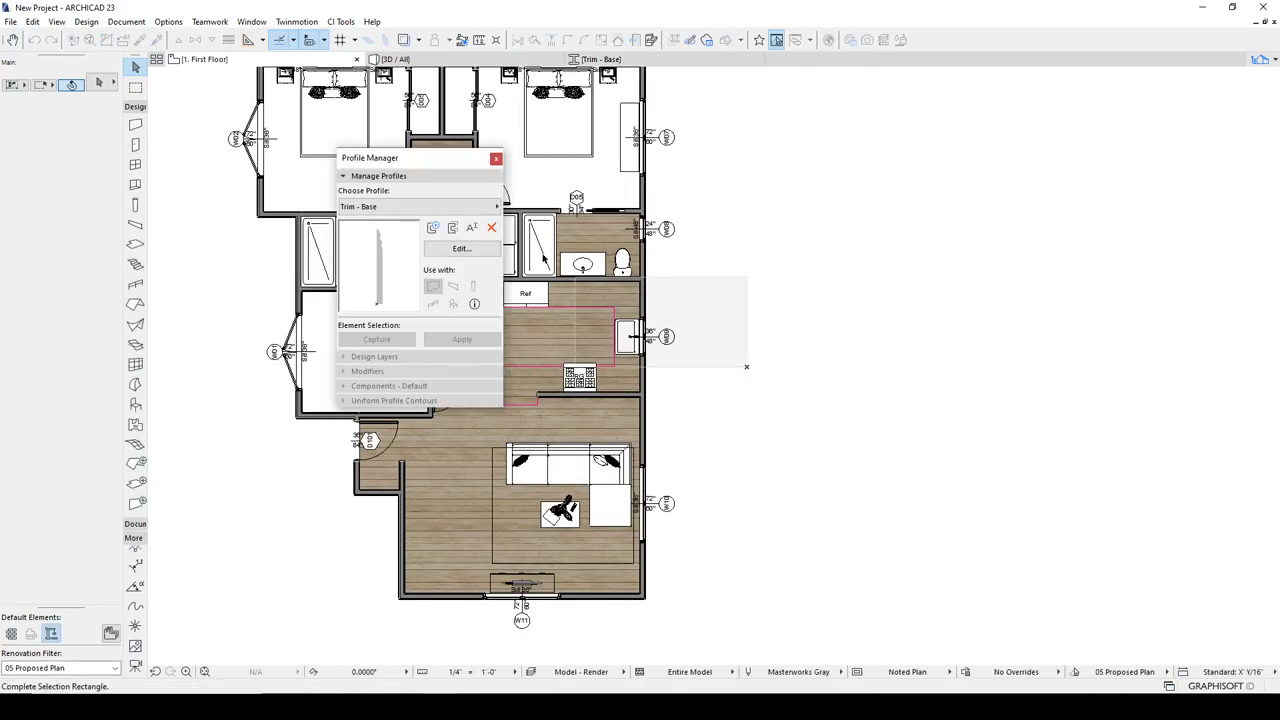
{"action": "left_click_drag", "start_coordinate": [476, 162], "coordinate": [0, 200]}
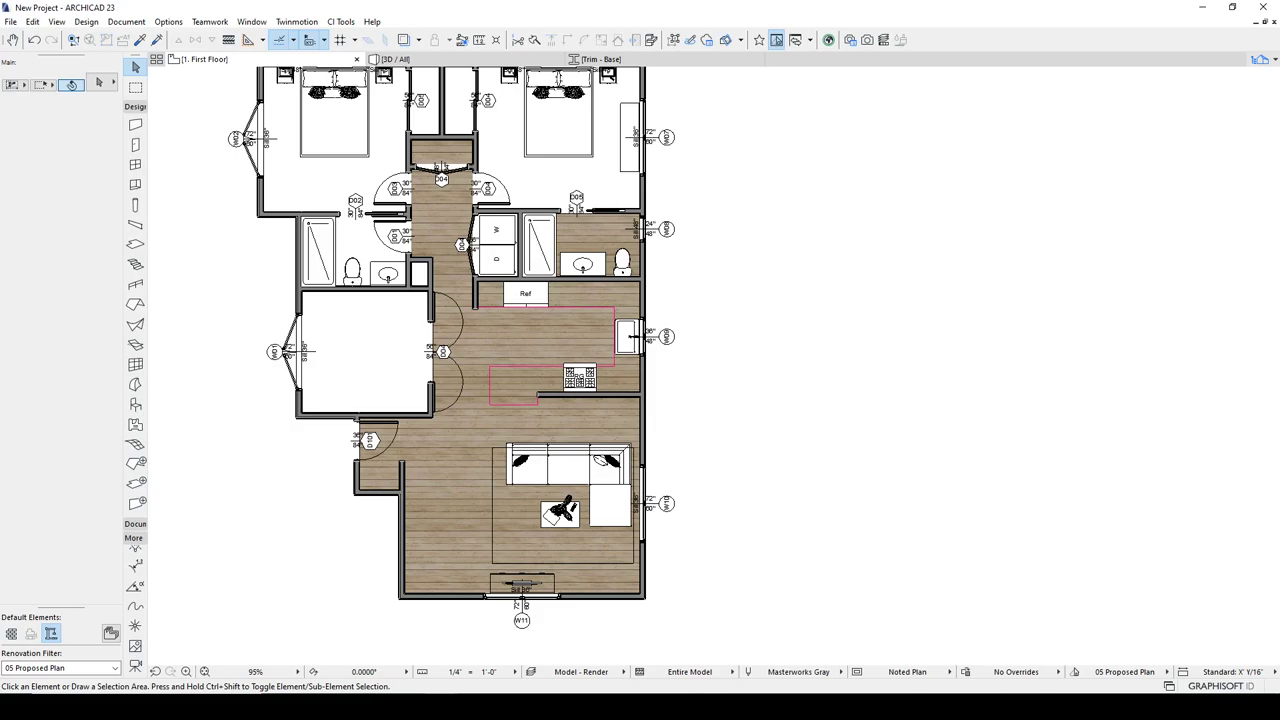
{"action": "middle_click_drag", "start_coordinate": [396, 343], "coordinate": [473, 294]}
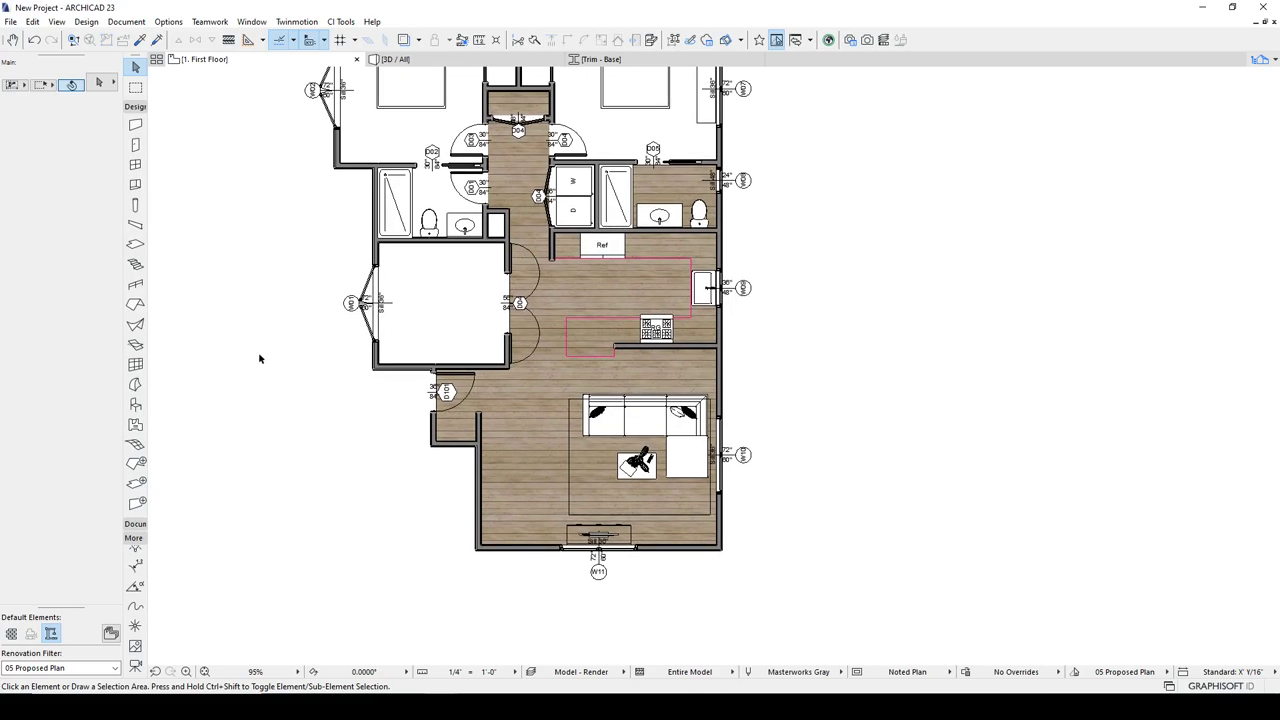
Search the object library for "mwcasin" in the default settings of the Object tool
{"action": "left_click", "coordinate": [137, 405]}
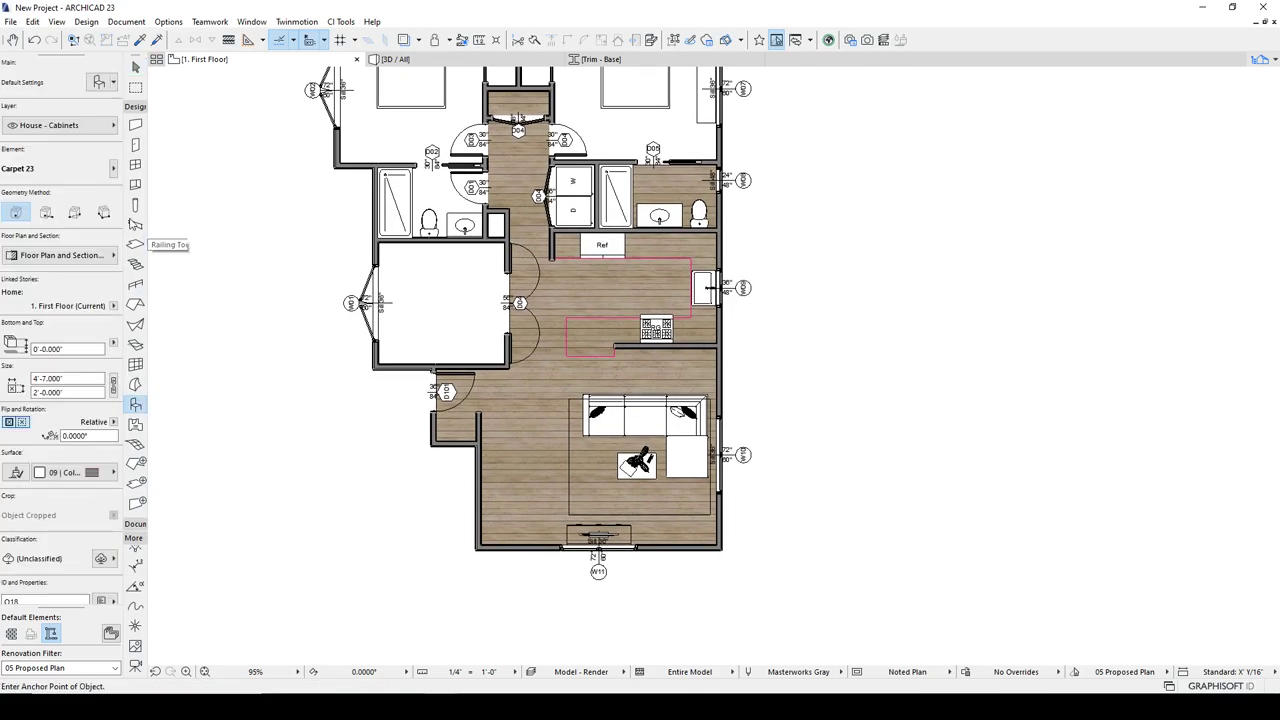
{"action": "left_click", "coordinate": [101, 80]}
{"action": "left_click", "coordinate": [453, 34]}
{"action": "type", "text": "carpetmw"}
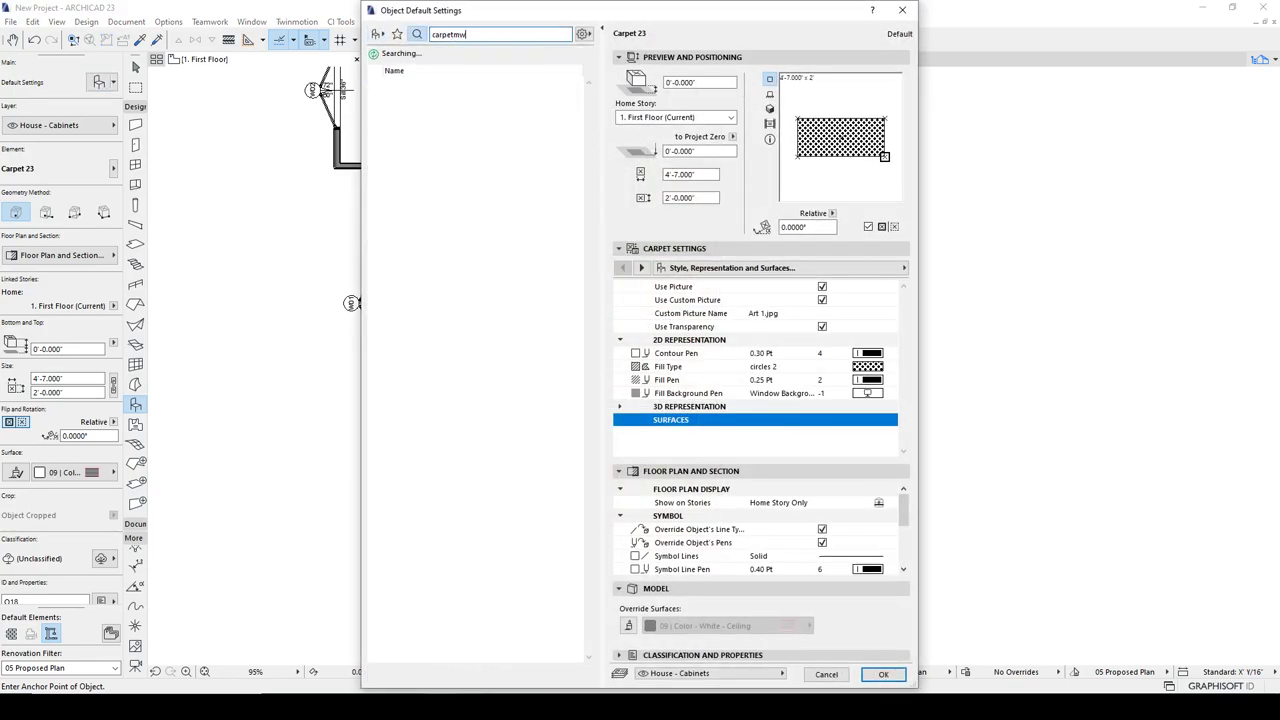
{"action": "key", "text": "BackSpace"}
{"action": "key", "text": "BackSpace"}
{"action": "key", "text": "BackSpace"}
{"action": "key", "text": "BackSpace"}
{"action": "key", "text": "BackSpace"}
{"action": "key", "text": "BackSpace"}
{"action": "key", "text": "BackSpace"}
{"action": "type", "text": "mwcasin"}
Check which main profiles MWCasing V2 offers, and leave the object settings without applying them
{"action": "left_click", "coordinate": [447, 86]}
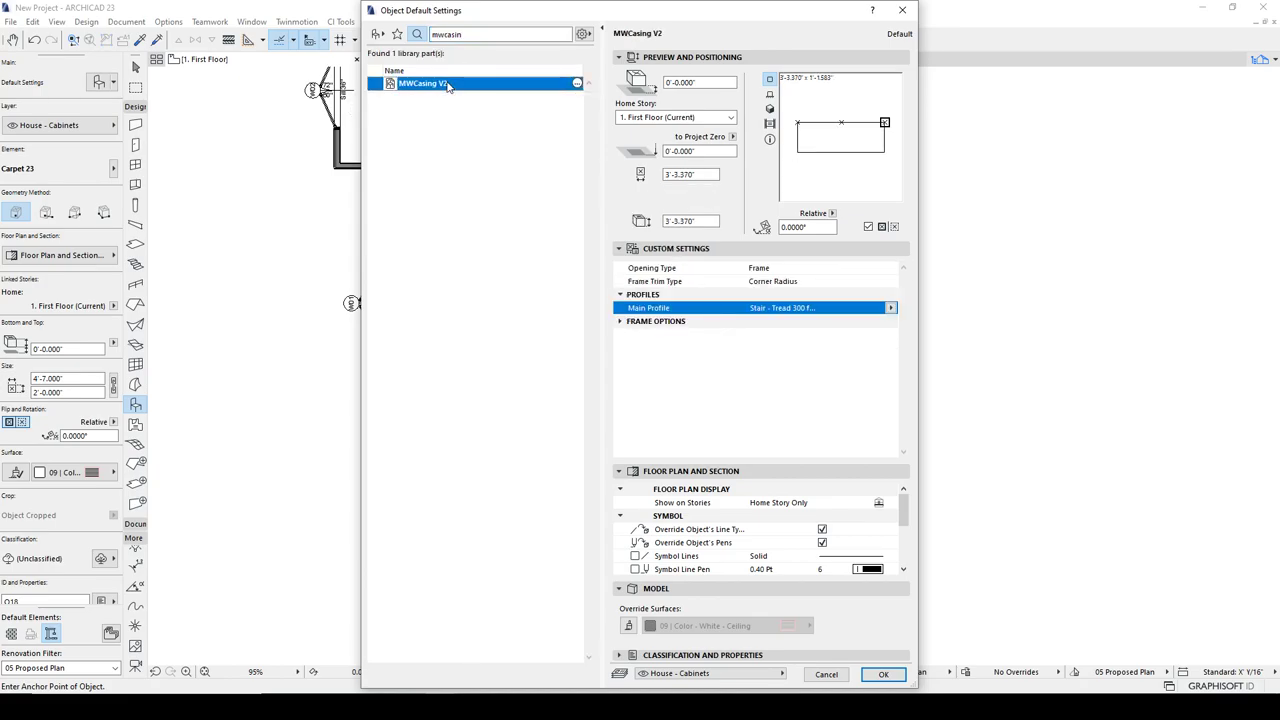
{"action": "left_click", "coordinate": [890, 307]}
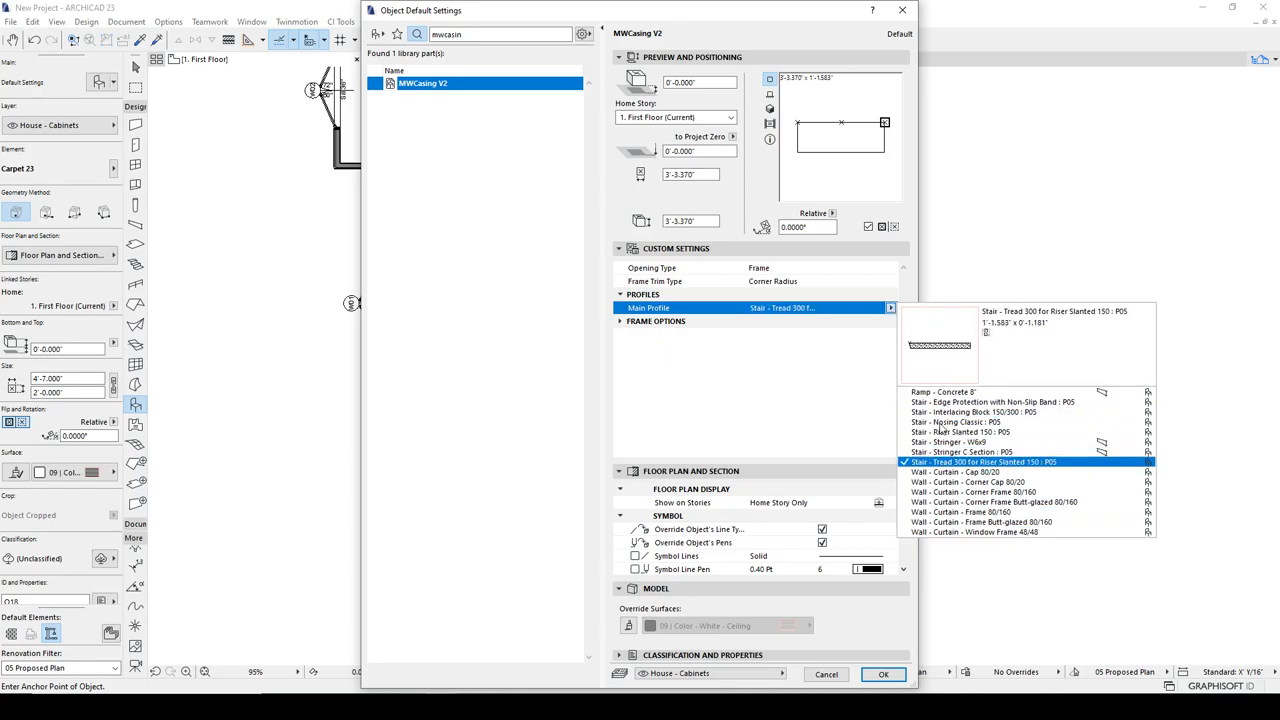
{"action": "left_click", "coordinate": [778, 317]}
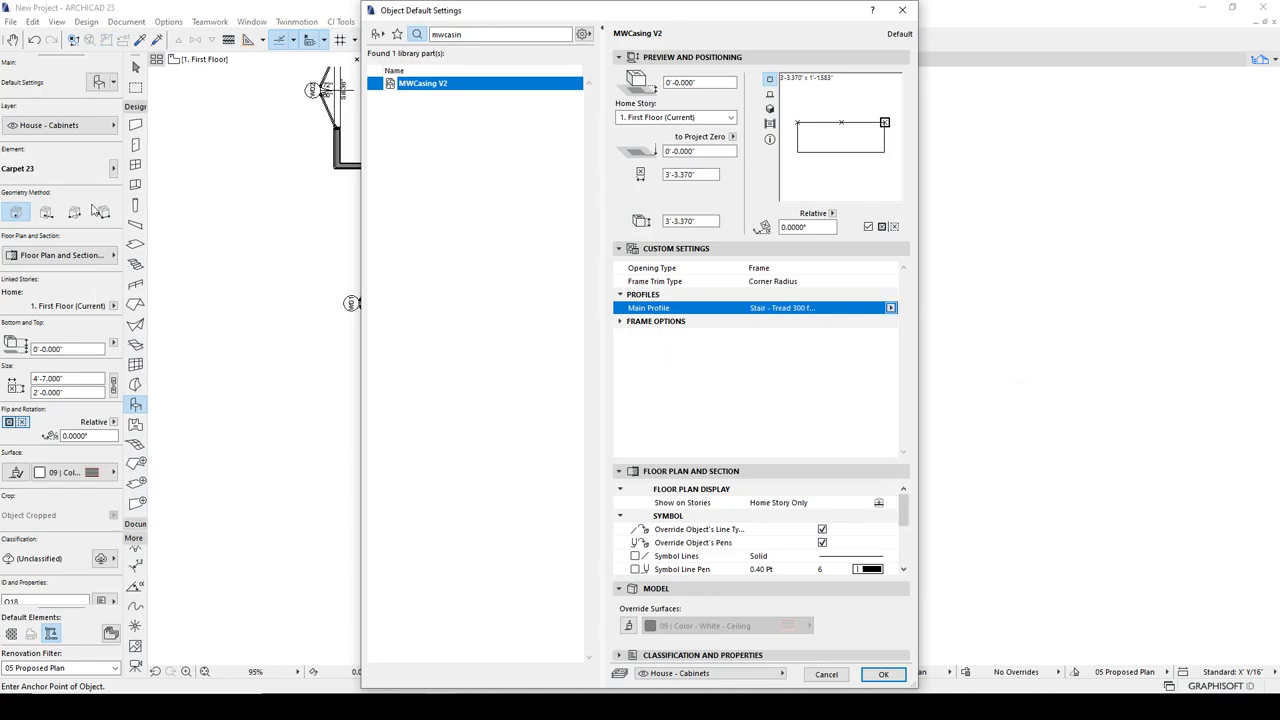
{"action": "left_click", "coordinate": [829, 674]}
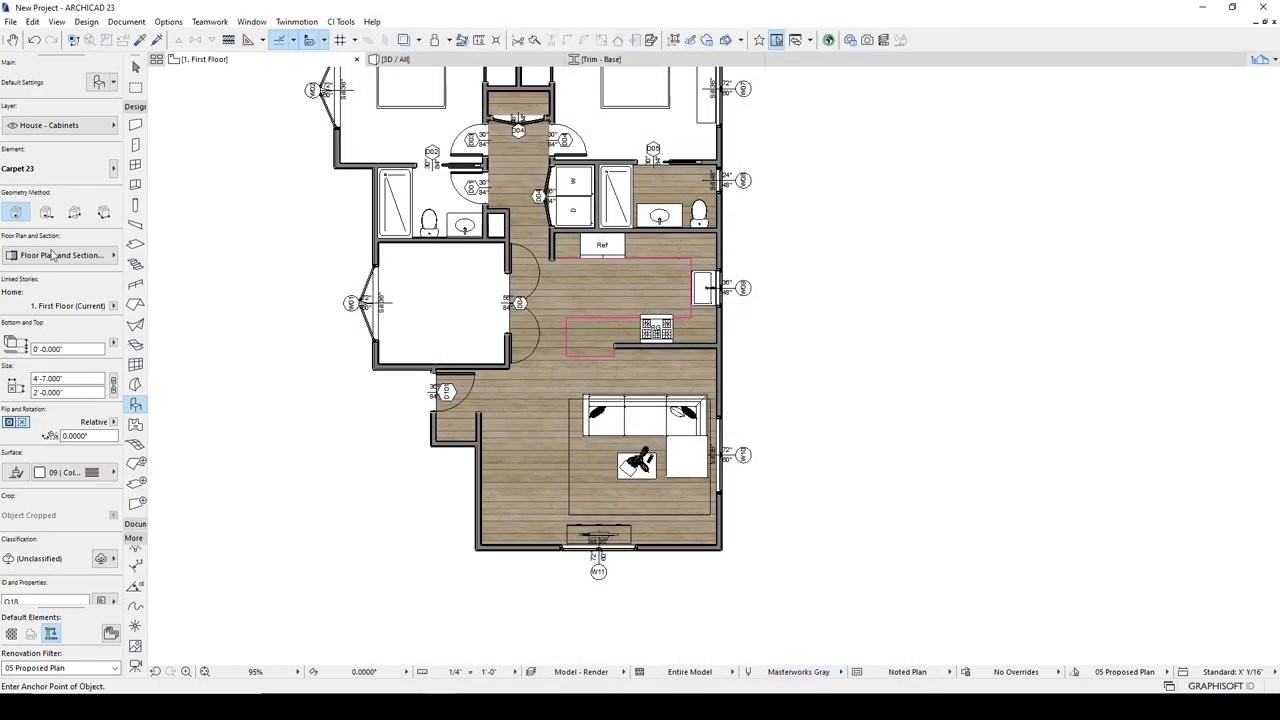
Edit the Trim - Base profile to be usable with beams and objects instead of walls, and save it
{"action": "left_click_drag", "start_coordinate": [337, 217], "coordinate": [701, 221]}
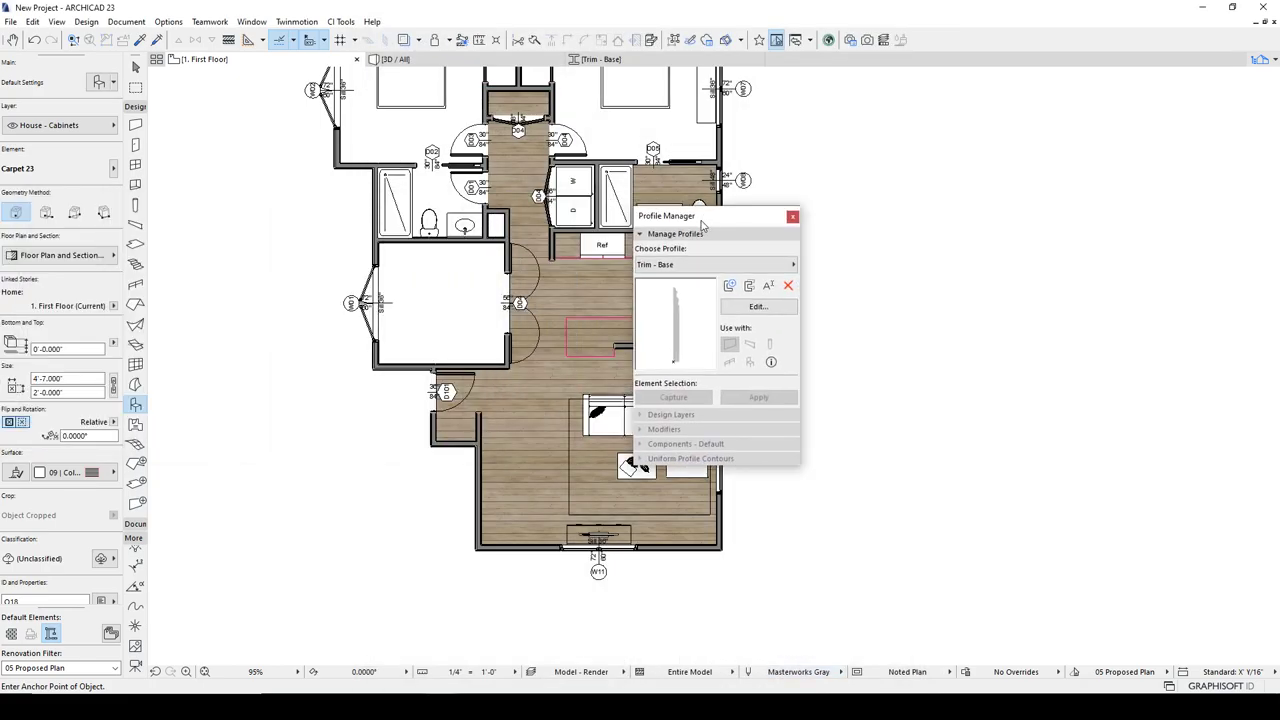
{"action": "left_click", "coordinate": [750, 265]}
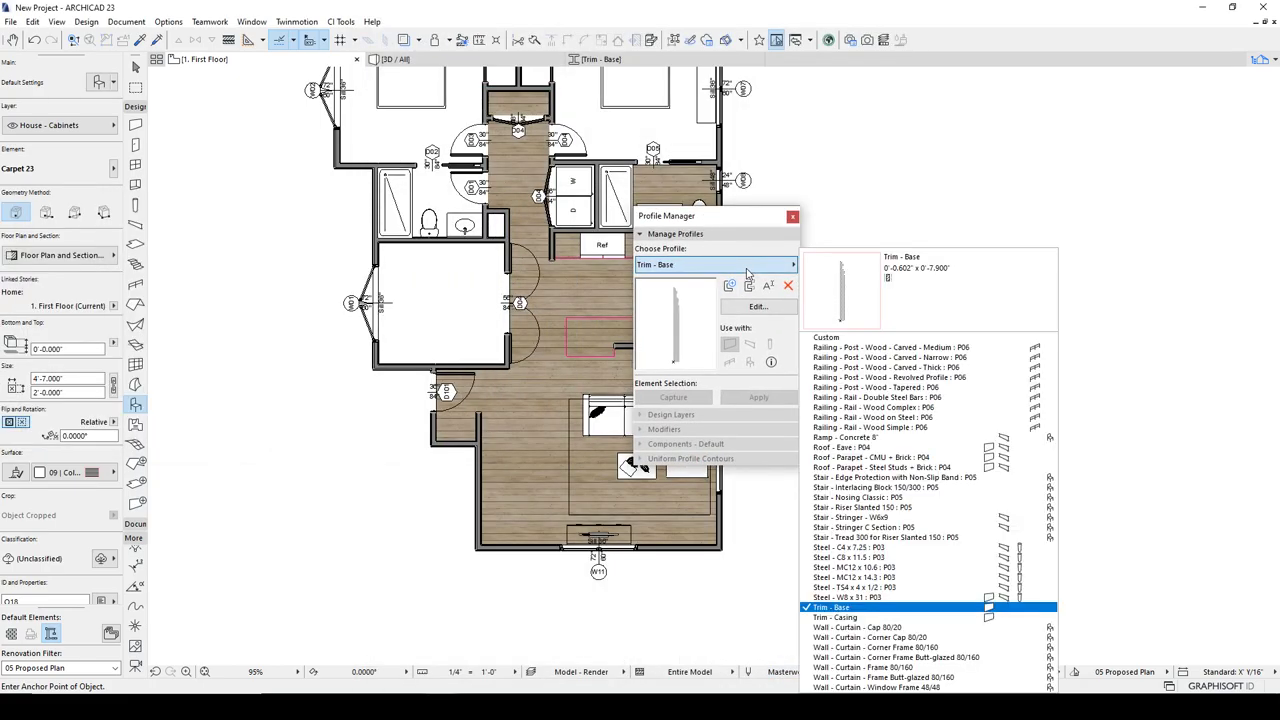
{"action": "left_click", "coordinate": [835, 607]}
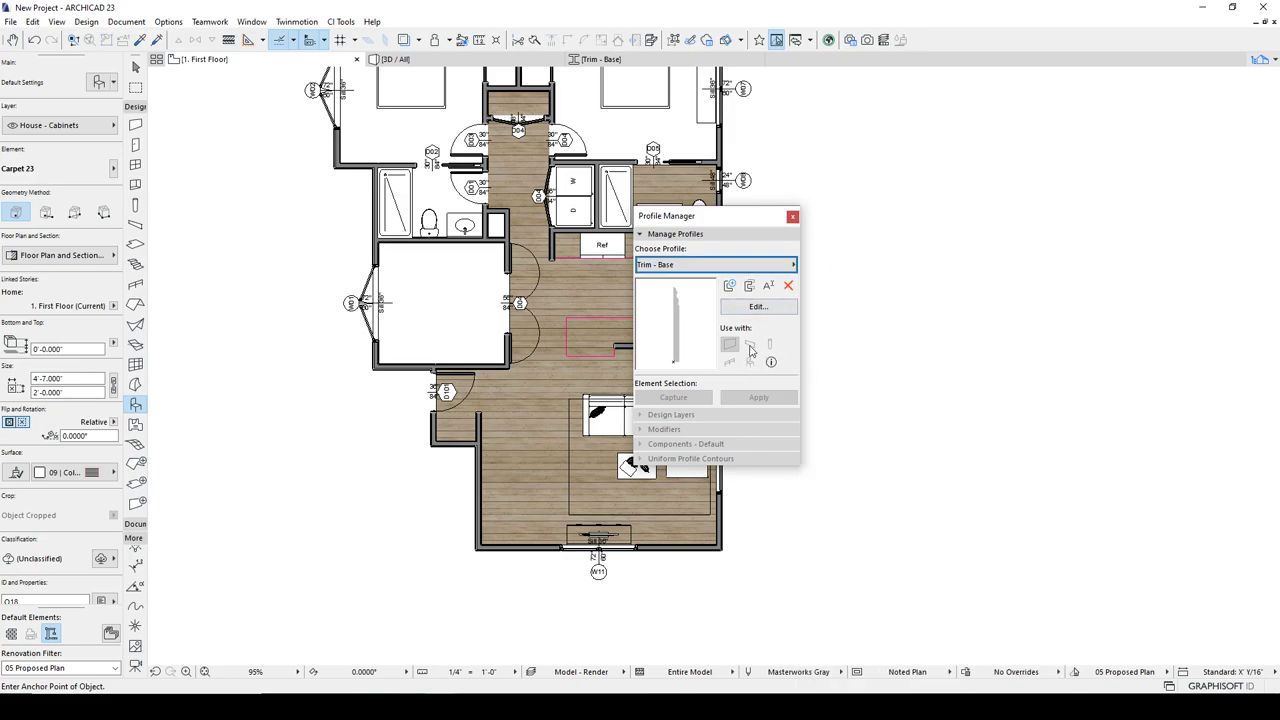
{"action": "left_click", "coordinate": [758, 306]}
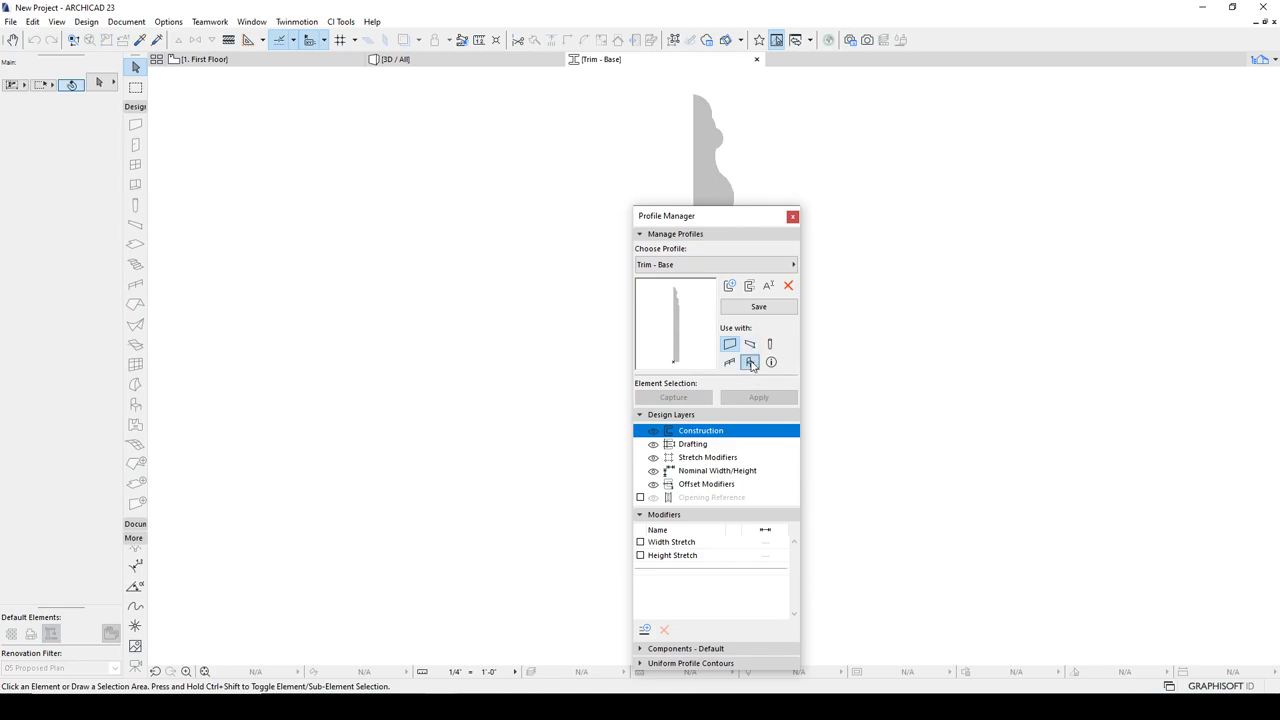
{"action": "left_click", "coordinate": [751, 346]}
{"action": "left_click", "coordinate": [755, 308]}
Make the Trim - Casing profile usable with beams and objects instead of walls, save it, and close the Profile Manager
{"action": "left_click", "coordinate": [737, 265]}
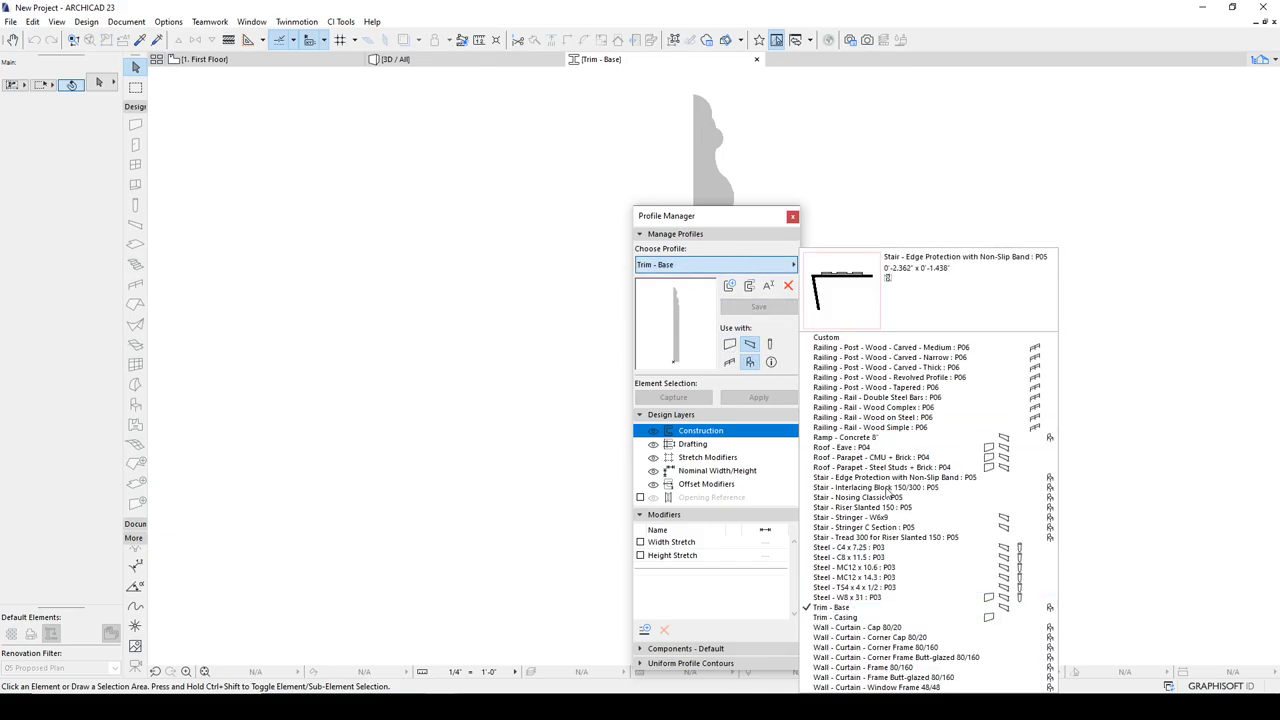
{"action": "left_click", "coordinate": [835, 617]}
{"action": "left_click", "coordinate": [750, 346]}
{"action": "left_click", "coordinate": [748, 309]}
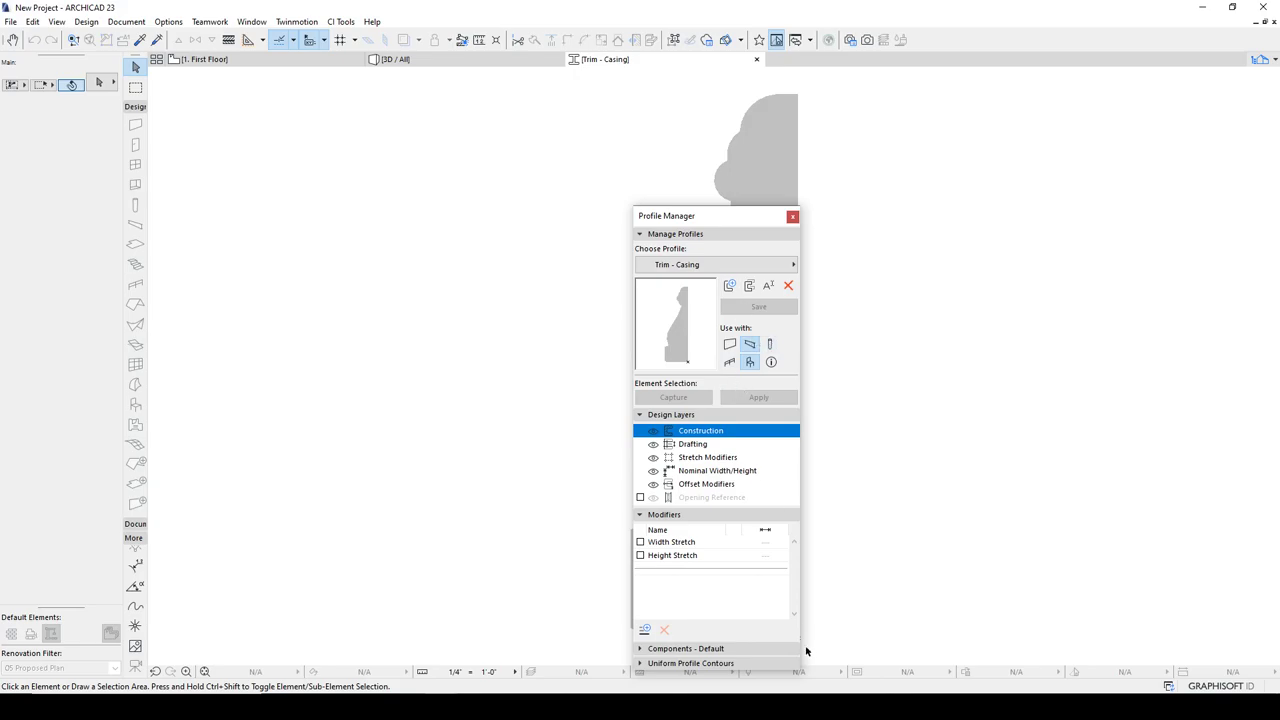
{"action": "left_click", "coordinate": [792, 217]}
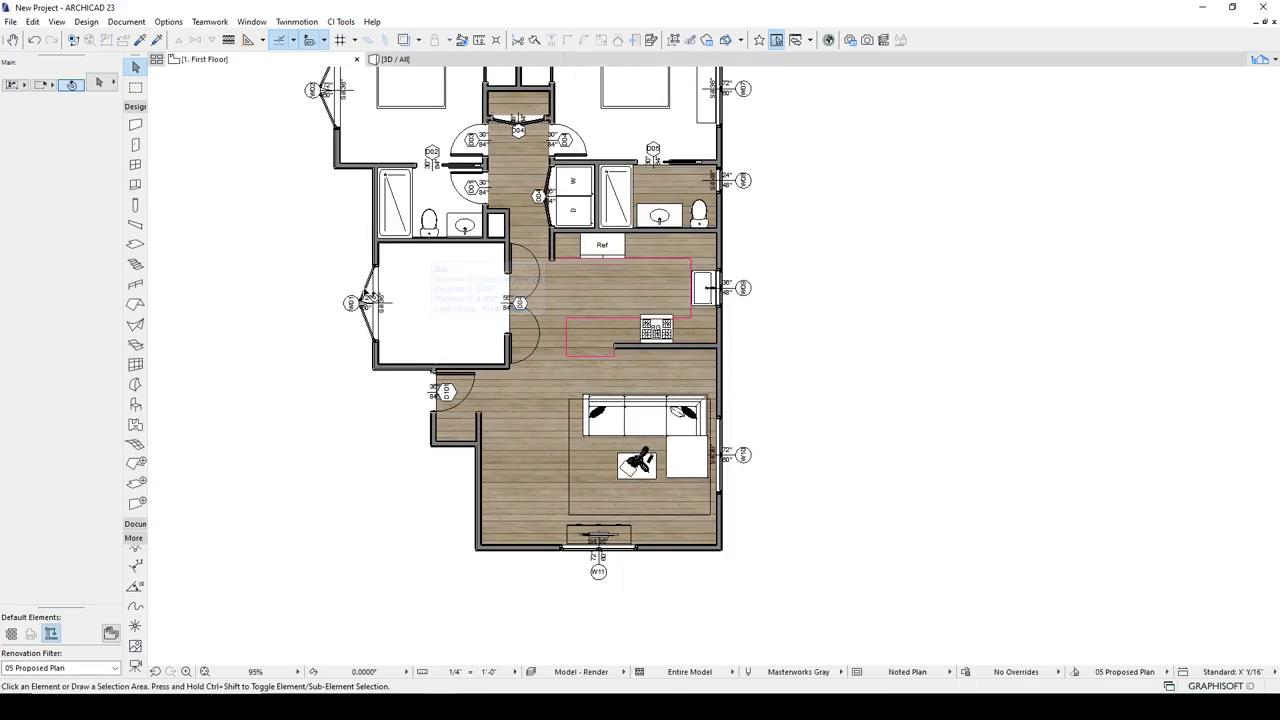
Choose MWCasing V2 as the default object and set its main profile to Trim - Casing
{"action": "left_click", "coordinate": [135, 404]}
{"action": "left_click", "coordinate": [99, 83]}
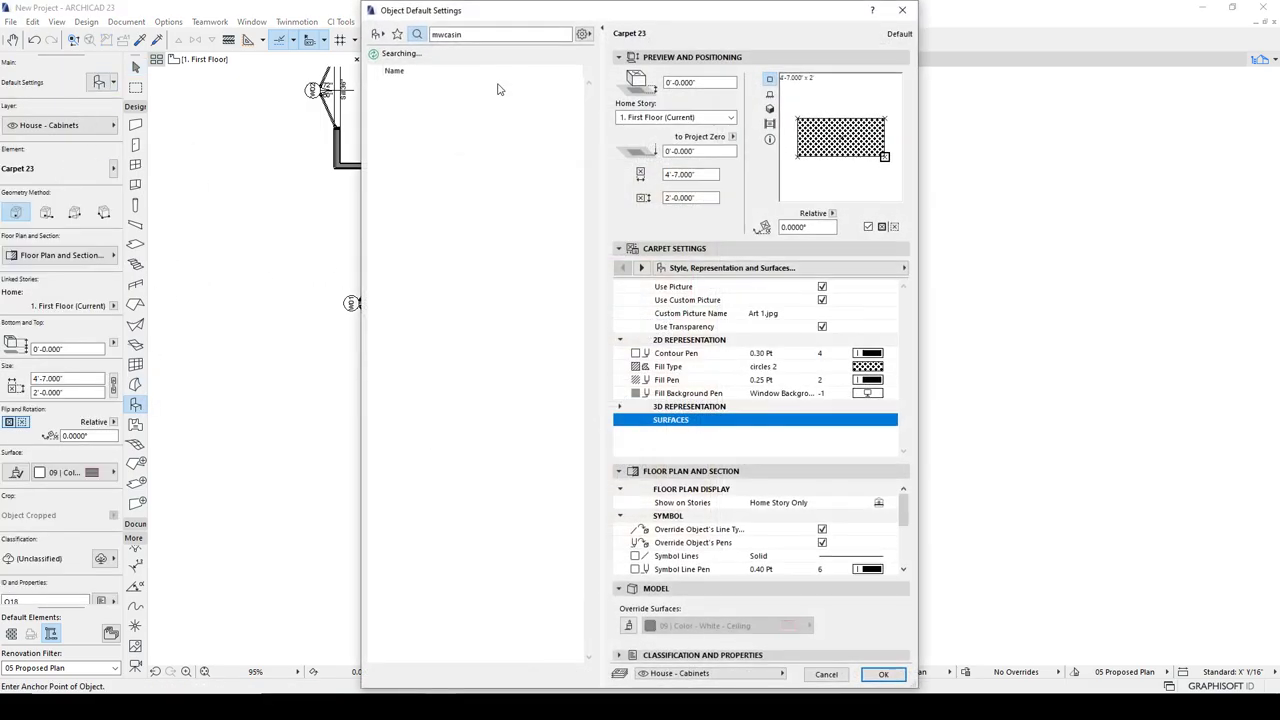
{"action": "left_click", "coordinate": [433, 83]}
{"action": "left_click", "coordinate": [712, 307]}
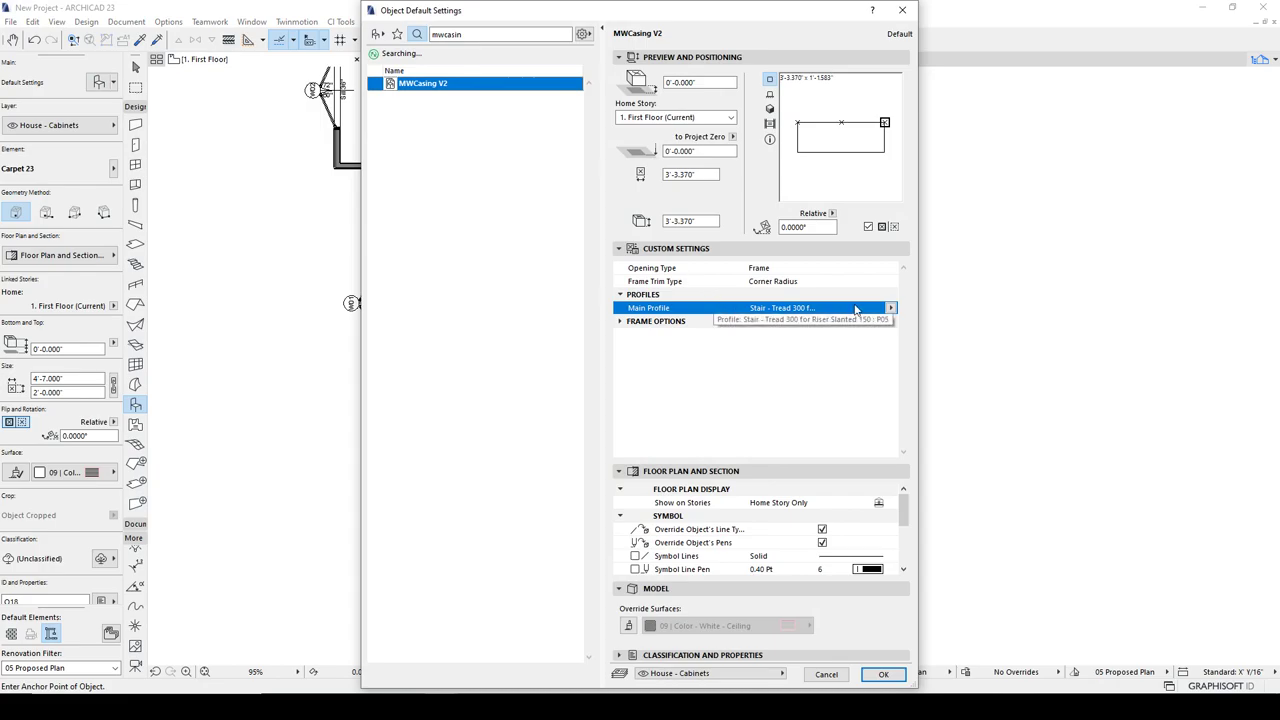
{"action": "left_click", "coordinate": [890, 308]}
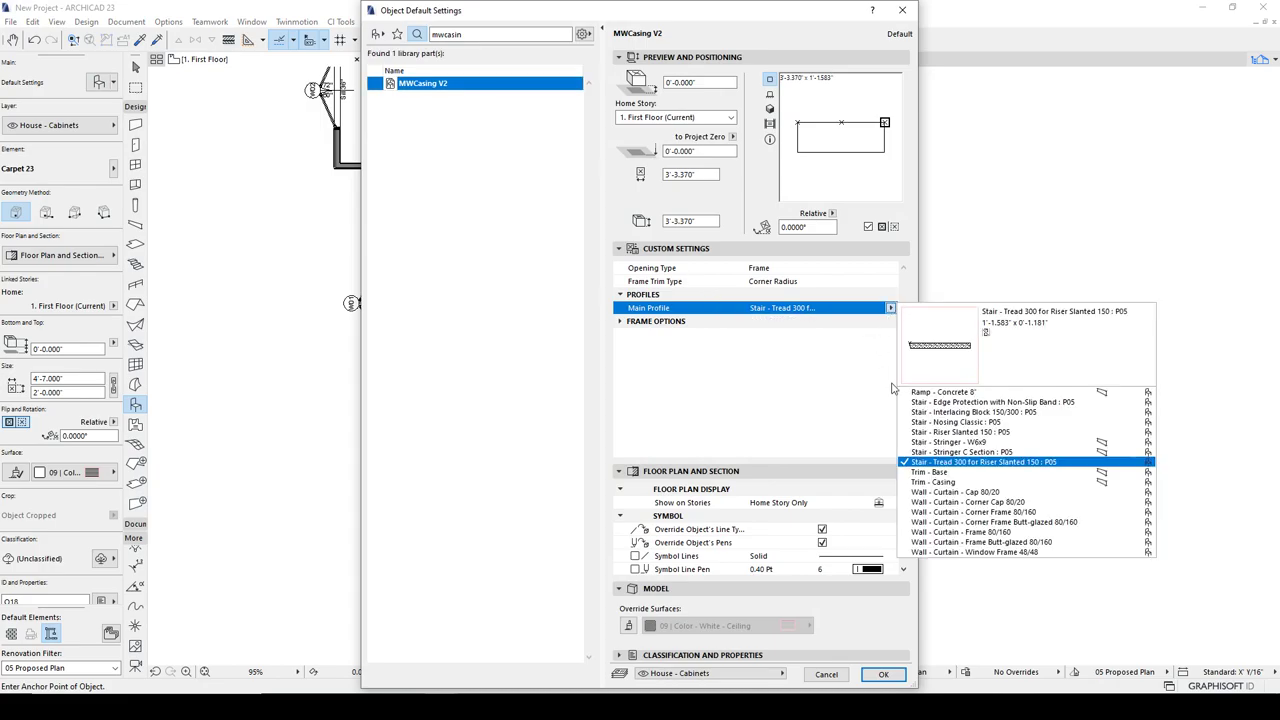
{"action": "left_click", "coordinate": [952, 482]}
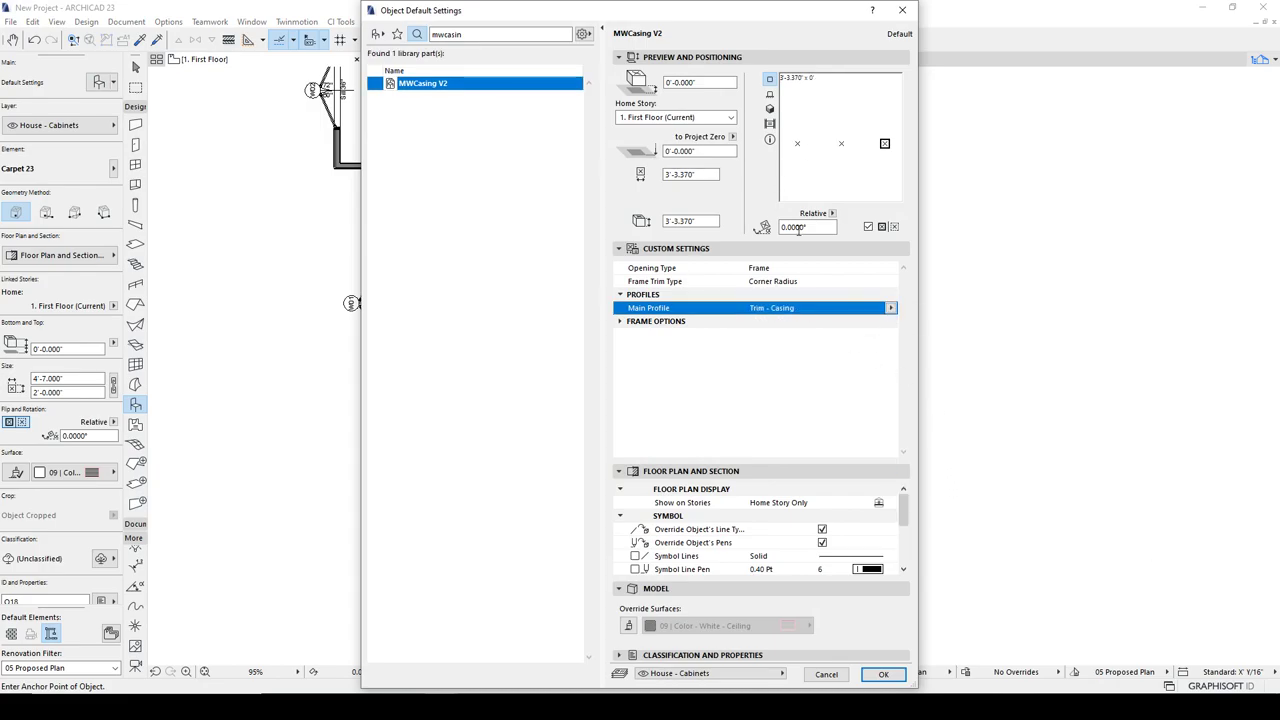
Set the casing's opening type to Door with the Simple frame trim type, show its door offsets, and accept the settings
{"action": "left_click", "coordinate": [826, 270]}
{"action": "left_click", "coordinate": [891, 268]}
{"action": "left_click", "coordinate": [918, 280]}
{"action": "left_click", "coordinate": [891, 268]}
{"action": "left_click", "coordinate": [916, 281]}
{"action": "left_click", "coordinate": [873, 283]}
{"action": "left_click", "coordinate": [891, 282]}
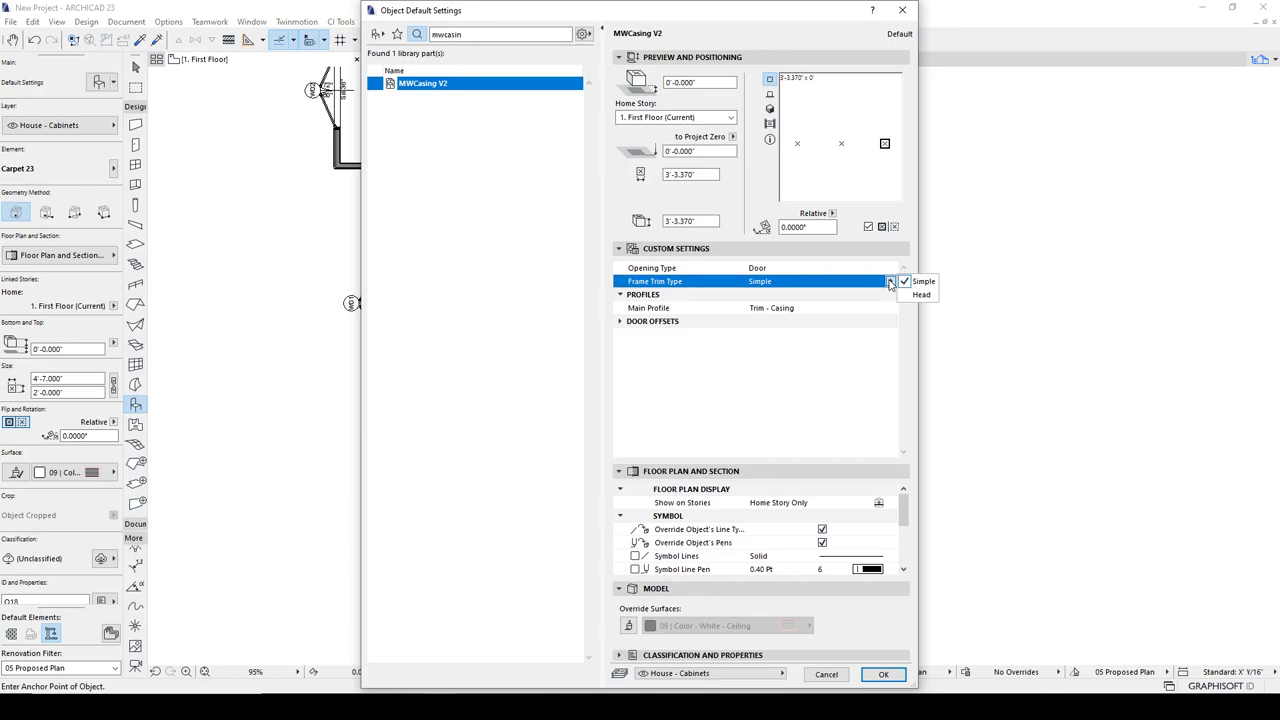
{"action": "left_click", "coordinate": [839, 281]}
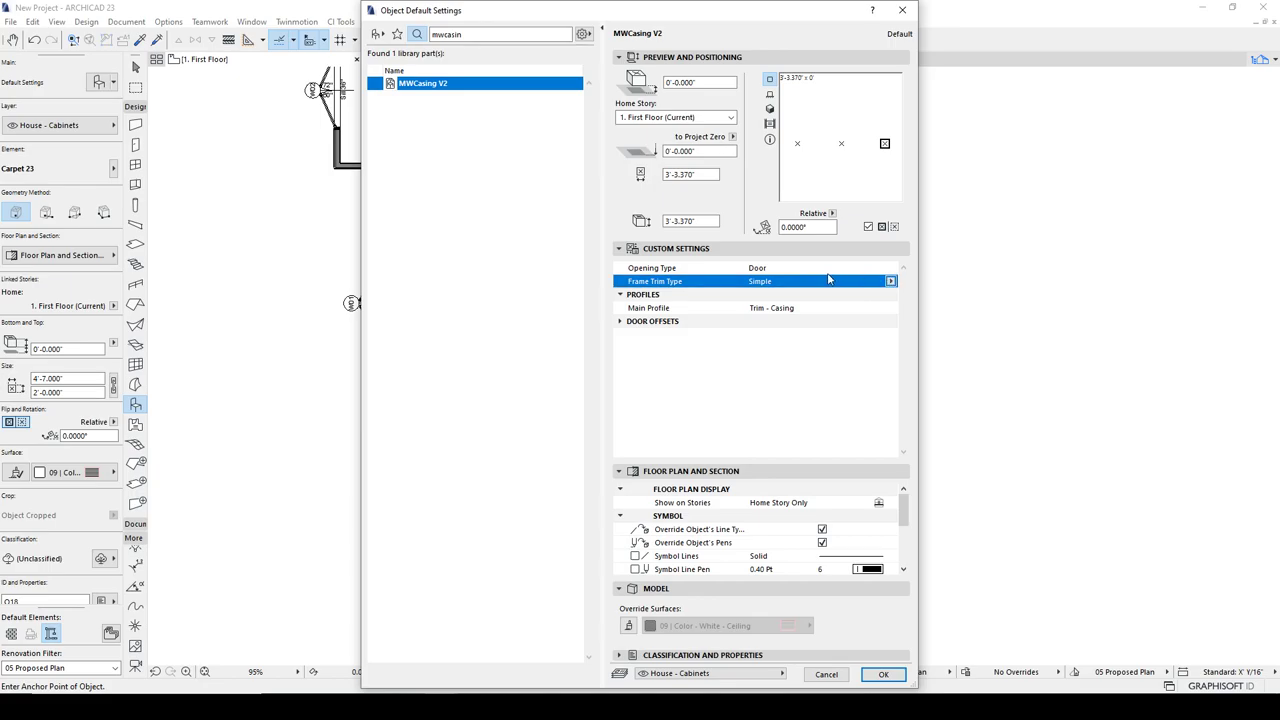
{"action": "left_click", "coordinate": [620, 322]}
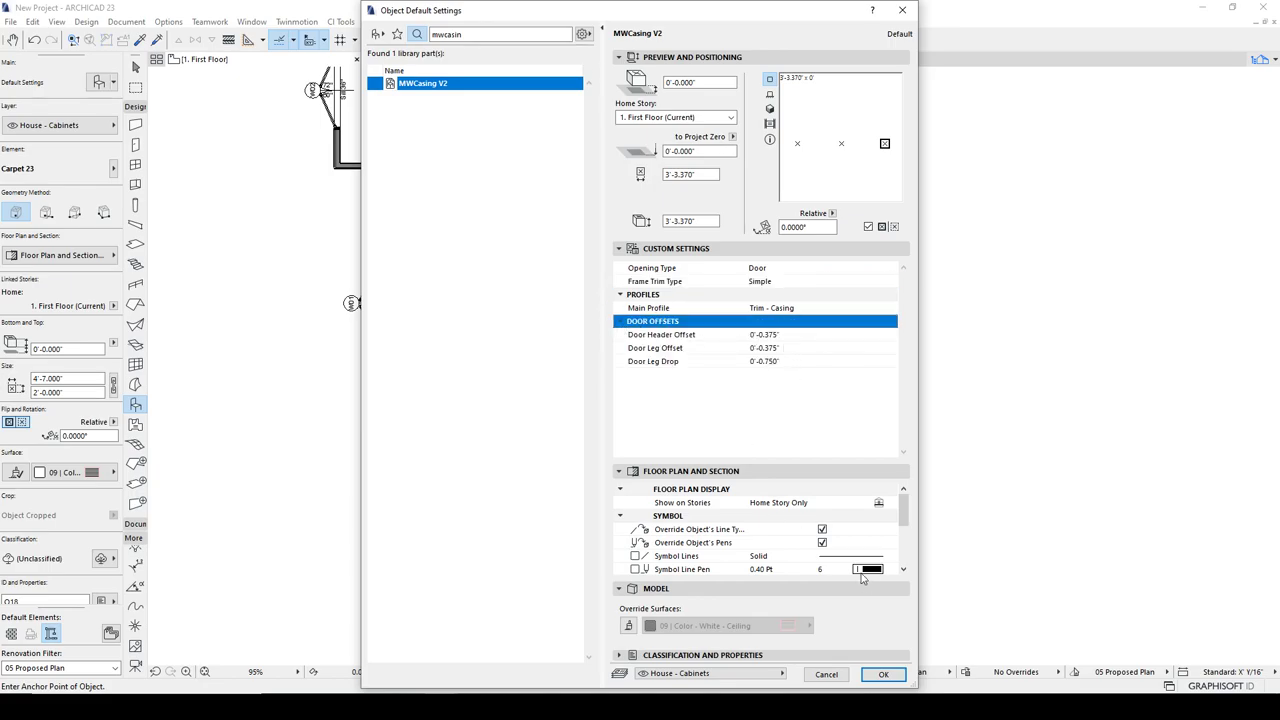
{"action": "left_click", "coordinate": [885, 674]}
Place the MWCasing V2 object beside door D04 on the floor plan and rotate it 90 degrees about its midpoint
{"action": "scroll", "coordinate": [457, 247], "scroll_direction": "up", "scroll_amount": 5}
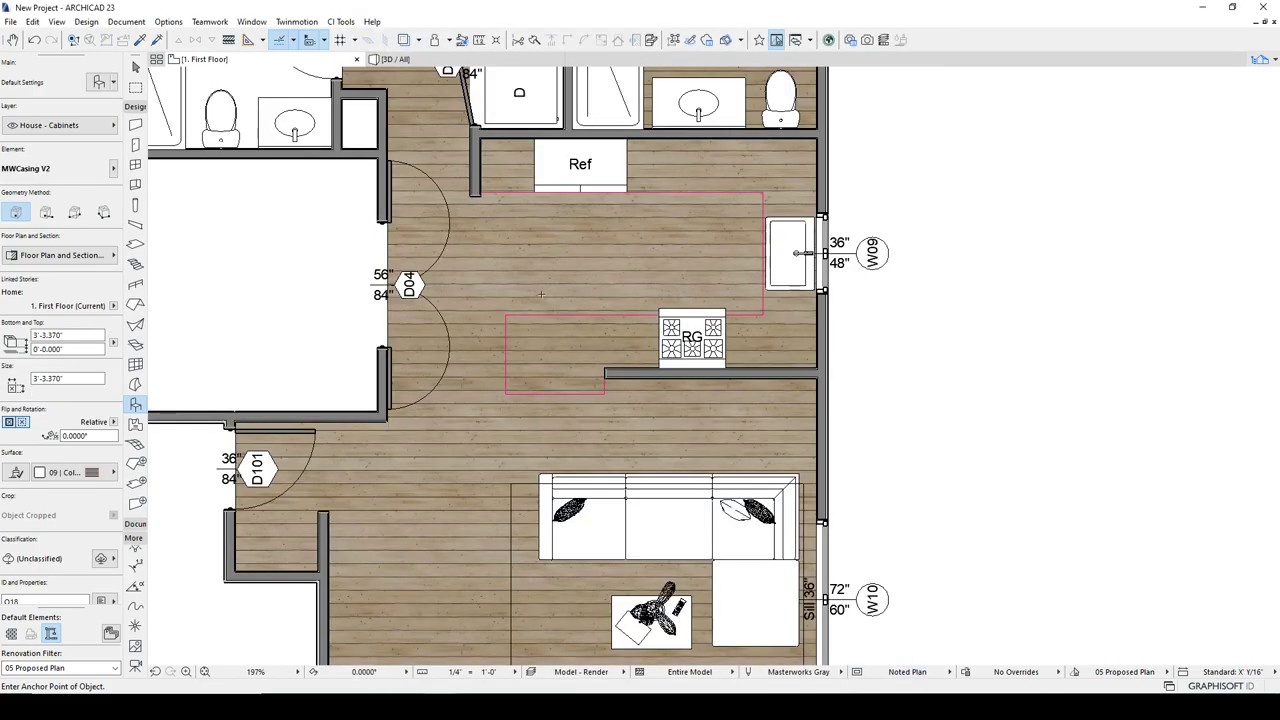
{"action": "left_click", "coordinate": [457, 247]}
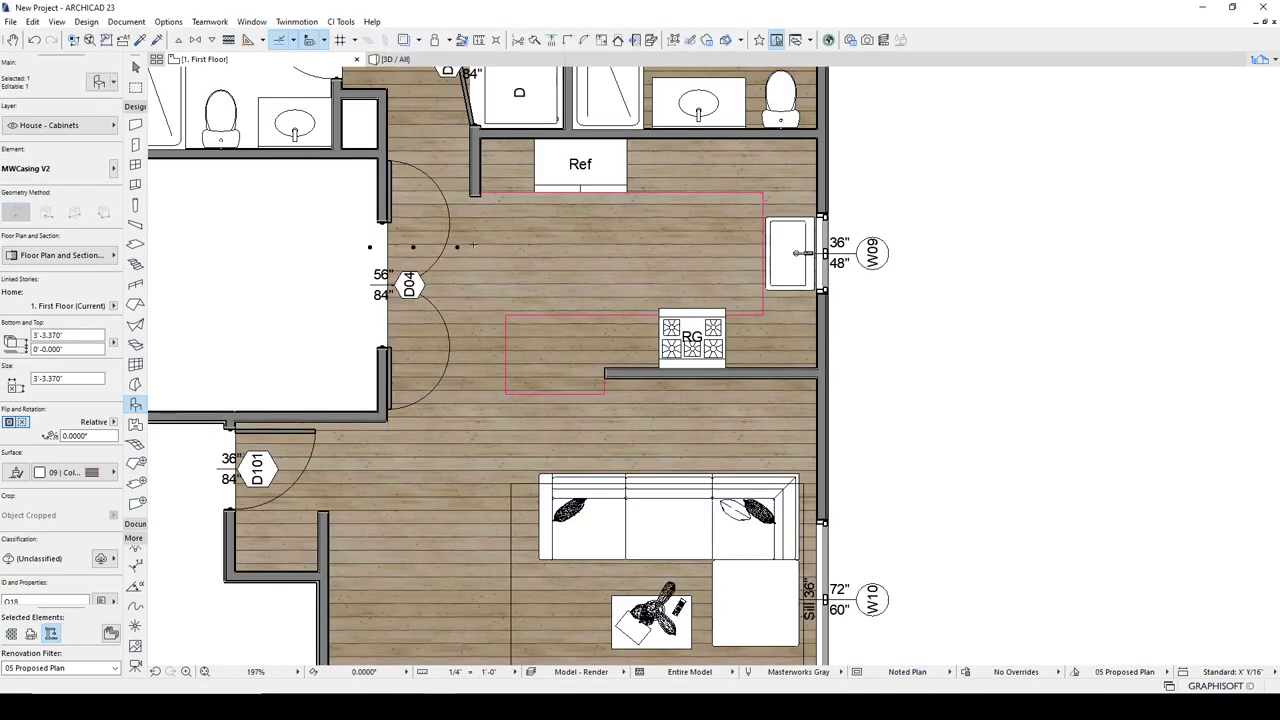
{"action": "scroll", "coordinate": [396, 248], "scroll_direction": "up", "scroll_amount": 4}
{"action": "scroll", "coordinate": [396, 248], "scroll_direction": "up", "scroll_amount": 1}
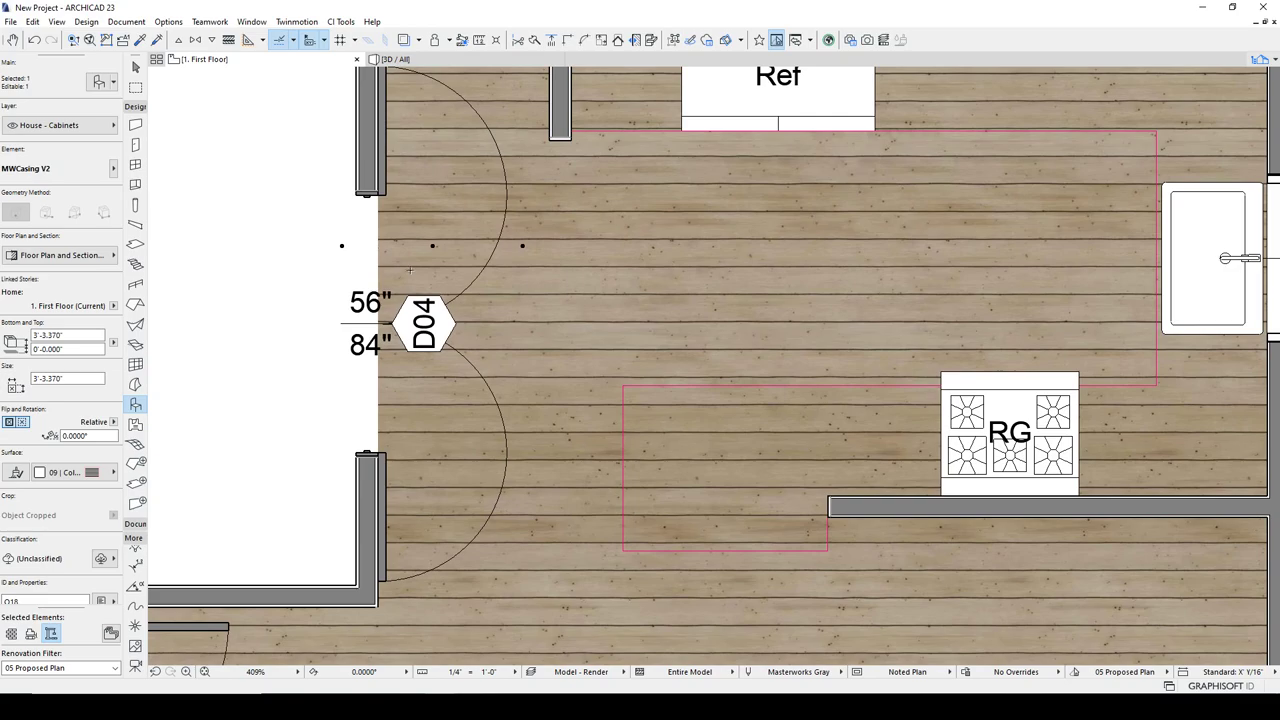
{"action": "key", "text": "ctrl+e"}
{"action": "left_click", "coordinate": [432, 245]}
{"action": "left_click", "coordinate": [522, 245]}
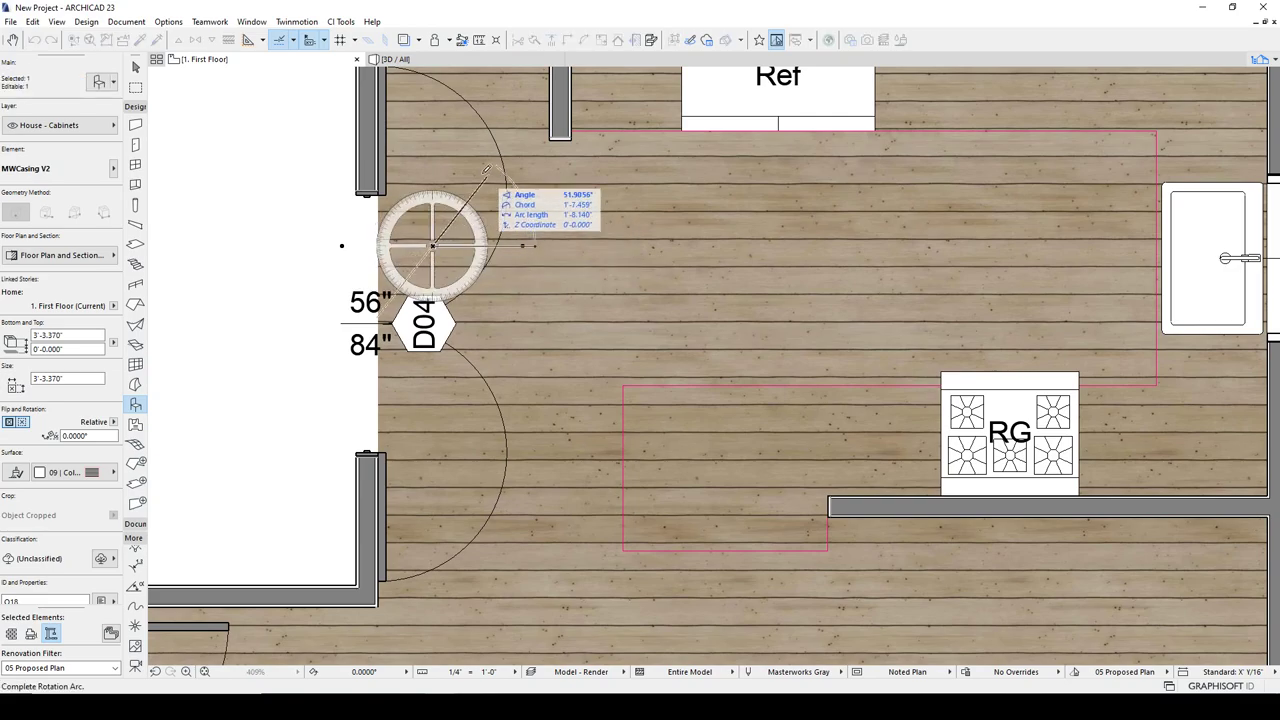
{"action": "left_click", "coordinate": [432, 185]}
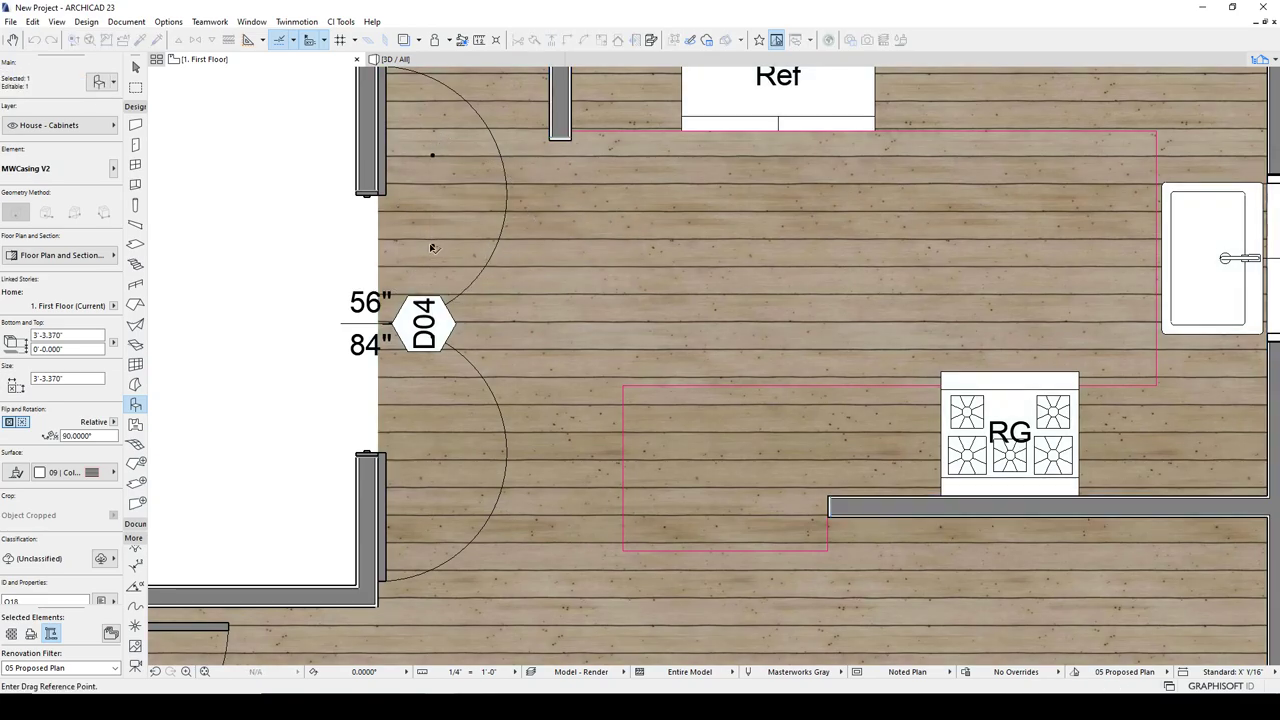
Move the casing into the room on the other side of door D04 and check it in 3D
{"action": "left_click", "coordinate": [315, 160]}
{"action": "left_click", "coordinate": [315, 160]}
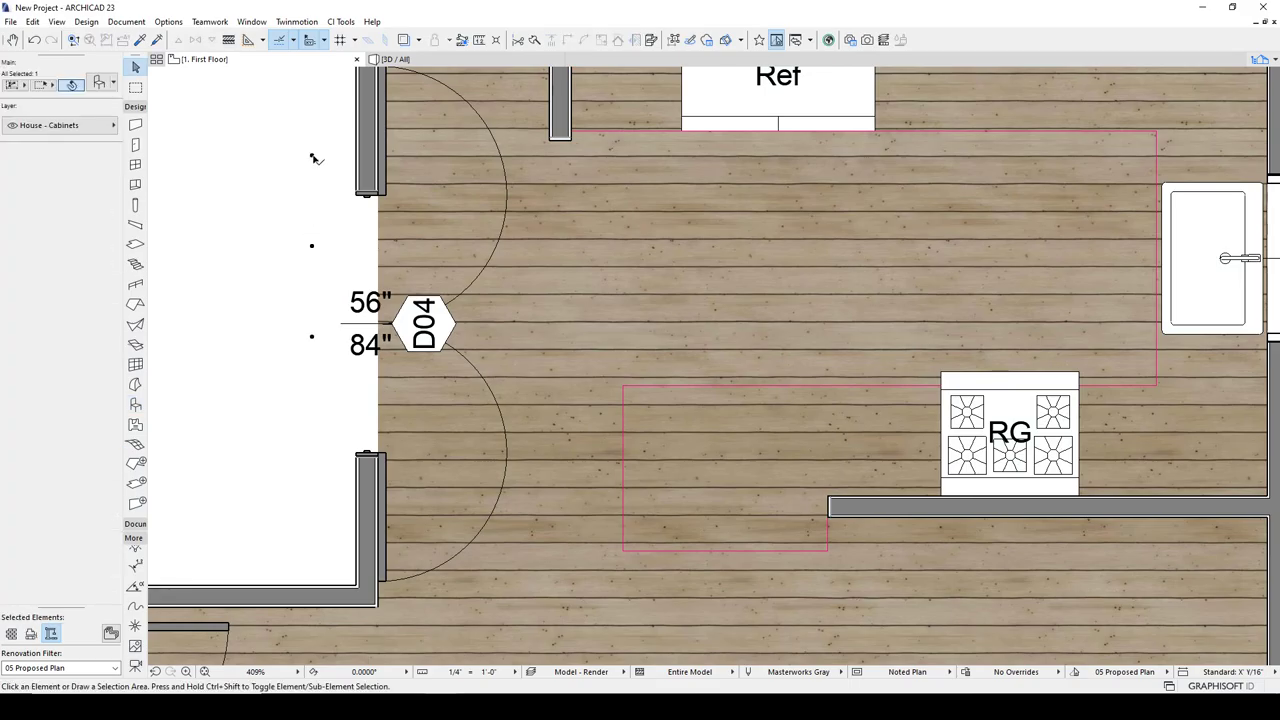
{"action": "key", "text": "F3"}
{"action": "middle_click_drag", "start_coordinate": [554, 231], "coordinate": [528, 272], "text": "shift"}
{"action": "left_click", "coordinate": [258, 62]}
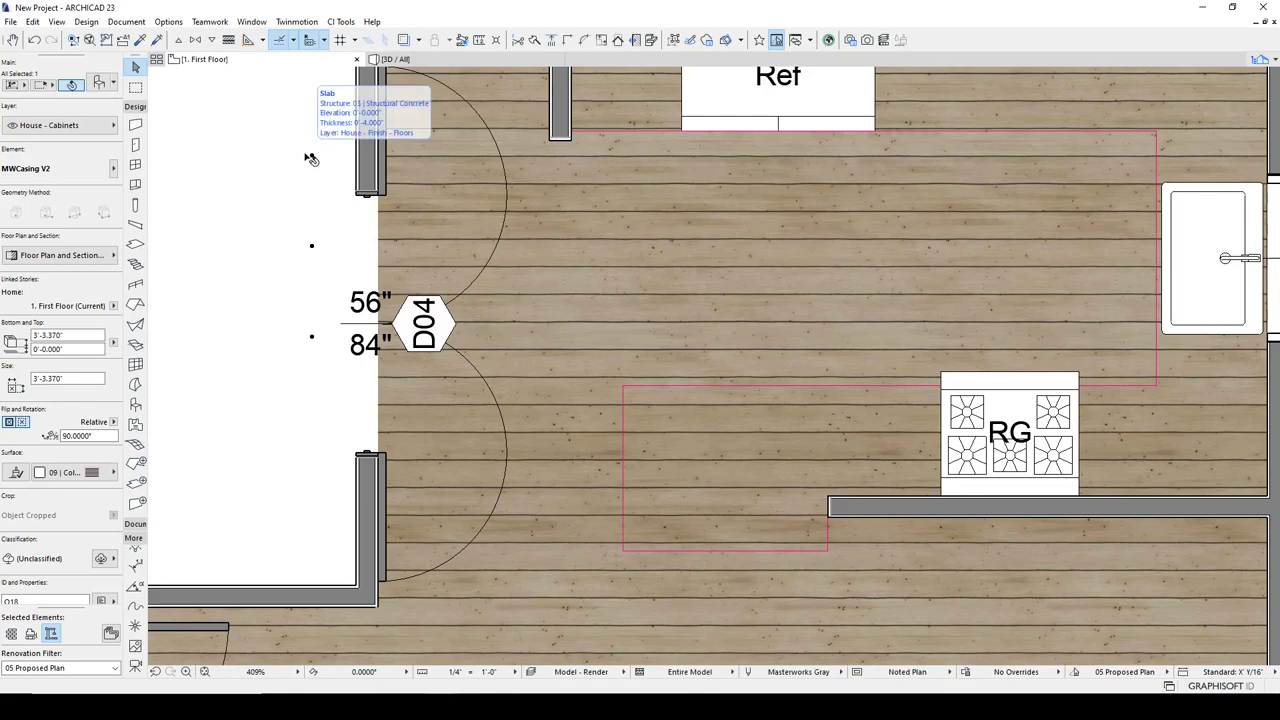
Open the Trim - Casing profile for editing in the Profile Manager and clear the view of its shape
{"action": "key", "text": "ctrl+shift+p"}
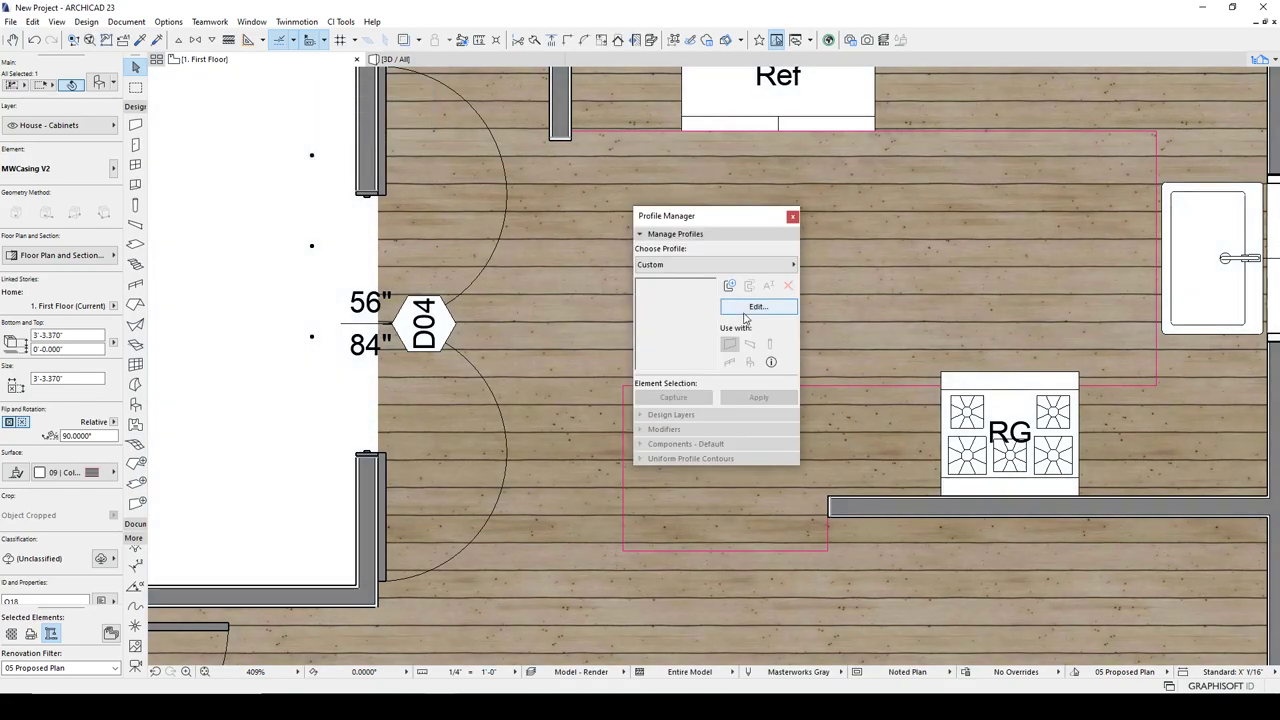
{"action": "left_click", "coordinate": [740, 264]}
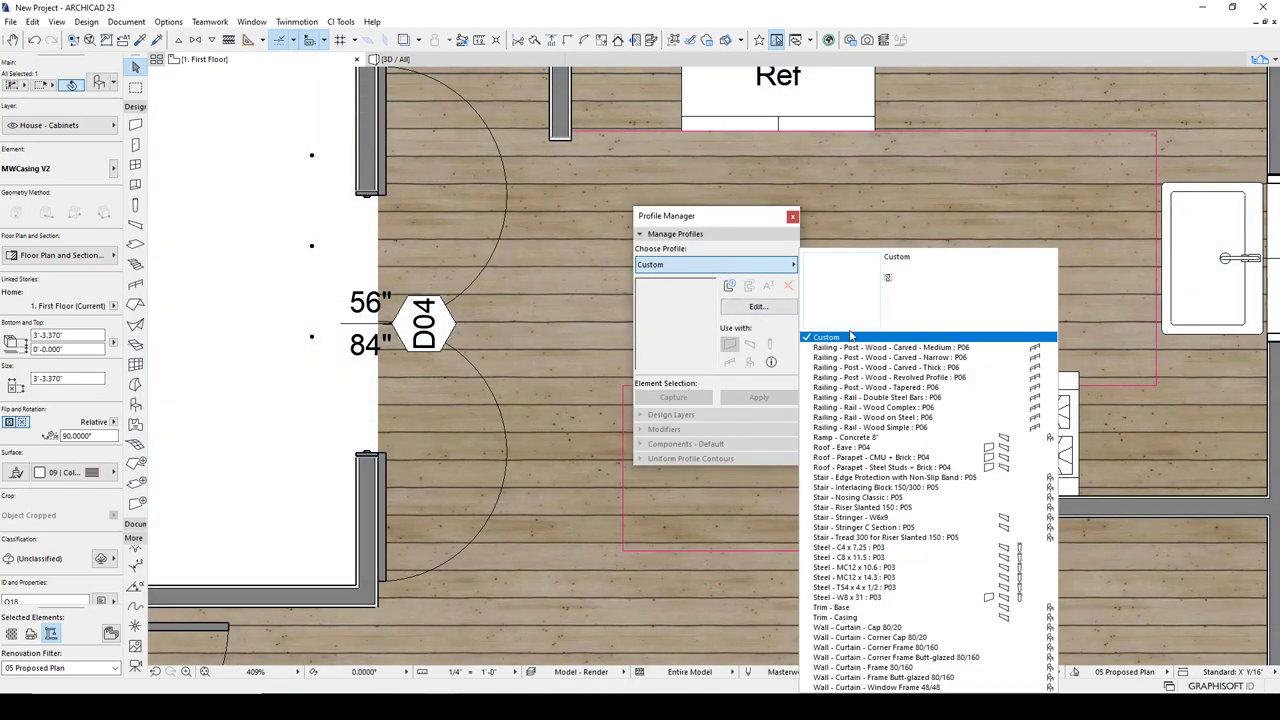
{"action": "left_click", "coordinate": [866, 618]}
{"action": "left_click", "coordinate": [770, 310]}
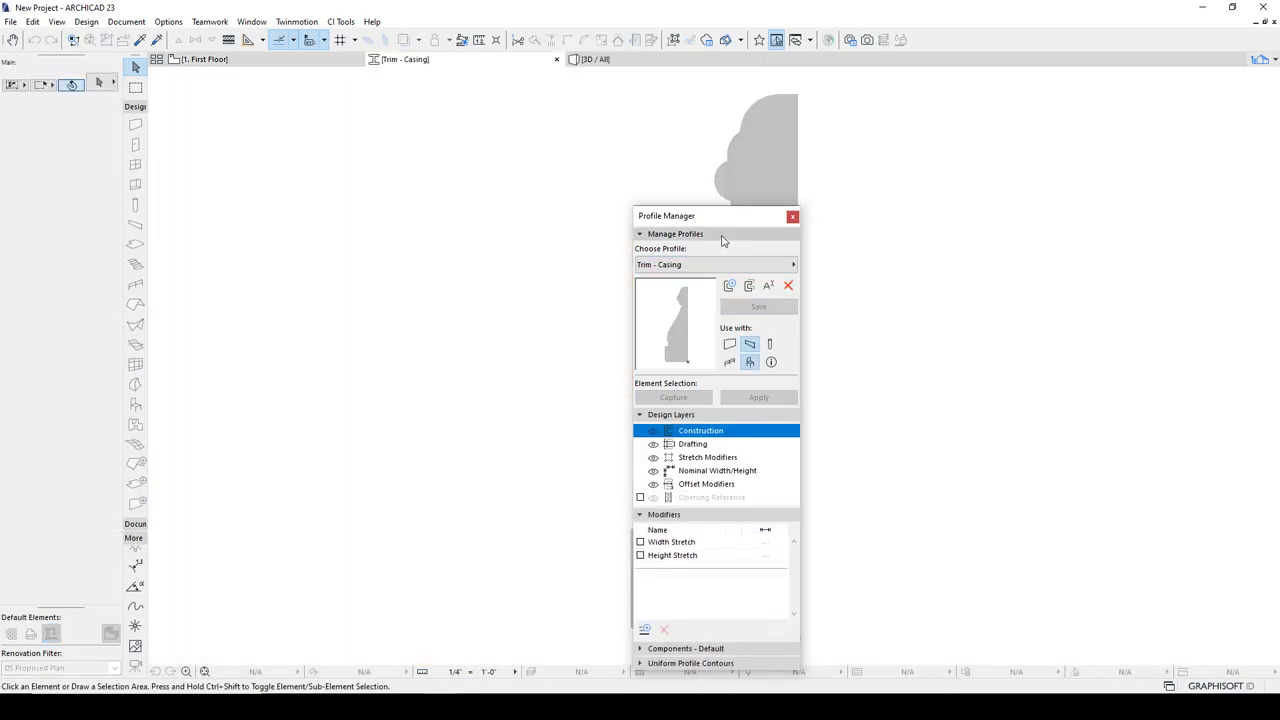
{"action": "left_click_drag", "start_coordinate": [708, 216], "coordinate": [490, 60]}
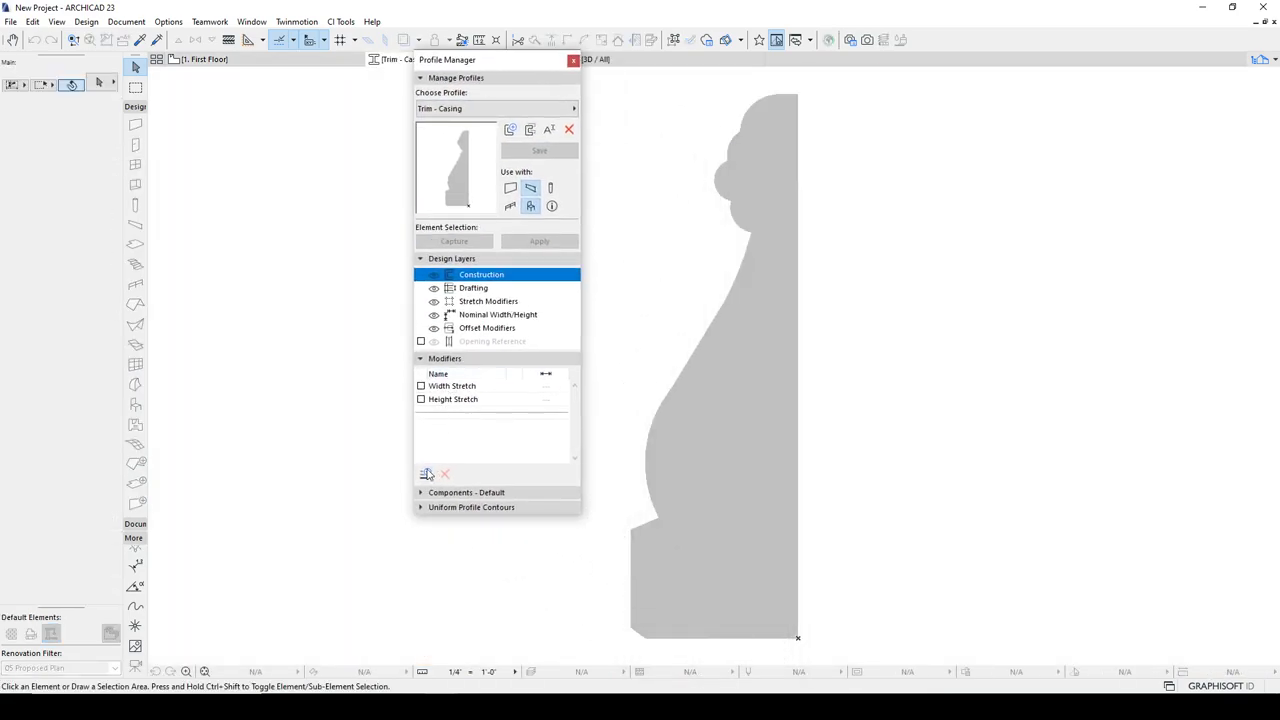
Set the component type of the casing profile's fill to Finish
{"action": "left_click", "coordinate": [422, 492]}
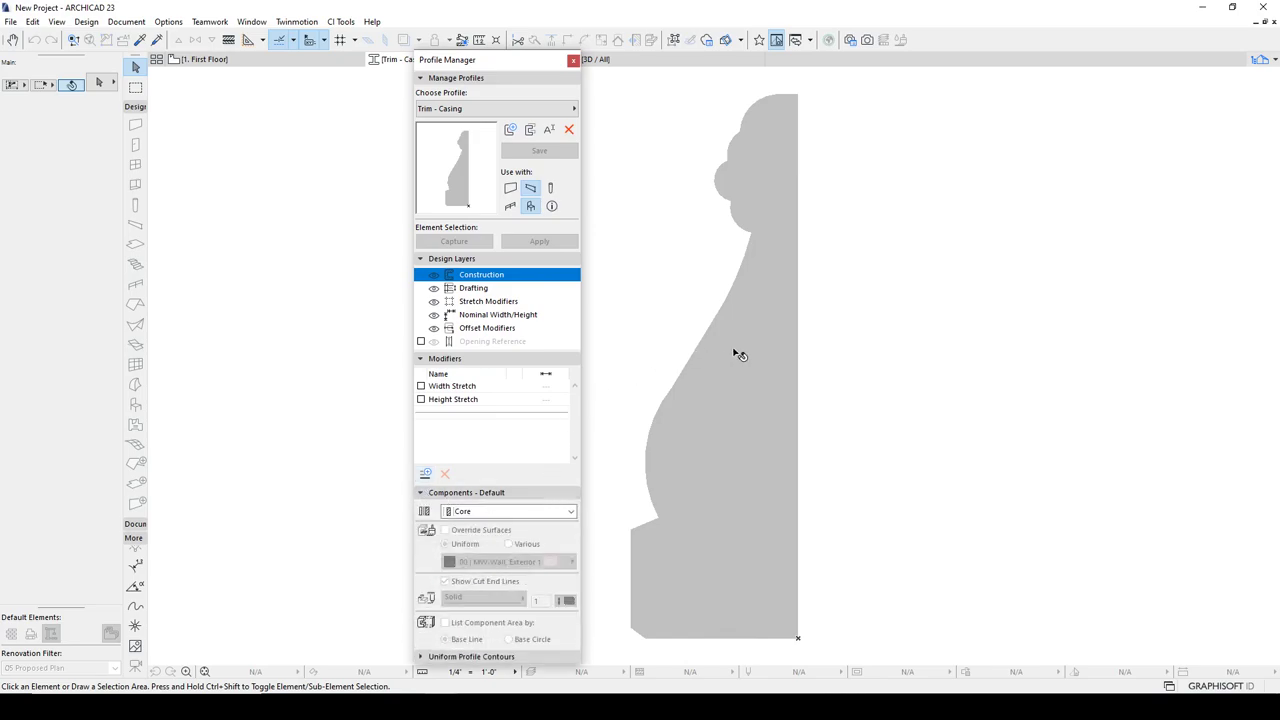
{"action": "left_click", "coordinate": [739, 355]}
{"action": "left_click", "coordinate": [512, 513]}
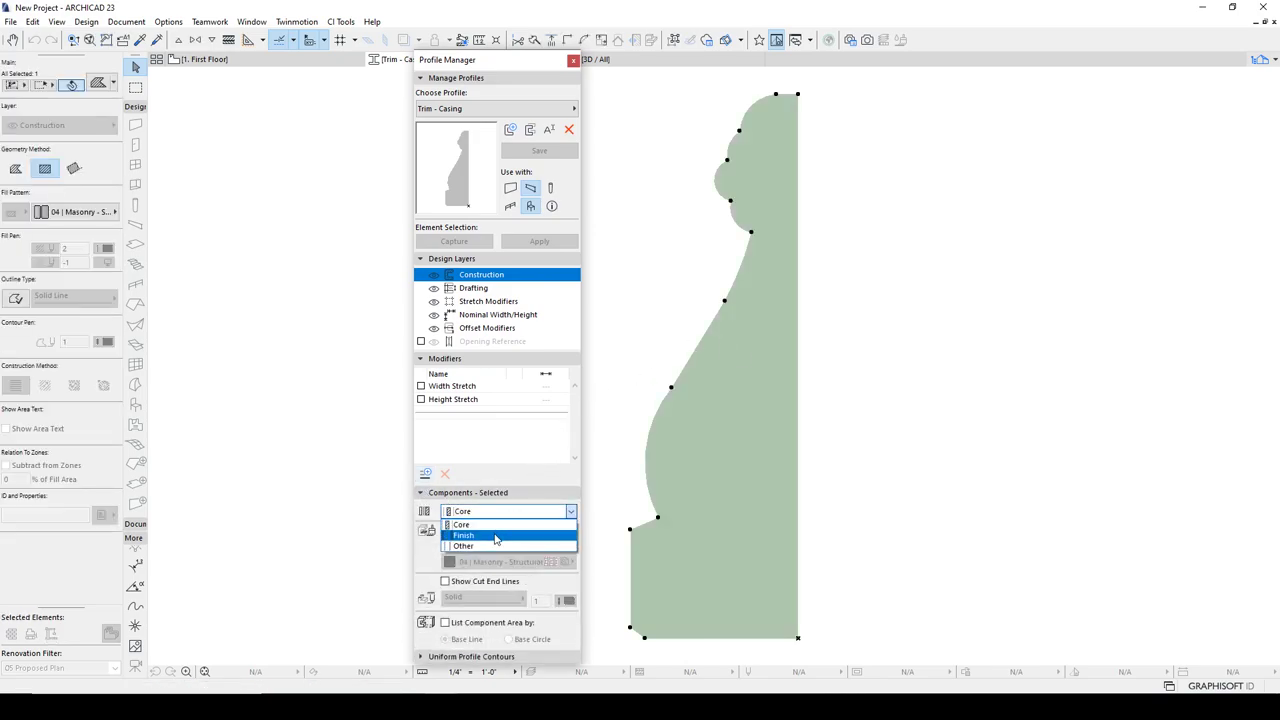
{"action": "left_click", "coordinate": [503, 535]}
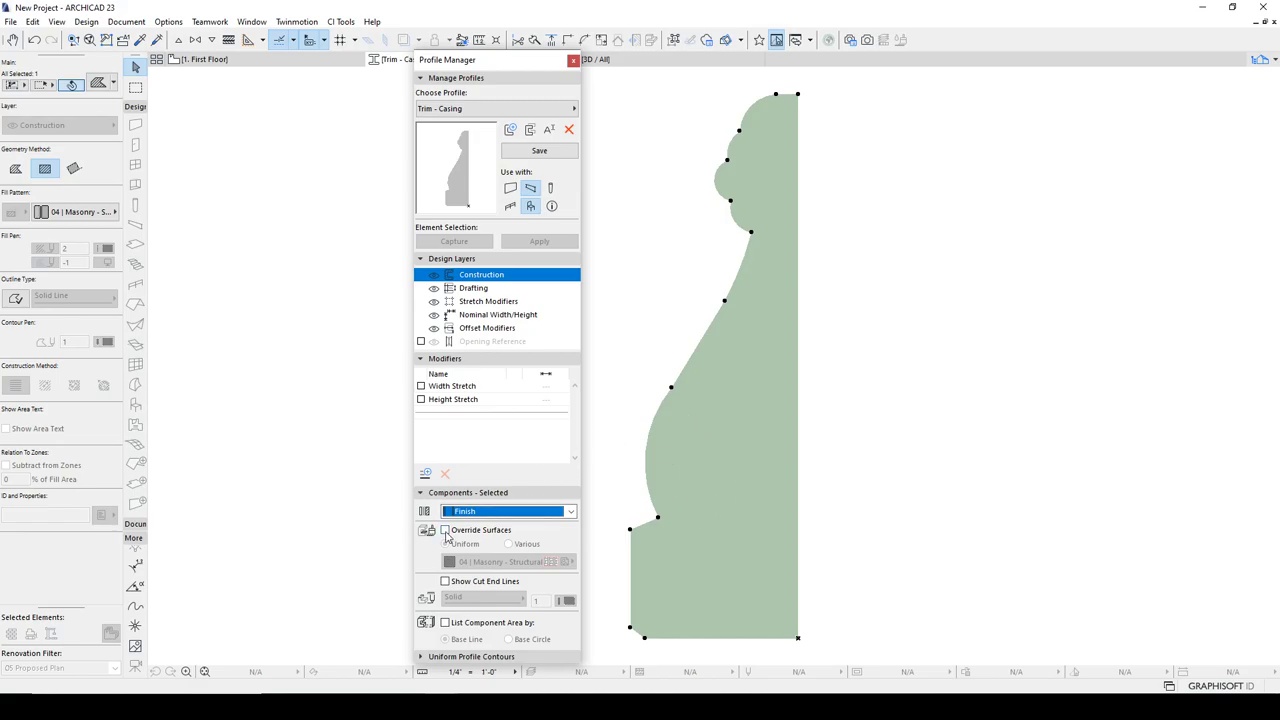
{"action": "left_click", "coordinate": [446, 531]}
{"action": "left_click", "coordinate": [503, 562]}
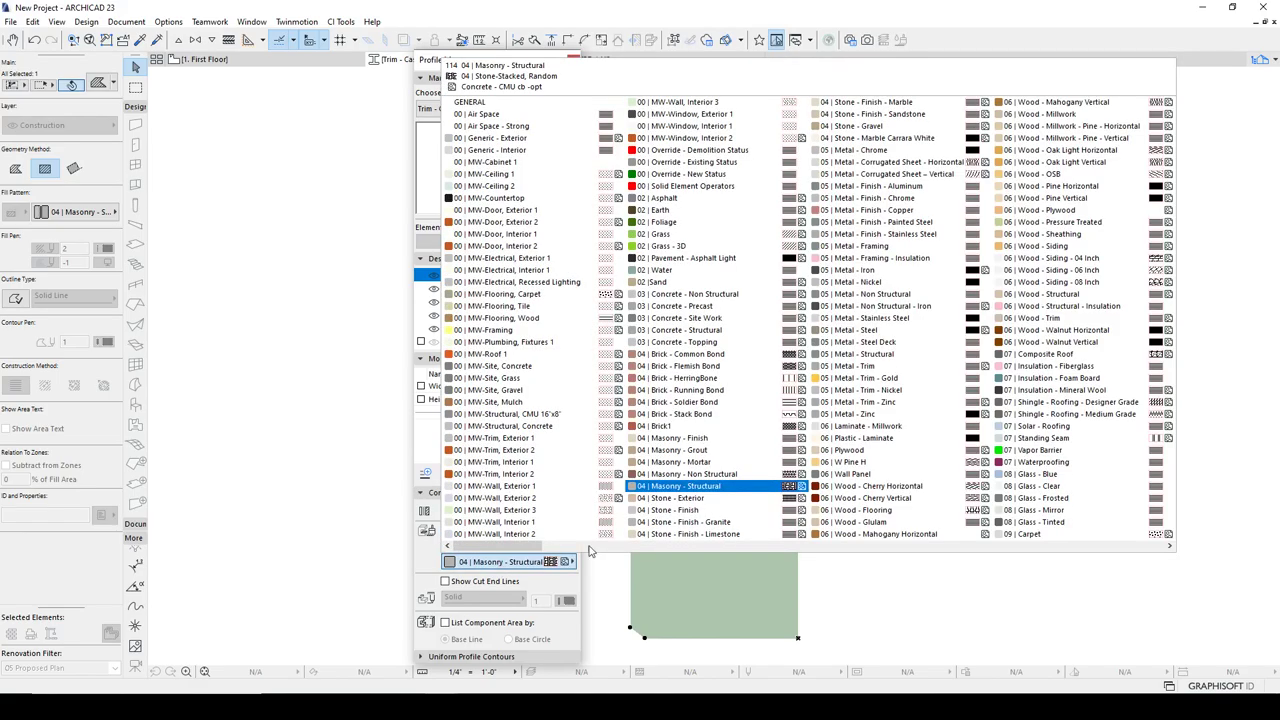
{"action": "left_click", "coordinate": [513, 464]}
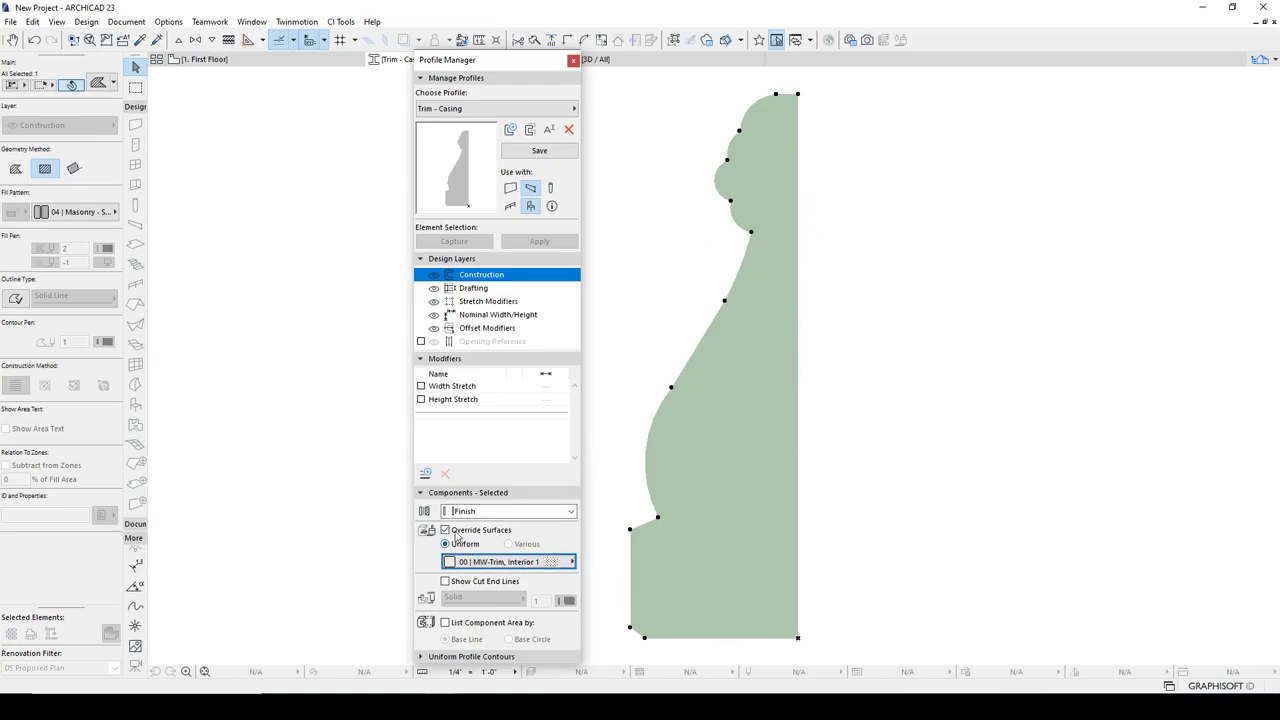
{"action": "left_click", "coordinate": [455, 535]}
Assign the 06 | Wood - Trim building material to the casing profile's fill and save the profile
{"action": "left_click", "coordinate": [75, 211]}
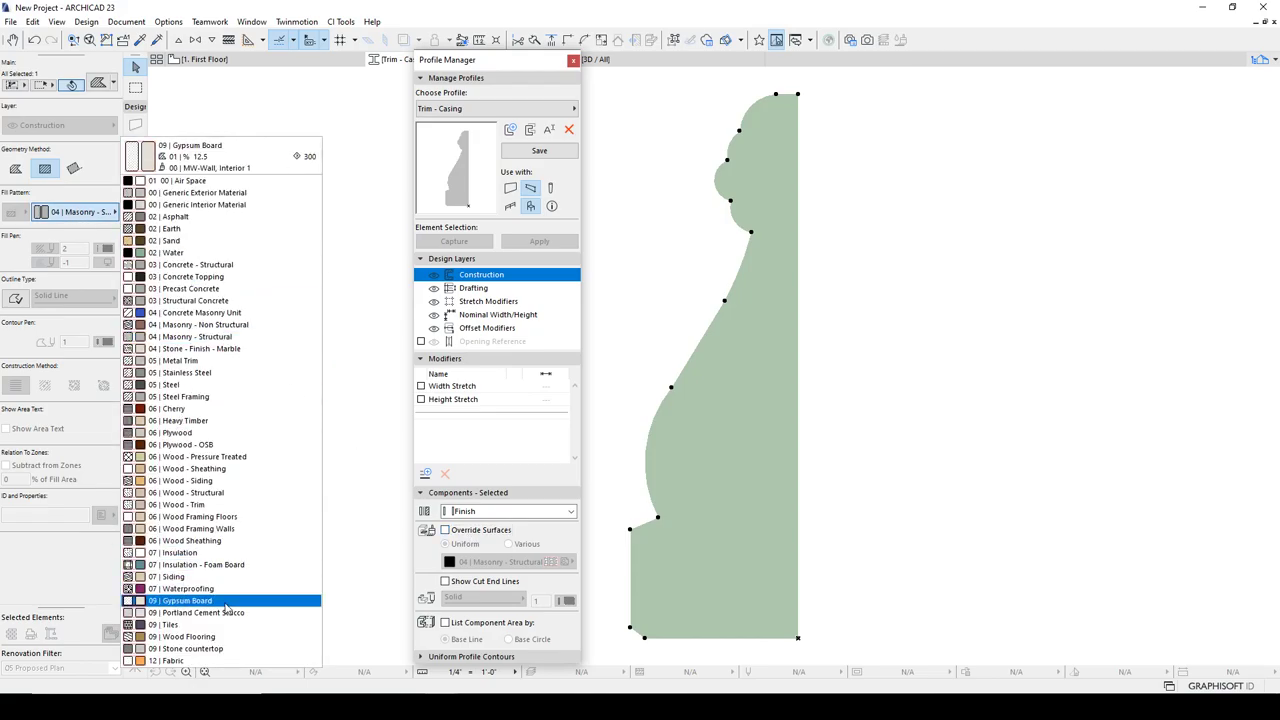
{"action": "left_click", "coordinate": [181, 505]}
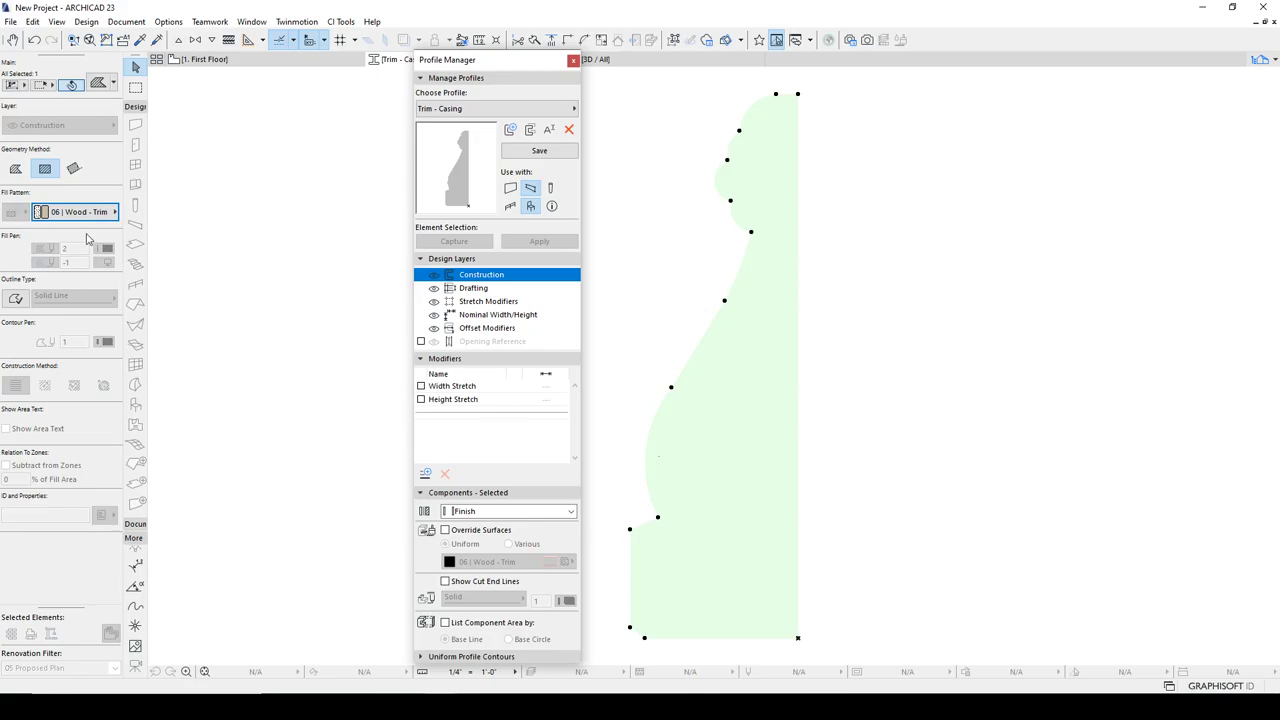
{"action": "left_click", "coordinate": [535, 150]}
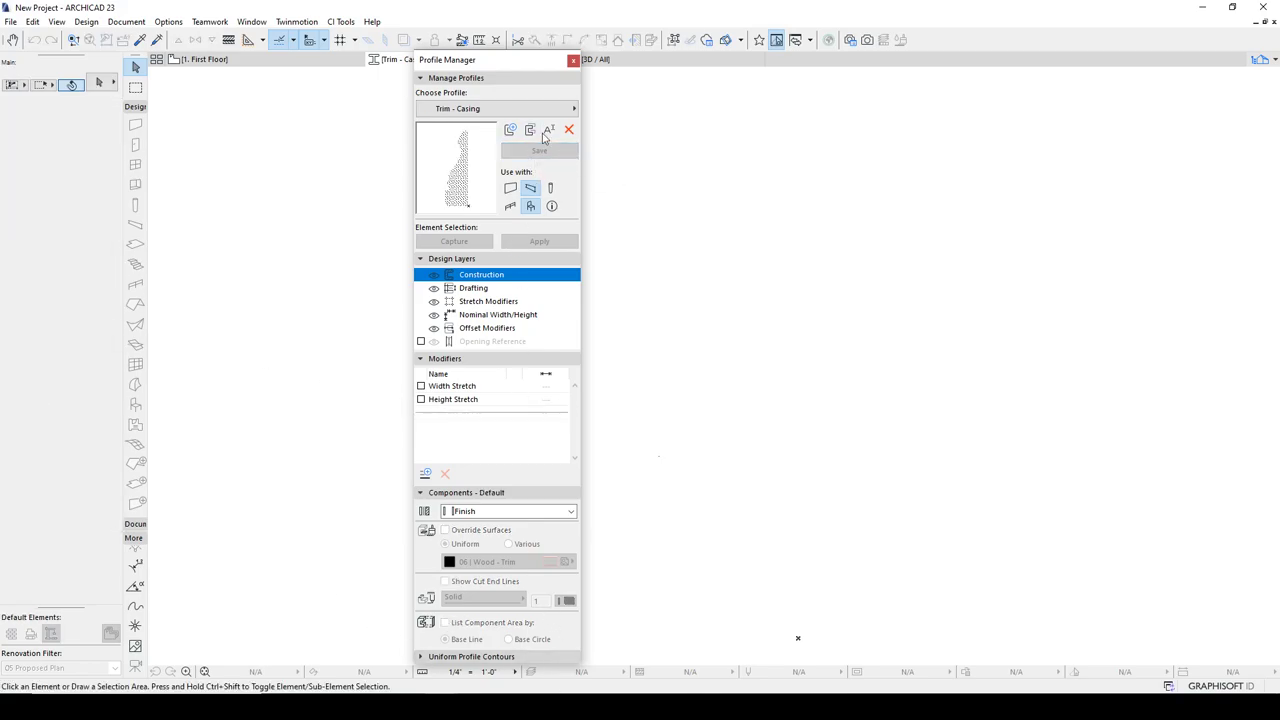
Examine the placed casing on the floor plan and up close in 3D to check its material and profile orientation
{"action": "left_click", "coordinate": [300, 61]}
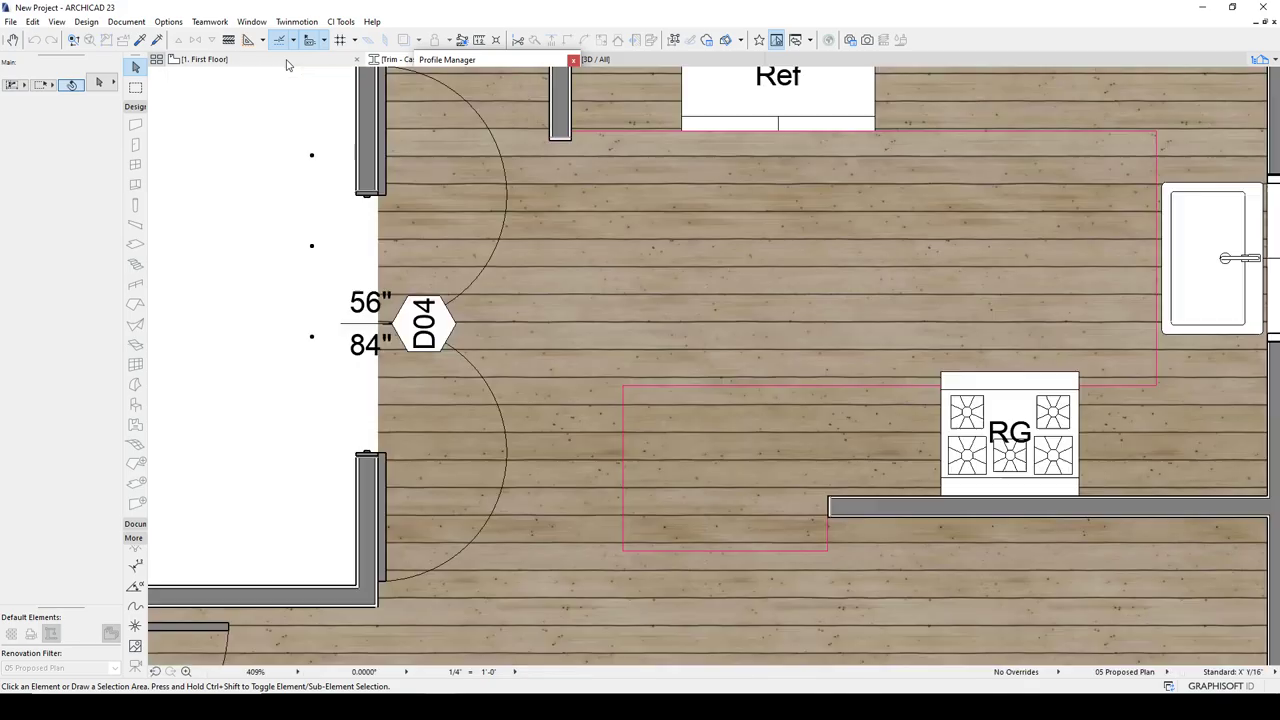
{"action": "left_click", "coordinate": [310, 154]}
{"action": "scroll", "coordinate": [321, 163], "scroll_direction": "up", "scroll_amount": 3}
{"action": "middle_click_drag", "start_coordinate": [339, 167], "coordinate": [412, 188]}
{"action": "left_click", "coordinate": [592, 60]}
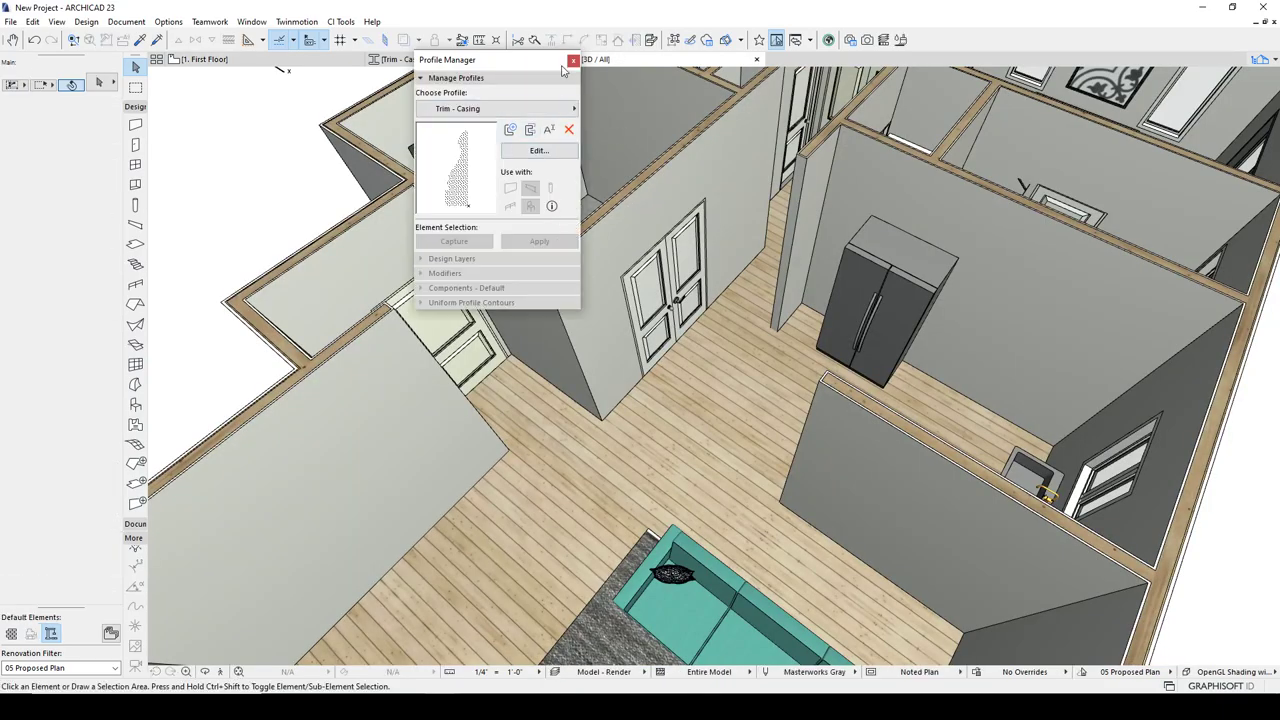
{"action": "left_click_drag", "start_coordinate": [549, 63], "coordinate": [50, 111]}
{"action": "middle_click_drag", "start_coordinate": [420, 246], "coordinate": [600, 389], "text": "shift"}
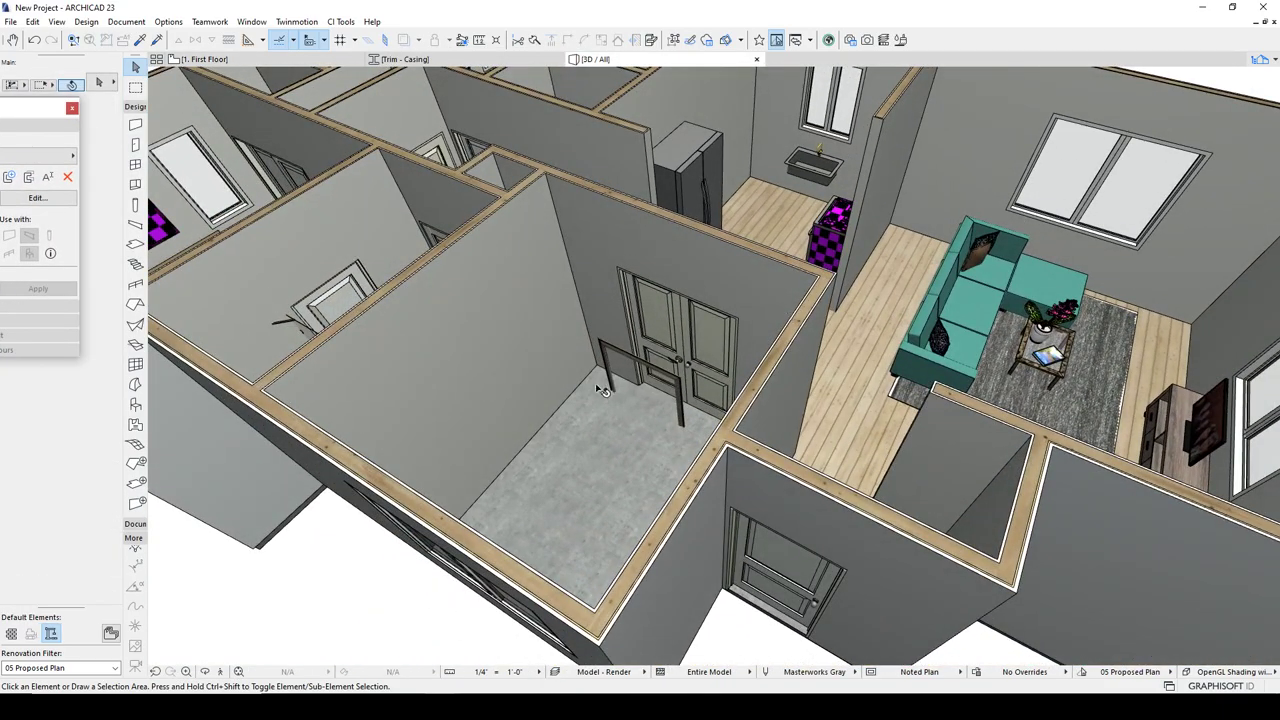
{"action": "scroll", "coordinate": [603, 390], "scroll_direction": "up", "scroll_amount": 10}
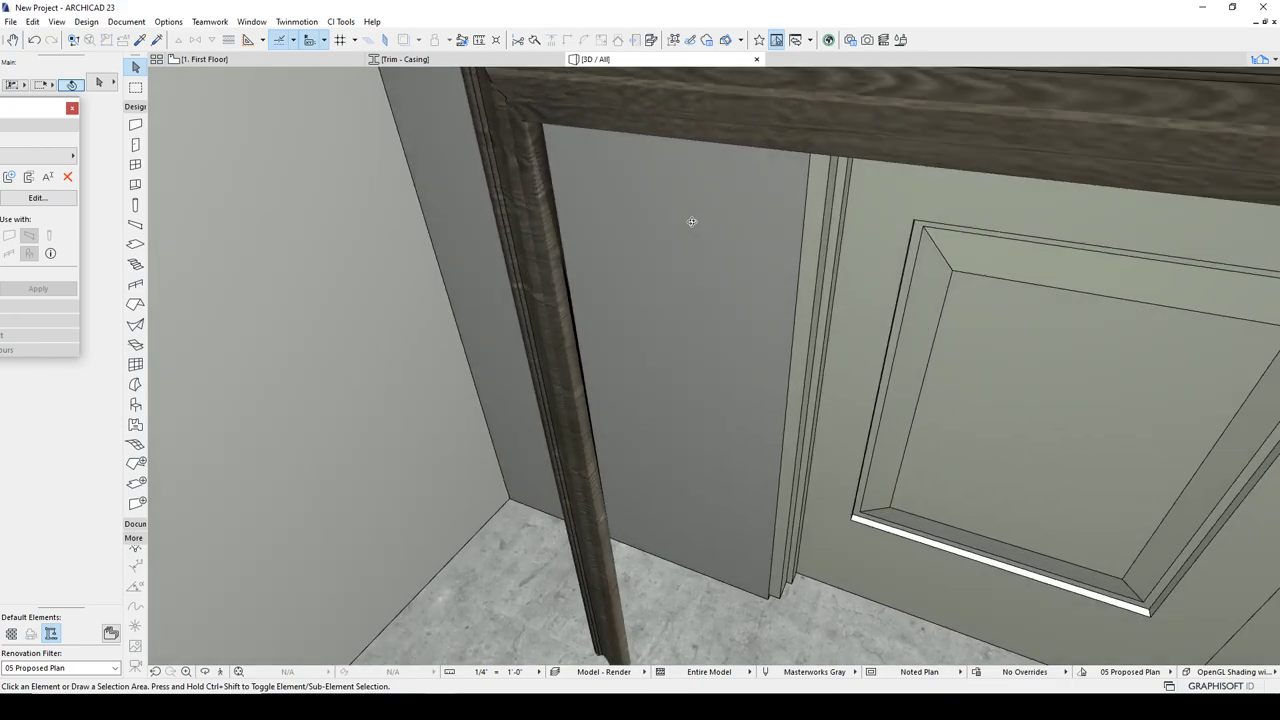
{"action": "middle_click_drag", "start_coordinate": [691, 221], "coordinate": [637, 348], "text": "shift"}
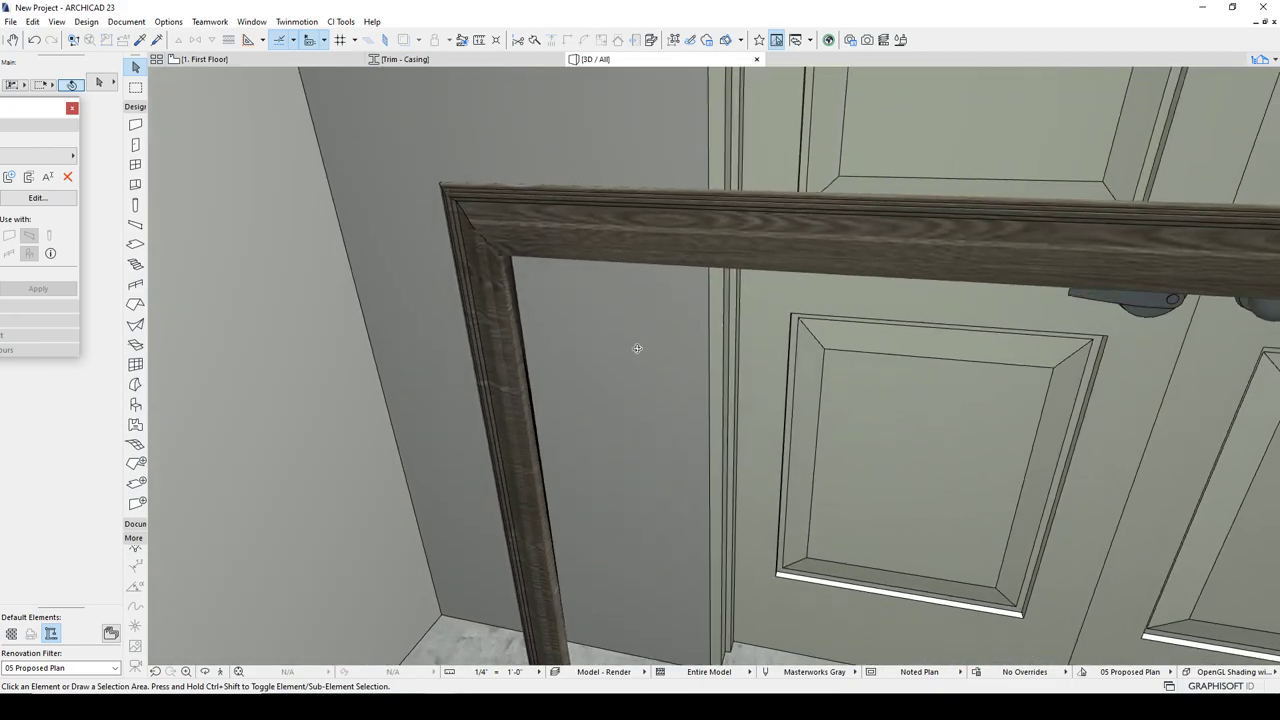
Reopen the Trim - Casing profile for editing and turn on a solid contour line around its fill
{"action": "left_click", "coordinate": [637, 251]}
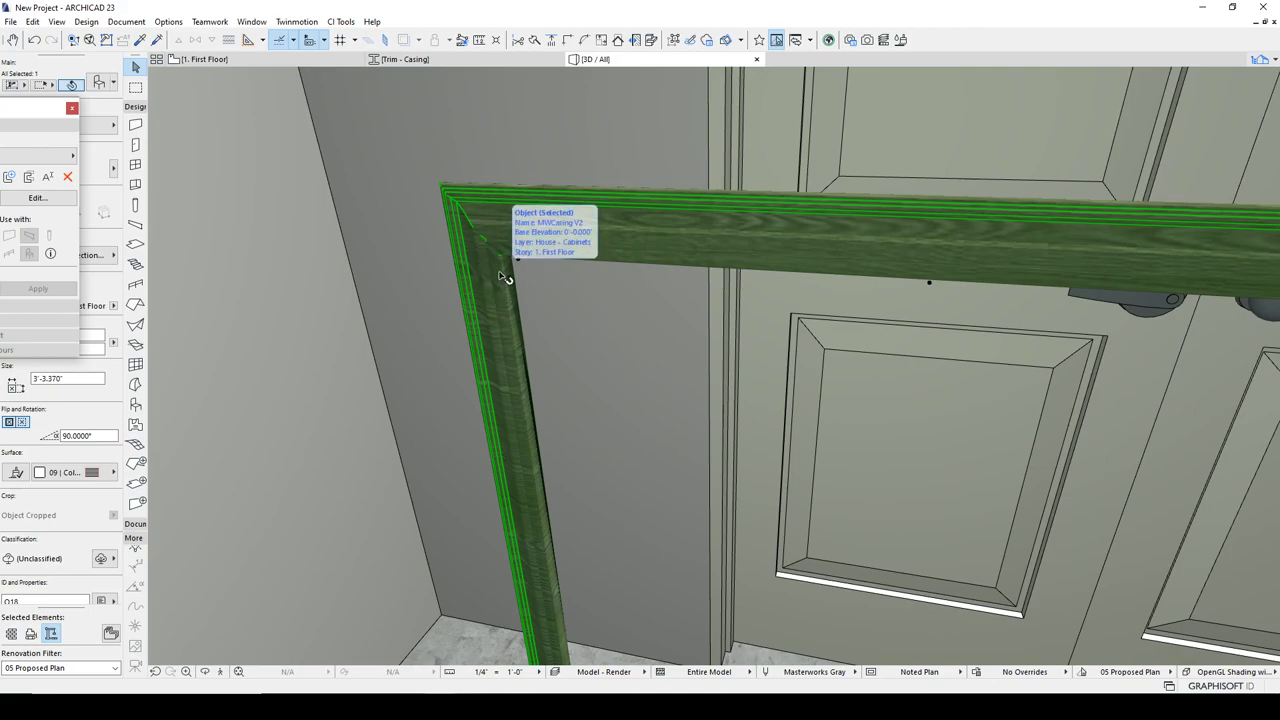
{"action": "left_click_drag", "start_coordinate": [40, 108], "coordinate": [430, 177]}
{"action": "left_click", "coordinate": [443, 272]}
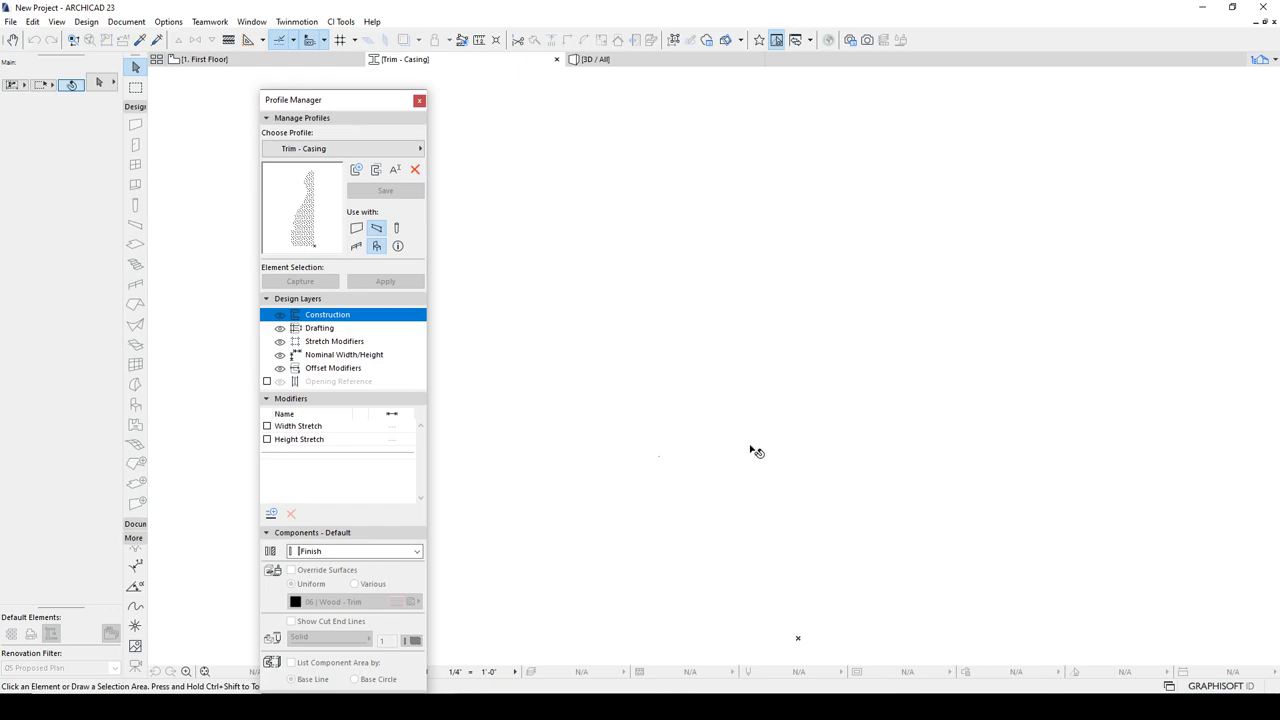
{"action": "left_click", "coordinate": [665, 360]}
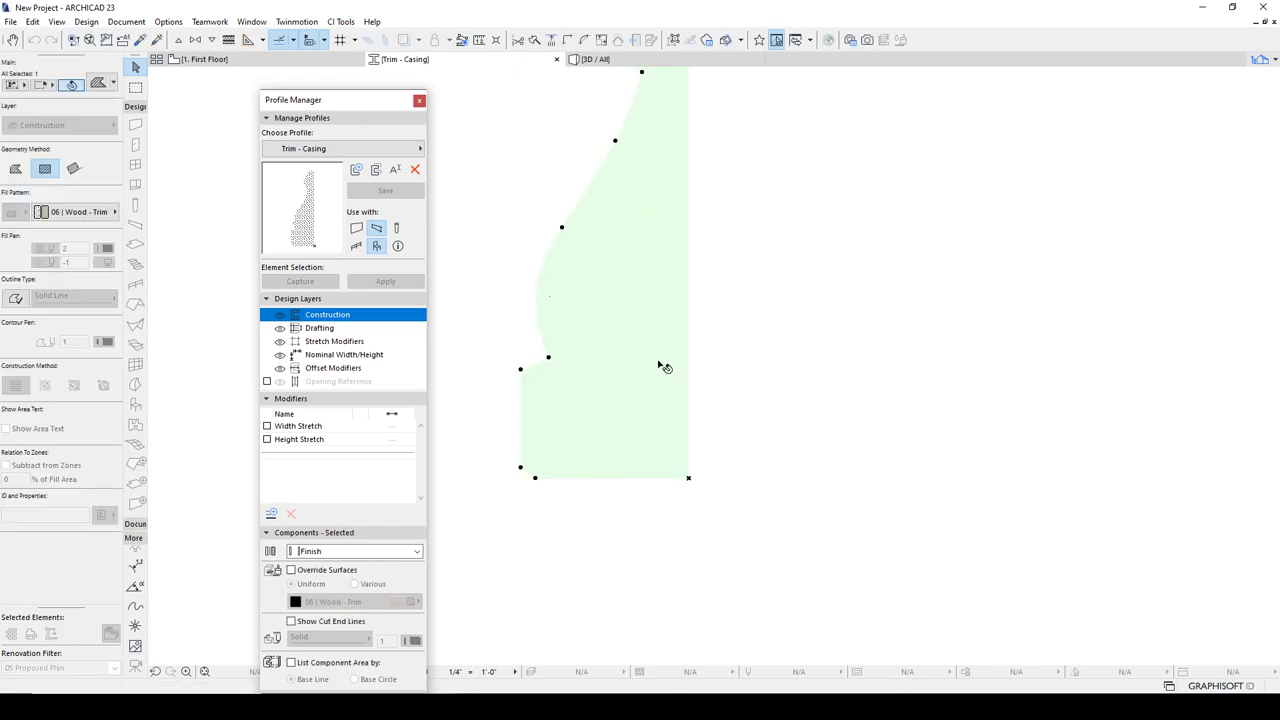
{"action": "left_click", "coordinate": [16, 298]}
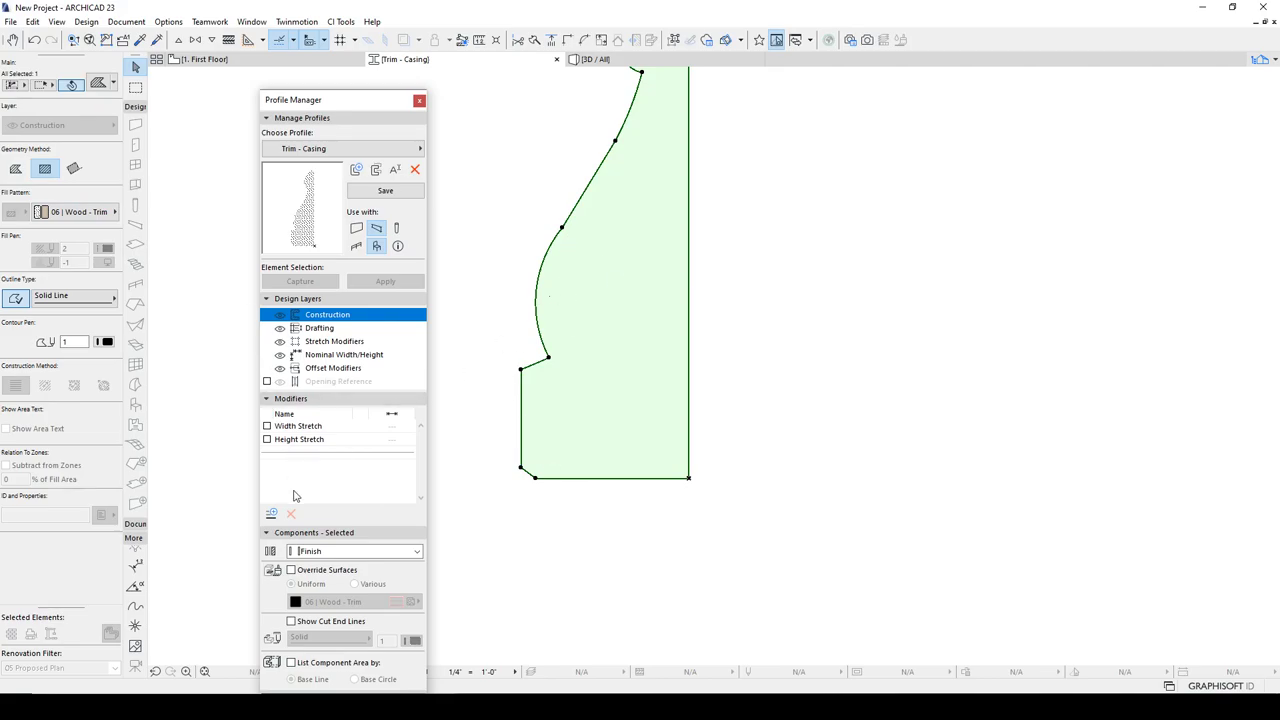
Override the casing fill's surface with 00 | MW-Trim, Interior 1 and save the profile
{"action": "left_click", "coordinate": [305, 570]}
{"action": "left_click", "coordinate": [345, 601]}
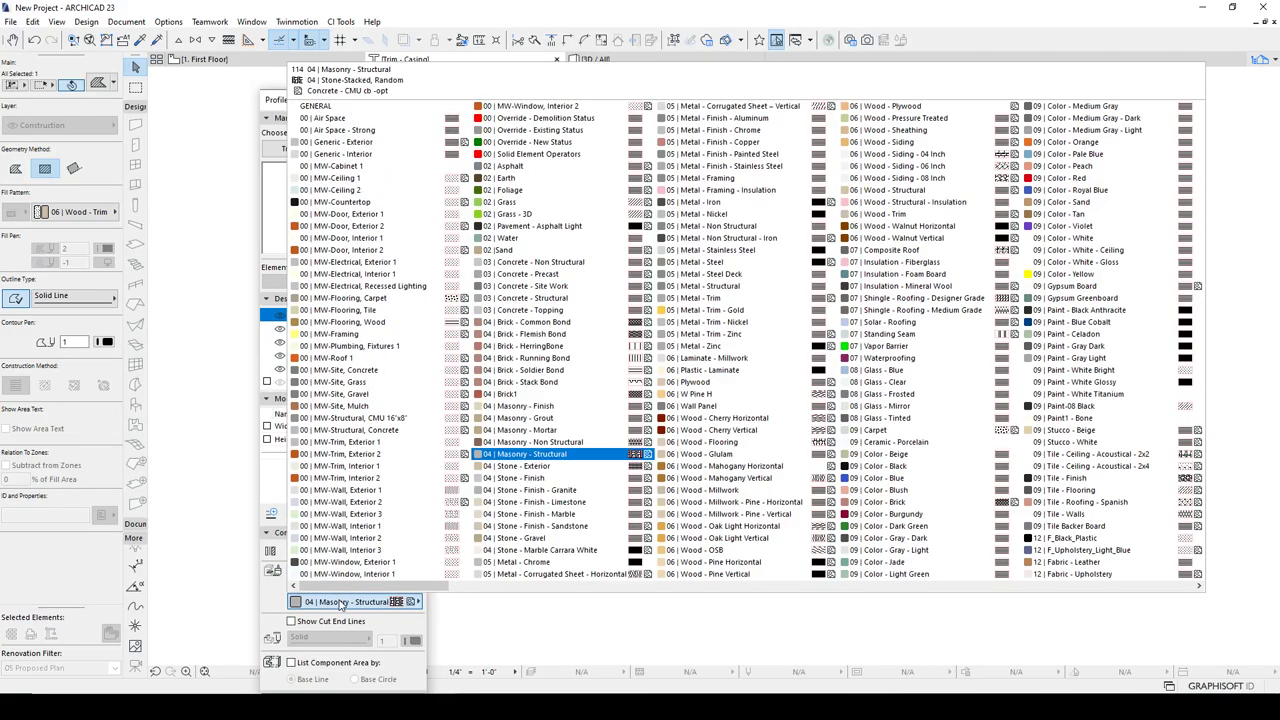
{"action": "left_click", "coordinate": [345, 466]}
{"action": "left_click", "coordinate": [766, 434]}
{"action": "scroll", "coordinate": [634, 540], "scroll_direction": "down", "scroll_amount": 4}
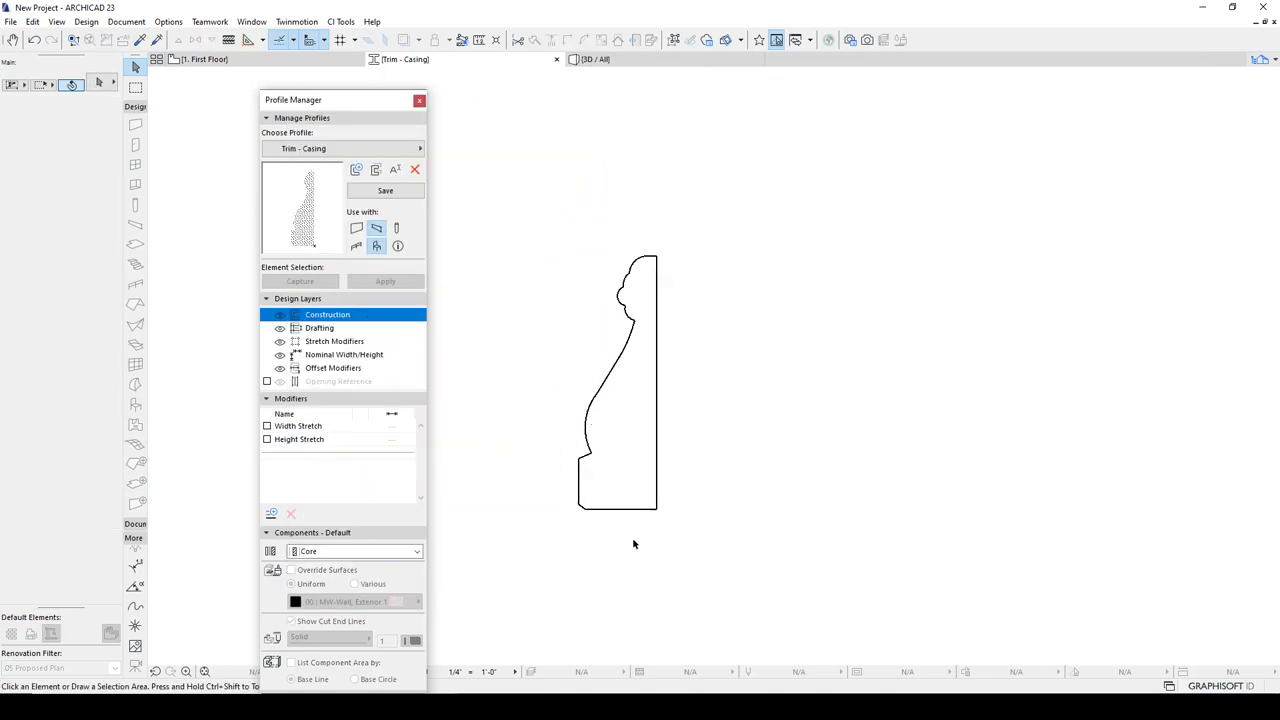
{"action": "left_click", "coordinate": [389, 191]}
{"action": "left_click", "coordinate": [632, 399]}
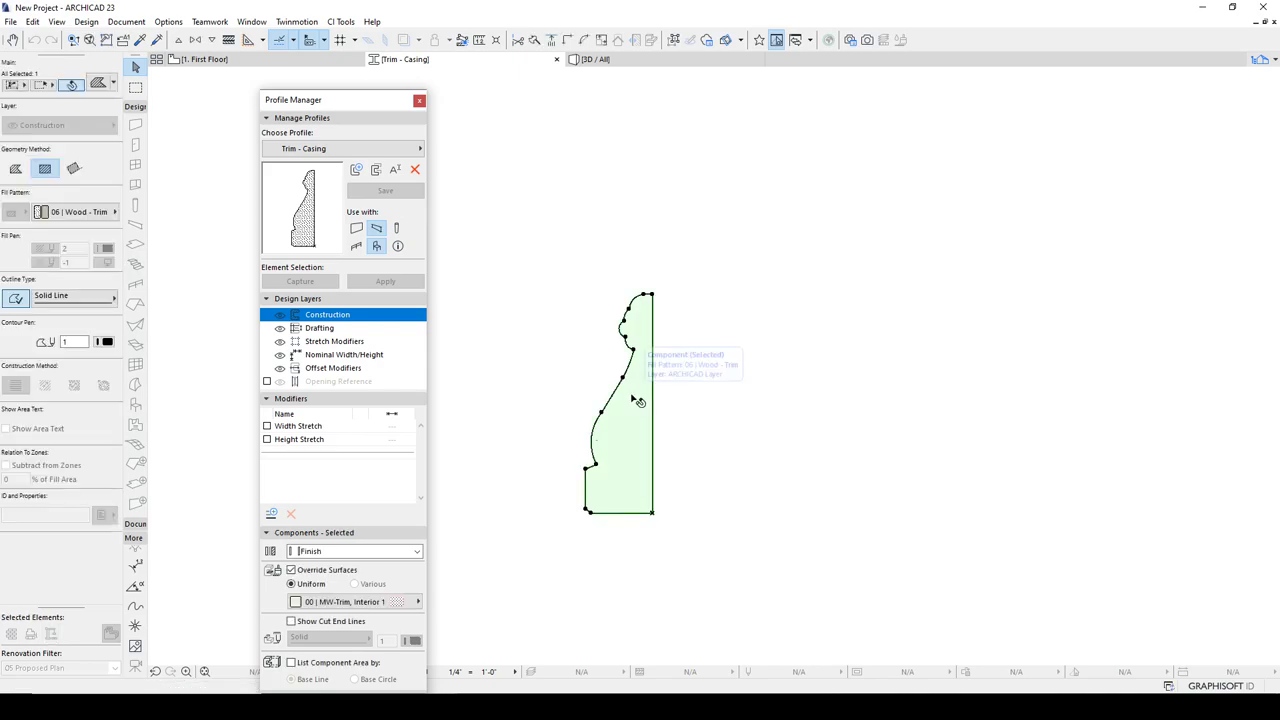
{"action": "key", "text": "ctrl+e"}
{"action": "left_click", "coordinate": [652, 513]}
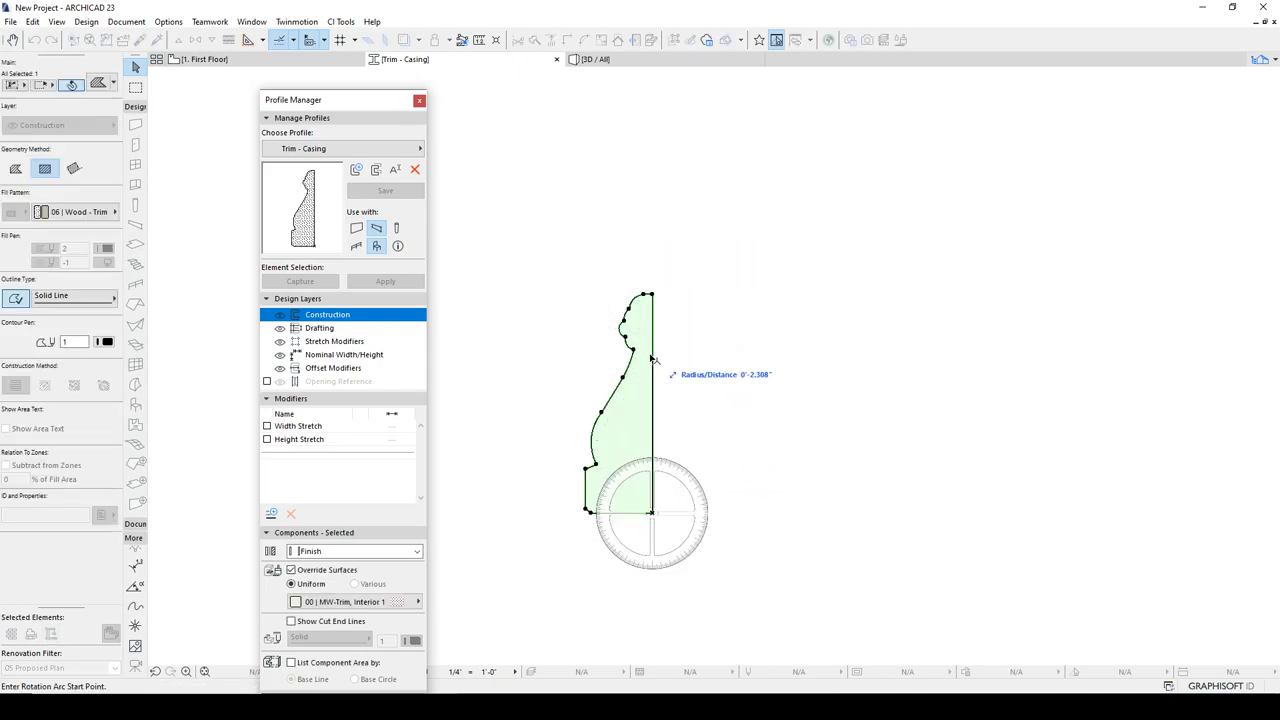
{"action": "left_click", "coordinate": [652, 353]}
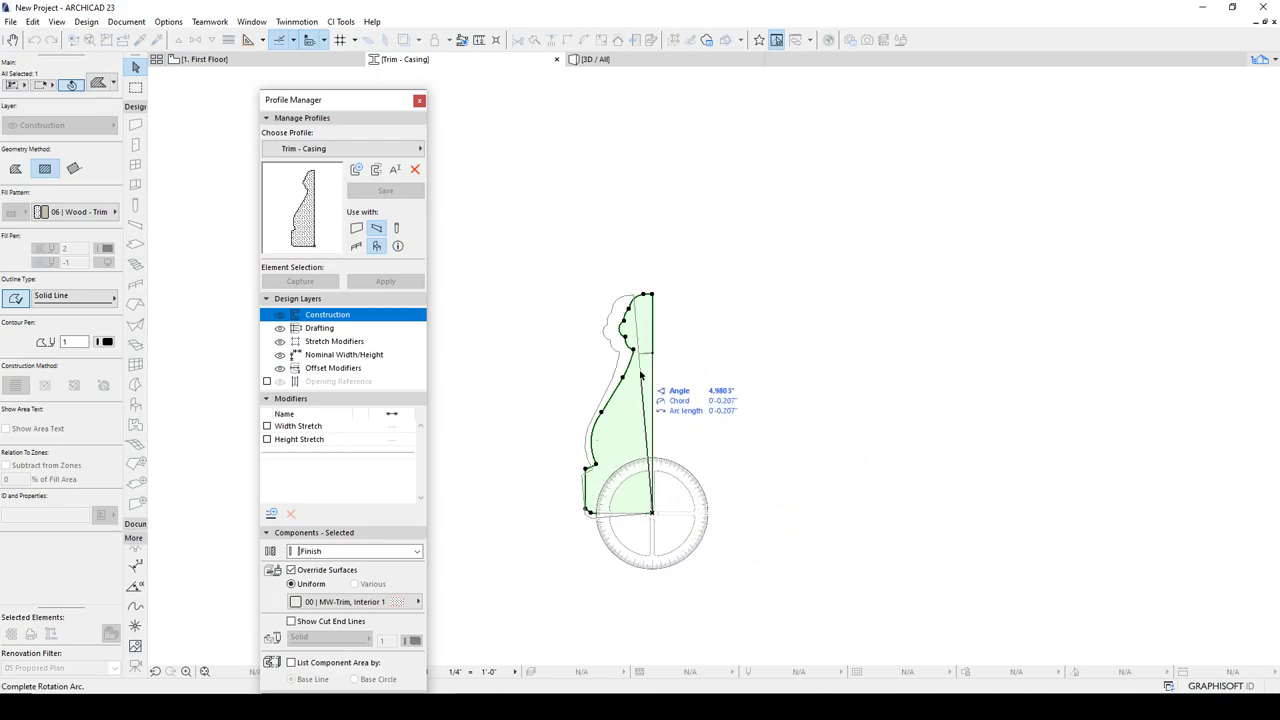
{"action": "key", "text": "Escape"}
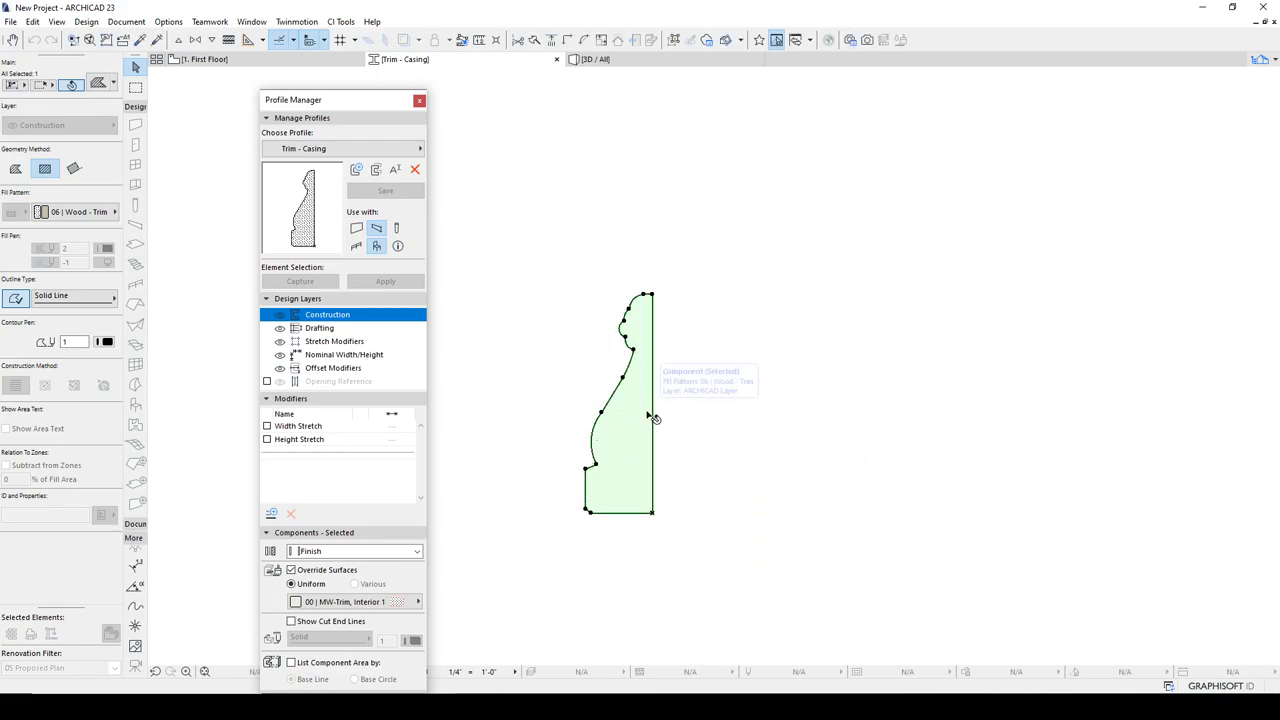
Mirror the casing fill about a horizontal axis and move it so its corner sits on the profile origin
{"action": "key", "text": "ctrl+m"}
{"action": "left_click", "coordinate": [561, 411]}
{"action": "left_click", "coordinate": [689, 409]}
{"action": "key", "text": "ctrl+d"}
{"action": "left_click", "coordinate": [652, 528]}
{"action": "left_click", "coordinate": [654, 516]}
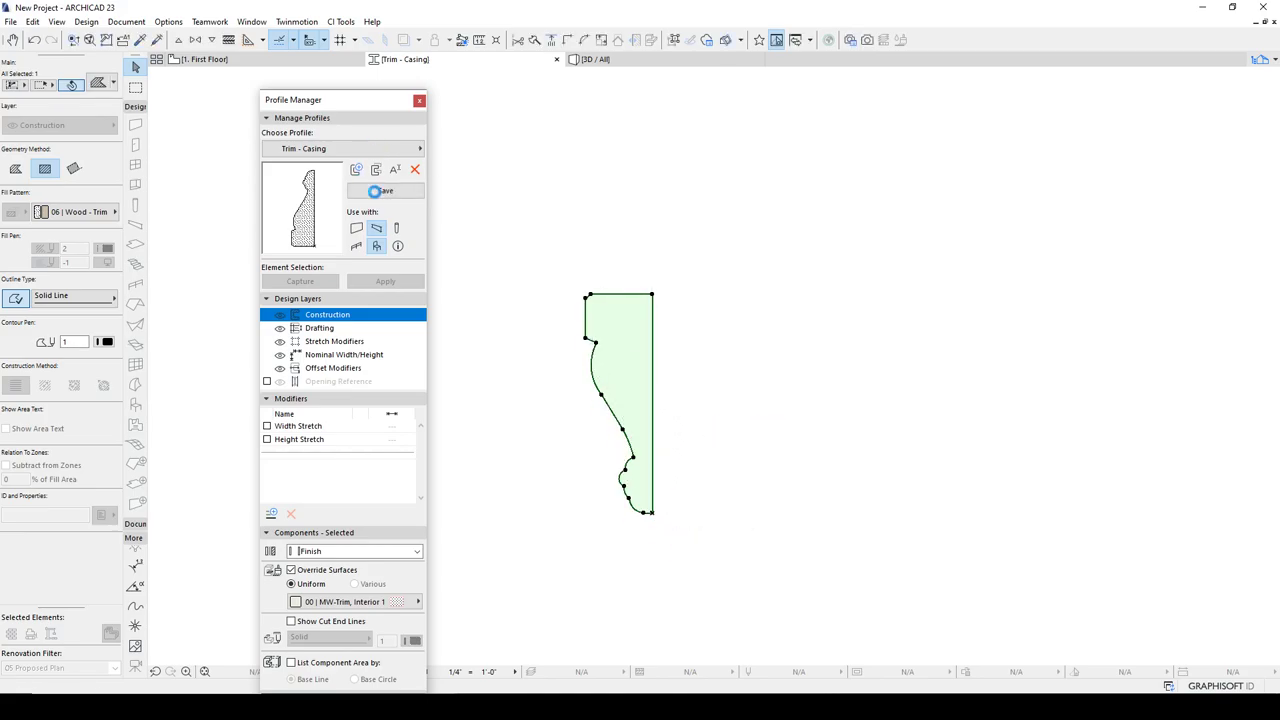
Examine the updated casing on the floor plan and in 3D, checking its surface, contour lines and profile orientation
{"action": "left_click", "coordinate": [262, 60]}
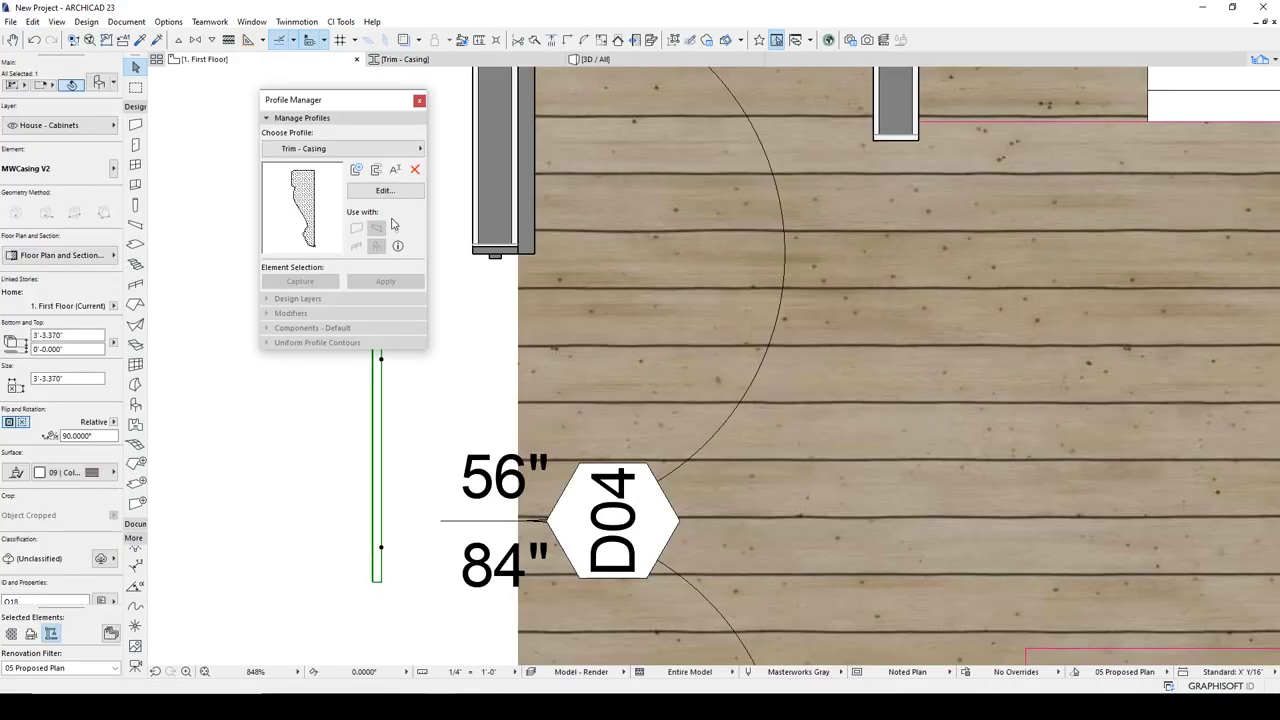
{"action": "left_click", "coordinate": [600, 59]}
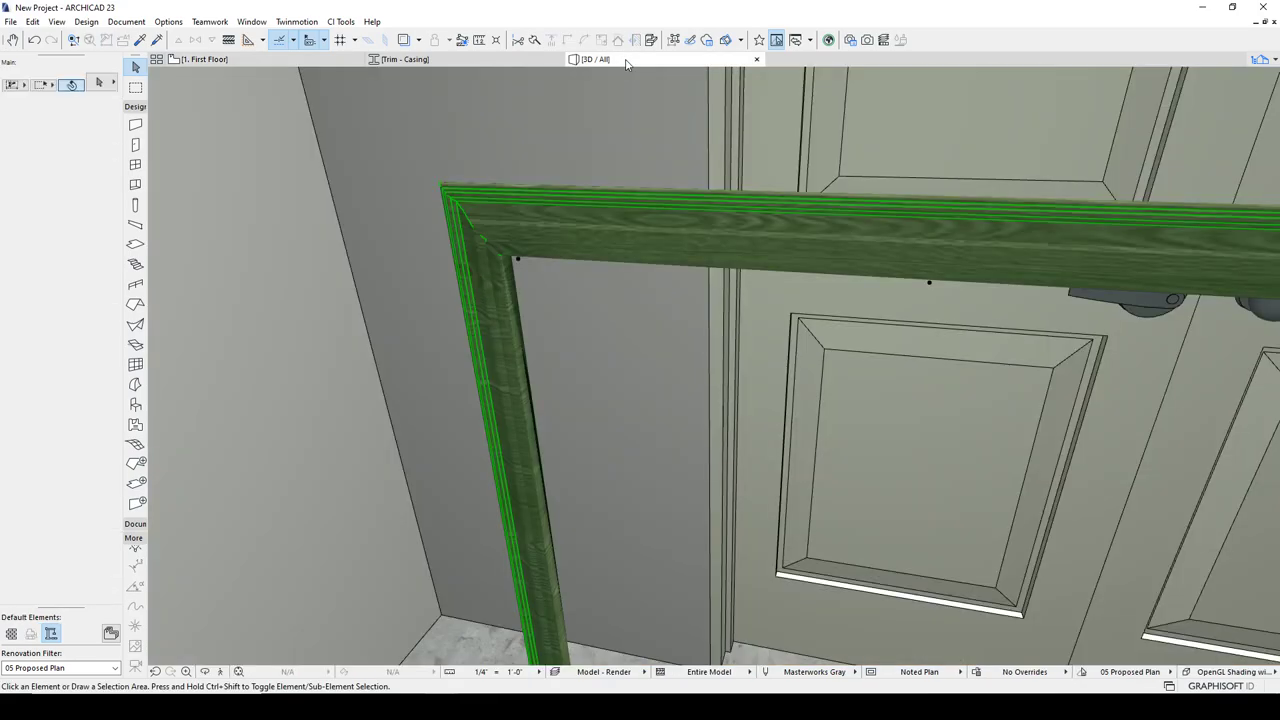
{"action": "key", "text": "Escape"}
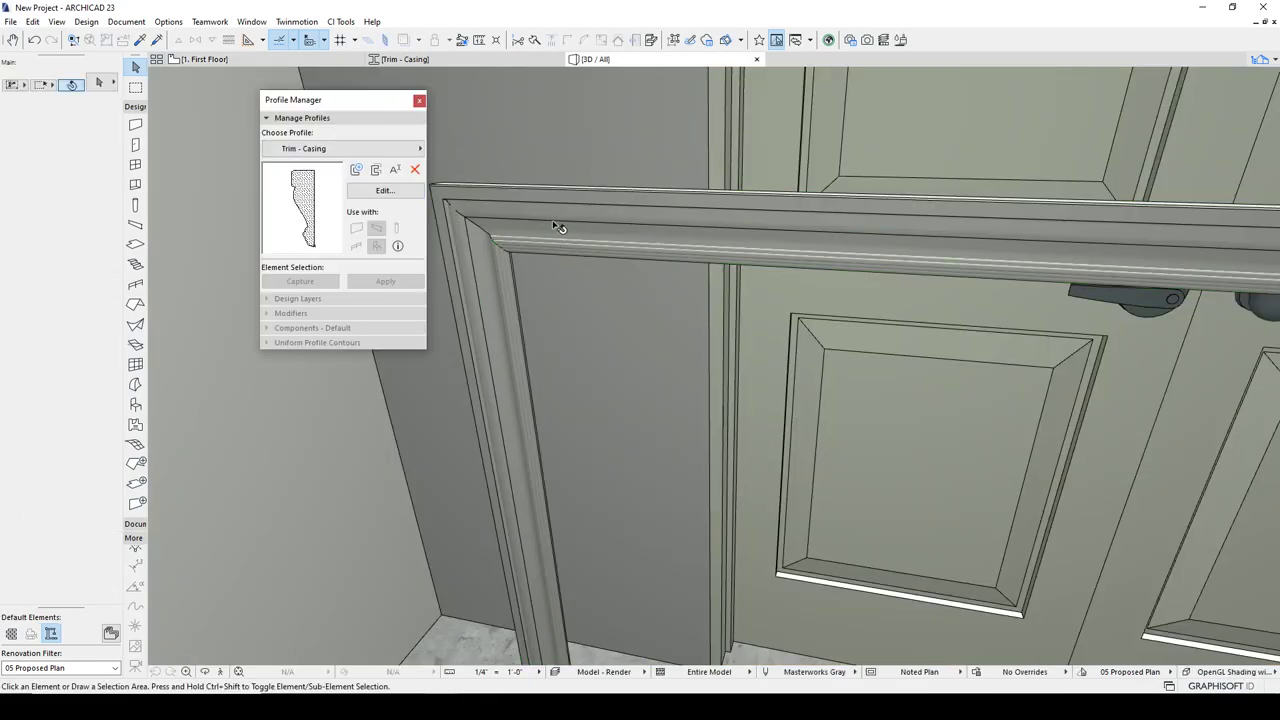
{"action": "left_click", "coordinate": [589, 240]}
{"action": "scroll", "coordinate": [657, 270], "scroll_direction": "down", "scroll_amount": 1}
{"action": "middle_click_drag", "start_coordinate": [660, 280], "coordinate": [717, 171]}
{"action": "scroll", "coordinate": [704, 220], "scroll_direction": "down", "scroll_amount": 1}
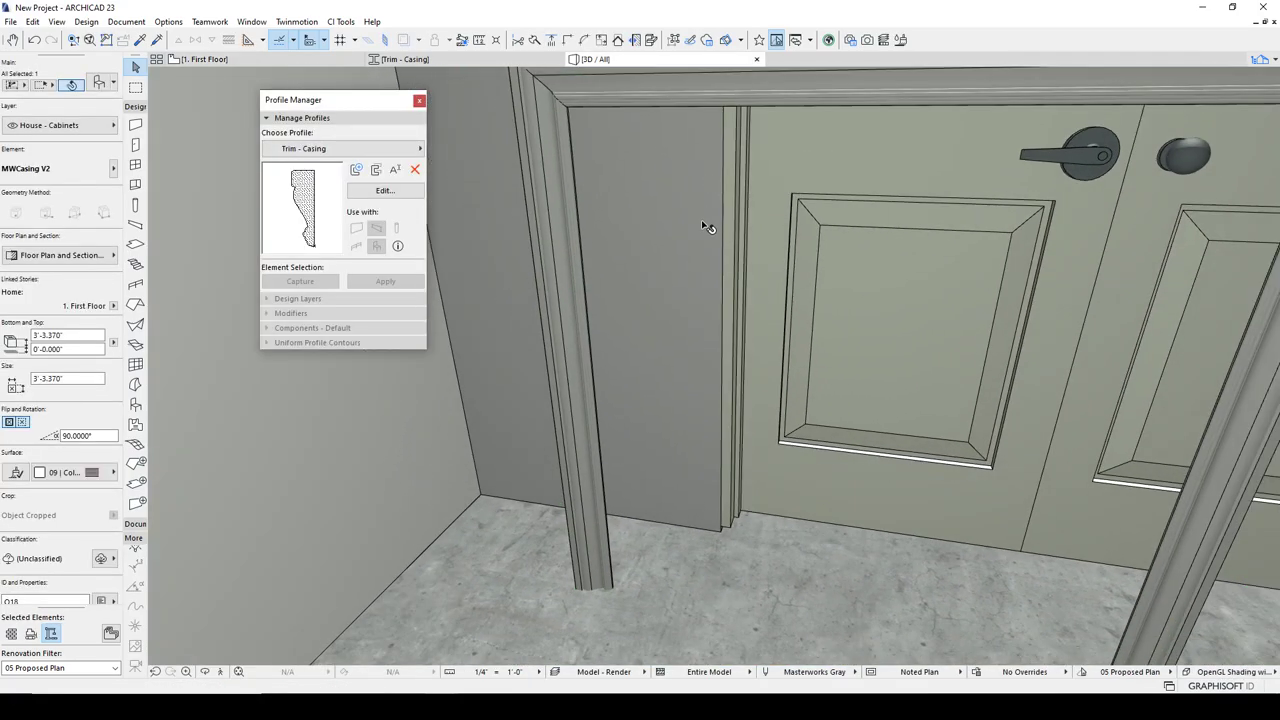
{"action": "middle_click_drag", "start_coordinate": [706, 287], "coordinate": [655, 394]}
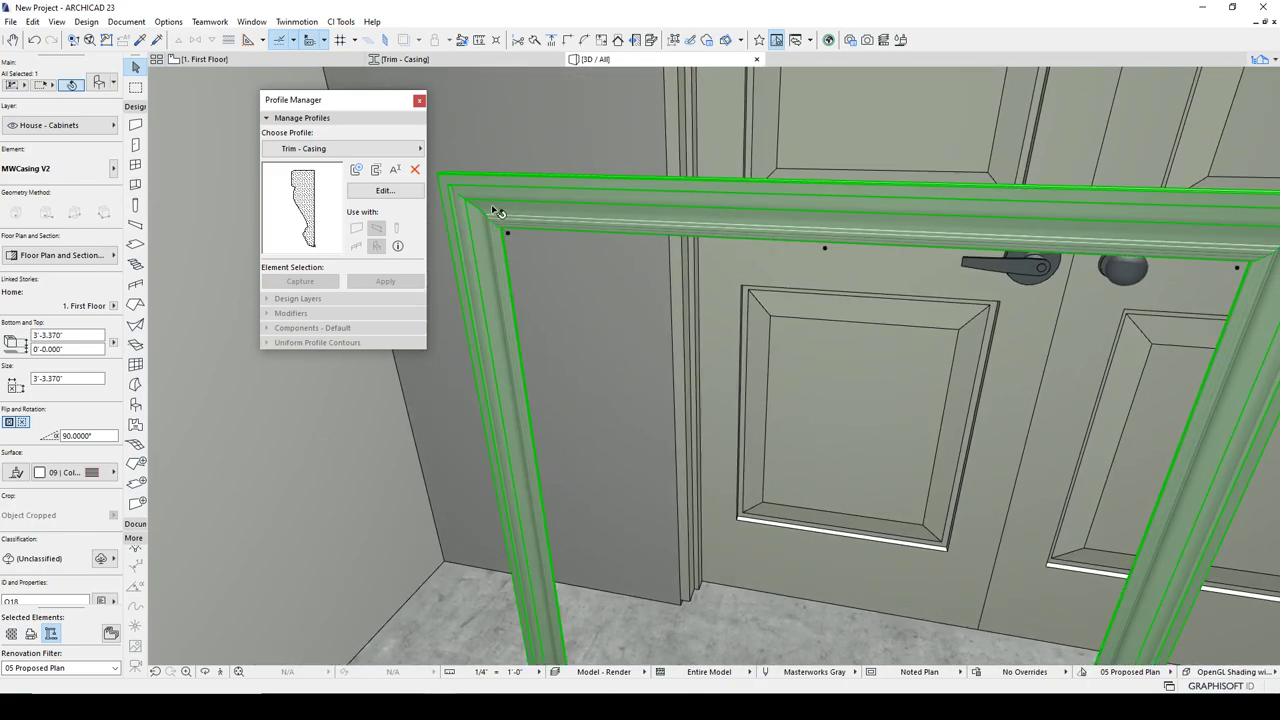
Move the Profile Manager palette out of the modelling view to leave the selected casing unobstructed
{"action": "left_click_drag", "start_coordinate": [398, 95], "coordinate": [345, 112]}
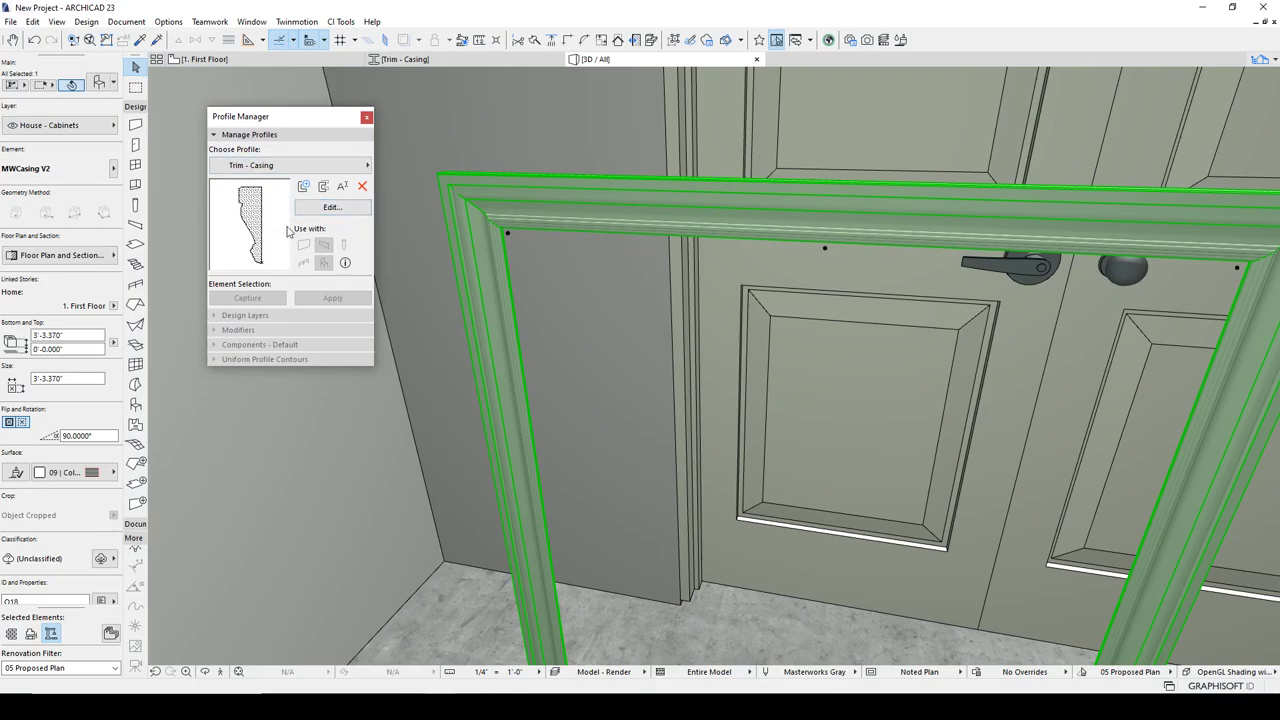
{"action": "left_click_drag", "start_coordinate": [313, 128], "coordinate": [0, 131]}
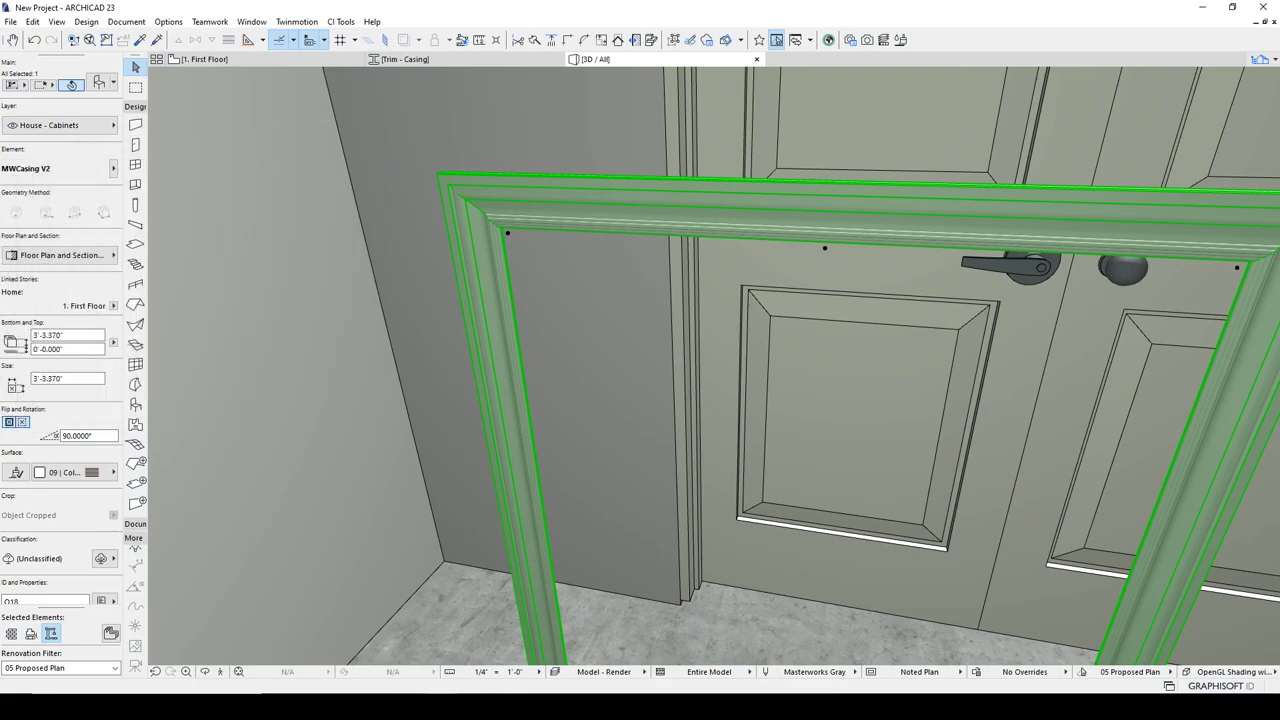
{"action": "scroll", "coordinate": [629, 294], "scroll_direction": "down", "scroll_amount": 2}
{"action": "middle_click_drag", "start_coordinate": [649, 291], "coordinate": [490, 406]}
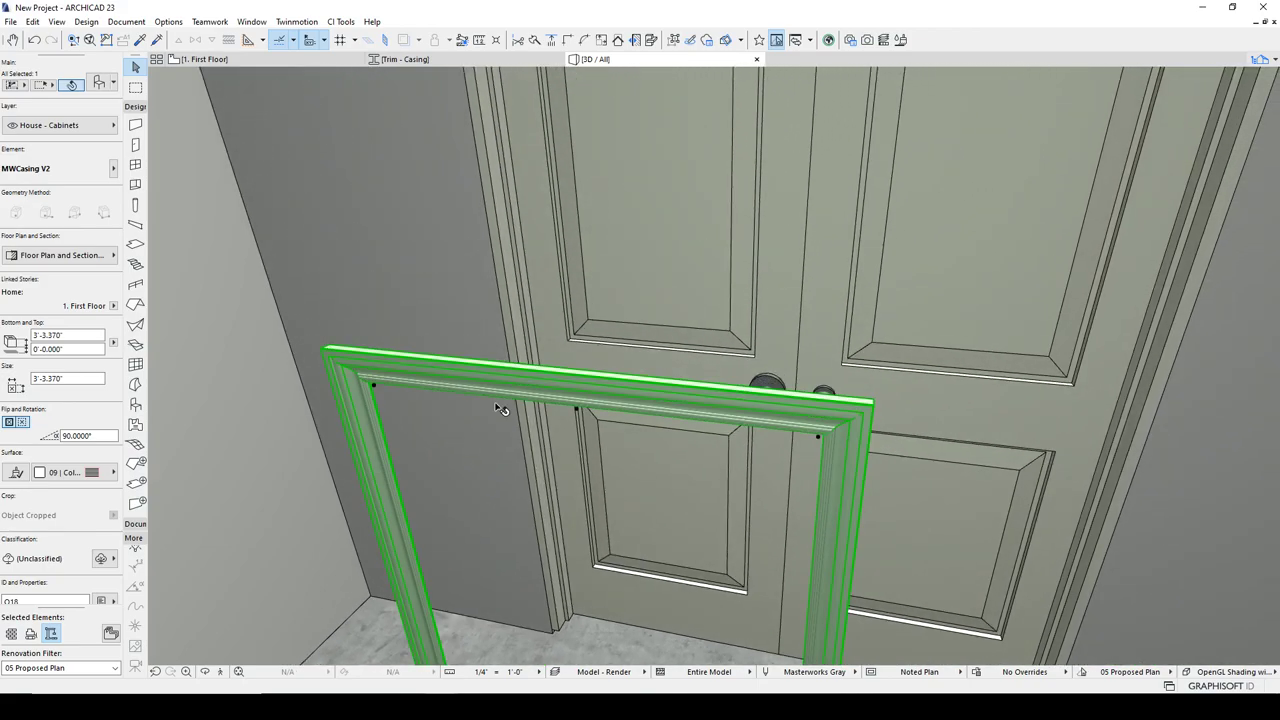
{"action": "scroll", "coordinate": [495, 404], "scroll_direction": "down", "scroll_amount": 1}
{"action": "left_click", "coordinate": [528, 404]}
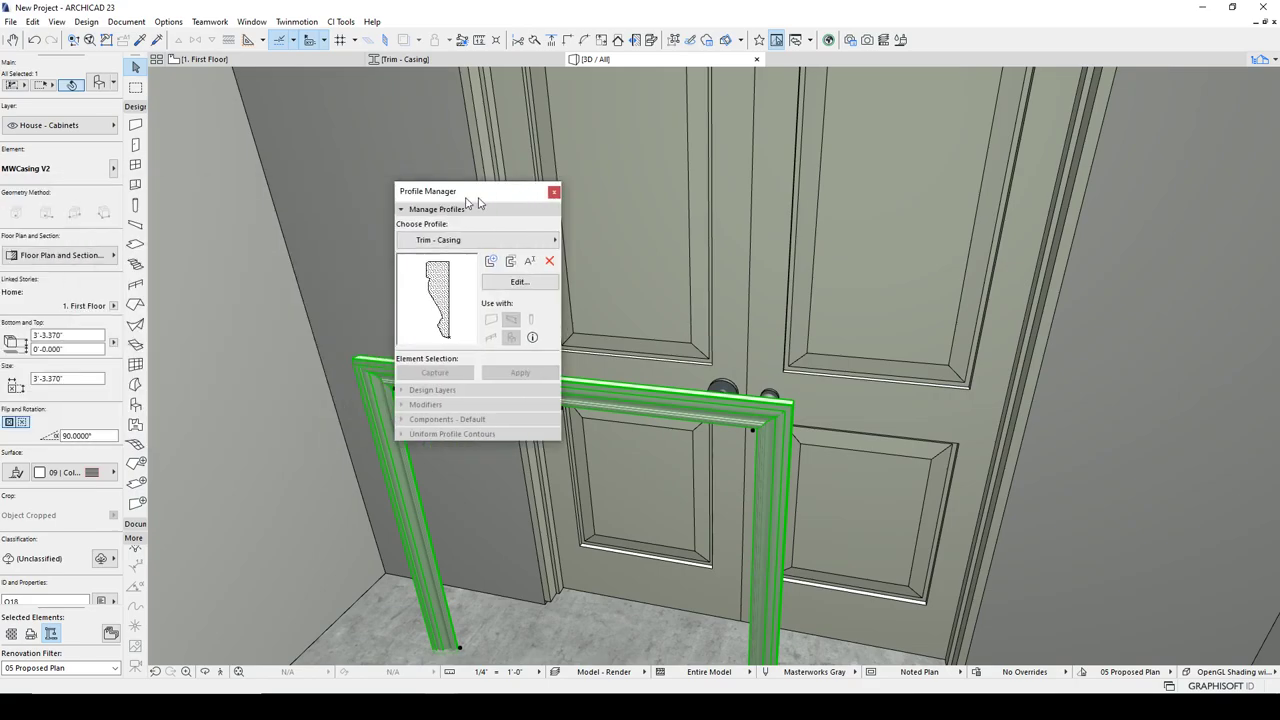
{"action": "left_click_drag", "start_coordinate": [480, 206], "coordinate": [380, 206]}
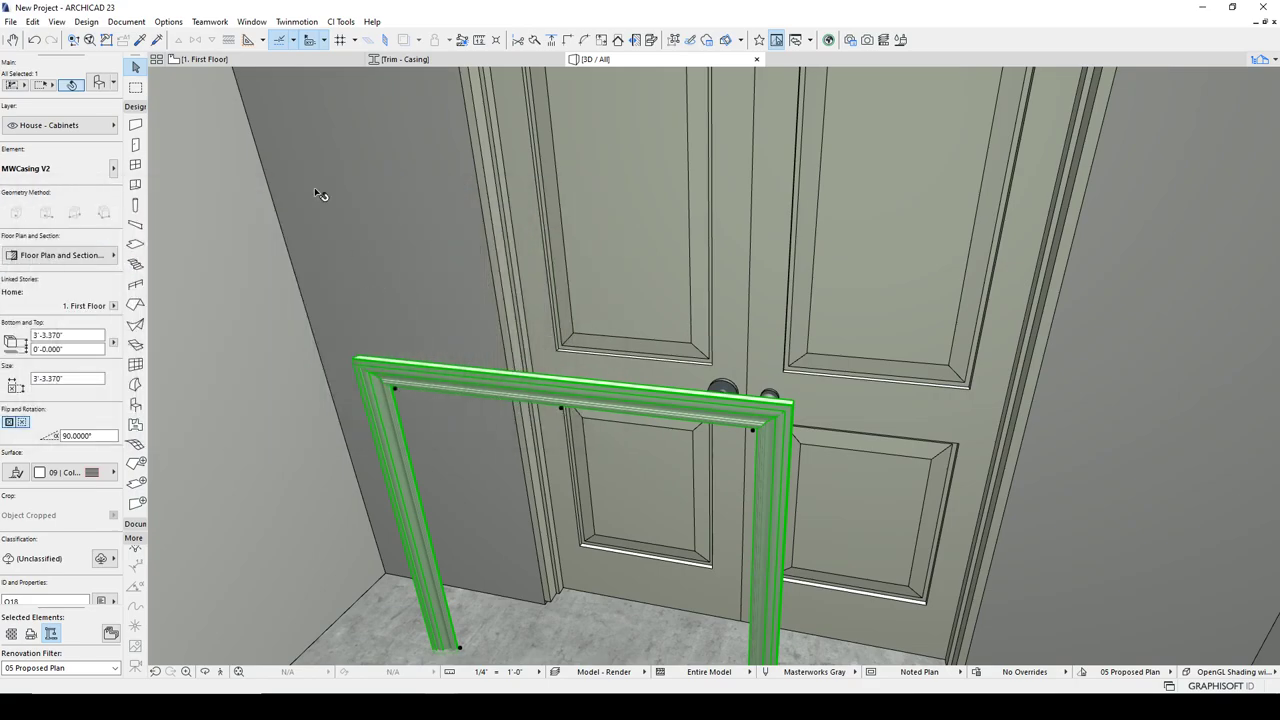
Review the selected MWCasing V2 object's Door Header Offset, Leg Offset and Leg Drop settings, then return to the first-floor plan
{"action": "left_click", "coordinate": [100, 86]}
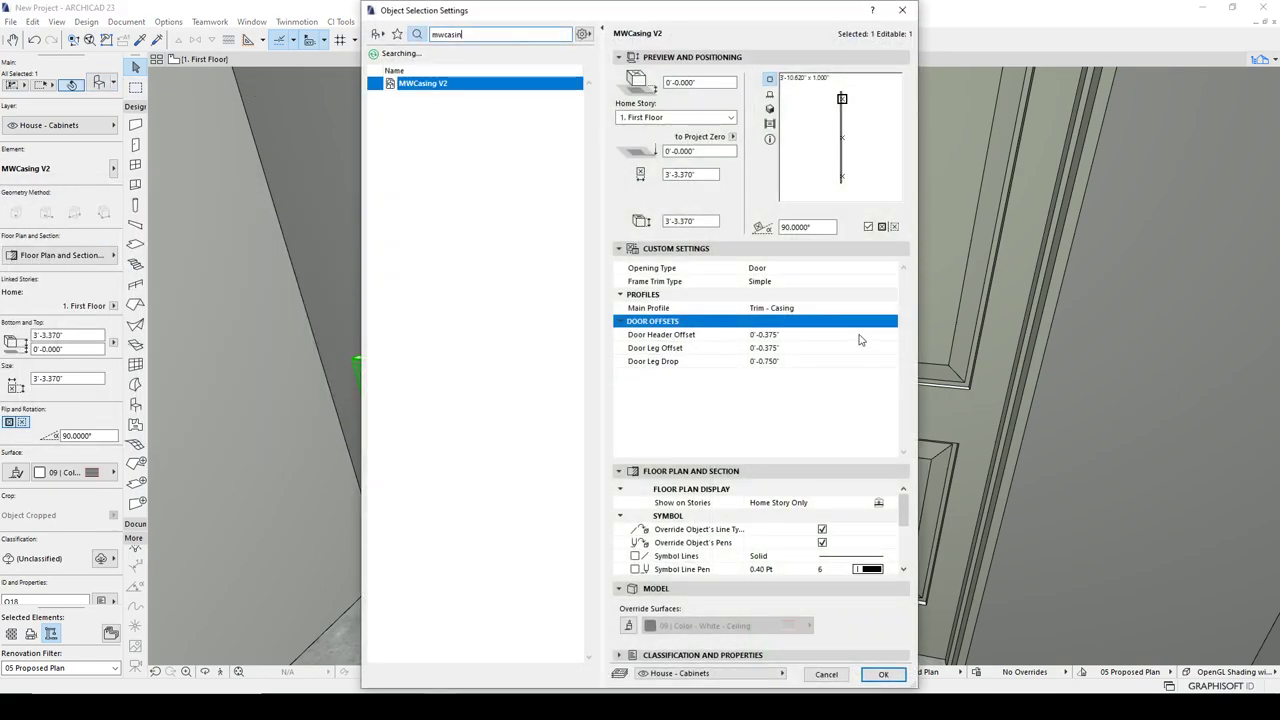
{"action": "left_click", "coordinate": [797, 341]}
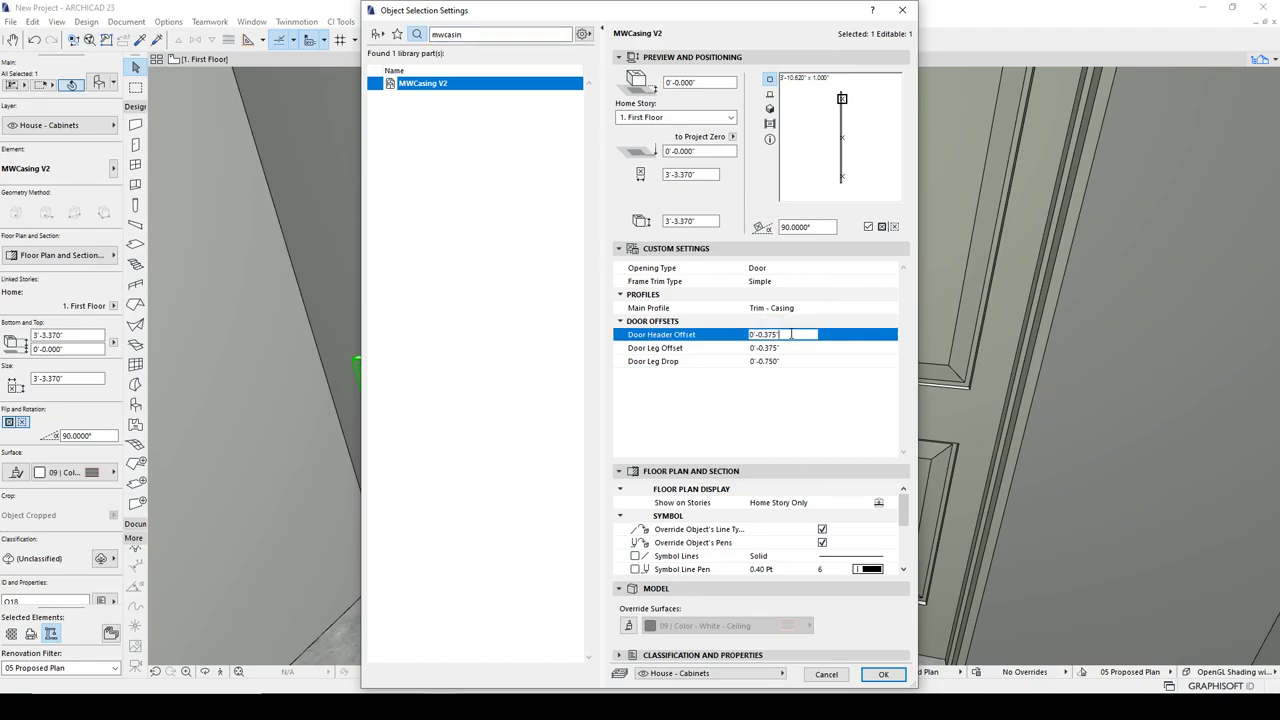
{"action": "key", "text": "Return"}
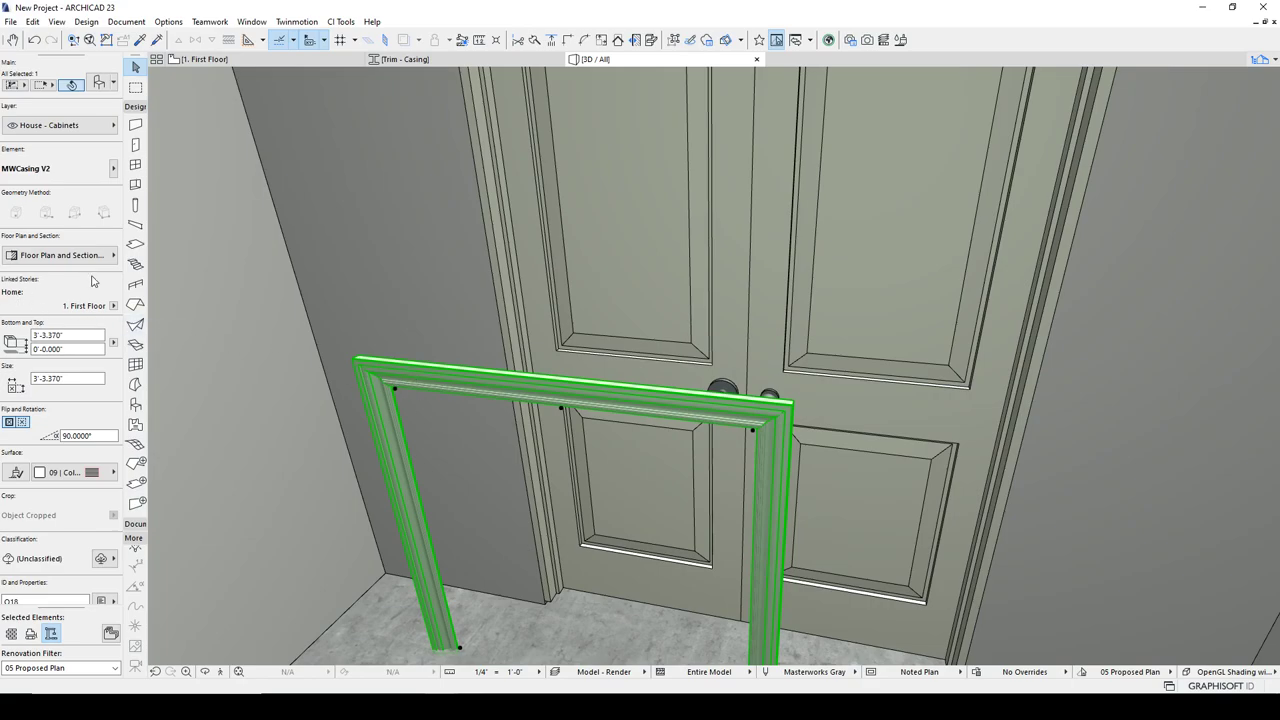
{"action": "left_click", "coordinate": [100, 85]}
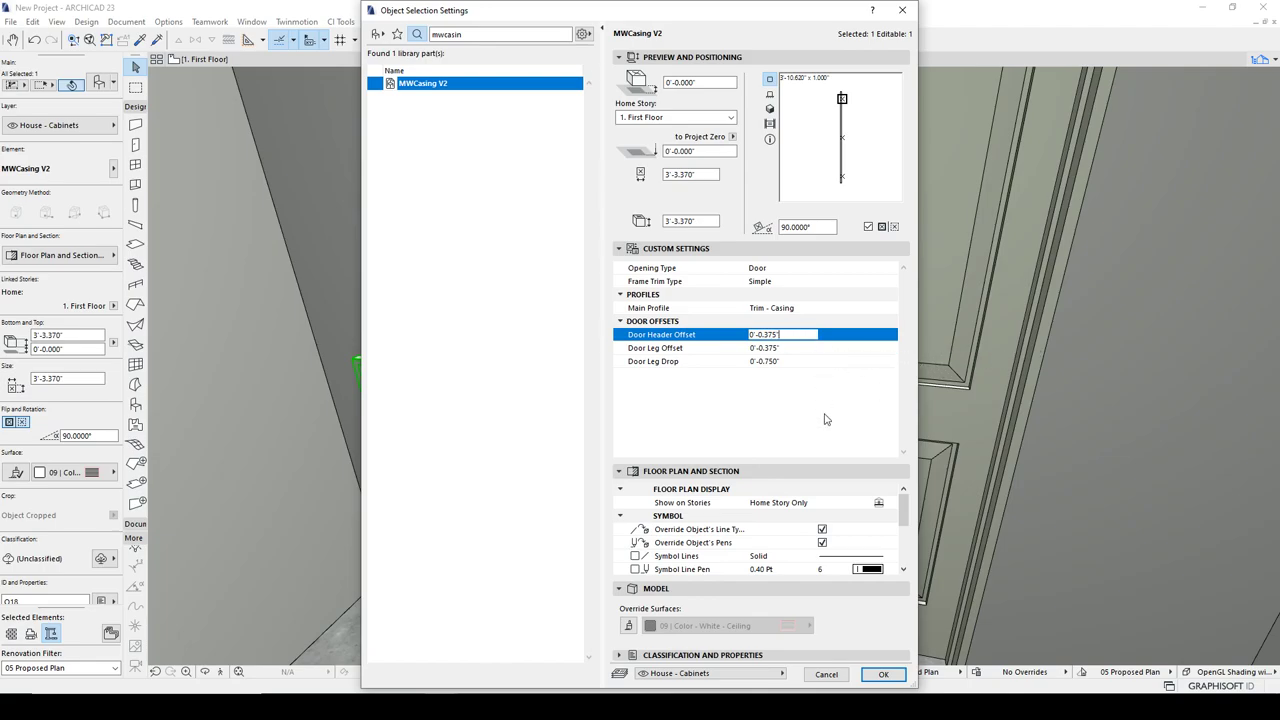
{"action": "left_click", "coordinate": [883, 674]}
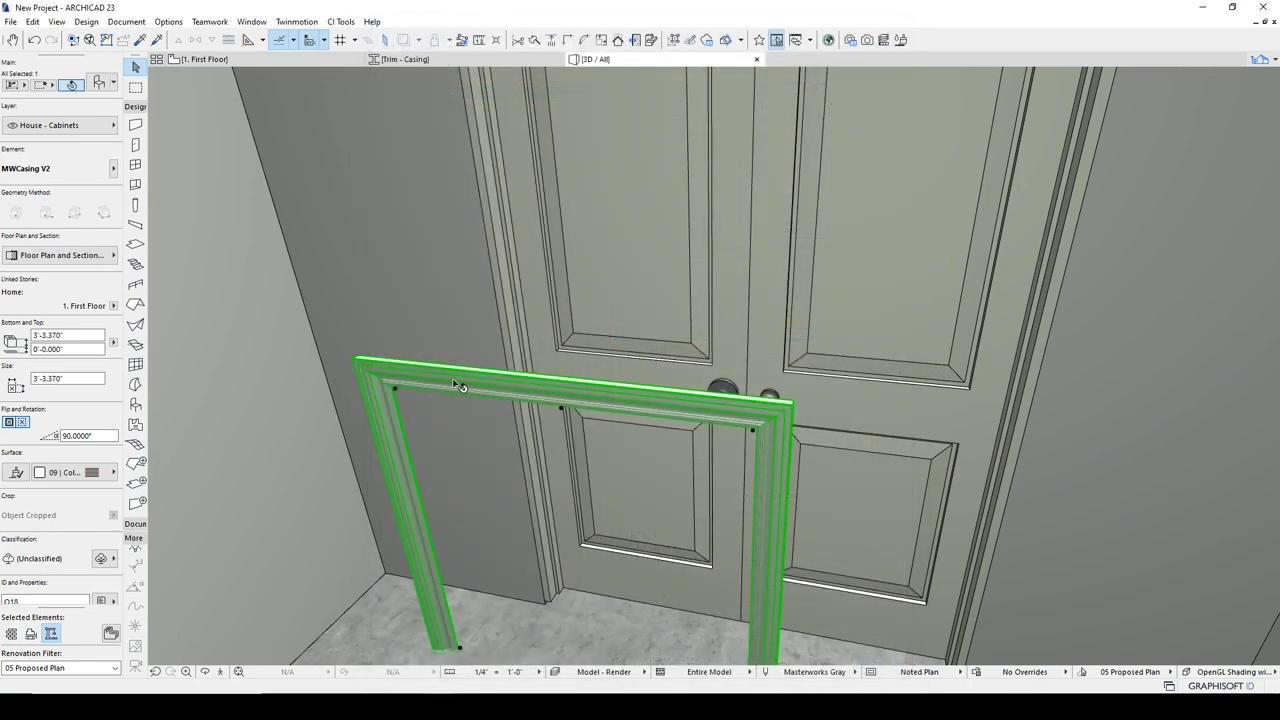
{"action": "key", "text": "Escape"}
{"action": "key", "text": "F2"}
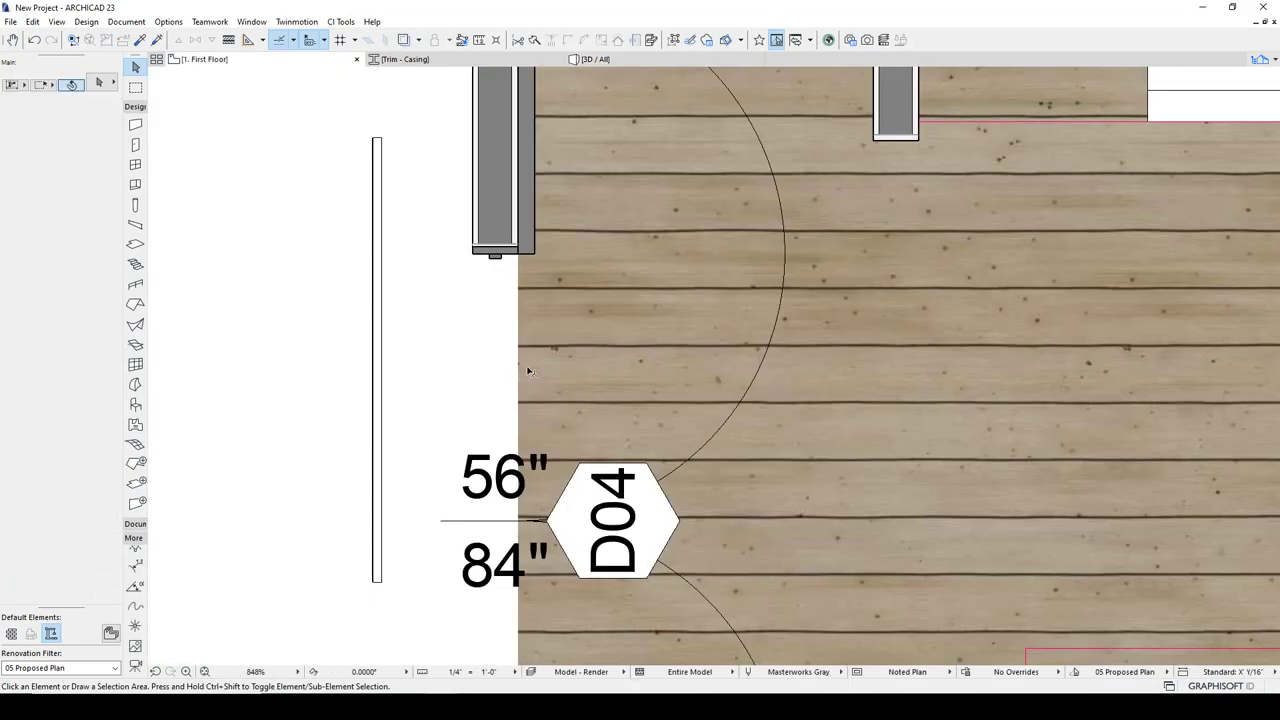
{"action": "scroll", "coordinate": [522, 348], "scroll_direction": "down", "scroll_amount": 1}
{"action": "left_click", "coordinate": [406, 181]}
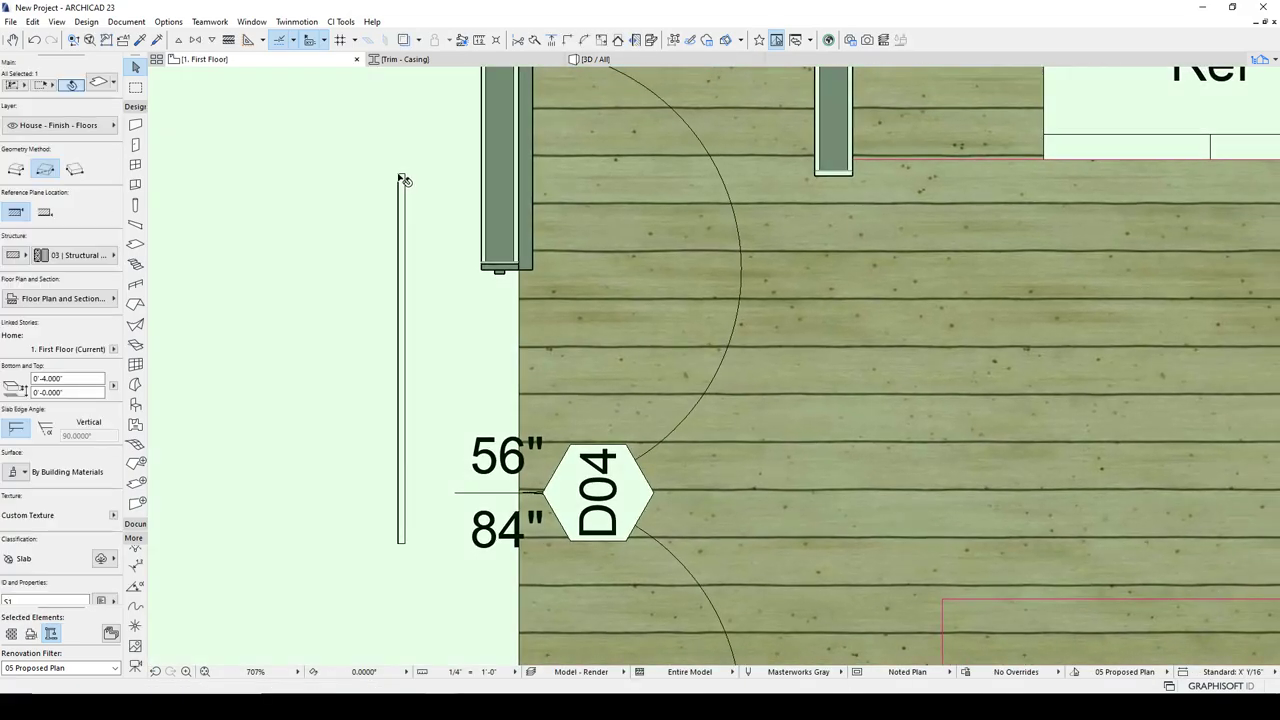
{"action": "key", "text": "Escape"}
{"action": "left_click_drag", "start_coordinate": [395, 173], "coordinate": [423, 552]}
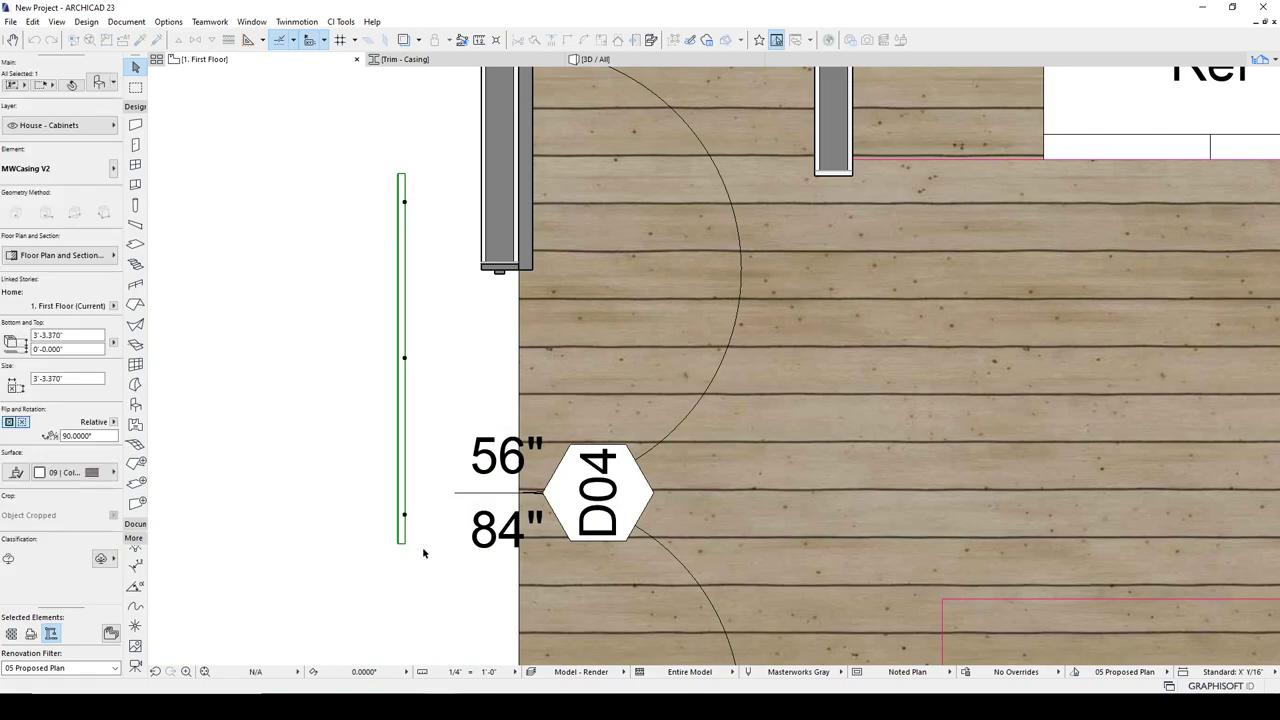
{"action": "key", "text": "Escape"}
{"action": "left_click", "coordinate": [388, 168]}
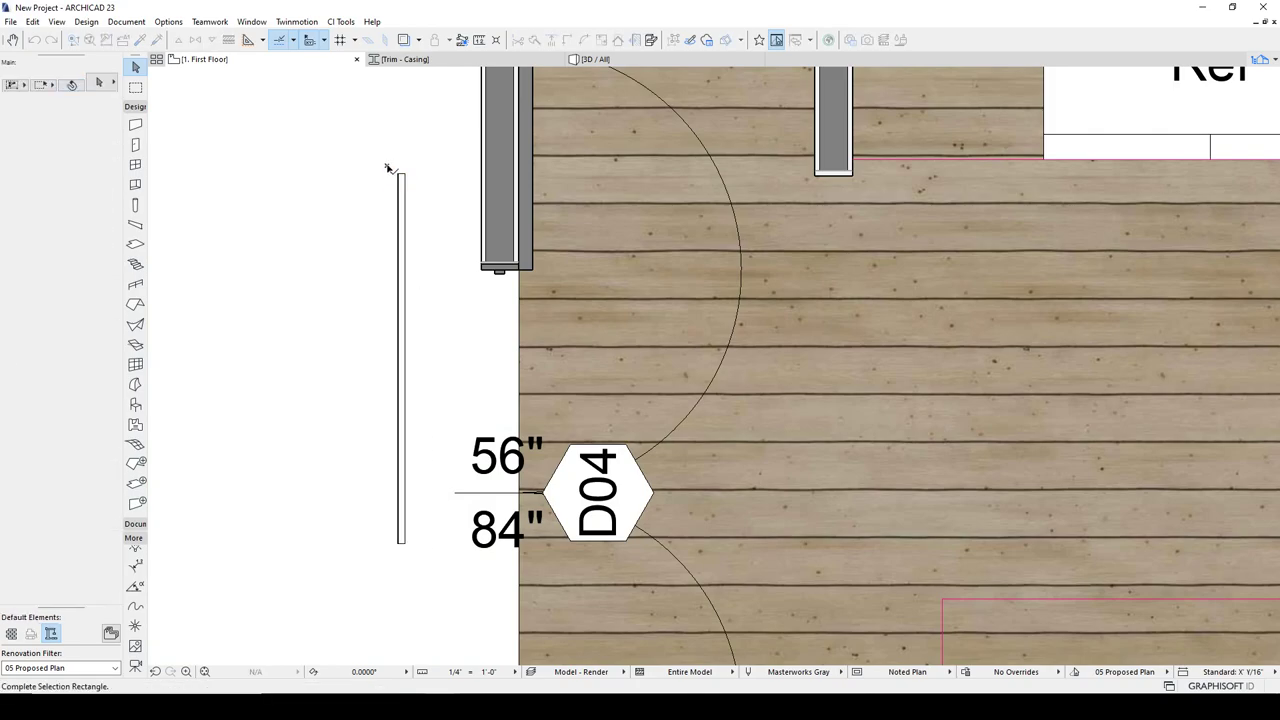
{"action": "key", "text": "Escape"}
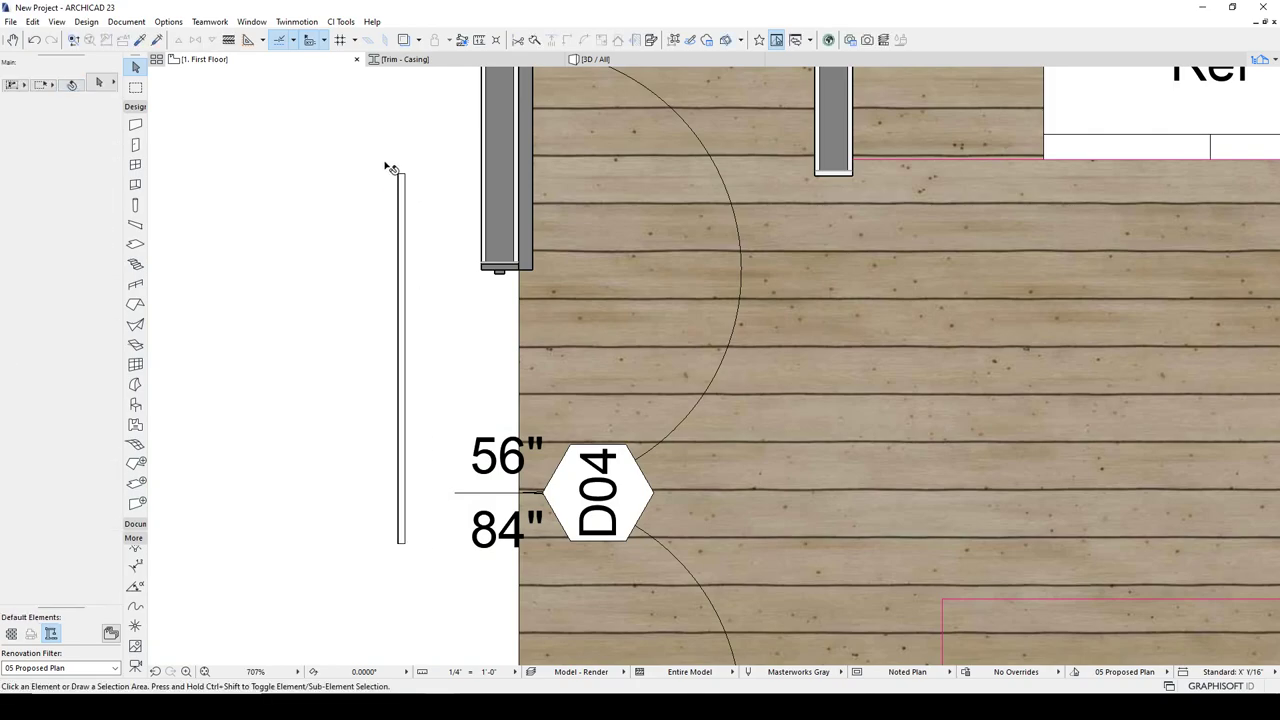
{"action": "left_click", "coordinate": [397, 170]}
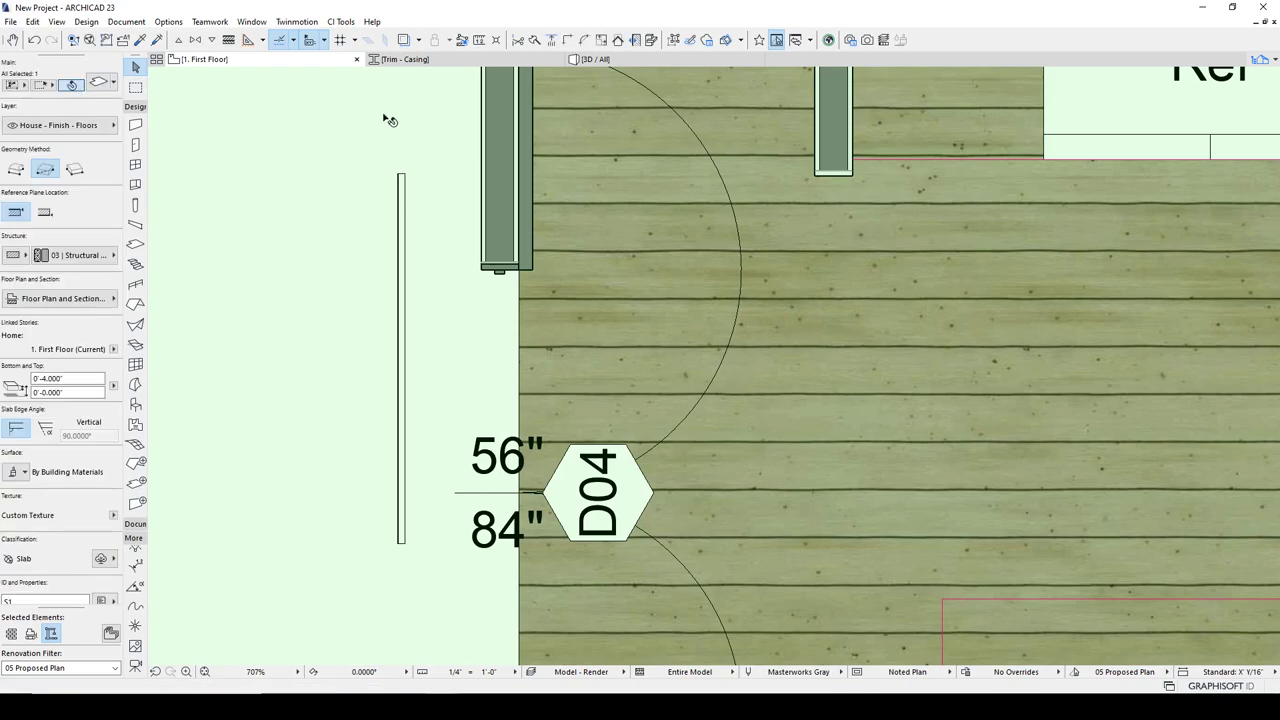
{"action": "key", "text": "Escape"}
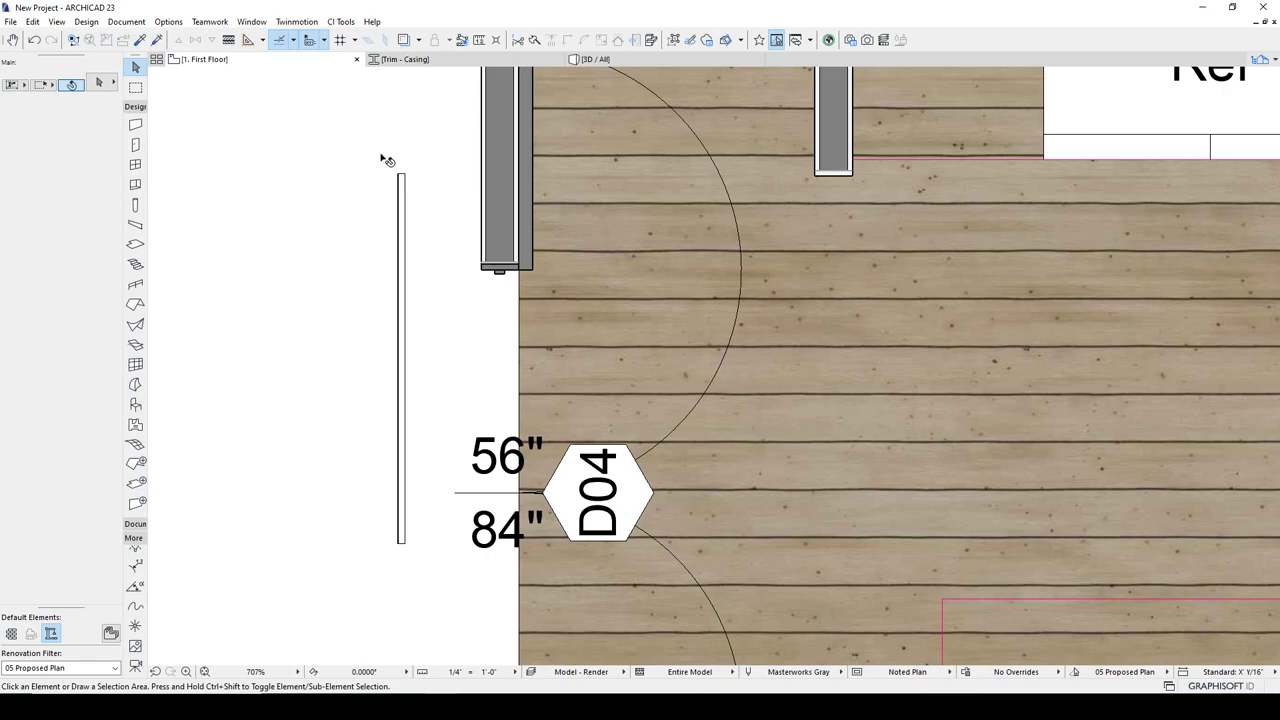
{"action": "left_click", "coordinate": [385, 158]}
{"action": "key", "text": "Escape"}
Select the casing object on the floor plan and rotate it 180° so its angle is 270°
{"action": "left_click_drag", "start_coordinate": [381, 156], "coordinate": [414, 566]}
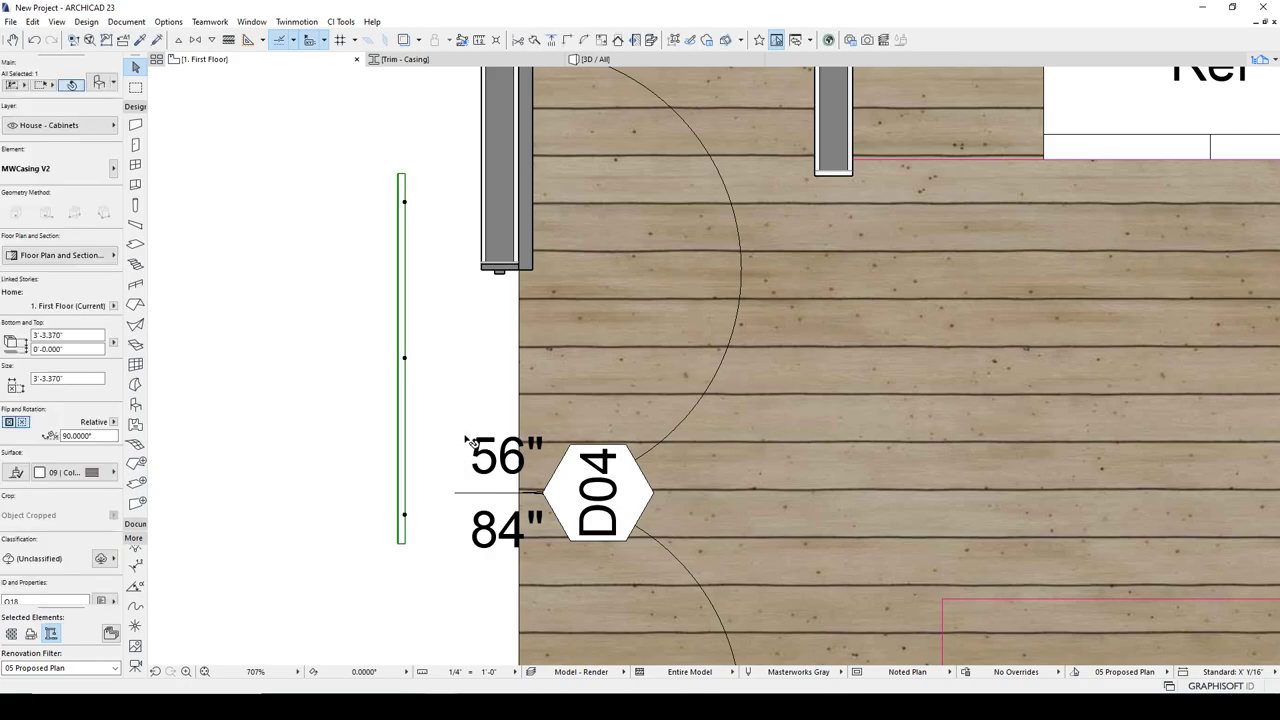
{"action": "key", "text": "ctrl+e"}
{"action": "left_click", "coordinate": [451, 342]}
{"action": "left_click", "coordinate": [451, 191]}
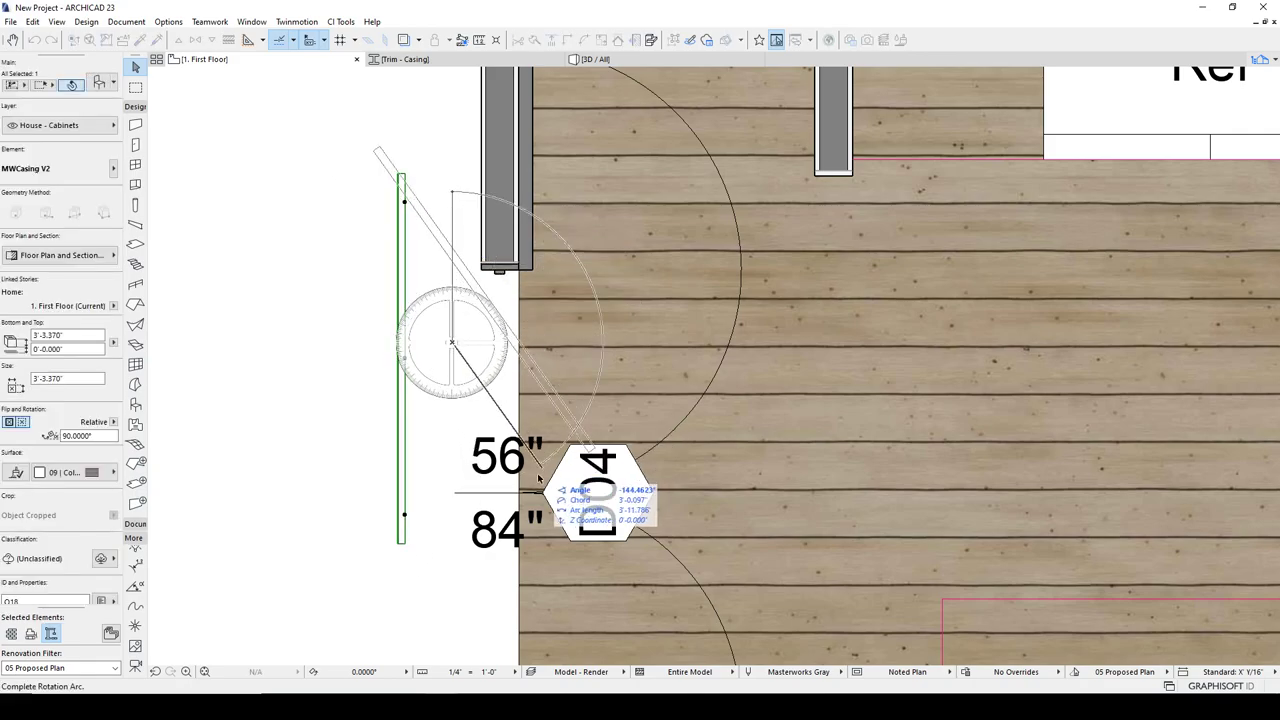
{"action": "left_click", "coordinate": [455, 545]}
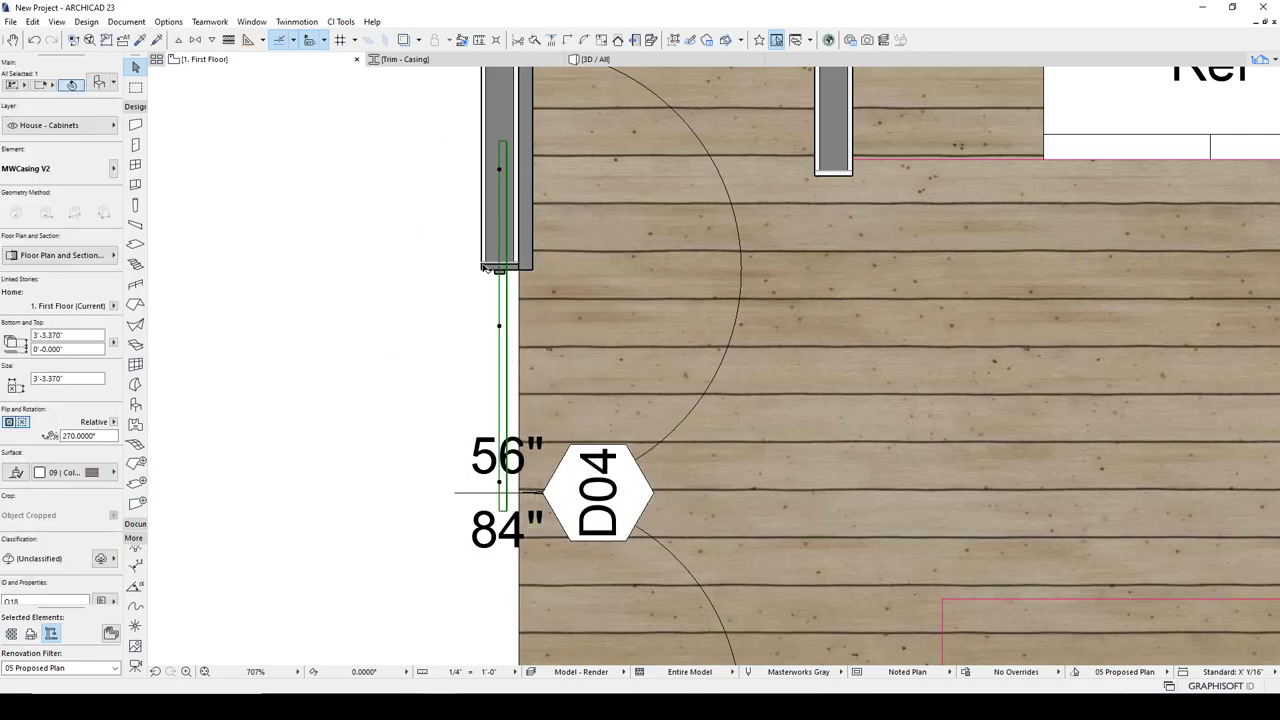
Stretch both ends of the casing to match the jambs of door D04, making it 4'-8.750" wide
{"action": "left_click", "coordinate": [500, 172]}
{"action": "scroll", "coordinate": [525, 265], "scroll_direction": "up", "scroll_amount": 3}
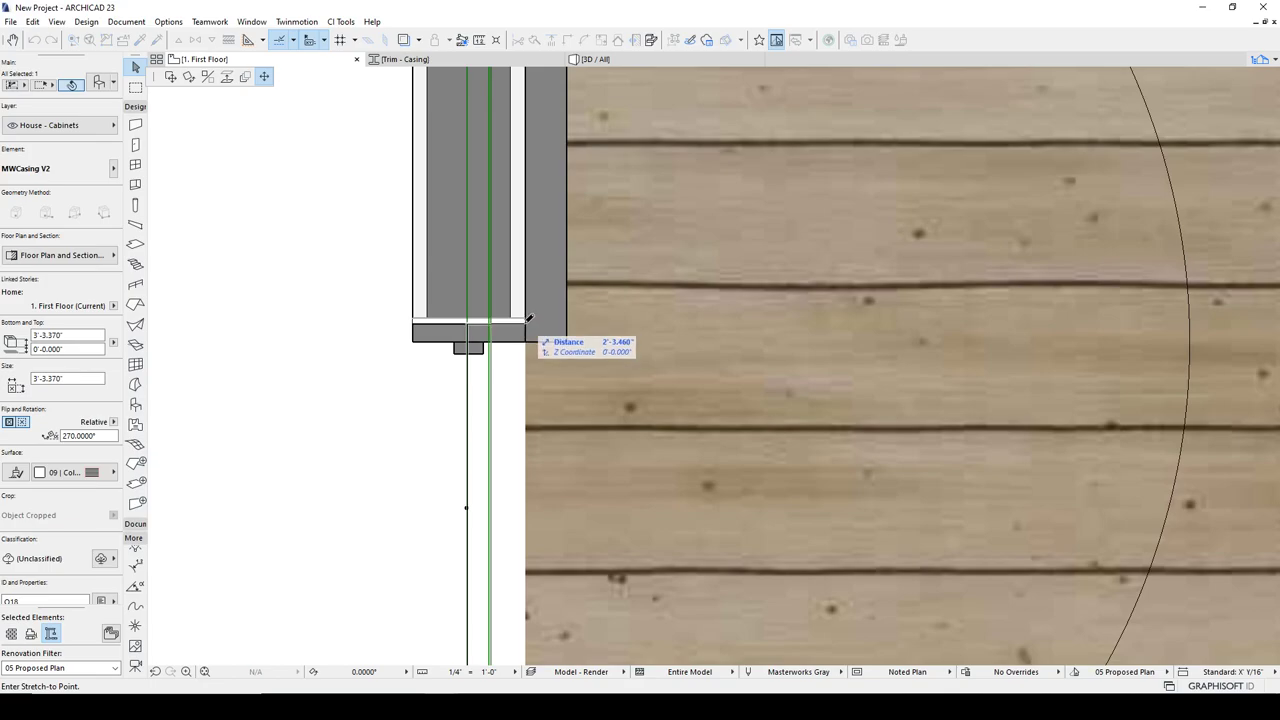
{"action": "left_click", "coordinate": [527, 320]}
{"action": "scroll", "coordinate": [543, 336], "scroll_direction": "down", "scroll_amount": 3}
{"action": "middle_click_drag", "start_coordinate": [543, 336], "coordinate": [496, 199]}
{"action": "middle_click_drag", "start_coordinate": [462, 431], "coordinate": [465, 267]}
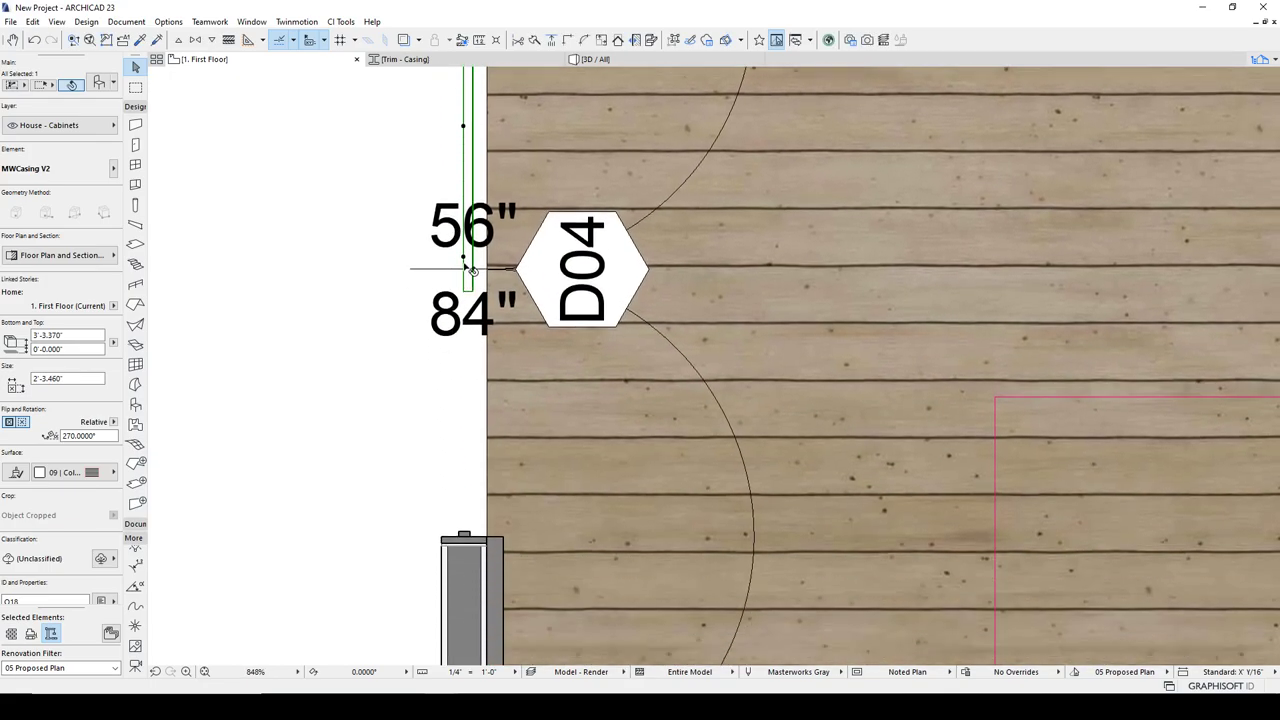
{"action": "left_click", "coordinate": [463, 258]}
{"action": "scroll", "coordinate": [478, 542], "scroll_direction": "up", "scroll_amount": 4}
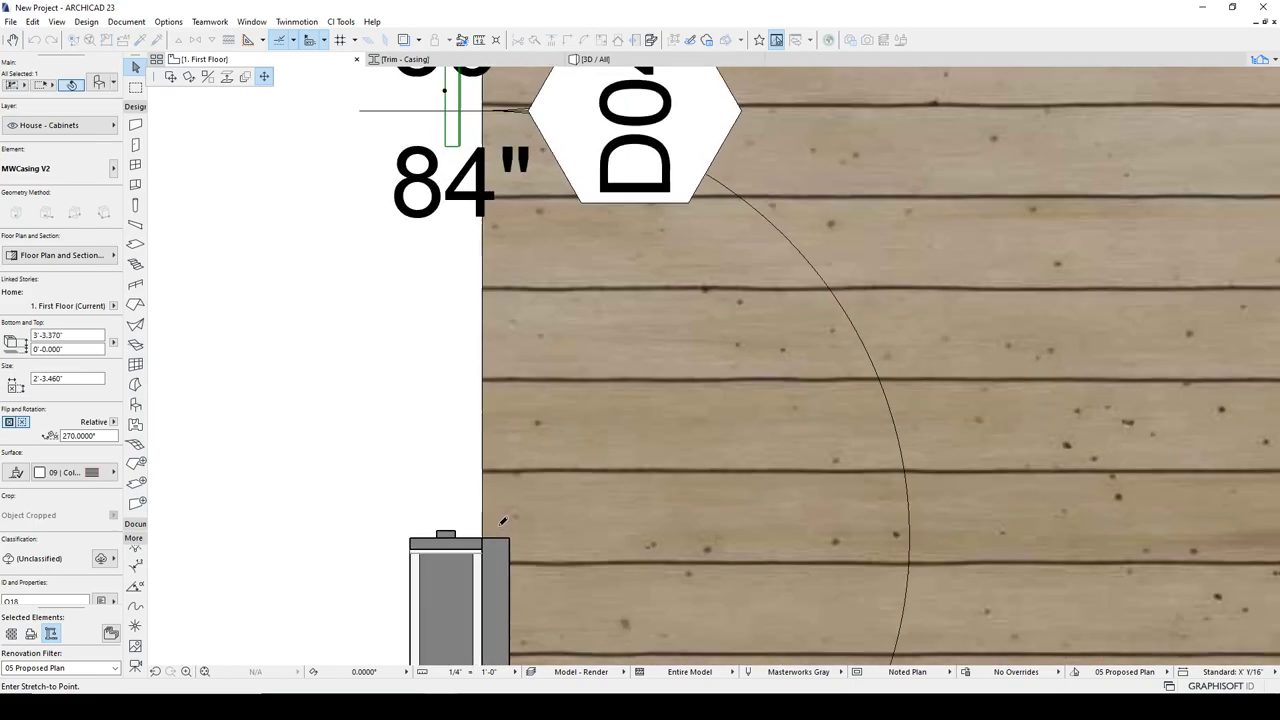
{"action": "left_click", "coordinate": [477, 546]}
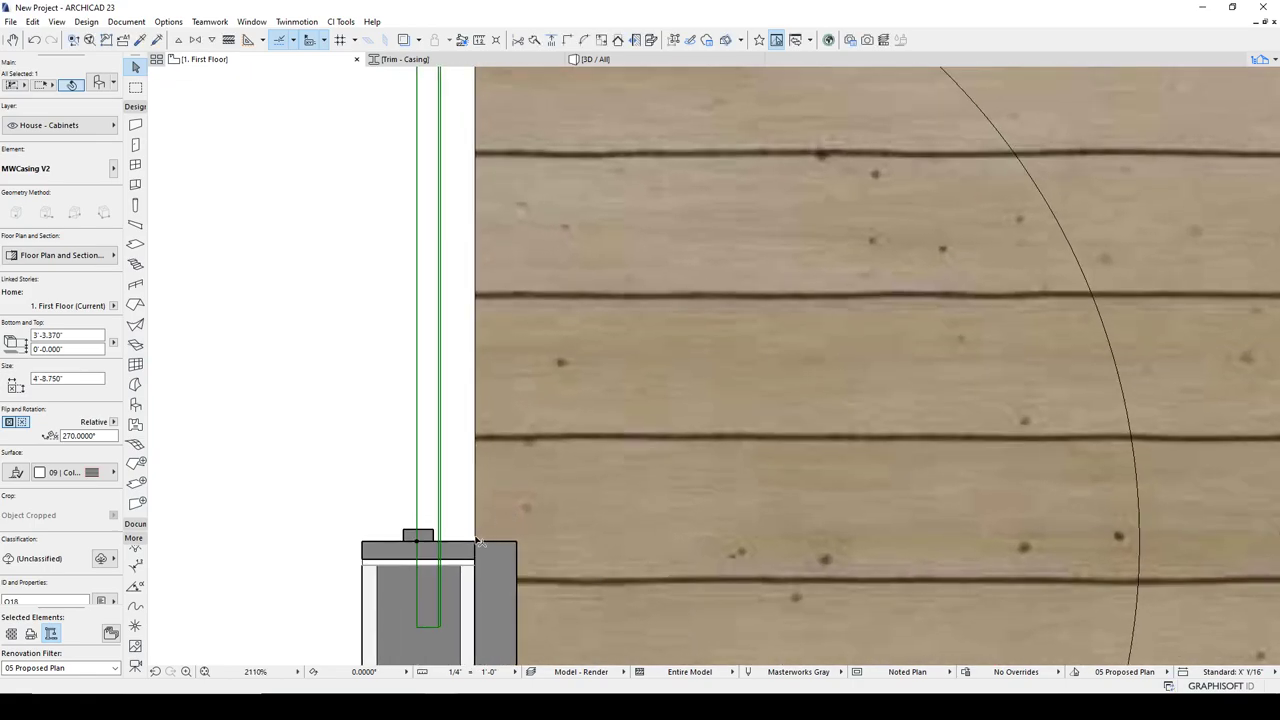
Move the casing from its lower end point to the jamb corner of door D04 at the wall
{"action": "left_click", "coordinate": [427, 545]}
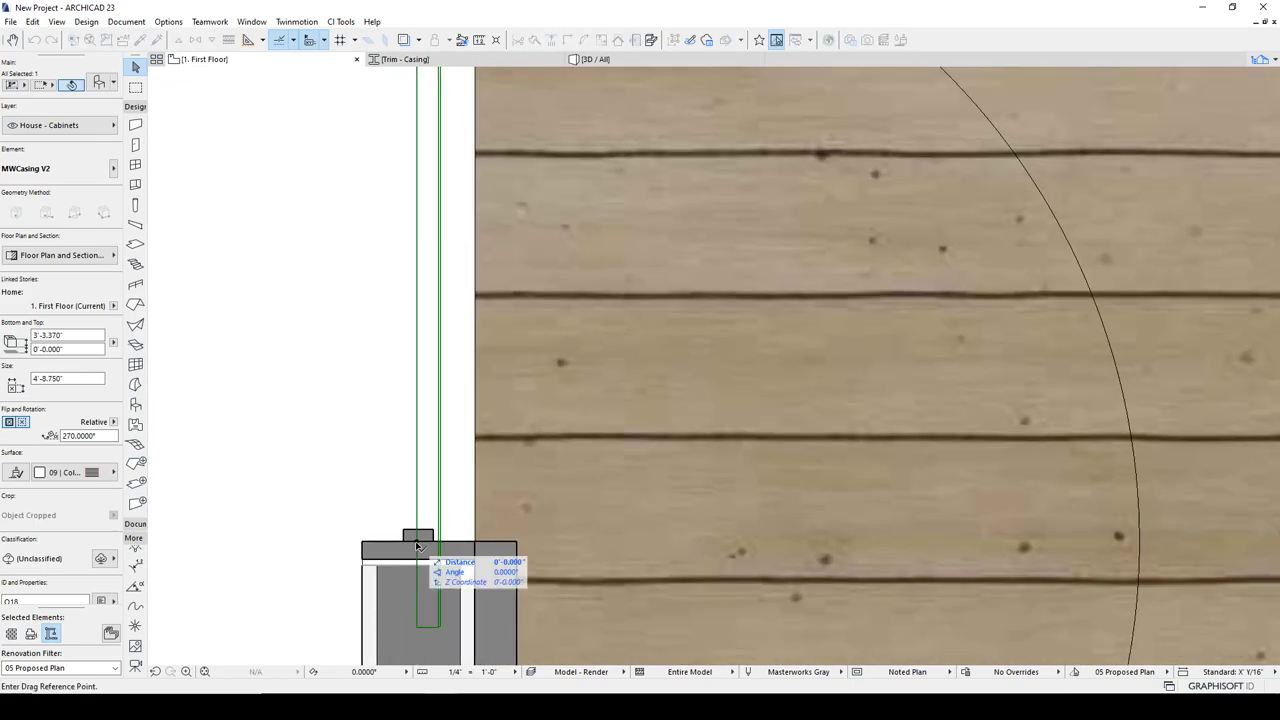
{"action": "left_click", "coordinate": [480, 545]}
{"action": "scroll", "coordinate": [543, 522], "scroll_direction": "down", "scroll_amount": 5}
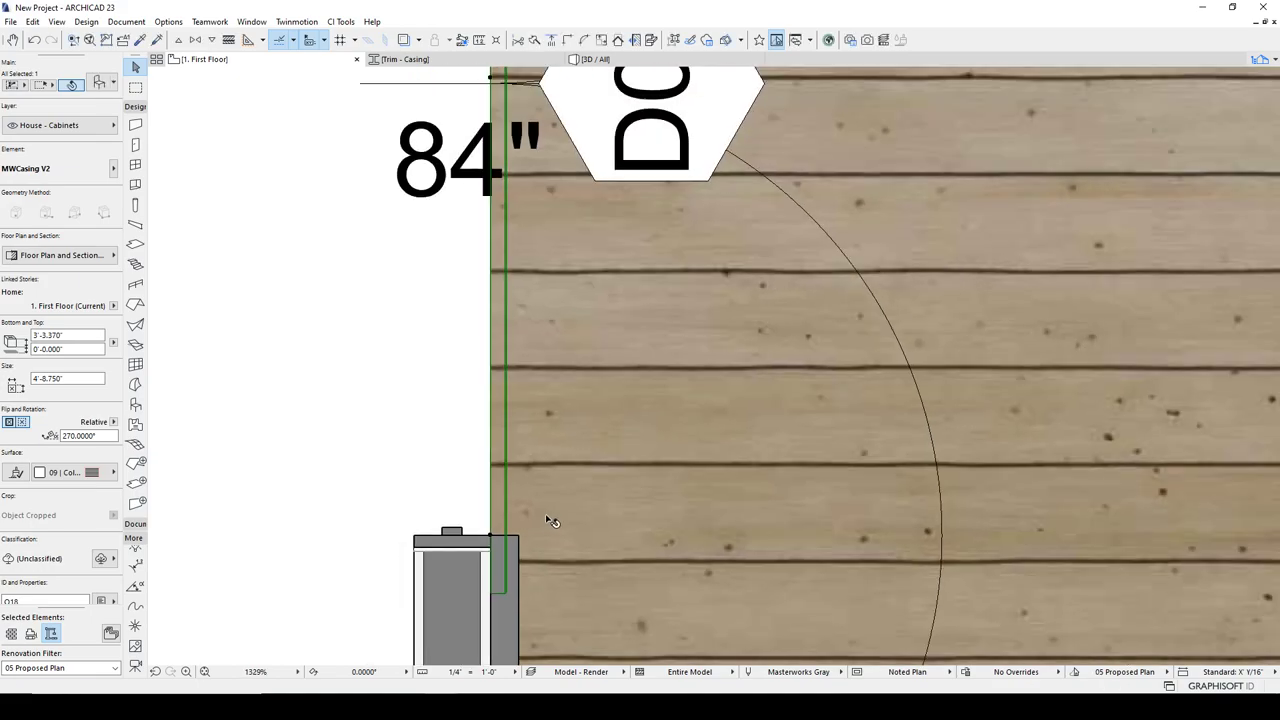
Open the 3D view and stretch the MWCasing V2 header up to the top of the D04 door frame, making it 7'-1.750" high
{"action": "left_click", "coordinate": [605, 59]}
{"action": "key", "text": "Escape"}
{"action": "middle_click_drag", "start_coordinate": [637, 326], "coordinate": [806, 229], "text": "shift"}
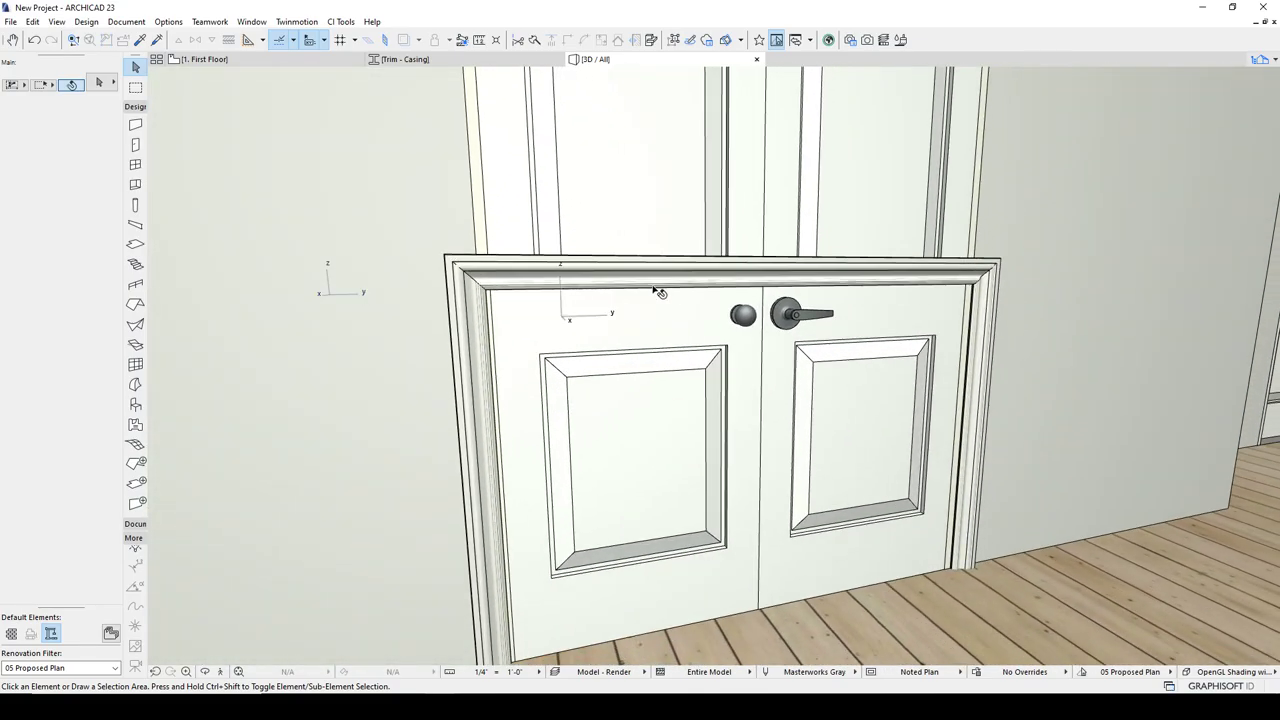
{"action": "scroll", "coordinate": [670, 290], "scroll_direction": "up", "scroll_amount": 1}
{"action": "left_click", "coordinate": [511, 278]}
{"action": "scroll", "coordinate": [486, 303], "scroll_direction": "up", "scroll_amount": 2}
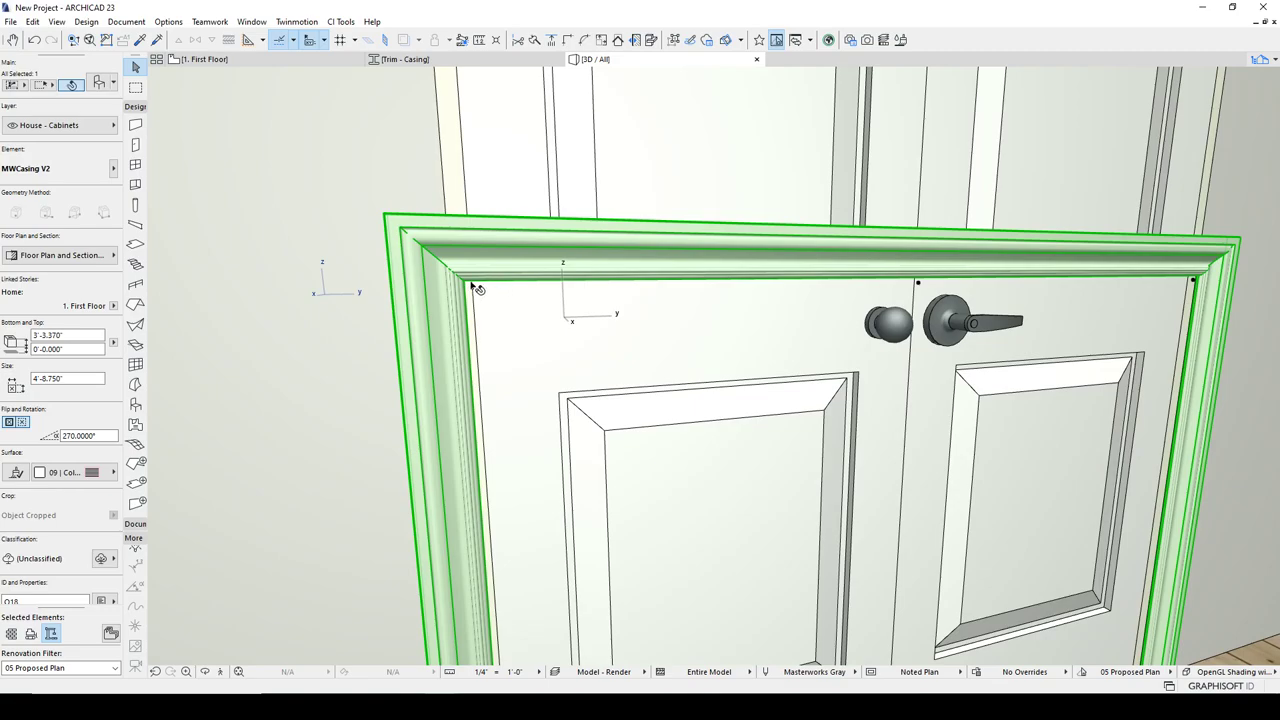
{"action": "scroll", "coordinate": [475, 292], "scroll_direction": "down", "scroll_amount": 4}
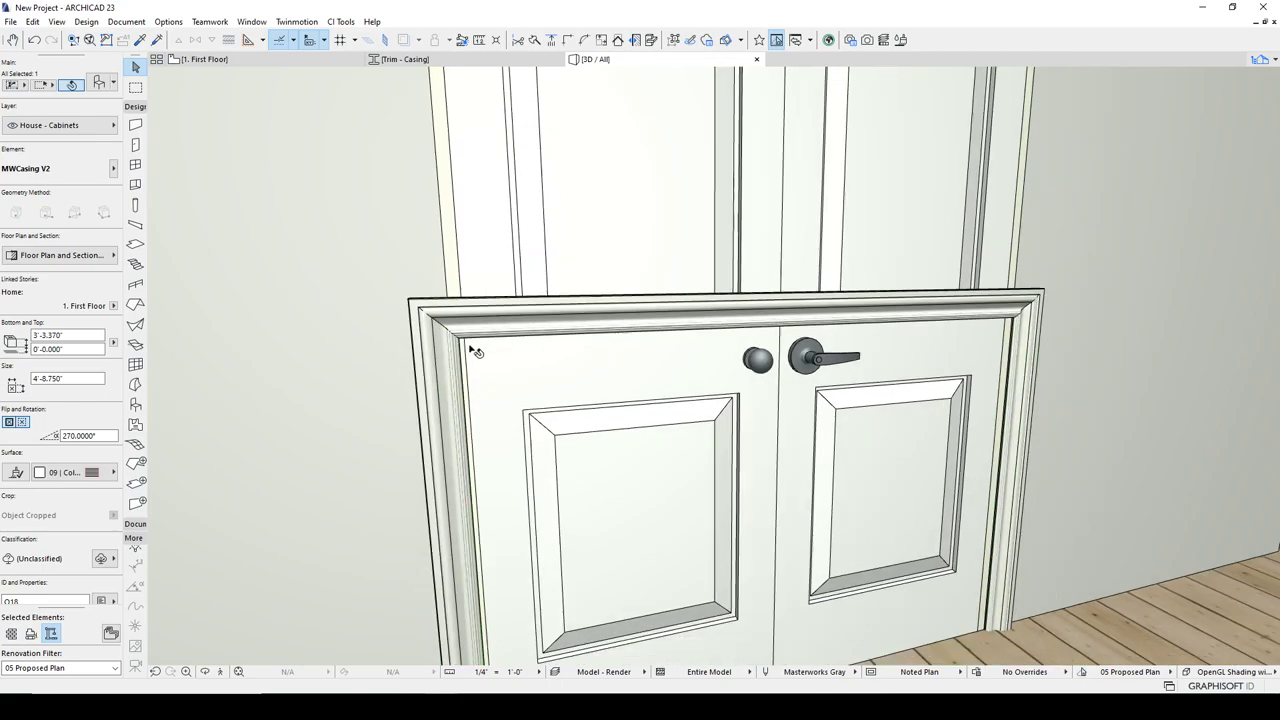
{"action": "left_click", "coordinate": [464, 342]}
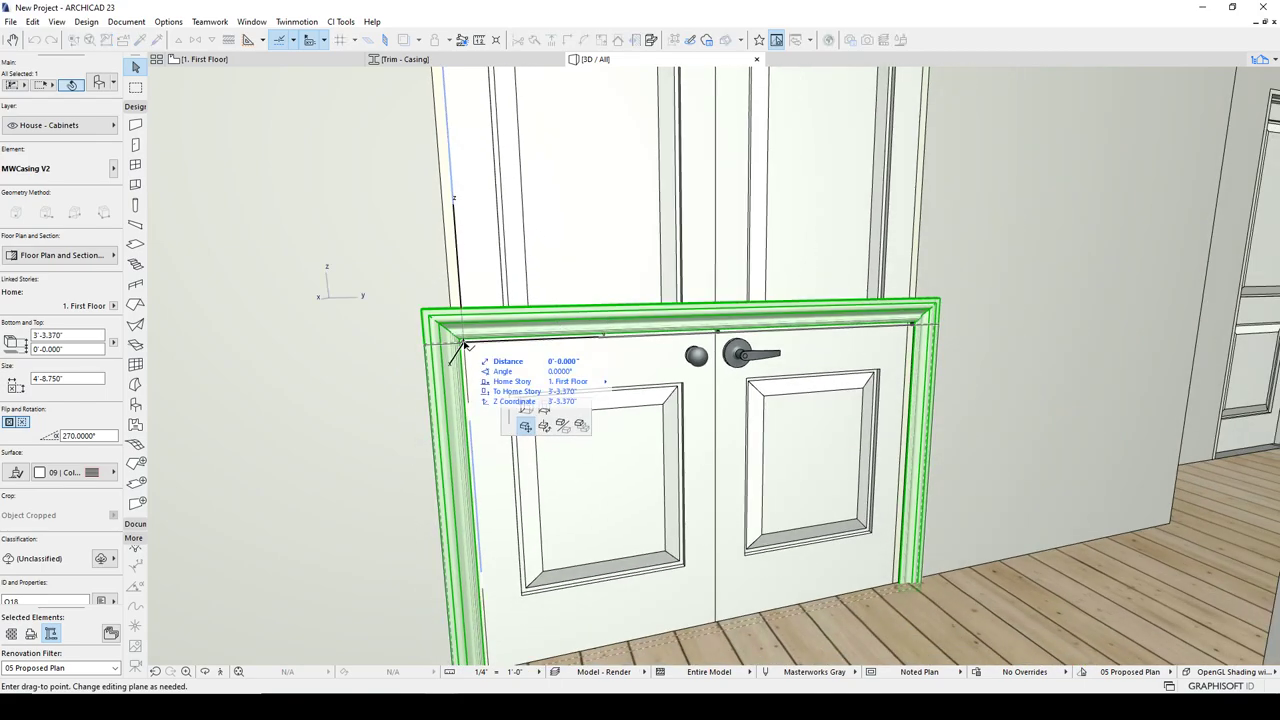
{"action": "left_click", "coordinate": [543, 399]}
{"action": "middle_click_drag", "start_coordinate": [482, 277], "coordinate": [477, 466]}
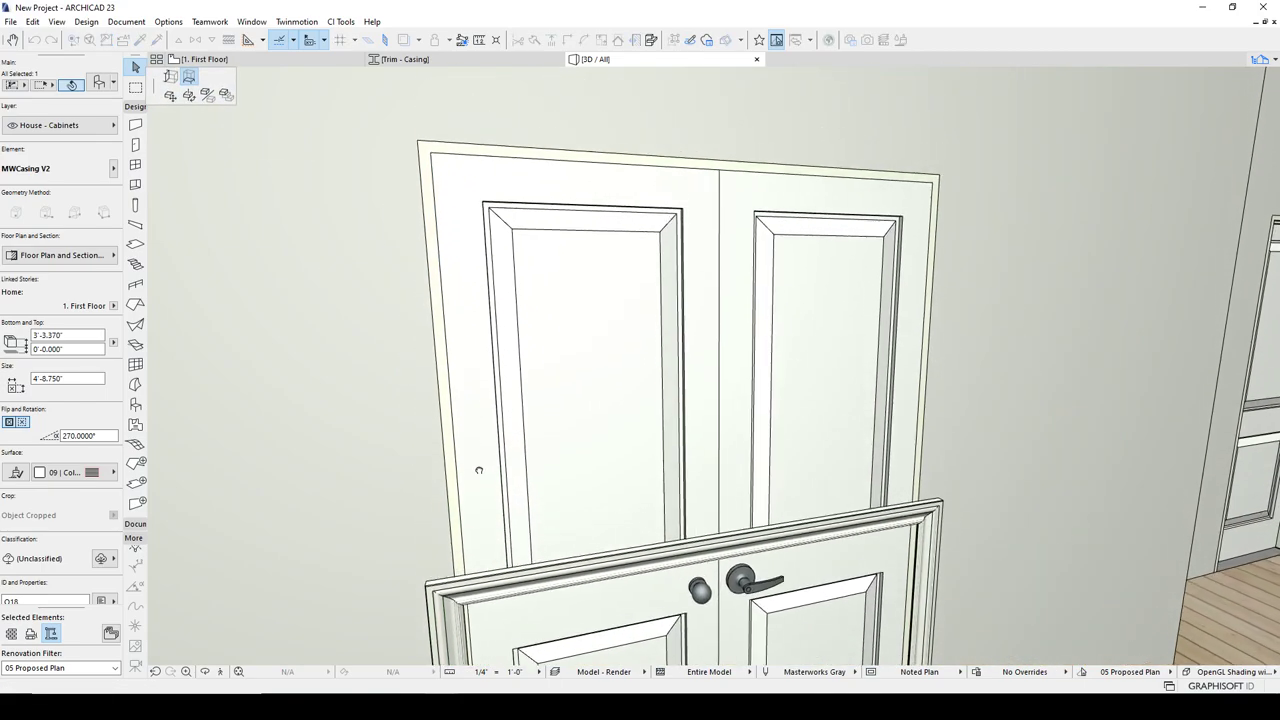
{"action": "left_click", "coordinate": [421, 147]}
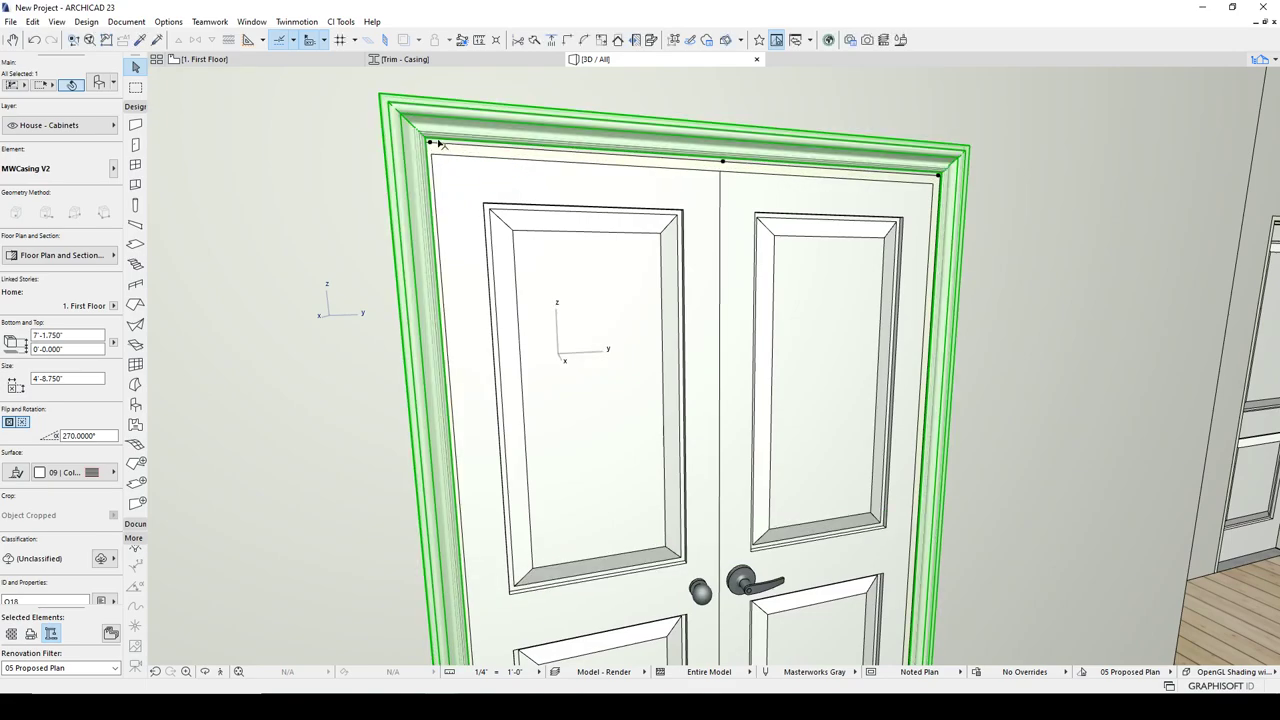
Set the casing's Door Header Offset and Door Leg Offset to -0'-0.375"
{"action": "middle_click_drag", "start_coordinate": [574, 155], "coordinate": [454, 163], "text": "shift"}
{"action": "scroll", "coordinate": [454, 163], "scroll_direction": "up", "scroll_amount": 3}
{"action": "scroll", "coordinate": [483, 193], "scroll_direction": "down", "scroll_amount": 4}
{"action": "scroll", "coordinate": [482, 200], "scroll_direction": "up", "scroll_amount": 5}
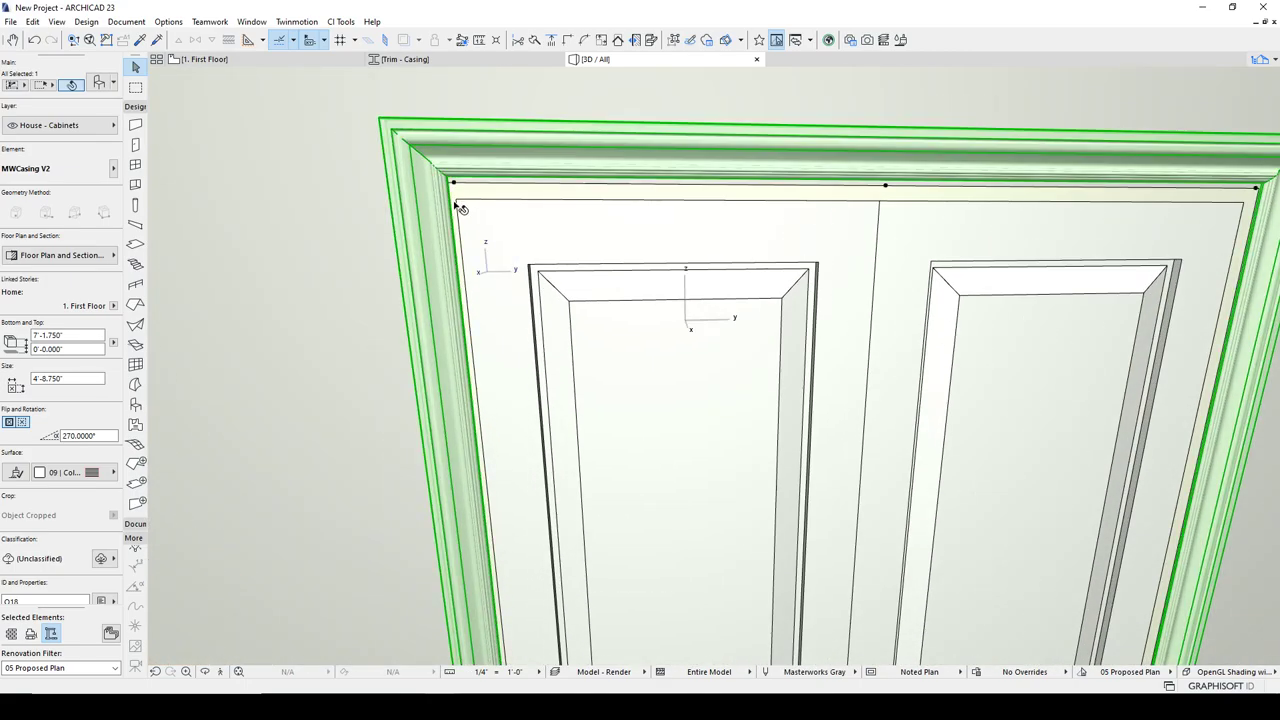
{"action": "key", "text": "Escape"}
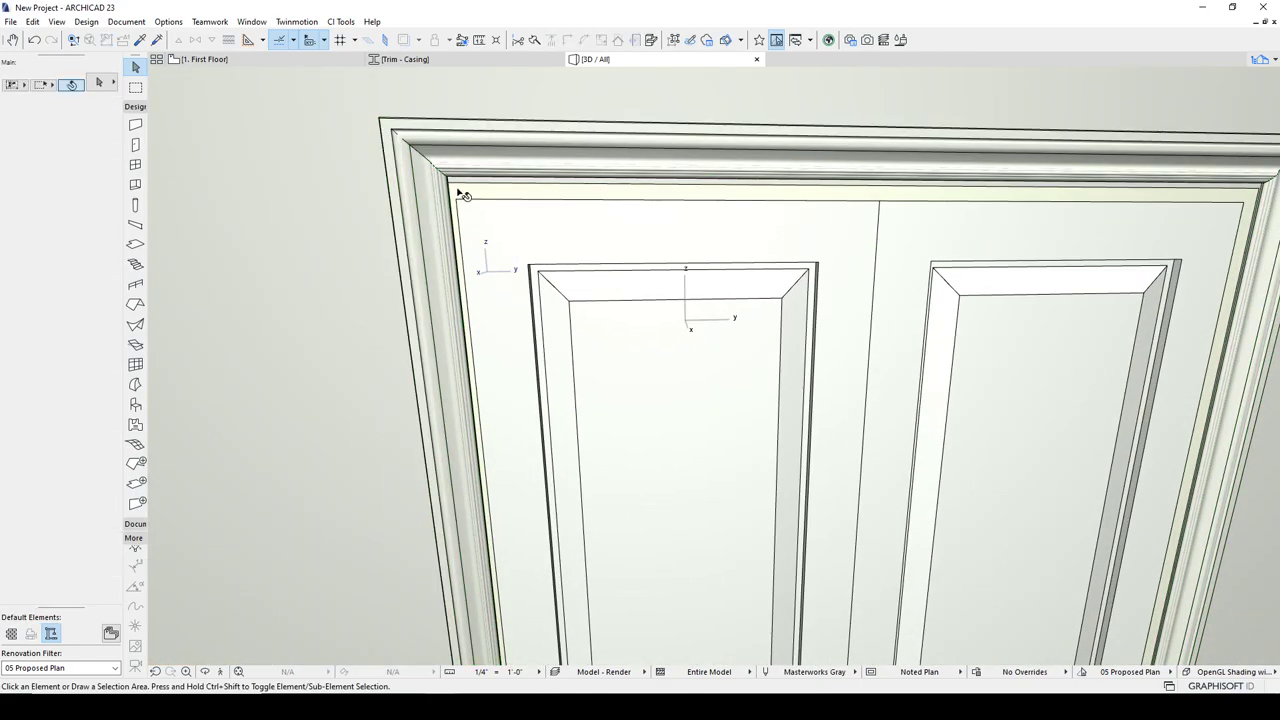
{"action": "left_click", "coordinate": [459, 191]}
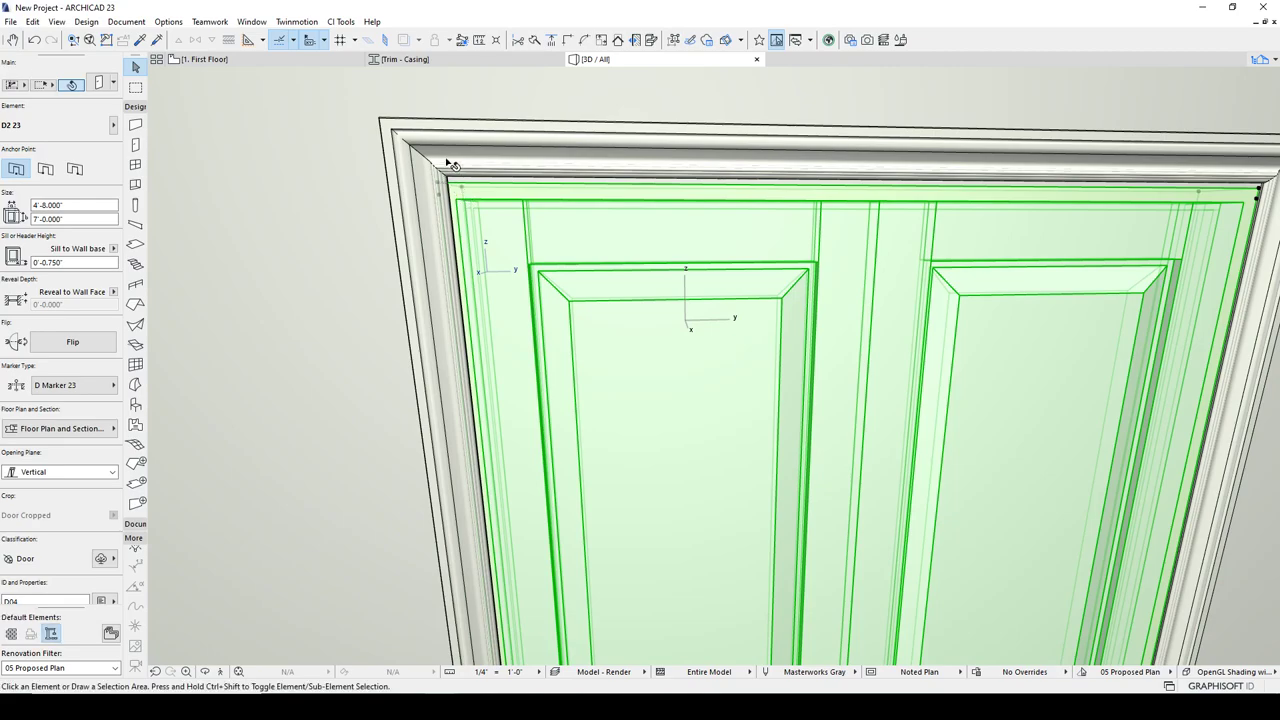
{"action": "left_click", "coordinate": [447, 166]}
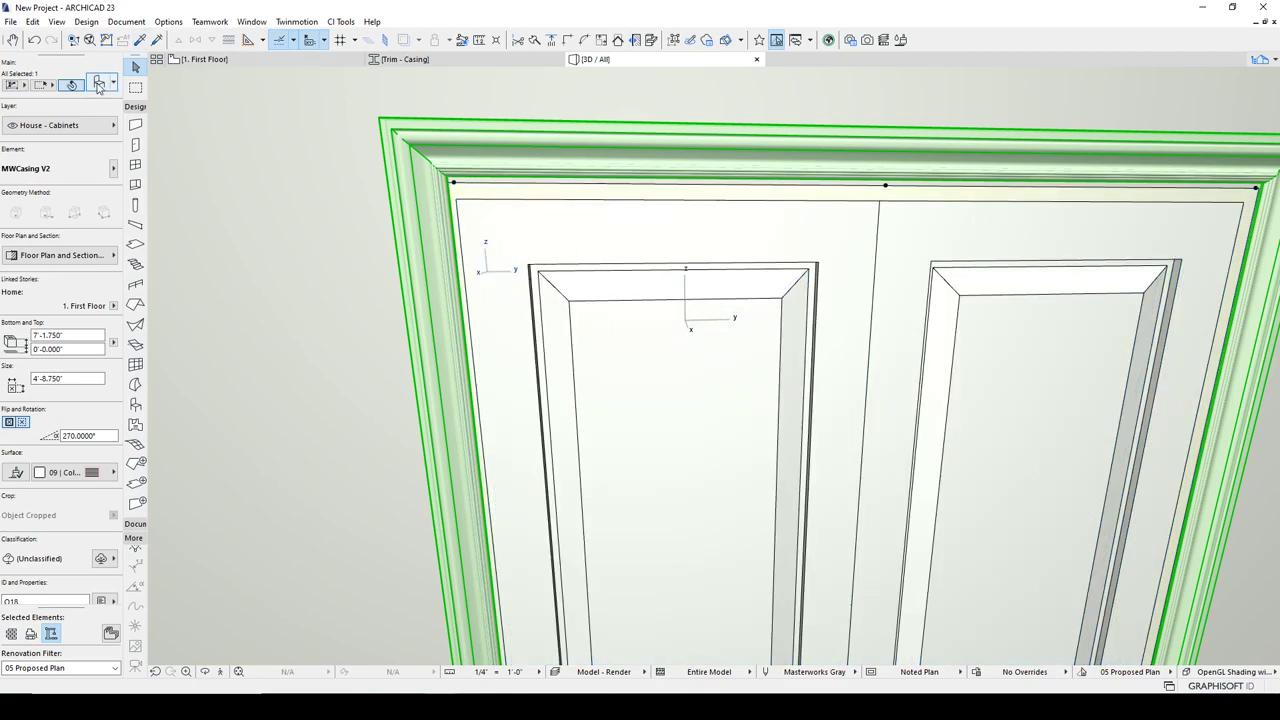
{"action": "left_click", "coordinate": [98, 84]}
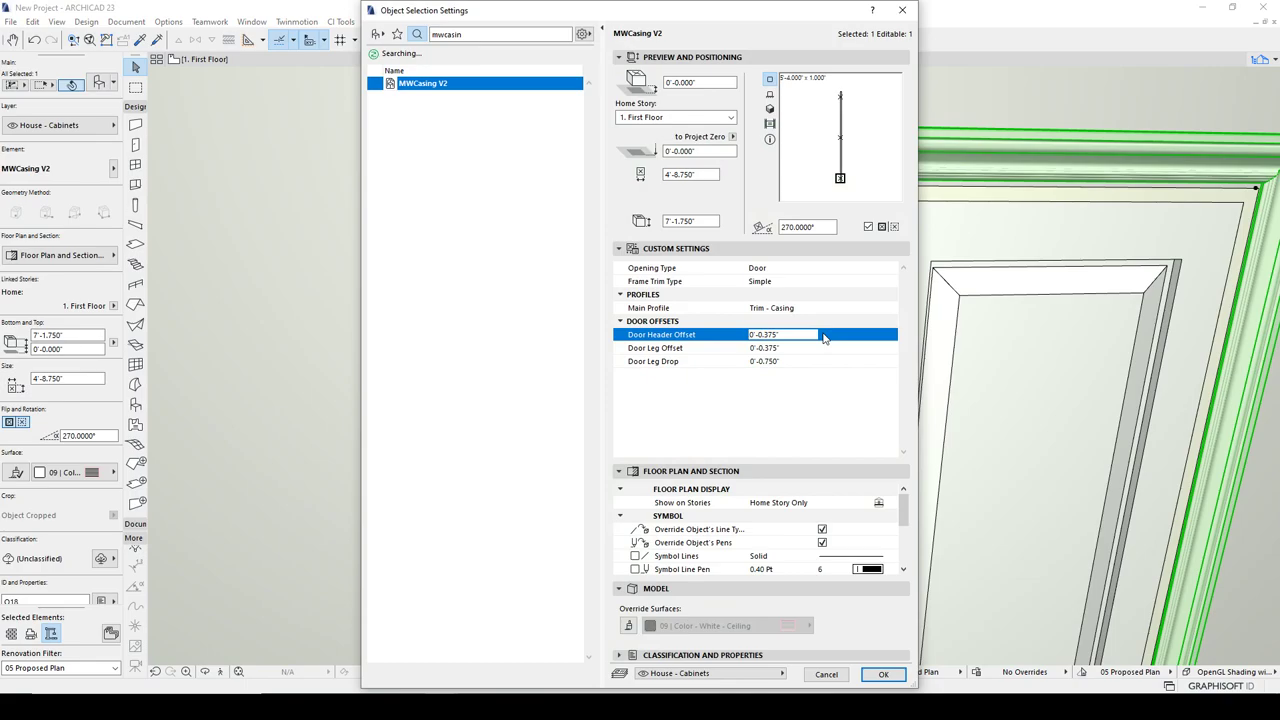
{"action": "left_click", "coordinate": [753, 348]}
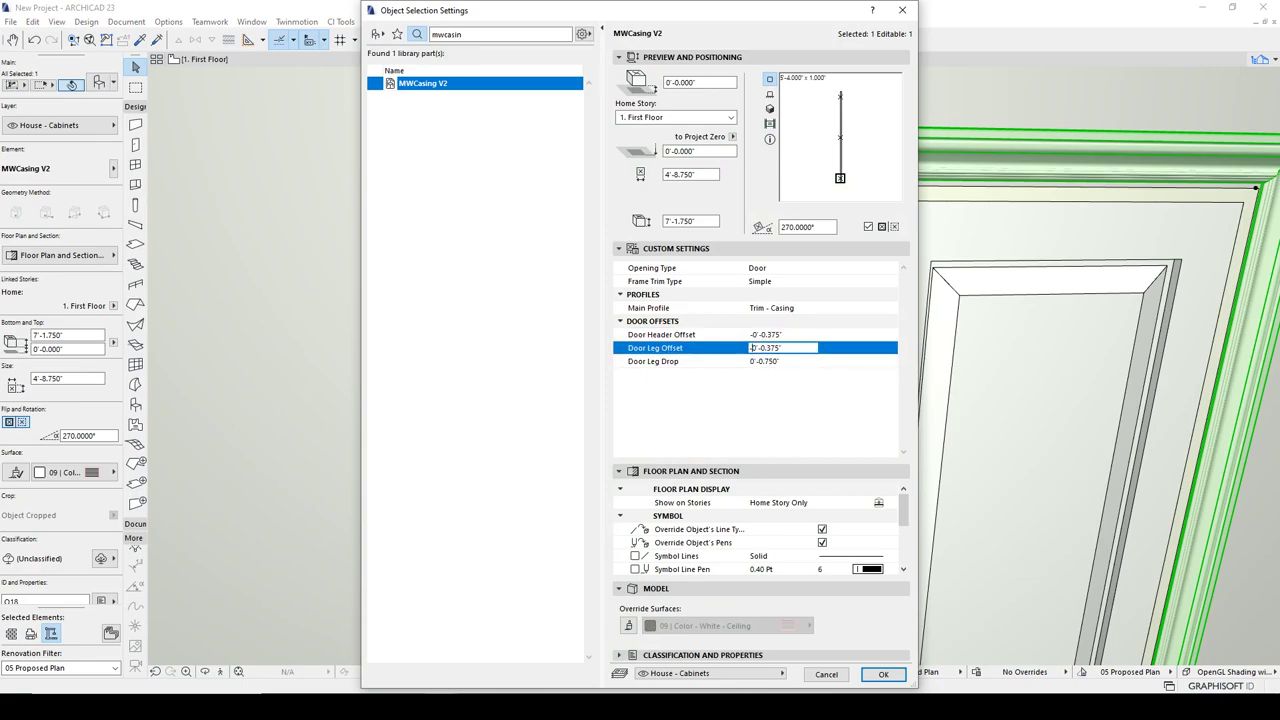
{"action": "left_click", "coordinate": [883, 674]}
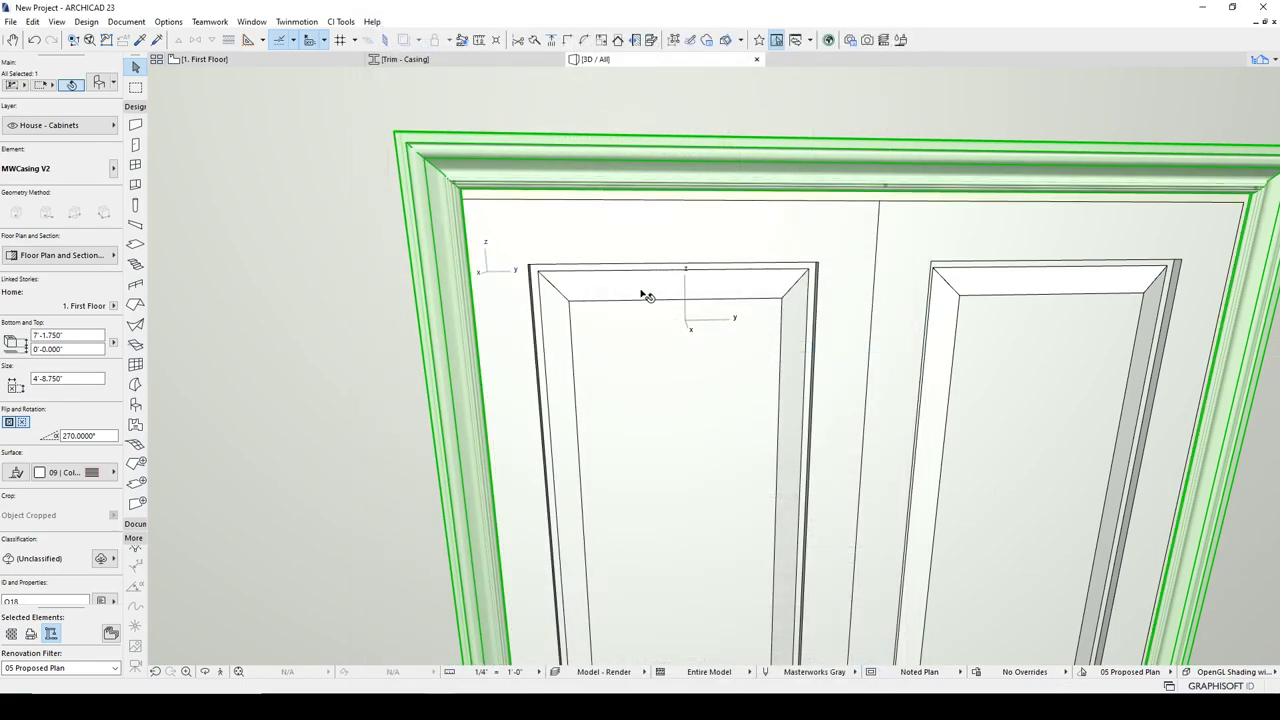
Stretch the casing header up to a height of 7'-3.659" and try to lower it back onto the door frame
{"action": "left_click", "coordinate": [453, 186]}
{"action": "left_click", "coordinate": [463, 152]}
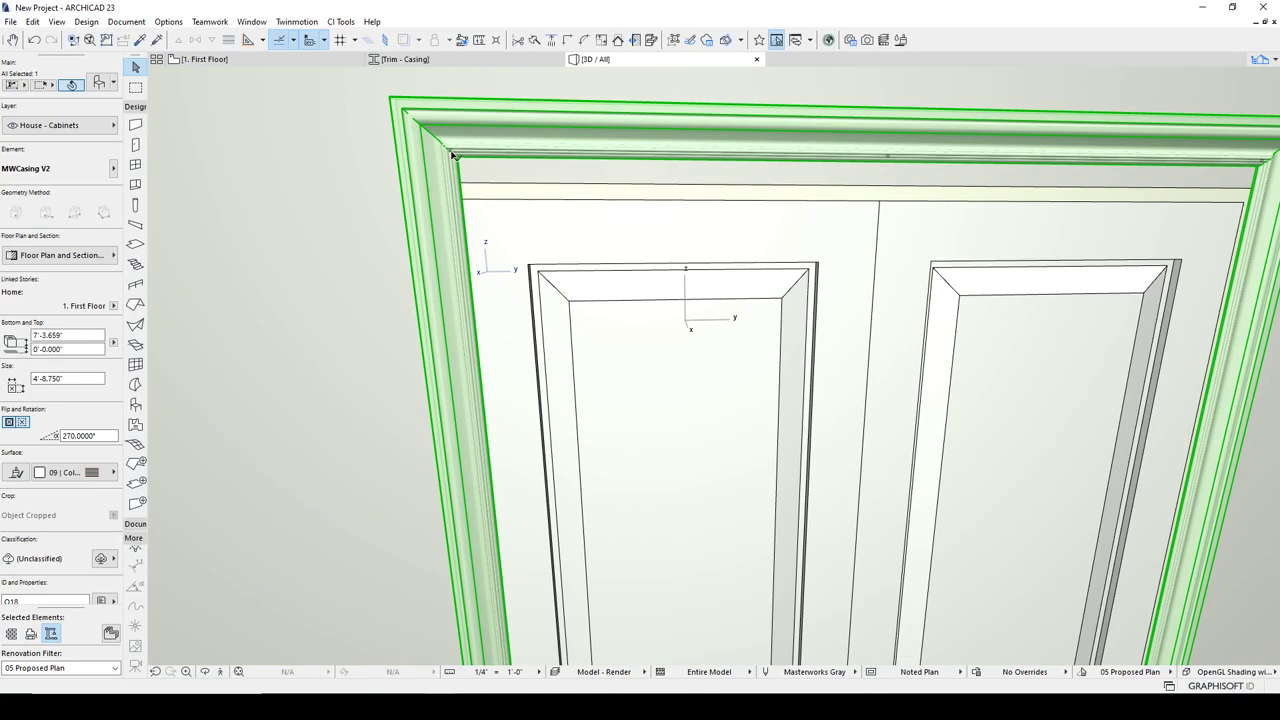
{"action": "left_click", "coordinate": [452, 155]}
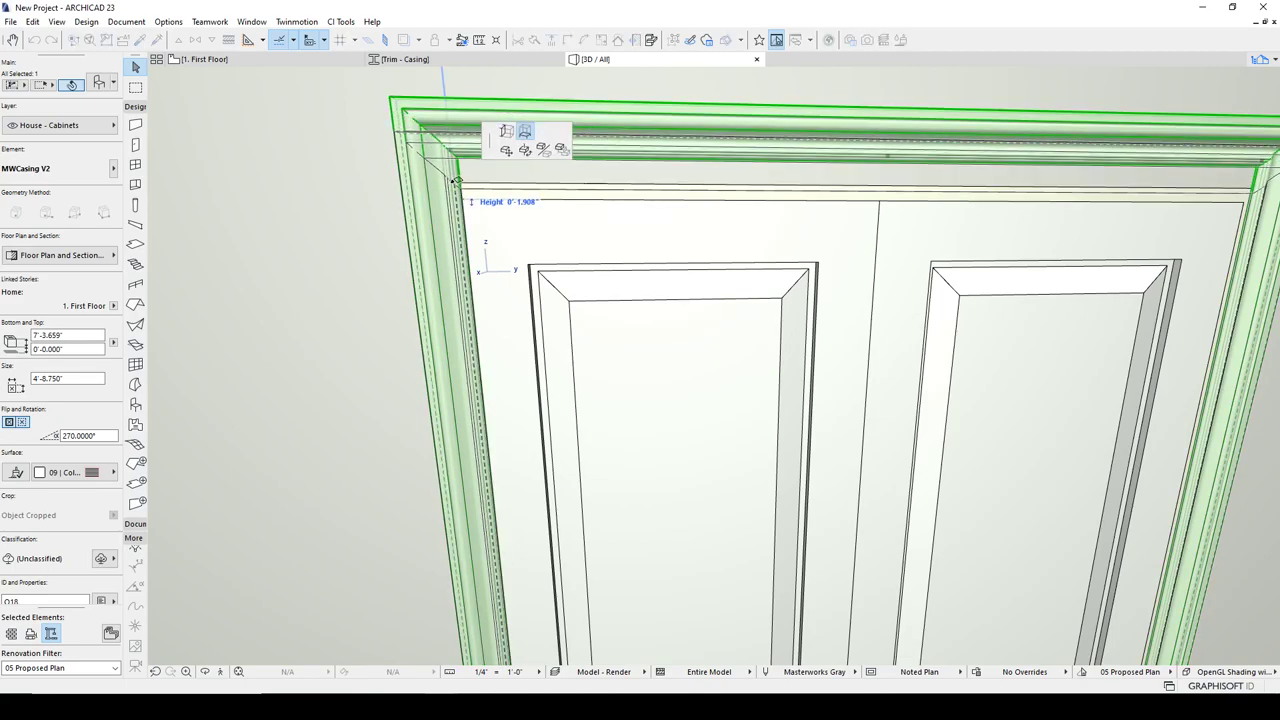
{"action": "left_click", "coordinate": [486, 190]}
{"action": "left_click", "coordinate": [485, 197]}
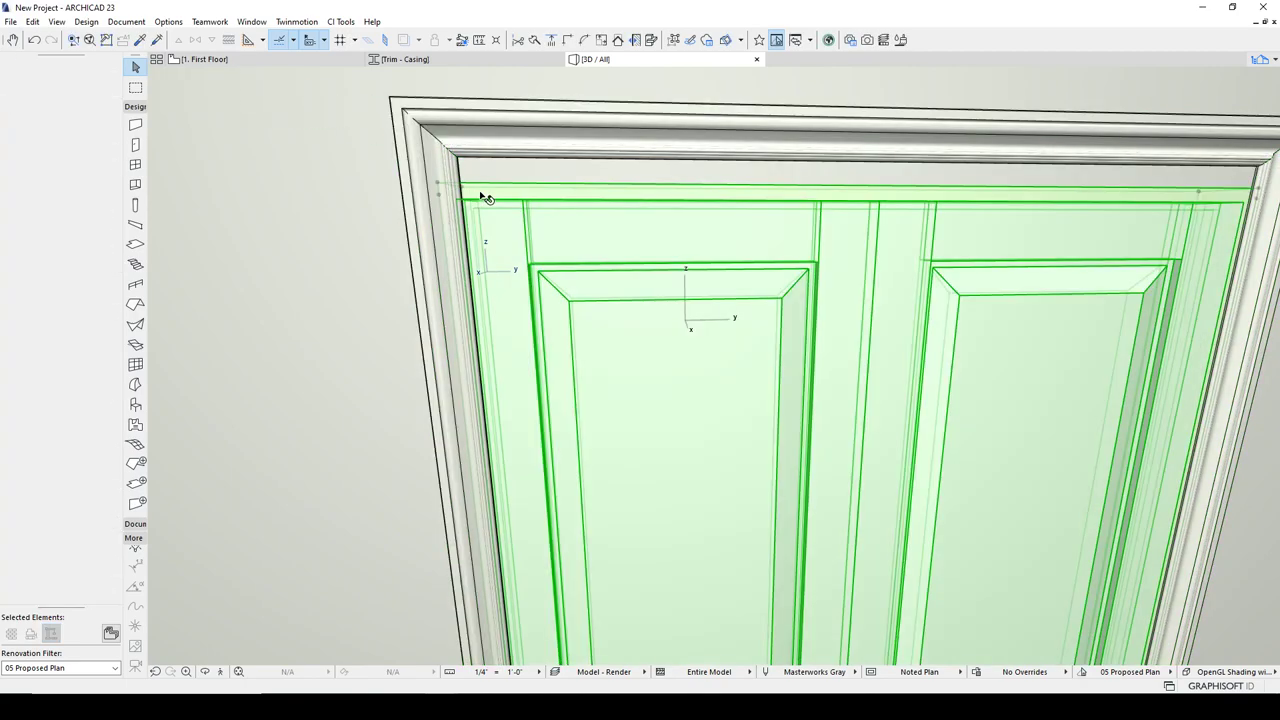
{"action": "key", "text": "Escape"}
Stretch the casing's near leg outward from its upper corner, making the casing 4'-9.750" wide
{"action": "left_click", "coordinate": [457, 157]}
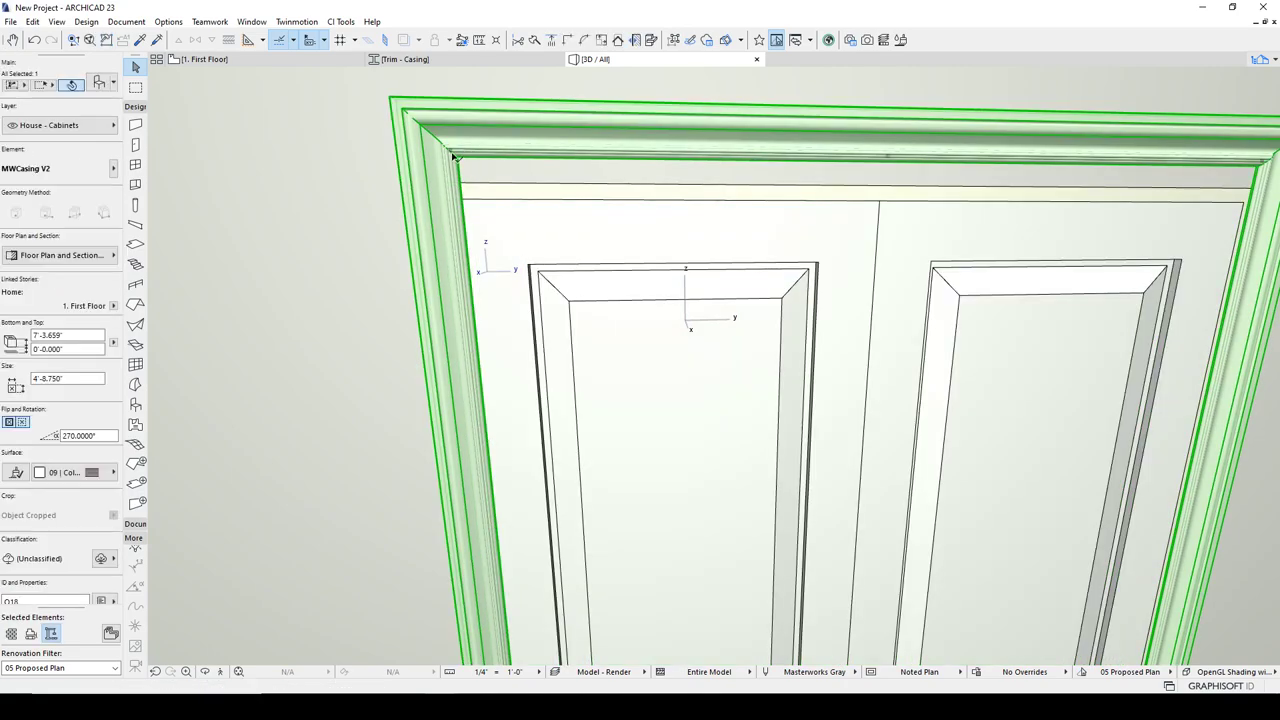
{"action": "left_click", "coordinate": [452, 155]}
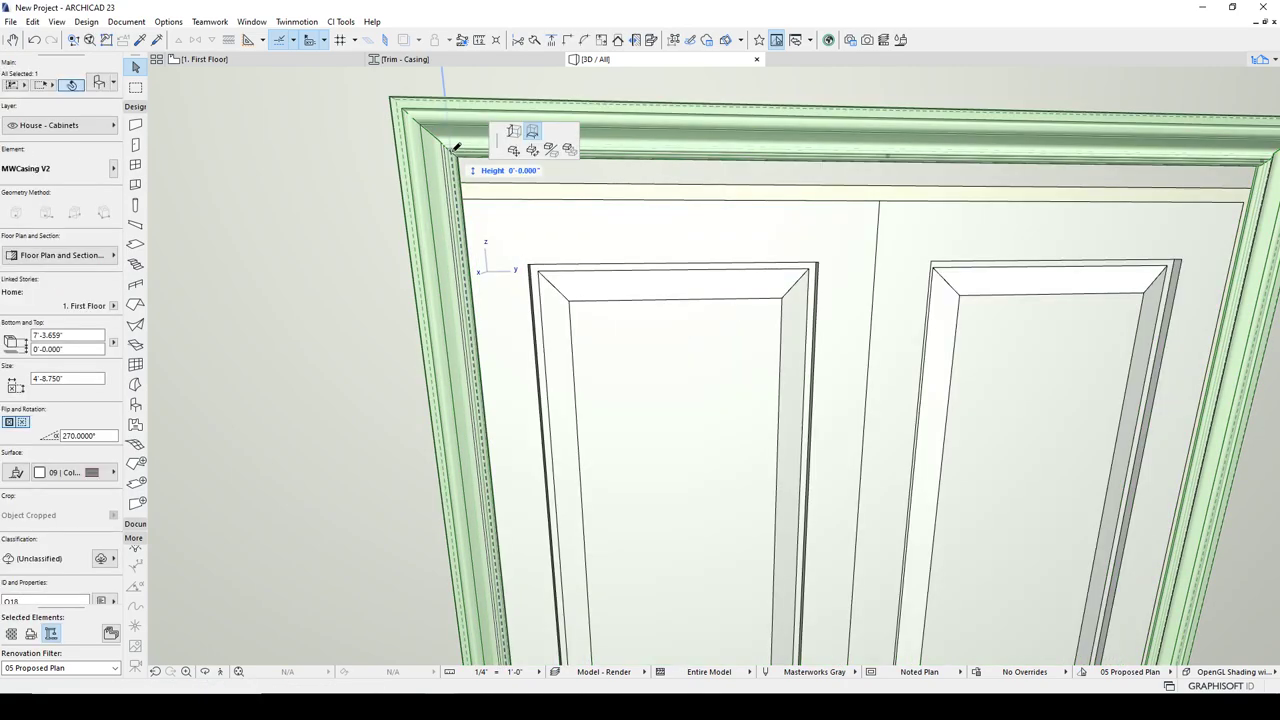
{"action": "left_click", "coordinate": [401, 140]}
{"action": "left_click", "coordinate": [399, 152]}
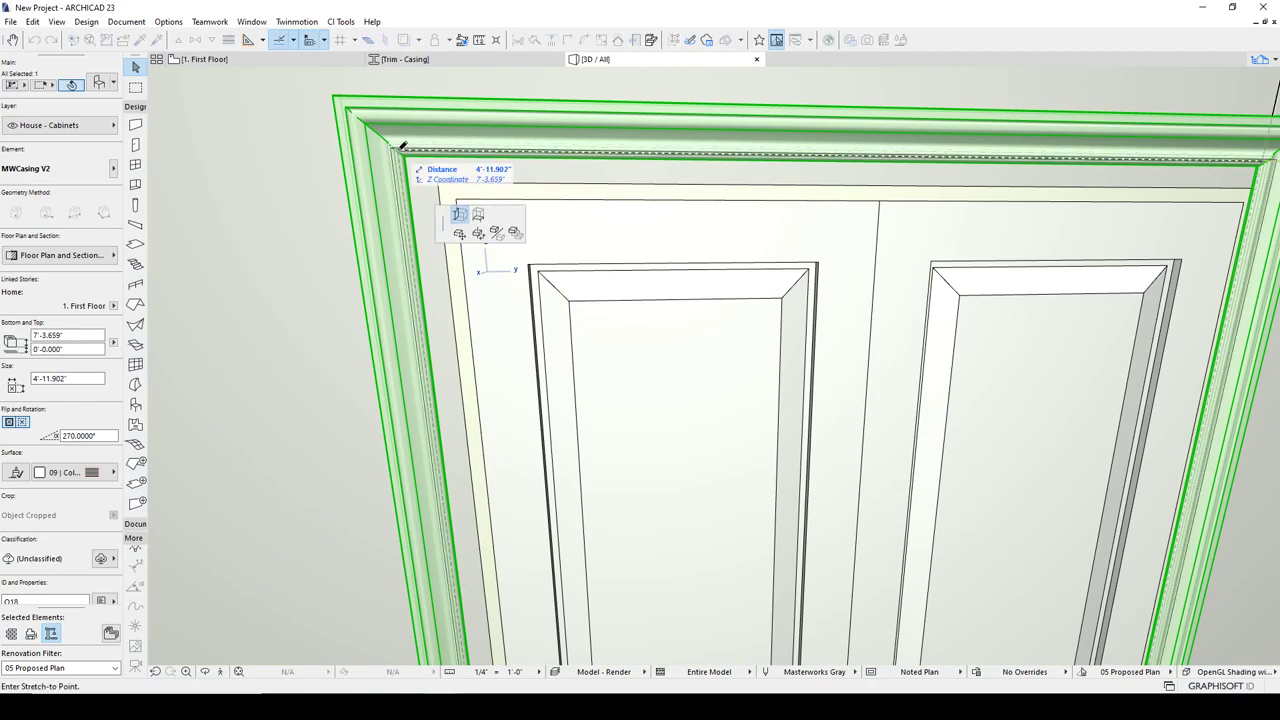
{"action": "left_click", "coordinate": [443, 175]}
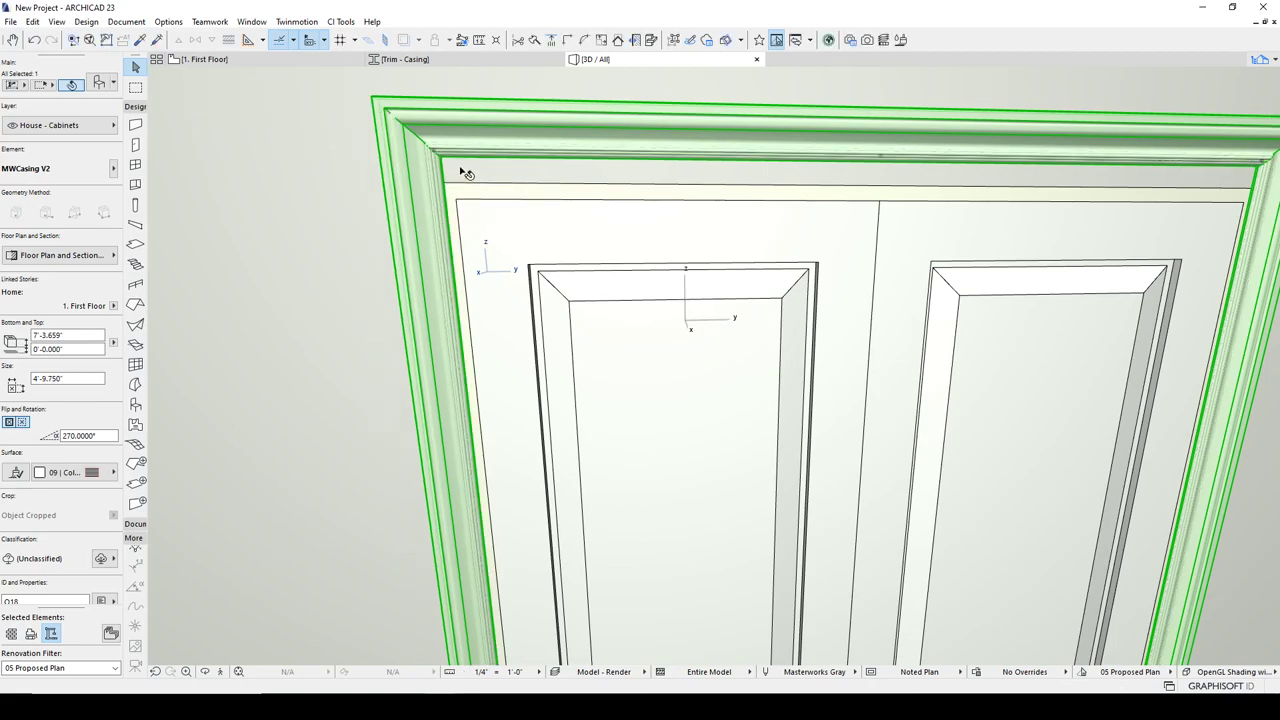
Stretch the casing header down to the top of the door frame, making it 7'-1.750" high
{"action": "left_click", "coordinate": [435, 153]}
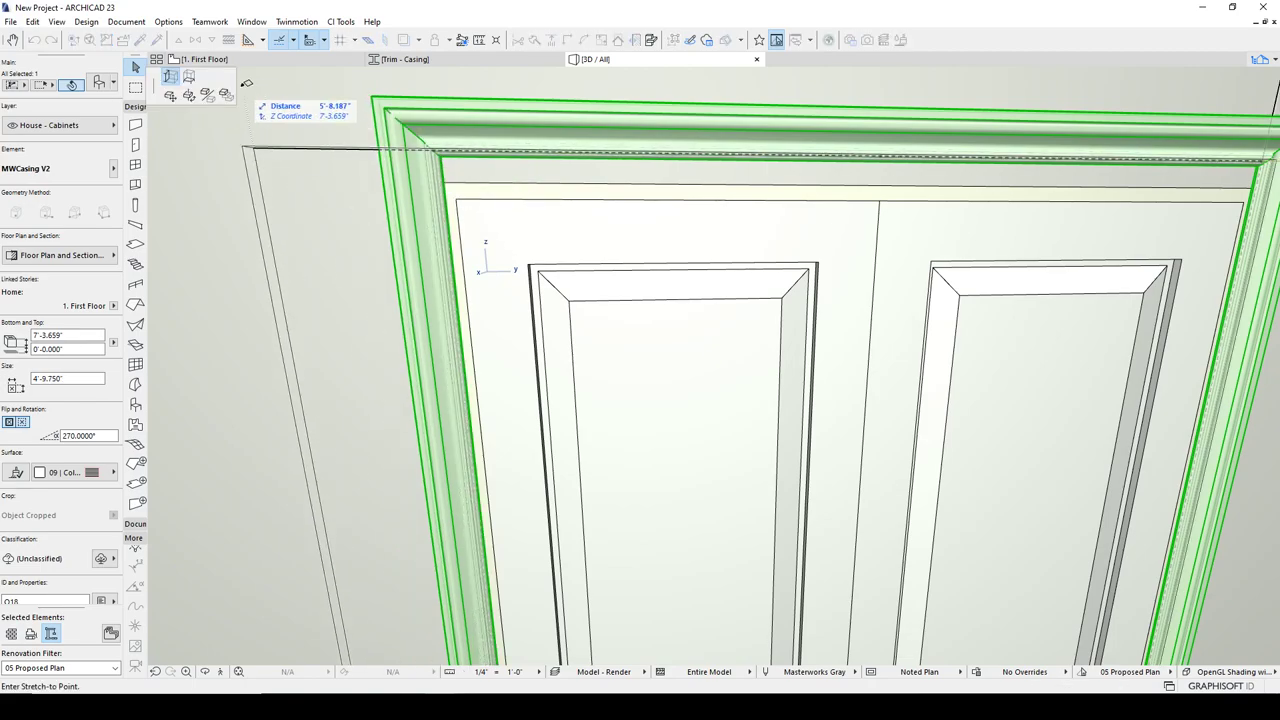
{"action": "left_click", "coordinate": [190, 78]}
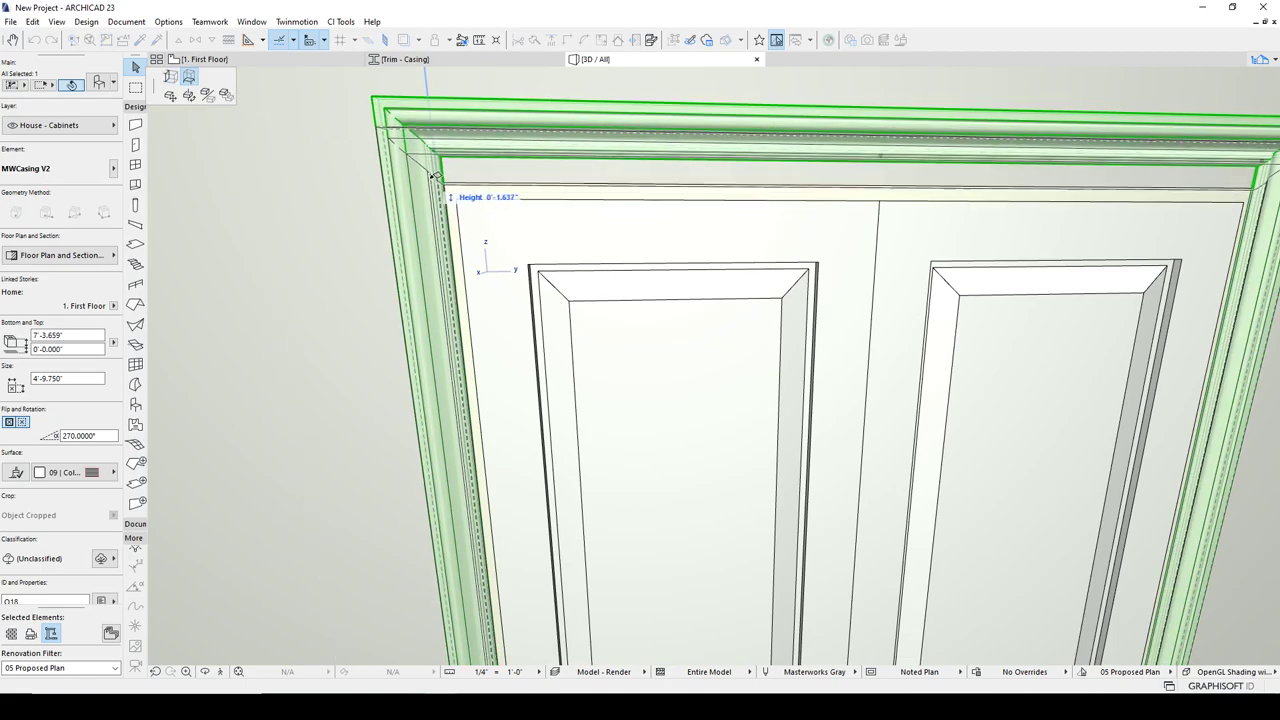
{"action": "scroll", "coordinate": [440, 185], "scroll_direction": "up", "scroll_amount": 2}
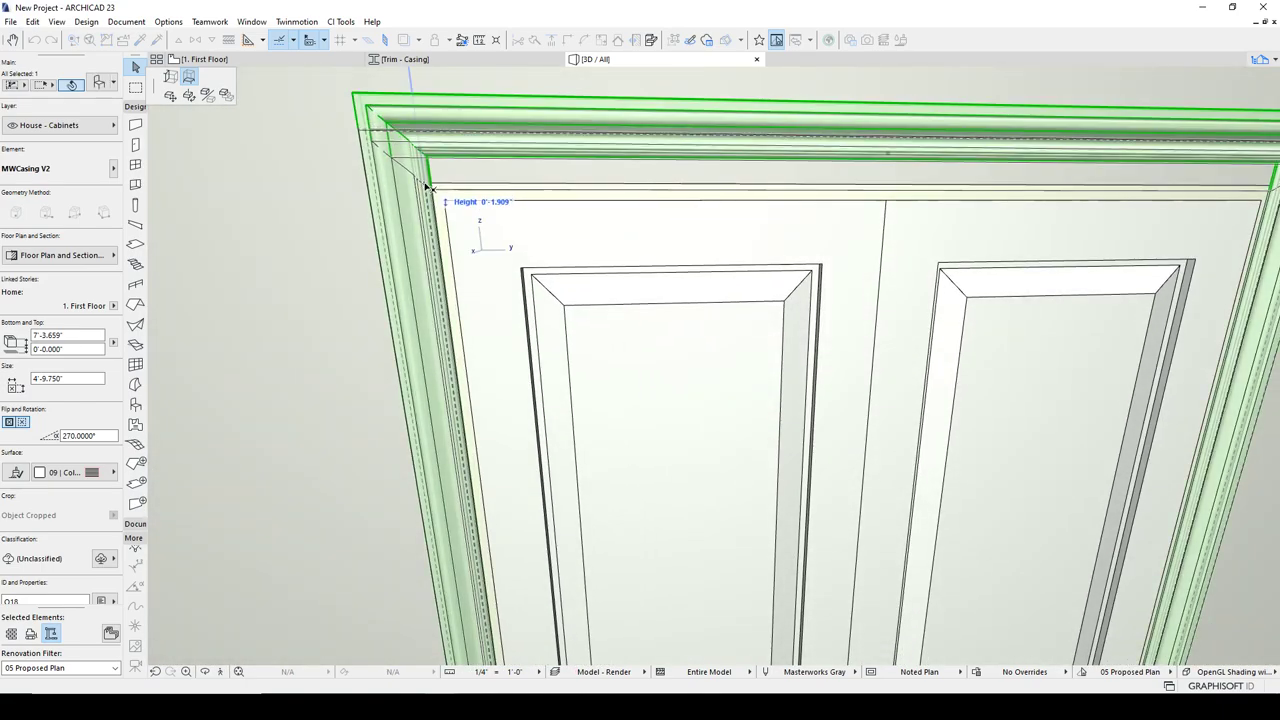
{"action": "left_click", "coordinate": [430, 188]}
{"action": "key", "text": "Escape"}
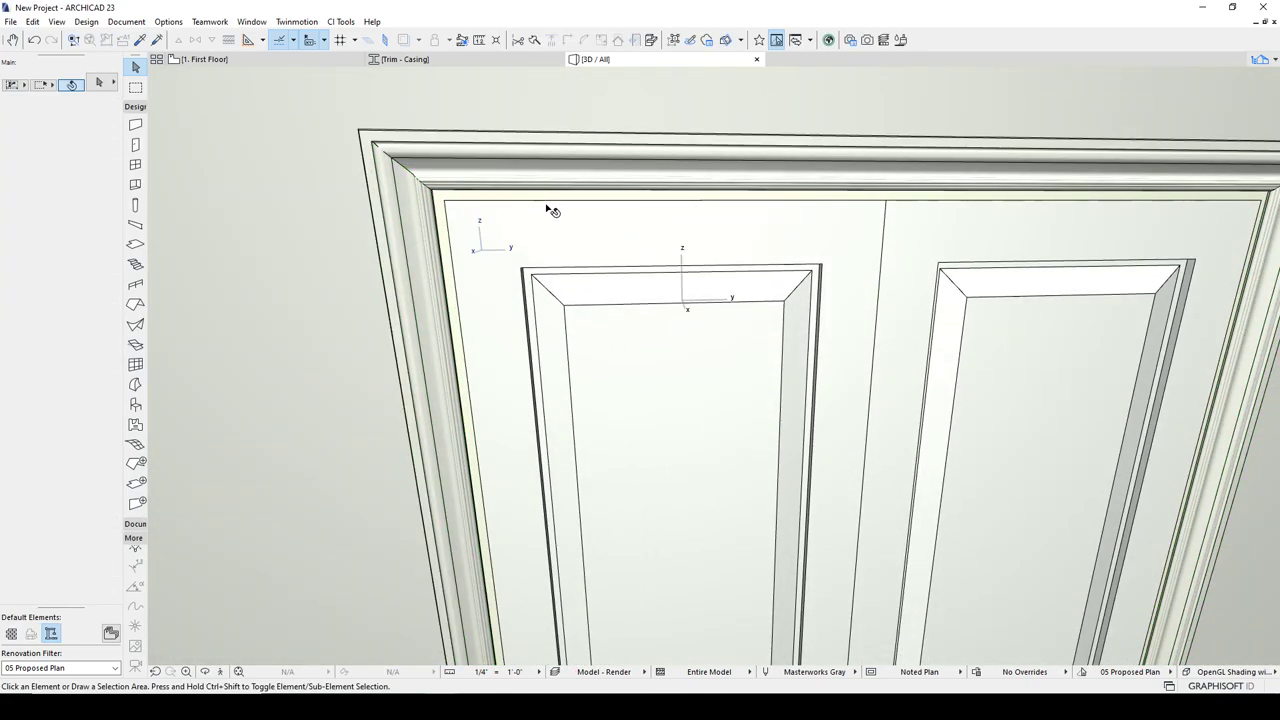
Stretch the casing's opposite leg outward past the door frame, making the casing 5'-1.905" wide
{"action": "scroll", "coordinate": [568, 236], "scroll_direction": "down", "scroll_amount": 4}
{"action": "scroll", "coordinate": [752, 208], "scroll_direction": "up", "scroll_amount": 5}
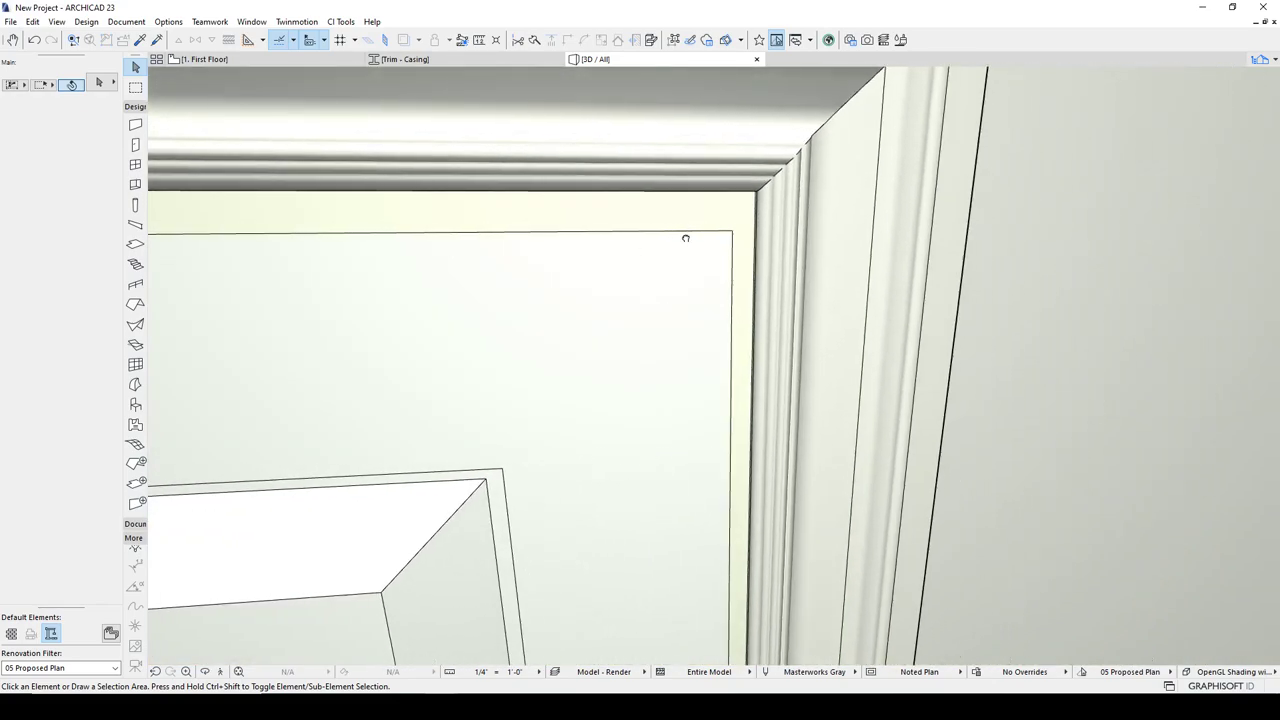
{"action": "left_click", "coordinate": [814, 166]}
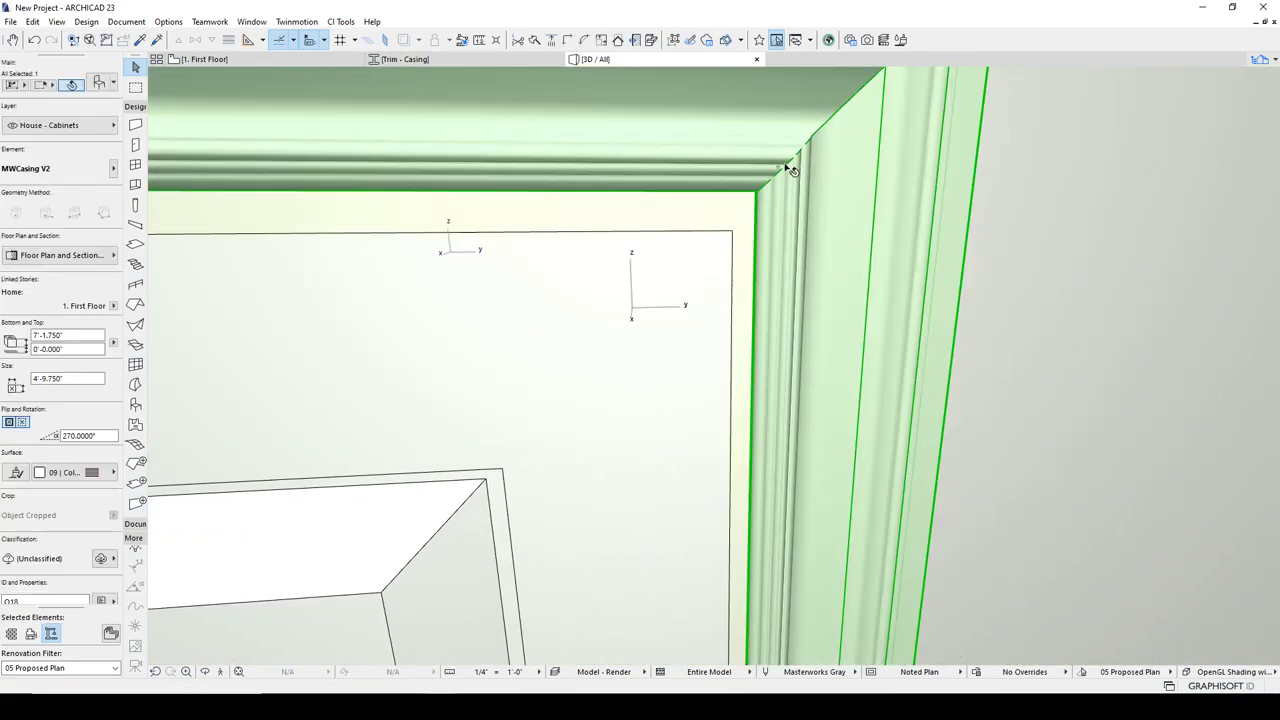
{"action": "left_click", "coordinate": [786, 168]}
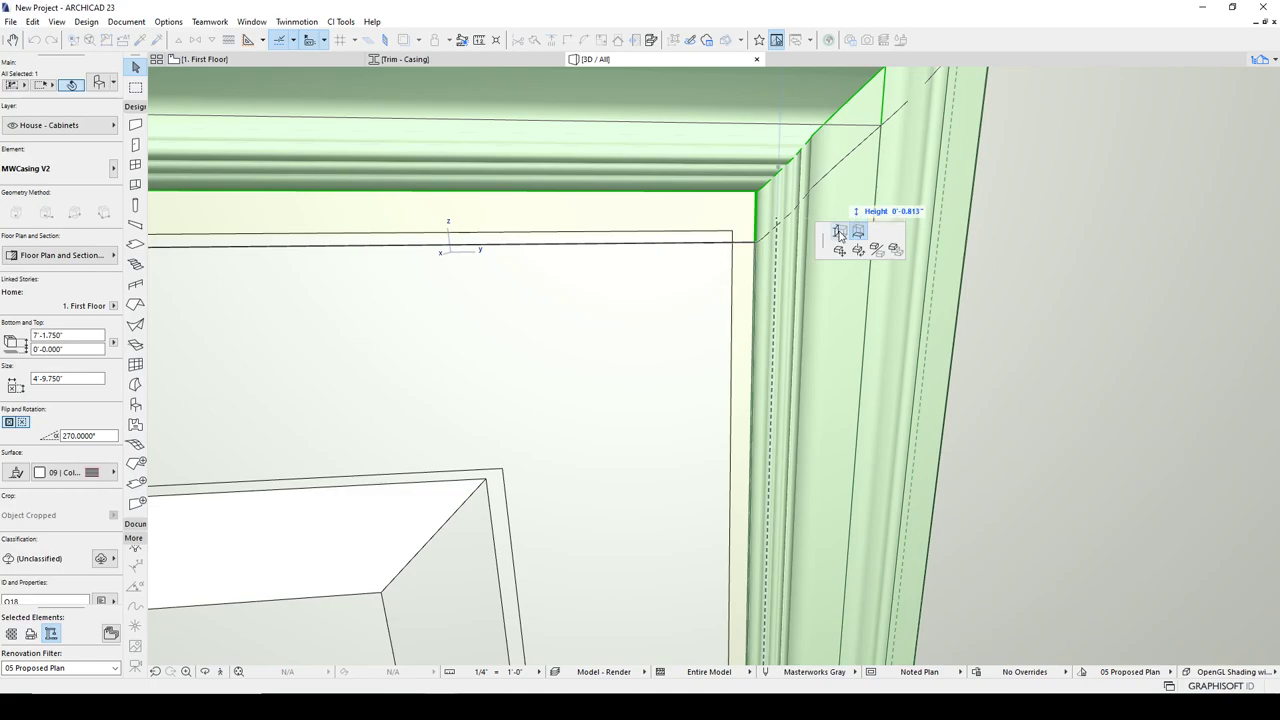
{"action": "left_click", "coordinate": [1020, 190]}
Try to stretch the widened casing leg back to the upper corner of the D04 door frame
{"action": "left_click", "coordinate": [1016, 172]}
{"action": "left_click", "coordinate": [978, 252]}
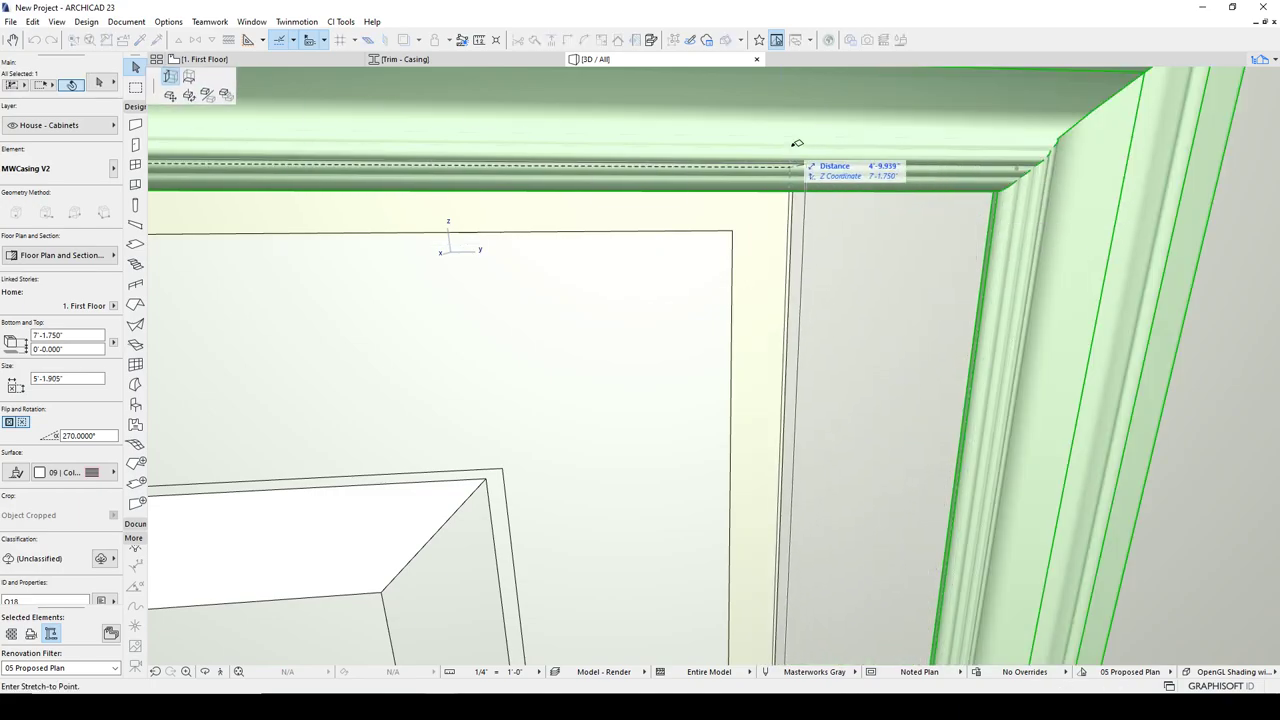
{"action": "left_click", "coordinate": [785, 200]}
{"action": "left_click", "coordinate": [812, 193]}
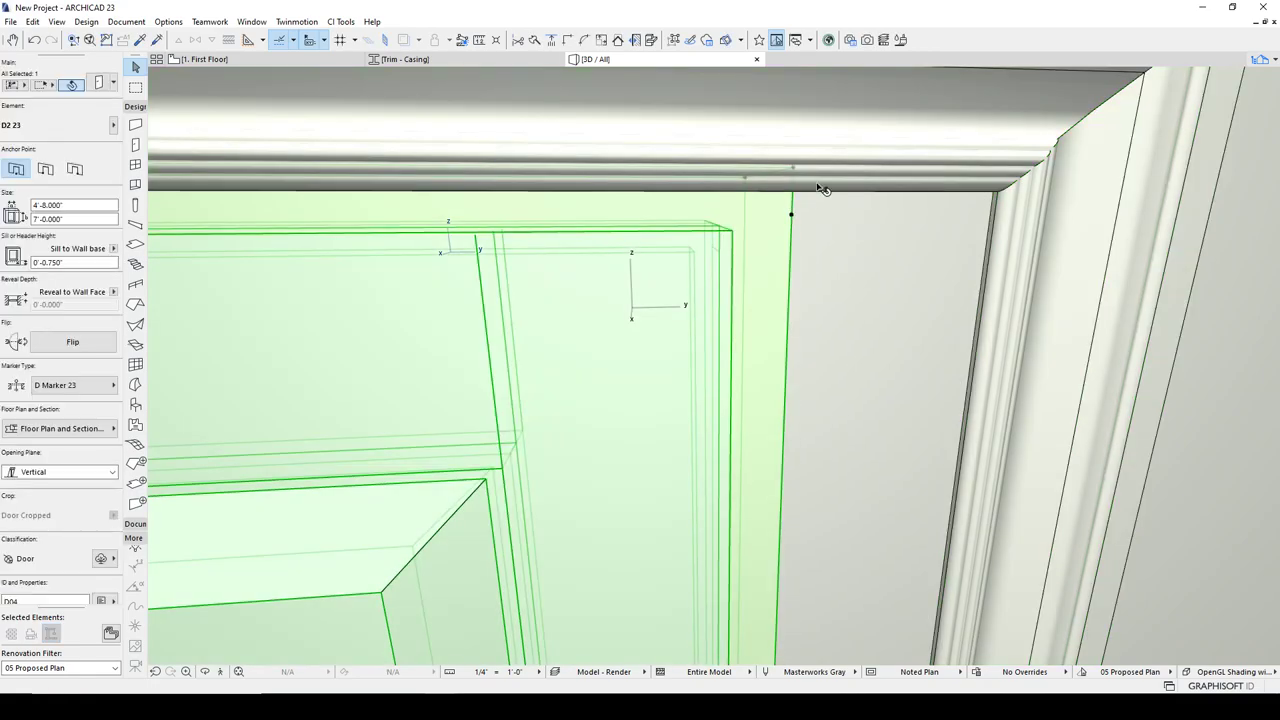
{"action": "key", "text": "Escape"}
{"action": "left_click", "coordinate": [884, 174]}
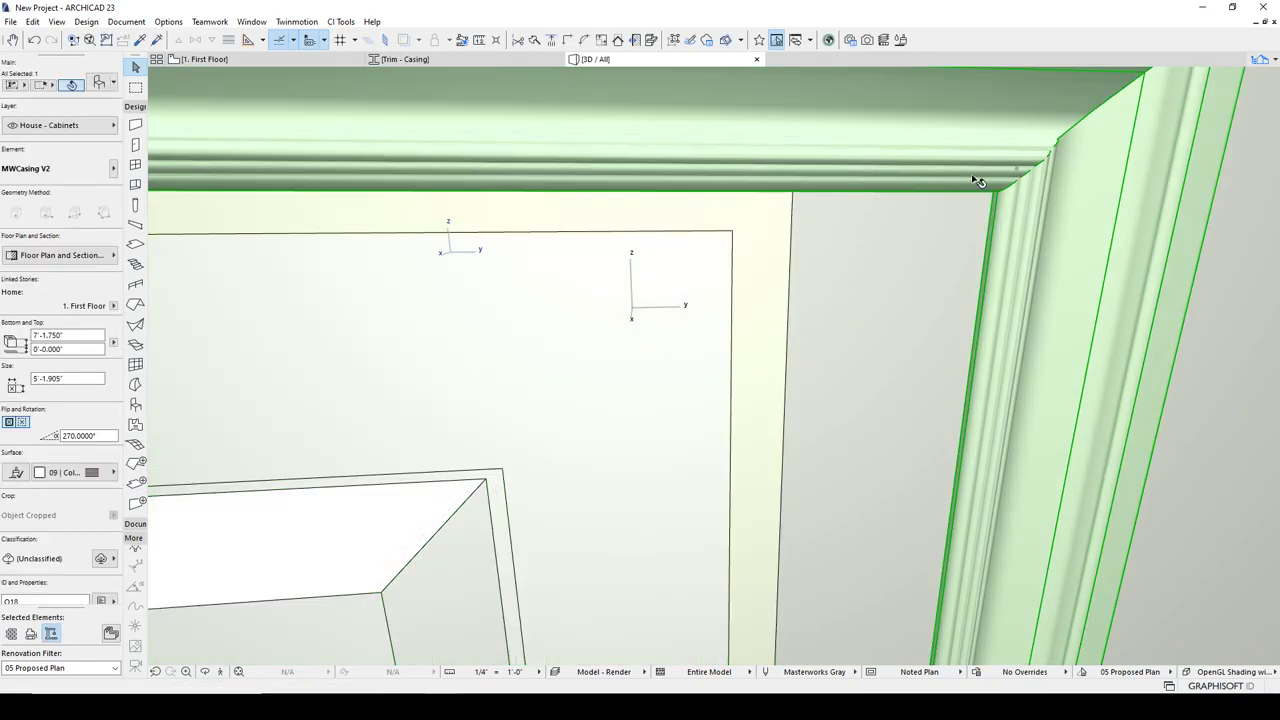
{"action": "left_click", "coordinate": [1016, 173]}
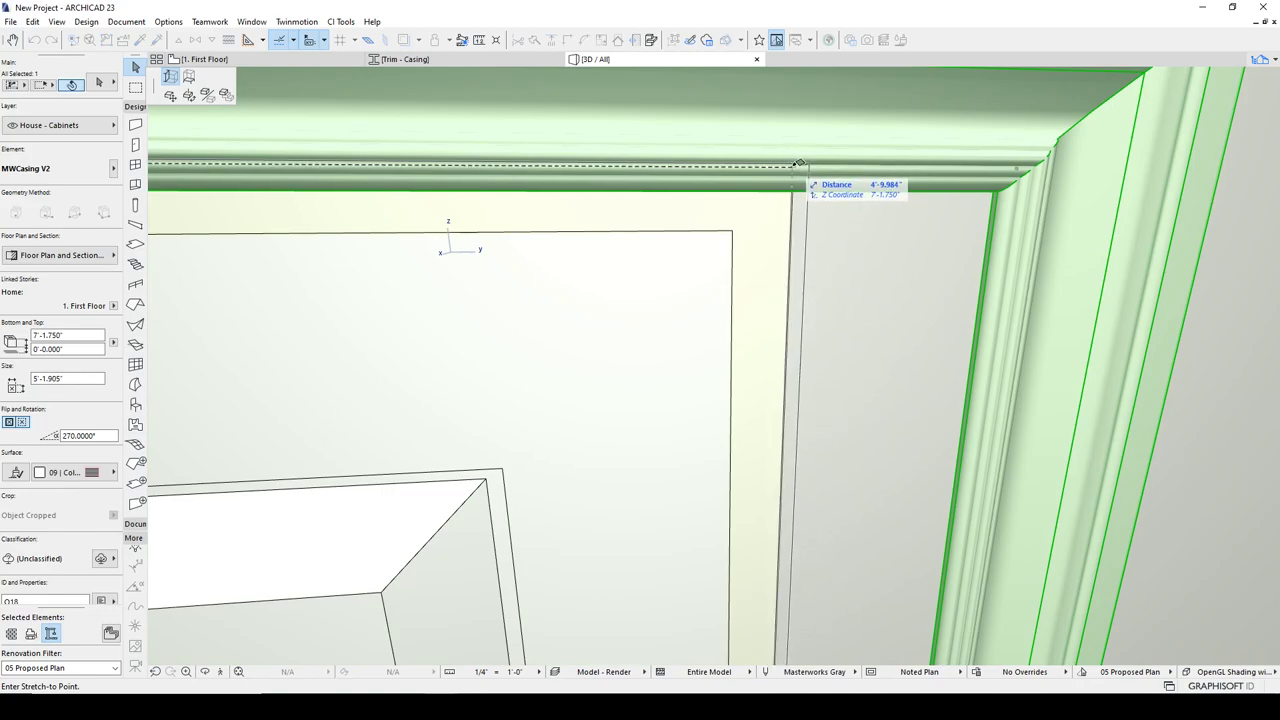
{"action": "key", "text": "Escape"}
{"action": "key", "text": "Escape"}
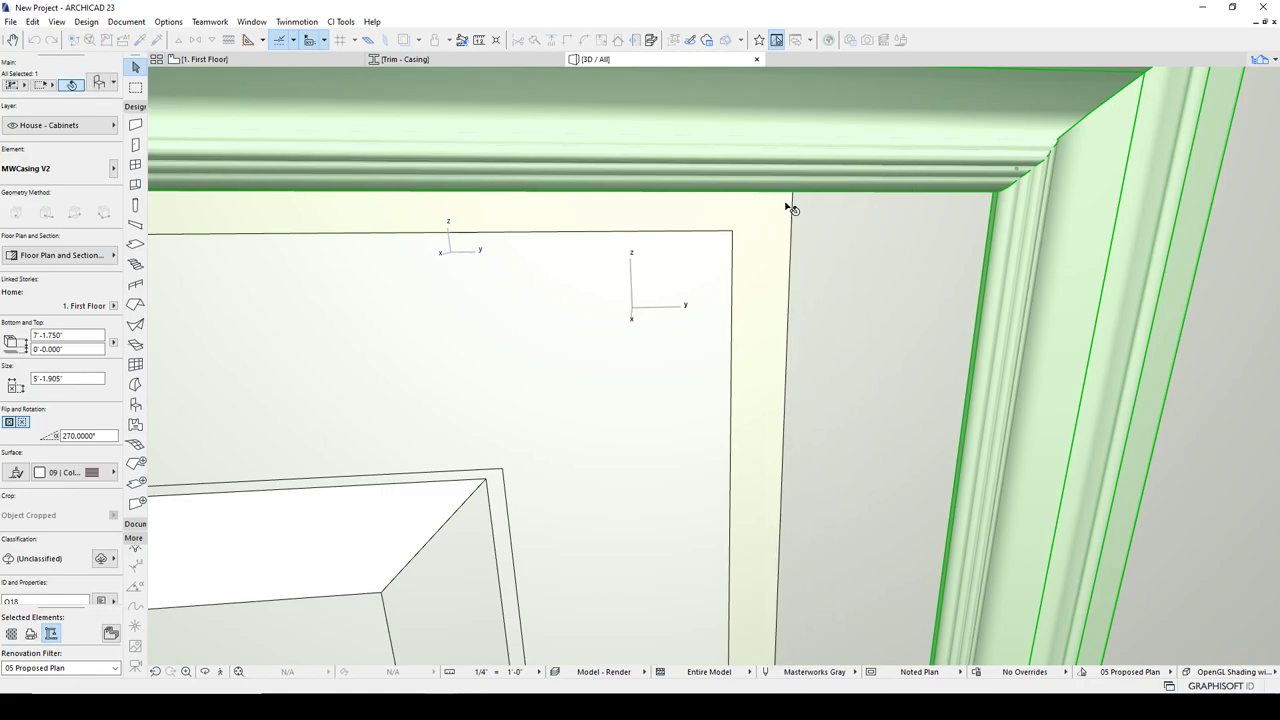
Check the D04 door's dimensions, and set the MWCasing V2 casing's height value to 7'-0.750"
{"action": "left_click", "coordinate": [788, 212]}
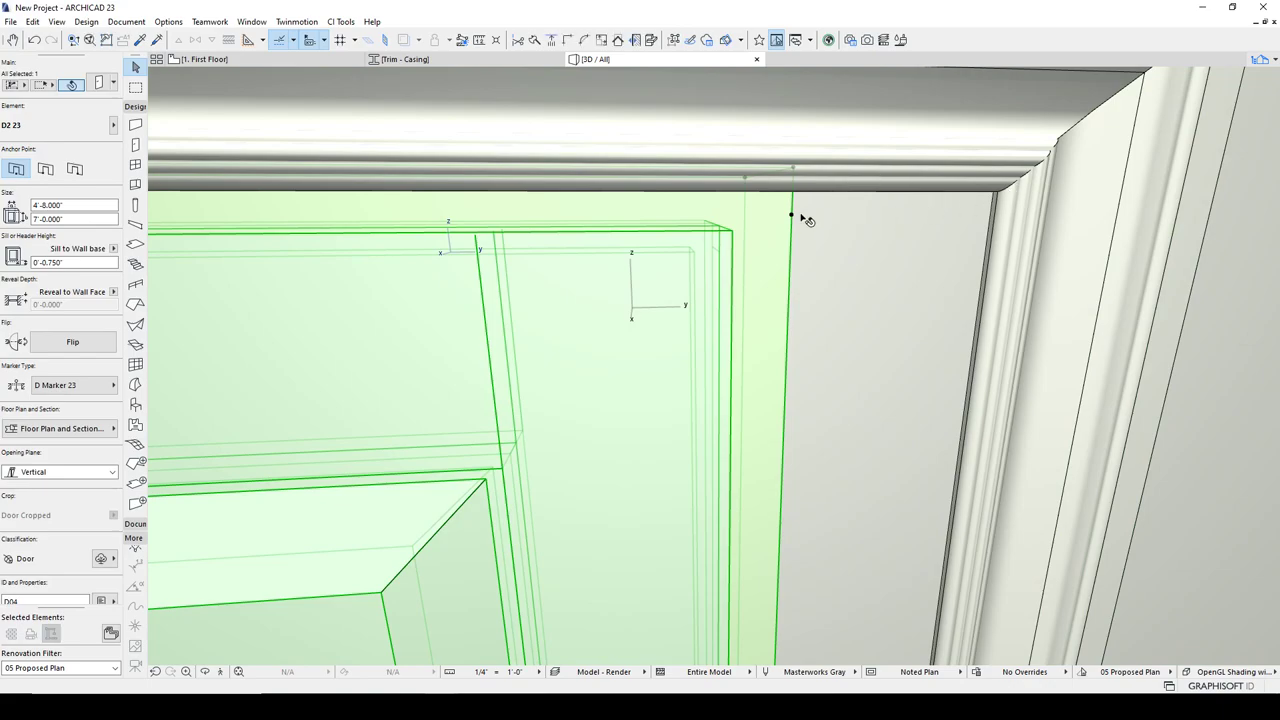
{"action": "scroll", "coordinate": [792, 216], "scroll_direction": "down", "scroll_amount": 10}
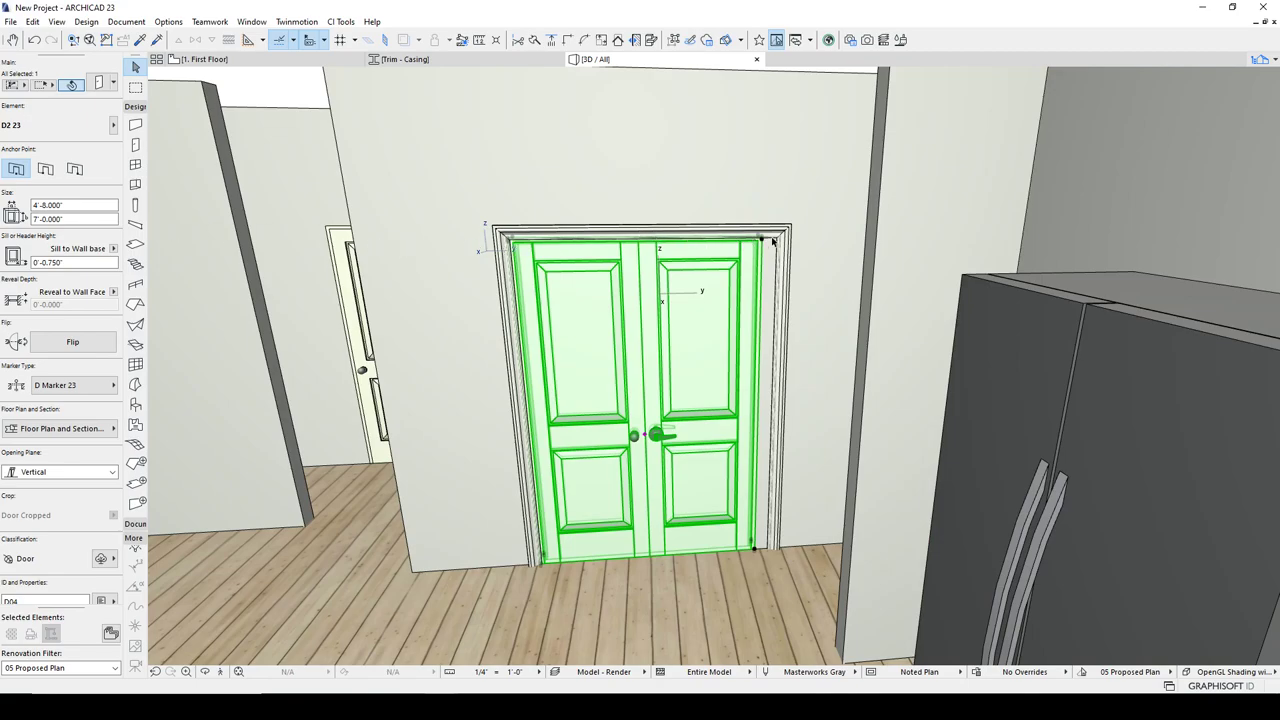
{"action": "left_click", "coordinate": [657, 238]}
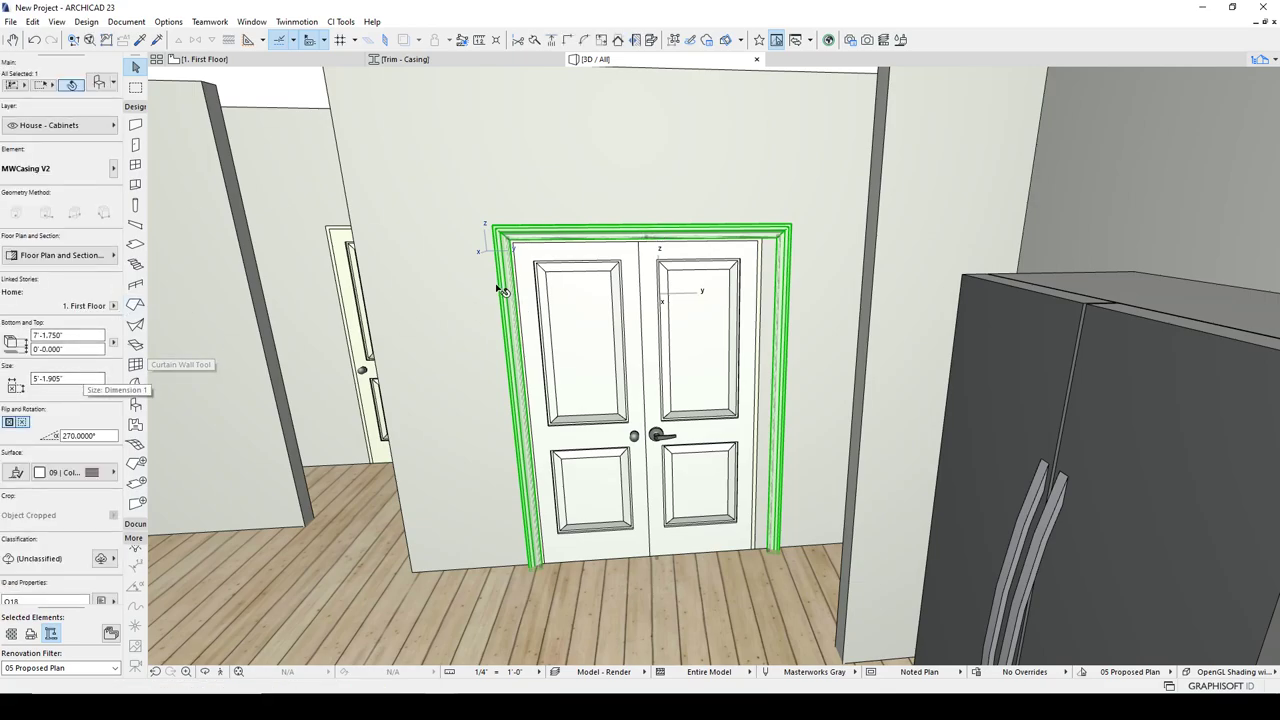
{"action": "left_click", "coordinate": [81, 335]}
{"action": "double_click", "coordinate": [81, 335]}
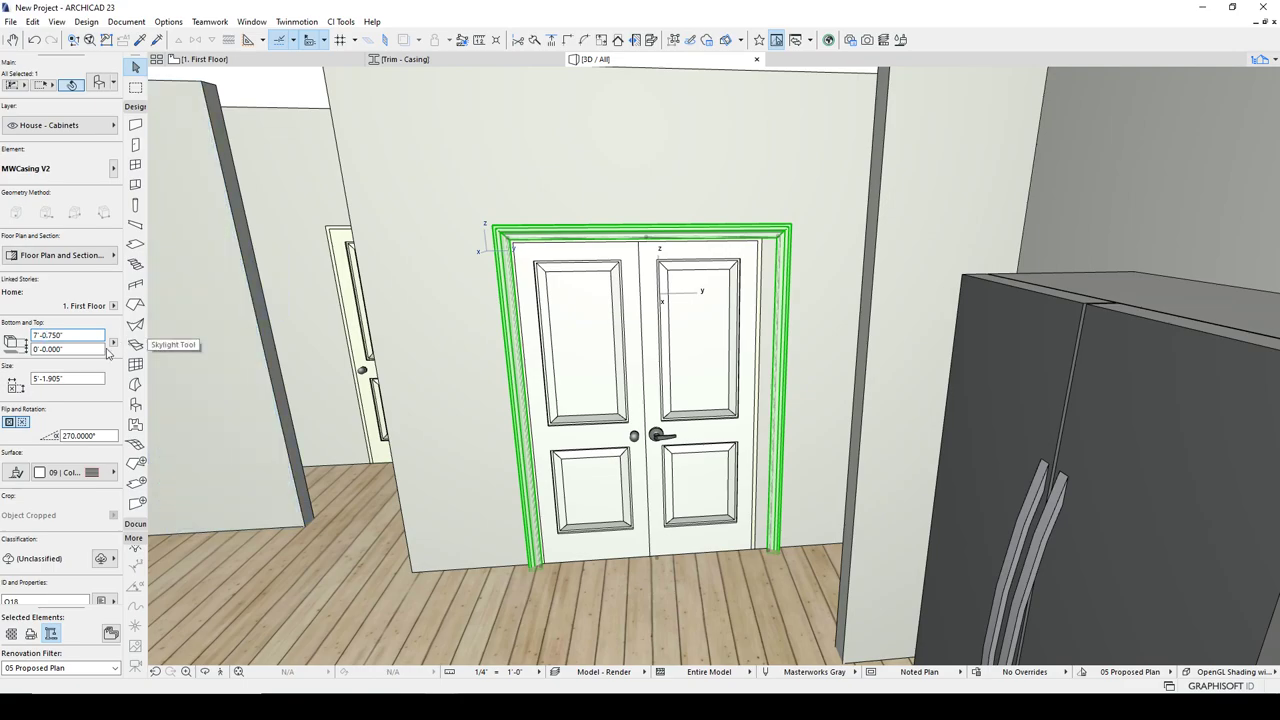
Set the casing's bottom elevation to 0'-0.750"
{"action": "left_click", "coordinate": [79, 348]}
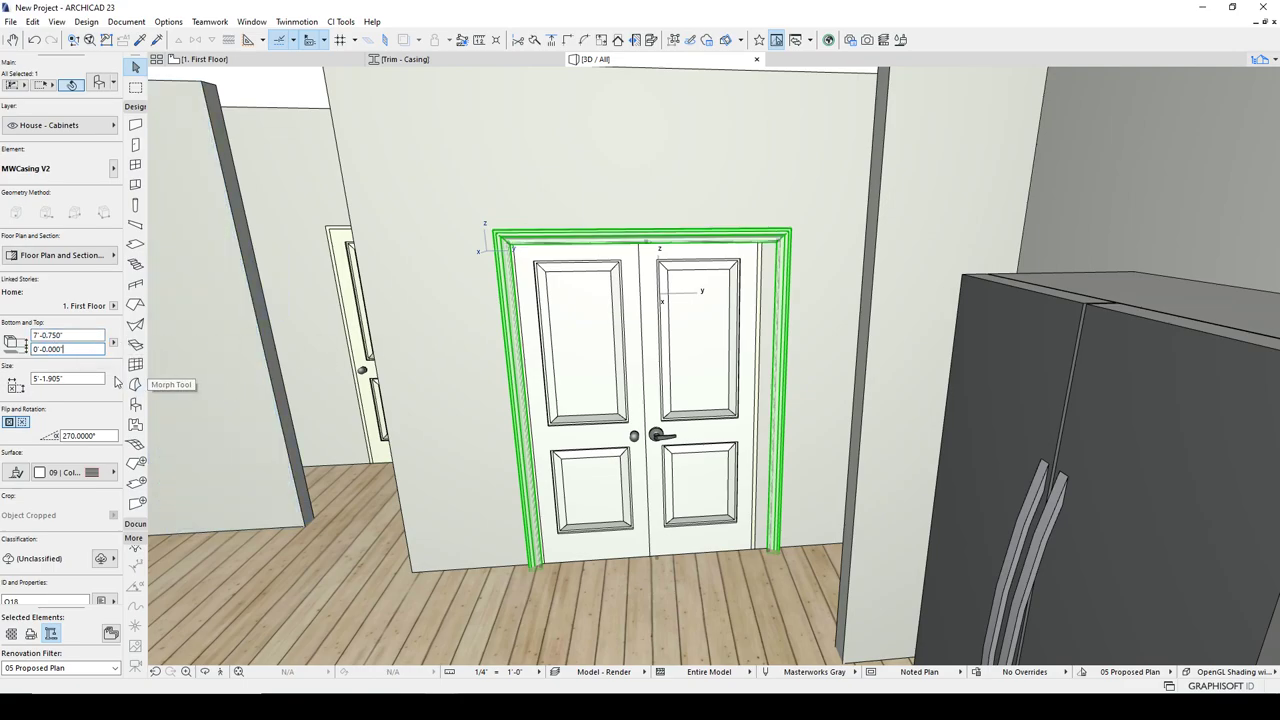
{"action": "key", "text": "ctrl+a"}
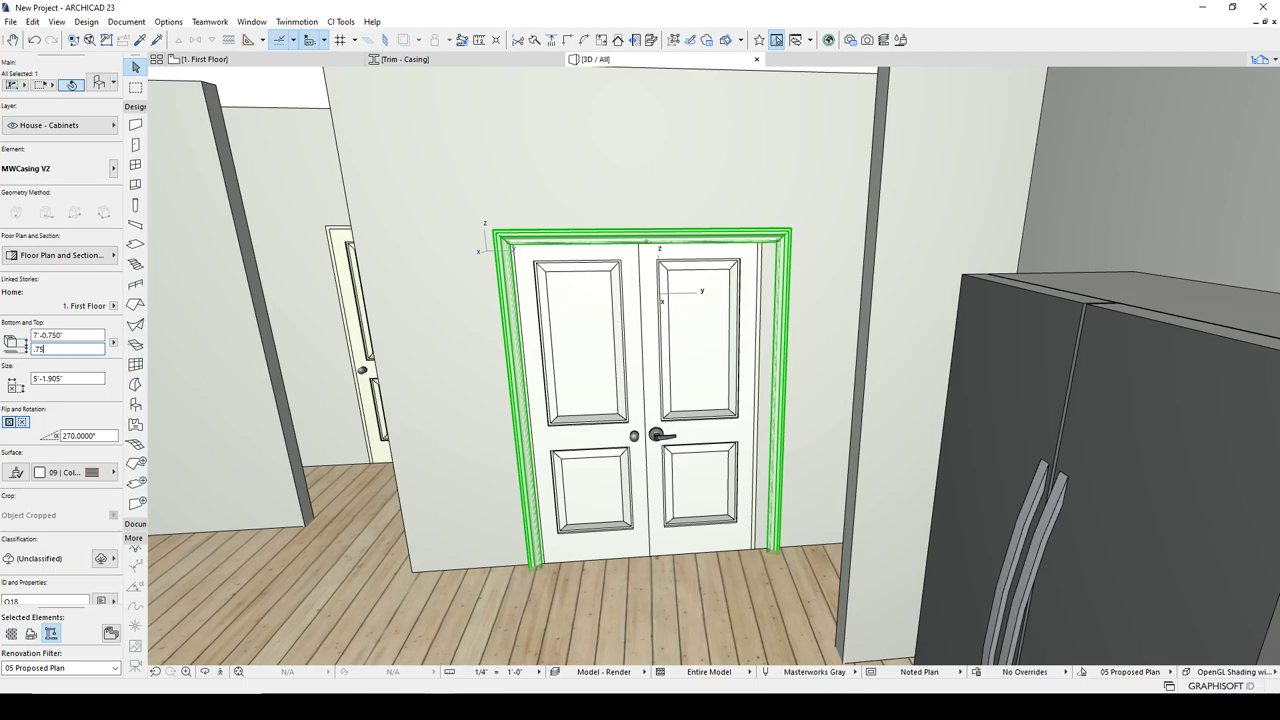
{"action": "type", "text": ".75"}
{"action": "key", "text": "Return"}
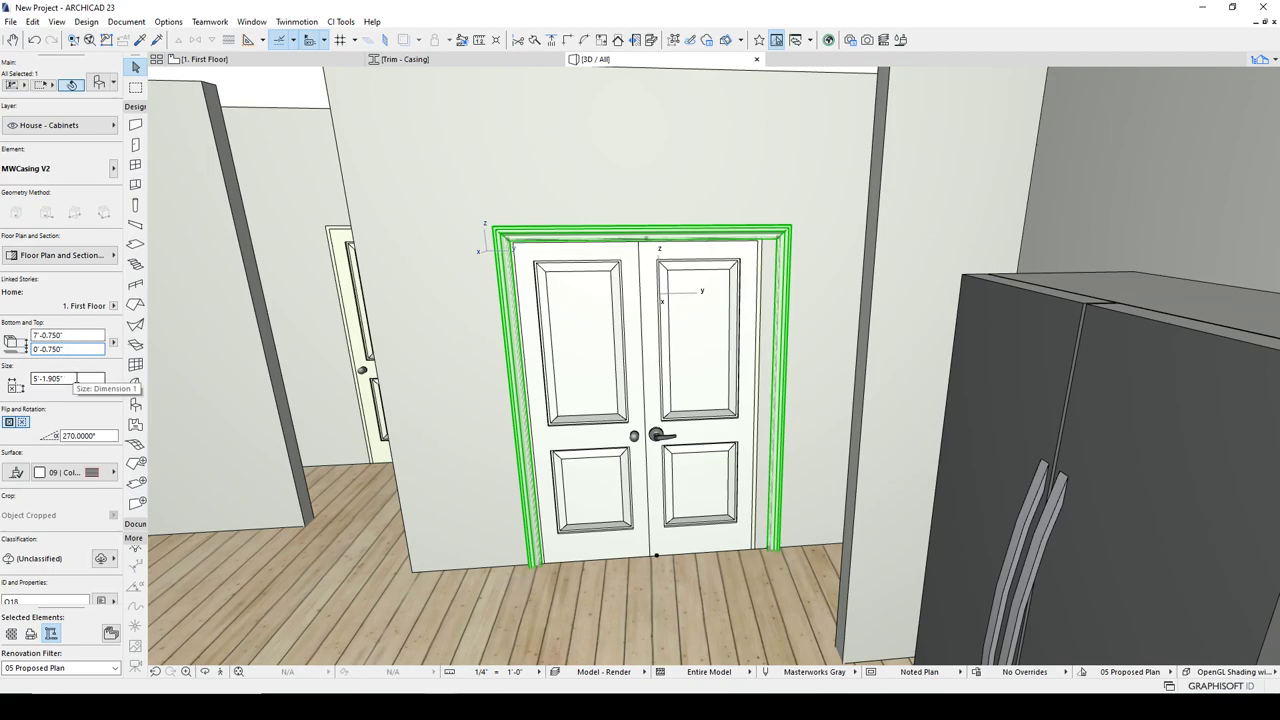
Set the casing's width to 4'-8.000" and deselect it
{"action": "left_click", "coordinate": [76, 378]}
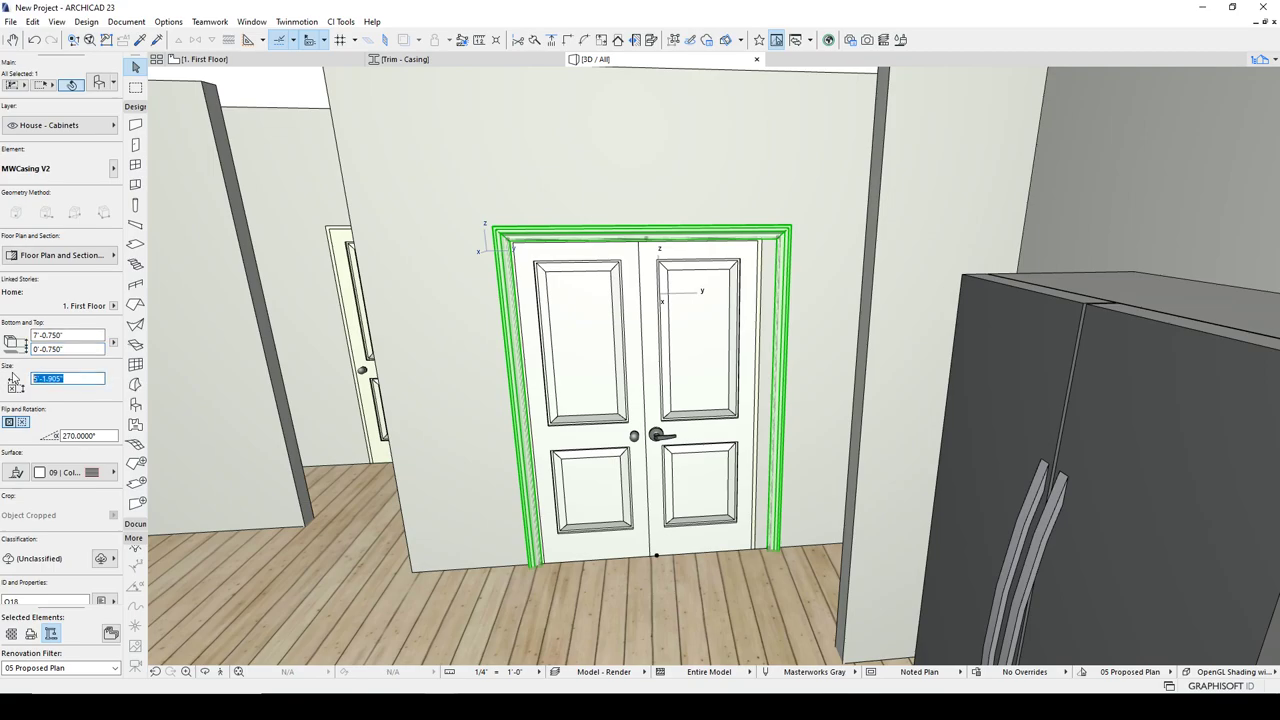
{"action": "left_click", "coordinate": [655, 292]}
{"action": "key", "text": "Escape"}
{"action": "left_click", "coordinate": [565, 235]}
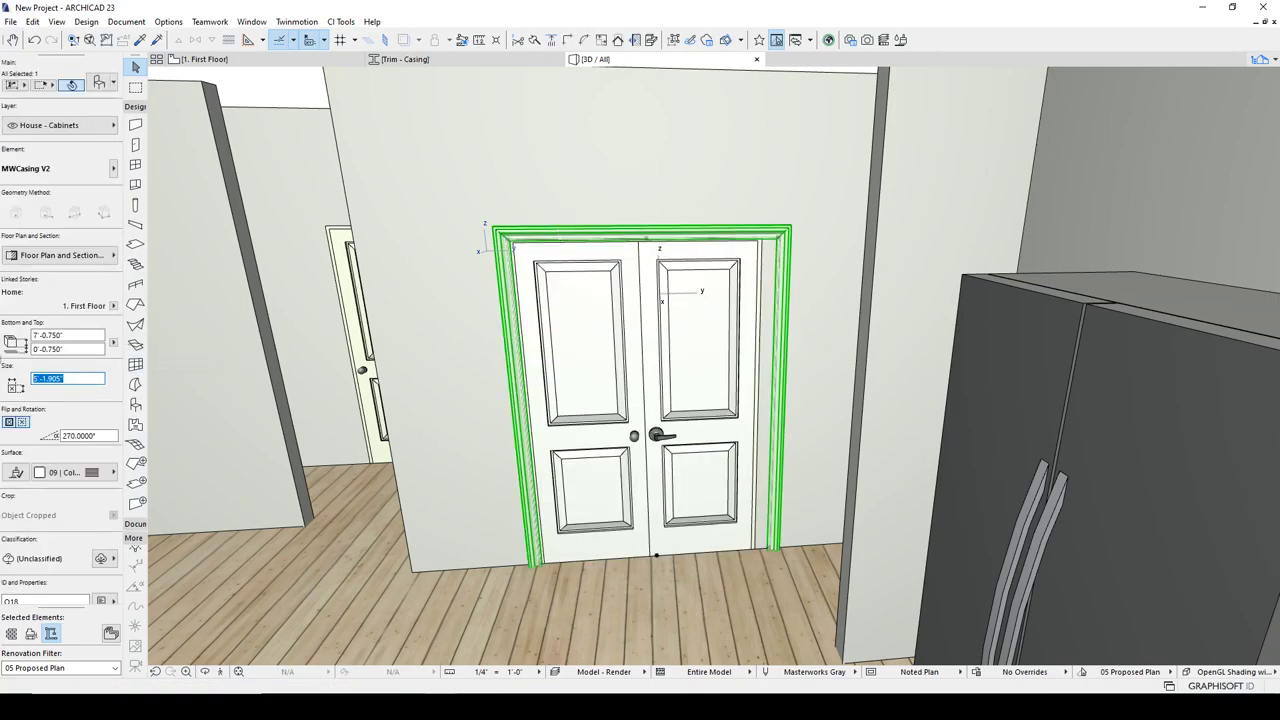
{"action": "key", "text": "Return"}
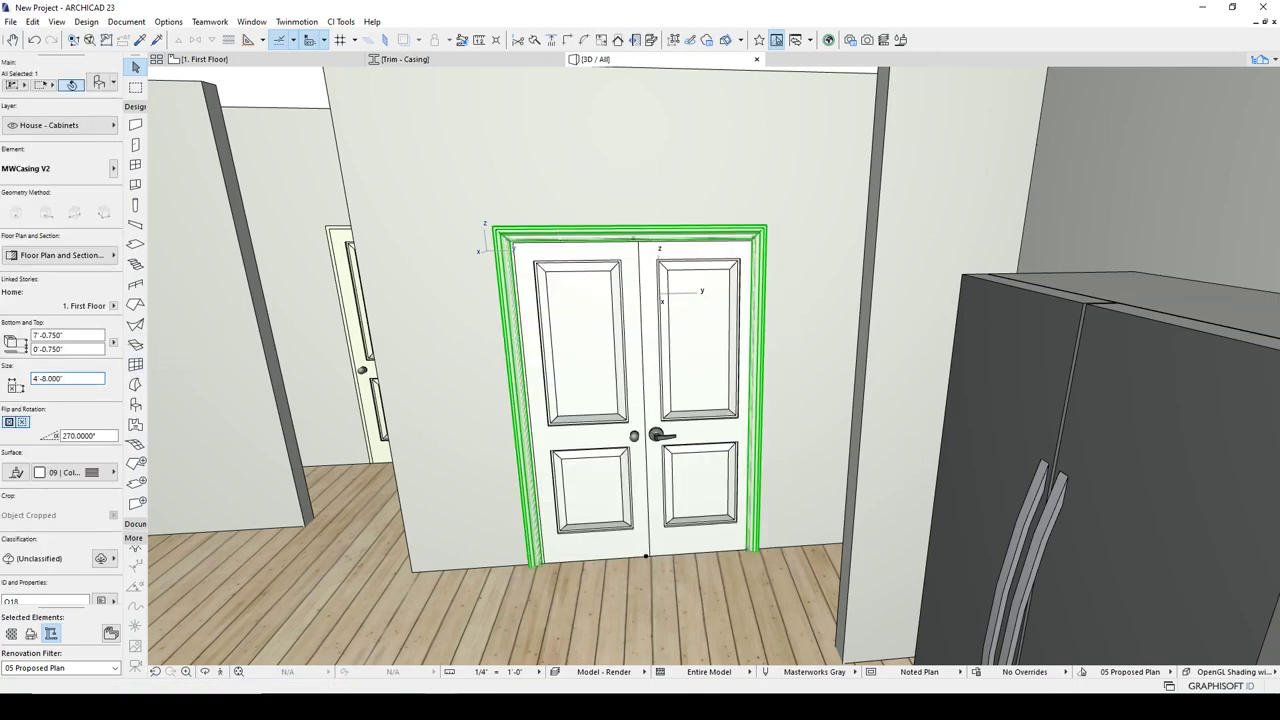
{"action": "key", "text": "Escape"}
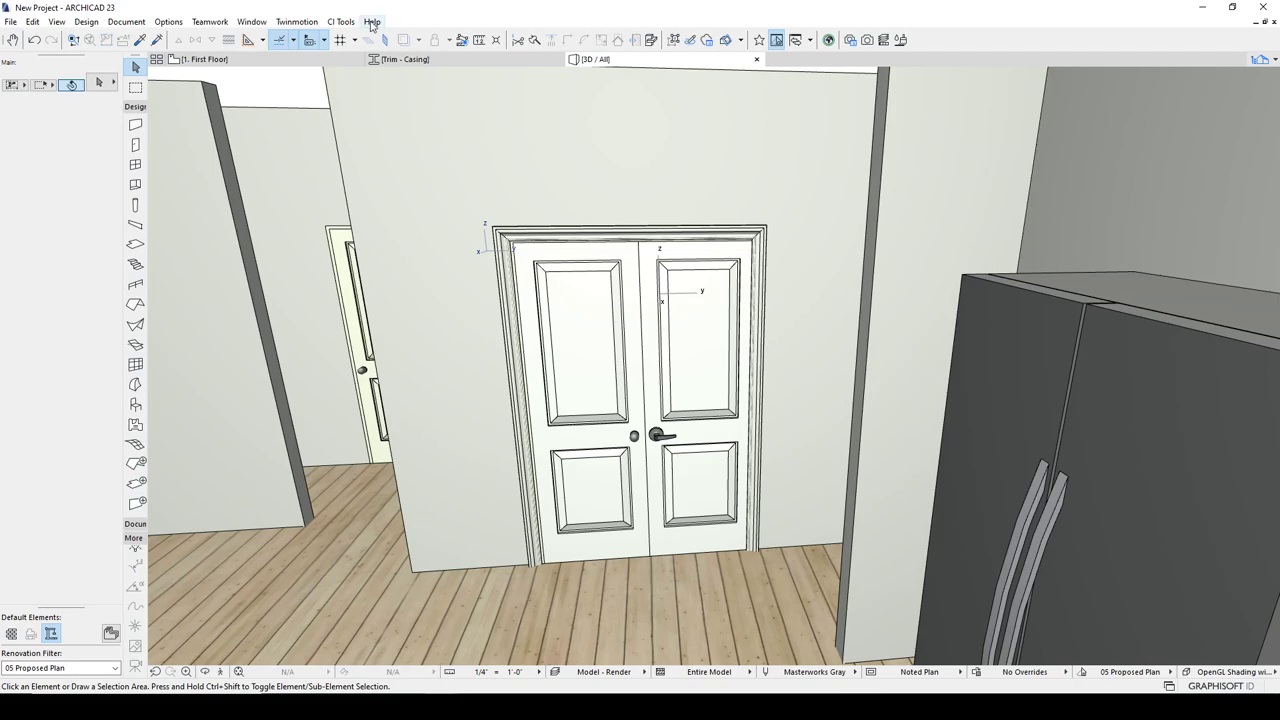
Move the casing 1" along the wall in the First Floor plan to line up with the D04 door opening
{"action": "left_click", "coordinate": [205, 59]}
{"action": "scroll", "coordinate": [476, 250], "scroll_direction": "up", "scroll_amount": 3}
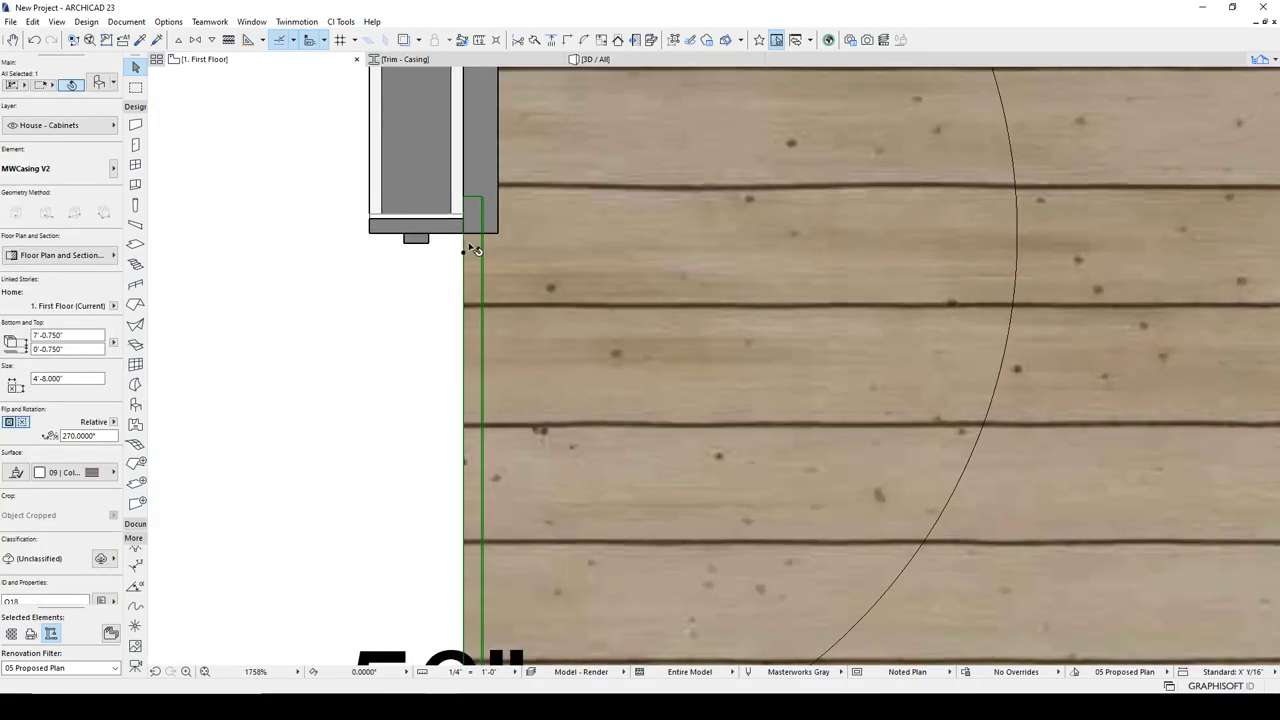
{"action": "key", "text": "ctrl+d"}
{"action": "scroll", "coordinate": [466, 255], "scroll_direction": "down", "scroll_amount": 5}
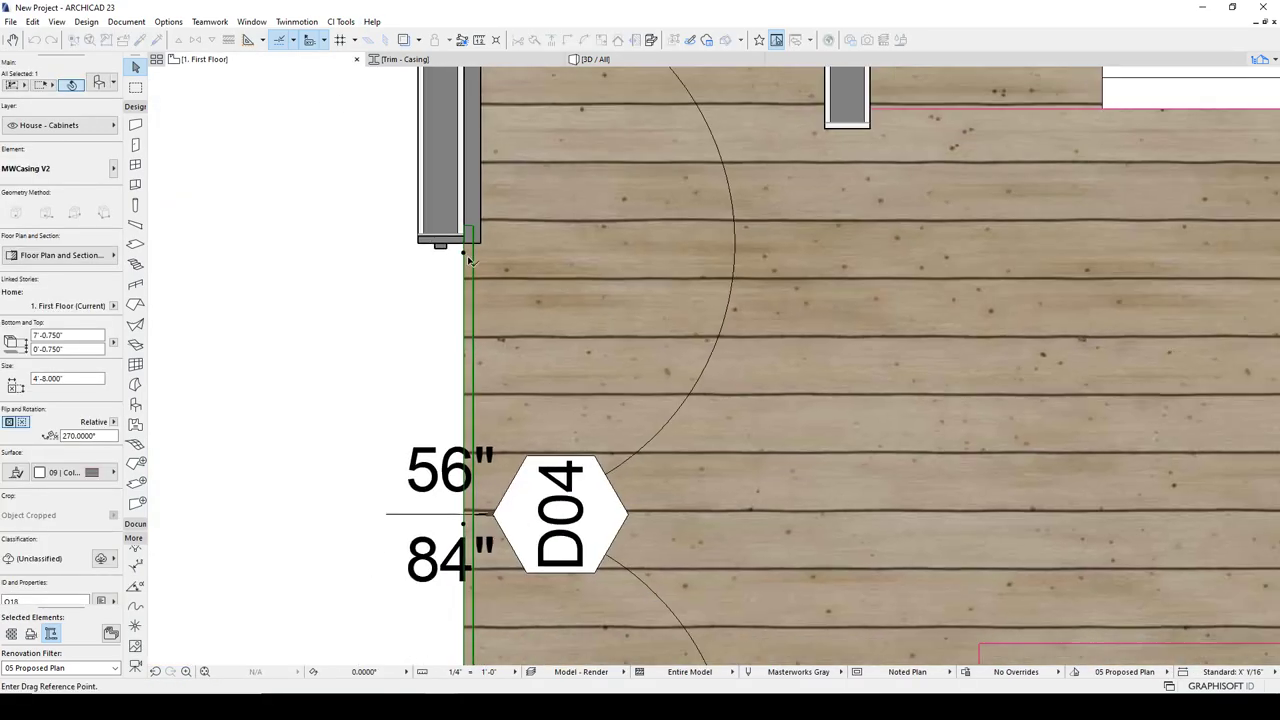
{"action": "scroll", "coordinate": [471, 175], "scroll_direction": "up", "scroll_amount": 3}
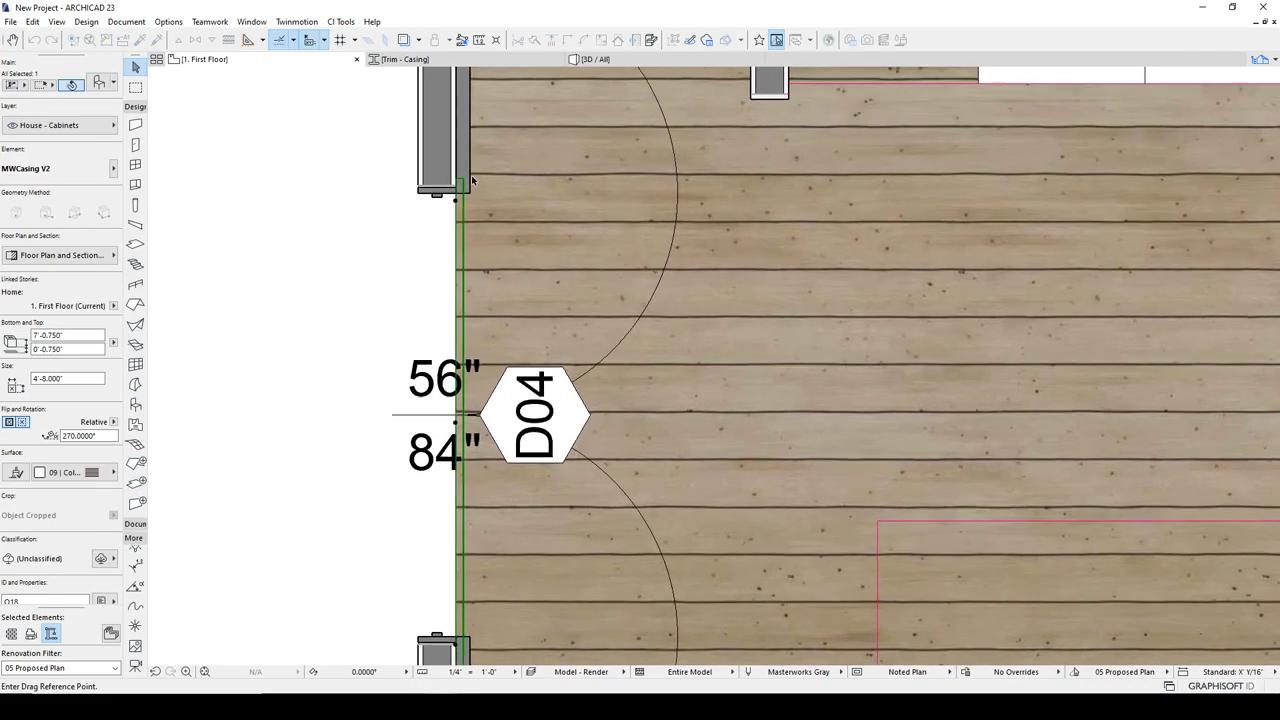
{"action": "left_click", "coordinate": [443, 219]}
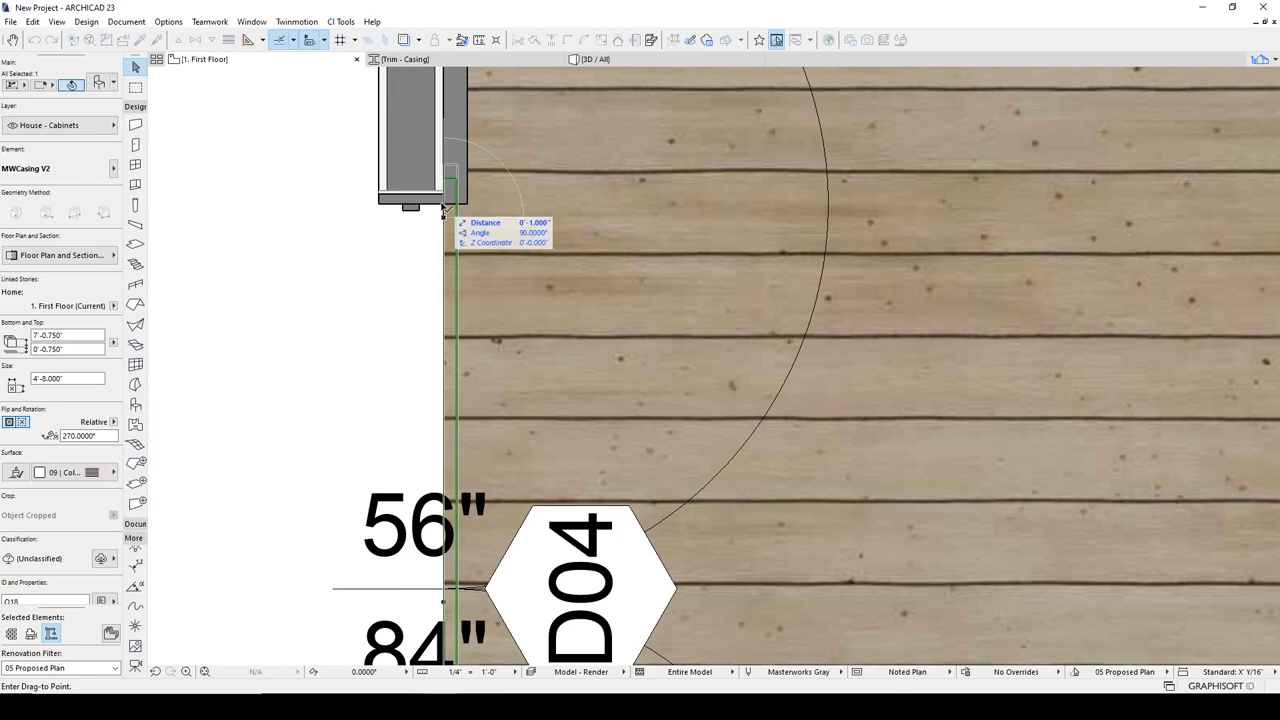
{"action": "left_click", "coordinate": [443, 208]}
{"action": "scroll", "coordinate": [455, 280], "scroll_direction": "down", "scroll_amount": 2}
{"action": "scroll", "coordinate": [474, 426], "scroll_direction": "up", "scroll_amount": 3}
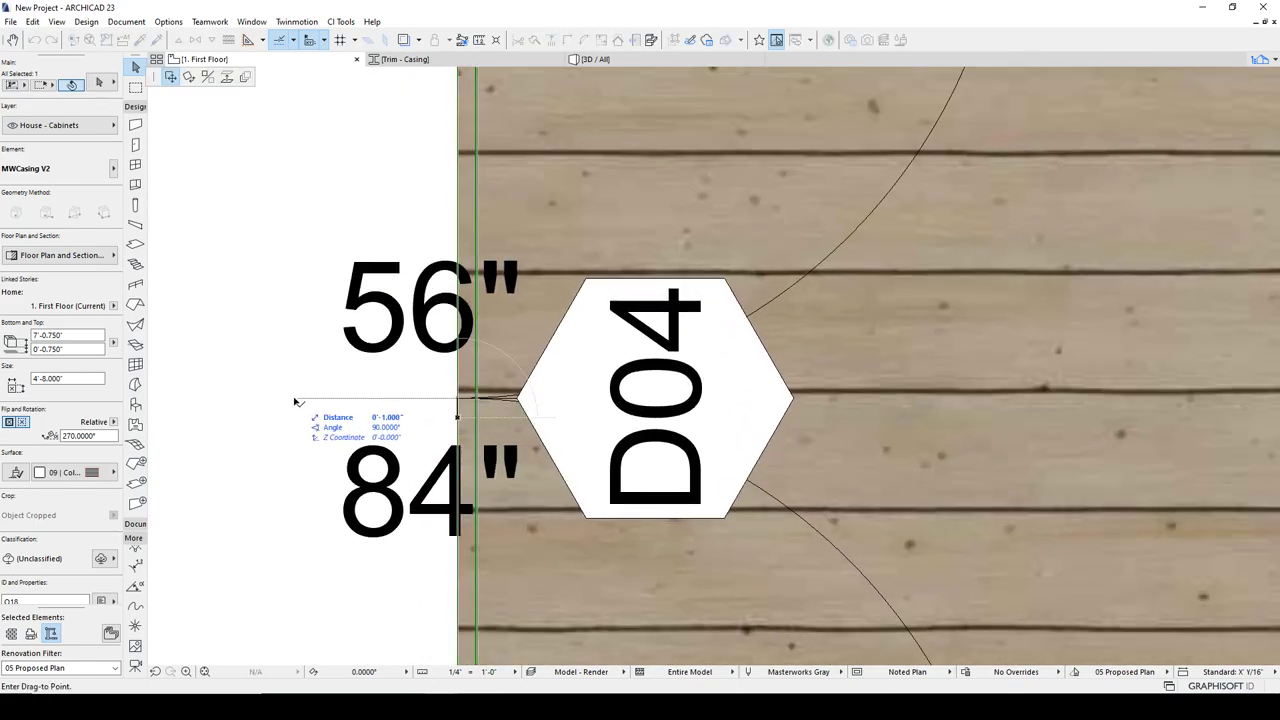
{"action": "scroll", "coordinate": [405, 447], "scroll_direction": "down", "scroll_amount": 4}
{"action": "middle_click_drag", "start_coordinate": [472, 189], "coordinate": [457, 274]}
{"action": "scroll", "coordinate": [430, 239], "scroll_direction": "up", "scroll_amount": 3}
{"action": "scroll", "coordinate": [429, 237], "scroll_direction": "down", "scroll_amount": 3}
{"action": "middle_click_drag", "start_coordinate": [456, 359], "coordinate": [444, 222]}
{"action": "scroll", "coordinate": [444, 222], "scroll_direction": "up", "scroll_amount": 1}
{"action": "middle_click_drag", "start_coordinate": [442, 452], "coordinate": [465, 251]}
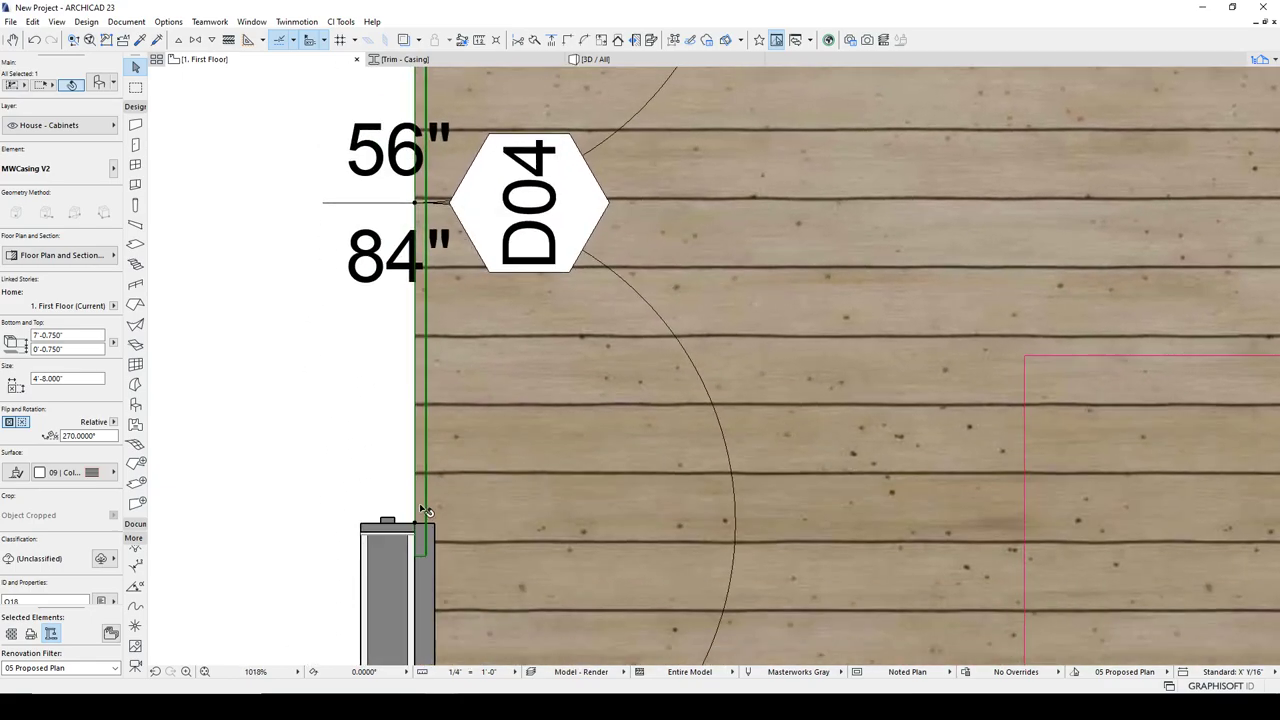
Check the casing's door header and leg offsets in its settings, and inspect its fit around the D04 doors in 3D
{"action": "scroll", "coordinate": [425, 535], "scroll_direction": "up", "scroll_amount": 3}
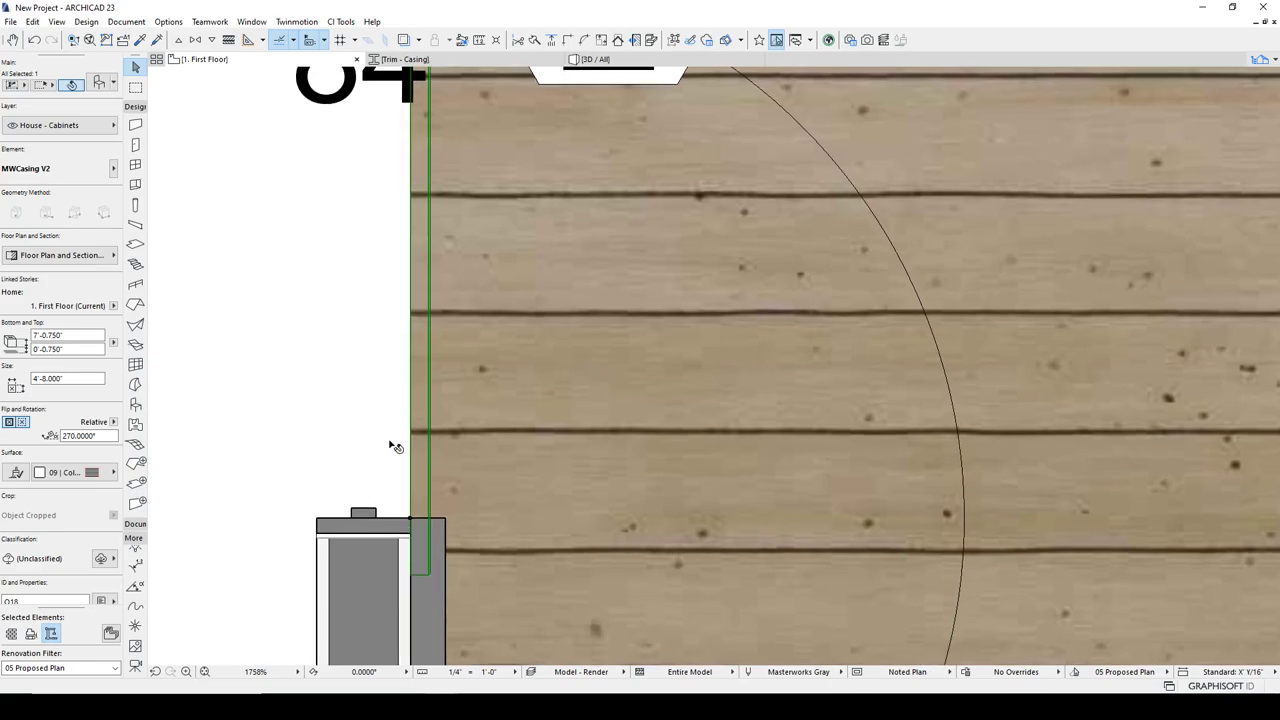
{"action": "left_click", "coordinate": [113, 81]}
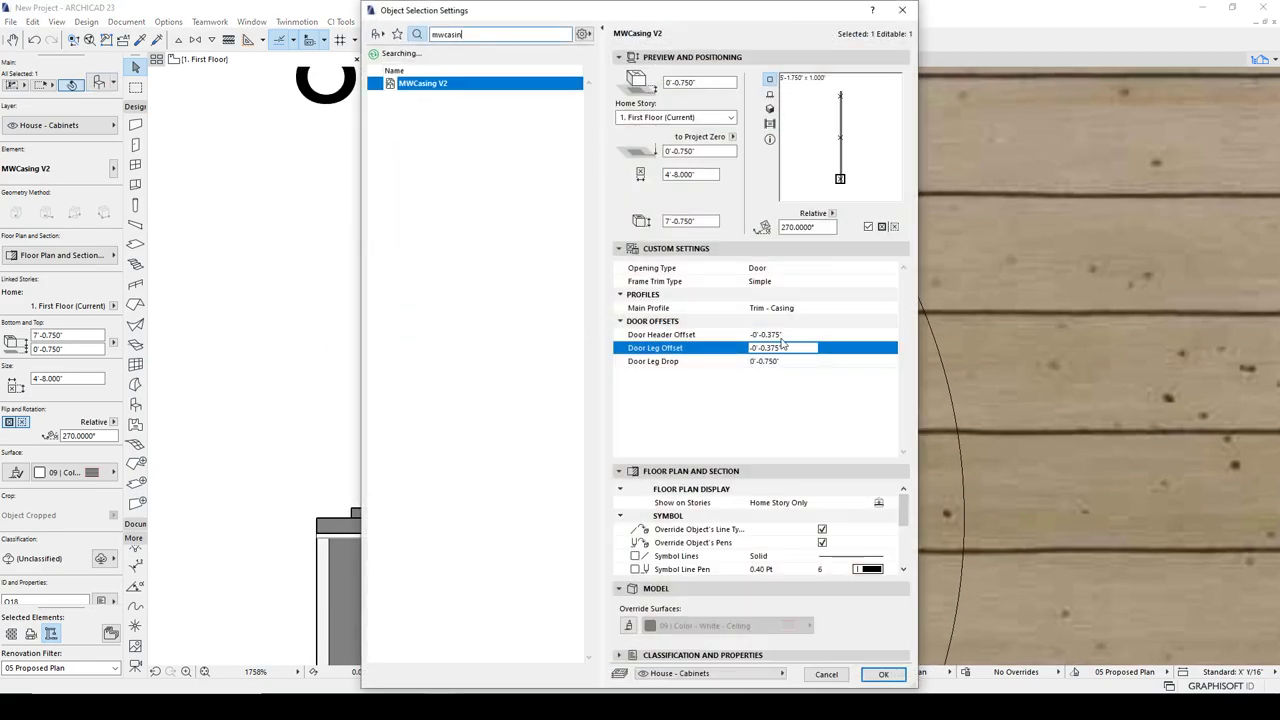
{"action": "left_click", "coordinate": [796, 334]}
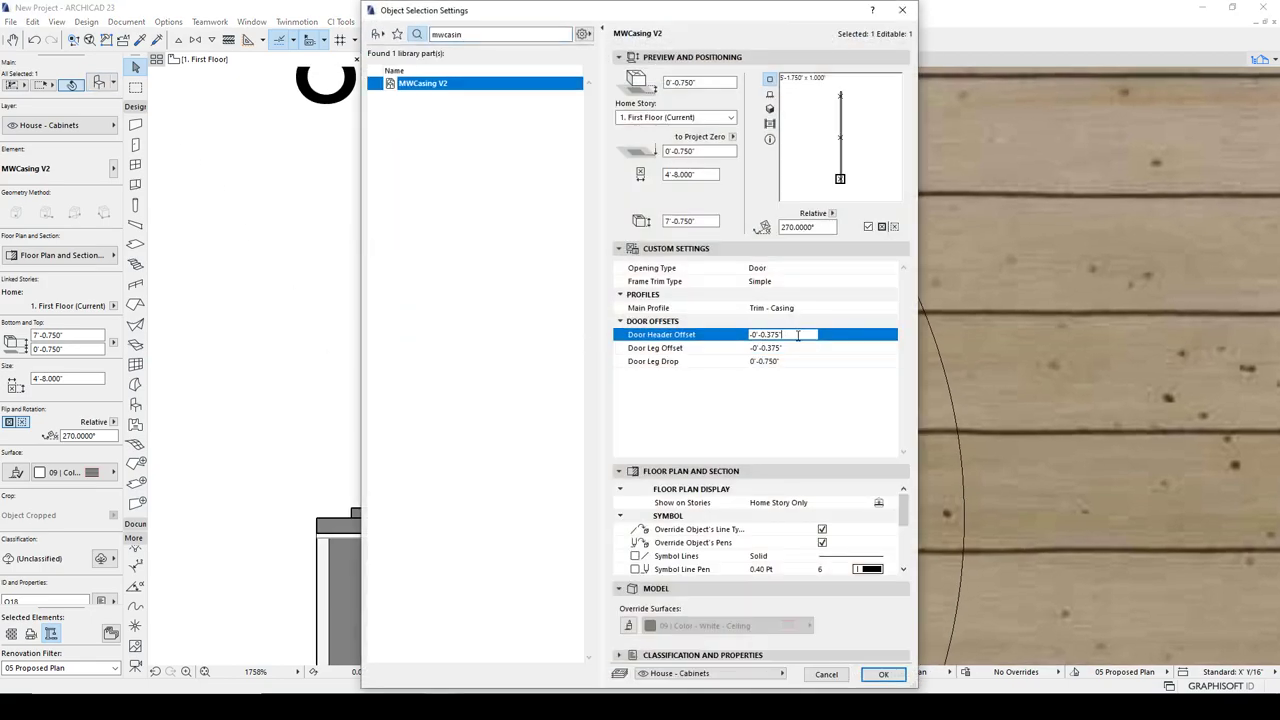
{"action": "left_click", "coordinate": [883, 677]}
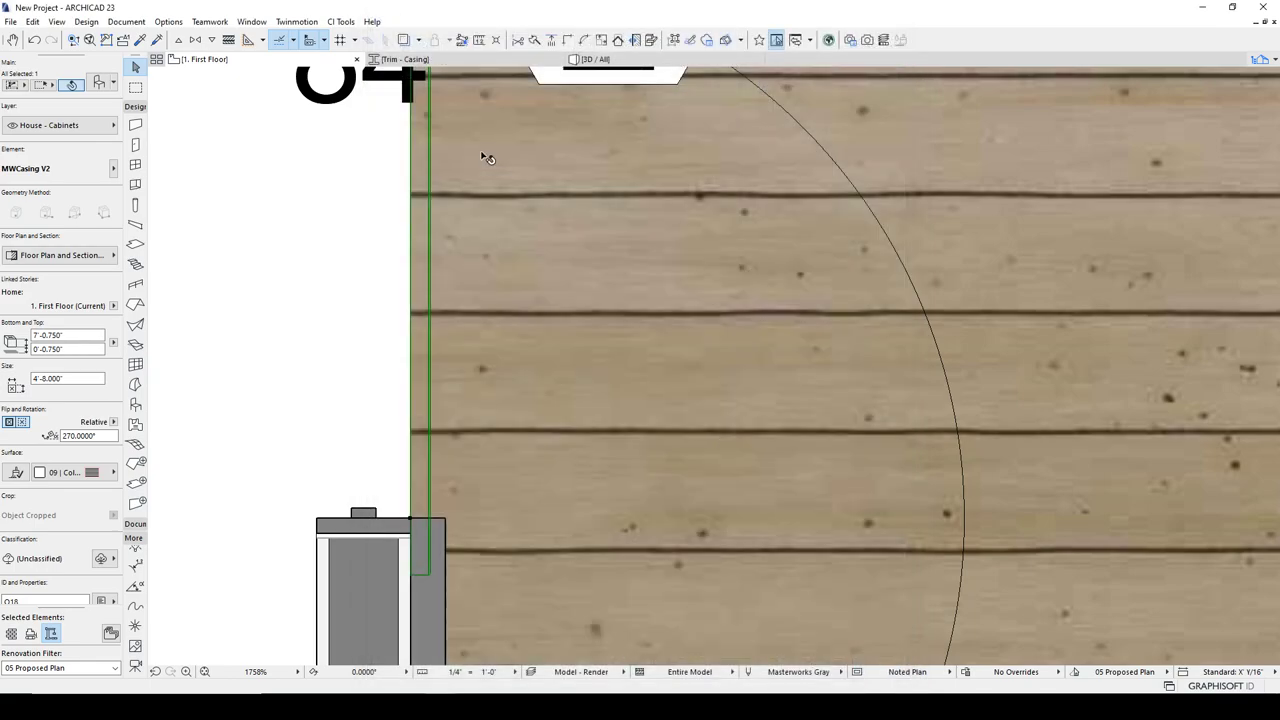
{"action": "left_click", "coordinate": [615, 62]}
{"action": "scroll", "coordinate": [549, 249], "scroll_direction": "up", "scroll_amount": 5}
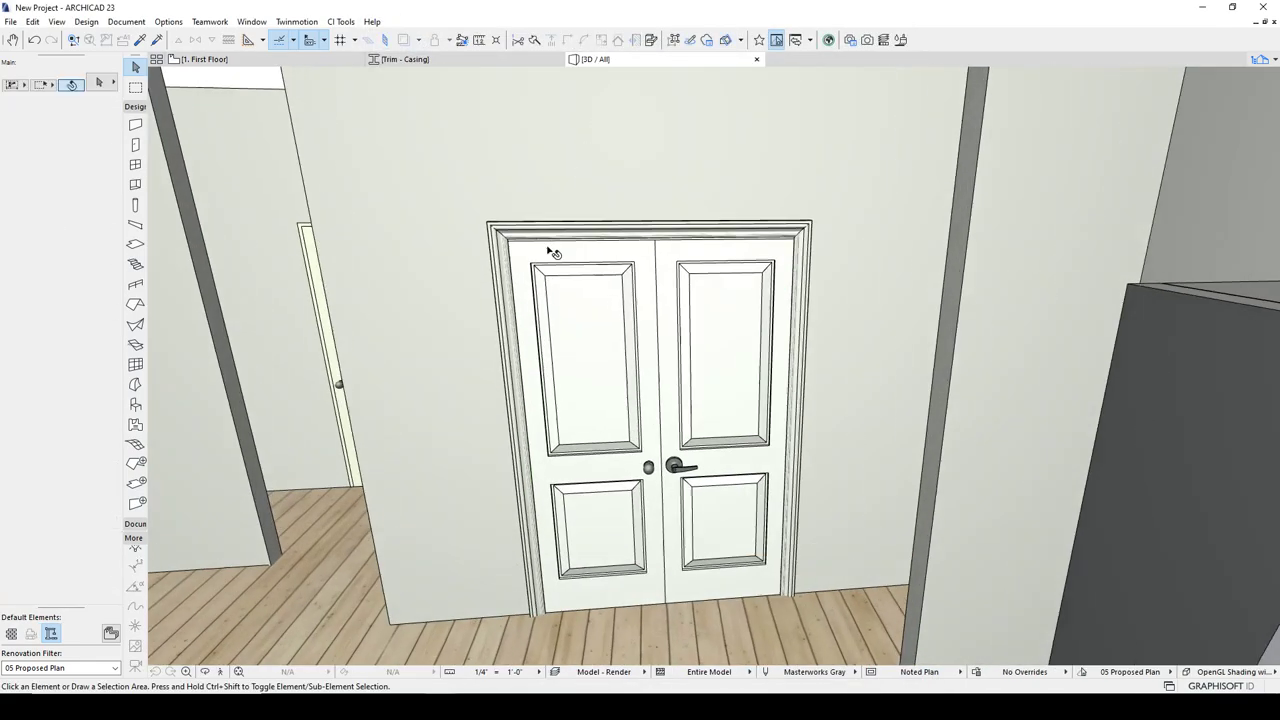
{"action": "scroll", "coordinate": [522, 235], "scroll_direction": "down", "scroll_amount": 2}
{"action": "scroll", "coordinate": [530, 270], "scroll_direction": "down", "scroll_amount": 10}
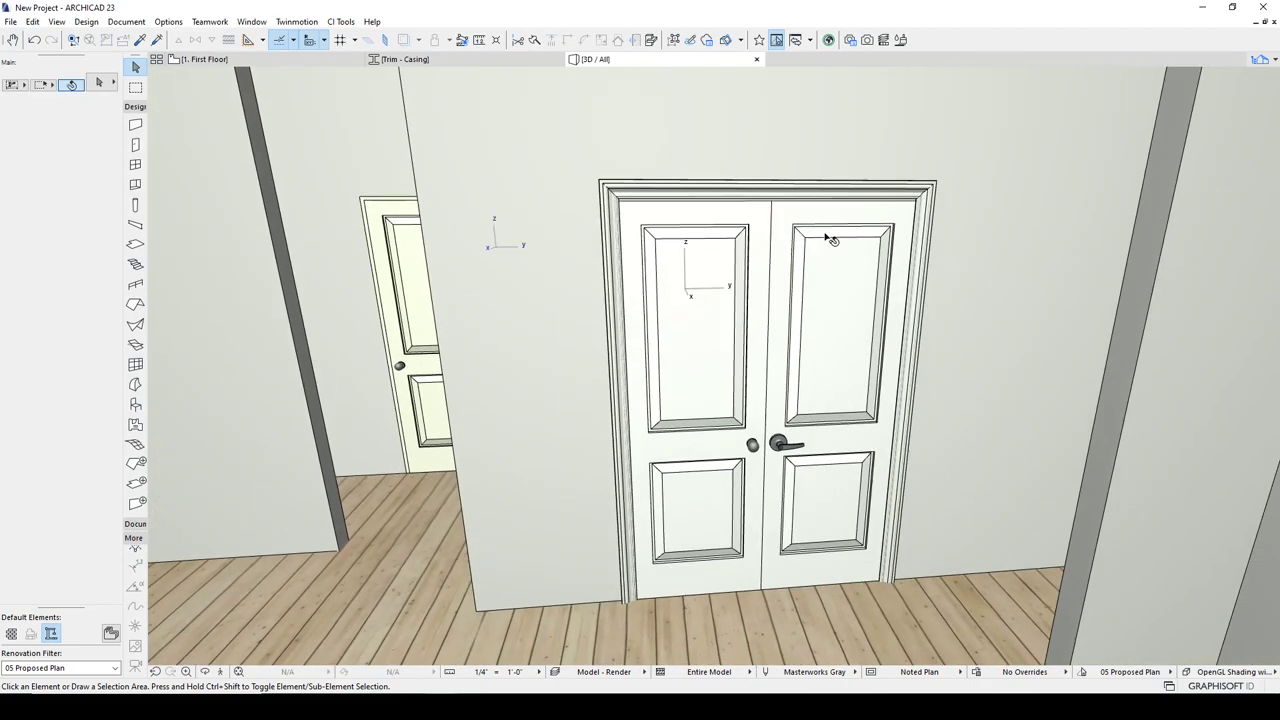
{"action": "middle_click_drag", "start_coordinate": [825, 237], "coordinate": [830, 200], "text": "shift"}
{"action": "left_click", "coordinate": [682, 192]}
{"action": "left_click", "coordinate": [247, 62]}
{"action": "left_click", "coordinate": [595, 59]}
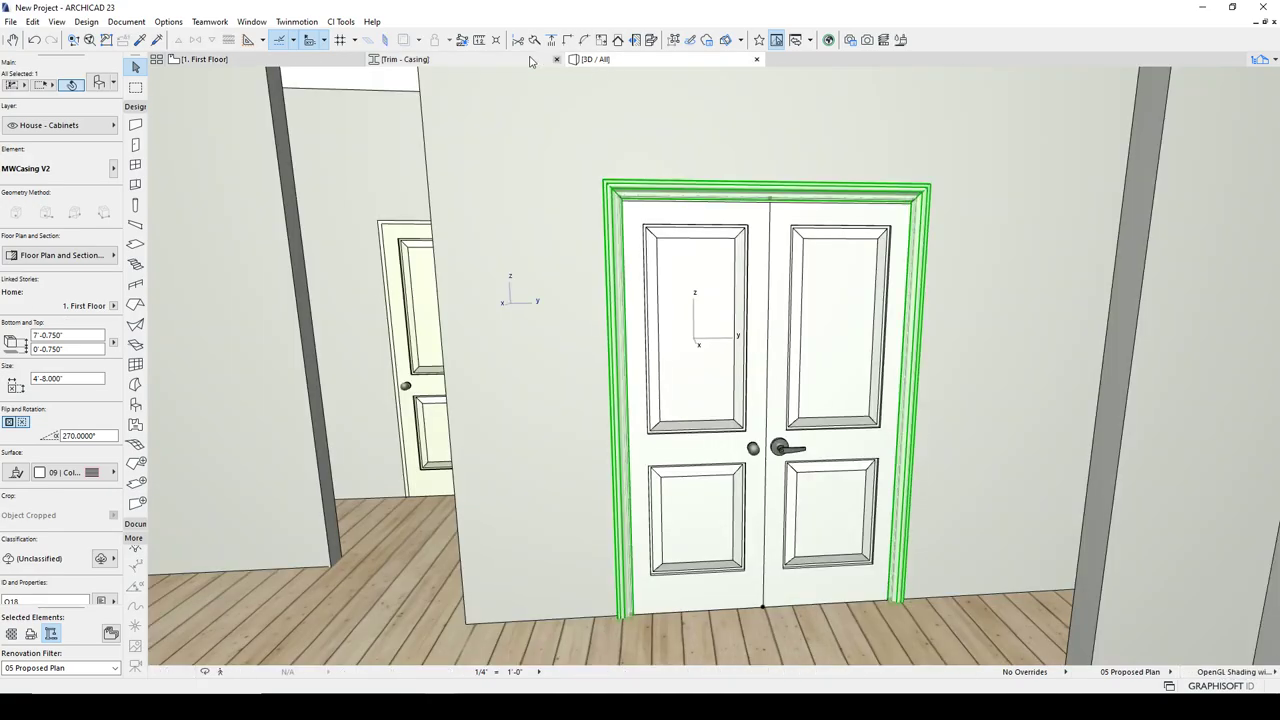
Select the casing in the First Floor plan and change its Door Leg Offset to move the legs outward
{"action": "left_click", "coordinate": [466, 60]}
{"action": "left_click", "coordinate": [277, 64]}
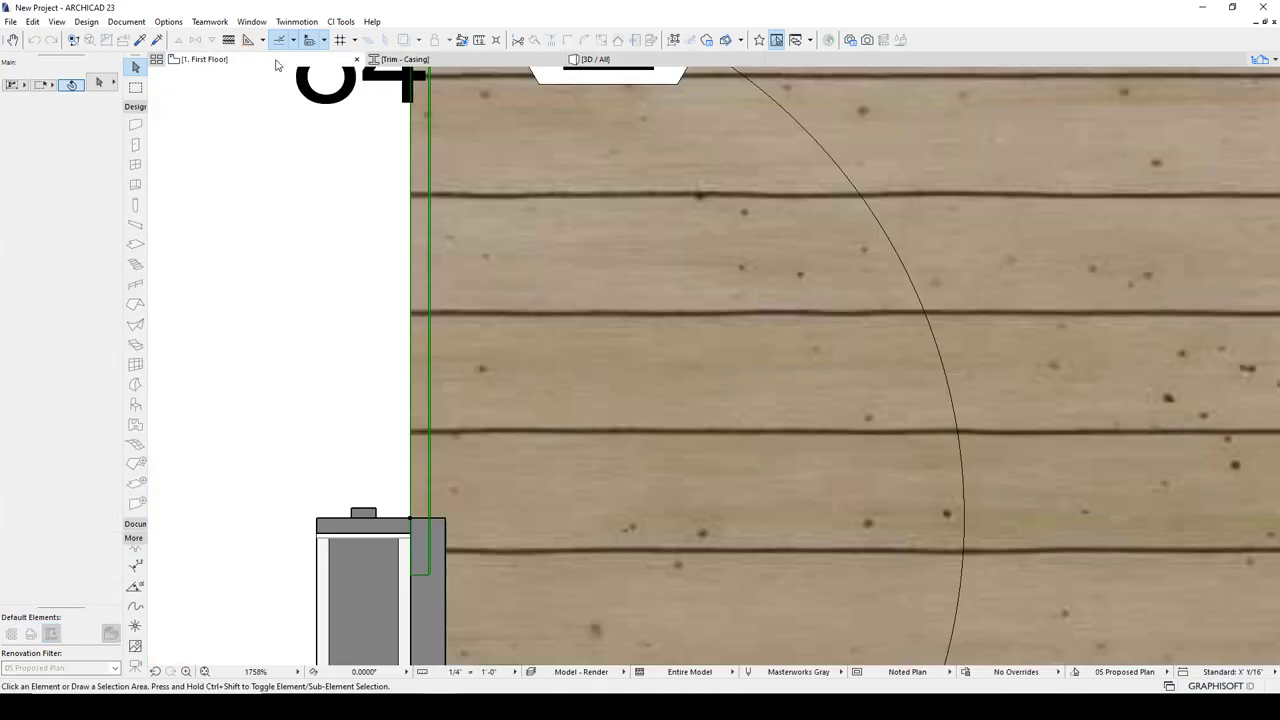
{"action": "left_click", "coordinate": [433, 572]}
{"action": "key", "text": "Escape"}
{"action": "left_click", "coordinate": [412, 522]}
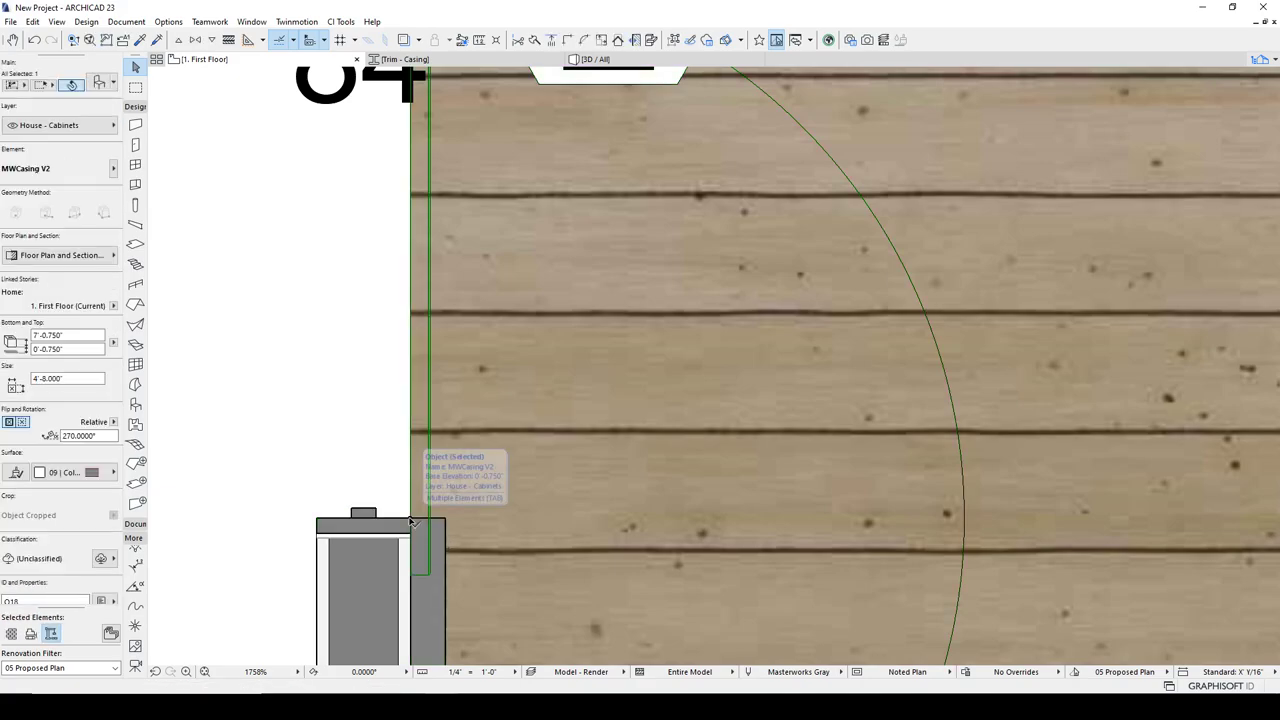
{"action": "left_click", "coordinate": [99, 84]}
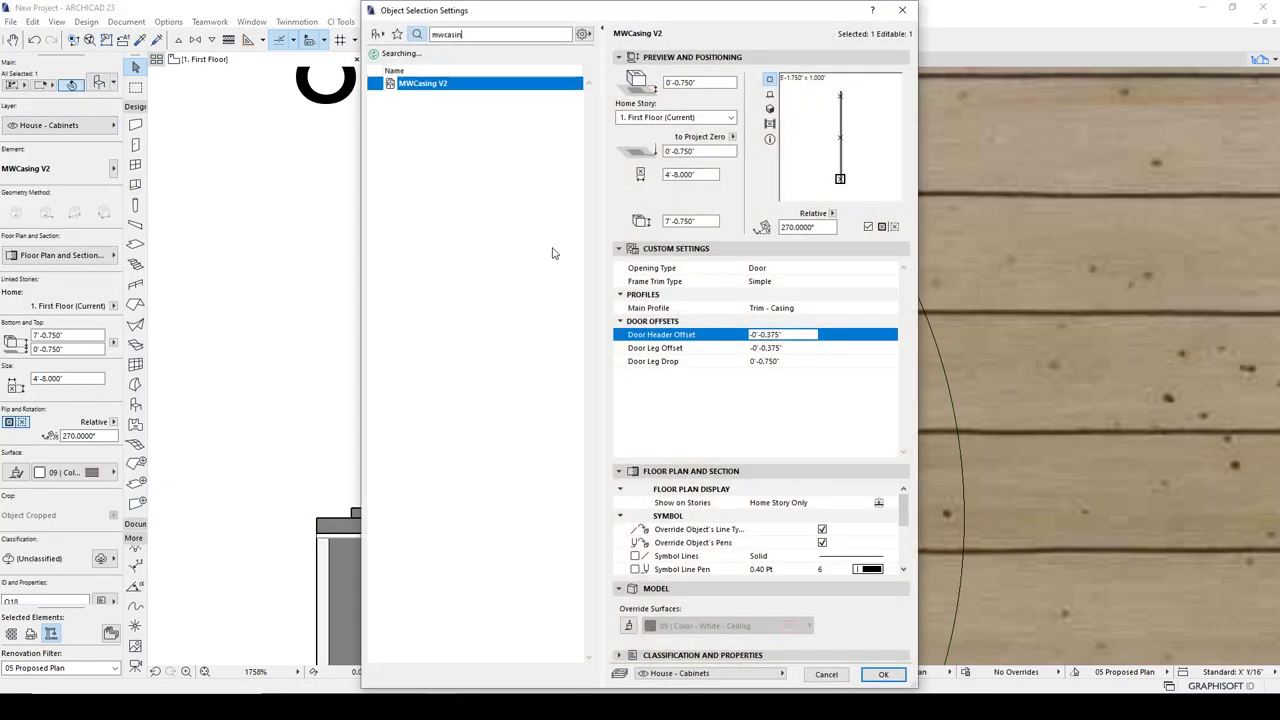
{"action": "left_click", "coordinate": [805, 347]}
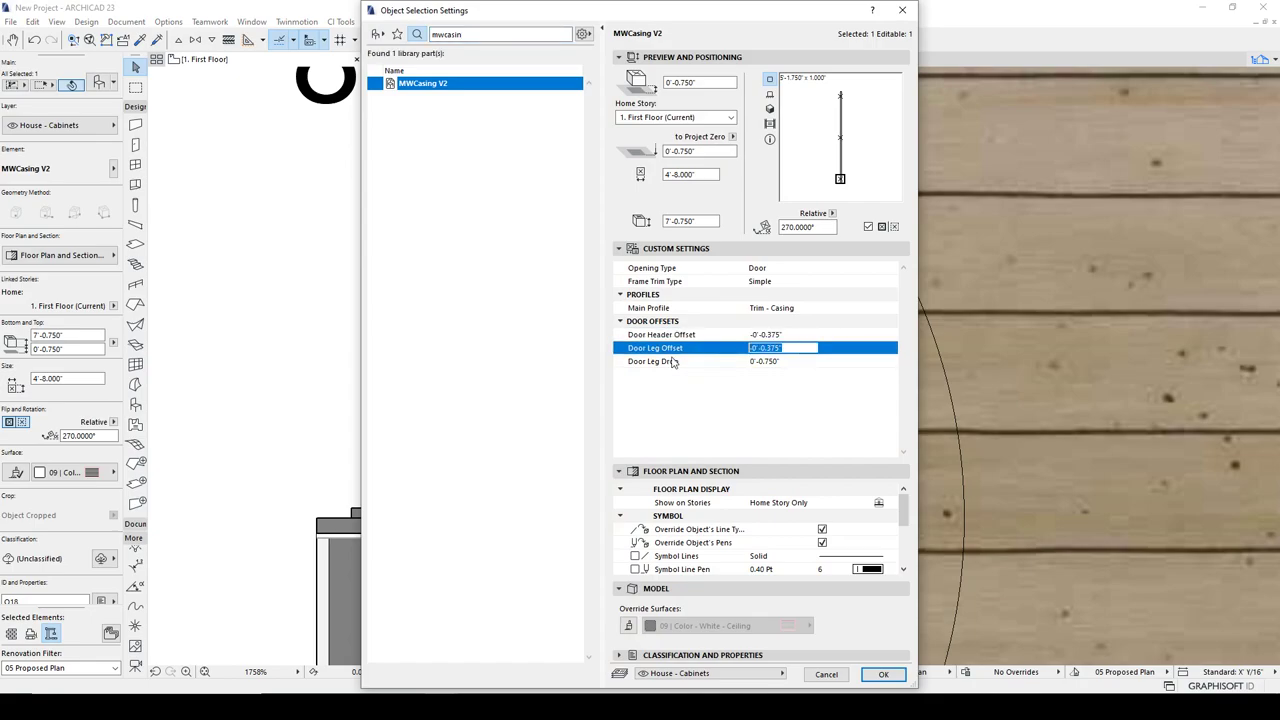
{"action": "key", "text": "BackSpace"}
{"action": "key", "text": "Return"}
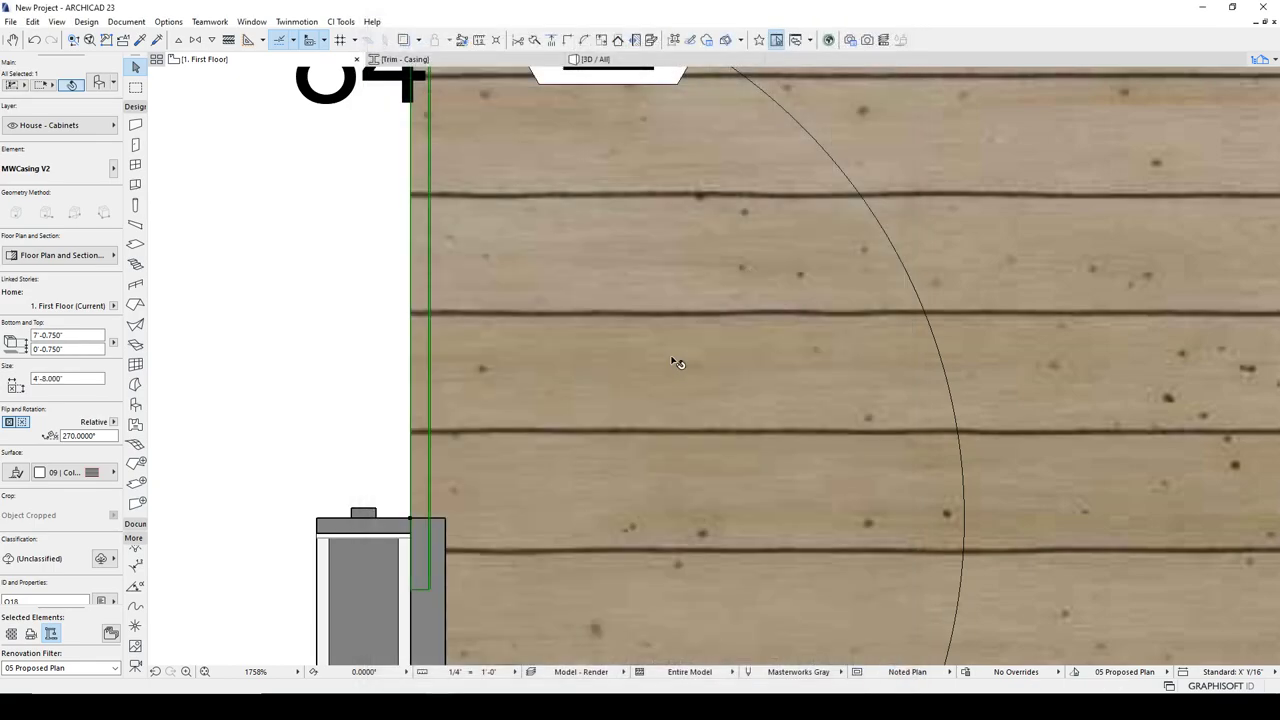
Inspect the casing's upper corner against the D04 door frame in the 3D view
{"action": "left_click", "coordinate": [598, 60]}
{"action": "key", "text": "Escape"}
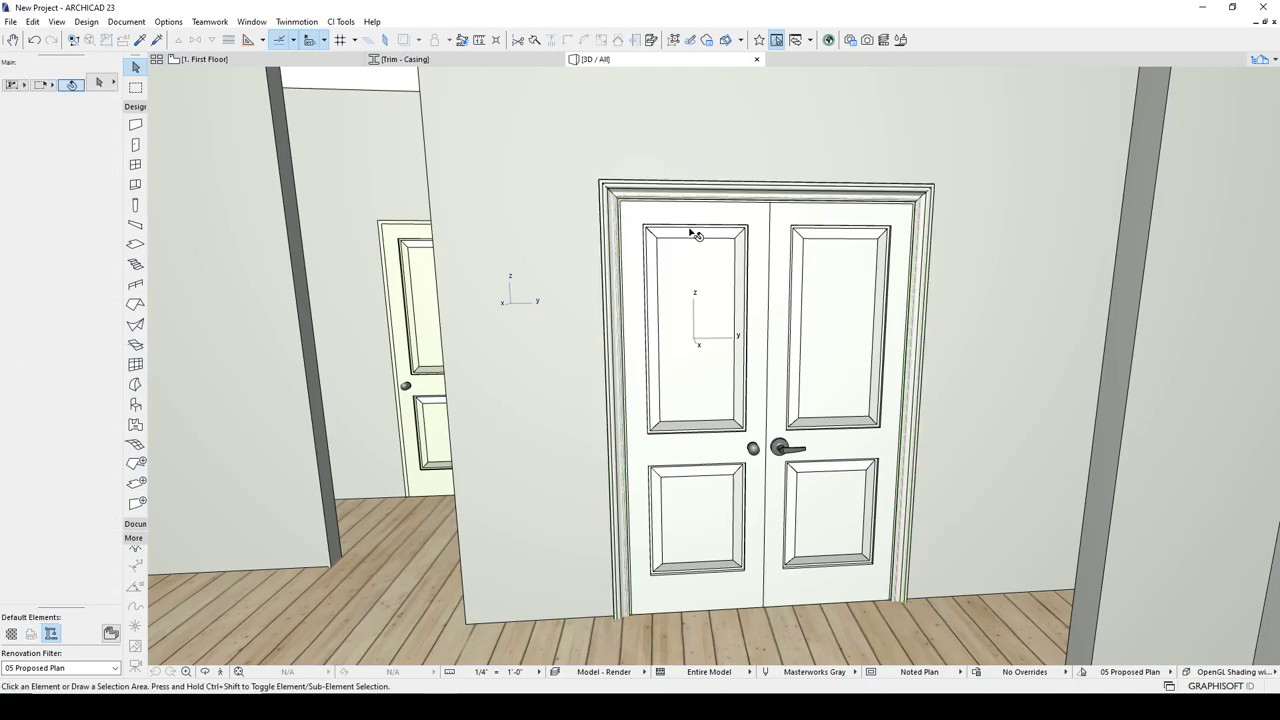
{"action": "middle_click_drag", "start_coordinate": [694, 237], "coordinate": [651, 217], "text": "shift"}
{"action": "scroll", "coordinate": [648, 214], "scroll_direction": "up", "scroll_amount": 3}
{"action": "scroll", "coordinate": [637, 198], "scroll_direction": "down", "scroll_amount": 1}
{"action": "left_click", "coordinate": [604, 193]}
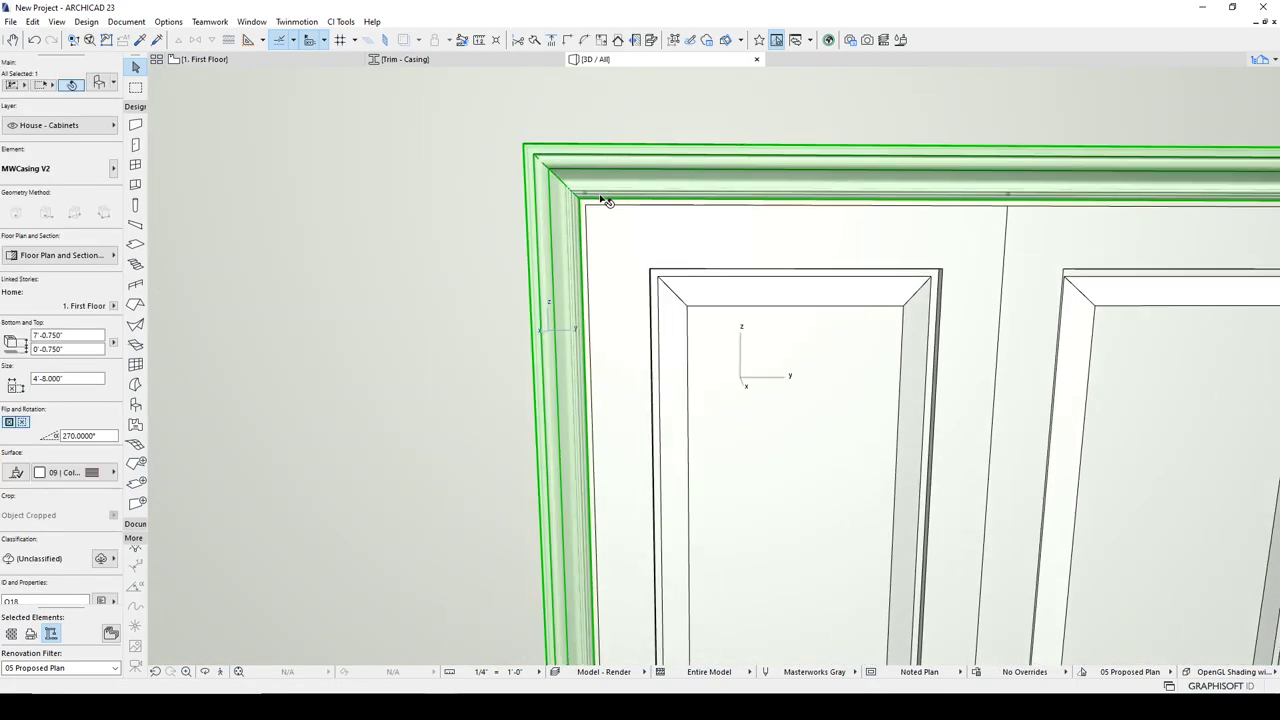
{"action": "scroll", "coordinate": [588, 197], "scroll_direction": "up", "scroll_amount": 5}
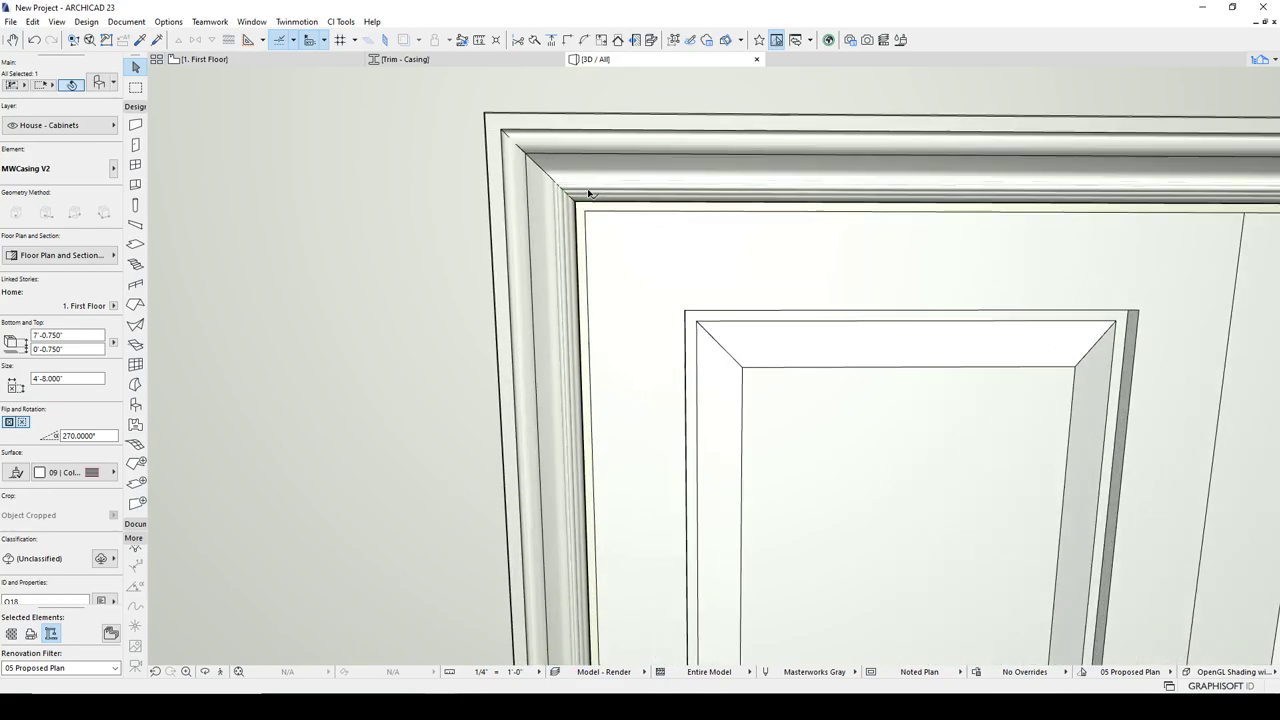
{"action": "left_click", "coordinate": [588, 195]}
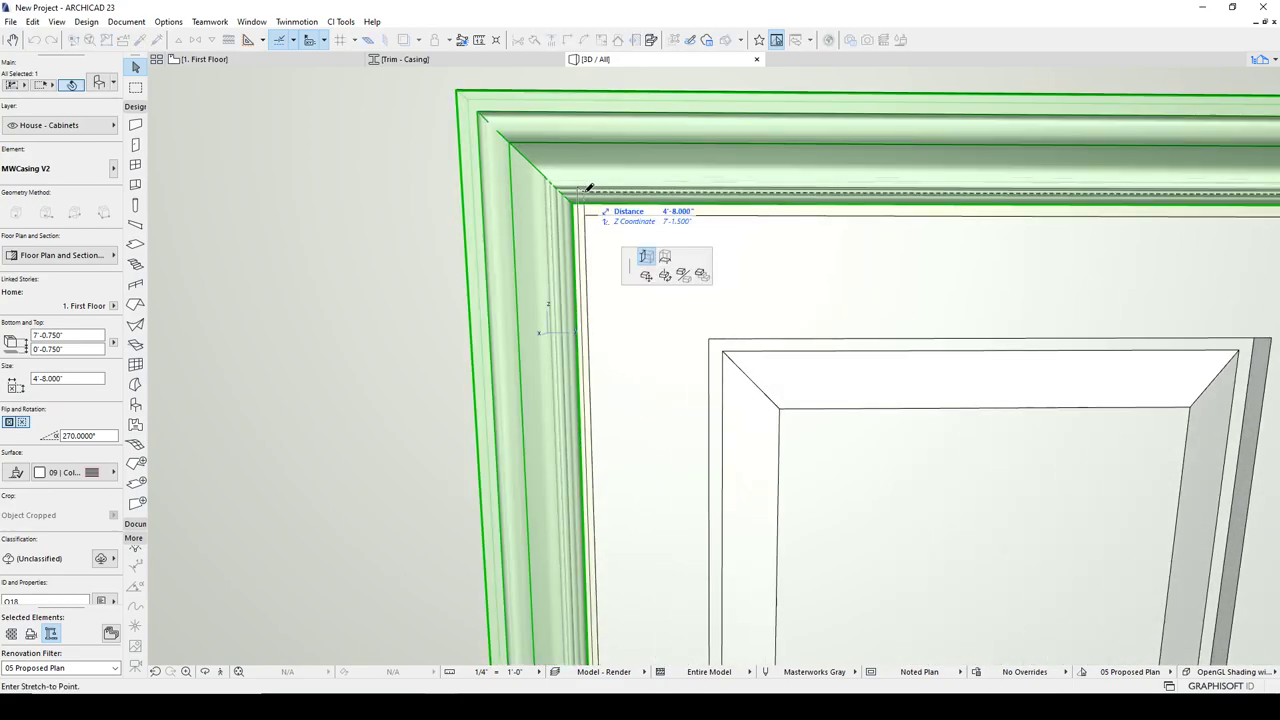
{"action": "key", "text": "Escape"}
{"action": "key", "text": "Escape"}
Compare the casing with the D04 door and set the casing's top elevation to 7'-0"
{"action": "left_click", "coordinate": [598, 224]}
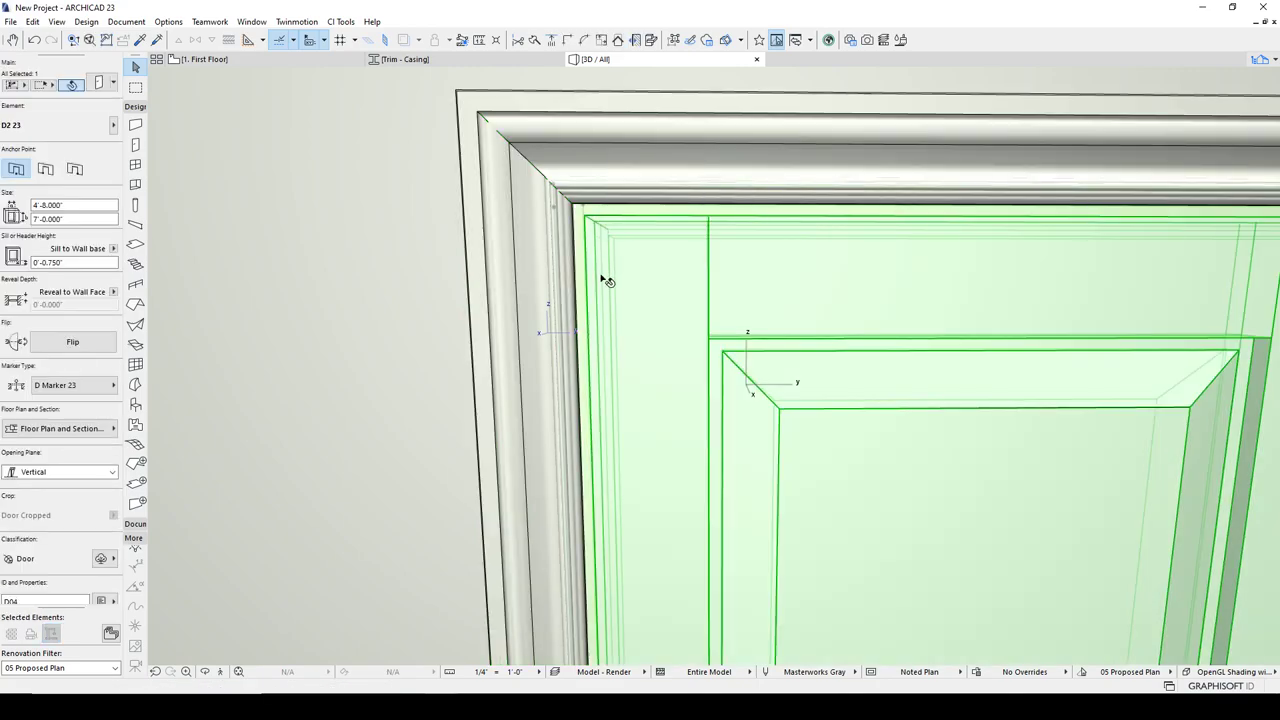
{"action": "left_click", "coordinate": [632, 161]}
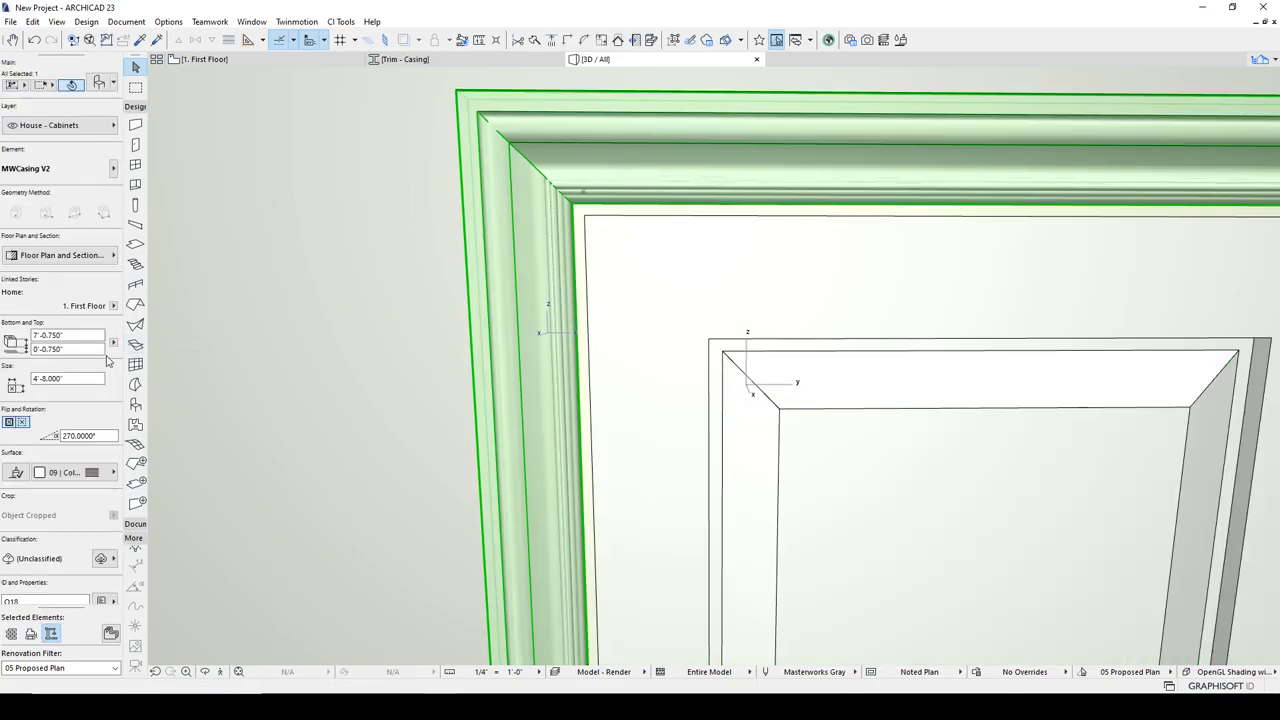
{"action": "left_click_drag", "start_coordinate": [81, 335], "coordinate": [25, 336]}
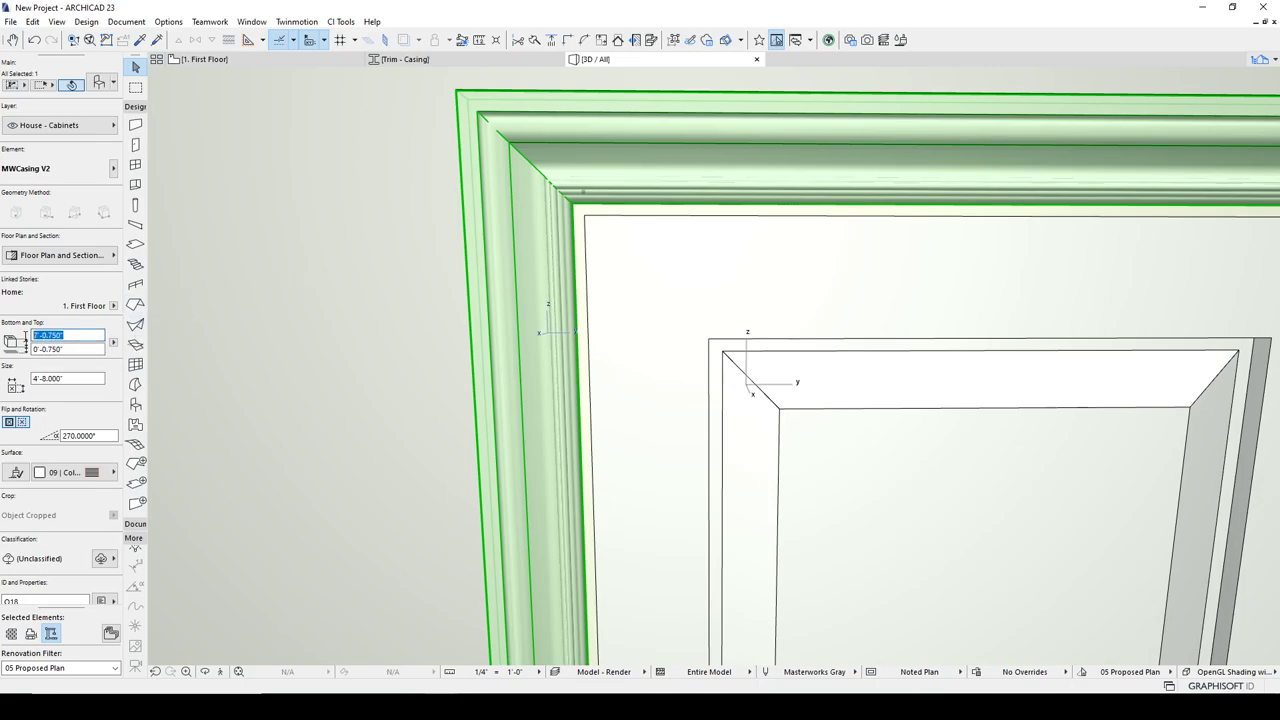
{"action": "left_click", "coordinate": [76, 378]}
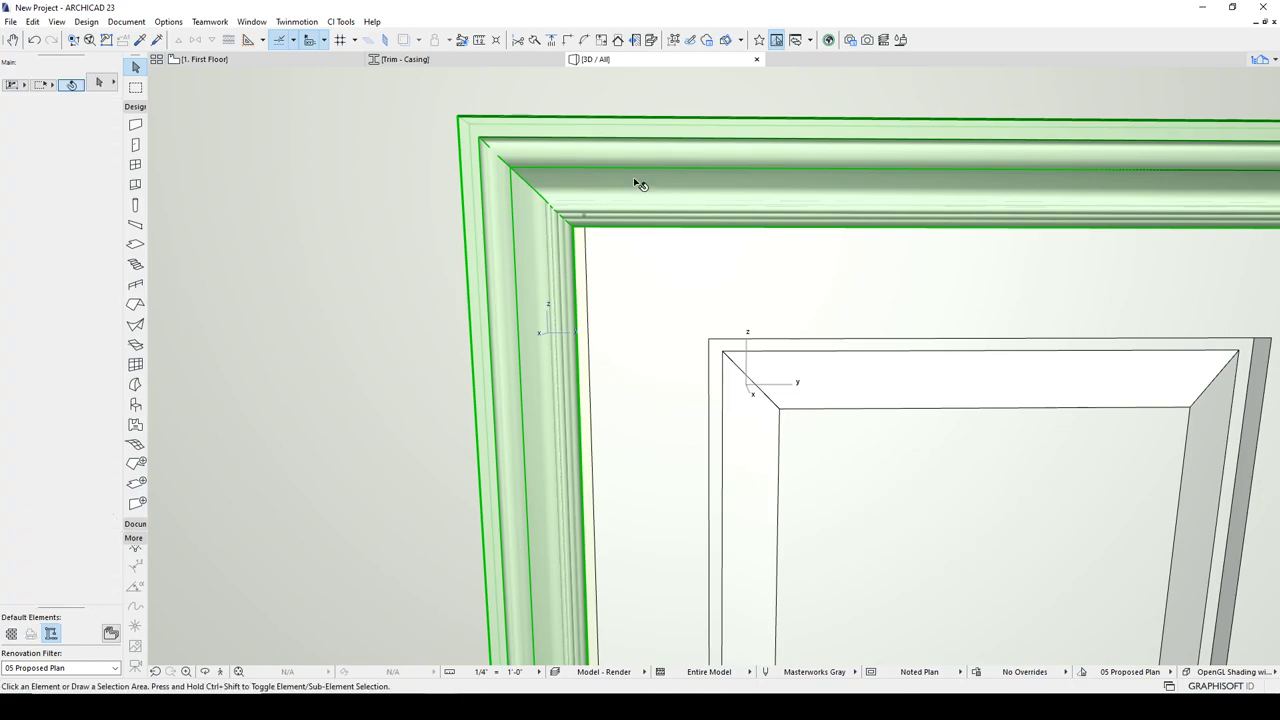
Set the casing's Door Header Offset to 0.375" in its object settings
{"action": "left_click", "coordinate": [96, 85]}
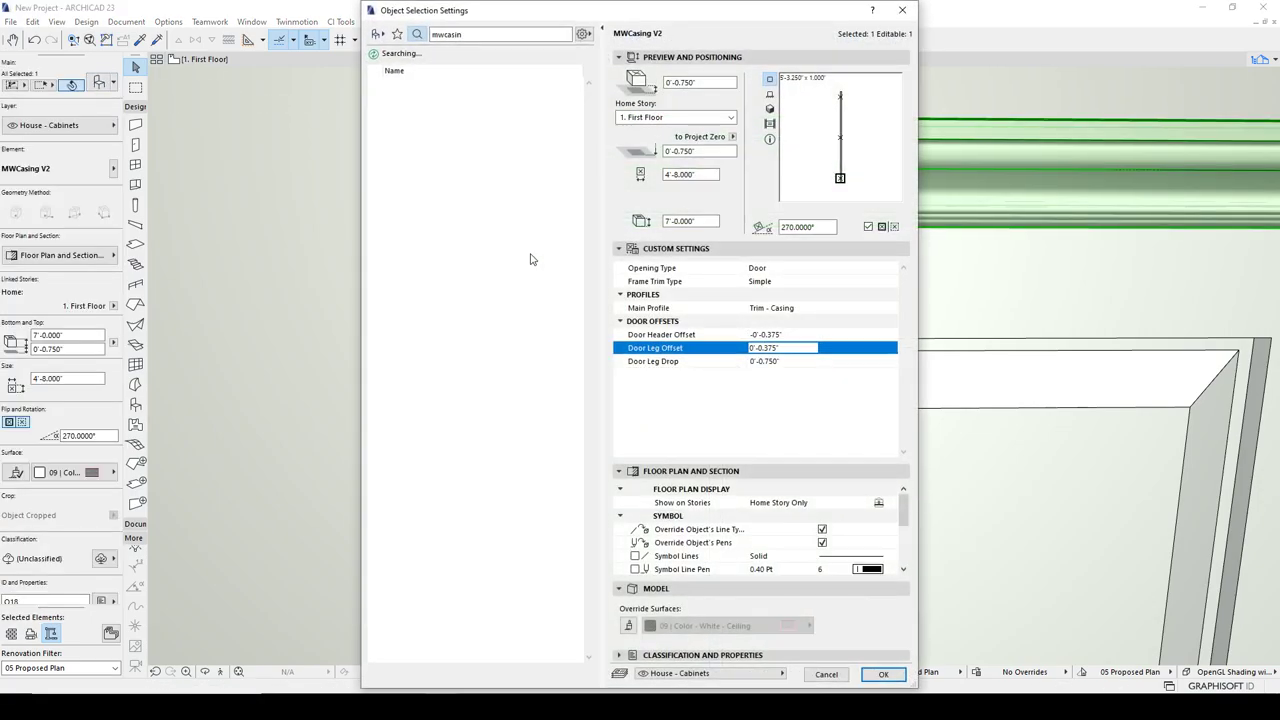
{"action": "left_click", "coordinate": [788, 336]}
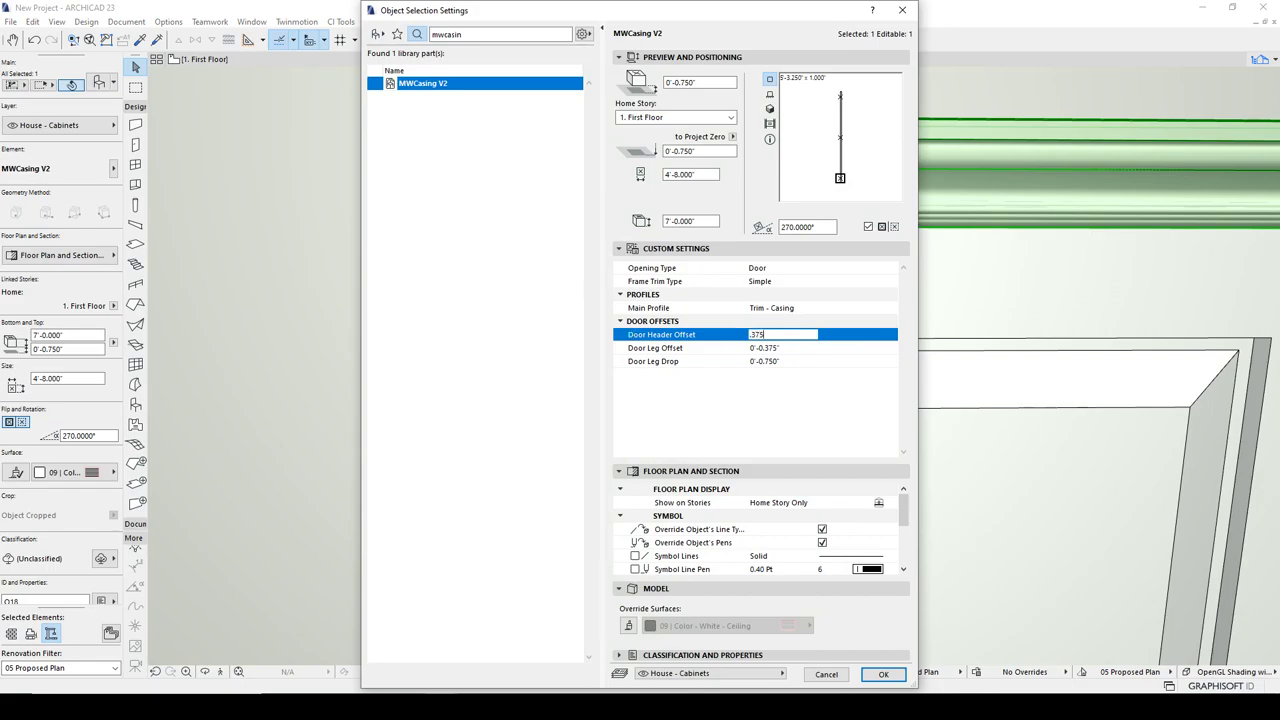
{"action": "key", "text": "Return"}
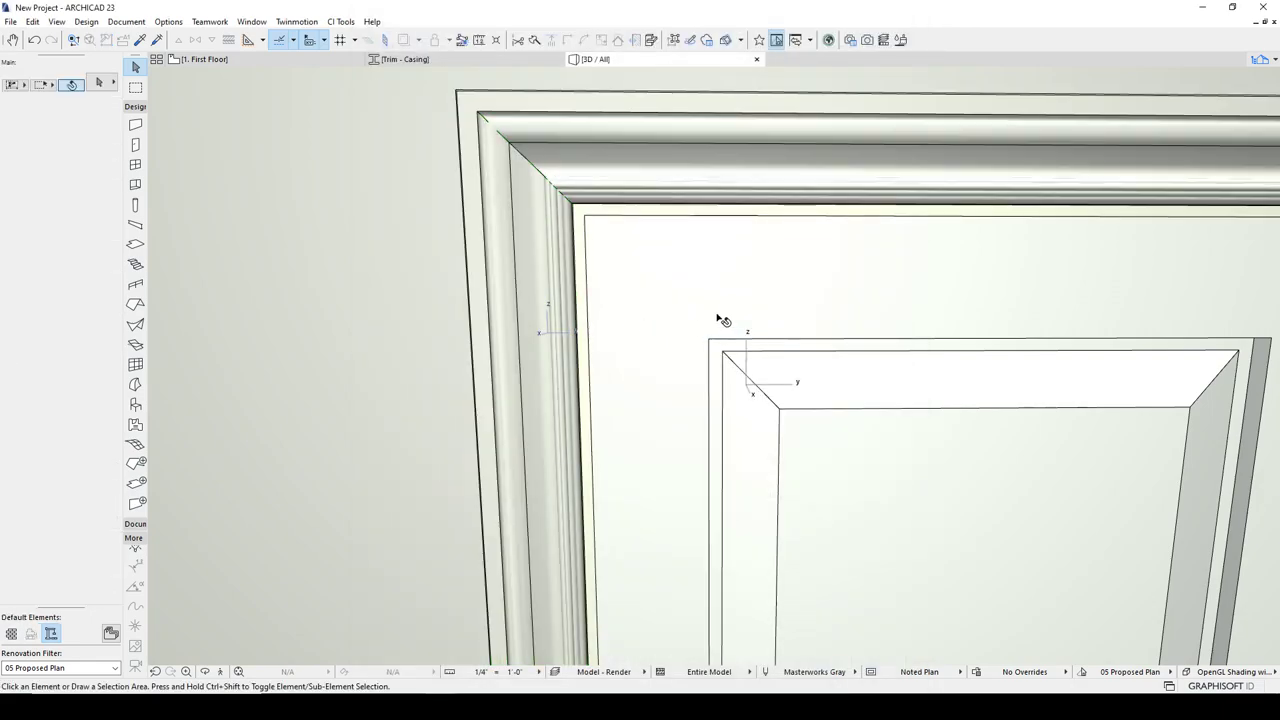
{"action": "scroll", "coordinate": [723, 320], "scroll_direction": "up", "scroll_amount": 5}
{"action": "scroll", "coordinate": [630, 298], "scroll_direction": "down", "scroll_amount": 2}
{"action": "scroll", "coordinate": [669, 331], "scroll_direction": "down", "scroll_amount": 3}
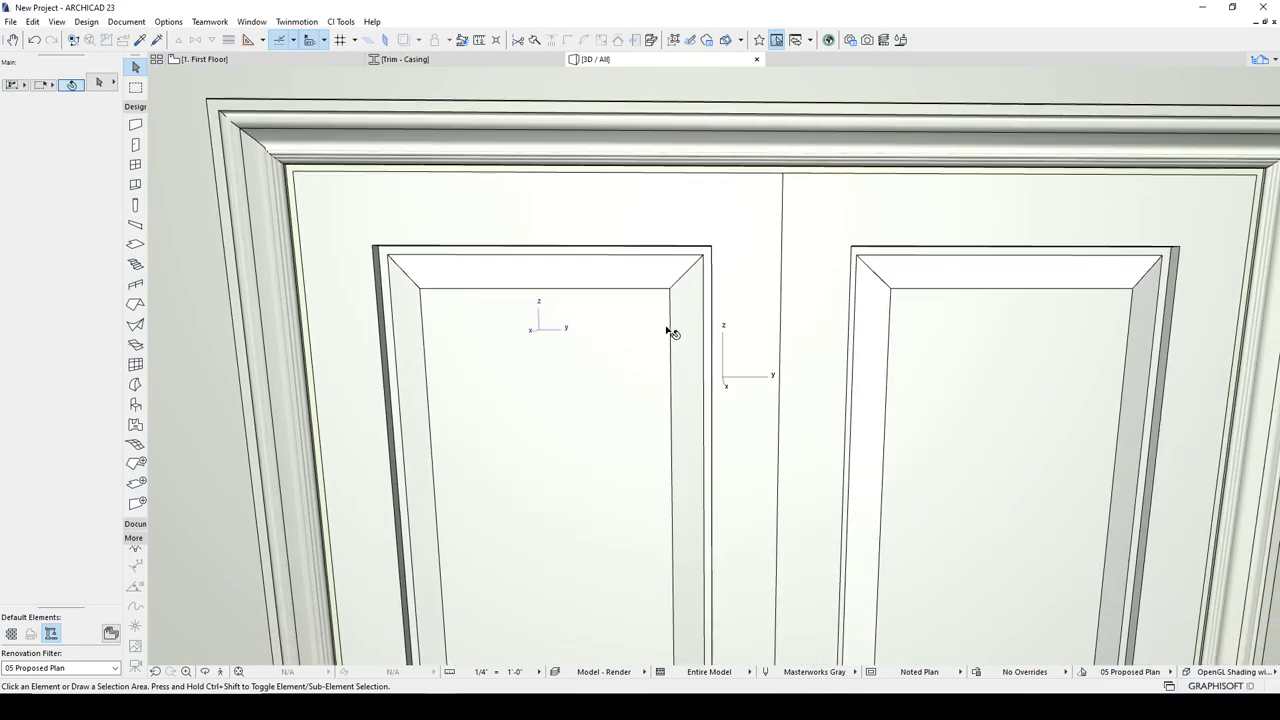
Compare the size and elevation settings of the casing and the D04 door, and examine the fit at the header and floor
{"action": "left_click", "coordinate": [778, 203]}
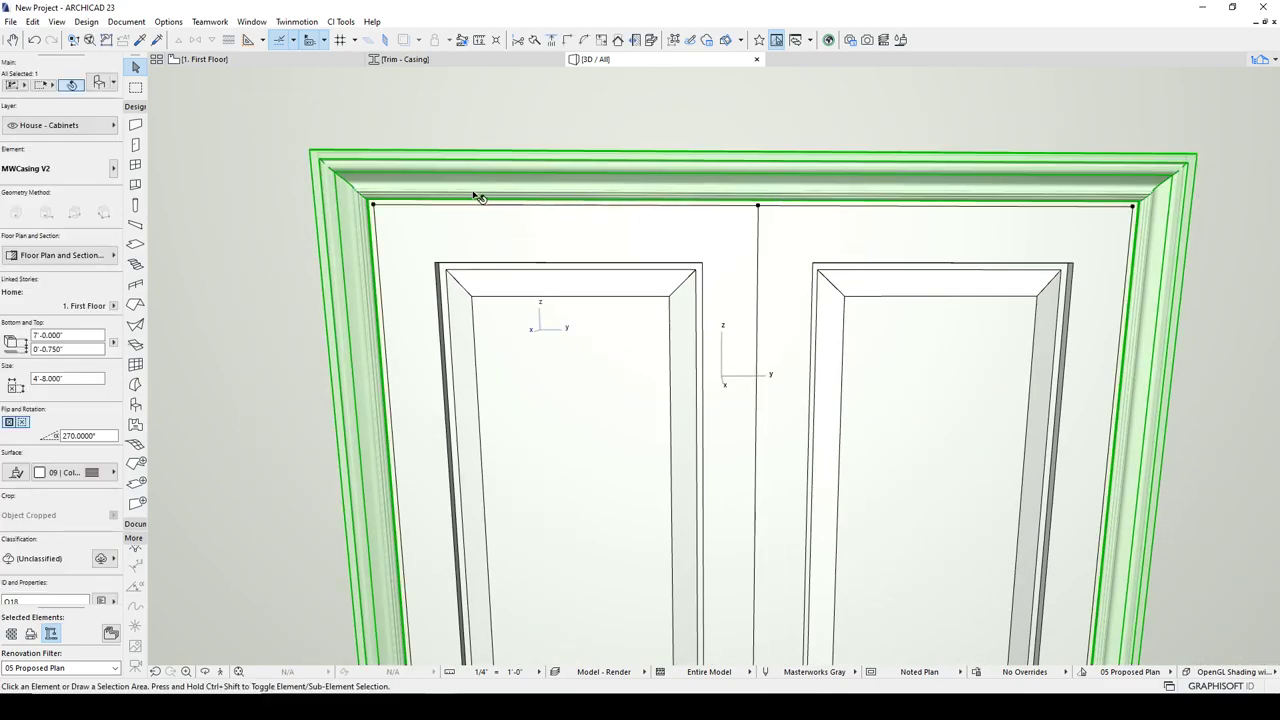
{"action": "key", "text": "Escape"}
{"action": "left_click", "coordinate": [398, 192]}
{"action": "left_click", "coordinate": [440, 243]}
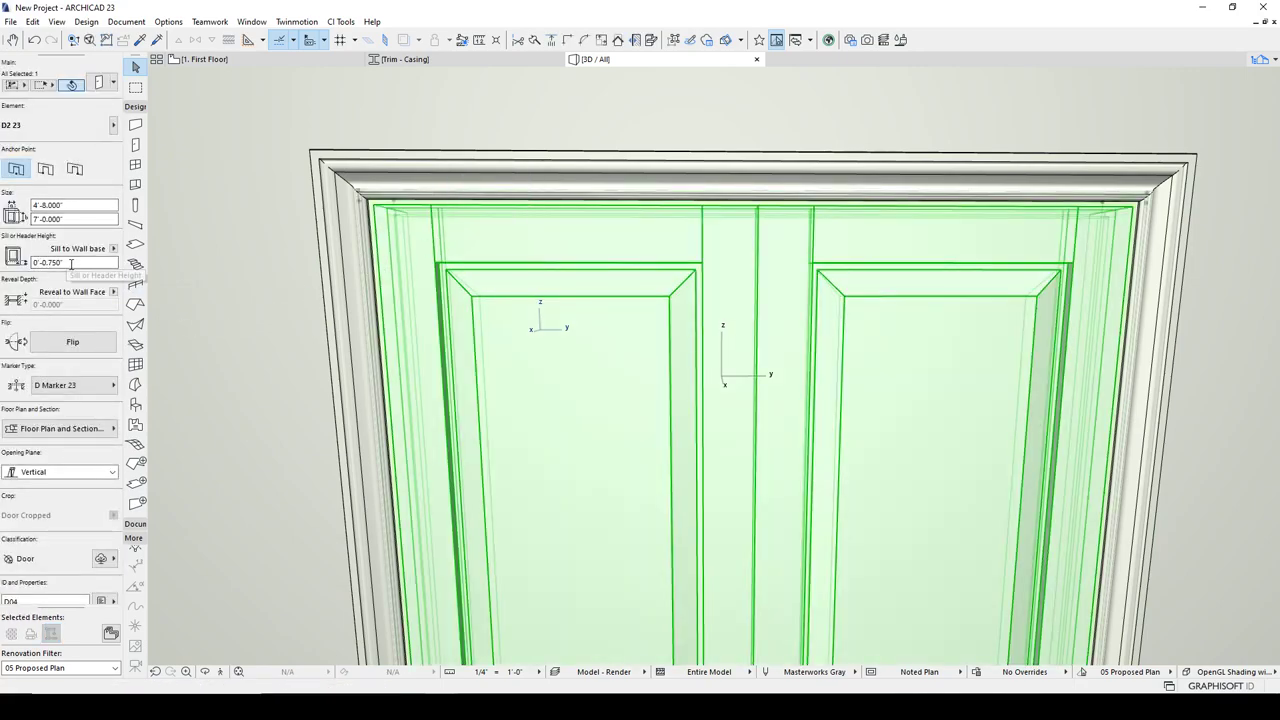
{"action": "left_click", "coordinate": [331, 221]}
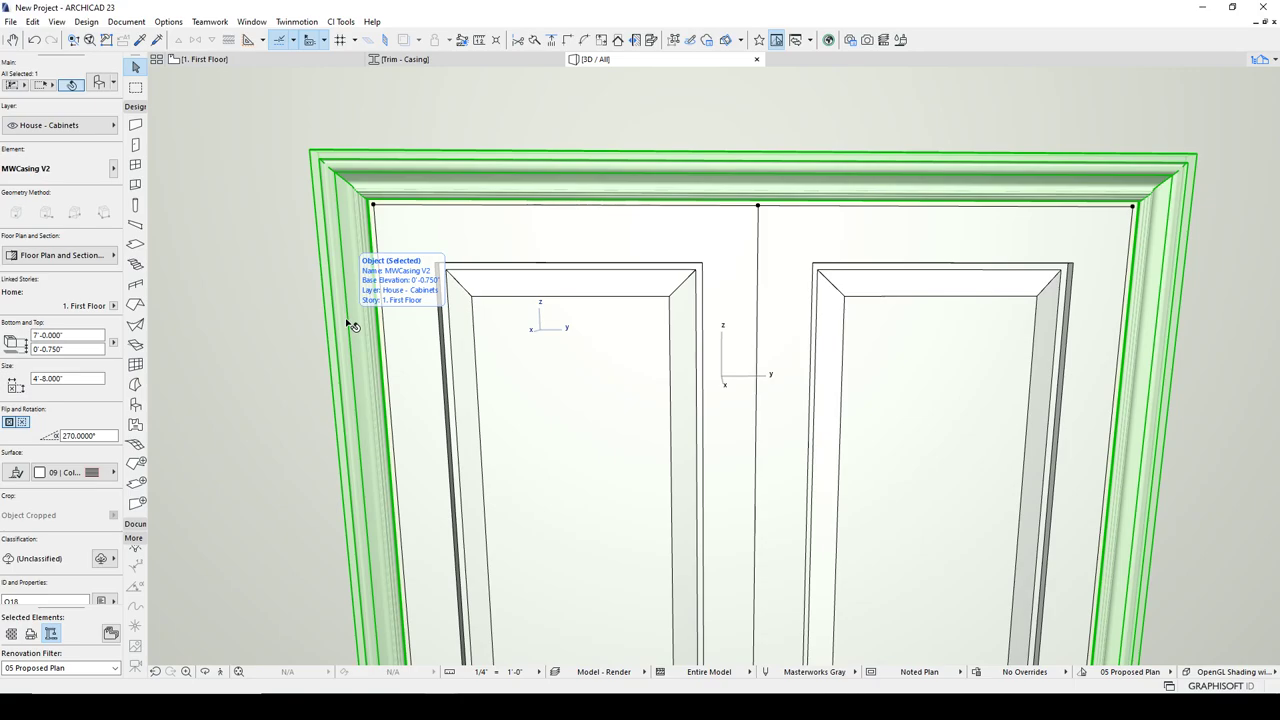
{"action": "scroll", "coordinate": [420, 294], "scroll_direction": "down", "scroll_amount": 5}
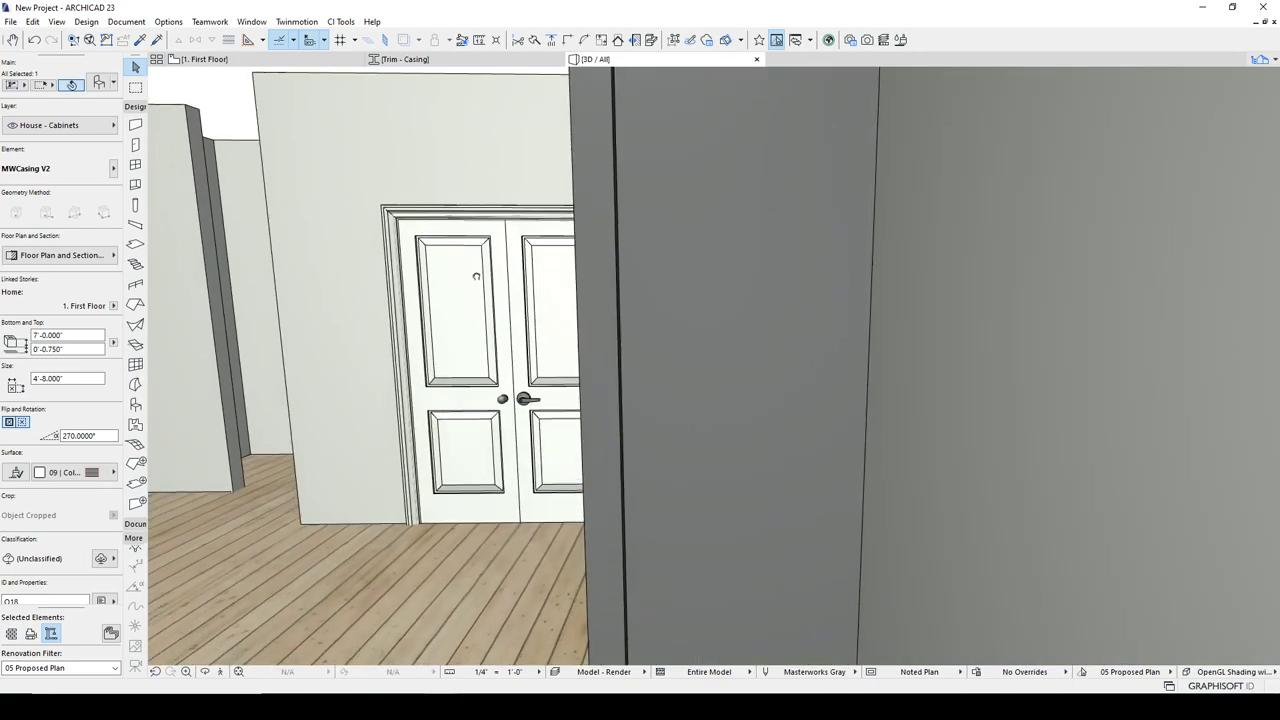
{"action": "scroll", "coordinate": [418, 500], "scroll_direction": "up", "scroll_amount": 10}
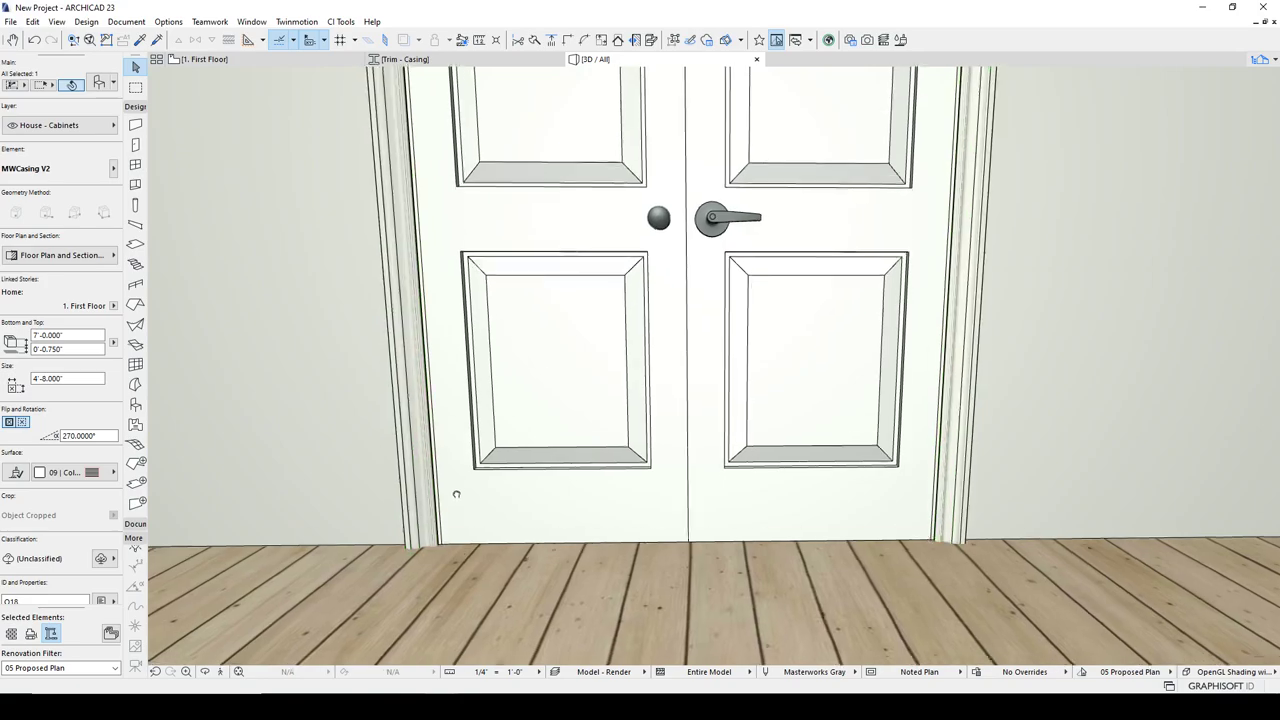
{"action": "scroll", "coordinate": [418, 455], "scroll_direction": "down", "scroll_amount": 5}
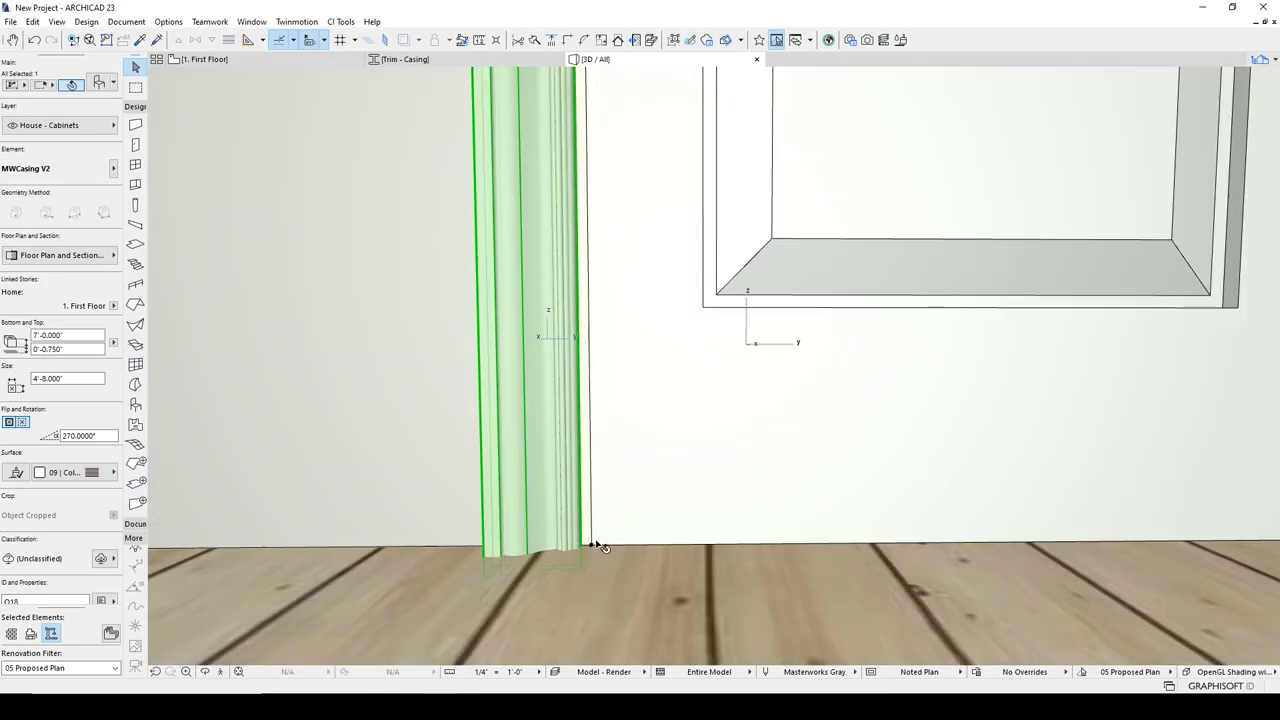
{"action": "scroll", "coordinate": [650, 545], "scroll_direction": "down", "scroll_amount": 2}
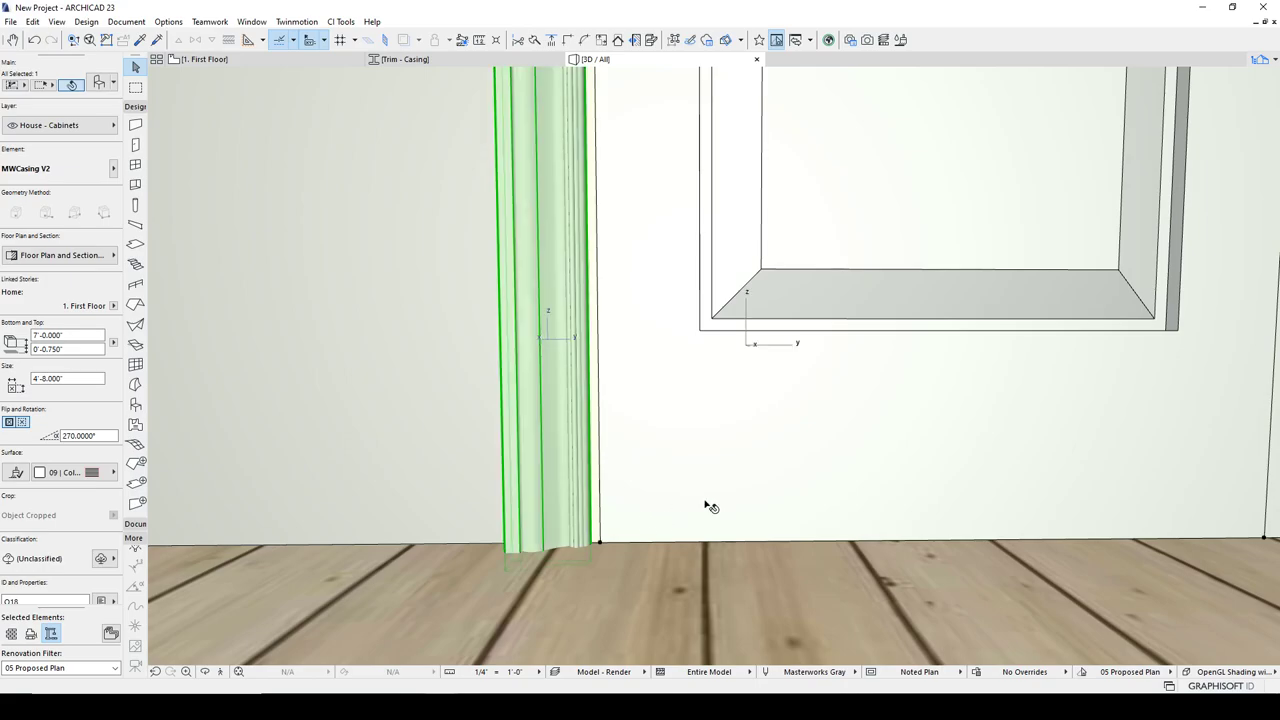
Set the casing's Door Leg Drop to 0 and check its base against the floor in 3D
{"action": "double_click", "coordinate": [512, 329]}
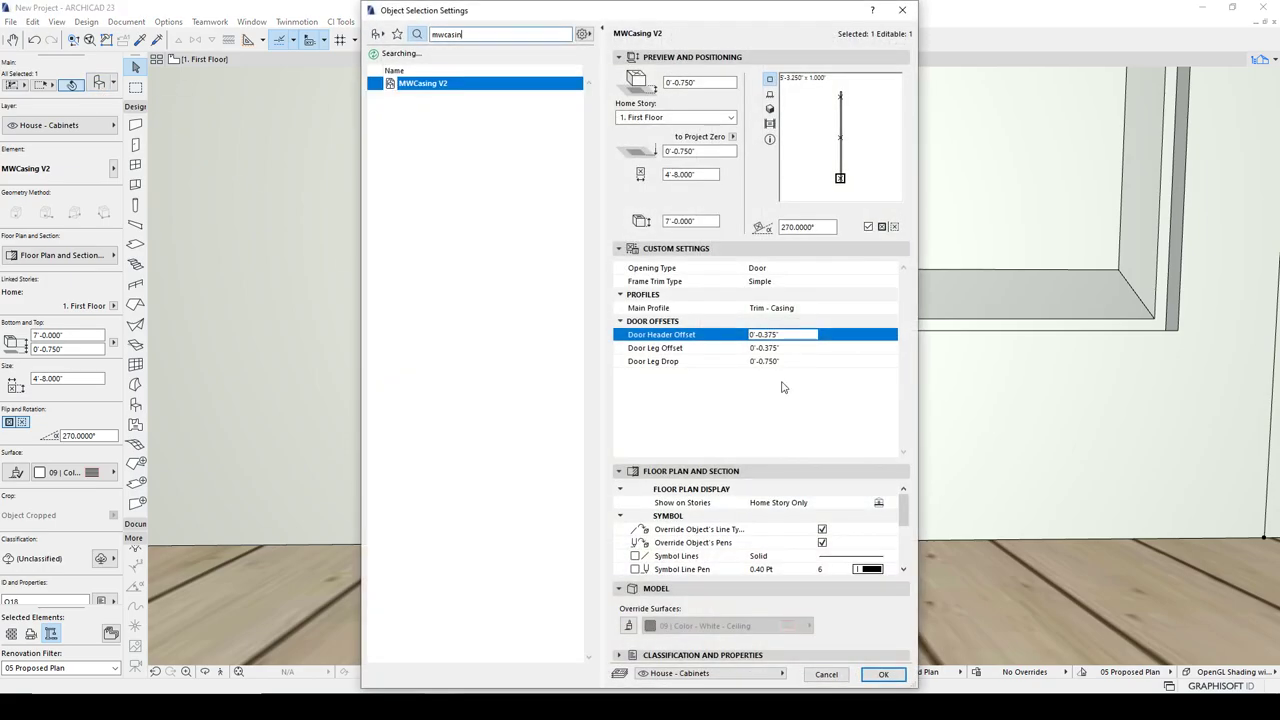
{"action": "left_click", "coordinate": [797, 361]}
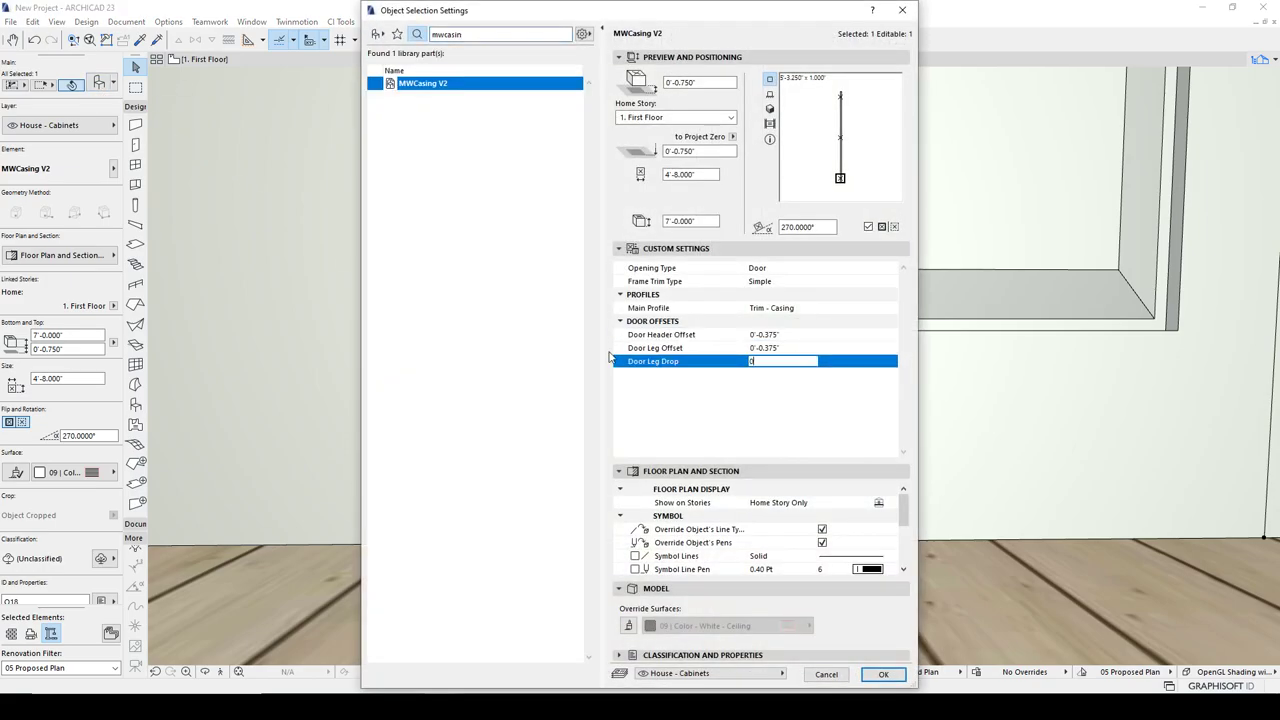
{"action": "key", "text": "Return"}
{"action": "middle_click_drag", "start_coordinate": [612, 495], "coordinate": [645, 503], "text": "shift"}
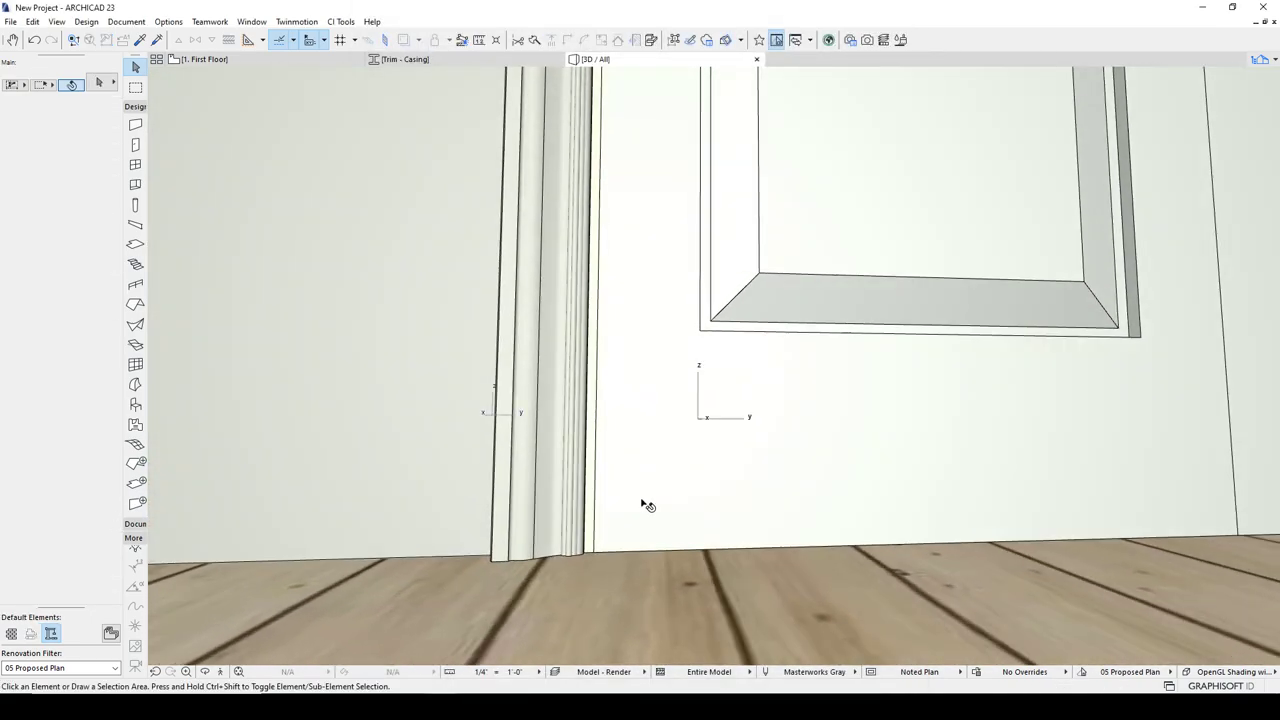
{"action": "scroll", "coordinate": [642, 510], "scroll_direction": "down", "scroll_amount": 6}
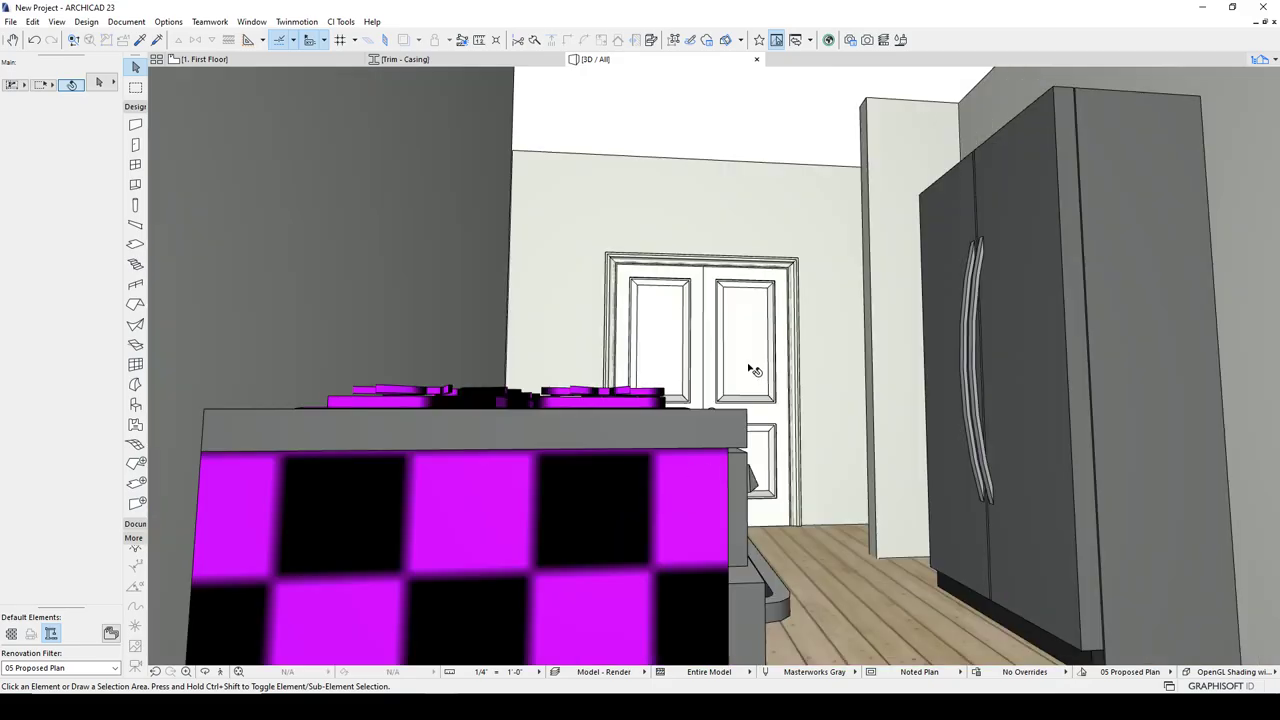
{"action": "middle_click_drag", "start_coordinate": [508, 420], "coordinate": [697, 331], "text": "shift"}
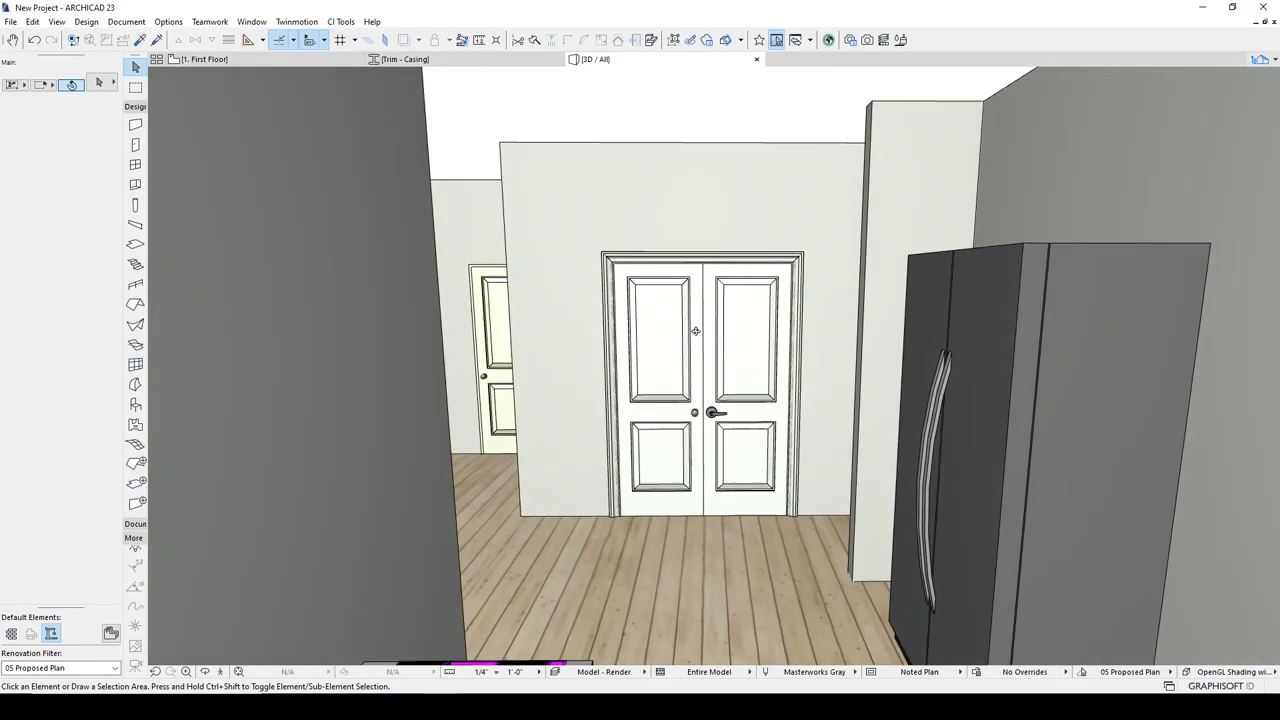
{"action": "scroll", "coordinate": [706, 330], "scroll_direction": "up", "scroll_amount": 4}
In the First Floor plan, rotate a copy of the D04 casing by 180° into the room behind the doors
{"action": "key", "text": "F2"}
{"action": "scroll", "coordinate": [628, 349], "scroll_direction": "down", "scroll_amount": 10}
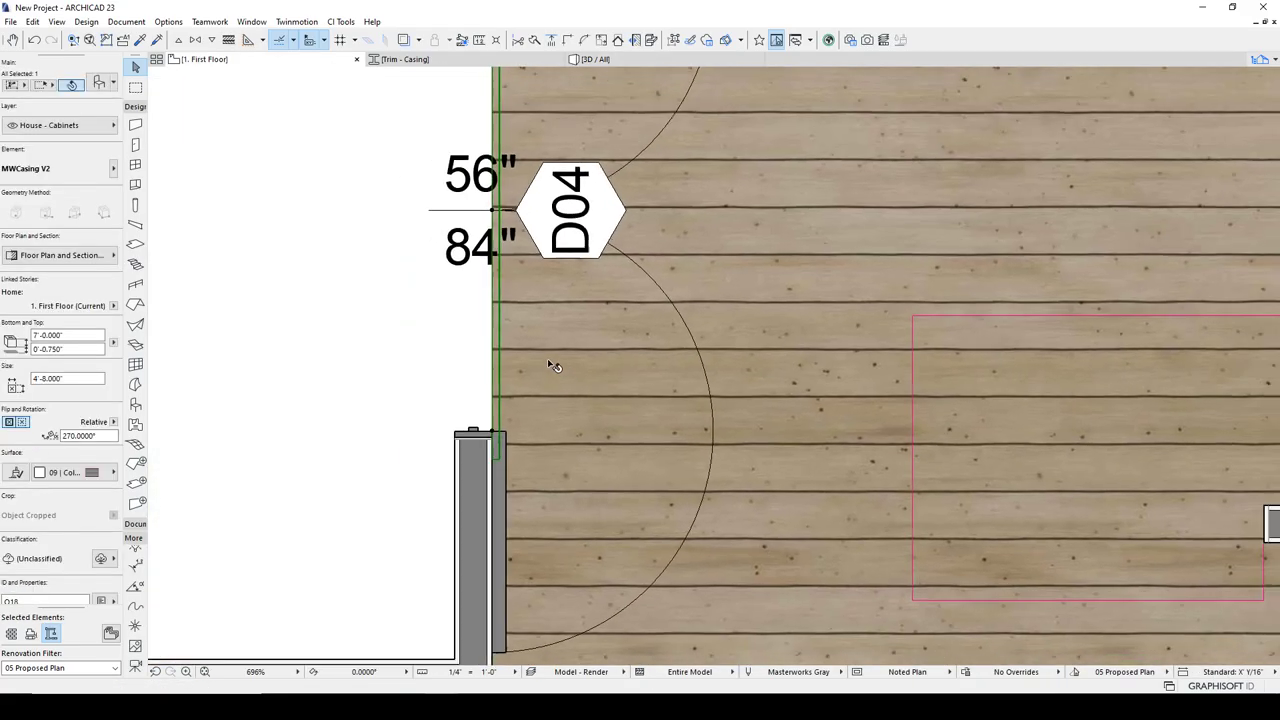
{"action": "key", "text": "Escape"}
{"action": "left_click", "coordinate": [500, 284]}
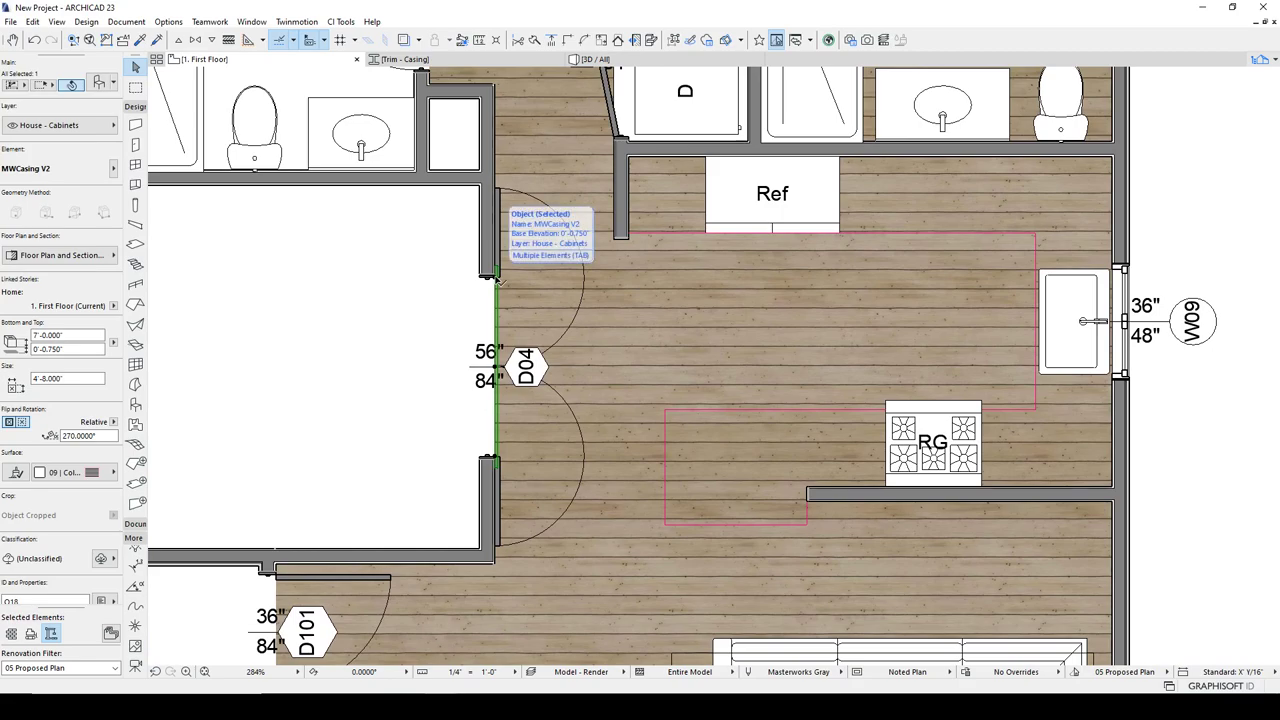
{"action": "key", "text": "ctrl+shift+e"}
{"action": "left_click", "coordinate": [450, 338]}
{"action": "left_click", "coordinate": [455, 268]}
{"action": "left_click", "coordinate": [457, 530]}
Move the copied casing from its upper hotspot onto the room-side corner of the D04 door's upper jamb
{"action": "scroll", "coordinate": [434, 237], "scroll_direction": "up", "scroll_amount": 5}
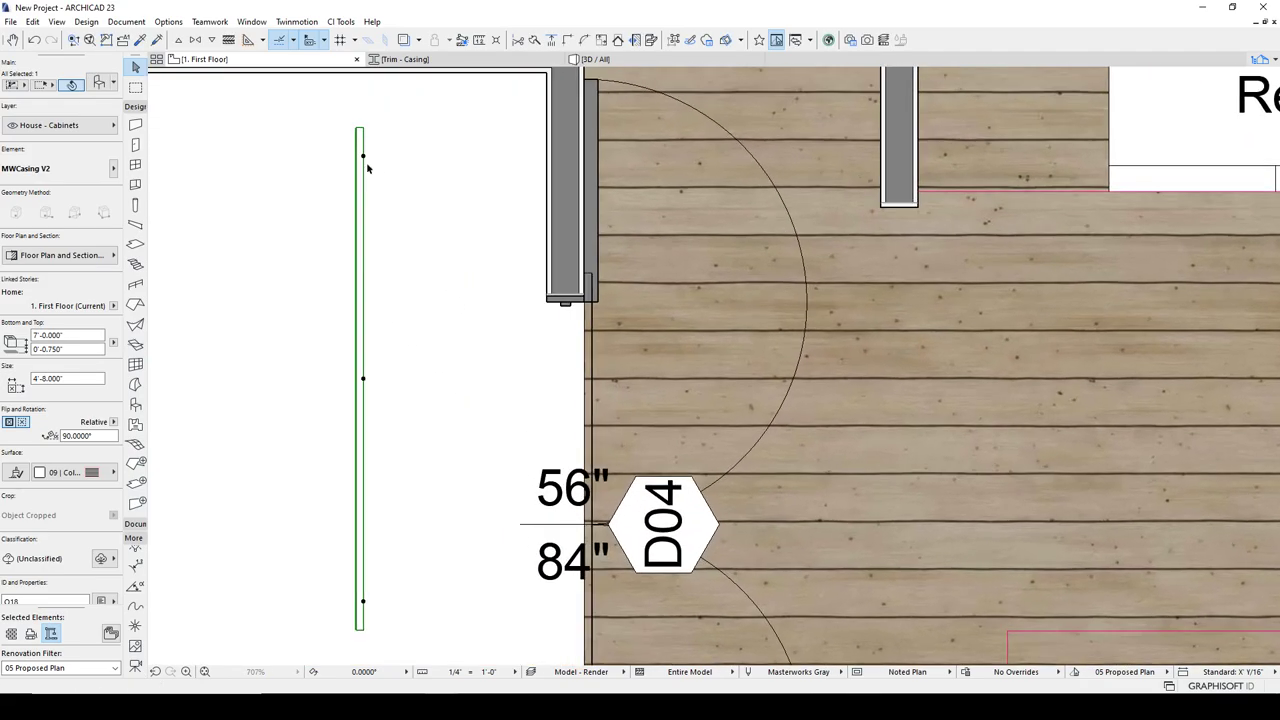
{"action": "key", "text": "ctrl+d"}
{"action": "left_click", "coordinate": [363, 156]}
{"action": "scroll", "coordinate": [546, 262], "scroll_direction": "up", "scroll_amount": 4}
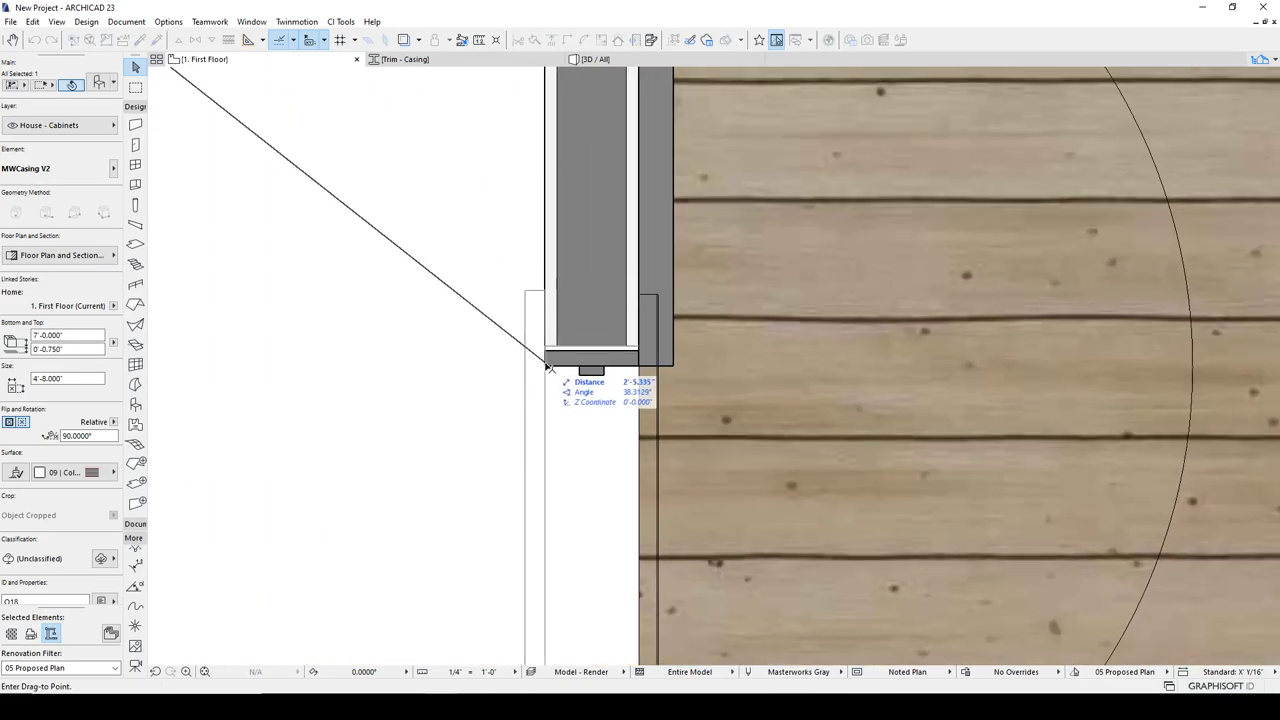
{"action": "left_click", "coordinate": [546, 353]}
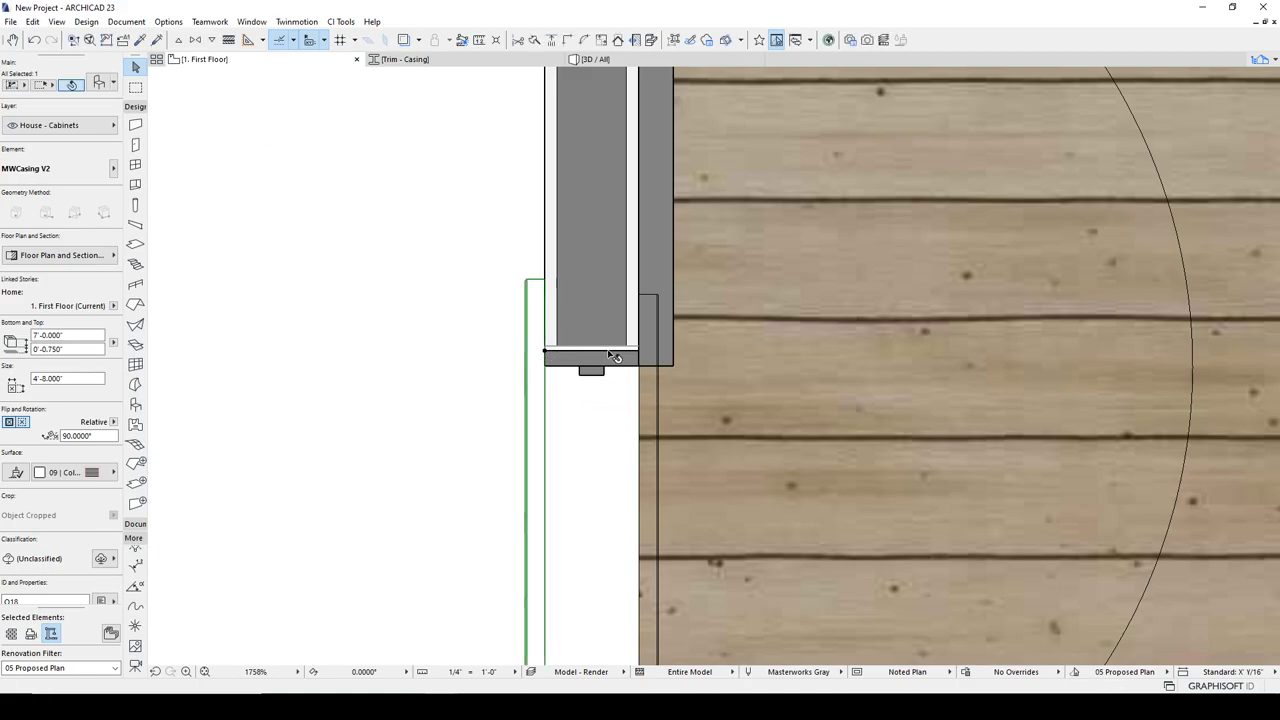
Examine how the copied casing's end lines up with the D04 door's upper jamb and the existing casing
{"action": "key", "text": "Escape"}
{"action": "left_click", "coordinate": [659, 299]}
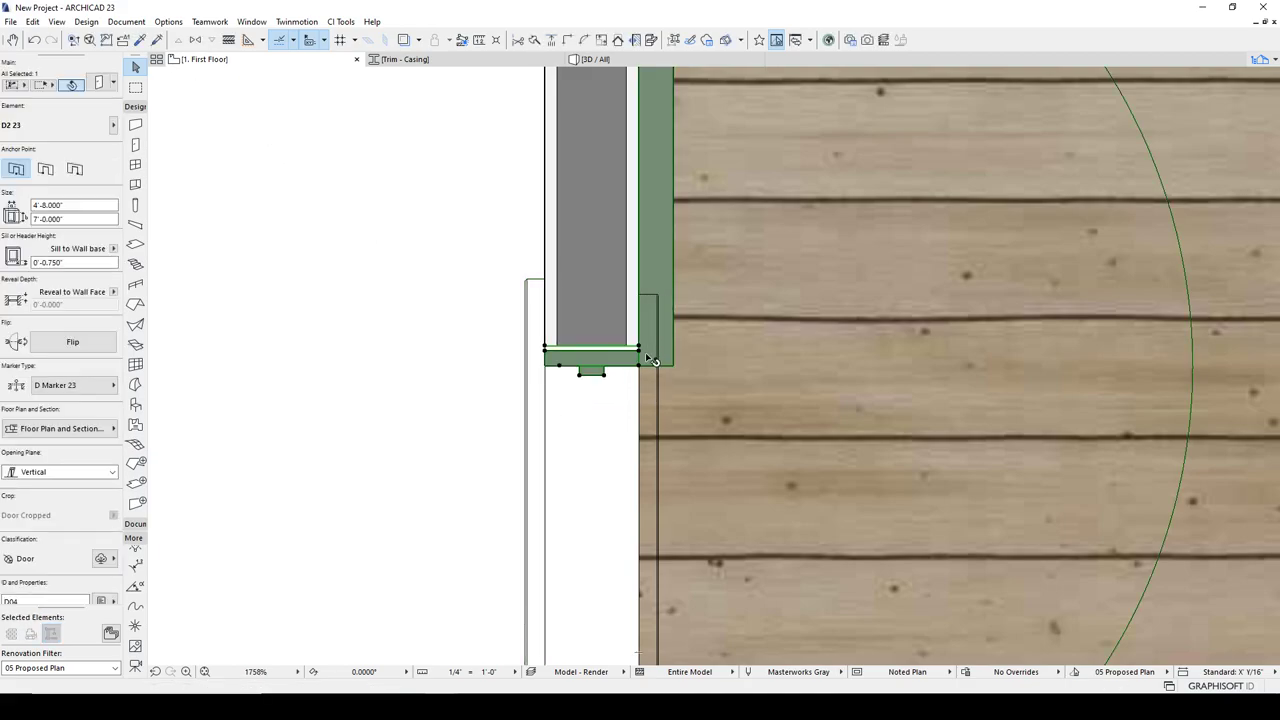
{"action": "key", "text": "Escape"}
{"action": "left_click", "coordinate": [548, 287]}
{"action": "key", "text": "Escape"}
{"action": "left_click", "coordinate": [549, 360]}
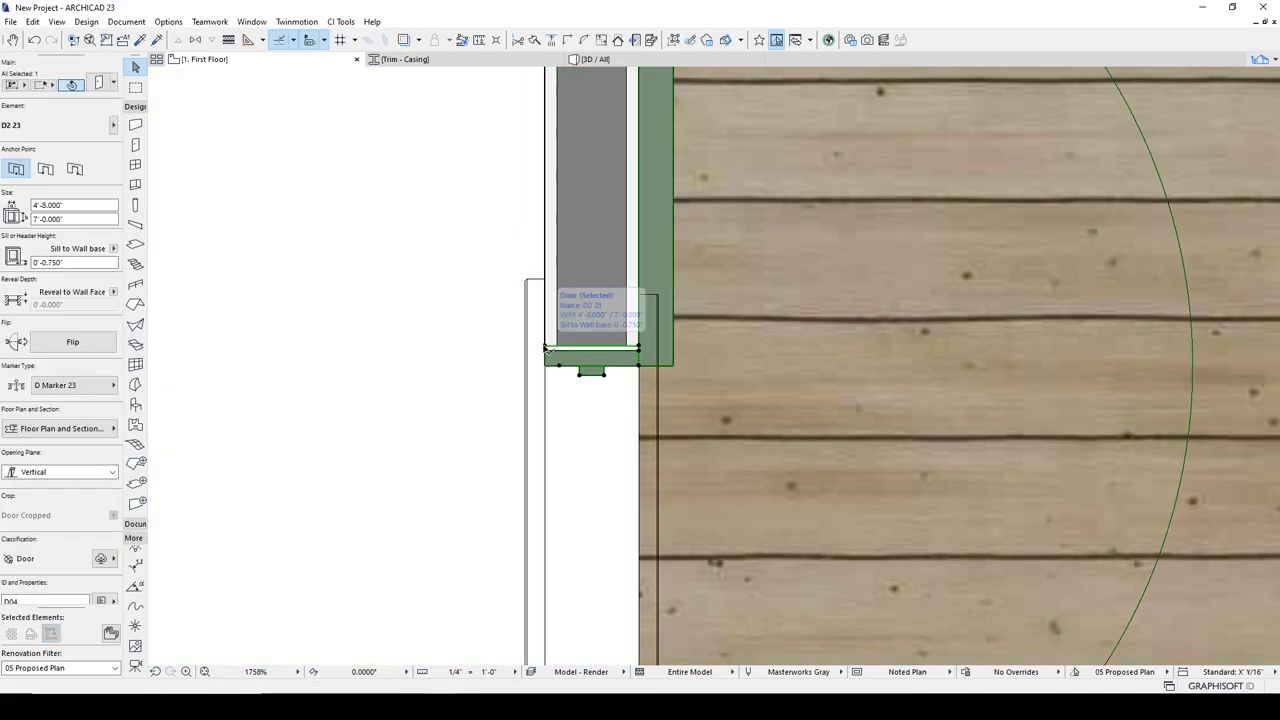
{"action": "left_click", "coordinate": [549, 271]}
{"action": "left_click", "coordinate": [540, 378]}
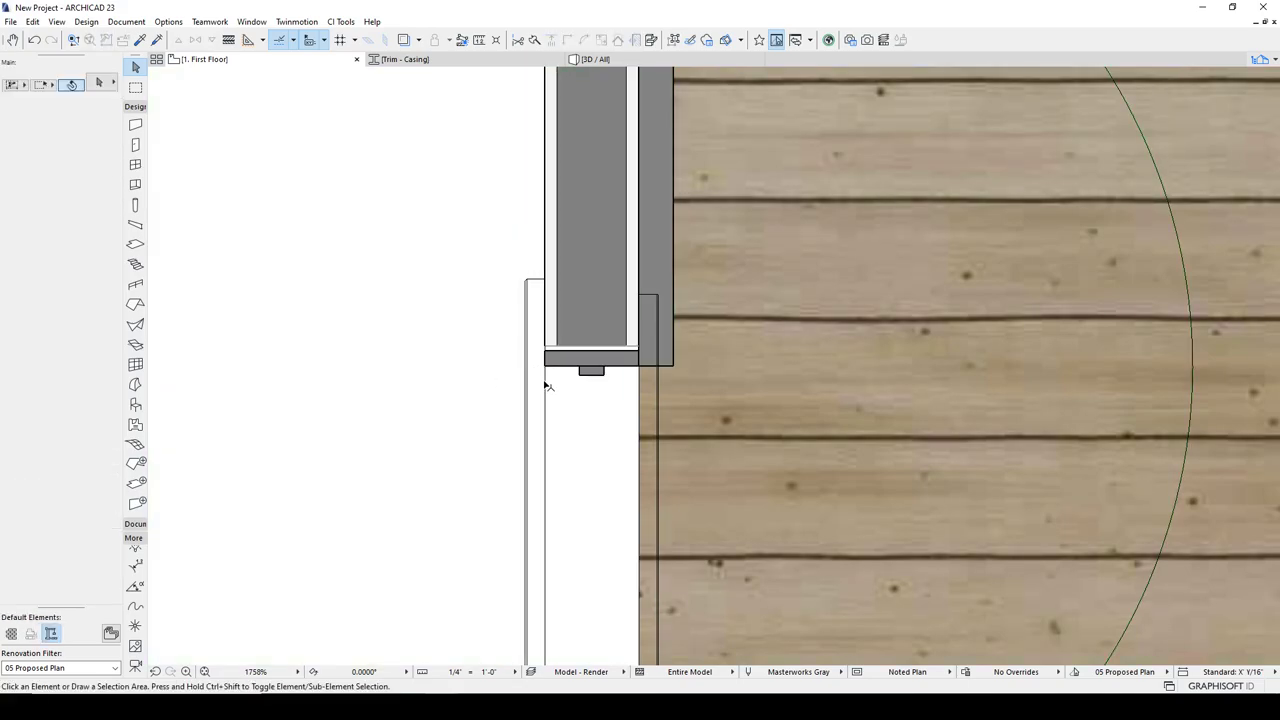
Select the copied casing and move it along the wall to line up with the D04 door opening
{"action": "scroll", "coordinate": [537, 412], "scroll_direction": "down", "scroll_amount": 3}
{"action": "left_click_drag", "start_coordinate": [537, 308], "coordinate": [466, 531]}
{"action": "scroll", "coordinate": [460, 349], "scroll_direction": "down", "scroll_amount": 5}
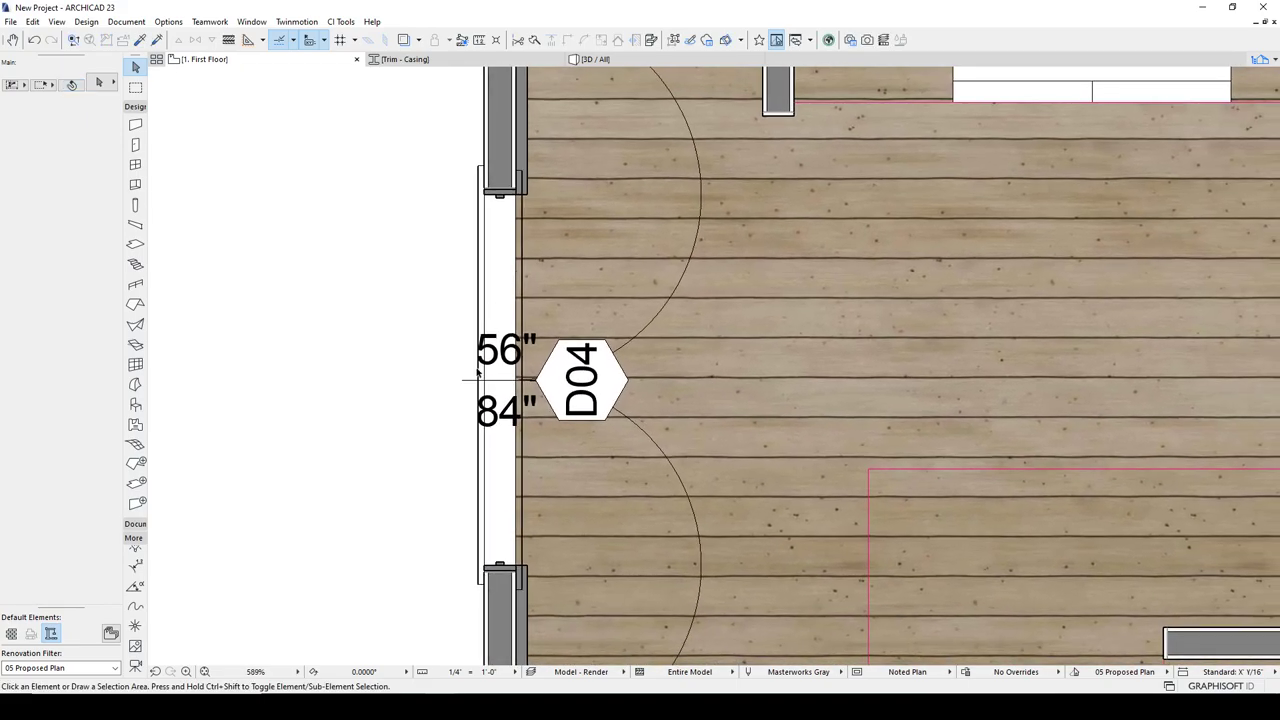
{"action": "left_click", "coordinate": [505, 456]}
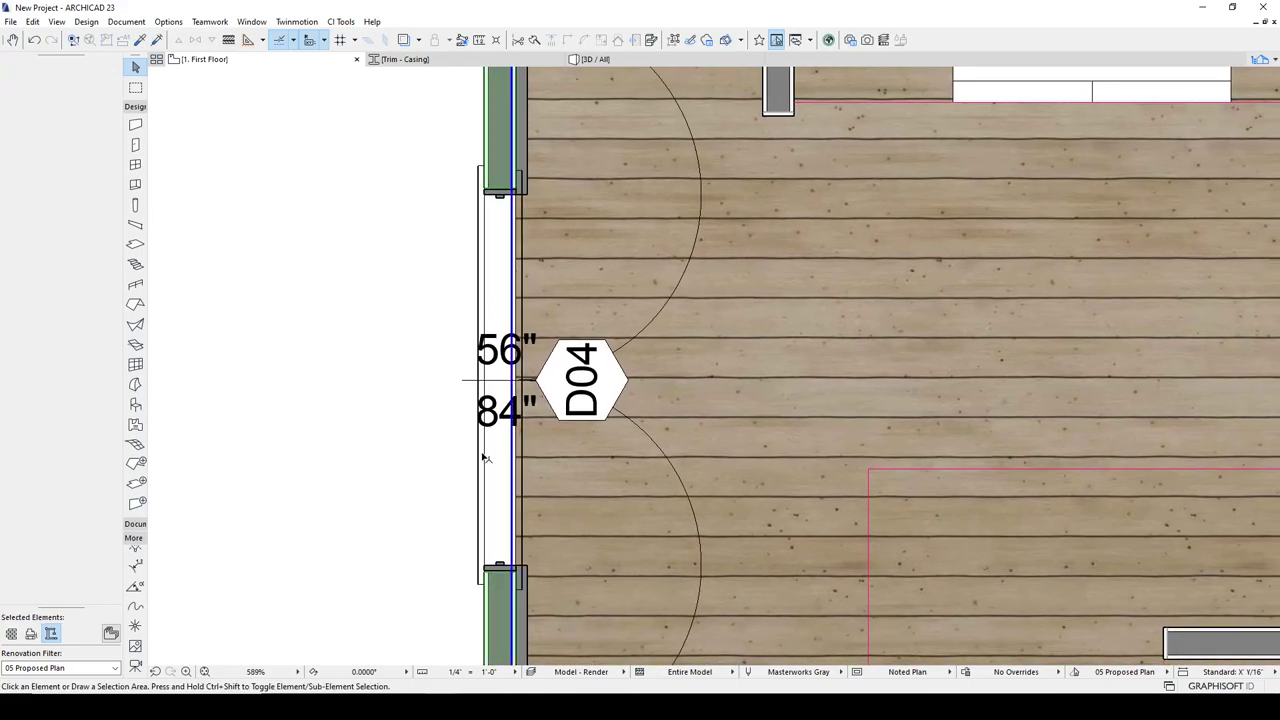
{"action": "left_click", "coordinate": [489, 382]}
{"action": "scroll", "coordinate": [491, 215], "scroll_direction": "up", "scroll_amount": 5}
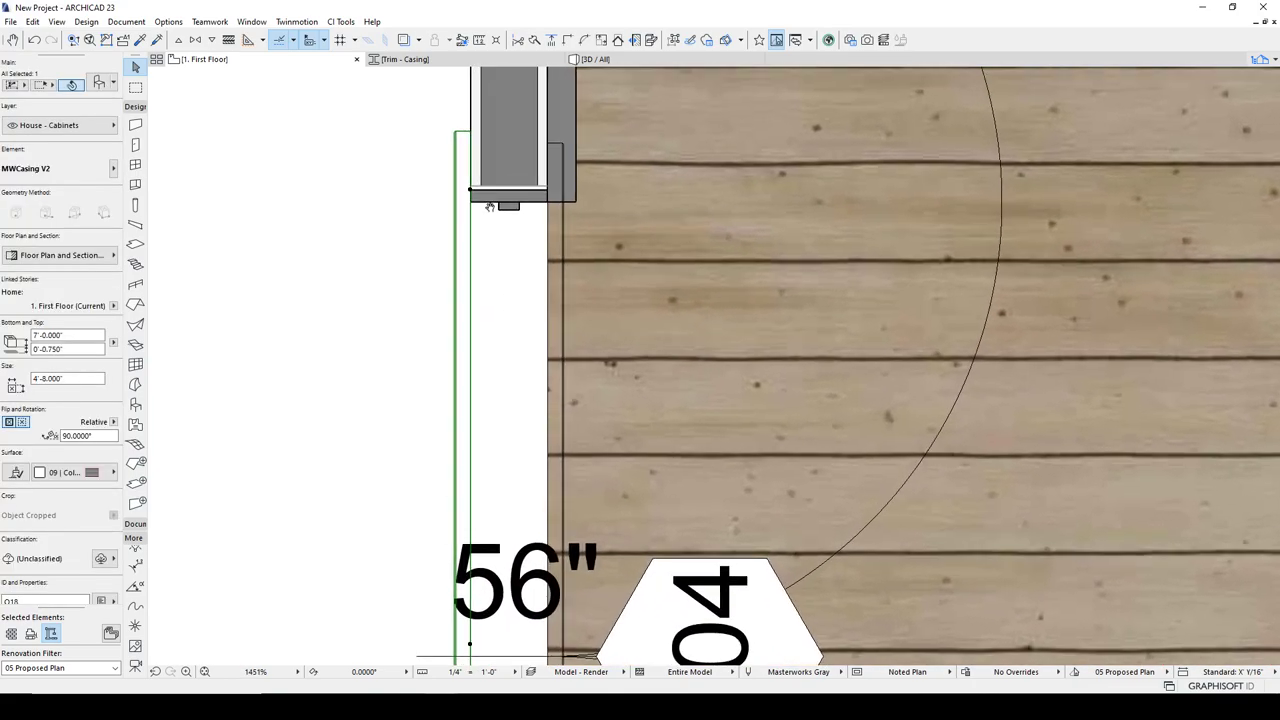
{"action": "scroll", "coordinate": [491, 210], "scroll_direction": "up", "scroll_amount": 4}
{"action": "left_click", "coordinate": [458, 212]}
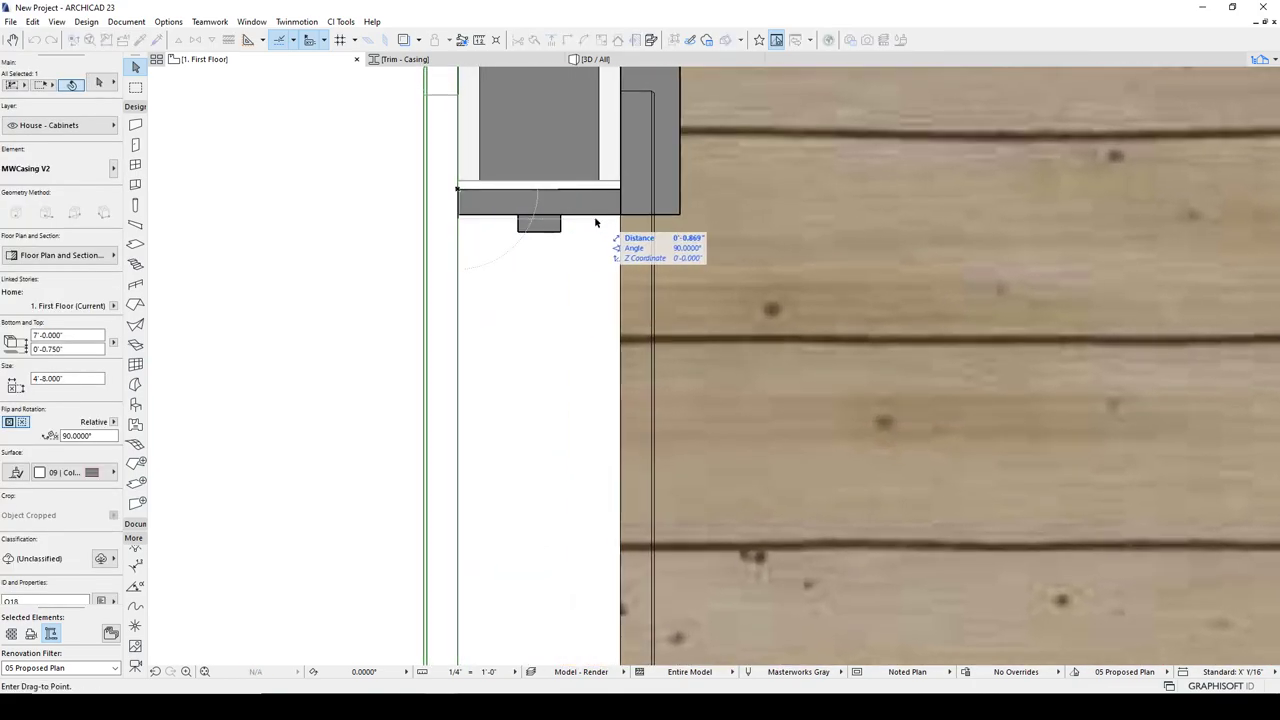
{"action": "left_click", "coordinate": [622, 214]}
{"action": "scroll", "coordinate": [623, 216], "scroll_direction": "down", "scroll_amount": 11}
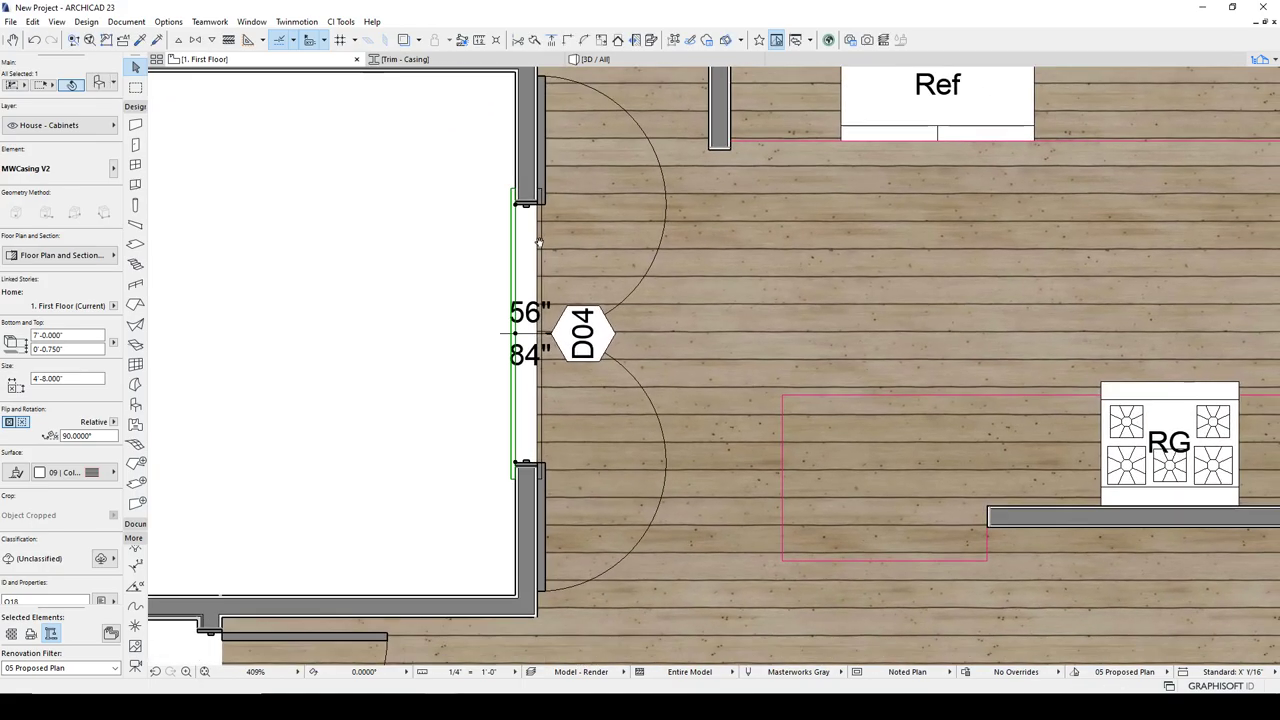
Examine how the casings on both sides of the wall meet the D04 door's upper jamb
{"action": "key", "text": "Escape"}
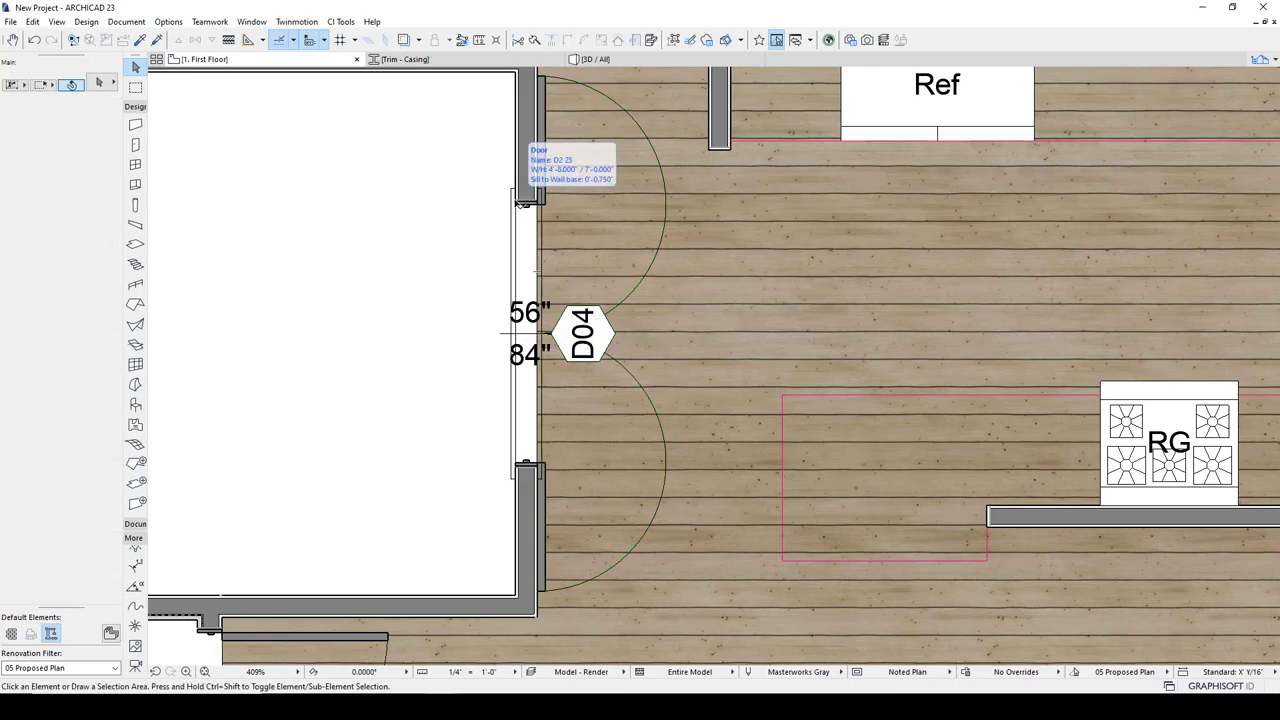
{"action": "scroll", "coordinate": [518, 204], "scroll_direction": "up", "scroll_amount": 9}
{"action": "left_click", "coordinate": [518, 202]}
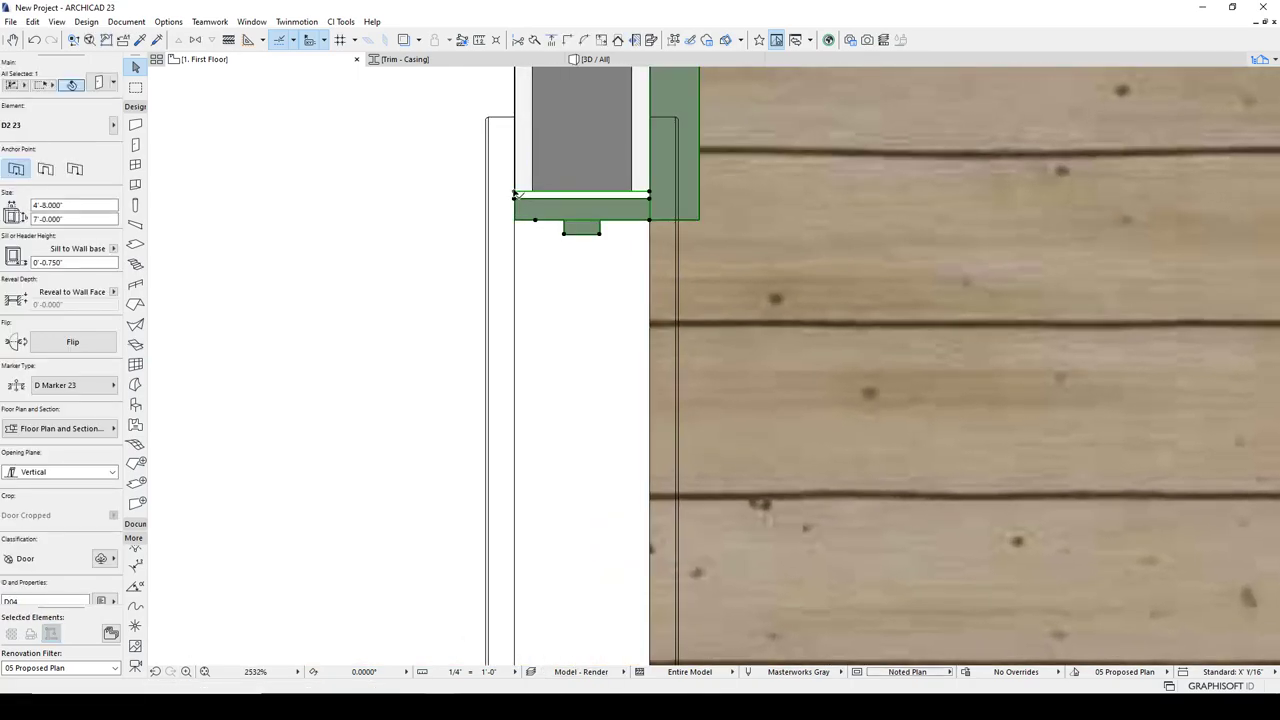
{"action": "left_click", "coordinate": [484, 108]}
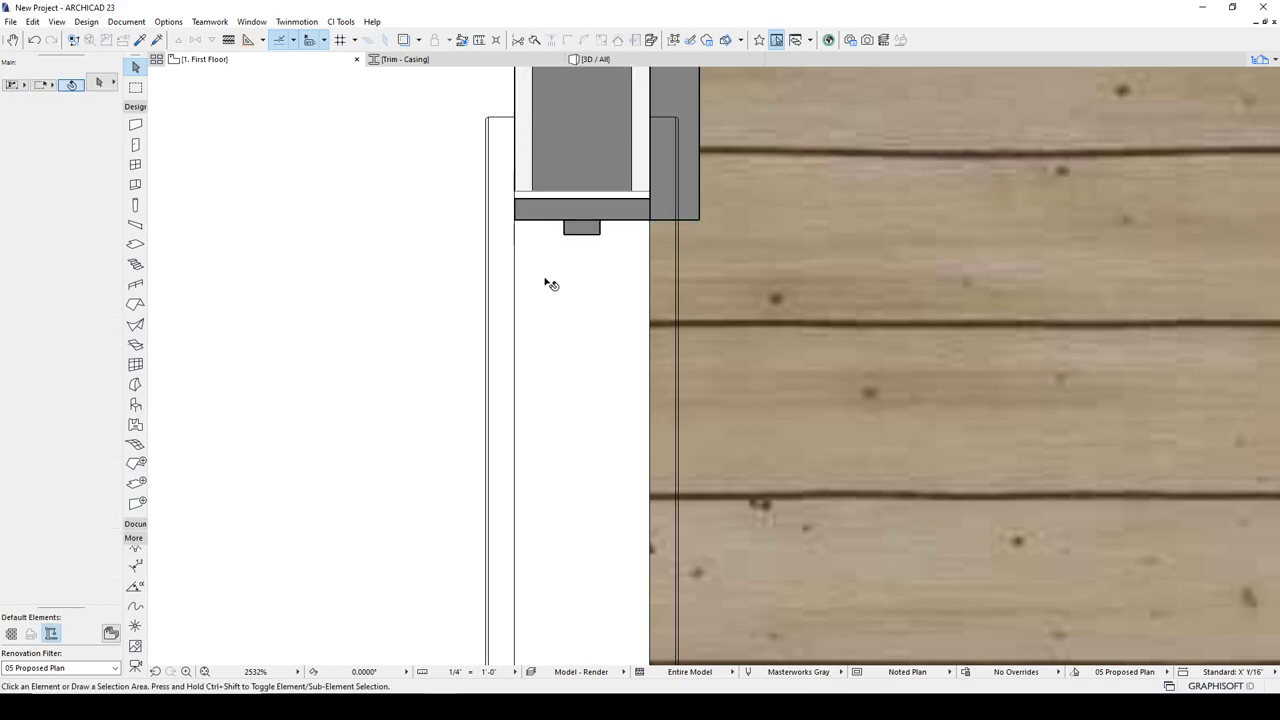
{"action": "scroll", "coordinate": [541, 442], "scroll_direction": "down", "scroll_amount": 4}
{"action": "middle_click_drag", "start_coordinate": [543, 460], "coordinate": [517, 270]}
Try to drag a copy of the room-side D04 casing up toward the D01 door
{"action": "left_click_drag", "start_coordinate": [517, 270], "coordinate": [408, 604]}
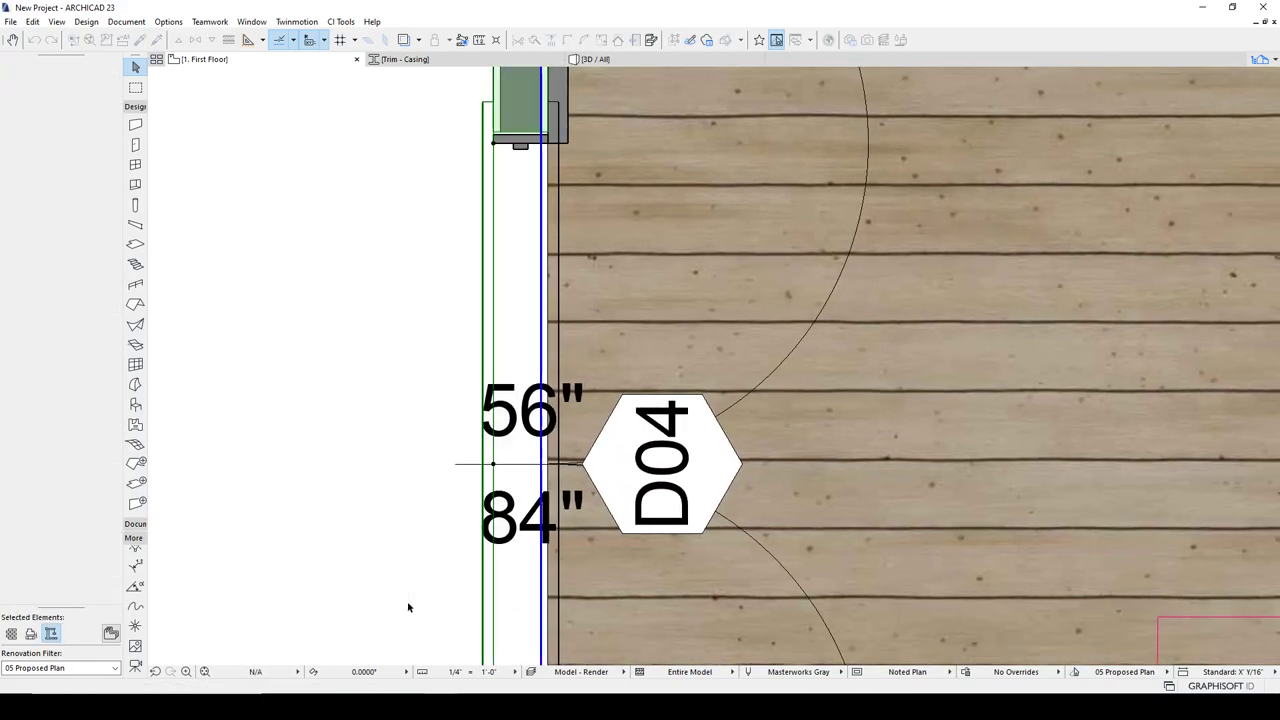
{"action": "left_click", "coordinate": [408, 607]}
{"action": "scroll", "coordinate": [468, 163], "scroll_direction": "up", "scroll_amount": 9}
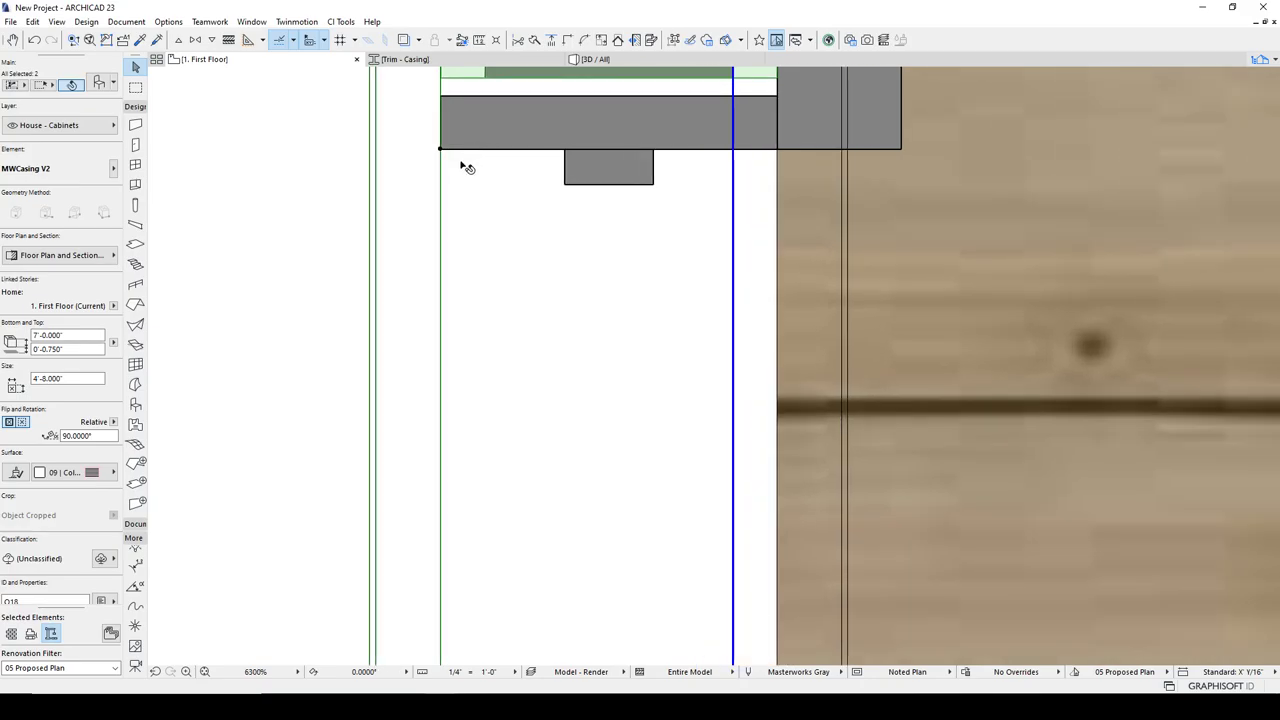
{"action": "scroll", "coordinate": [462, 290], "scroll_direction": "down", "scroll_amount": 4}
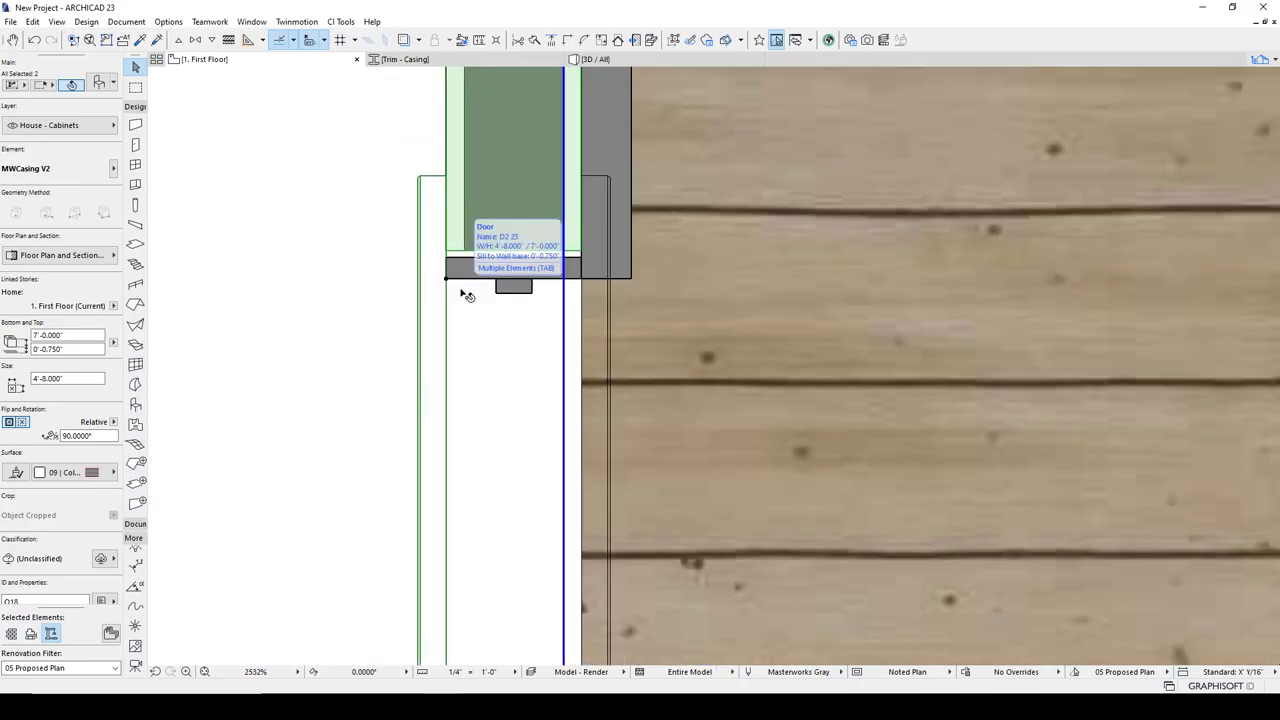
{"action": "left_click", "coordinate": [448, 280]}
{"action": "scroll", "coordinate": [482, 266], "scroll_direction": "down", "scroll_amount": 3}
{"action": "scroll", "coordinate": [550, 270], "scroll_direction": "down", "scroll_amount": 5}
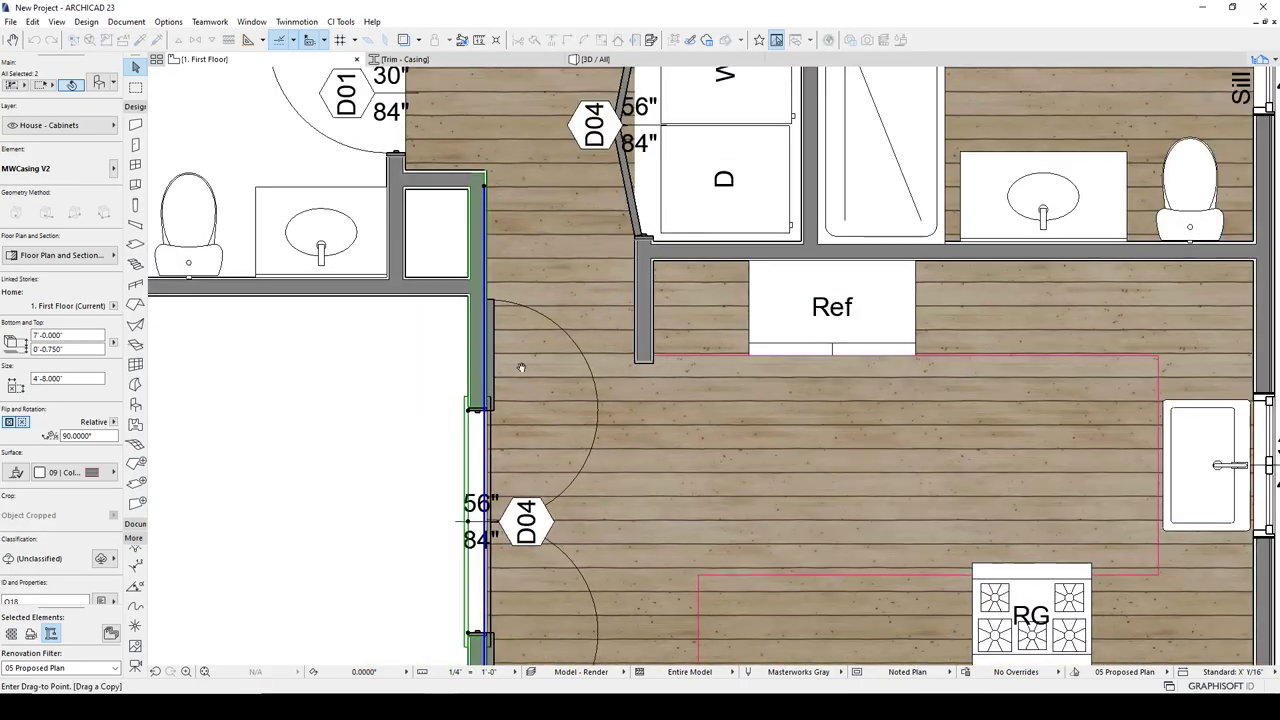
{"action": "scroll", "coordinate": [327, 333], "scroll_direction": "up", "scroll_amount": 8}
{"action": "left_click", "coordinate": [321, 326]}
{"action": "scroll", "coordinate": [318, 329], "scroll_direction": "up", "scroll_amount": 6}
{"action": "scroll", "coordinate": [352, 325], "scroll_direction": "down", "scroll_amount": 12}
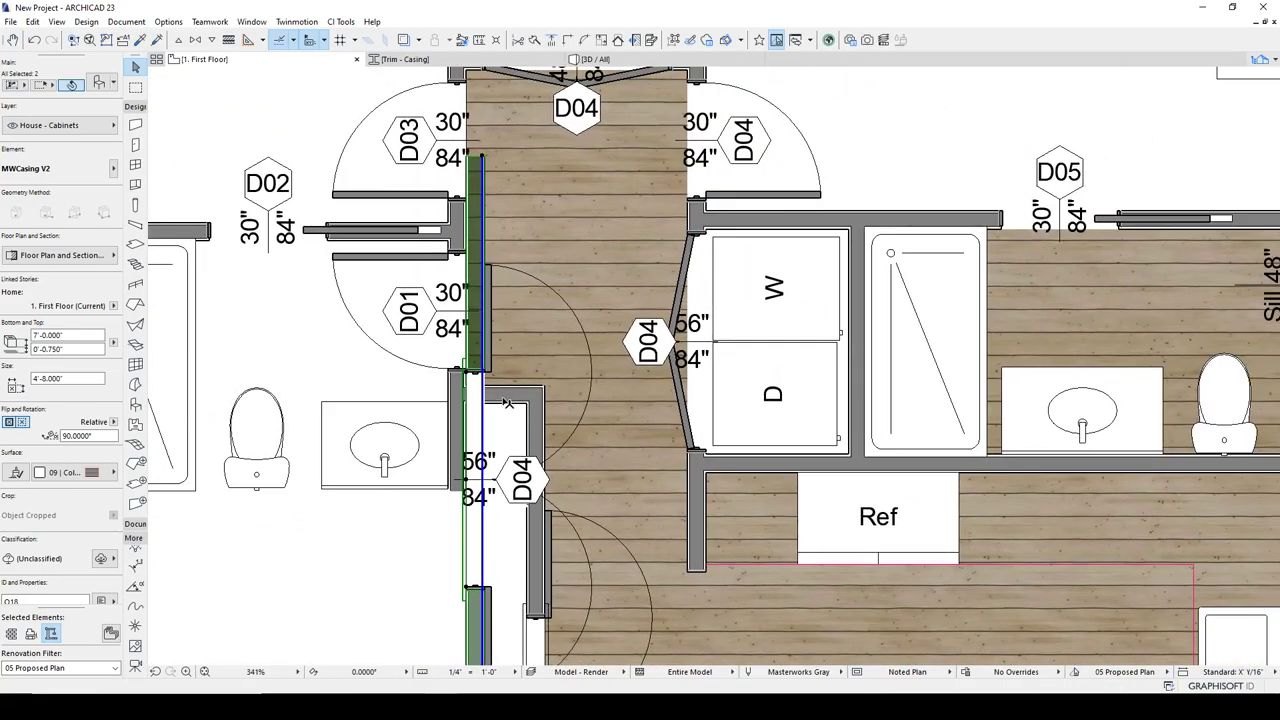
{"action": "key", "text": "ctrl+z"}
Select only the room-side D04 casing and place a copy of it in the hallway beside the D01 door
{"action": "middle_click_drag", "start_coordinate": [511, 471], "coordinate": [464, 250]}
{"action": "scroll", "coordinate": [480, 402], "scroll_direction": "up", "scroll_amount": 4}
{"action": "key", "text": "Escape"}
{"action": "left_click", "coordinate": [475, 376]}
{"action": "key", "text": "ctrl+shift+d"}
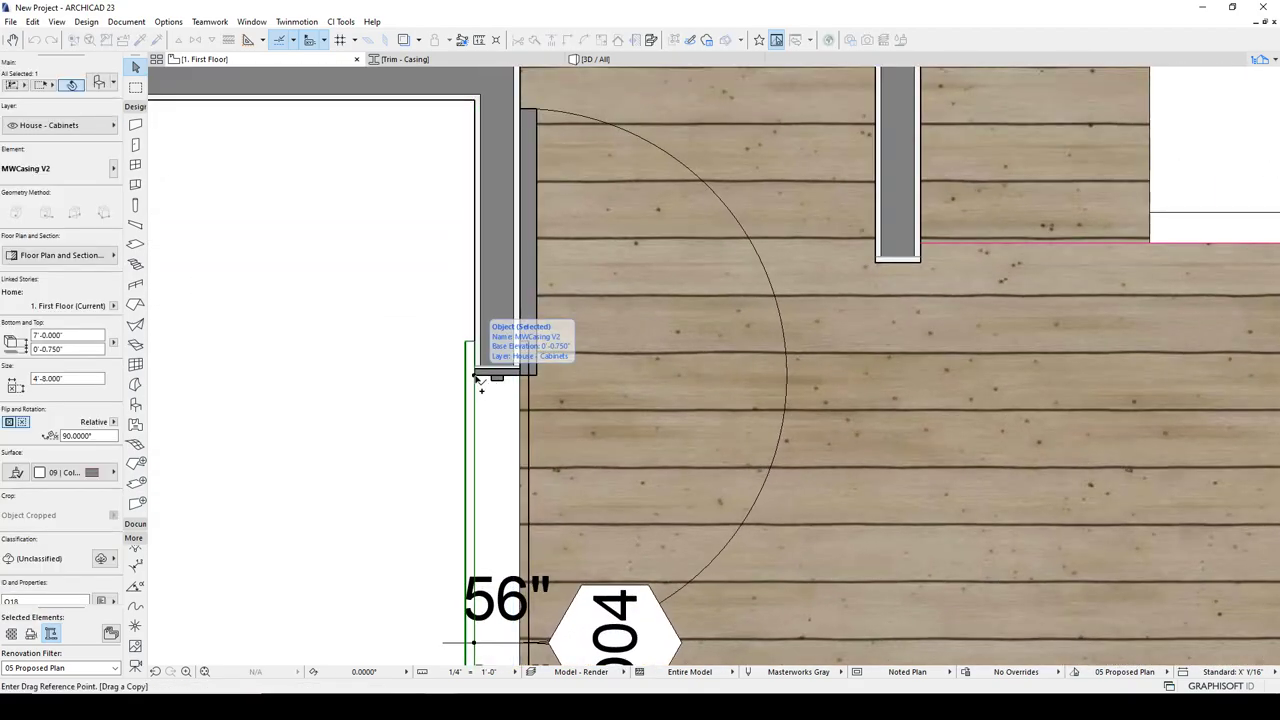
{"action": "left_click", "coordinate": [475, 376]}
{"action": "scroll", "coordinate": [482, 295], "scroll_direction": "down", "scroll_amount": 4}
{"action": "middle_click_drag", "start_coordinate": [449, 313], "coordinate": [443, 457]}
{"action": "scroll", "coordinate": [394, 230], "scroll_direction": "up", "scroll_amount": 3}
{"action": "middle_click_drag", "start_coordinate": [406, 165], "coordinate": [418, 368]}
{"action": "left_click", "coordinate": [431, 280]}
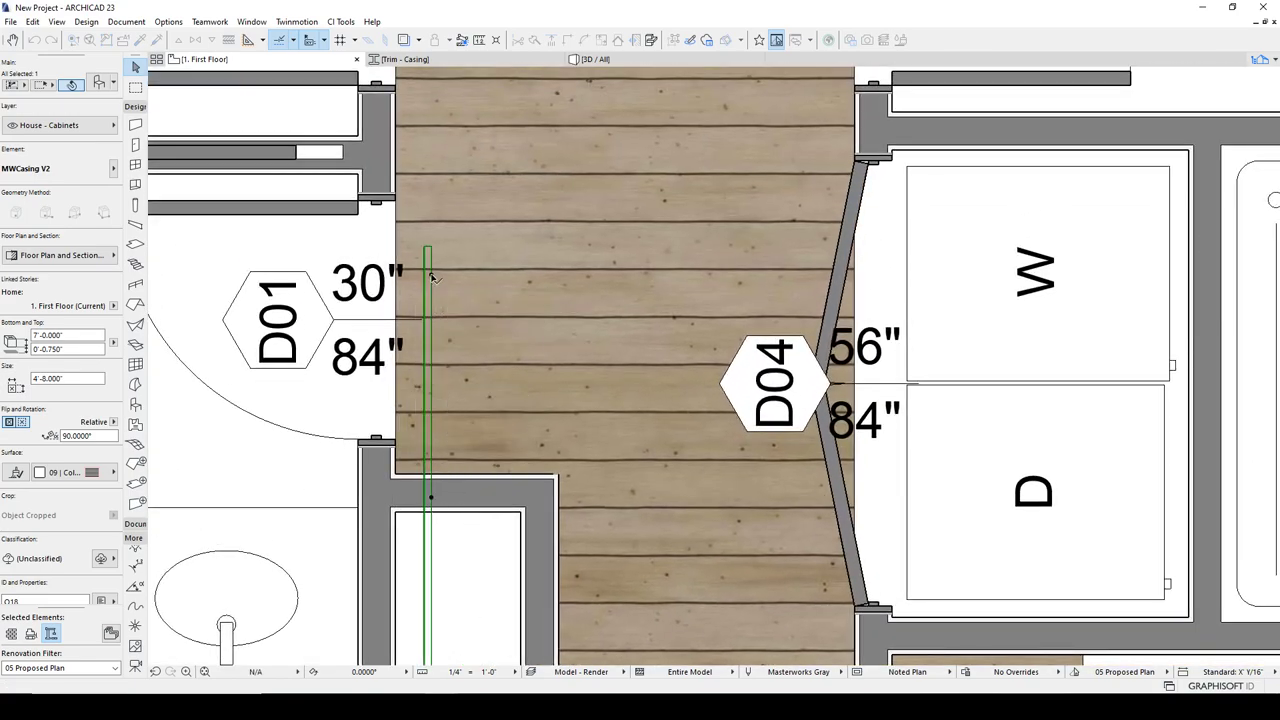
Rotate the copied casing beside the D01 door by 180°
{"action": "key", "text": "ctrl+e"}
{"action": "left_click", "coordinate": [431, 275]}
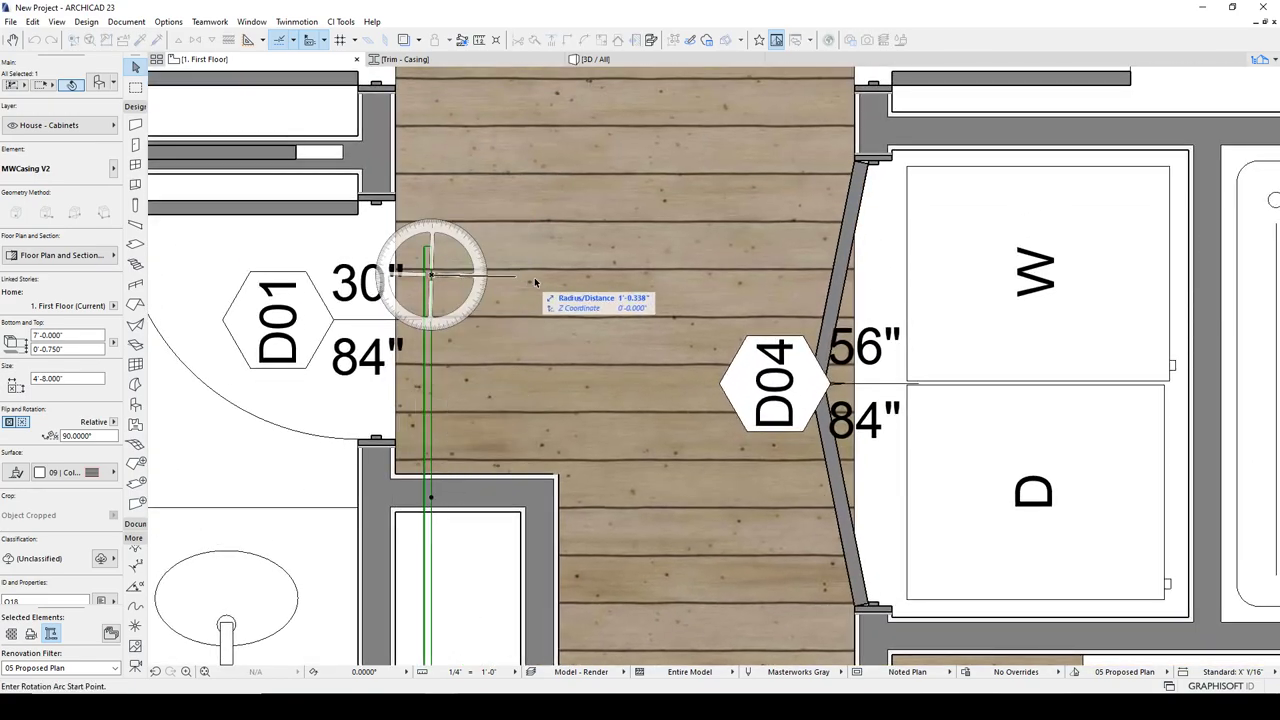
{"action": "left_click", "coordinate": [555, 273]}
{"action": "left_click", "coordinate": [325, 276]}
Move the rotated casing onto the hallway wall face, aligning its lower hotspot with the inner corner of the D01 door's lower jamb
{"action": "scroll", "coordinate": [447, 271], "scroll_direction": "up", "scroll_amount": 2}
{"action": "scroll", "coordinate": [445, 270], "scroll_direction": "up", "scroll_amount": 1}
{"action": "key", "text": "ctrl+d"}
{"action": "left_click", "coordinate": [456, 268]}
{"action": "middle_click_drag", "start_coordinate": [443, 565], "coordinate": [446, 394]}
{"action": "scroll", "coordinate": [392, 466], "scroll_direction": "up", "scroll_amount": 3}
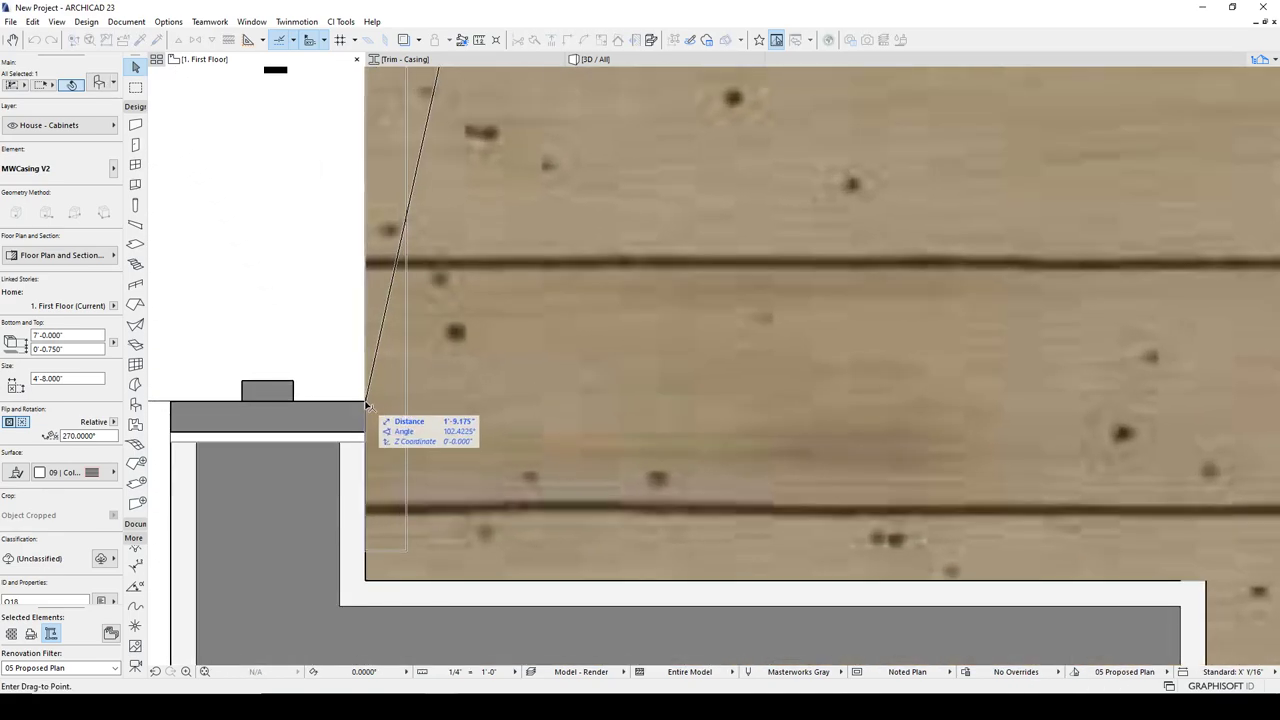
{"action": "left_click", "coordinate": [365, 436]}
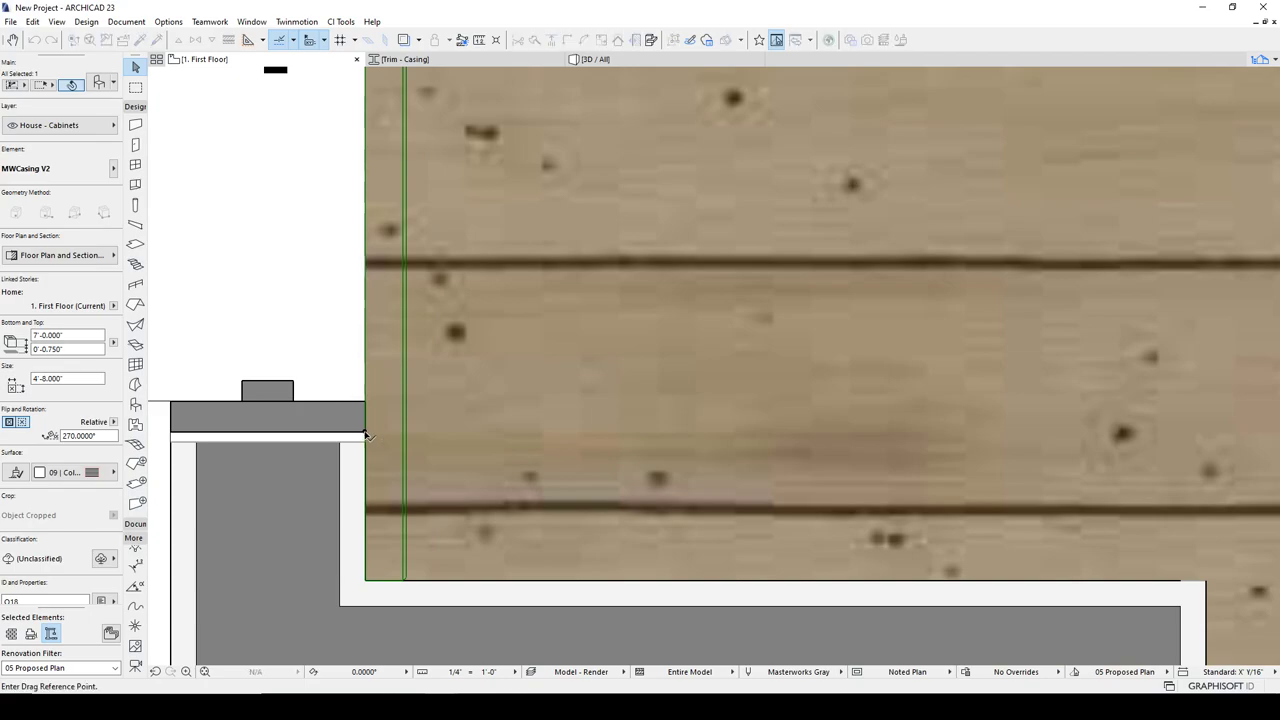
{"action": "left_click", "coordinate": [366, 436]}
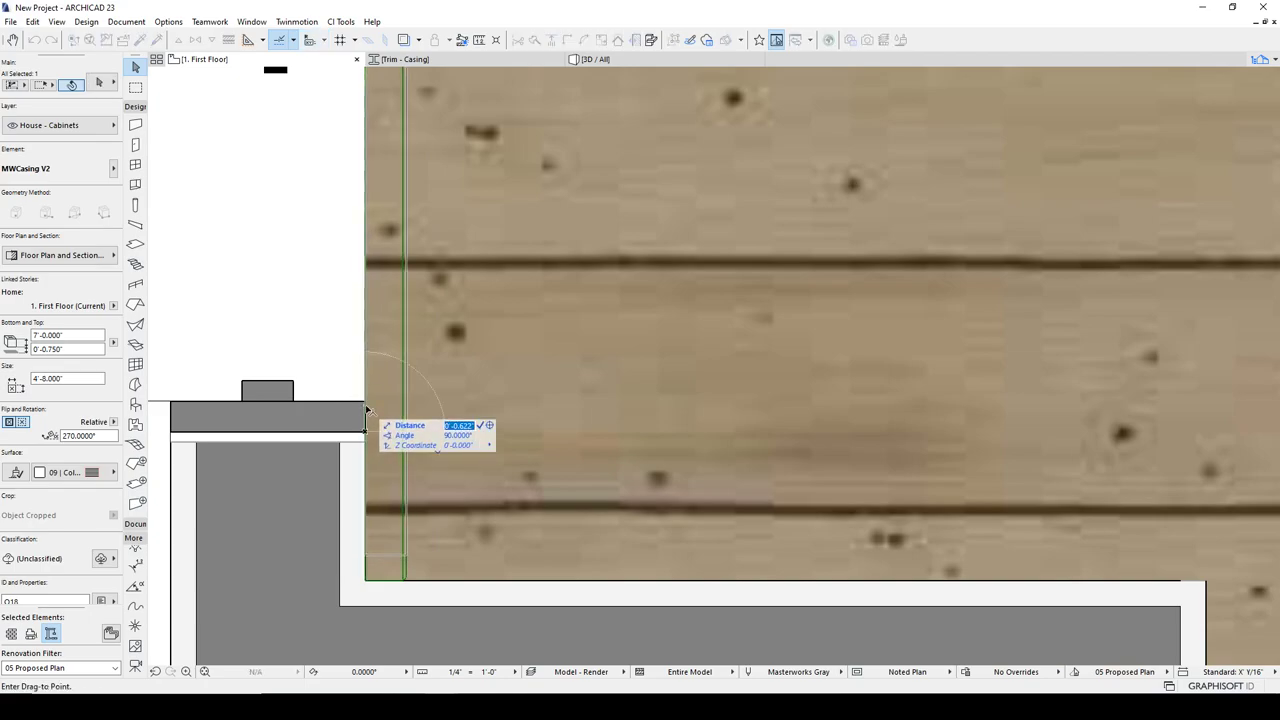
{"action": "key", "text": "Return"}
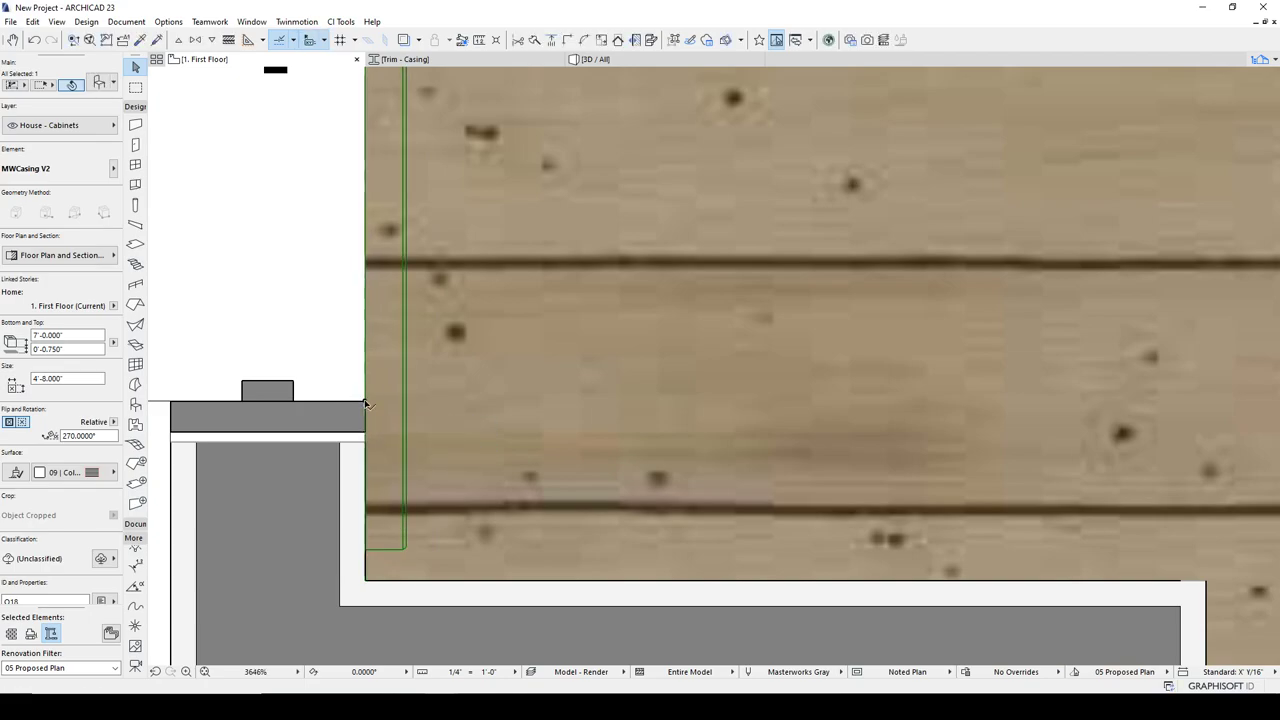
Set the hallway casing's width to 2'-6" and move it along the wall to centre it on the D01 door
{"action": "scroll", "coordinate": [432, 420], "scroll_direction": "down", "scroll_amount": 3}
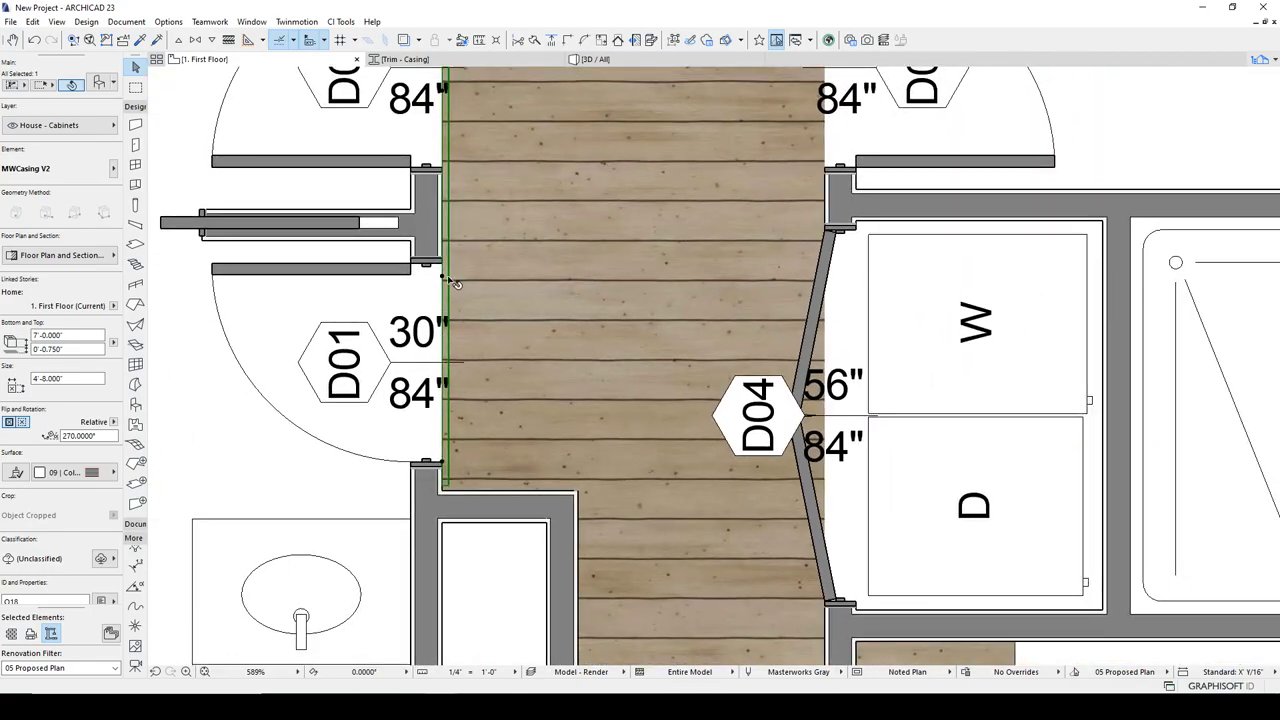
{"action": "key", "text": "ctrl+d"}
{"action": "left_click", "coordinate": [444, 278]}
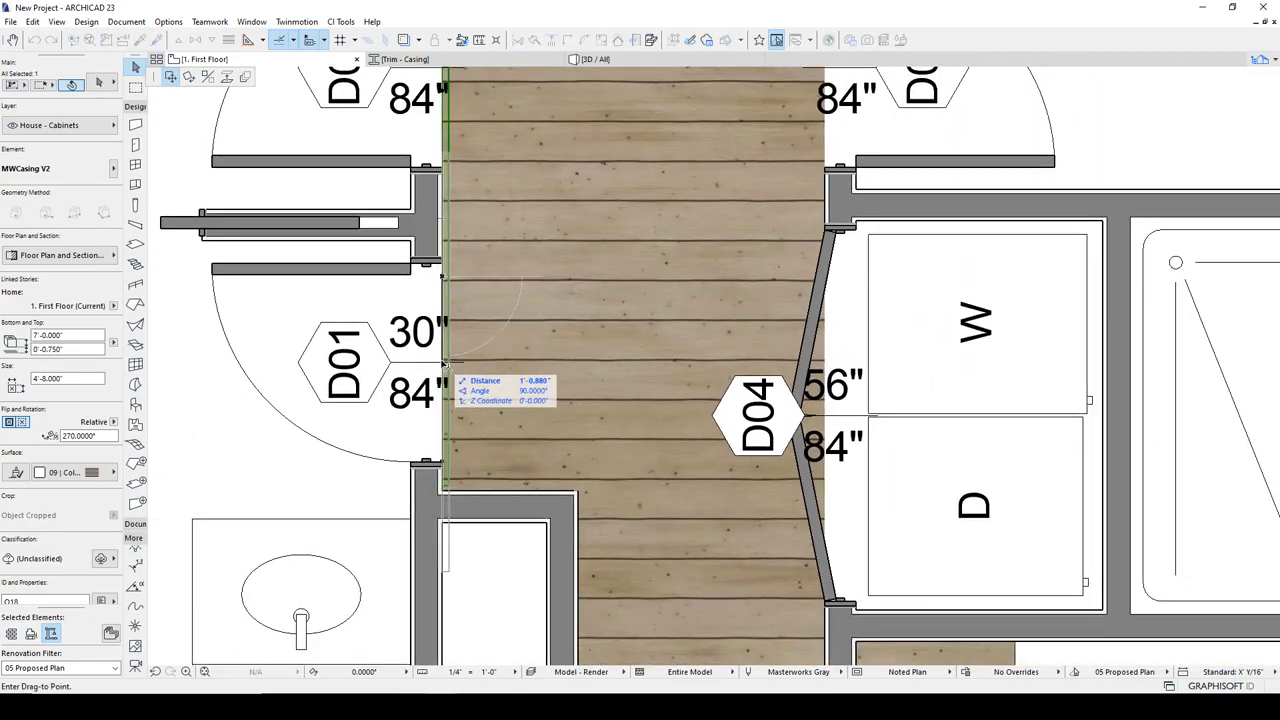
{"action": "left_click", "coordinate": [465, 366]}
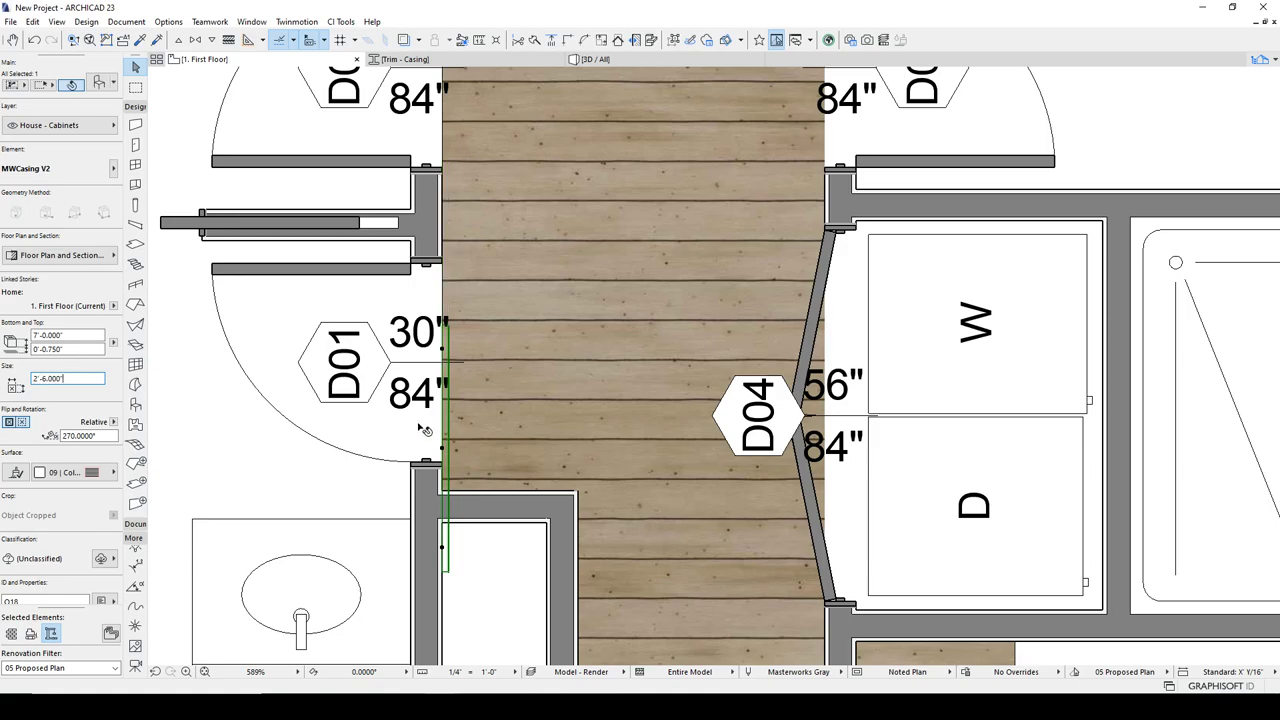
{"action": "left_click", "coordinate": [441, 449]}
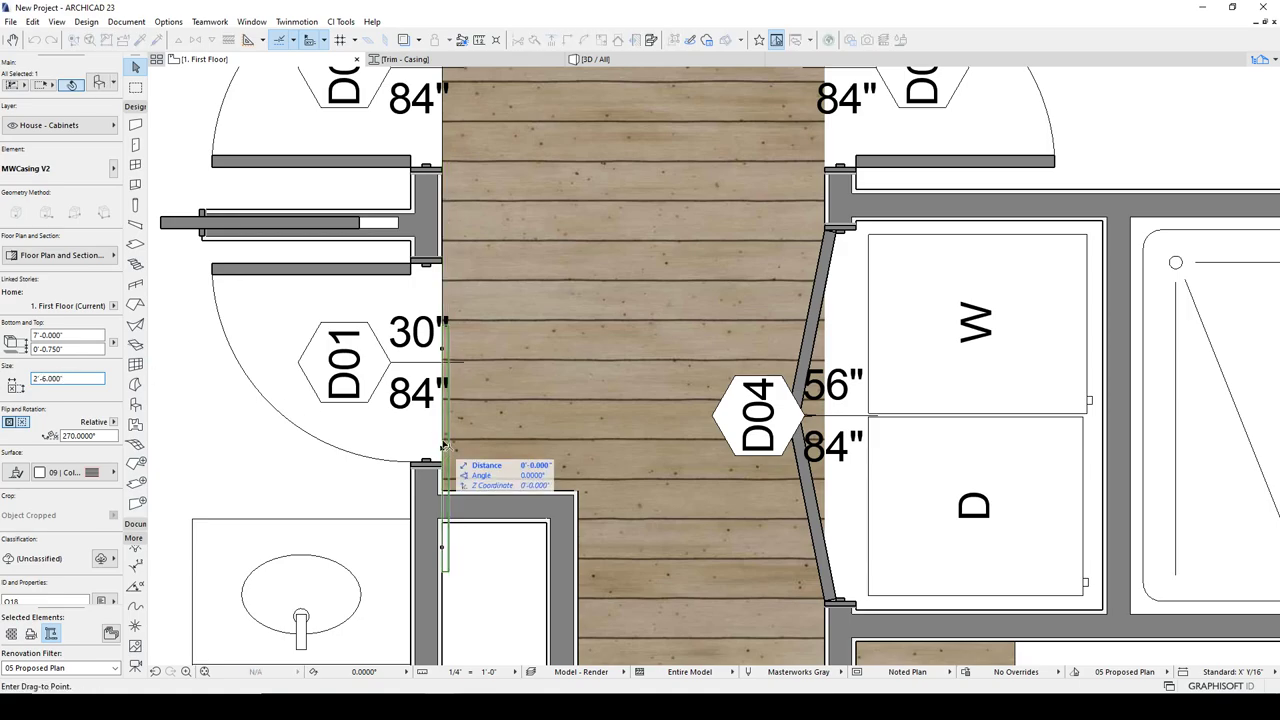
{"action": "left_click", "coordinate": [465, 364]}
{"action": "scroll", "coordinate": [447, 413], "scroll_direction": "up", "scroll_amount": 3}
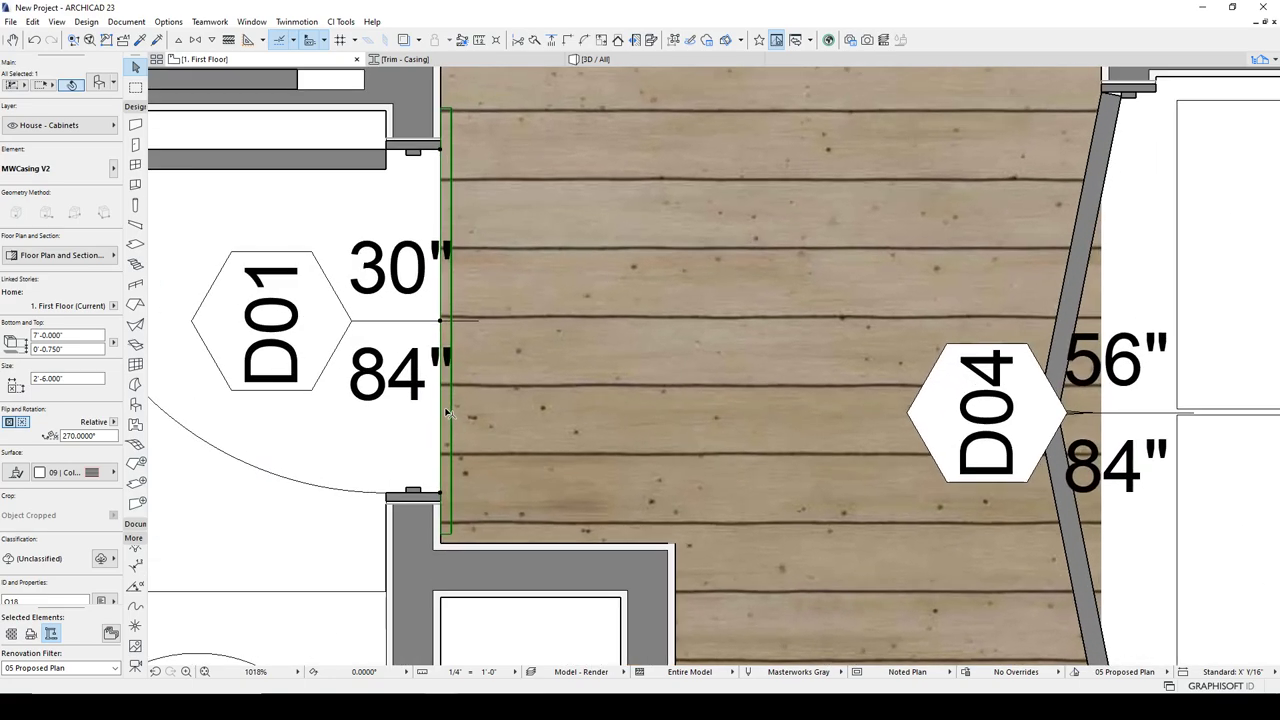
{"action": "scroll", "coordinate": [487, 322], "scroll_direction": "up", "scroll_amount": 1}
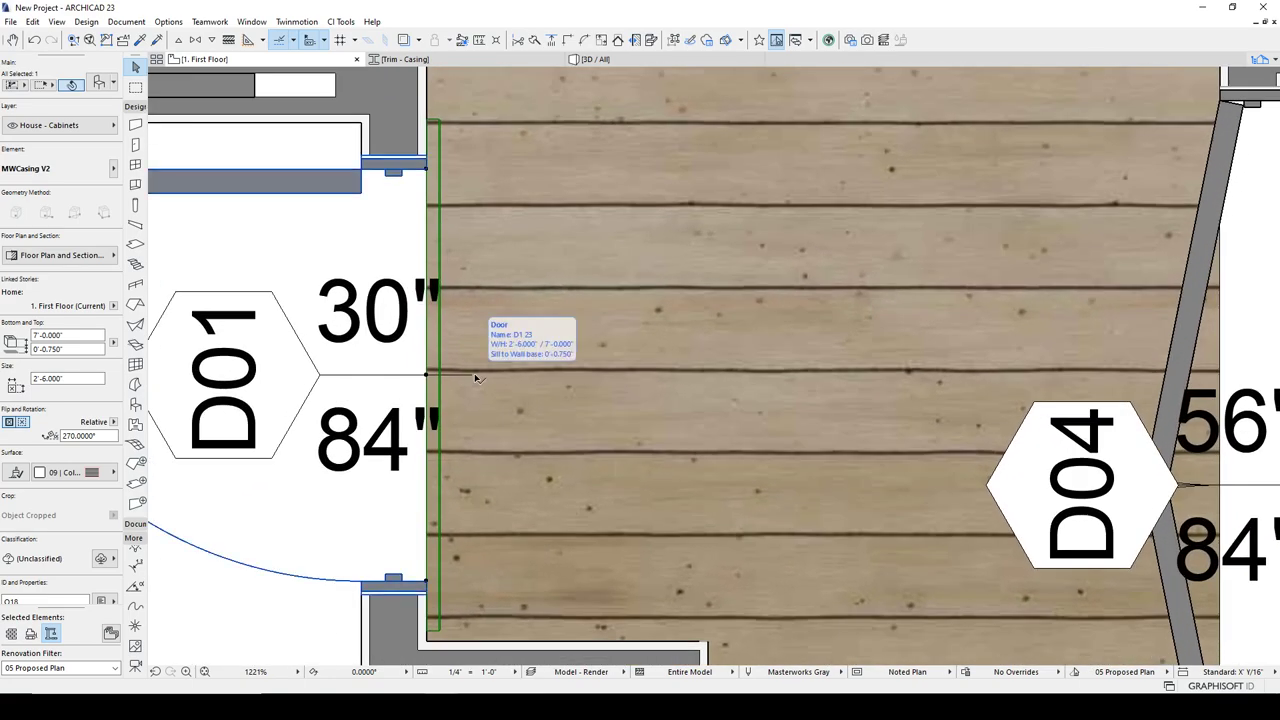
Create a copy of the hallway-side D01 casing rotated by 180°
{"action": "key", "text": "ctrl+e"}
{"action": "left_click", "coordinate": [469, 384]}
{"action": "left_click", "coordinate": [567, 384]}
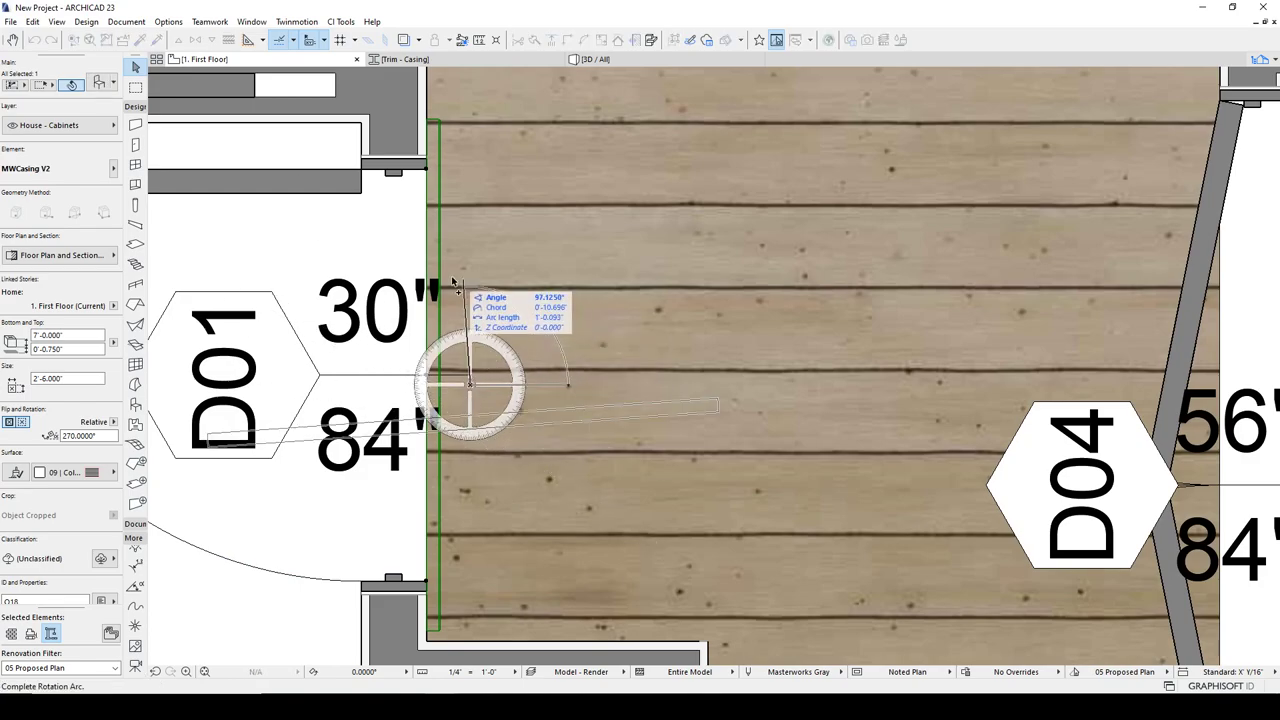
{"action": "left_click", "coordinate": [356, 383]}
Move the rotated copy onto the room-side wall face, centred on the D01 door opening
{"action": "key", "text": "ctrl+d"}
{"action": "left_click", "coordinate": [514, 396]}
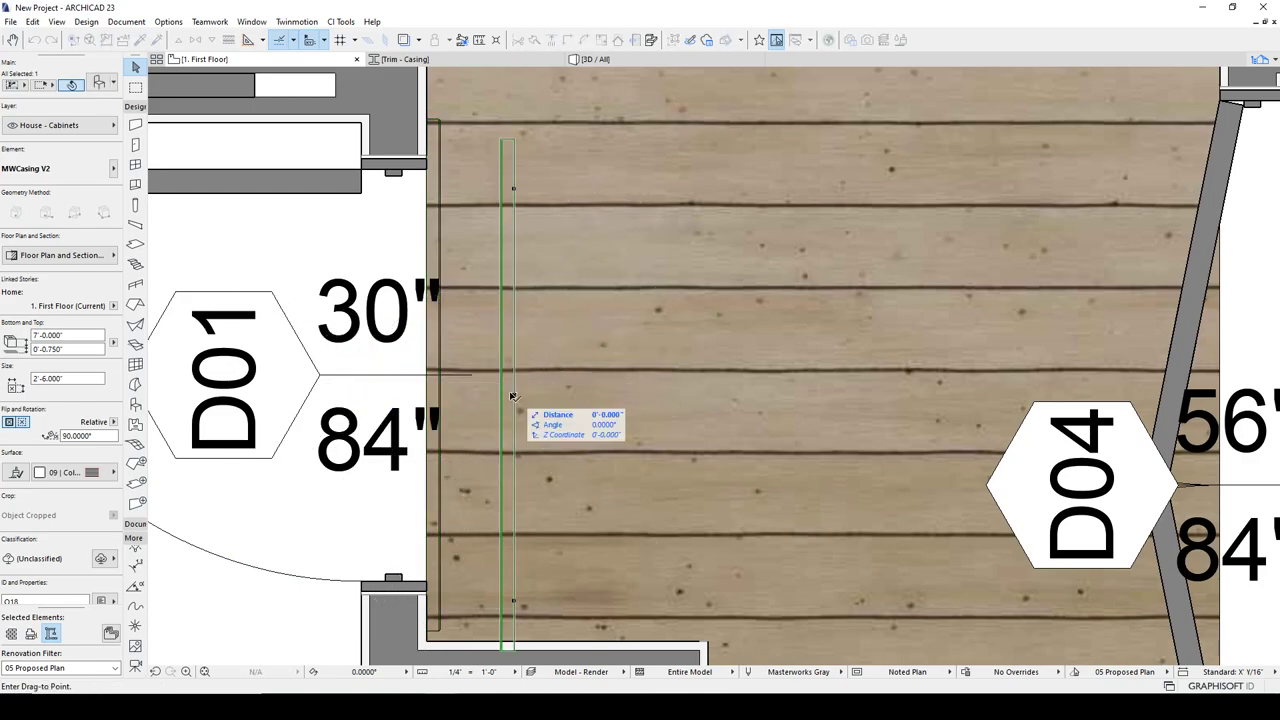
{"action": "left_click", "coordinate": [362, 160]}
{"action": "key", "text": "ctrl+d"}
{"action": "left_click", "coordinate": [362, 160]}
{"action": "left_click", "coordinate": [430, 377]}
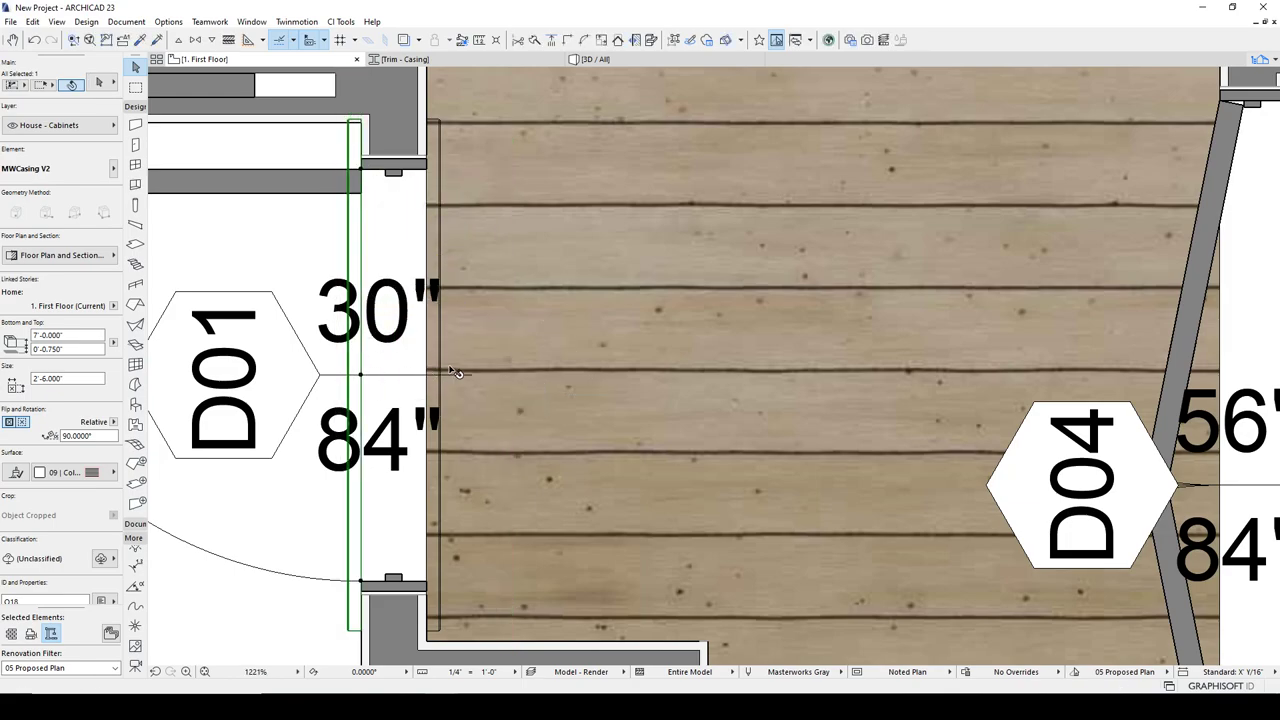
Copy both D01 casings to the D03 door, the 30" D04 door across the hallway and the D05 door
{"action": "scroll", "coordinate": [430, 377], "scroll_direction": "down", "scroll_amount": 2}
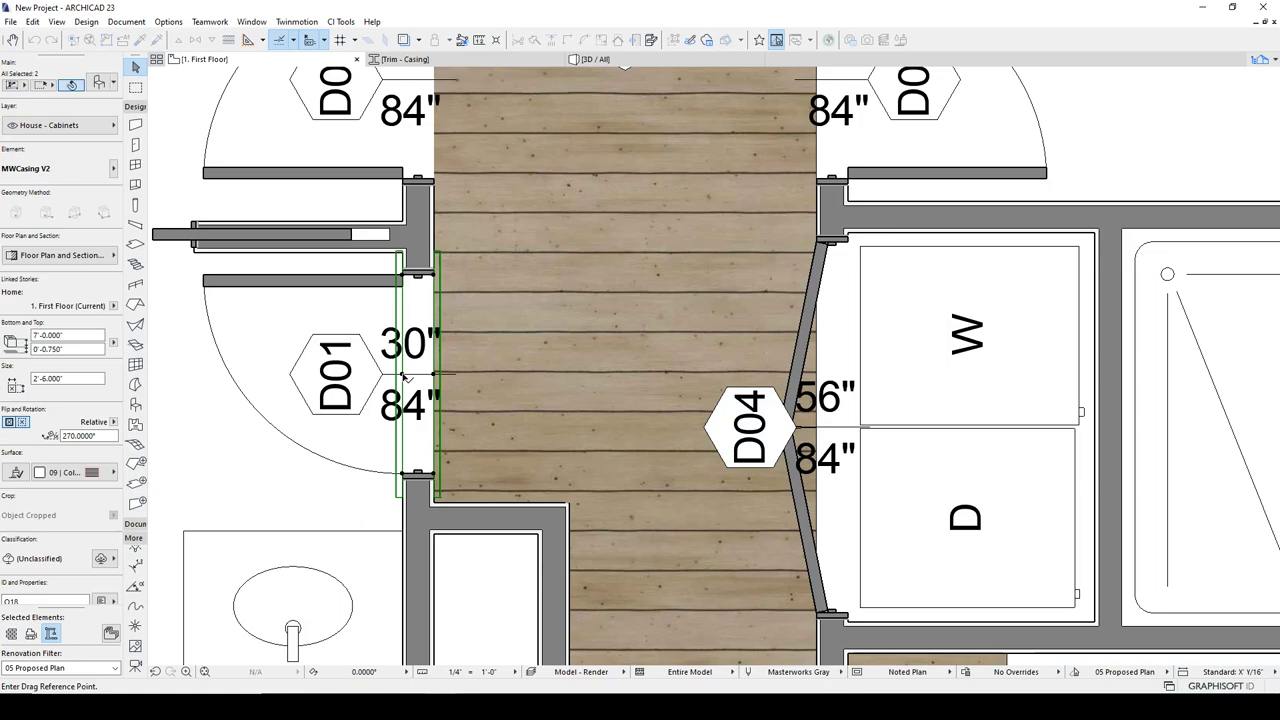
{"action": "left_click", "coordinate": [403, 375]}
{"action": "middle_click_drag", "start_coordinate": [457, 349], "coordinate": [483, 604]}
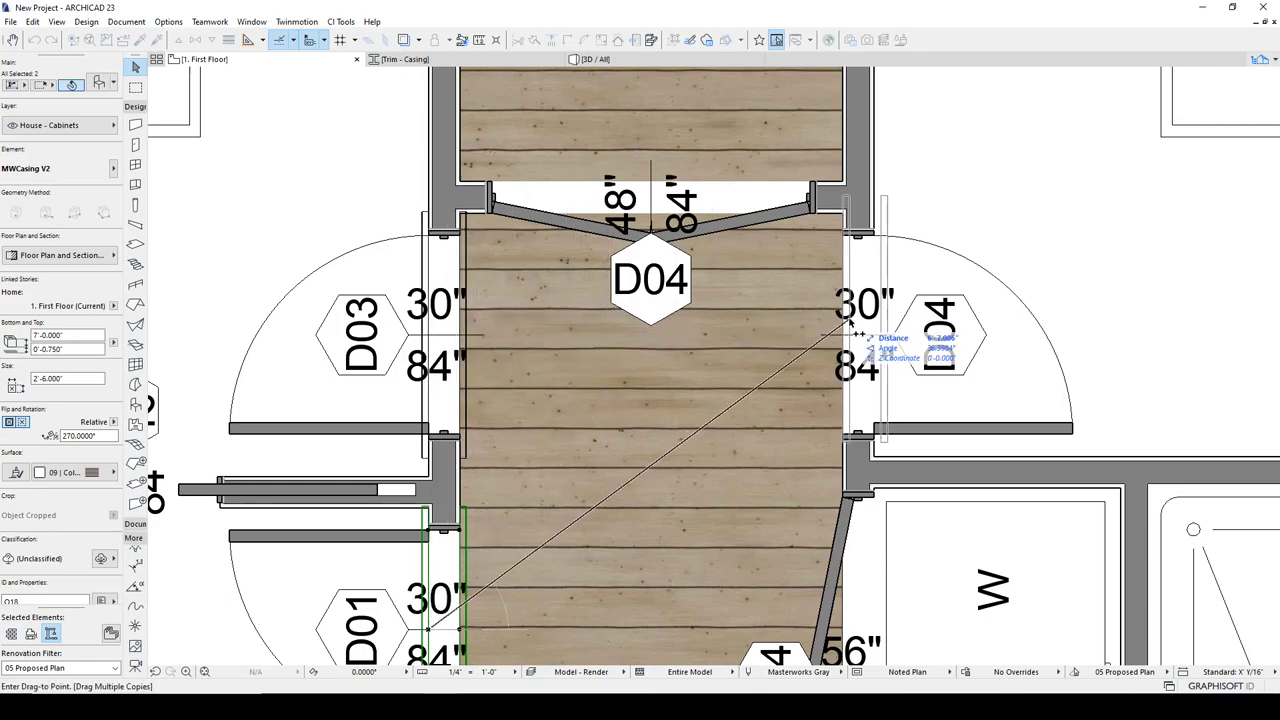
{"action": "middle_click_drag", "start_coordinate": [719, 420], "coordinate": [623, 177]}
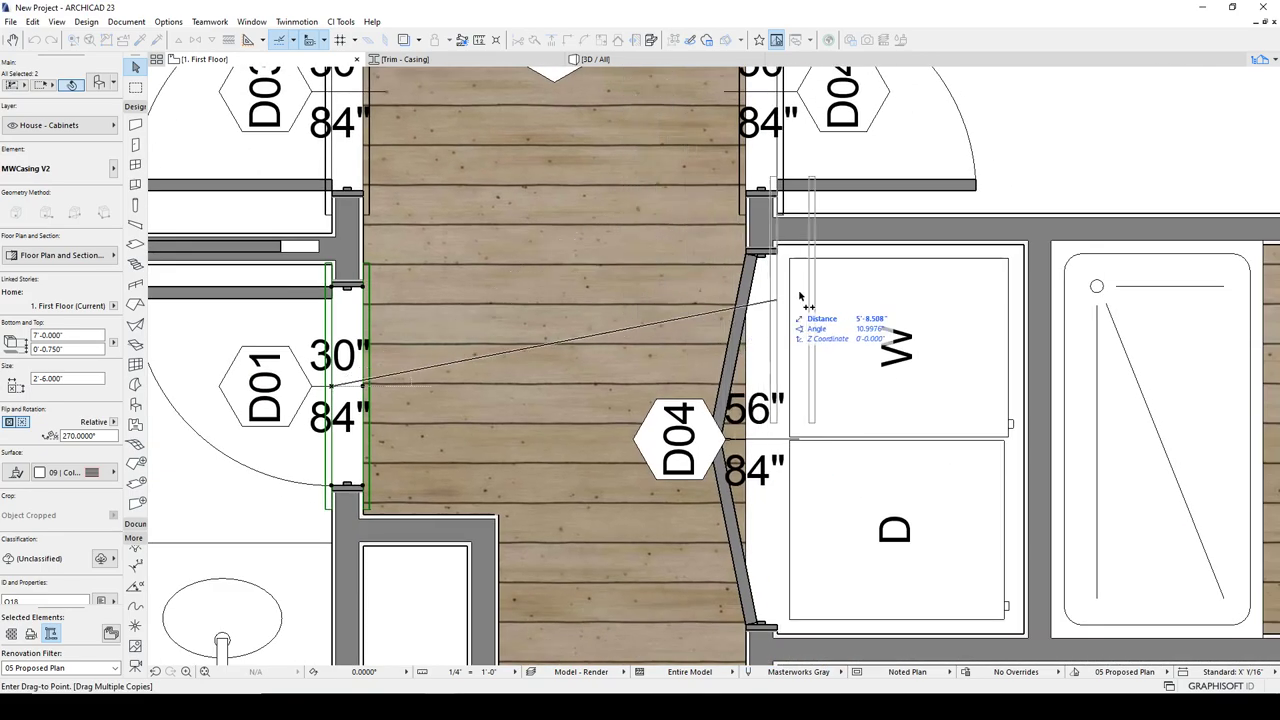
{"action": "middle_click_drag", "start_coordinate": [896, 309], "coordinate": [543, 323]}
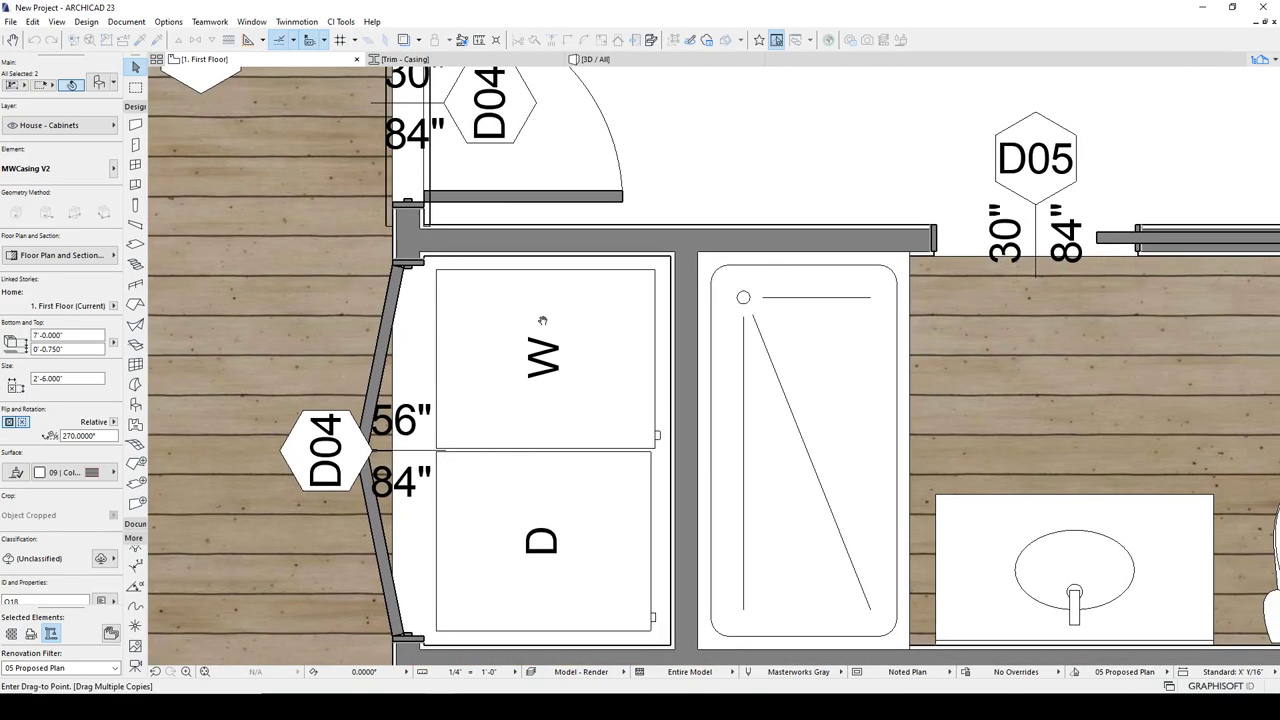
{"action": "left_click", "coordinate": [1040, 232]}
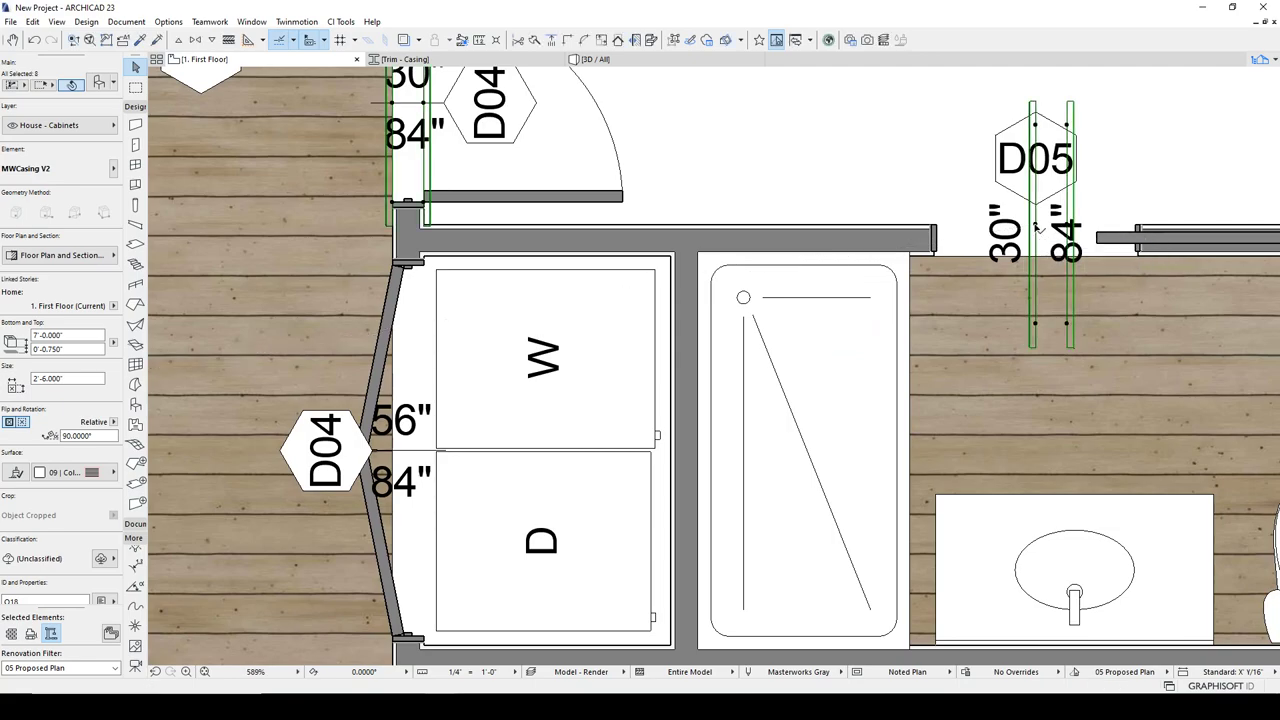
Rotate the D05 casing pair by 90° about its central hotspot to lie along the D05 wall faces
{"action": "key", "text": "ctrl+e"}
{"action": "left_click", "coordinate": [1036, 225]}
{"action": "left_click", "coordinate": [1038, 186]}
{"action": "left_click", "coordinate": [1087, 229]}
{"action": "scroll", "coordinate": [945, 262], "scroll_direction": "up", "scroll_amount": 5}
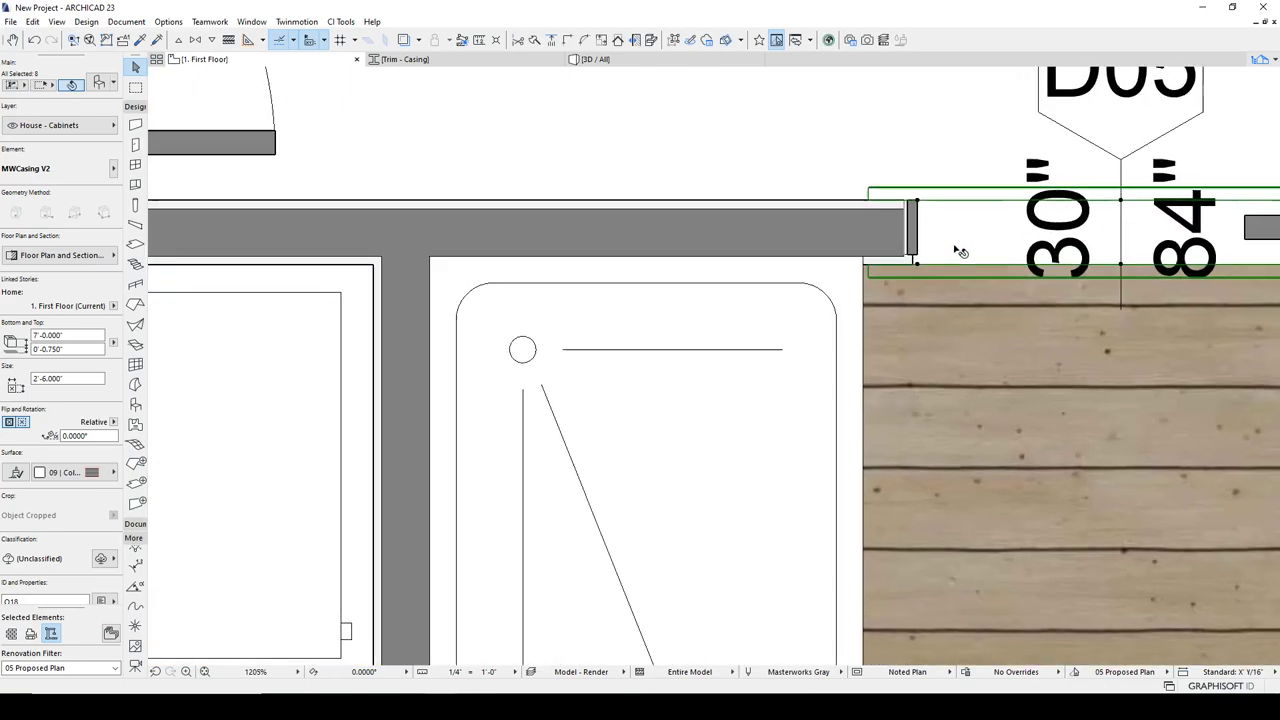
{"action": "middle_click_drag", "start_coordinate": [957, 257], "coordinate": [670, 269]}
{"action": "key", "text": "Escape"}
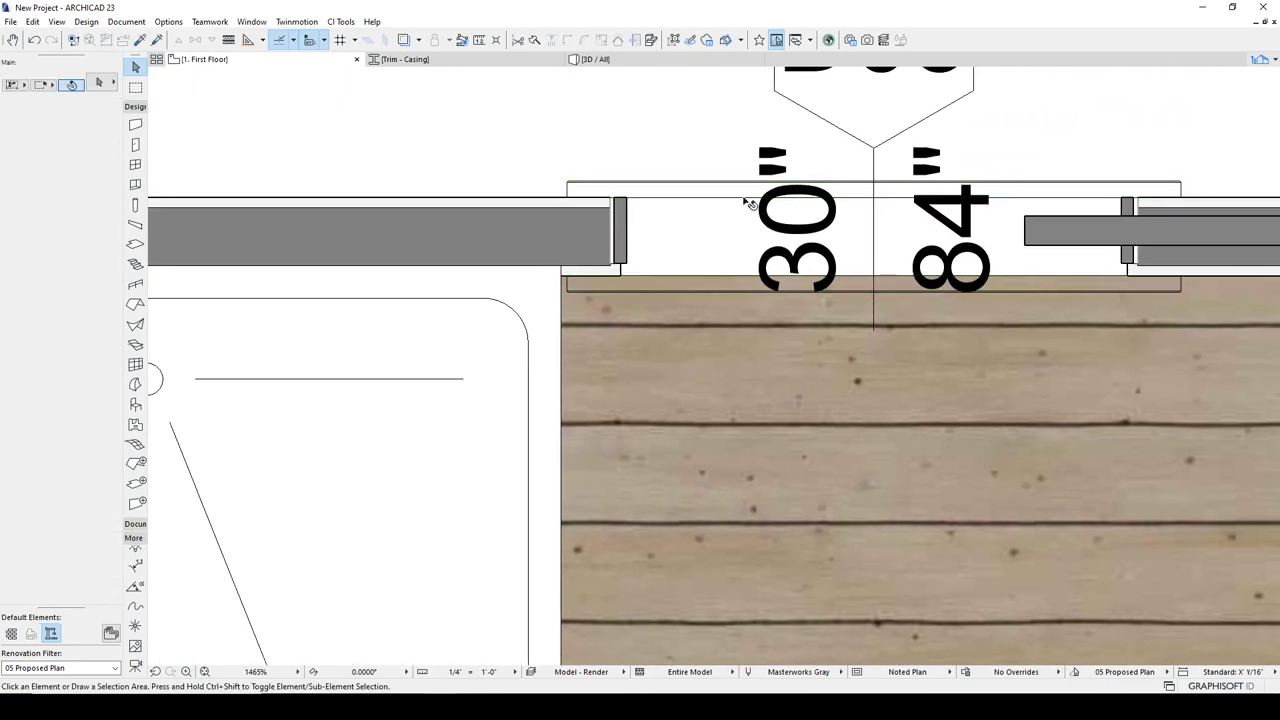
Inspect the casings around the hallway and room doors in the 3D view, and return to the First Floor plan
{"action": "left_click", "coordinate": [629, 64]}
{"action": "scroll", "coordinate": [757, 229], "scroll_direction": "down", "scroll_amount": 3}
{"action": "middle_click_drag", "start_coordinate": [757, 229], "coordinate": [1040, 270], "text": "shift"}
{"action": "middle_click_drag", "start_coordinate": [754, 251], "coordinate": [940, 270], "text": "shift"}
{"action": "middle_click_drag", "start_coordinate": [609, 277], "coordinate": [870, 240]}
{"action": "scroll", "coordinate": [560, 286], "scroll_direction": "up", "scroll_amount": 6}
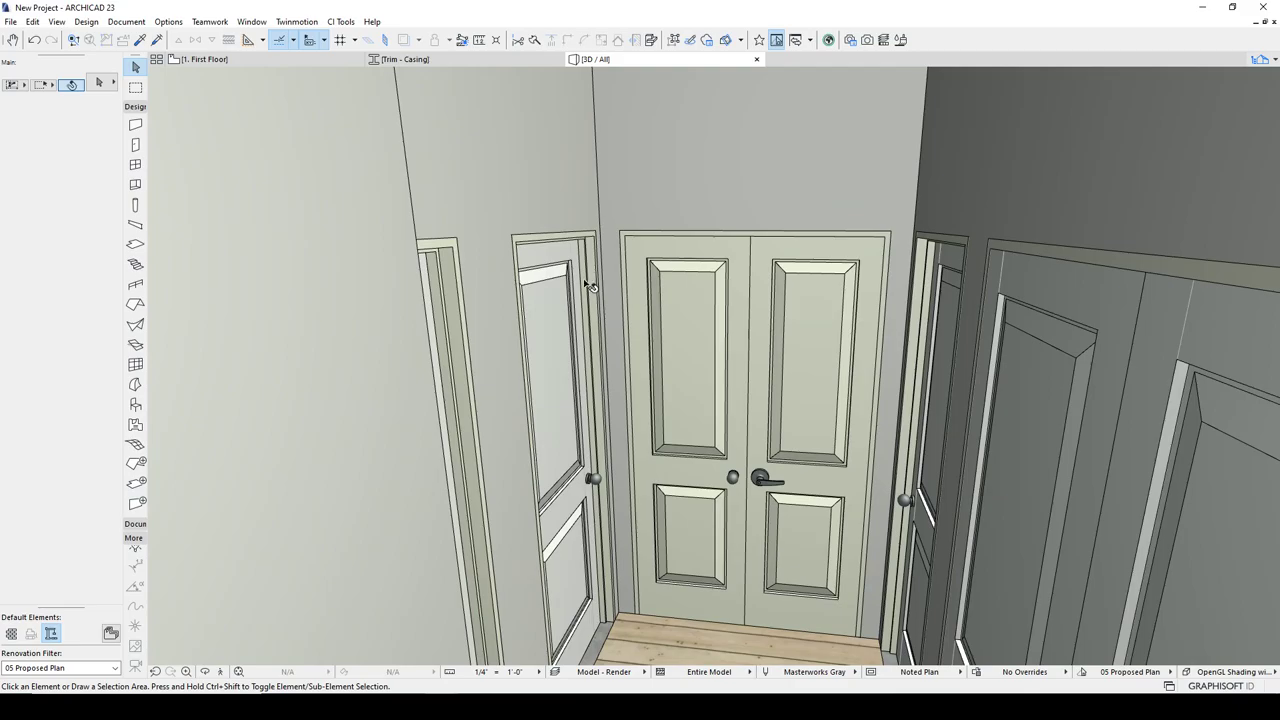
{"action": "scroll", "coordinate": [548, 285], "scroll_direction": "up", "scroll_amount": 1}
{"action": "middle_click_drag", "start_coordinate": [517, 287], "coordinate": [845, 326], "text": "shift"}
{"action": "scroll", "coordinate": [845, 326], "scroll_direction": "down", "scroll_amount": 10}
{"action": "scroll", "coordinate": [803, 408], "scroll_direction": "up", "scroll_amount": 5}
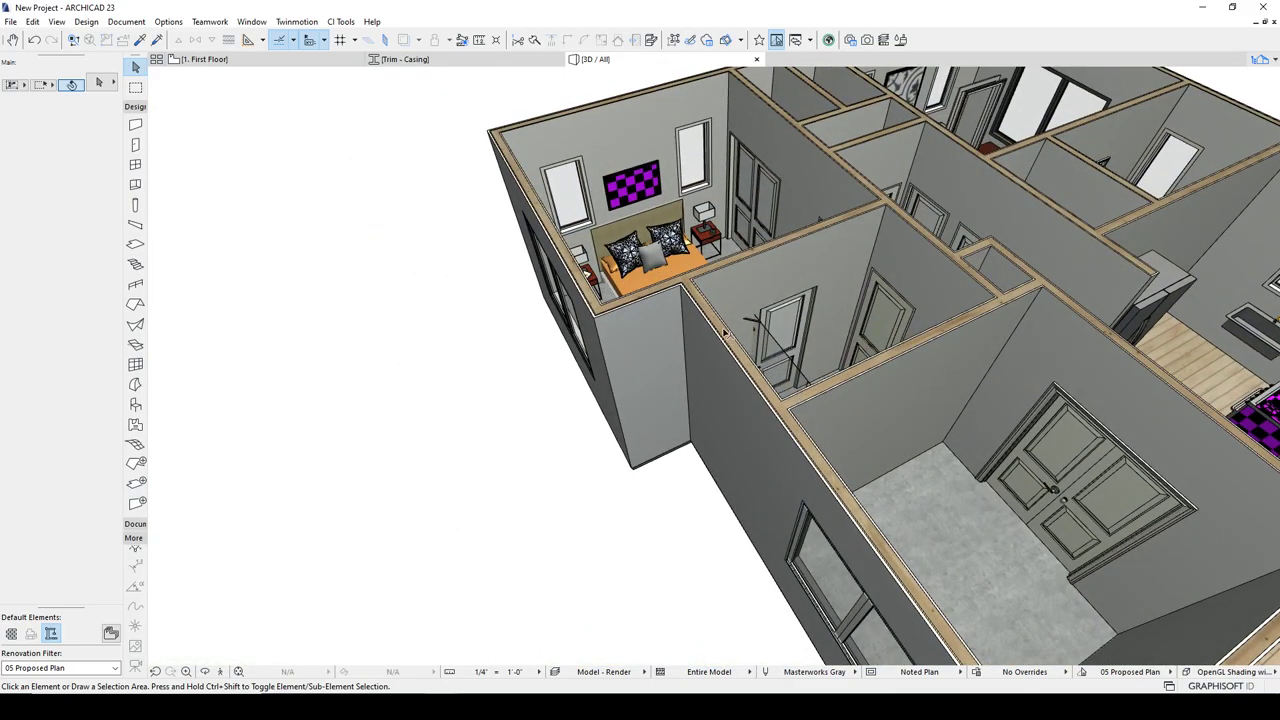
{"action": "middle_click_drag", "start_coordinate": [1005, 309], "coordinate": [531, 239], "text": "shift"}
{"action": "scroll", "coordinate": [531, 239], "scroll_direction": "up", "scroll_amount": 3}
{"action": "scroll", "coordinate": [531, 238], "scroll_direction": "up", "scroll_amount": 4}
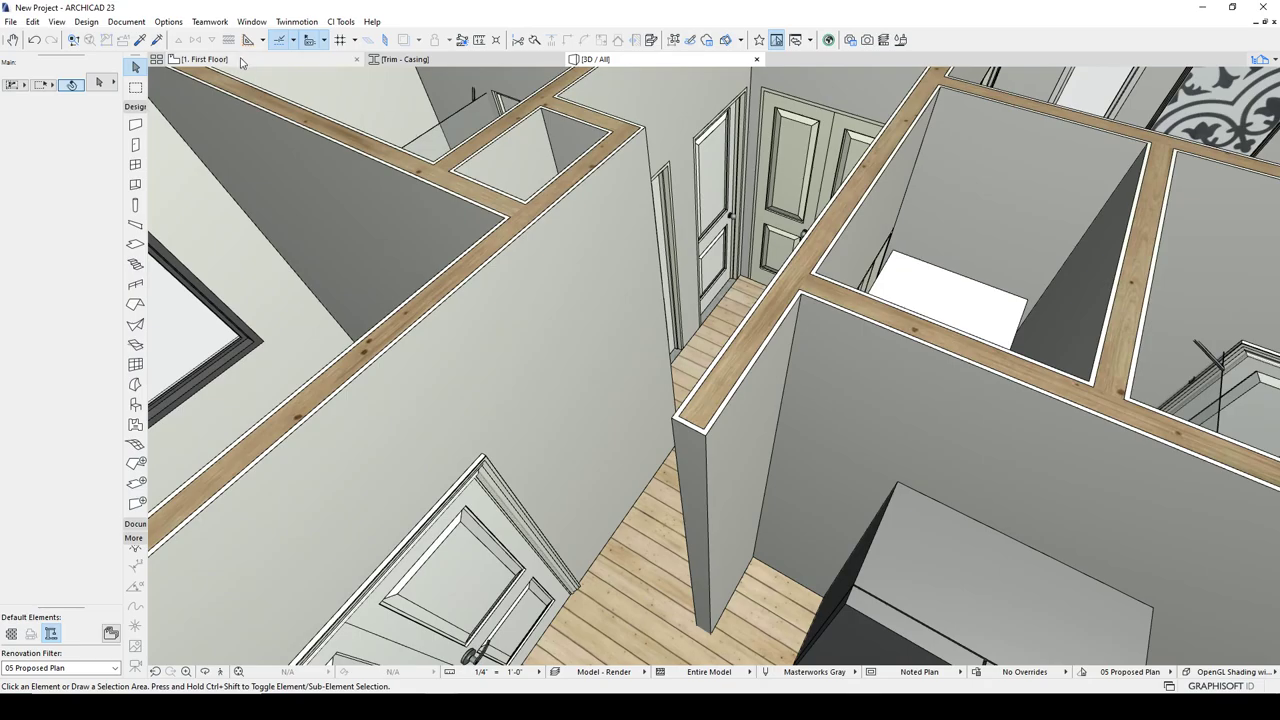
{"action": "left_click", "coordinate": [240, 60]}
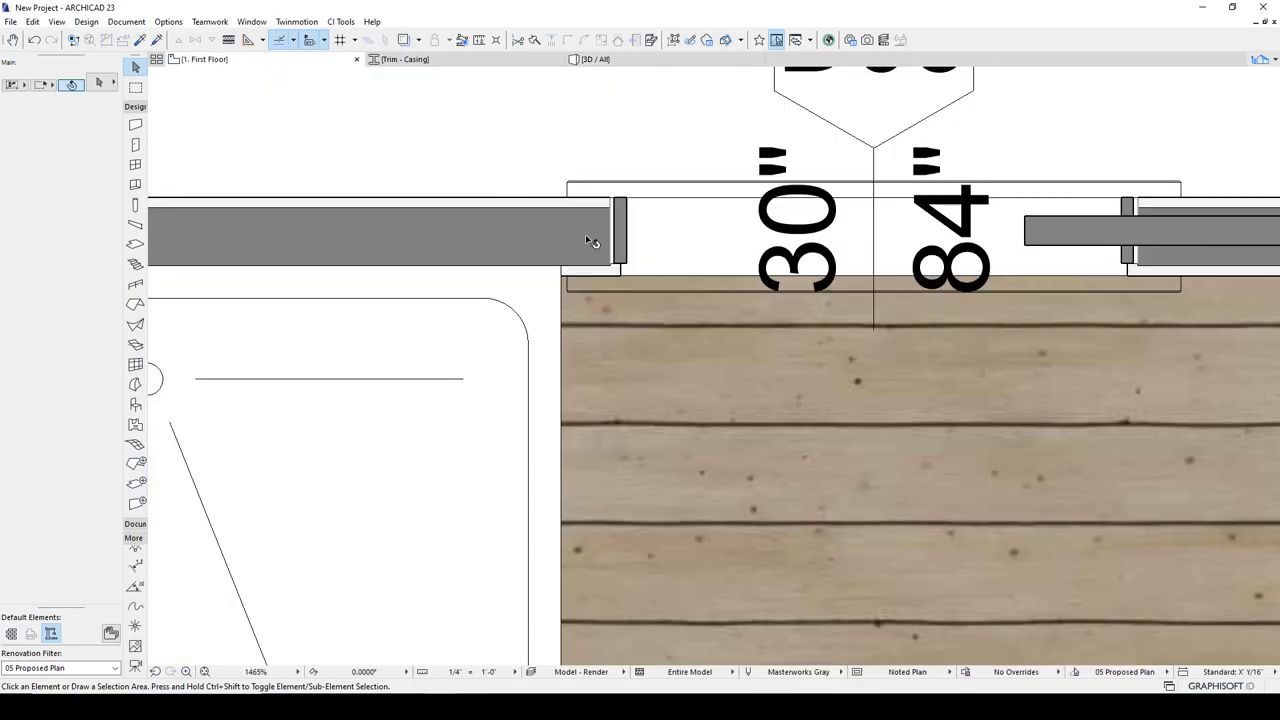
Copy the MWCasing V2 pair from the D05 door to the middle of the D01 door opening
{"action": "scroll", "coordinate": [541, 356], "scroll_direction": "down", "scroll_amount": 8}
{"action": "scroll", "coordinate": [541, 356], "scroll_direction": "up", "scroll_amount": 7}
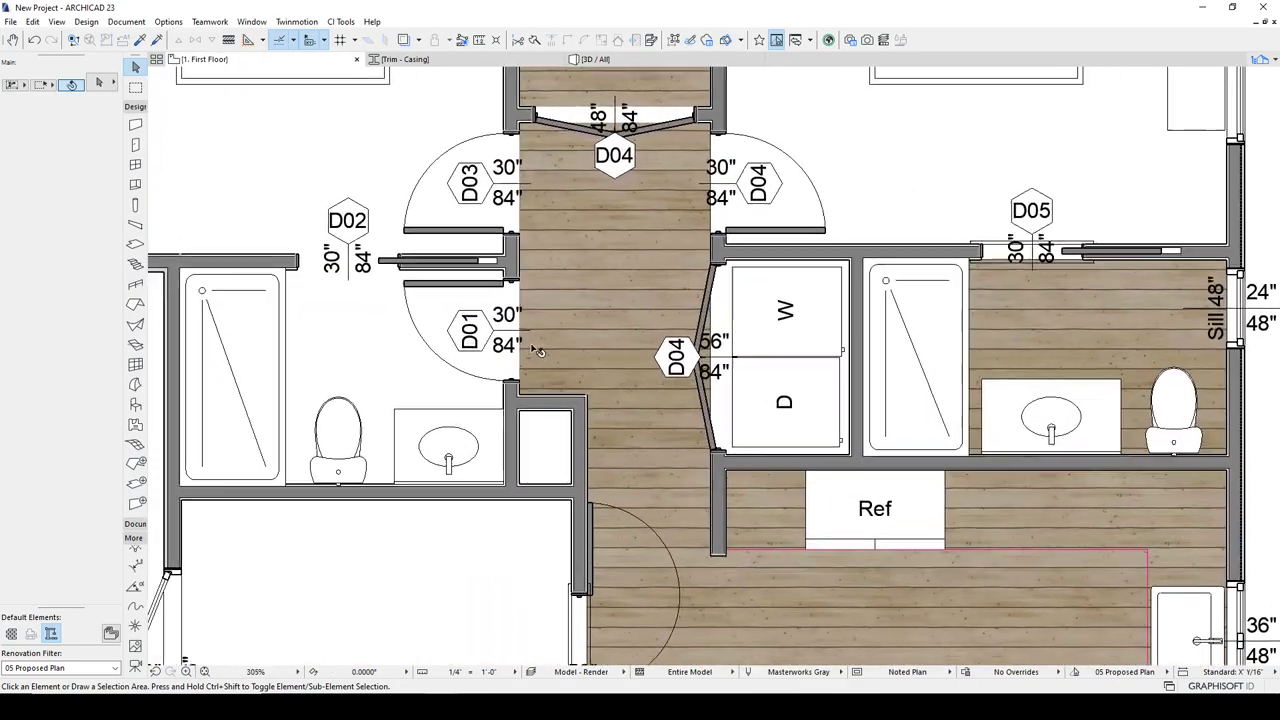
{"action": "scroll", "coordinate": [483, 224], "scroll_direction": "down", "scroll_amount": 4}
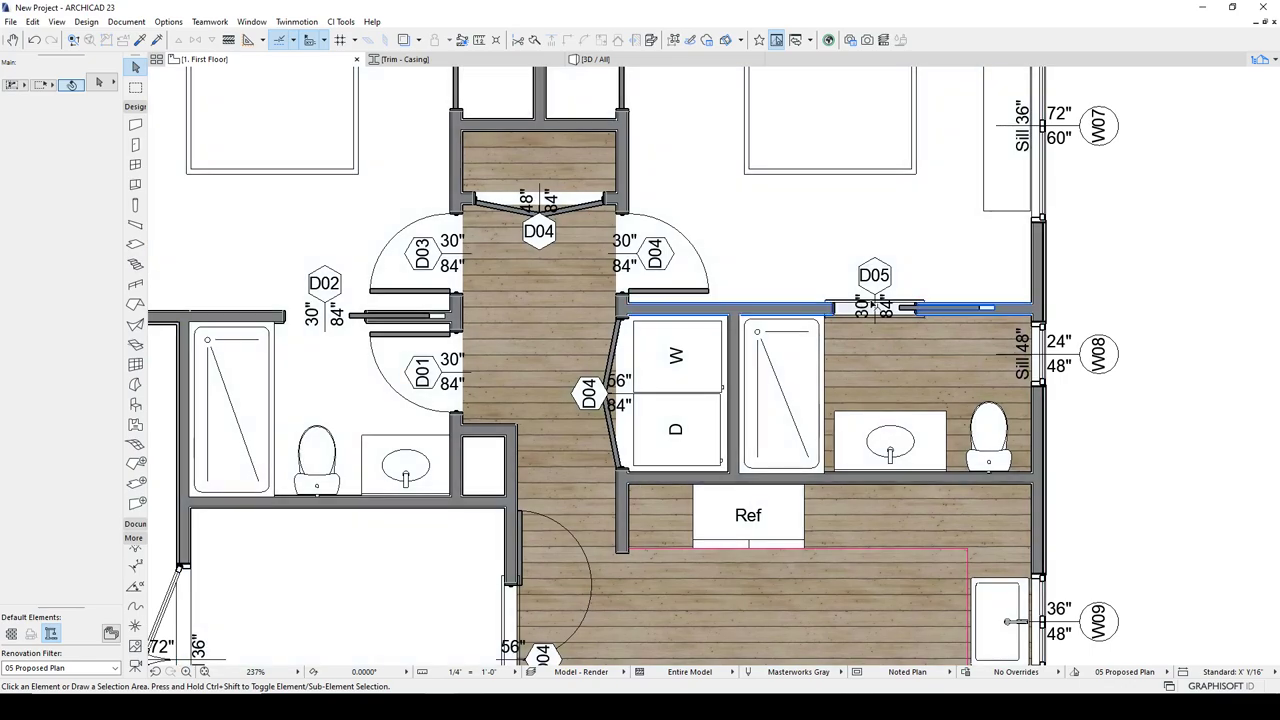
{"action": "left_click", "coordinate": [876, 314]}
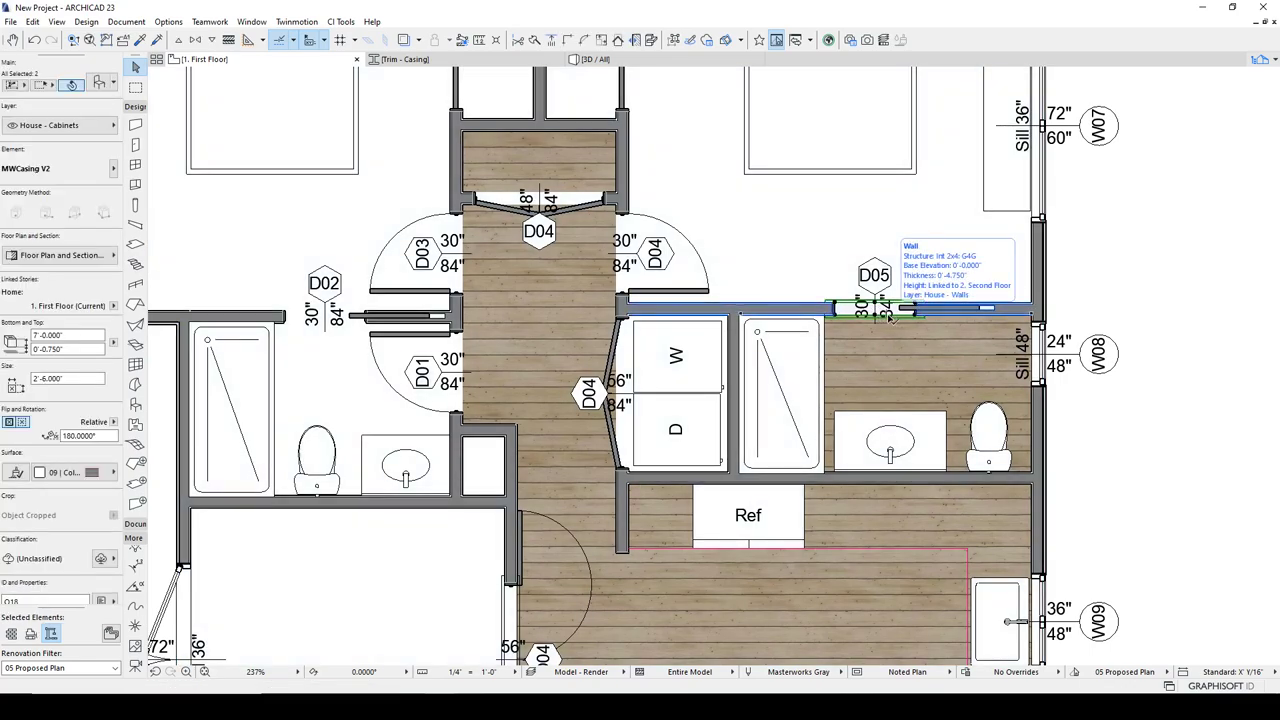
{"action": "key", "text": "ctrl+d"}
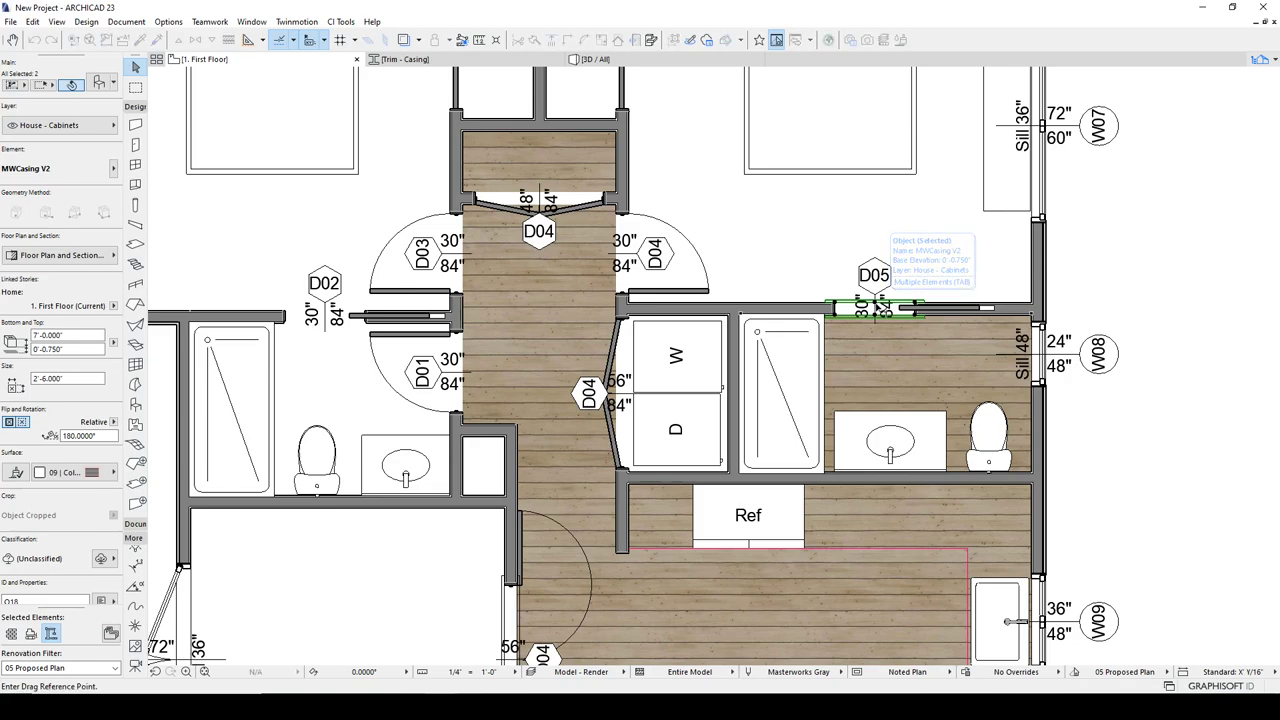
{"action": "left_click", "coordinate": [833, 309]}
{"action": "scroll", "coordinate": [548, 336], "scroll_direction": "up", "scroll_amount": 3}
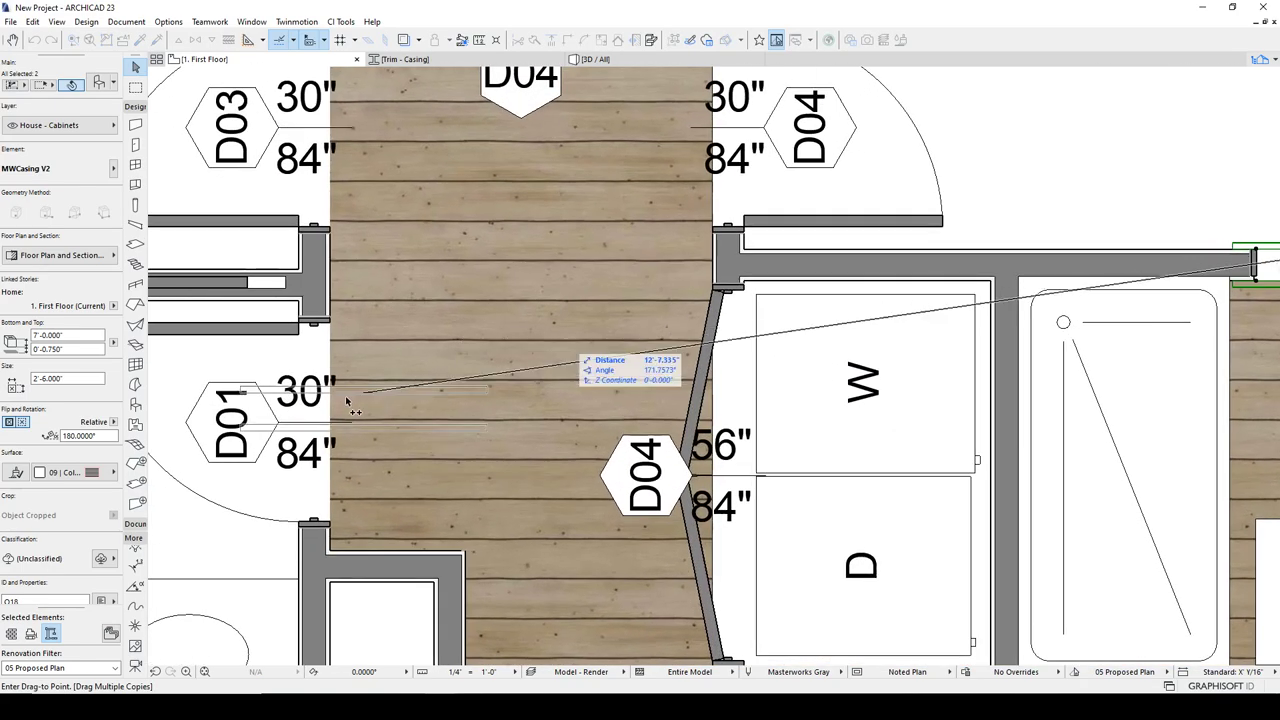
{"action": "left_click", "coordinate": [298, 423]}
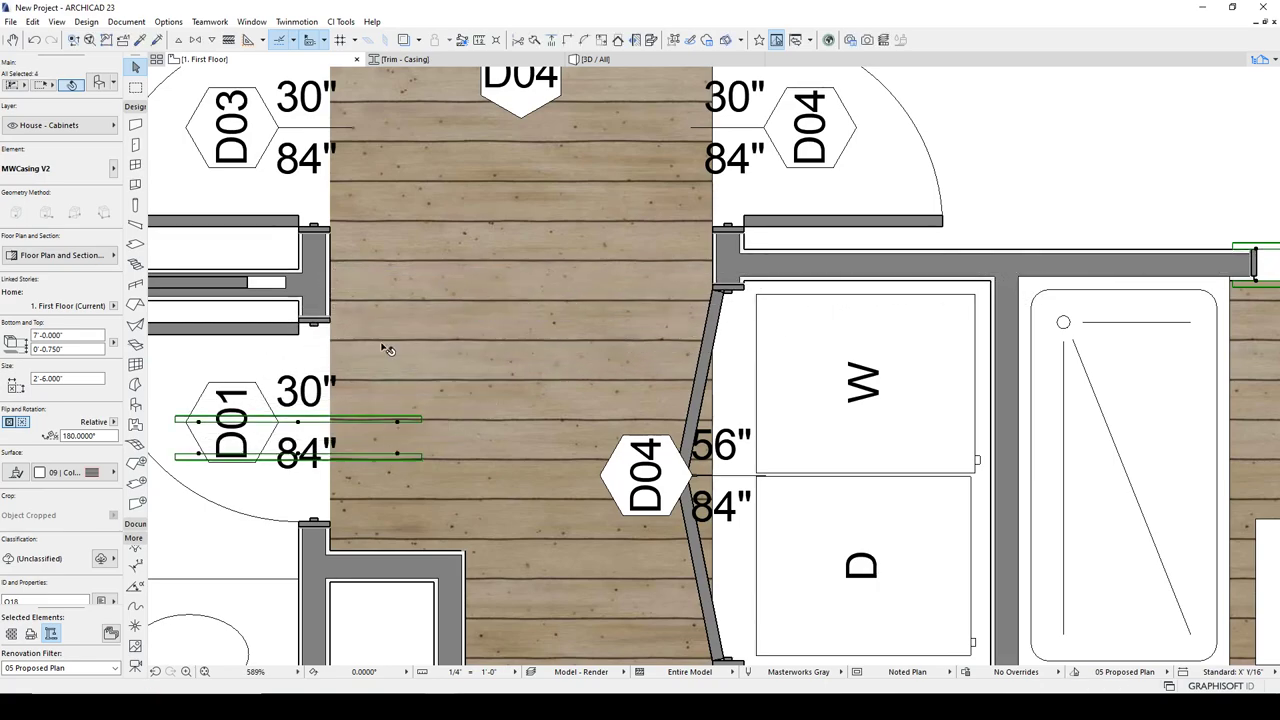
Rotate the selected casings by 90° about the central hotspot at D01 so the copied pair lies along the wall faces
{"action": "key", "text": "ctrl+e"}
{"action": "left_click", "coordinate": [298, 423]}
{"action": "left_click", "coordinate": [366, 423]}
{"action": "left_click", "coordinate": [298, 320]}
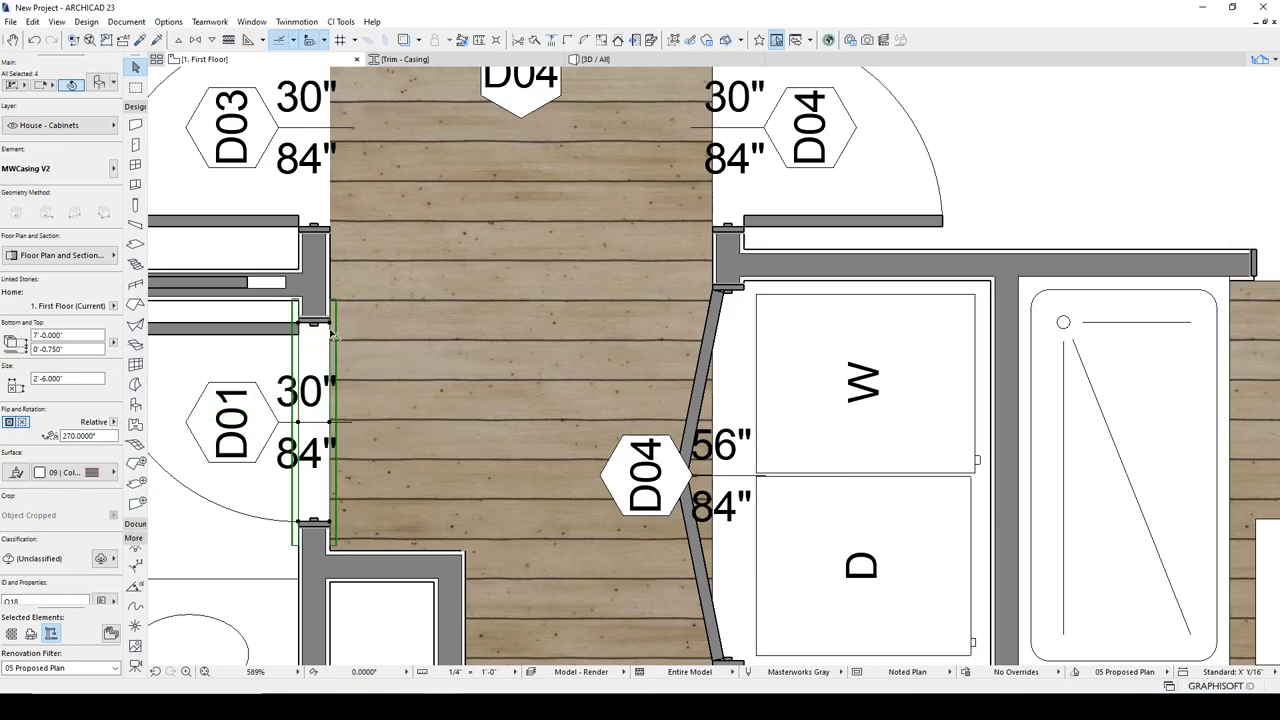
Copy the selected D01 casings to the D03 door and the 30" D04 door across the hallway, centred on each opening
{"action": "scroll", "coordinate": [333, 338], "scroll_direction": "up", "scroll_amount": 1}
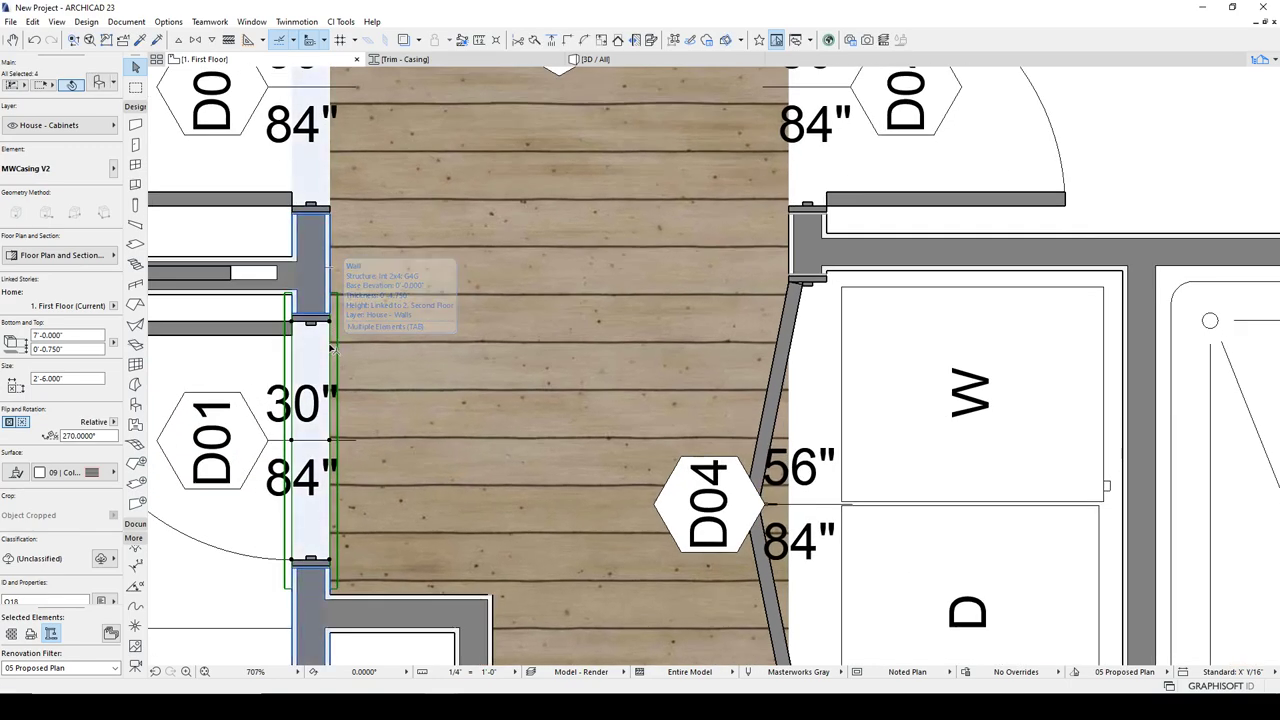
{"action": "key", "text": "ctrl+d"}
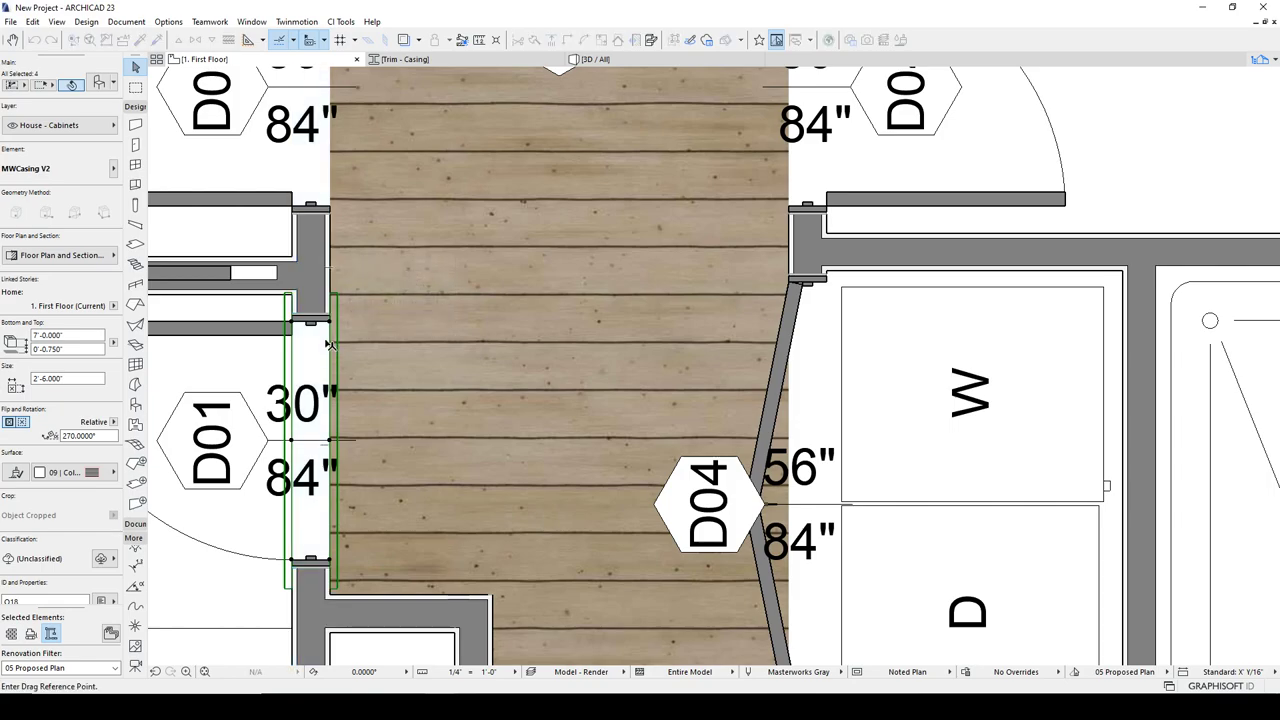
{"action": "left_click", "coordinate": [293, 441]}
{"action": "scroll", "coordinate": [317, 406], "scroll_direction": "up", "scroll_amount": 3, "text": "shift"}
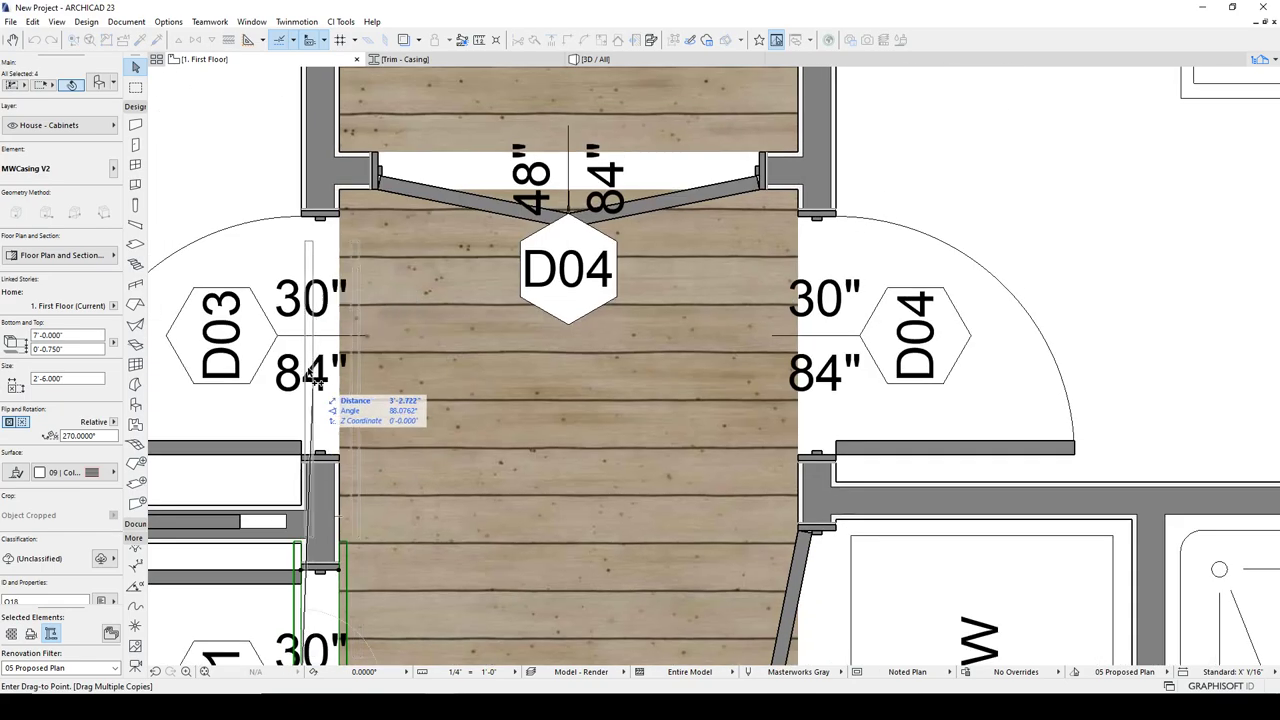
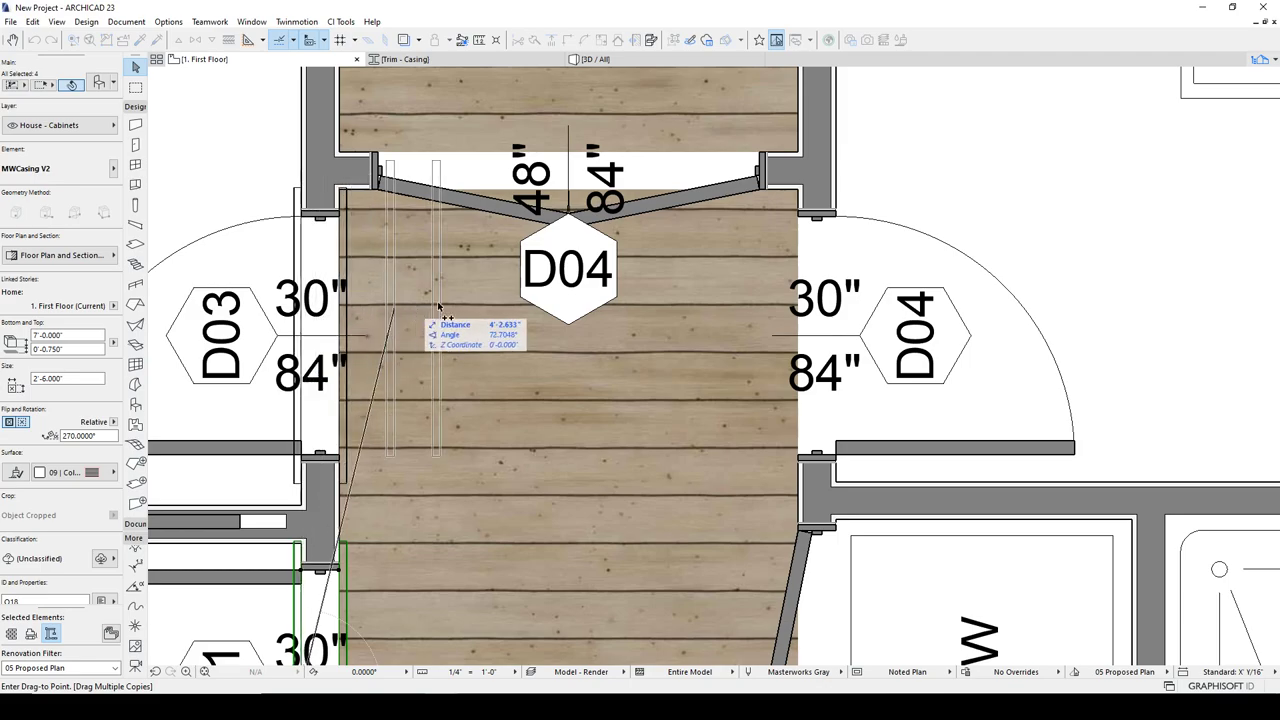
{"action": "left_click", "coordinate": [797, 334]}
{"action": "key", "text": "Escape"}
{"action": "scroll", "coordinate": [690, 372], "scroll_direction": "down", "scroll_amount": 4}
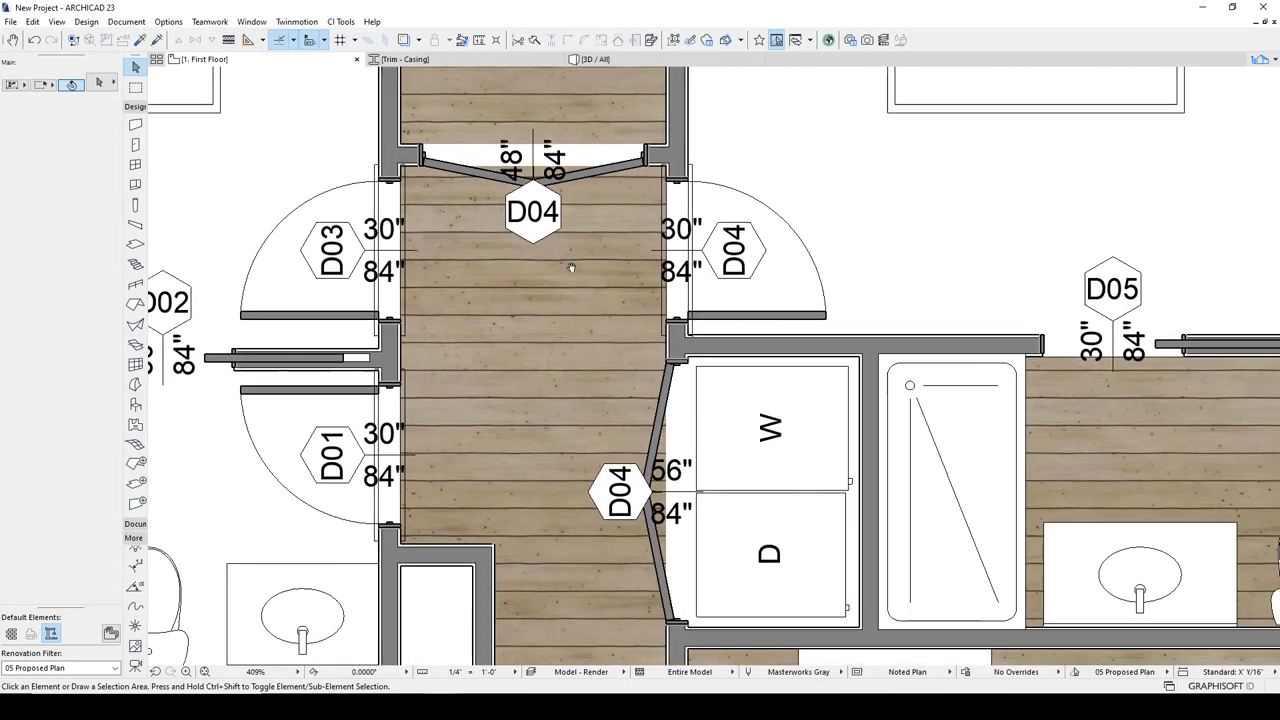
Examine the hallway and bedroom door casings in the 3D view, and return to the First Floor plan
{"action": "left_click", "coordinate": [595, 59]}
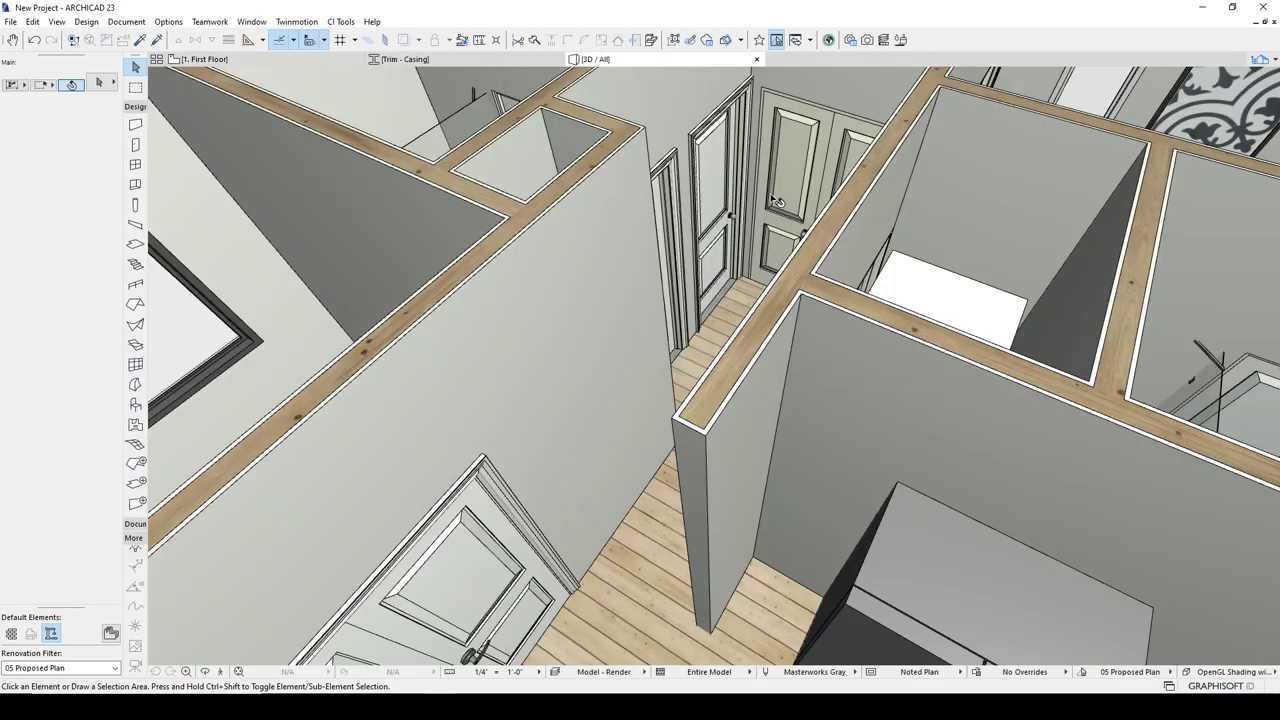
{"action": "middle_click_drag", "start_coordinate": [772, 200], "coordinate": [620, 146], "text": "shift"}
{"action": "middle_click_drag", "start_coordinate": [800, 232], "coordinate": [830, 356], "text": "shift"}
{"action": "scroll", "coordinate": [665, 252], "scroll_direction": "up", "scroll_amount": 6}
{"action": "scroll", "coordinate": [855, 260], "scroll_direction": "down", "scroll_amount": 4}
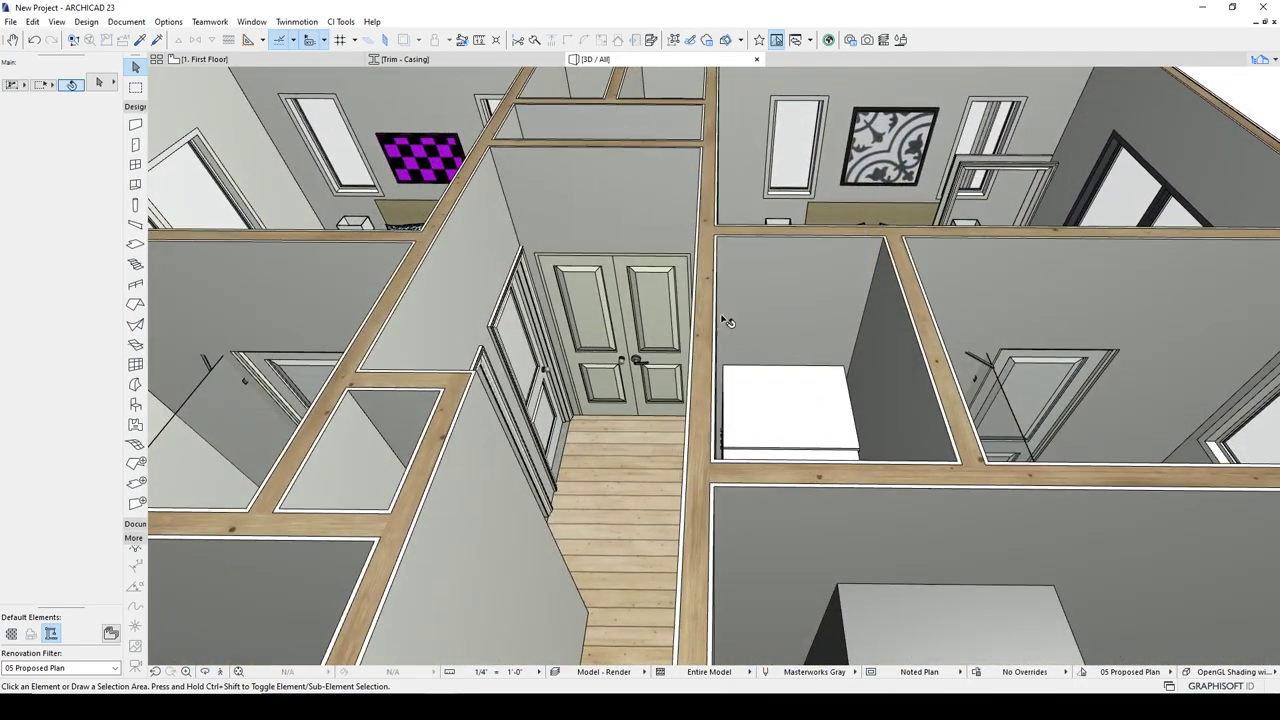
{"action": "scroll", "coordinate": [527, 370], "scroll_direction": "down", "scroll_amount": 2}
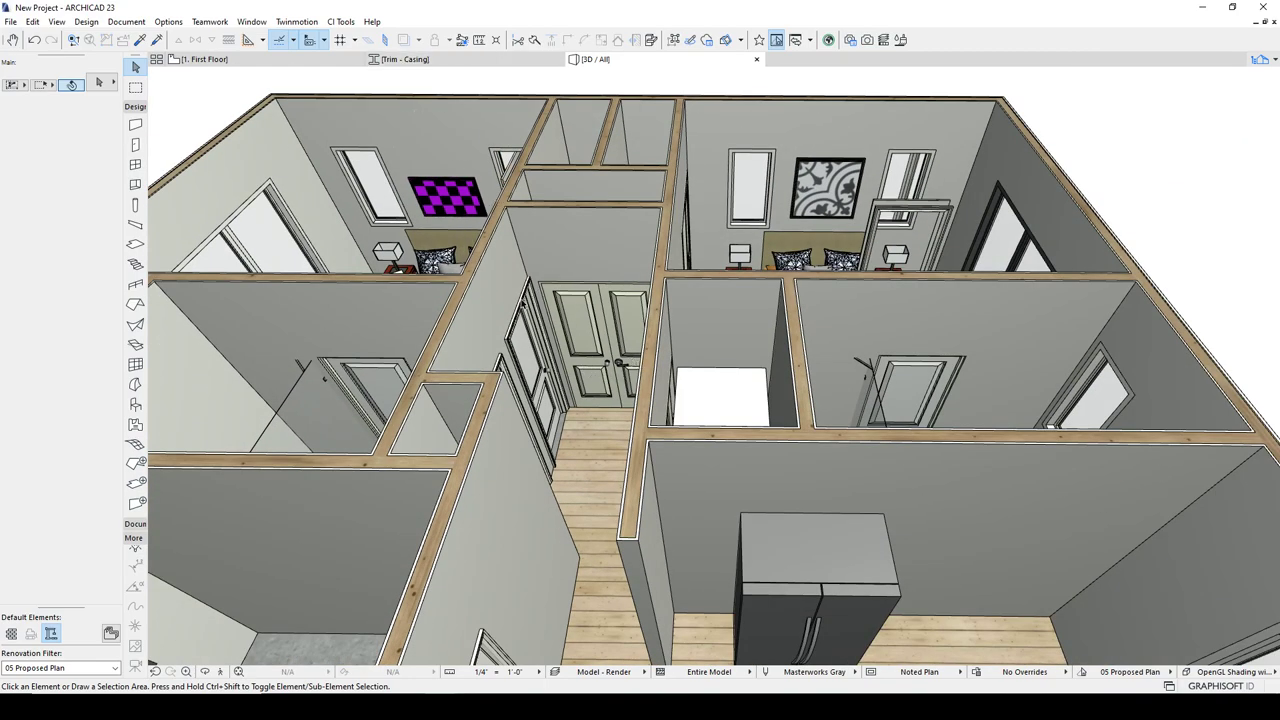
{"action": "scroll", "coordinate": [596, 381], "scroll_direction": "up", "scroll_amount": 6}
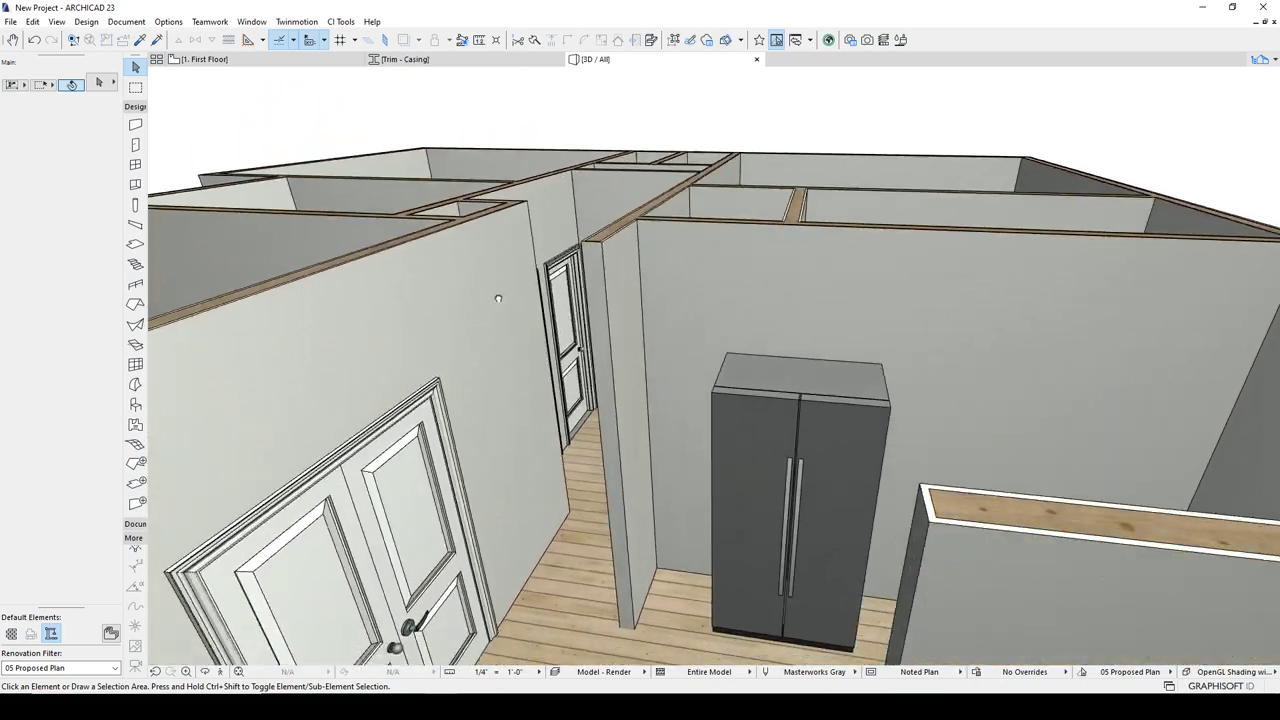
{"action": "middle_click_drag", "start_coordinate": [498, 298], "coordinate": [566, 226]}
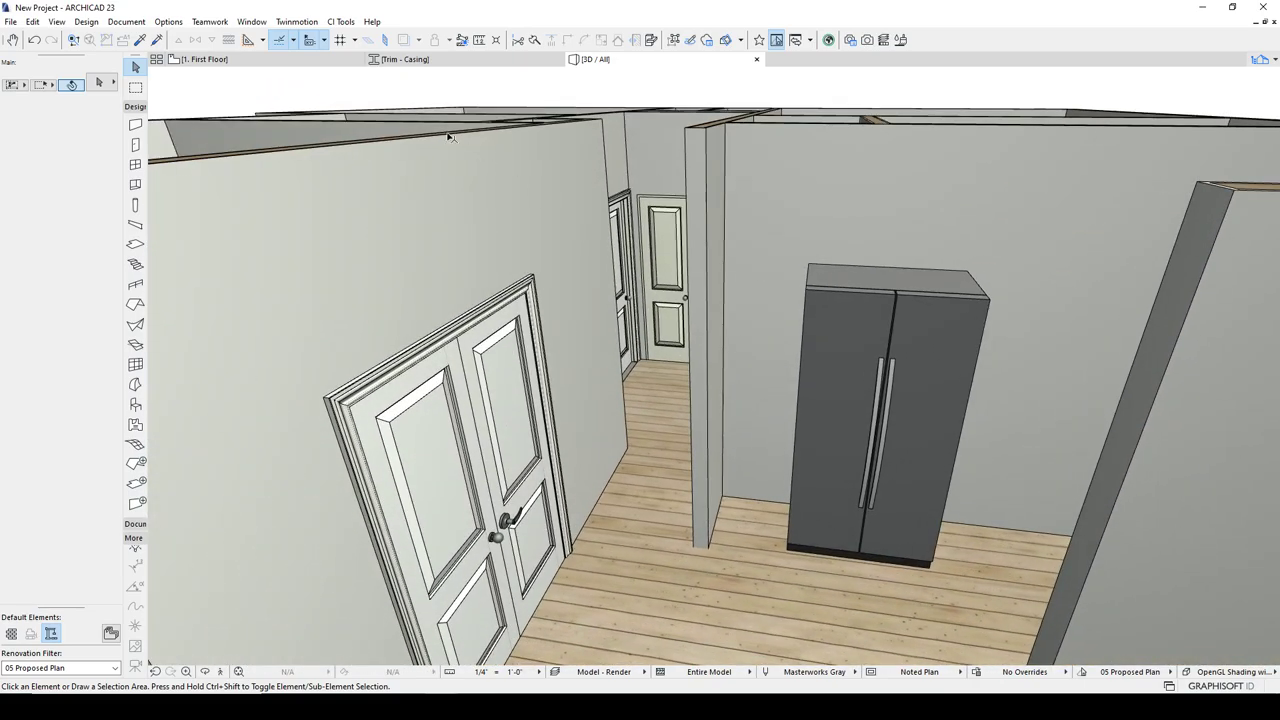
{"action": "left_click", "coordinate": [258, 60]}
{"action": "scroll", "coordinate": [441, 228], "scroll_direction": "down", "scroll_amount": 3}
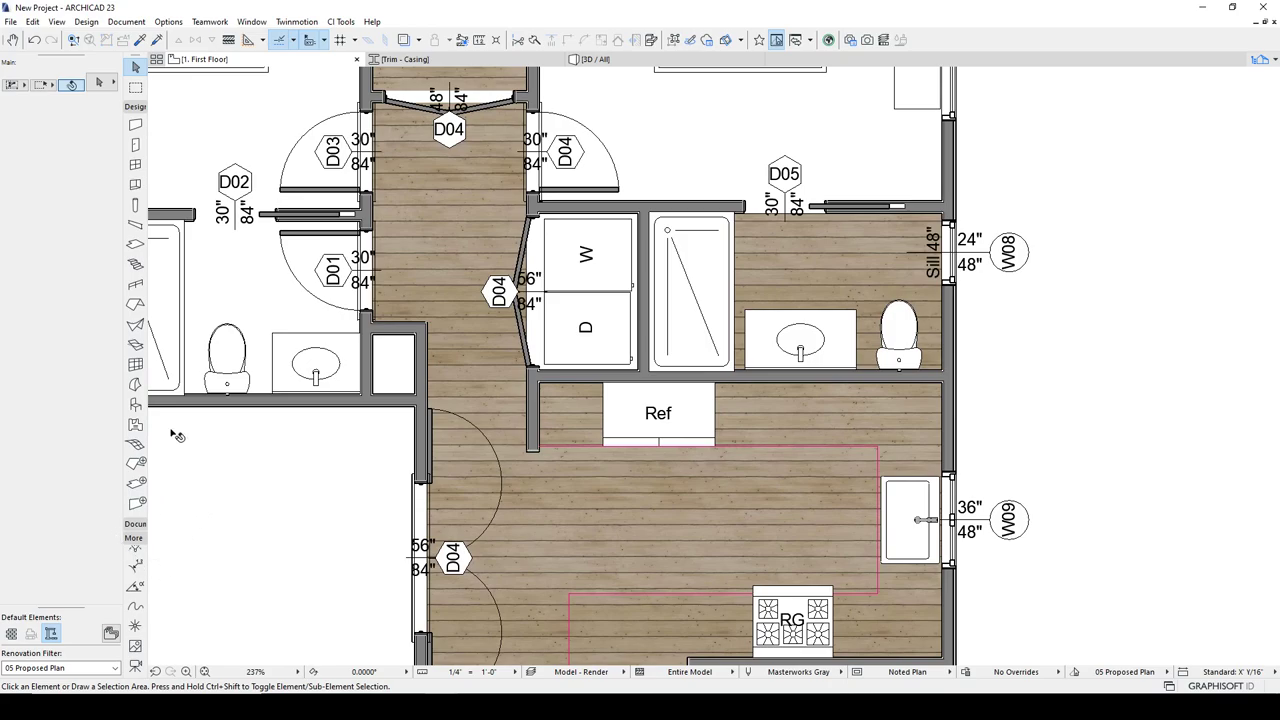
Set the Beam tool's default structure to the complex profile Trim - Base
{"action": "left_click", "coordinate": [136, 225]}
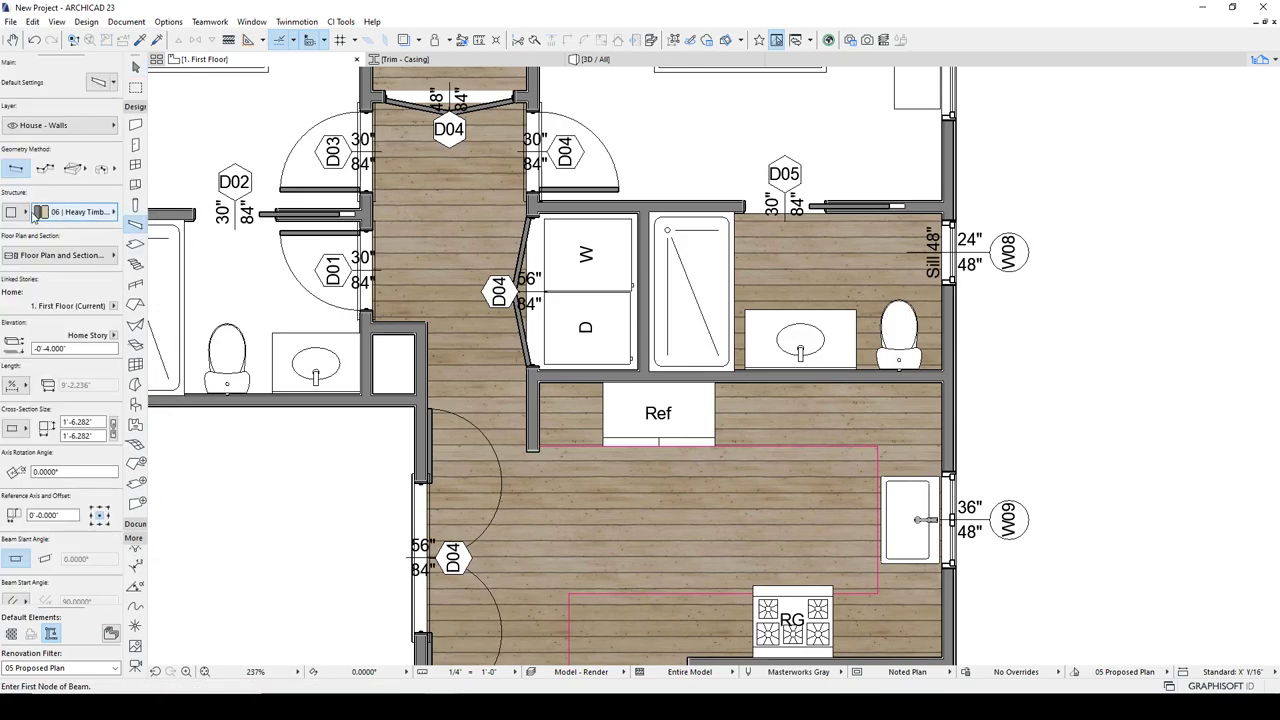
{"action": "left_click", "coordinate": [24, 214]}
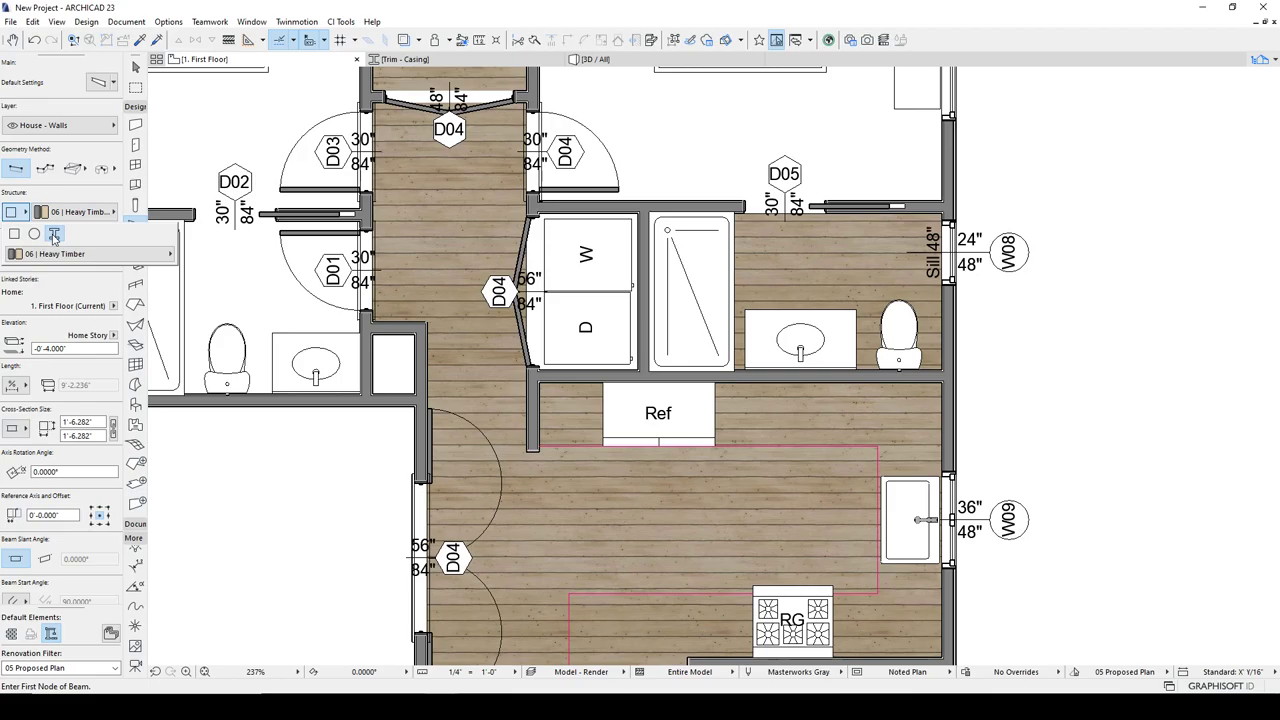
{"action": "left_click", "coordinate": [63, 214]}
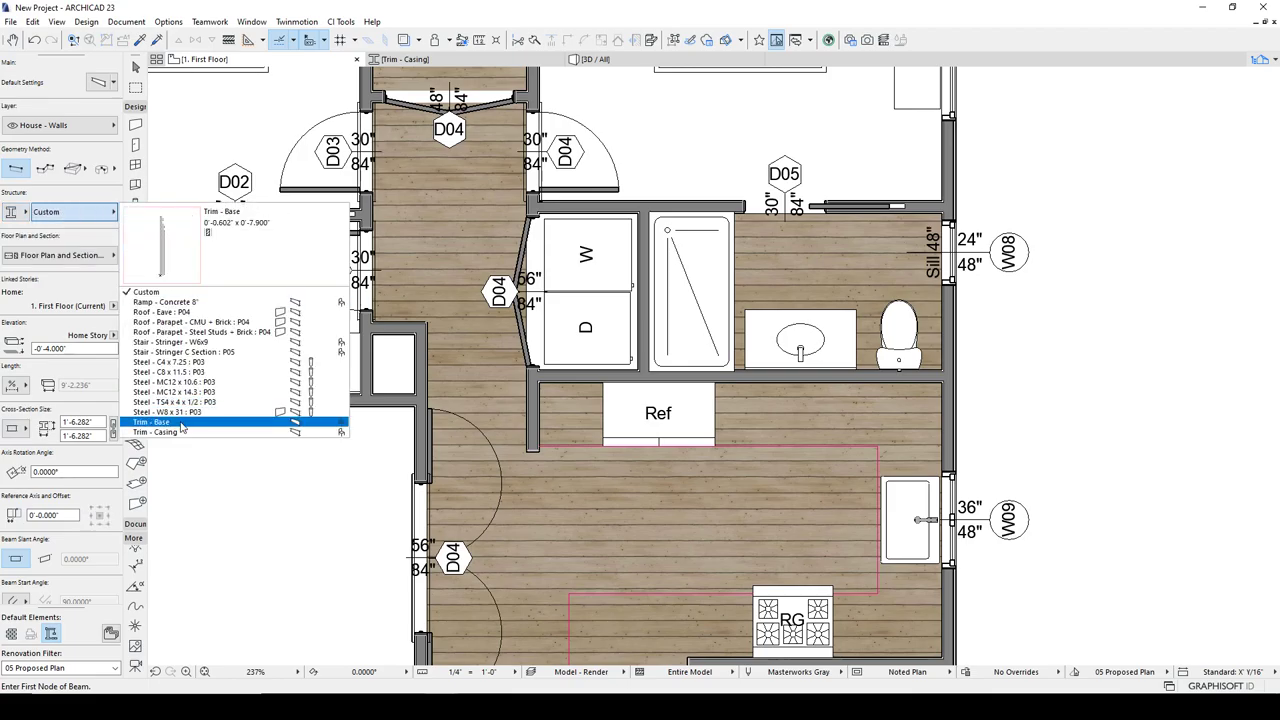
{"action": "left_click", "coordinate": [212, 414]}
{"action": "scroll", "coordinate": [297, 456], "scroll_direction": "down", "scroll_amount": 4}
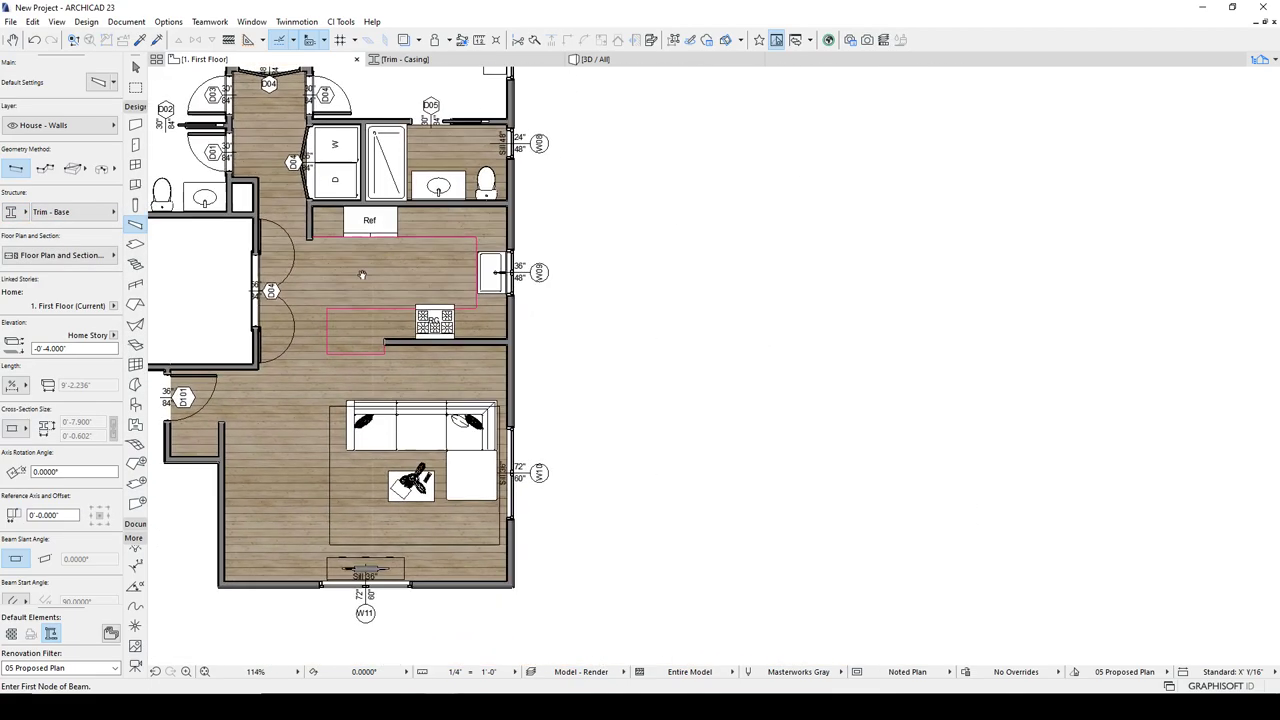
{"action": "left_click", "coordinate": [264, 414]}
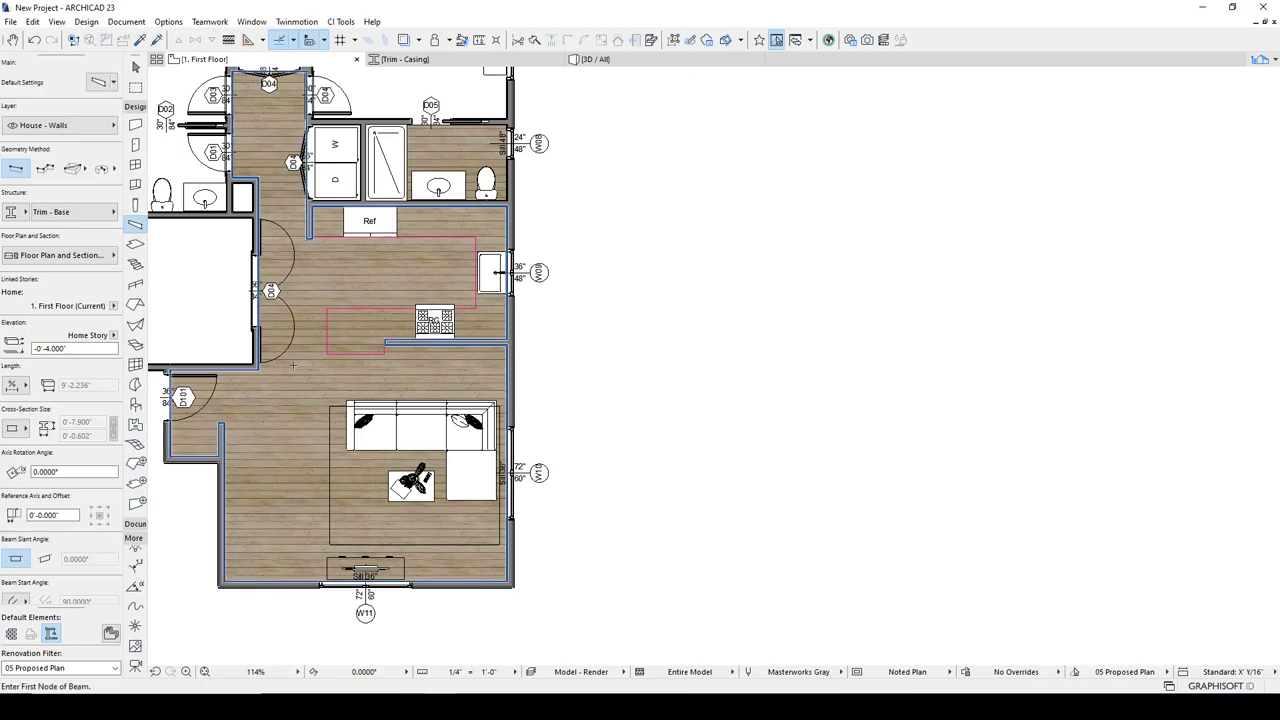
{"action": "key", "text": "Escape"}
Examine the free end of the wall beside the refrigerator and the wall outlines around the kitchen and living room
{"action": "scroll", "coordinate": [289, 256], "scroll_direction": "up", "scroll_amount": 4}
{"action": "scroll", "coordinate": [491, 322], "scroll_direction": "up", "scroll_amount": 5}
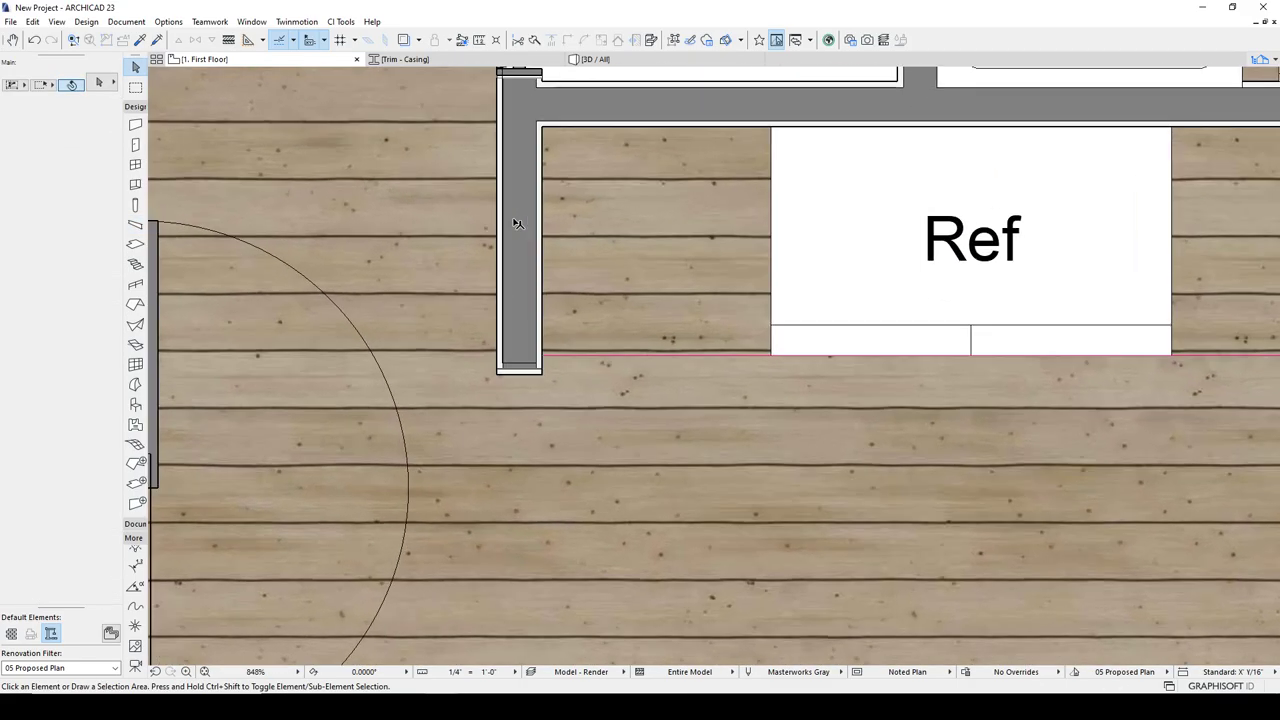
{"action": "left_click", "coordinate": [536, 366]}
{"action": "key", "text": "Escape"}
{"action": "scroll", "coordinate": [544, 366], "scroll_direction": "up", "scroll_amount": 5}
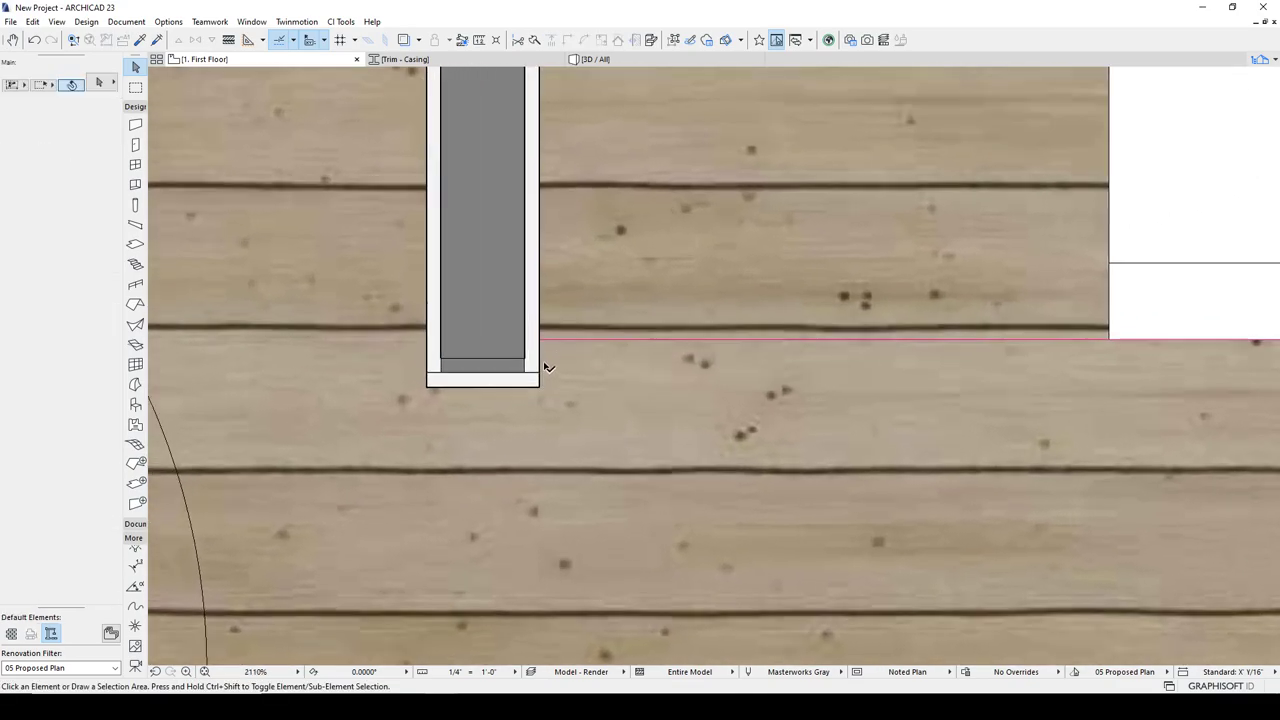
{"action": "scroll", "coordinate": [544, 360], "scroll_direction": "down", "scroll_amount": 15}
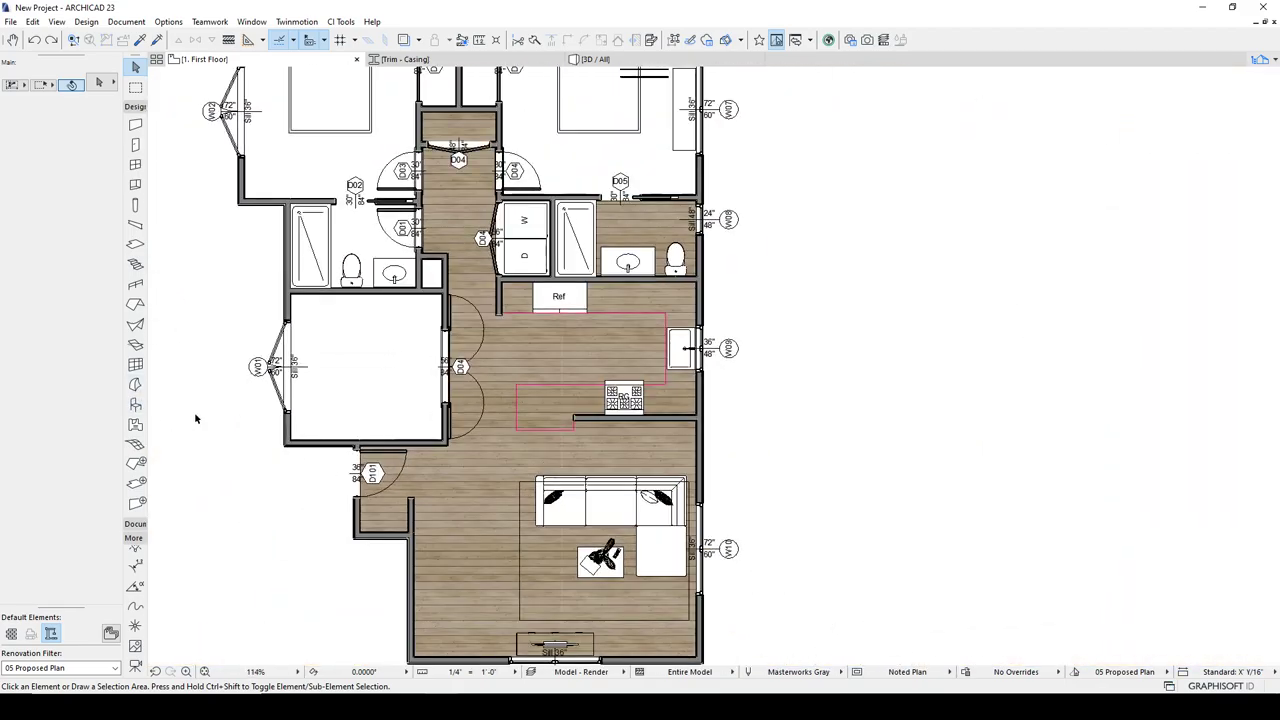
{"action": "left_click", "coordinate": [135, 226]}
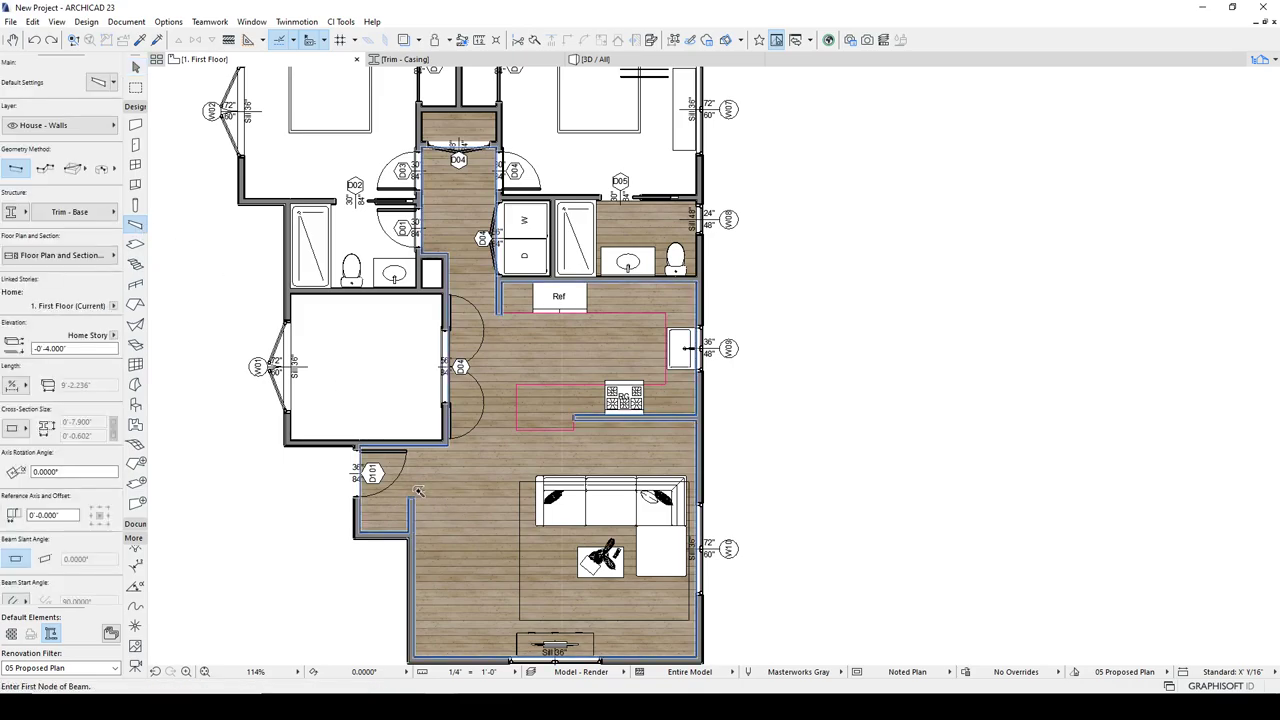
{"action": "key", "text": "Escape"}
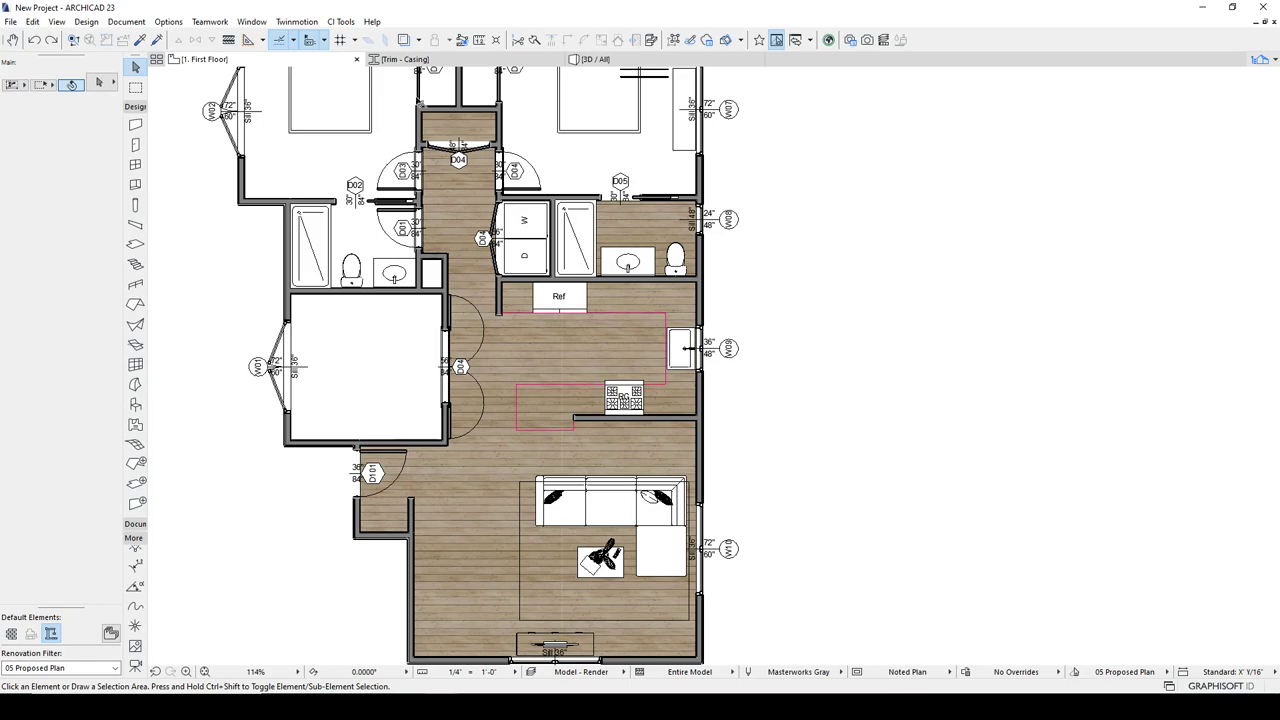
Load the Trim - Base profile for editing in the Profile Manager
{"action": "left_click", "coordinate": [414, 60]}
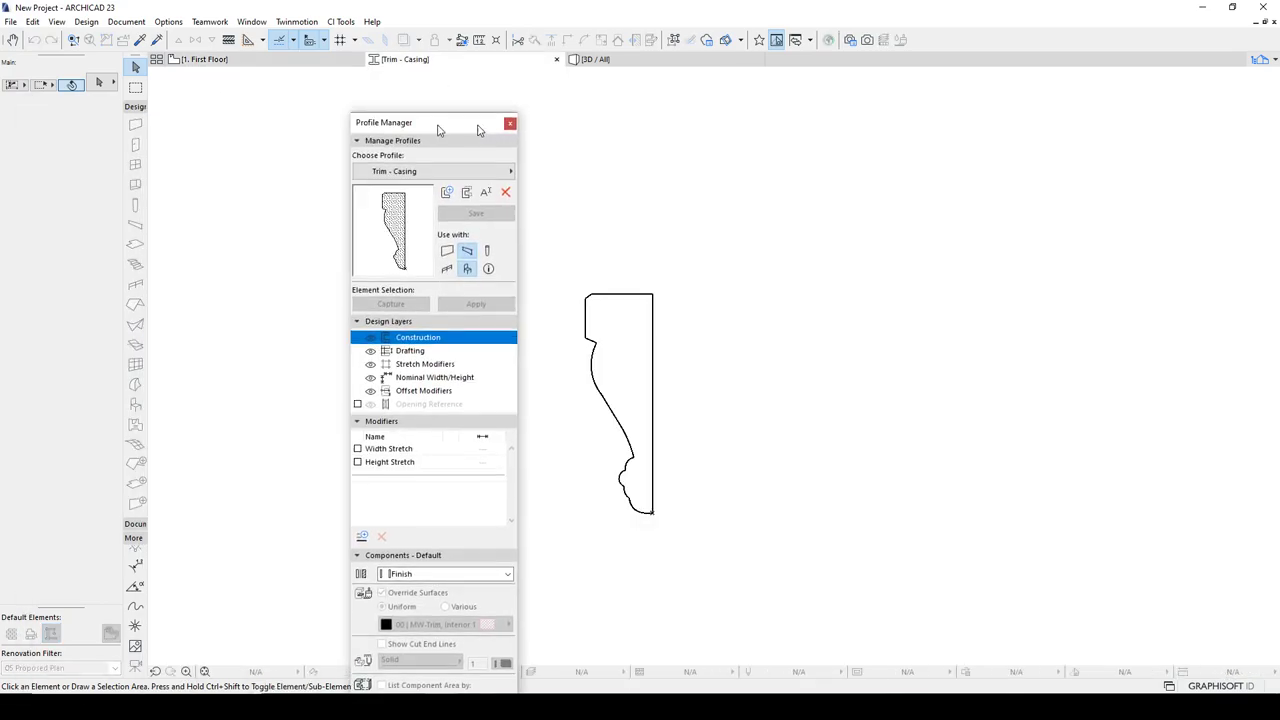
{"action": "left_click_drag", "start_coordinate": [341, 124], "coordinate": [662, 118]}
{"action": "left_click", "coordinate": [690, 168]}
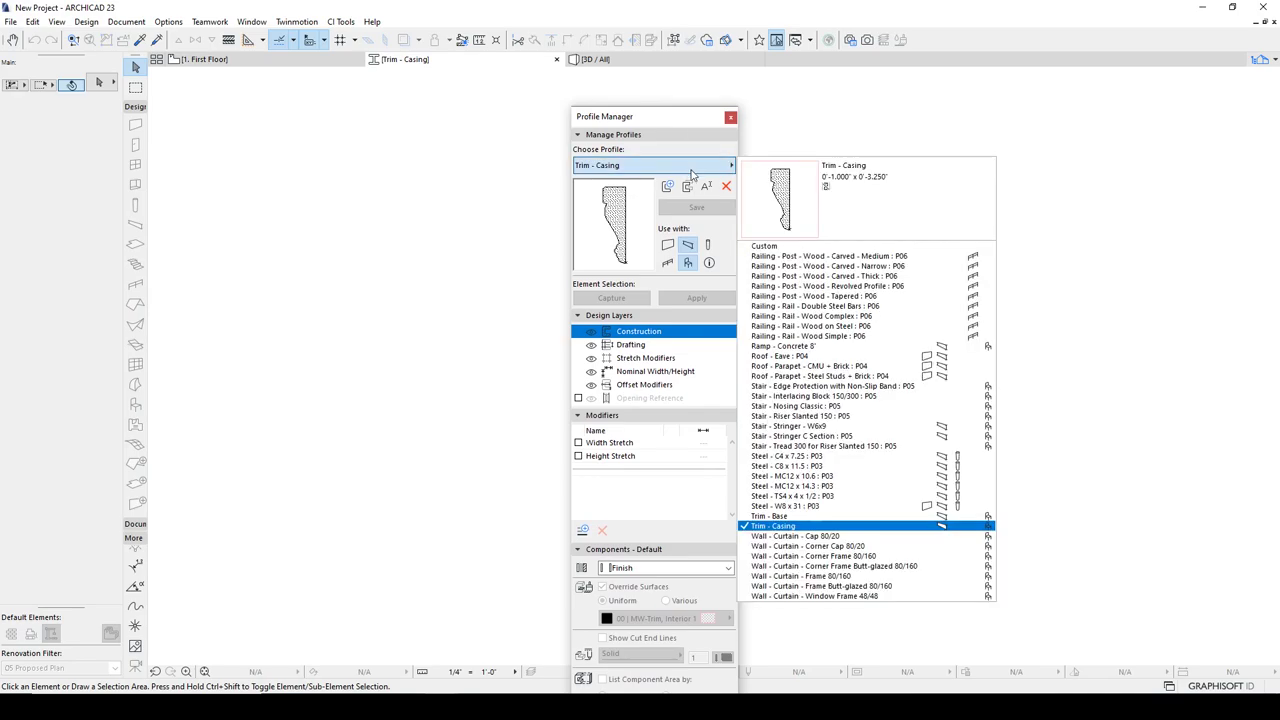
{"action": "left_click", "coordinate": [788, 516]}
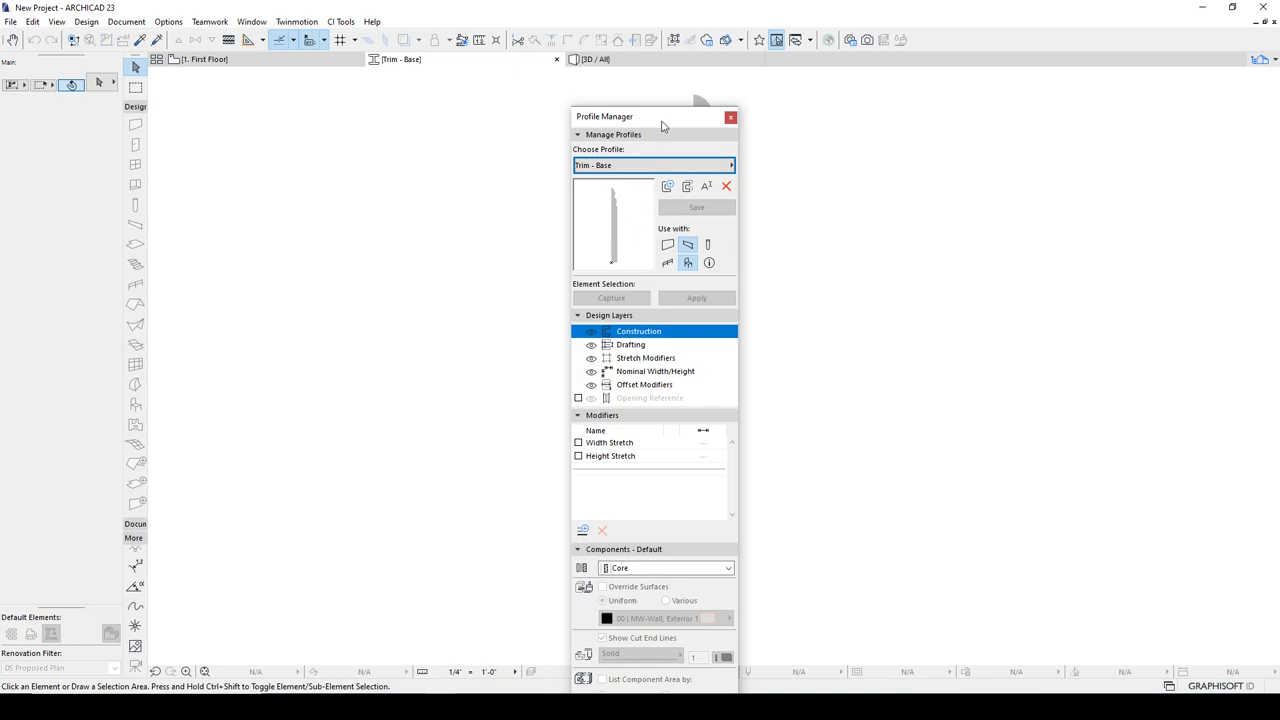
{"action": "left_click_drag", "start_coordinate": [661, 125], "coordinate": [464, 124]}
Mirror the Trim - Base component about its straight vertical back edge, save the profile and return to the First Floor plan
{"action": "left_click", "coordinate": [736, 437]}
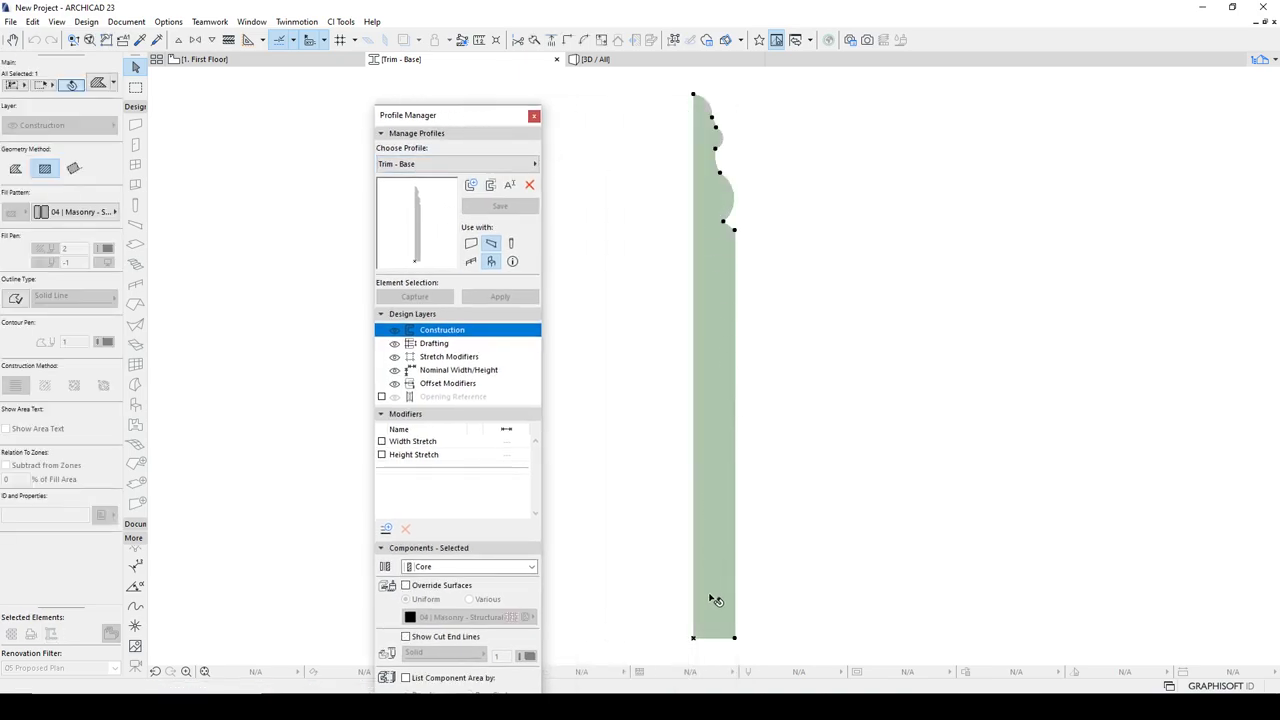
{"action": "key", "text": "ctrl+m"}
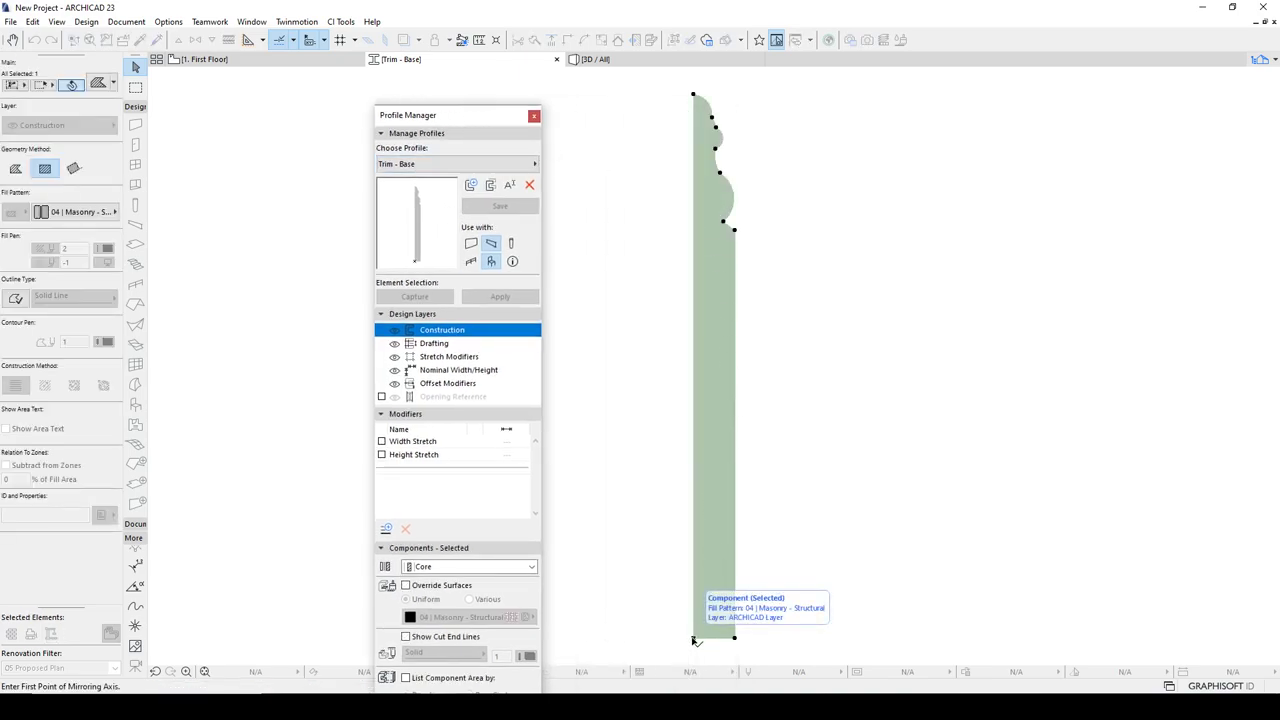
{"action": "left_click", "coordinate": [693, 638]}
{"action": "left_click", "coordinate": [701, 498]}
{"action": "left_click", "coordinate": [503, 208]}
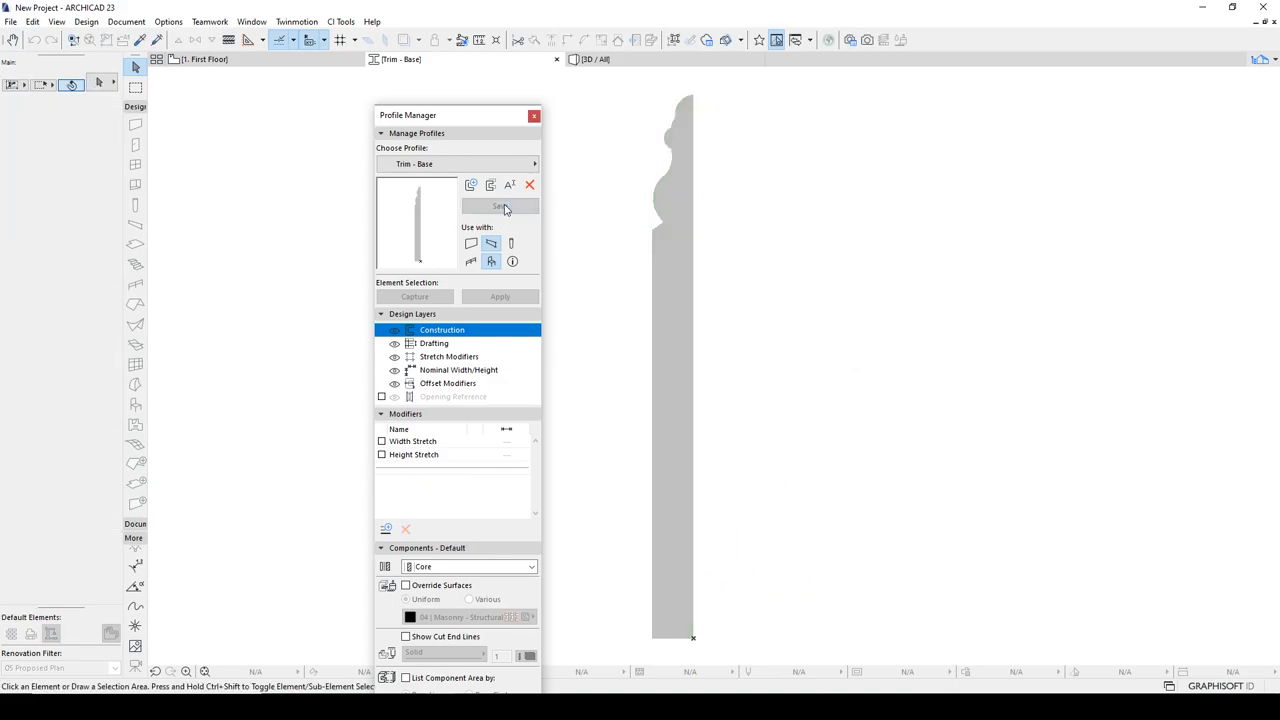
{"action": "left_click_drag", "start_coordinate": [451, 119], "coordinate": [0, 119]}
{"action": "left_click", "coordinate": [205, 60]}
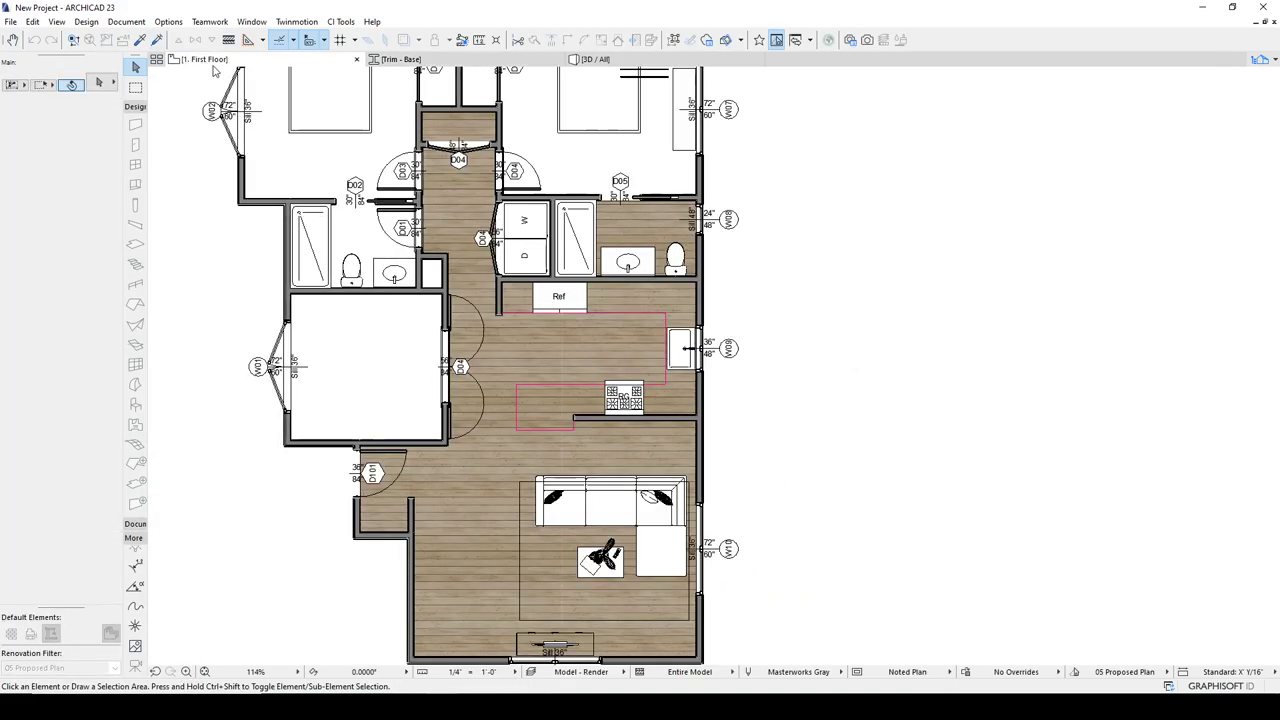
Select all Trim - Base beams on the First Floor plan and enable cover fills in their floor plan display settings
{"action": "left_click", "coordinate": [135, 224]}
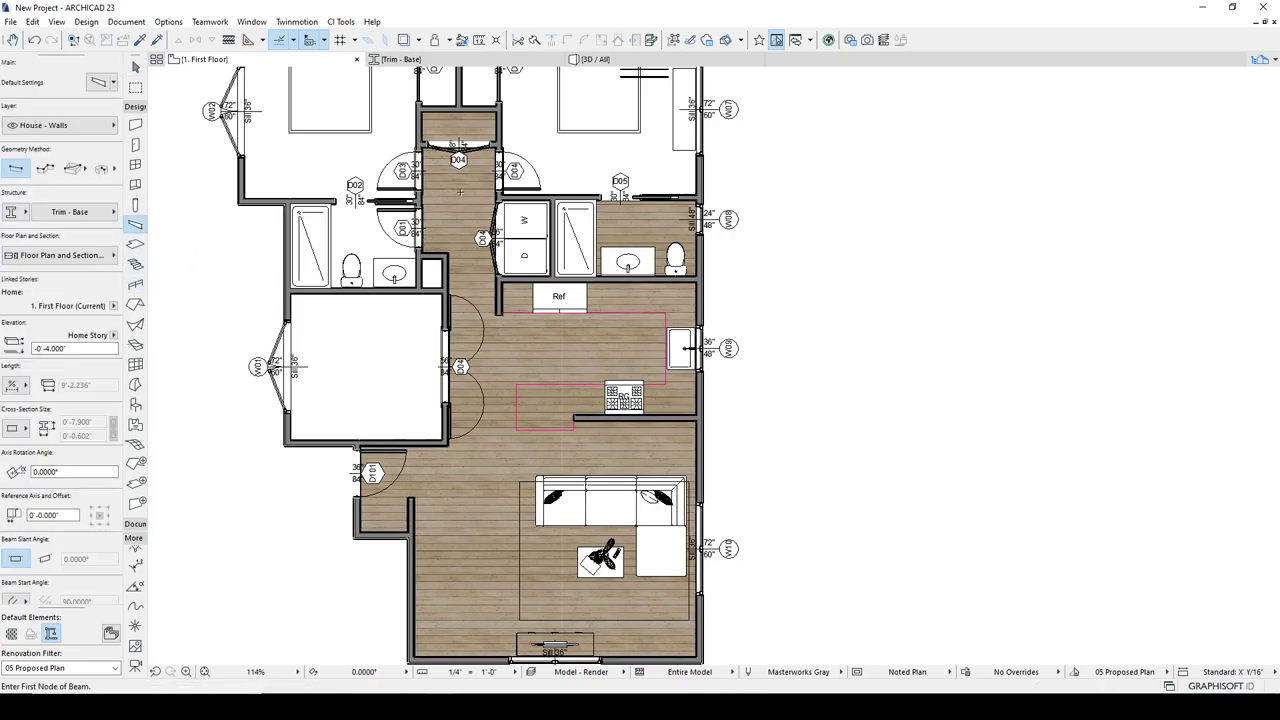
{"action": "scroll", "coordinate": [416, 445], "scroll_direction": "up", "scroll_amount": 8}
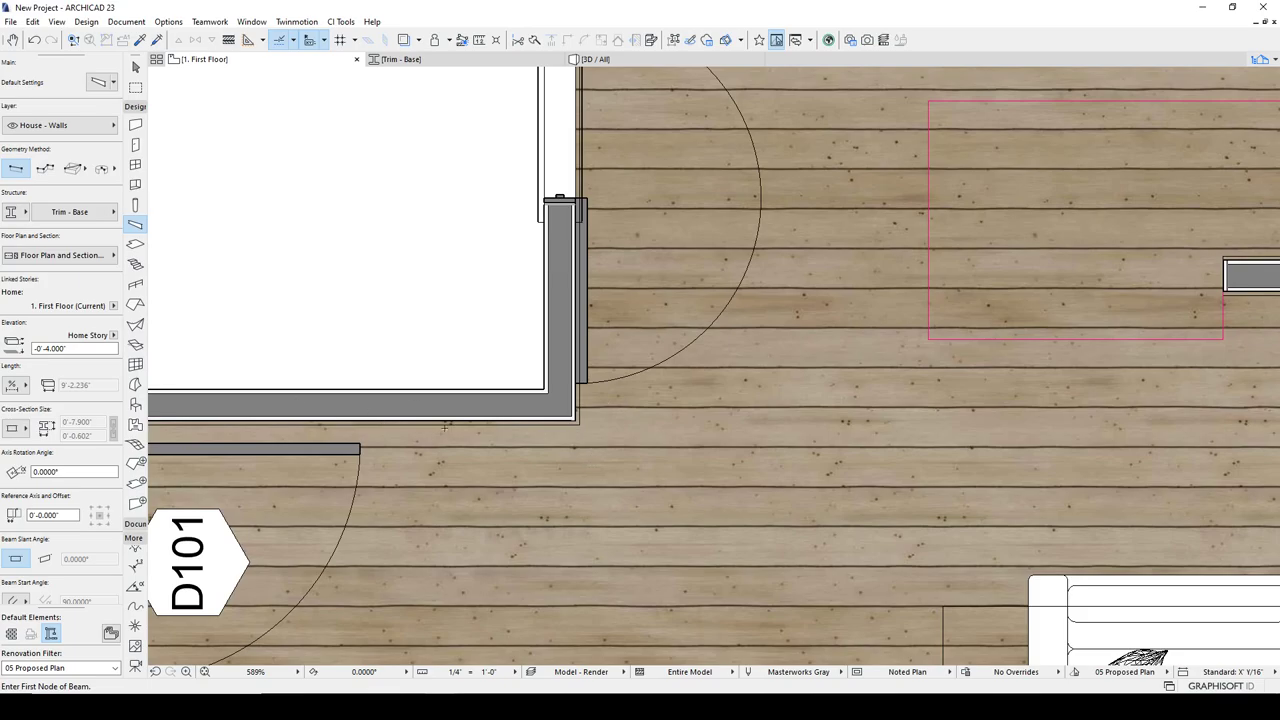
{"action": "scroll", "coordinate": [481, 430], "scroll_direction": "down", "scroll_amount": 9}
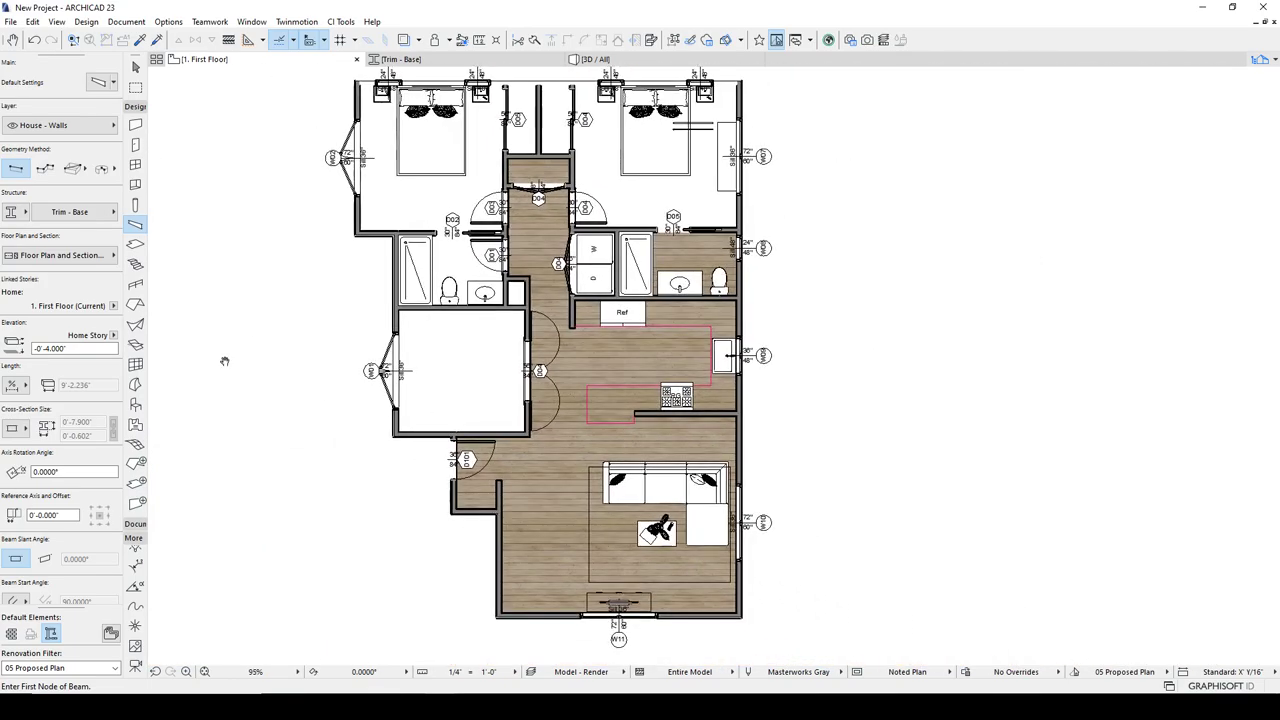
{"action": "key", "text": "ctrl+a"}
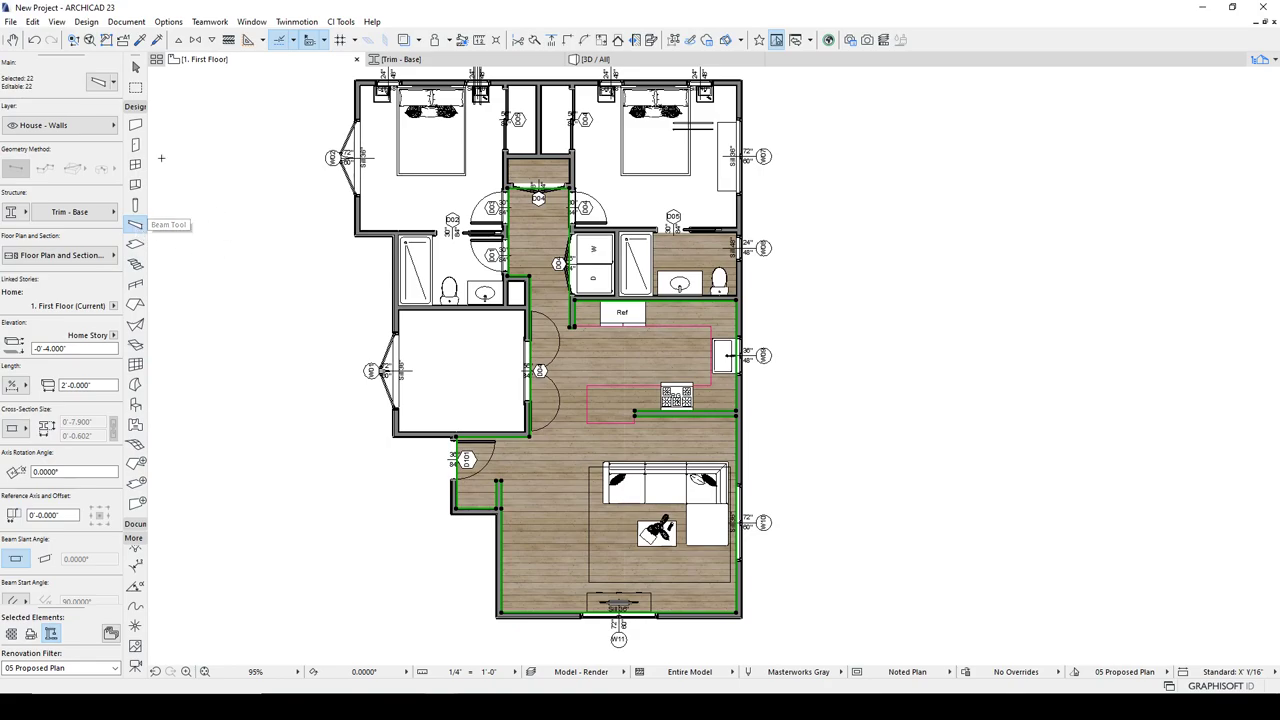
{"action": "left_click", "coordinate": [99, 84]}
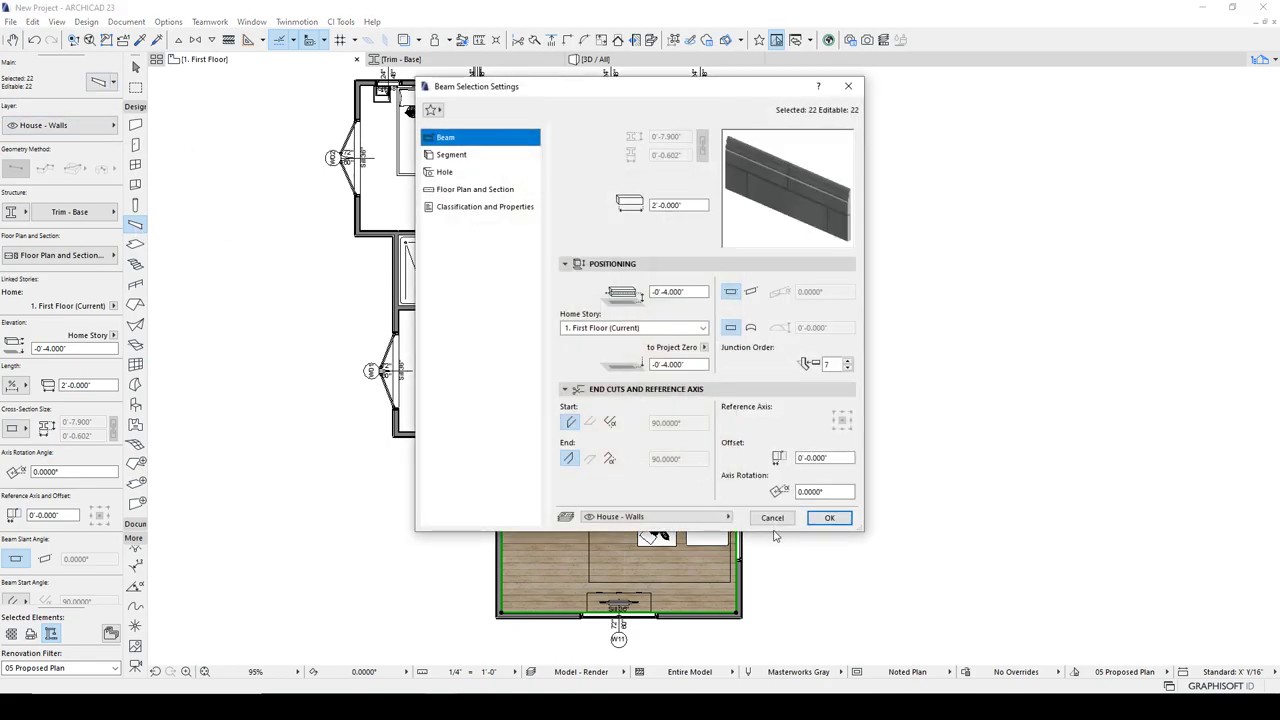
{"action": "left_click_drag", "start_coordinate": [772, 533], "coordinate": [778, 592]}
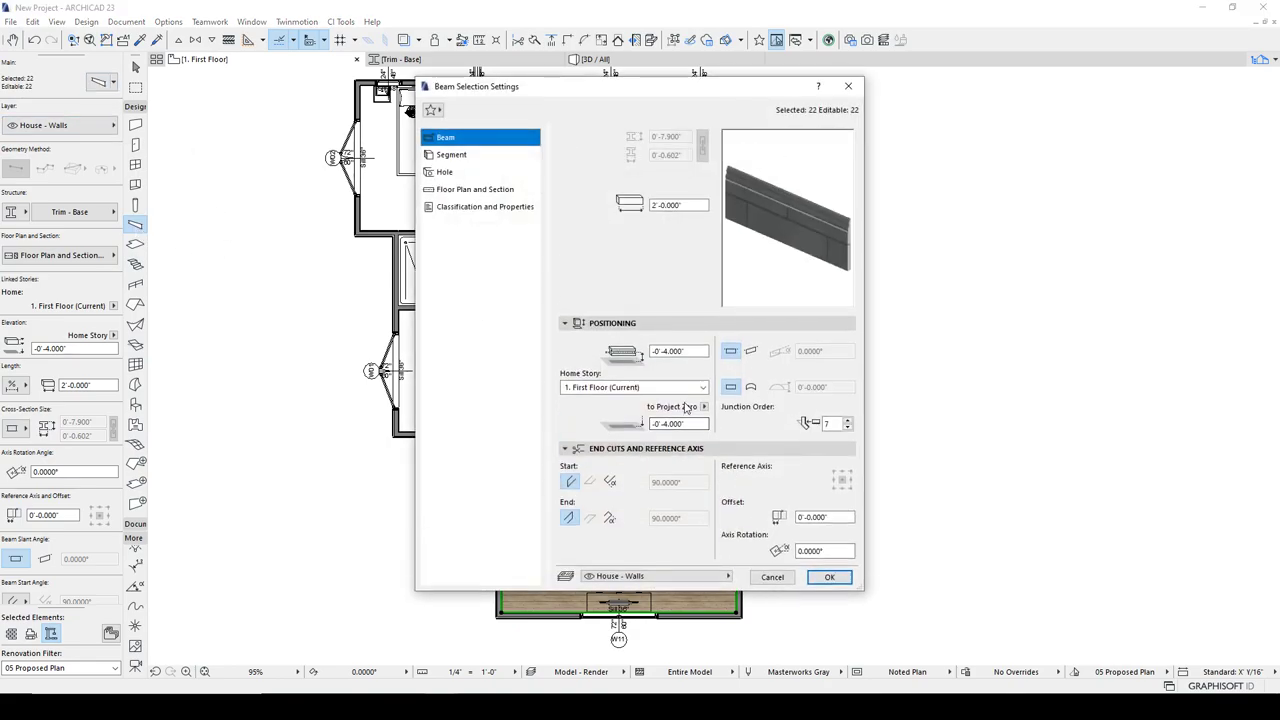
{"action": "left_click", "coordinate": [473, 191]}
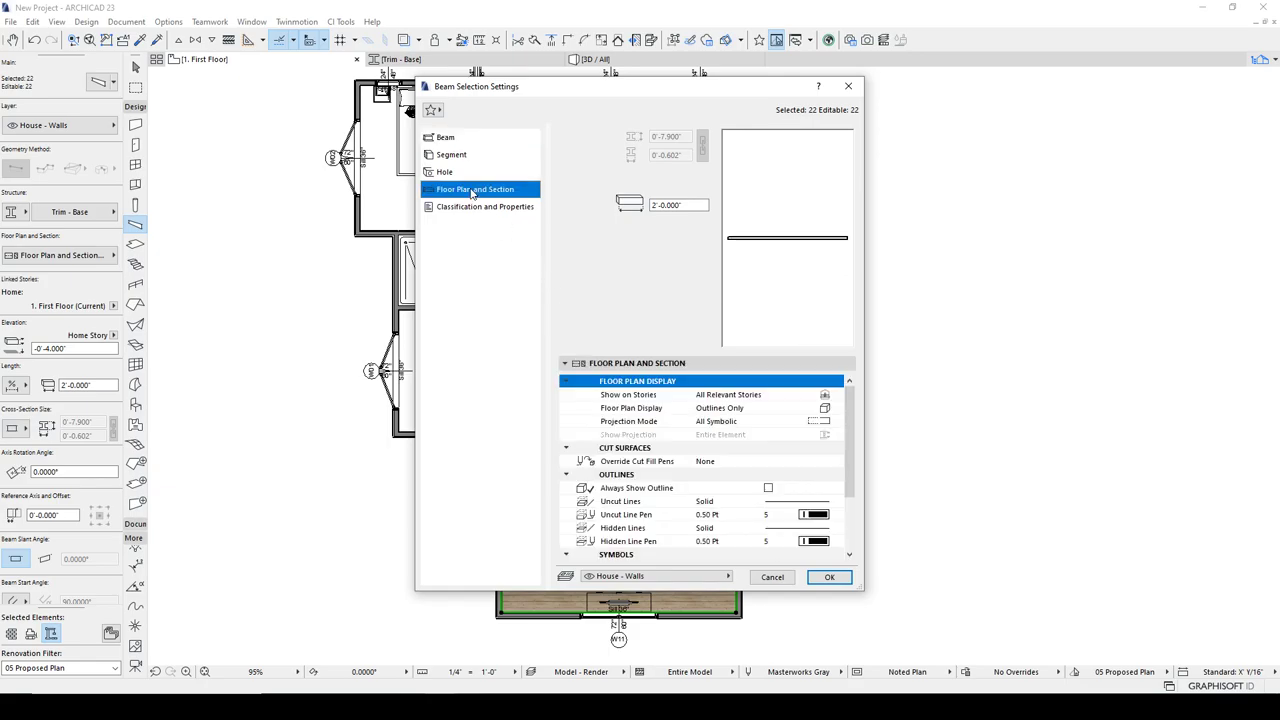
{"action": "left_click_drag", "start_coordinate": [852, 428], "coordinate": [851, 472]}
{"action": "left_click", "coordinate": [768, 541]}
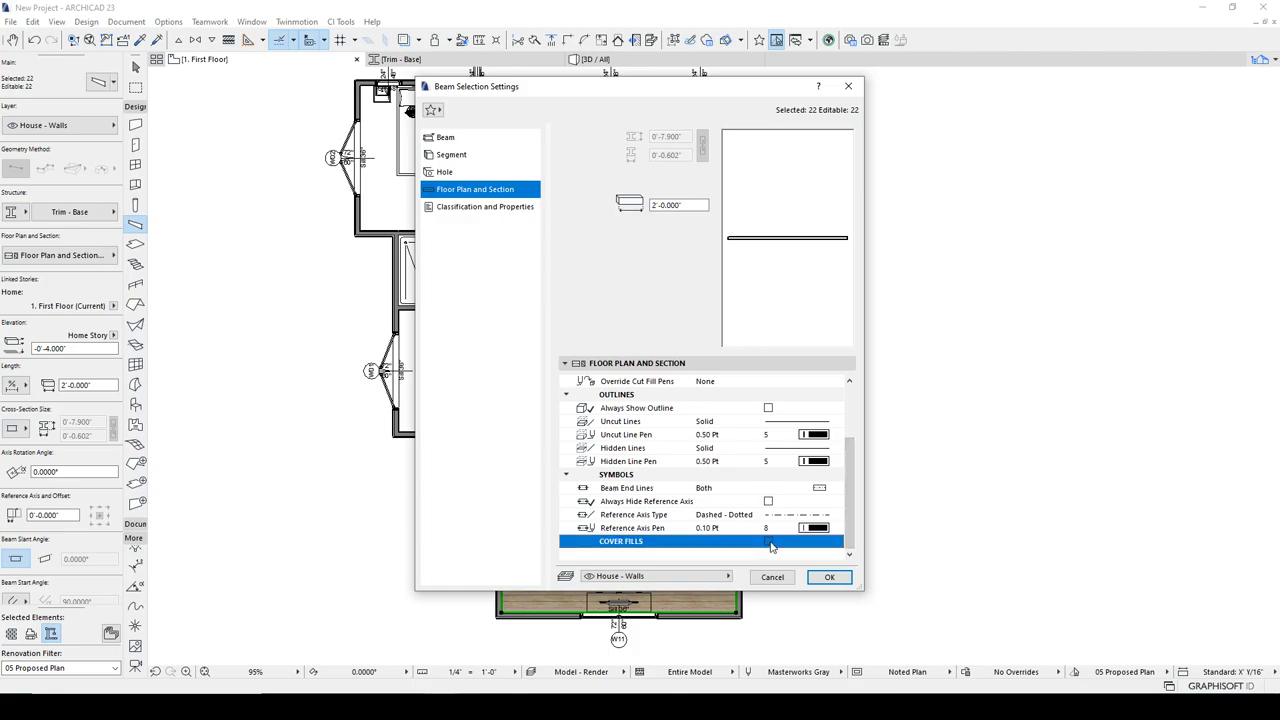
{"action": "scroll", "coordinate": [845, 487], "scroll_direction": "down", "scroll_amount": 2}
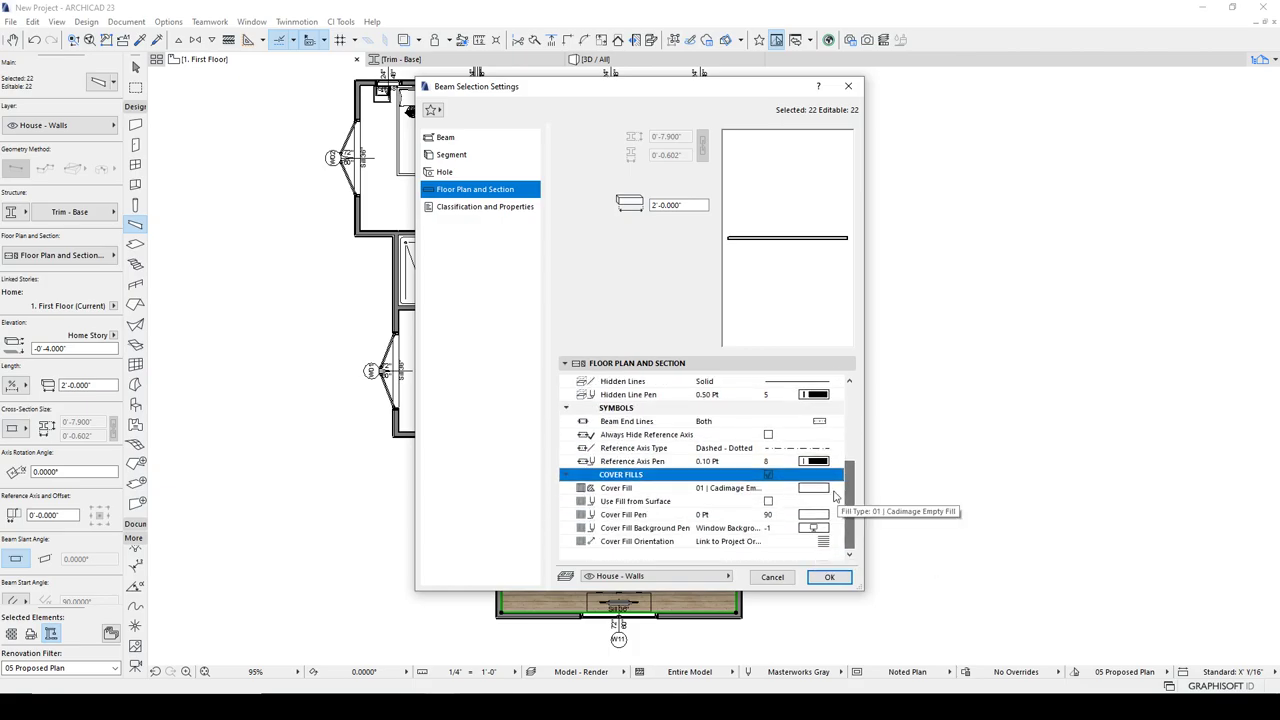
Try 01 | Empty Fill and 01 | Foreground Fill as the cover fill of the selected beams
{"action": "left_click", "coordinate": [825, 489]}
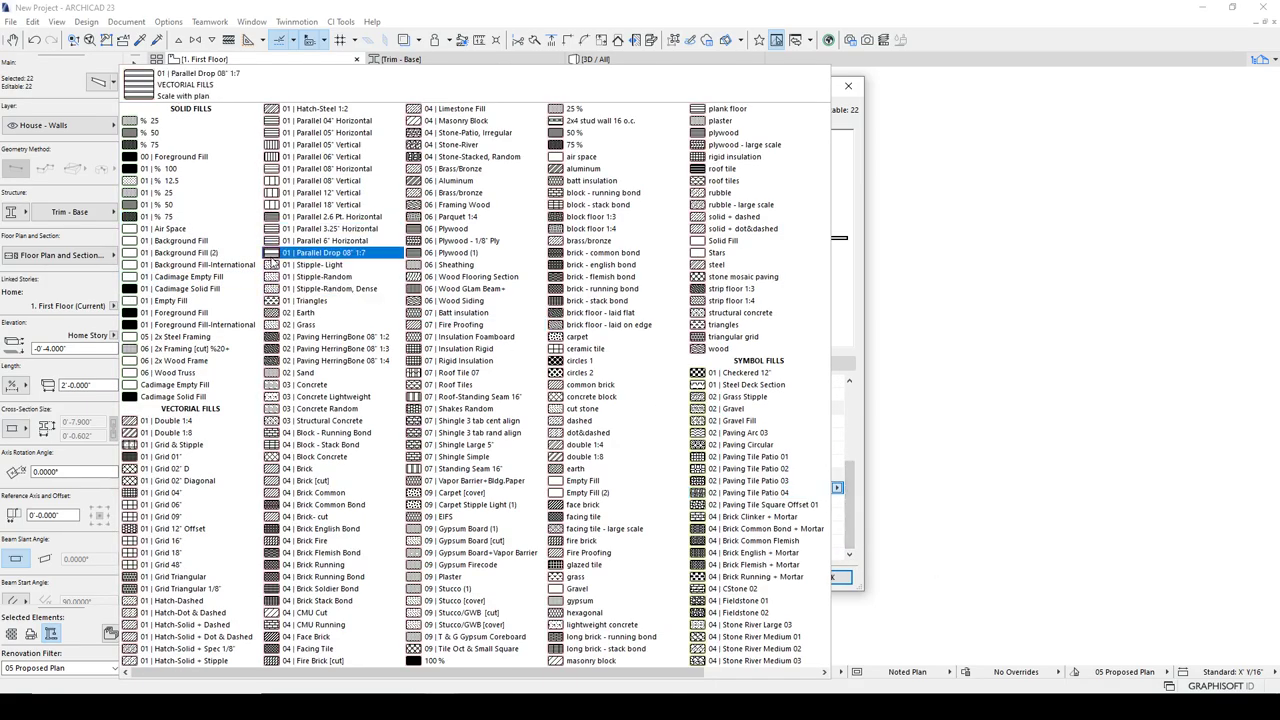
{"action": "left_click", "coordinate": [182, 300]}
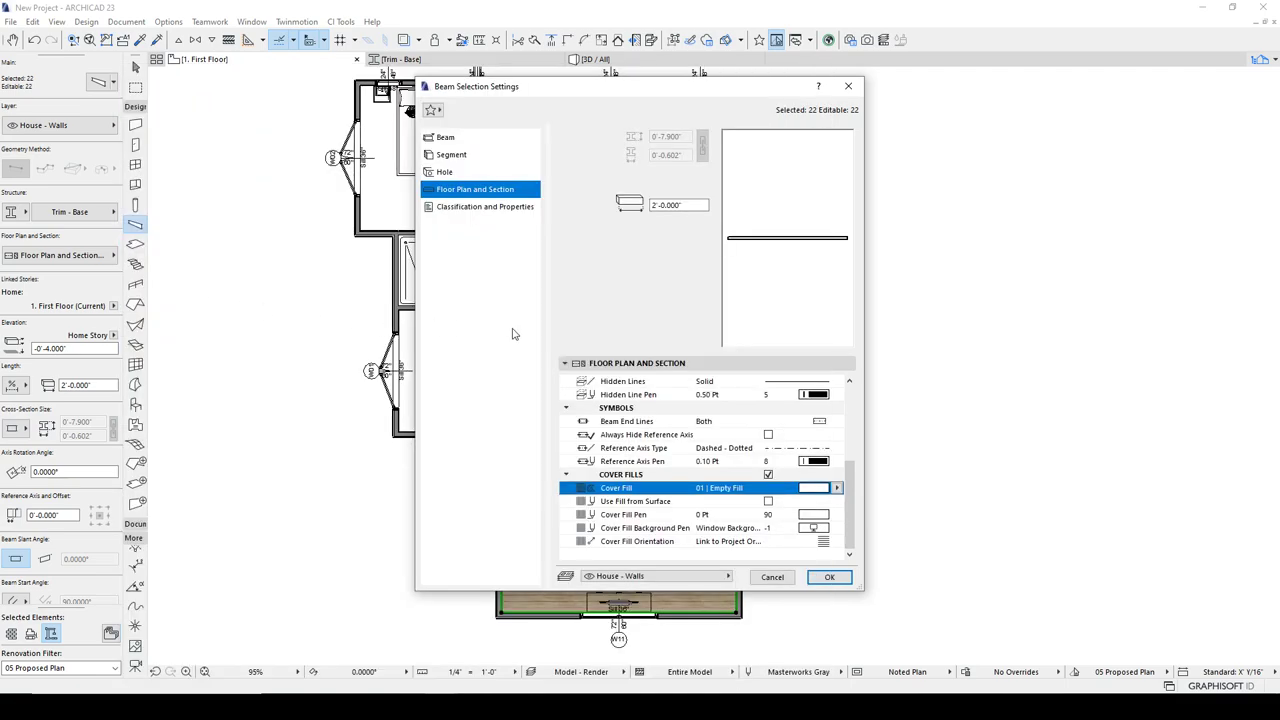
{"action": "left_click", "coordinate": [838, 489]}
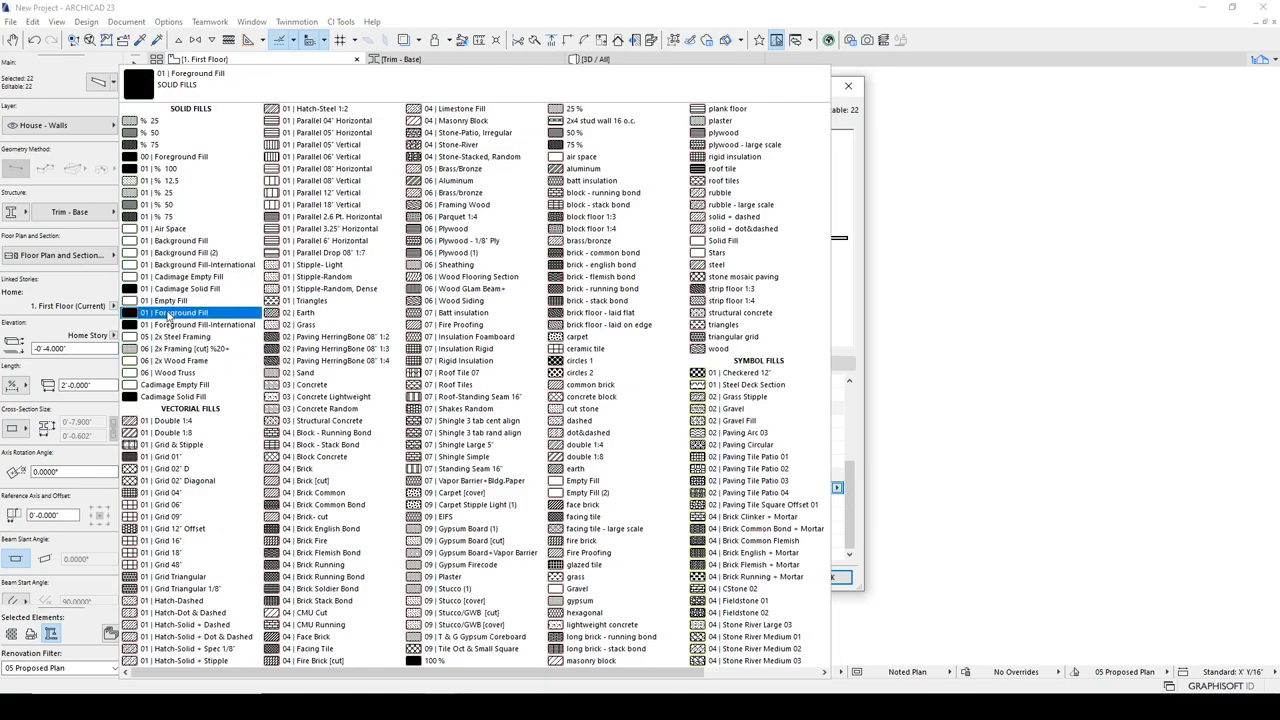
{"action": "left_click", "coordinate": [182, 312]}
{"action": "left_click", "coordinate": [817, 515]}
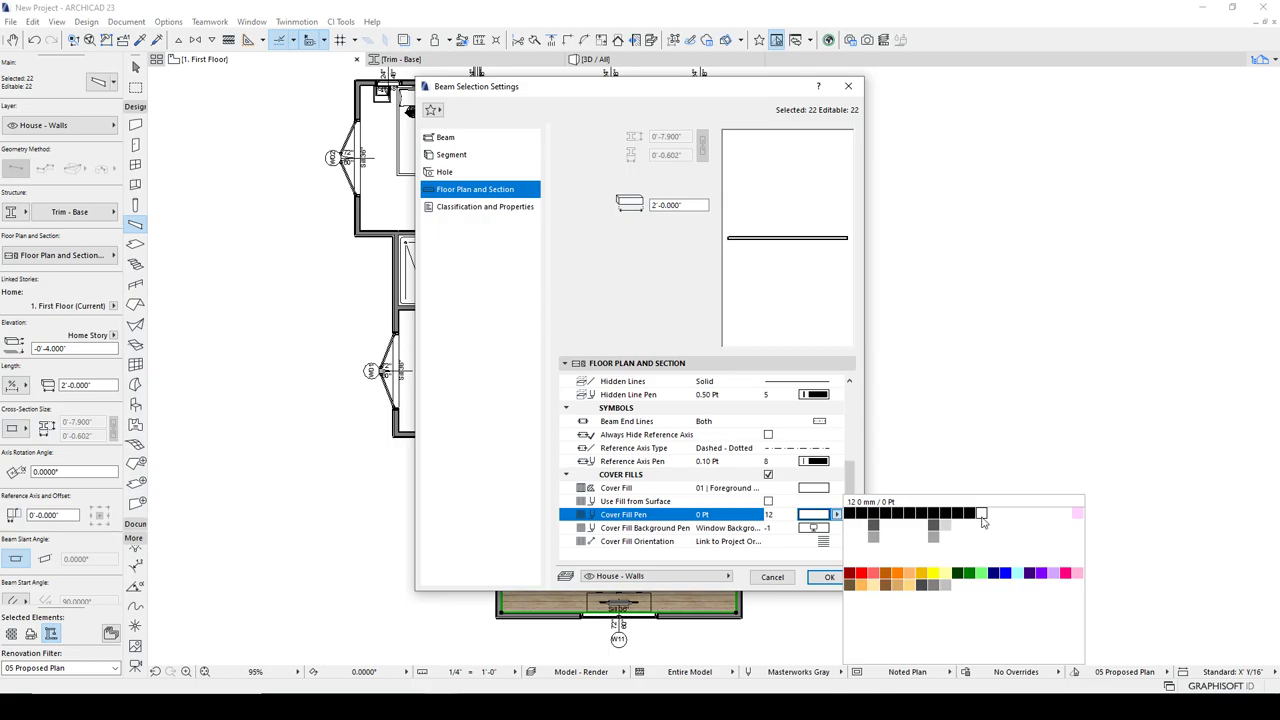
Set the beams' cover fill to 01 | Background Fill with cover fill pen 12, and apply the settings
{"action": "left_click", "coordinate": [813, 487]}
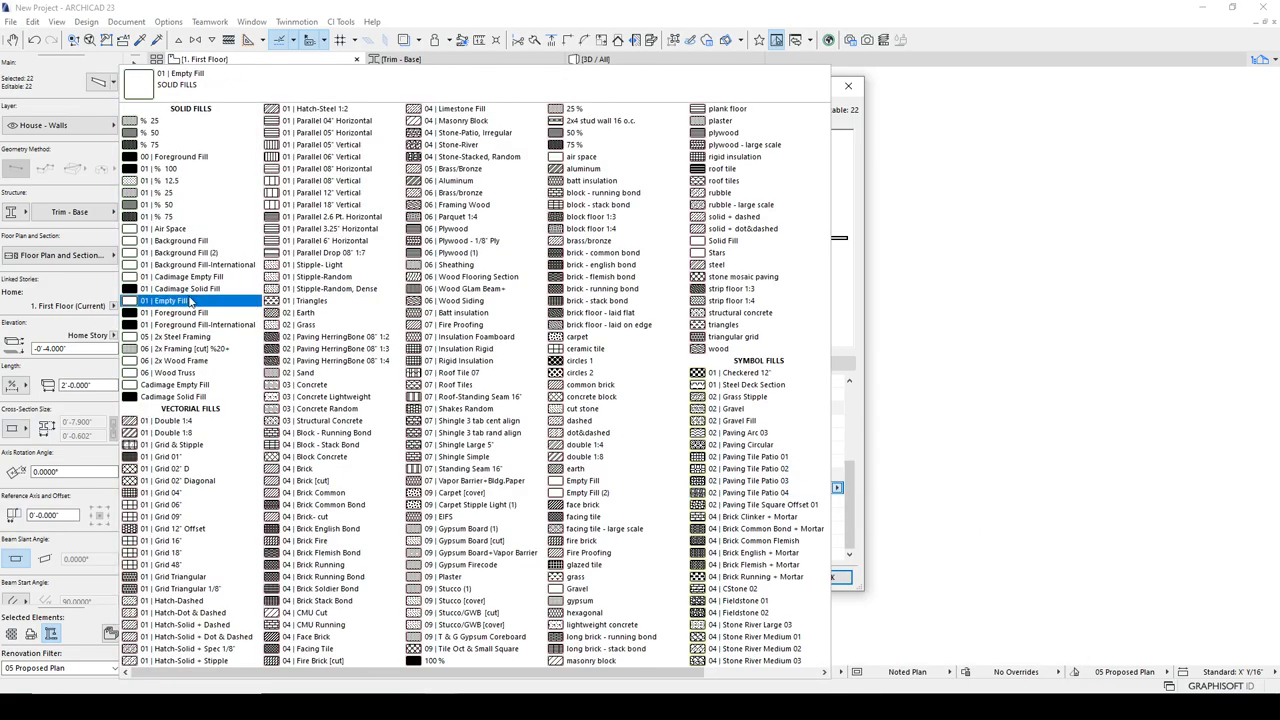
{"action": "left_click", "coordinate": [175, 245]}
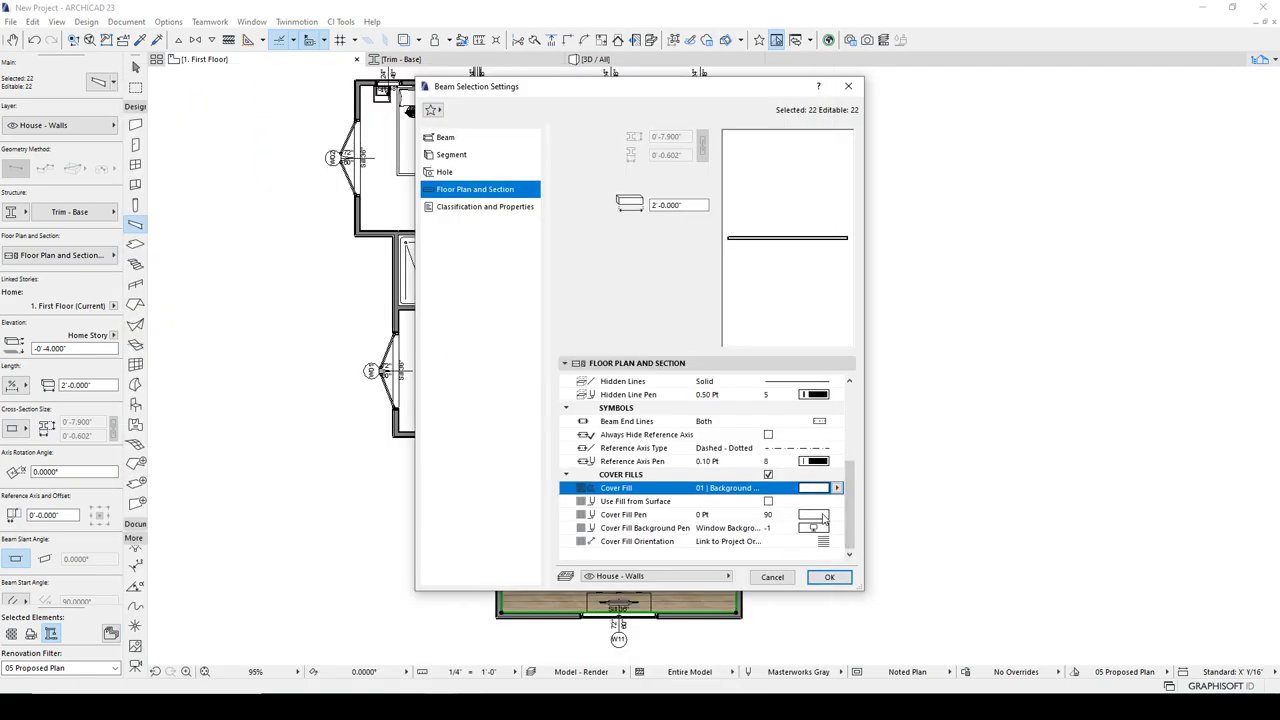
{"action": "left_click", "coordinate": [816, 515]}
{"action": "left_click", "coordinate": [981, 514]}
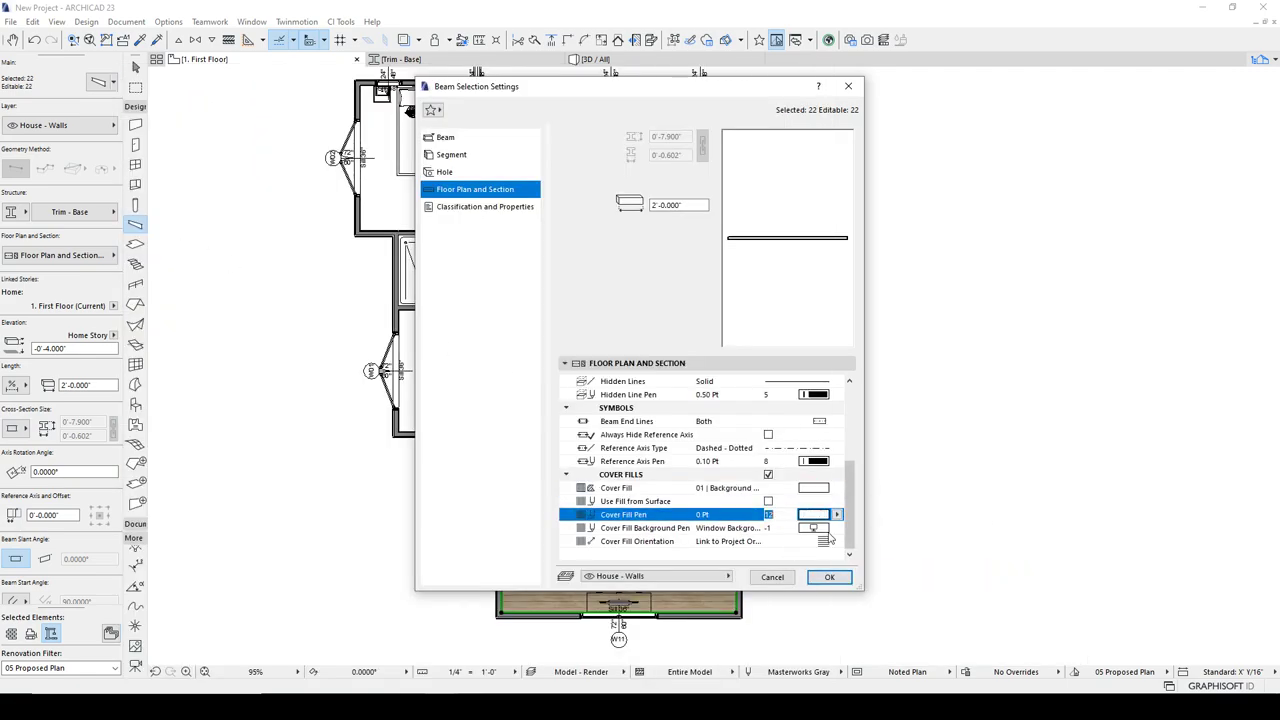
{"action": "left_click", "coordinate": [845, 582]}
Delete the four baseboard beams on the kitchen side of the walls behind the range, the sink and the refrigerator
{"action": "scroll", "coordinate": [556, 395], "scroll_direction": "up", "scroll_amount": 8}
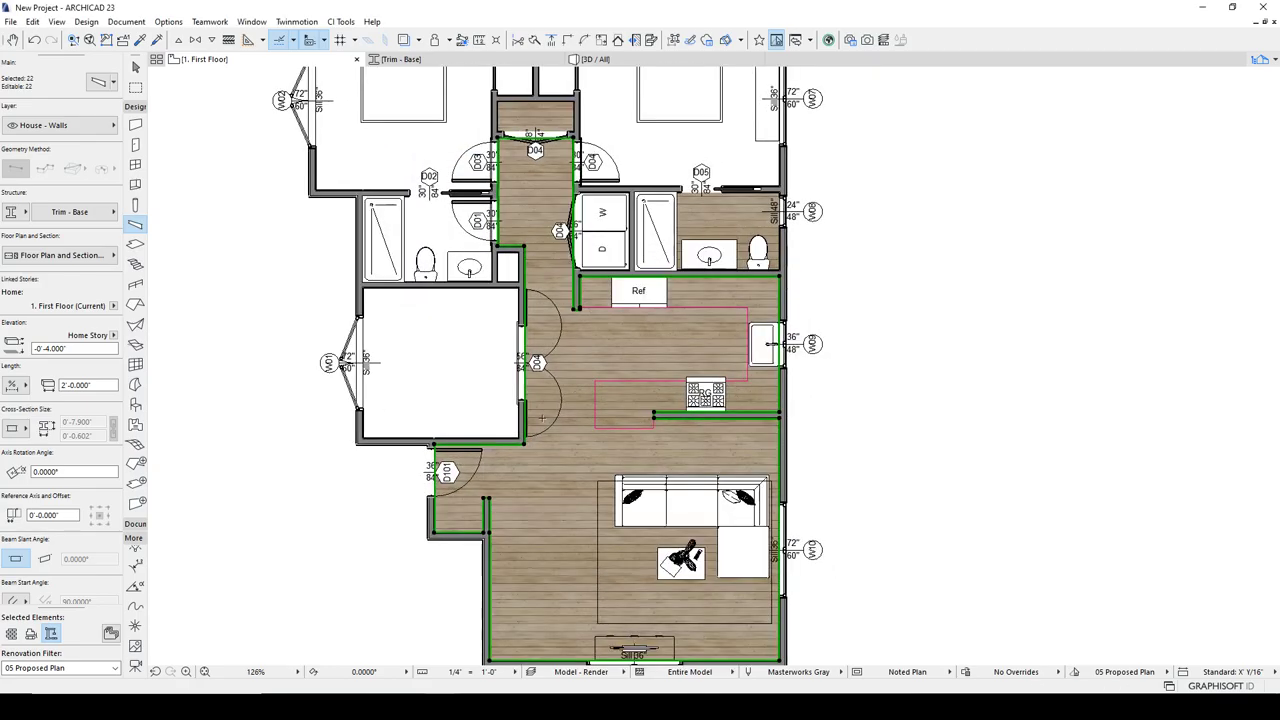
{"action": "scroll", "coordinate": [482, 486], "scroll_direction": "up", "scroll_amount": 5}
{"action": "scroll", "coordinate": [482, 310], "scroll_direction": "down", "scroll_amount": 8}
{"action": "scroll", "coordinate": [490, 370], "scroll_direction": "down", "scroll_amount": 1}
{"action": "middle_click_drag", "start_coordinate": [529, 451], "coordinate": [518, 289]}
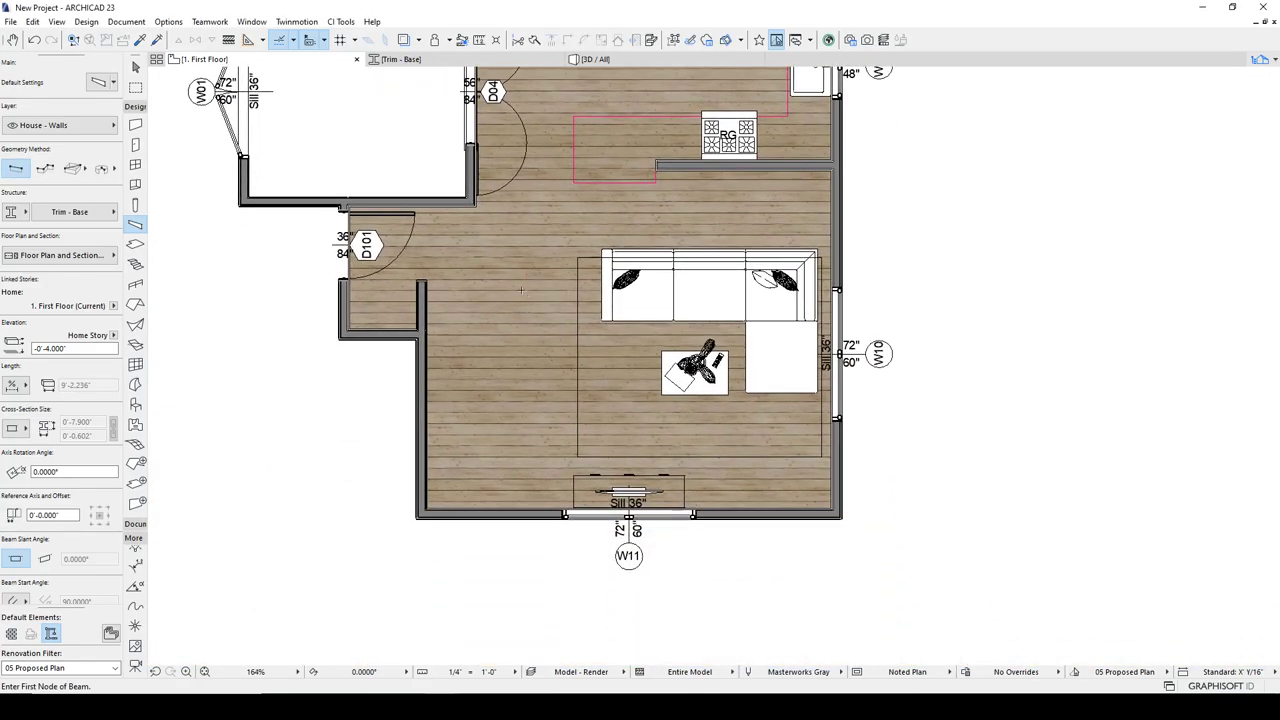
{"action": "scroll", "coordinate": [675, 481], "scroll_direction": "down", "scroll_amount": 1}
{"action": "scroll", "coordinate": [645, 390], "scroll_direction": "up", "scroll_amount": 6}
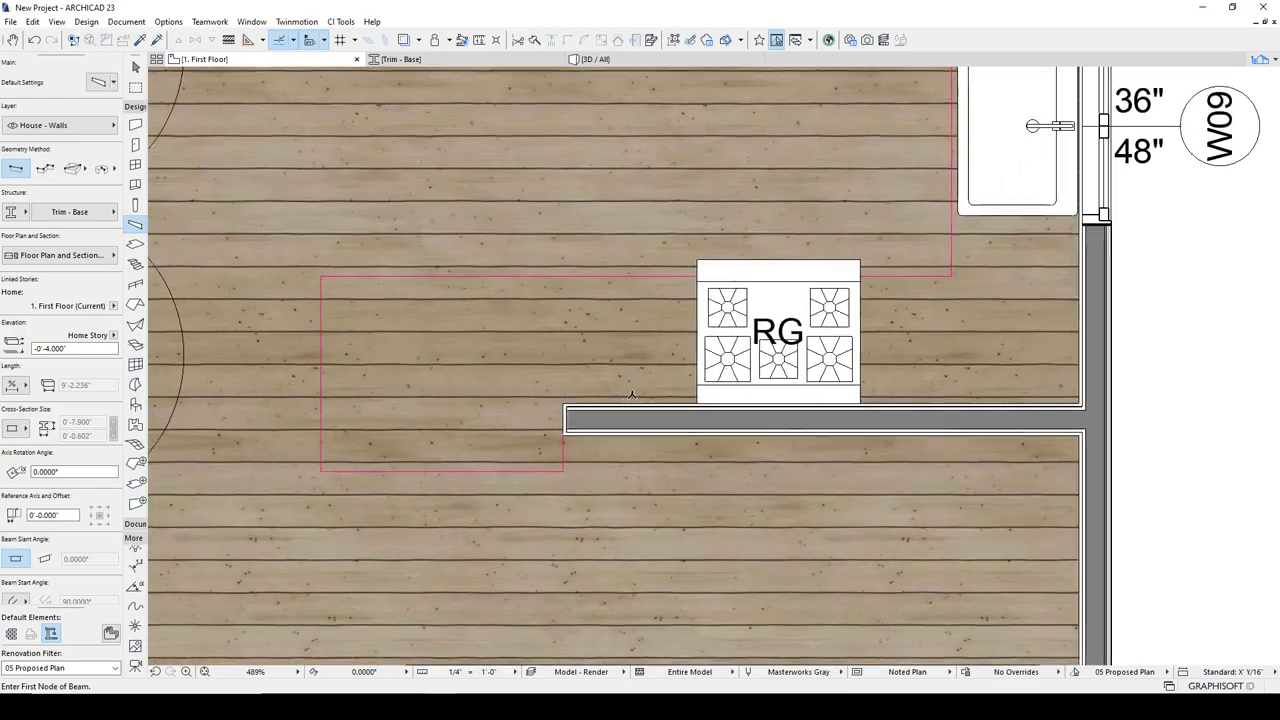
{"action": "key", "text": "Escape"}
{"action": "left_click", "coordinate": [617, 407]}
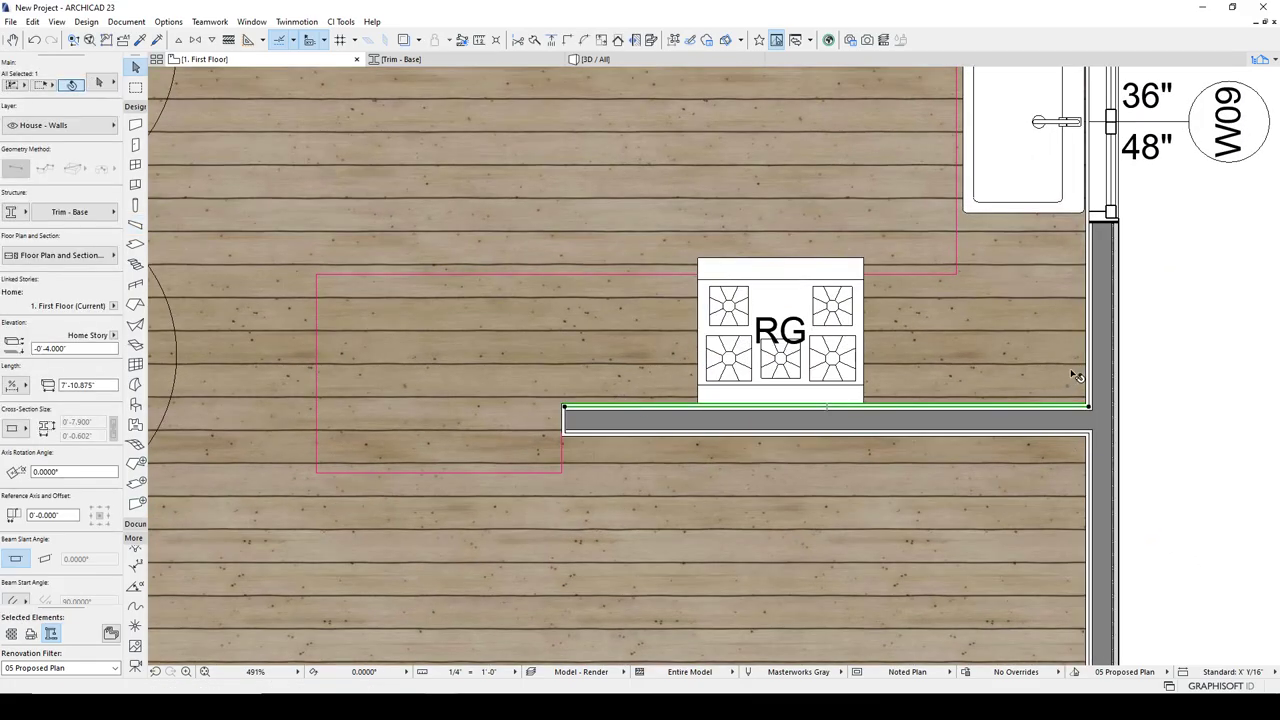
{"action": "left_click", "coordinate": [1085, 355], "text": "shift"}
{"action": "middle_click_drag", "start_coordinate": [958, 70], "coordinate": [886, 508]}
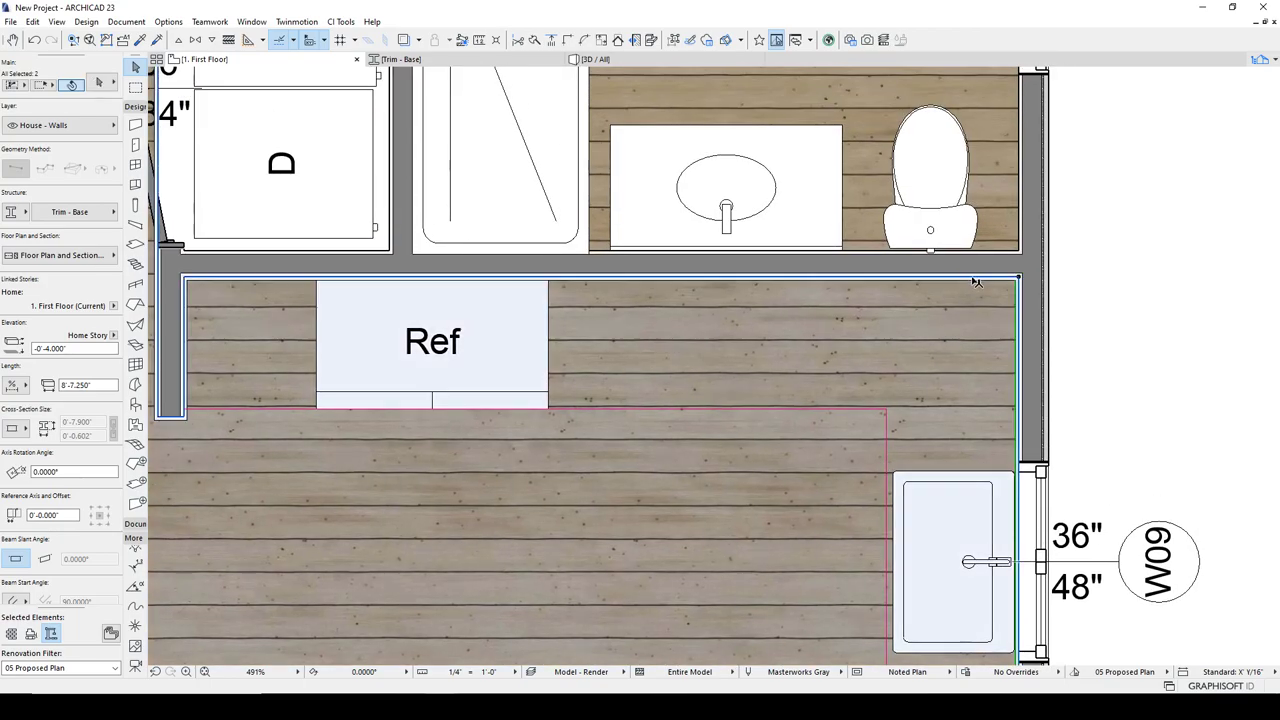
{"action": "left_click", "coordinate": [969, 280], "text": "shift"}
{"action": "middle_click_drag", "start_coordinate": [236, 298], "coordinate": [566, 302]}
{"action": "scroll", "coordinate": [567, 302], "scroll_direction": "up", "scroll_amount": 5}
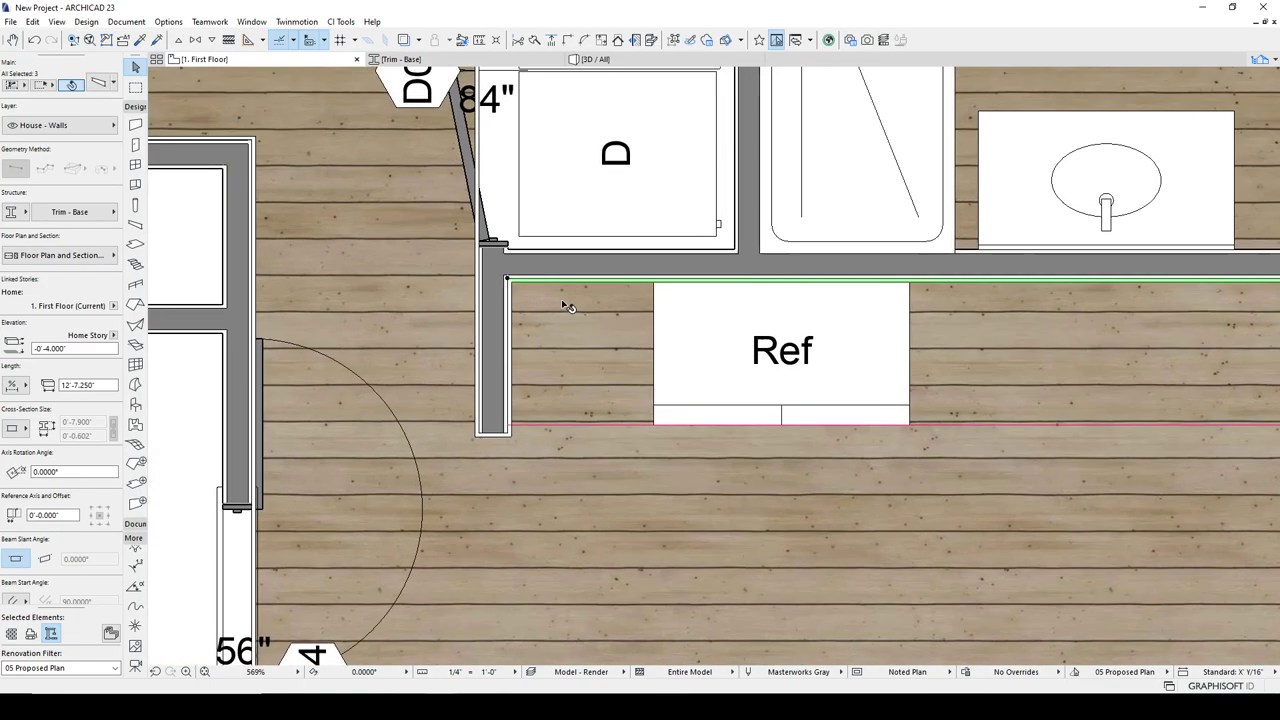
{"action": "left_click", "coordinate": [424, 309]}
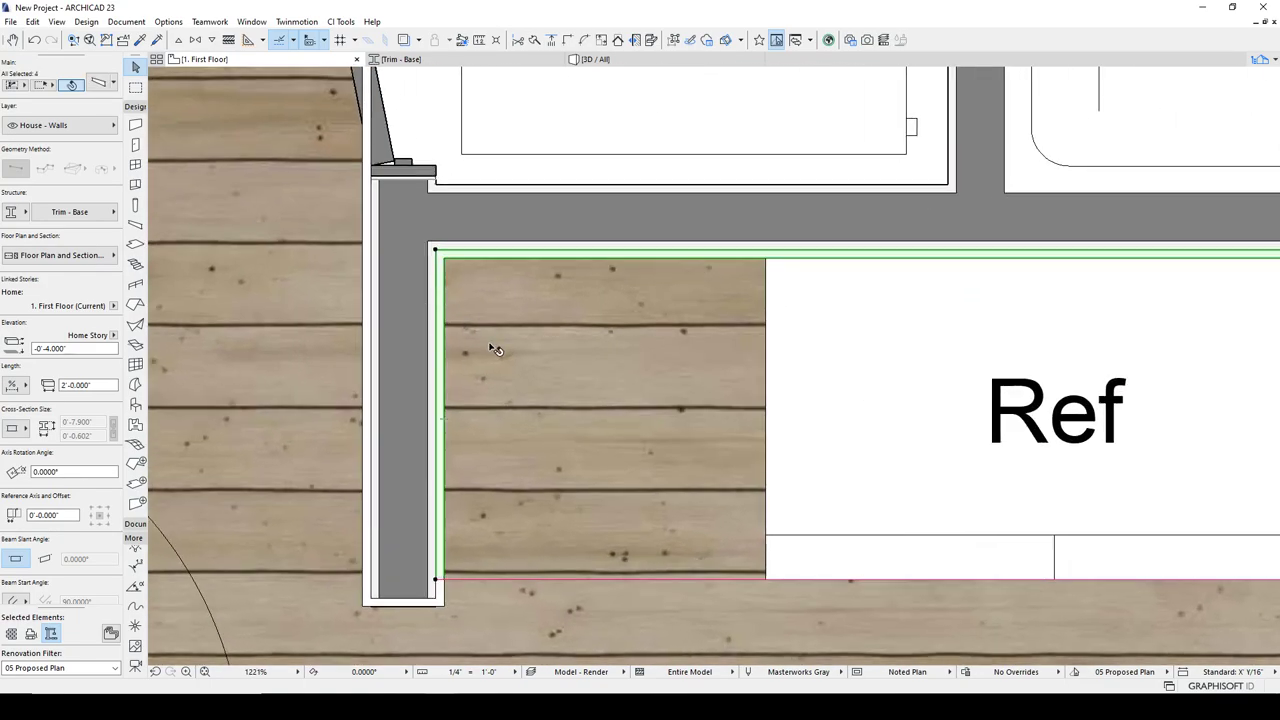
{"action": "key", "text": "Escape"}
Split the hallway baseboard beam that runs across the 56" laundry closet door D04 within the door opening
{"action": "scroll", "coordinate": [700, 302], "scroll_direction": "down", "scroll_amount": 5}
{"action": "middle_click_drag", "start_coordinate": [593, 322], "coordinate": [597, 451]}
{"action": "left_click", "coordinate": [574, 289]}
{"action": "scroll", "coordinate": [586, 400], "scroll_direction": "up", "scroll_amount": 3}
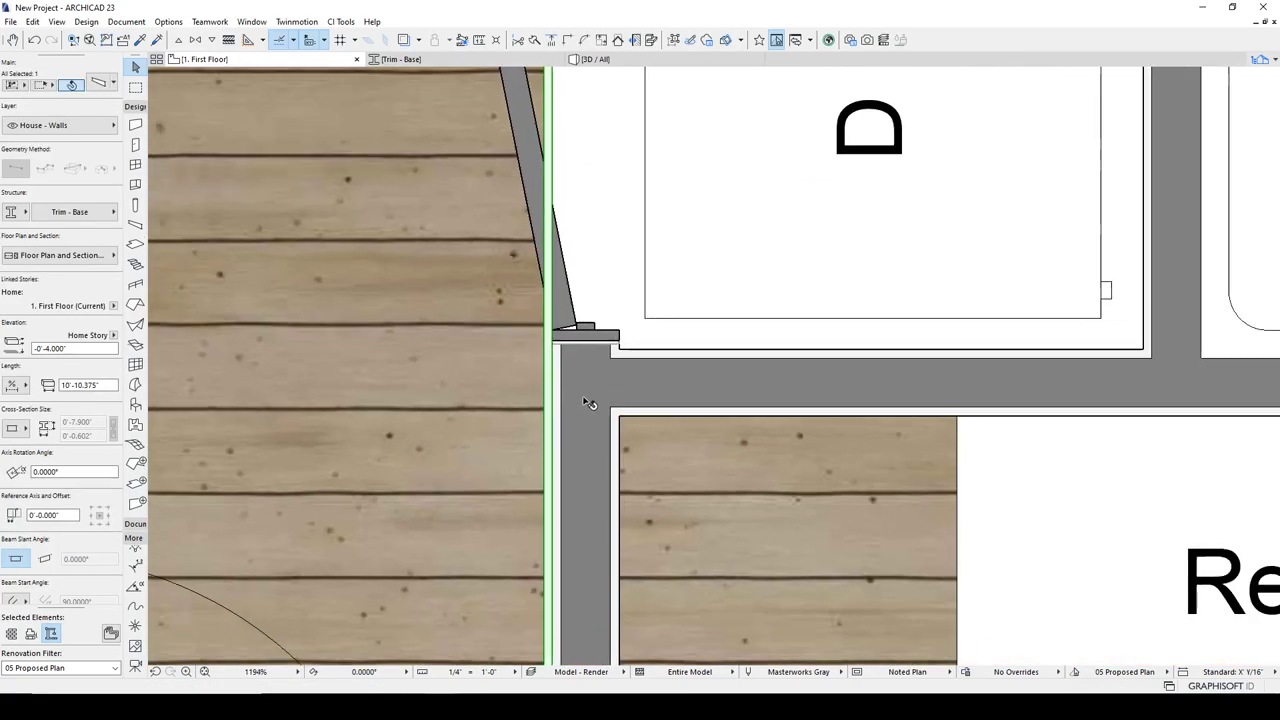
{"action": "scroll", "coordinate": [585, 353], "scroll_direction": "down", "scroll_amount": 4}
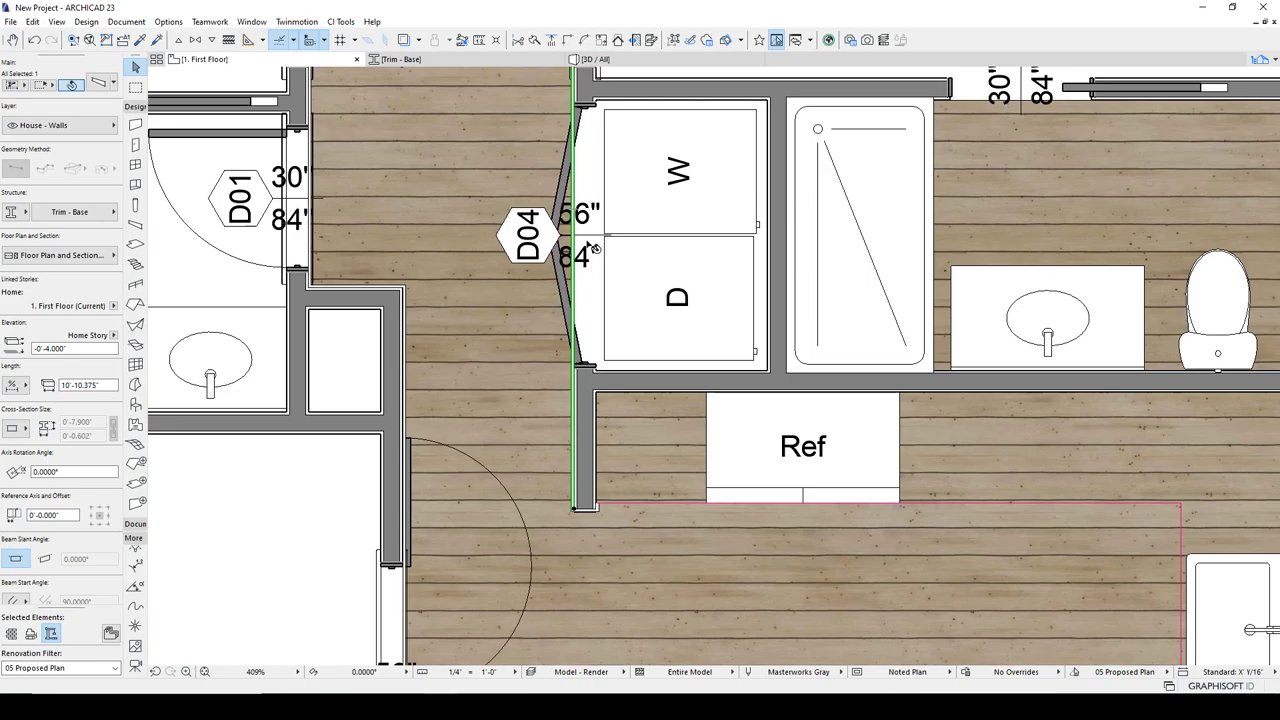
{"action": "key", "text": "ctrl+slash"}
{"action": "left_click", "coordinate": [573, 210]}
{"action": "left_click", "coordinate": [590, 207]}
Shorten both halves of the split hallway beam to end at either side of the 56" laundry closet door opening
{"action": "scroll", "coordinate": [586, 206], "scroll_direction": "up", "scroll_amount": 5}
{"action": "left_click", "coordinate": [569, 287]}
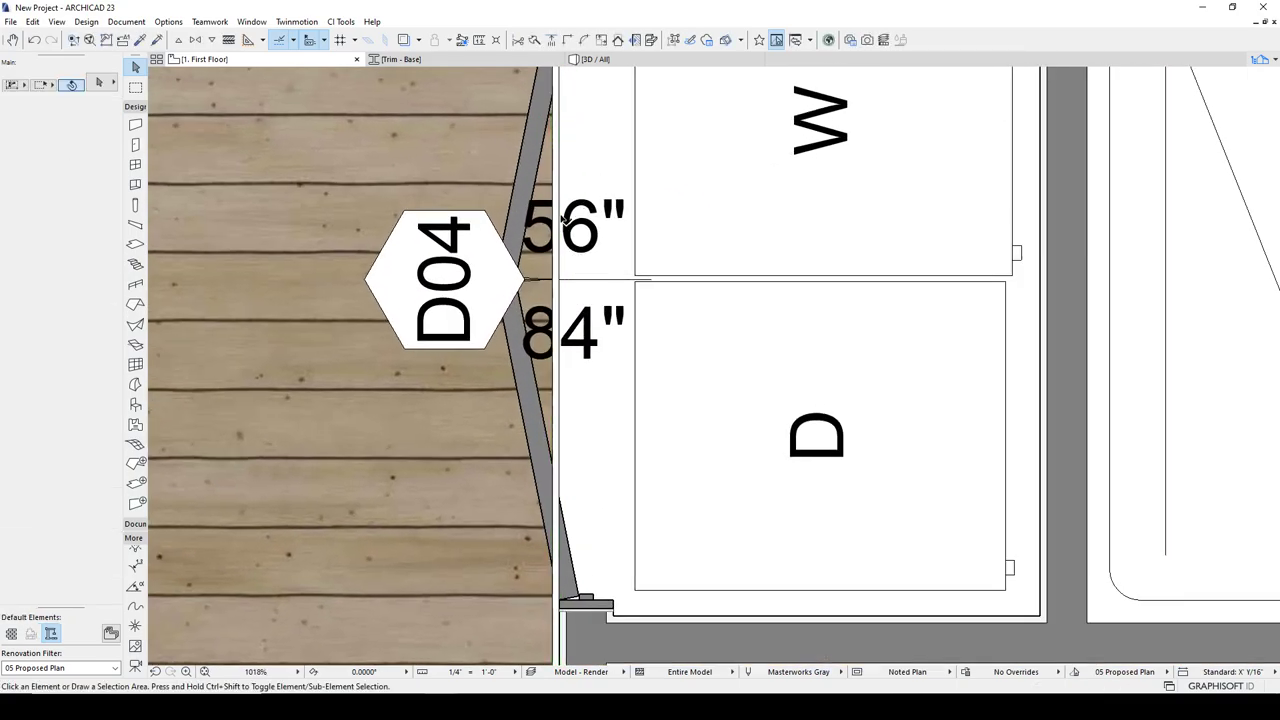
{"action": "left_click", "coordinate": [558, 214]}
{"action": "middle_click_drag", "start_coordinate": [572, 487], "coordinate": [569, 280]}
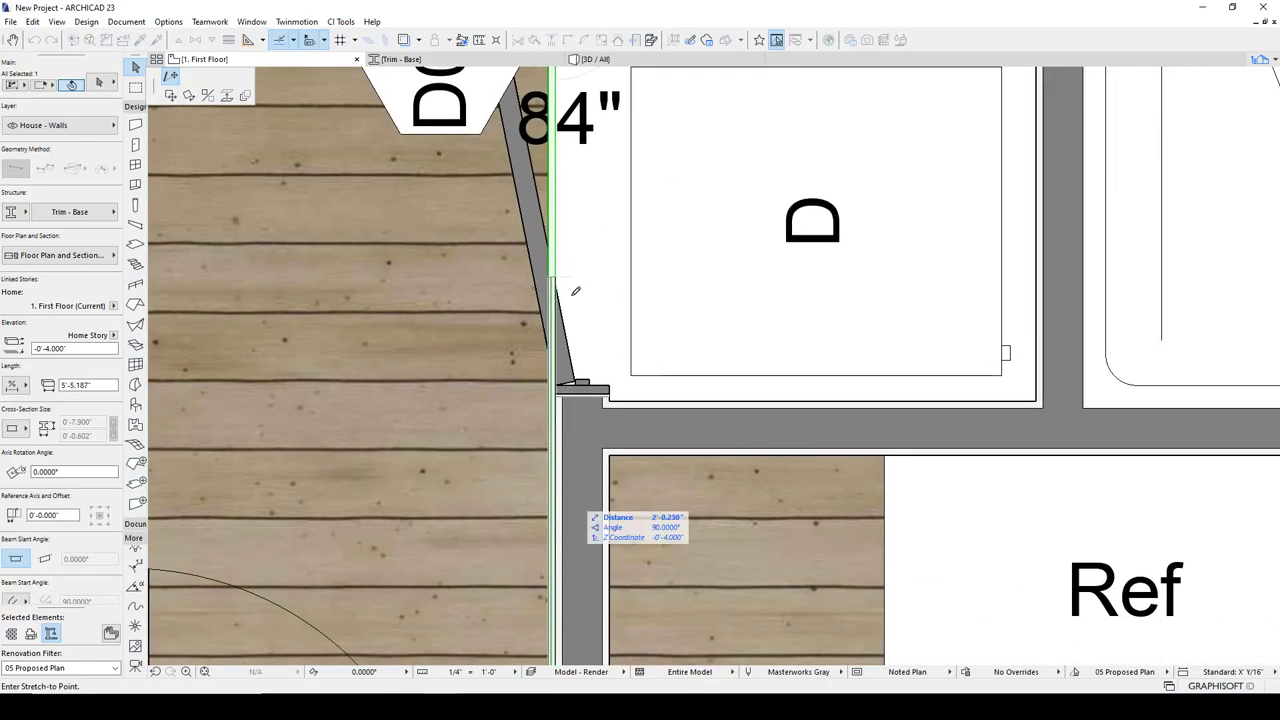
{"action": "left_click", "coordinate": [563, 406]}
{"action": "middle_click_drag", "start_coordinate": [589, 105], "coordinate": [555, 511]}
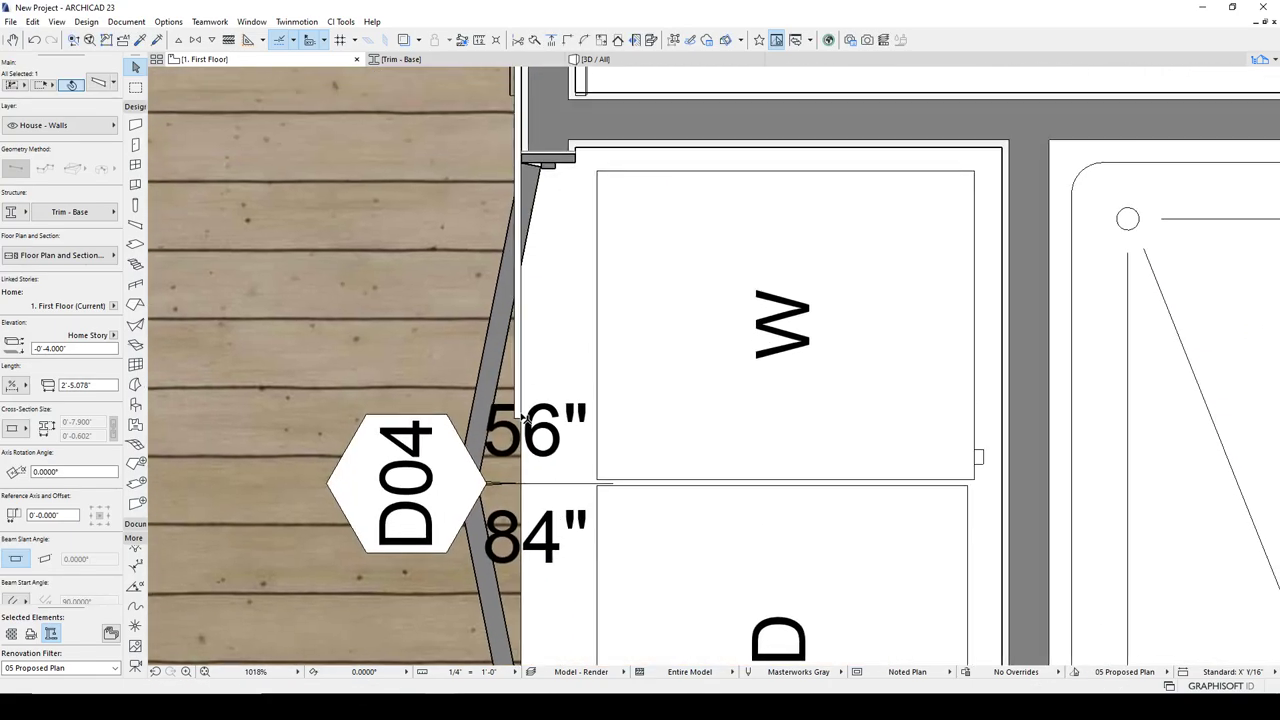
{"action": "left_click", "coordinate": [520, 418]}
{"action": "left_click", "coordinate": [520, 418]}
{"action": "left_click", "coordinate": [520, 125]}
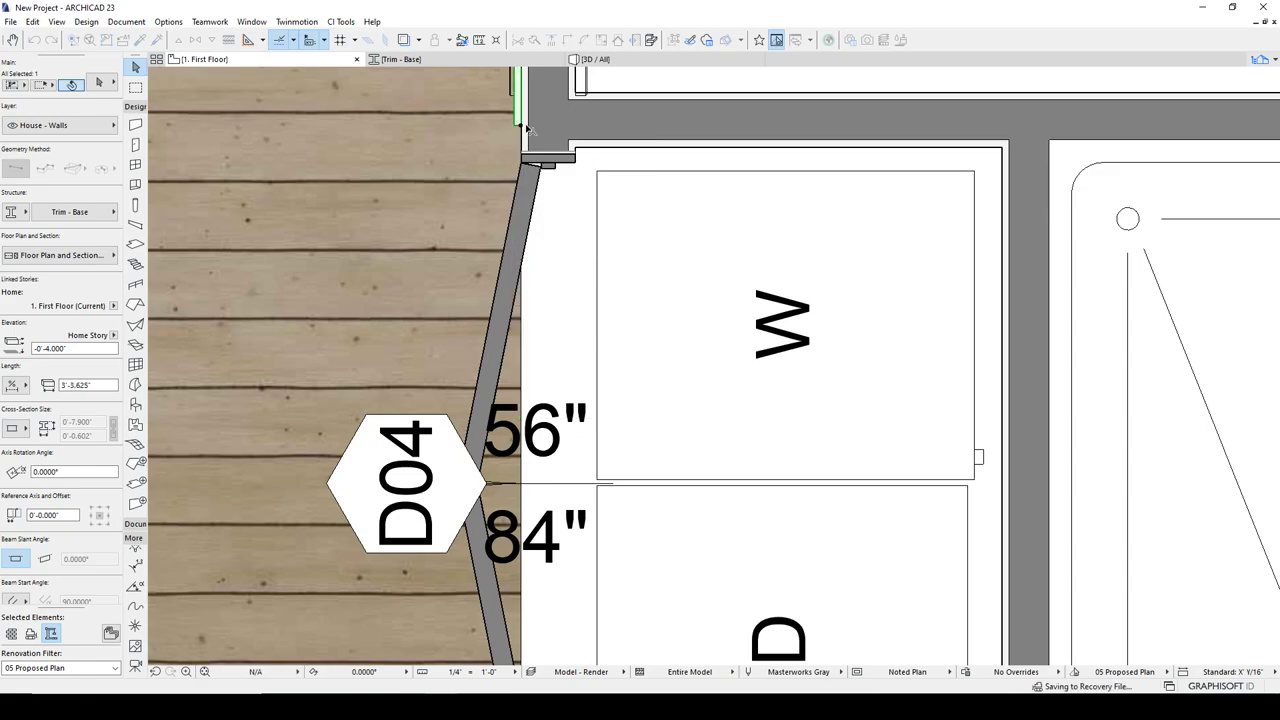
Shorten the beam crossing the 30" bedroom door D04 to the short wall piece between that door and the laundry closet
{"action": "middle_click_drag", "start_coordinate": [560, 195], "coordinate": [586, 452]}
{"action": "middle_click_drag", "start_coordinate": [564, 196], "coordinate": [556, 328]}
{"action": "middle_click_drag", "start_coordinate": [552, 110], "coordinate": [548, 198]}
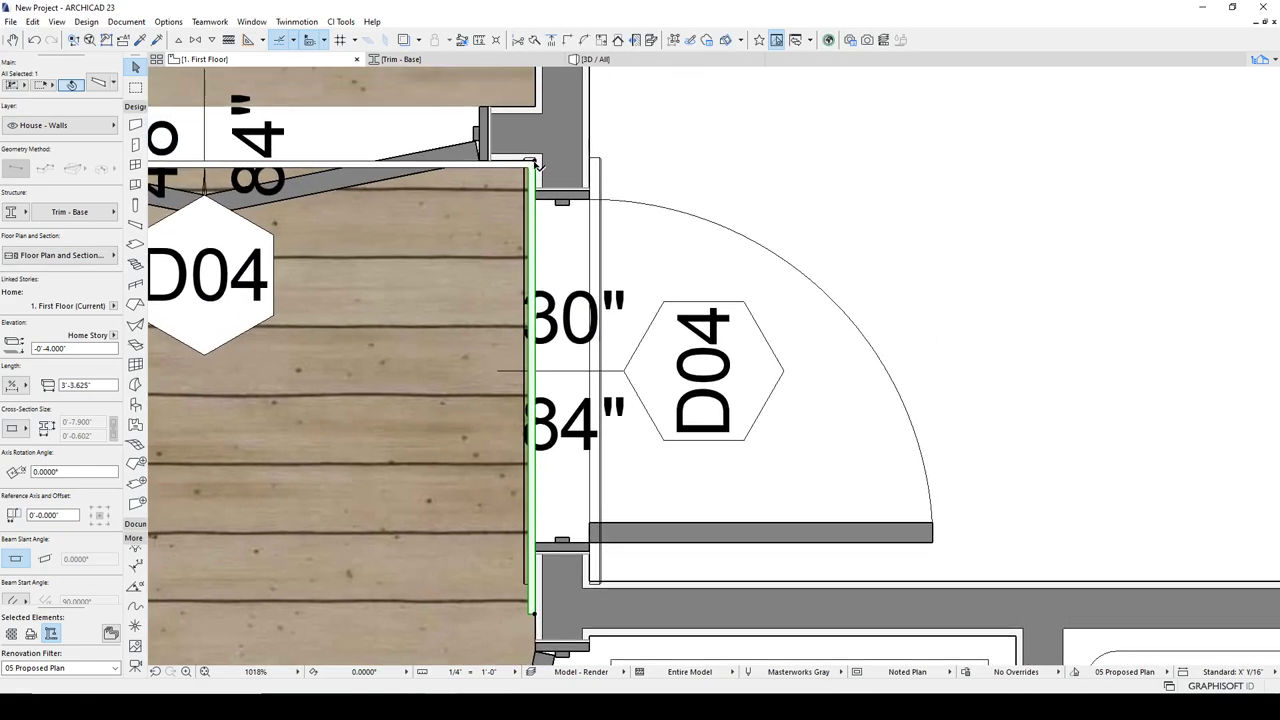
{"action": "left_click", "coordinate": [537, 163]}
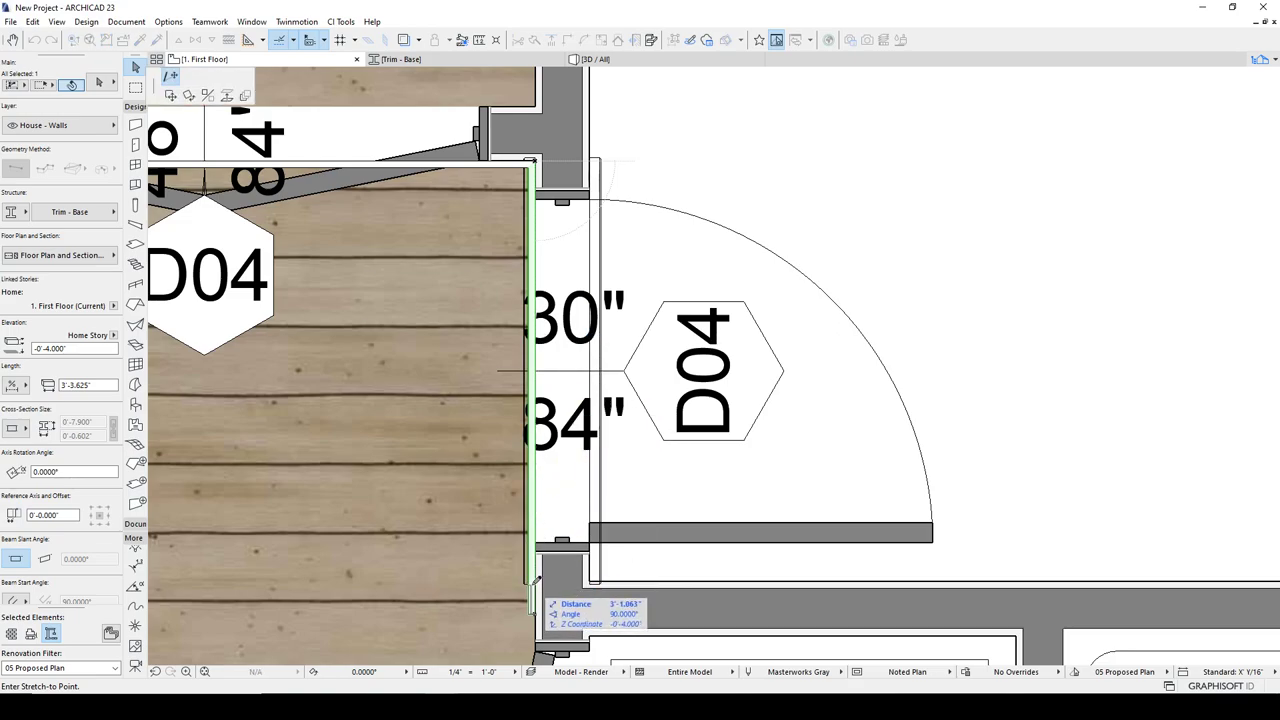
{"action": "left_click", "coordinate": [535, 584]}
Stretch the door-side end of the short baseboard piece to meet the outer edge of the 30" bedroom door's casing
{"action": "scroll", "coordinate": [543, 588], "scroll_direction": "up", "scroll_amount": 3}
{"action": "middle_click_drag", "start_coordinate": [543, 588], "coordinate": [533, 432]}
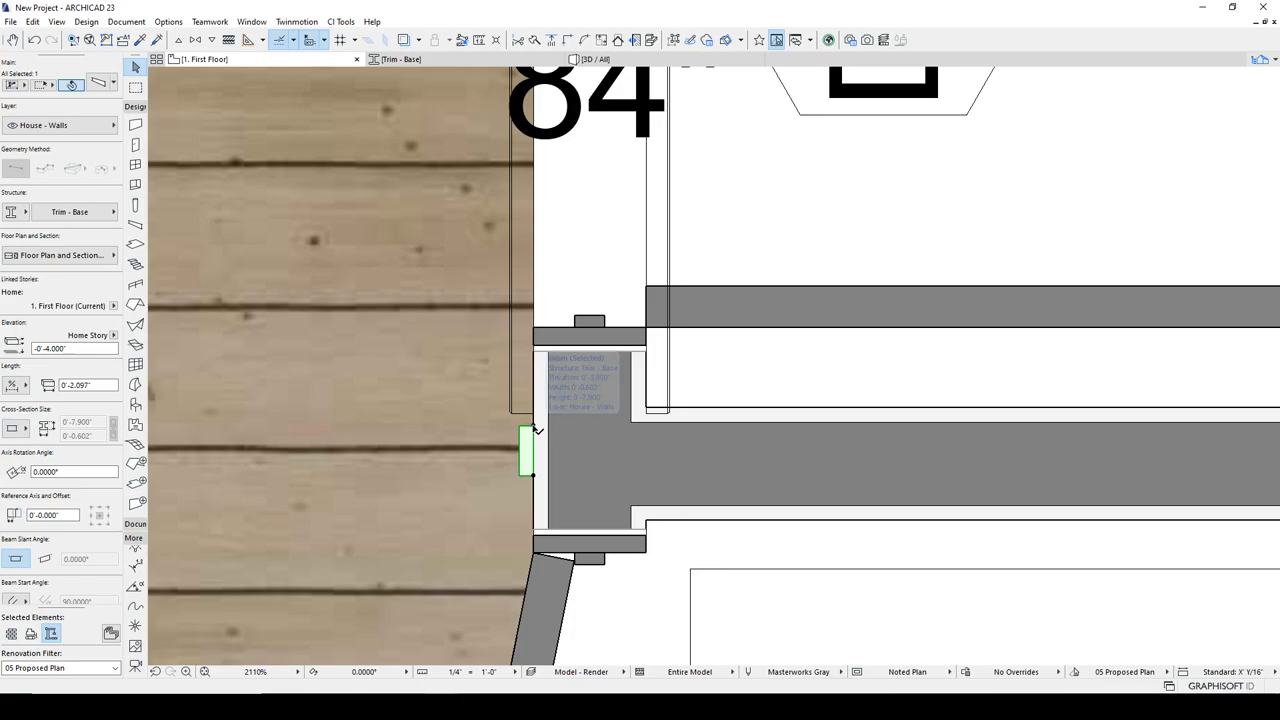
{"action": "left_click", "coordinate": [535, 428]}
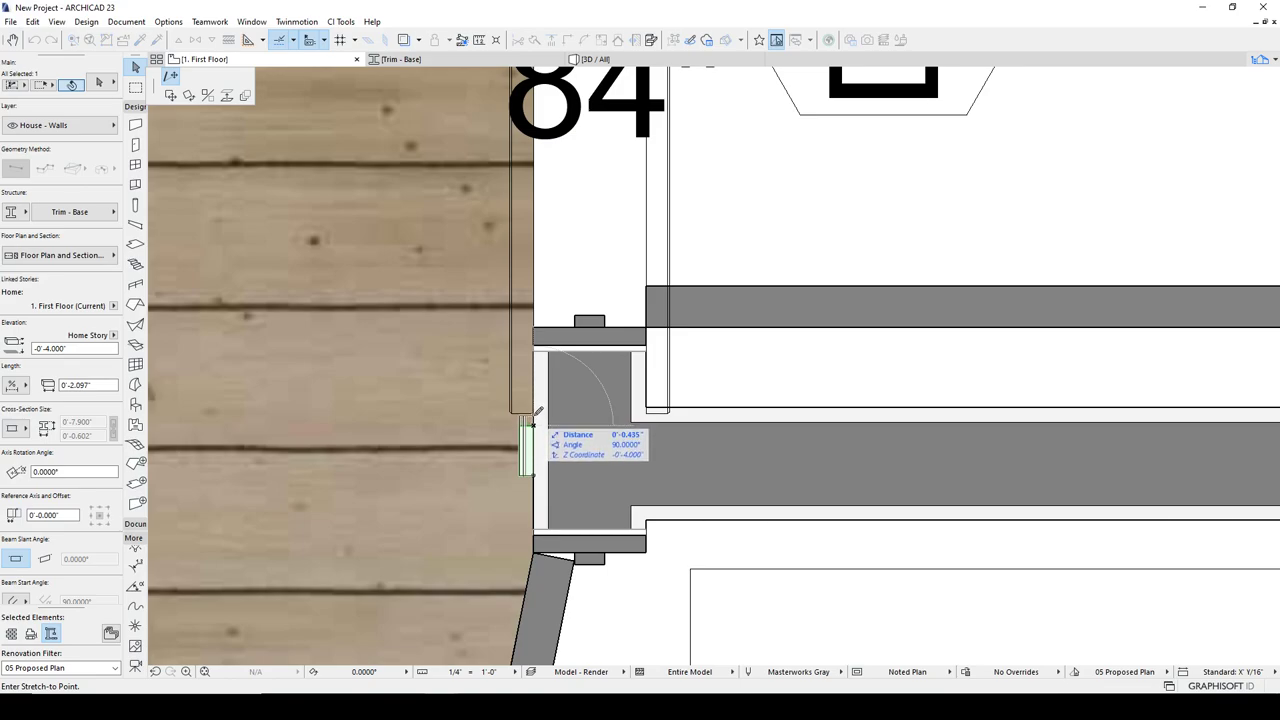
{"action": "scroll", "coordinate": [537, 411], "scroll_direction": "up", "scroll_amount": 3}
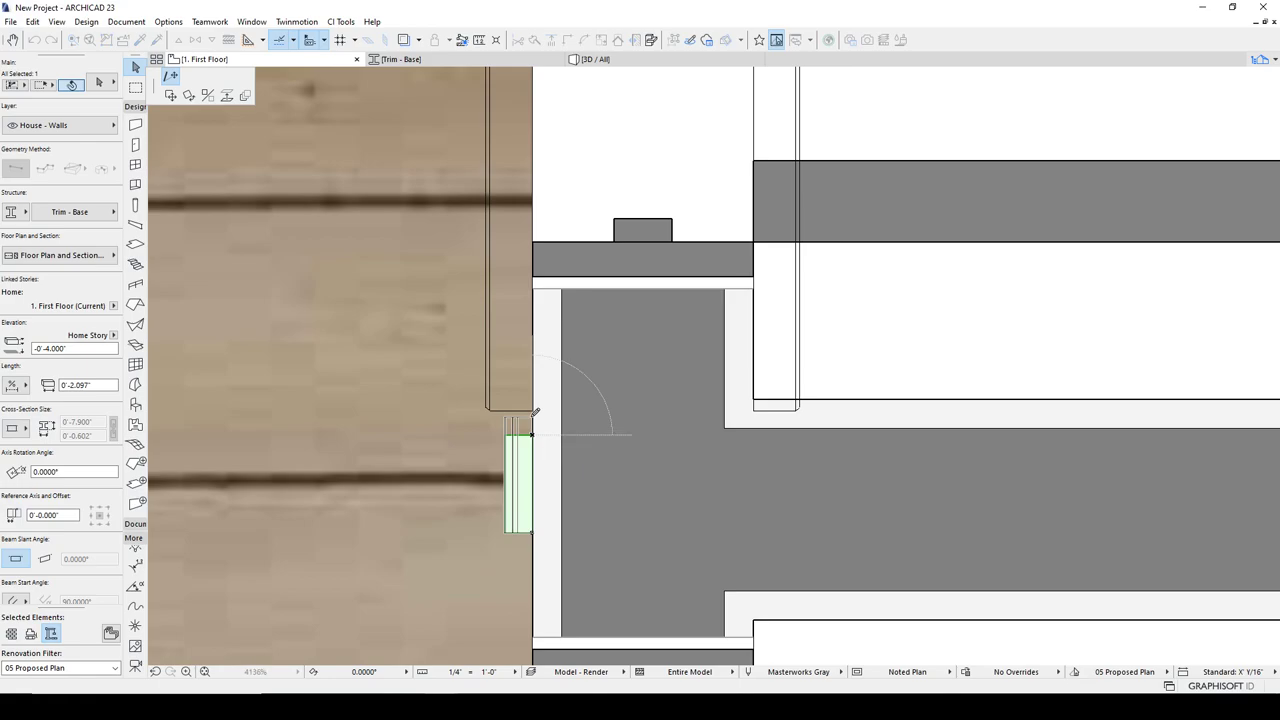
{"action": "left_click", "coordinate": [532, 415]}
{"action": "key", "text": "Escape"}
{"action": "scroll", "coordinate": [536, 428], "scroll_direction": "down", "scroll_amount": 7}
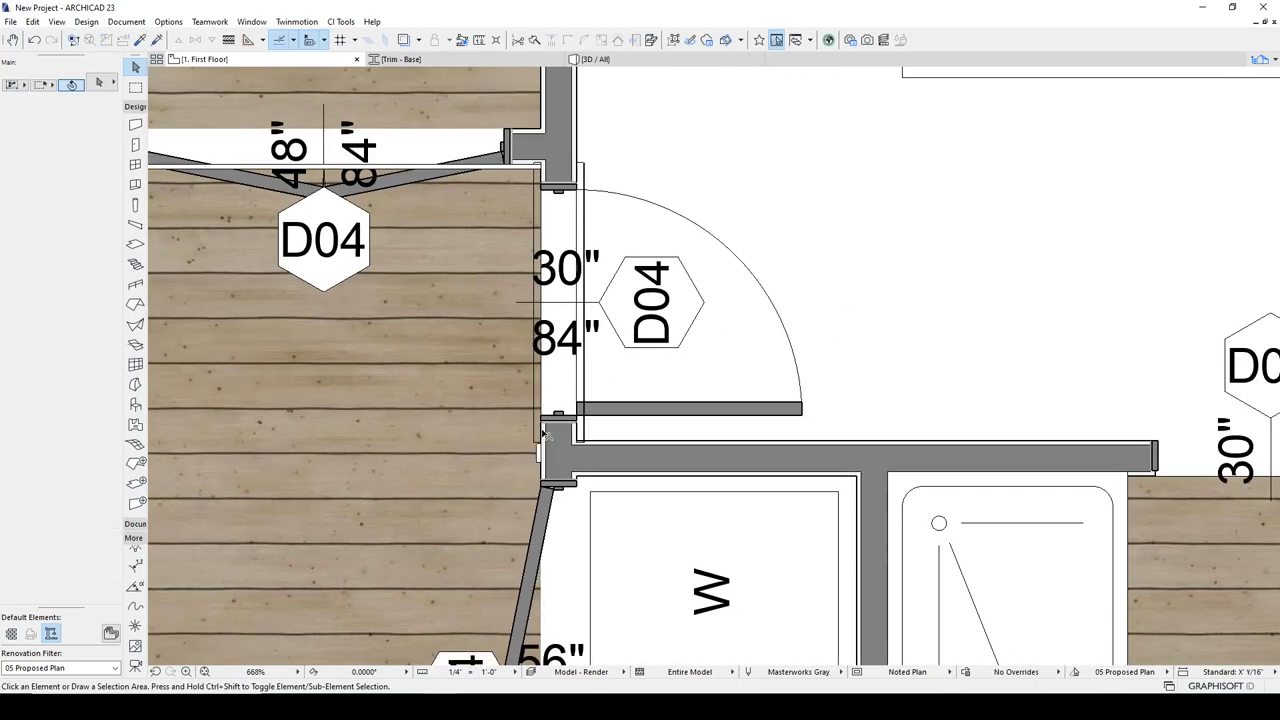
Show the Project - Markers, Working layer in the floor plan
{"action": "scroll", "coordinate": [133, 583], "scroll_direction": "up", "scroll_amount": 3}
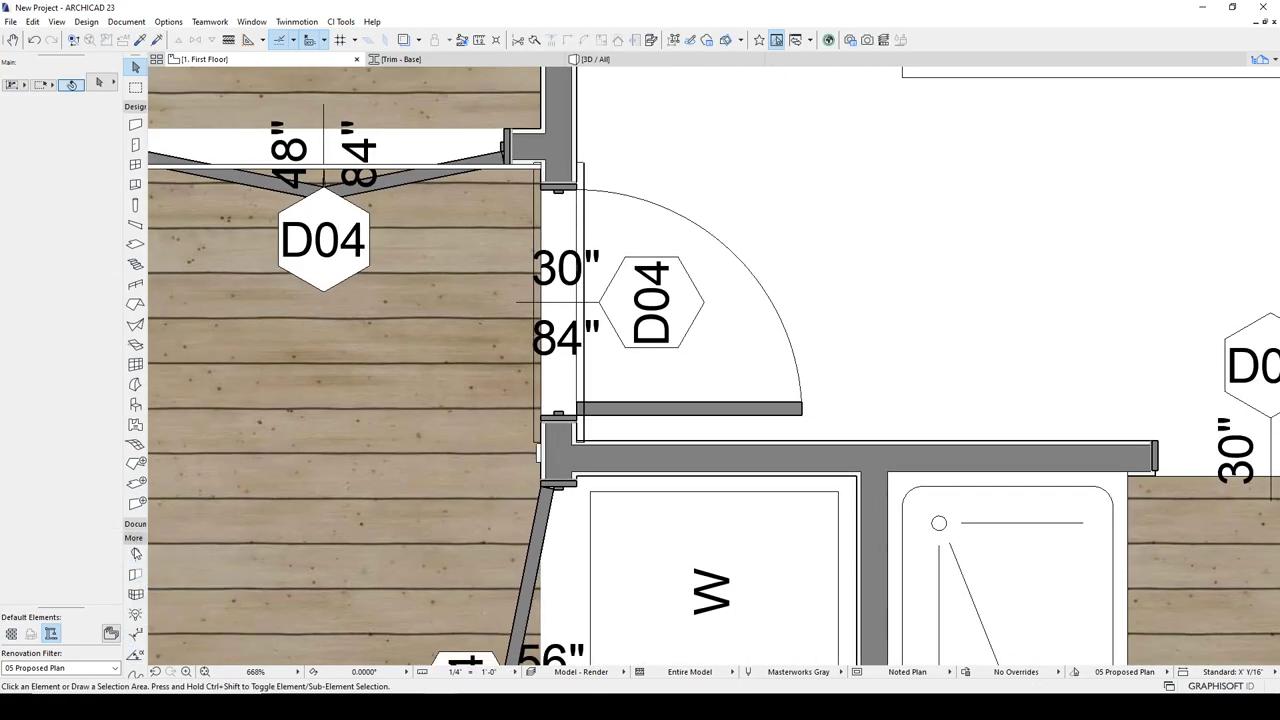
{"action": "left_click", "coordinate": [135, 525]}
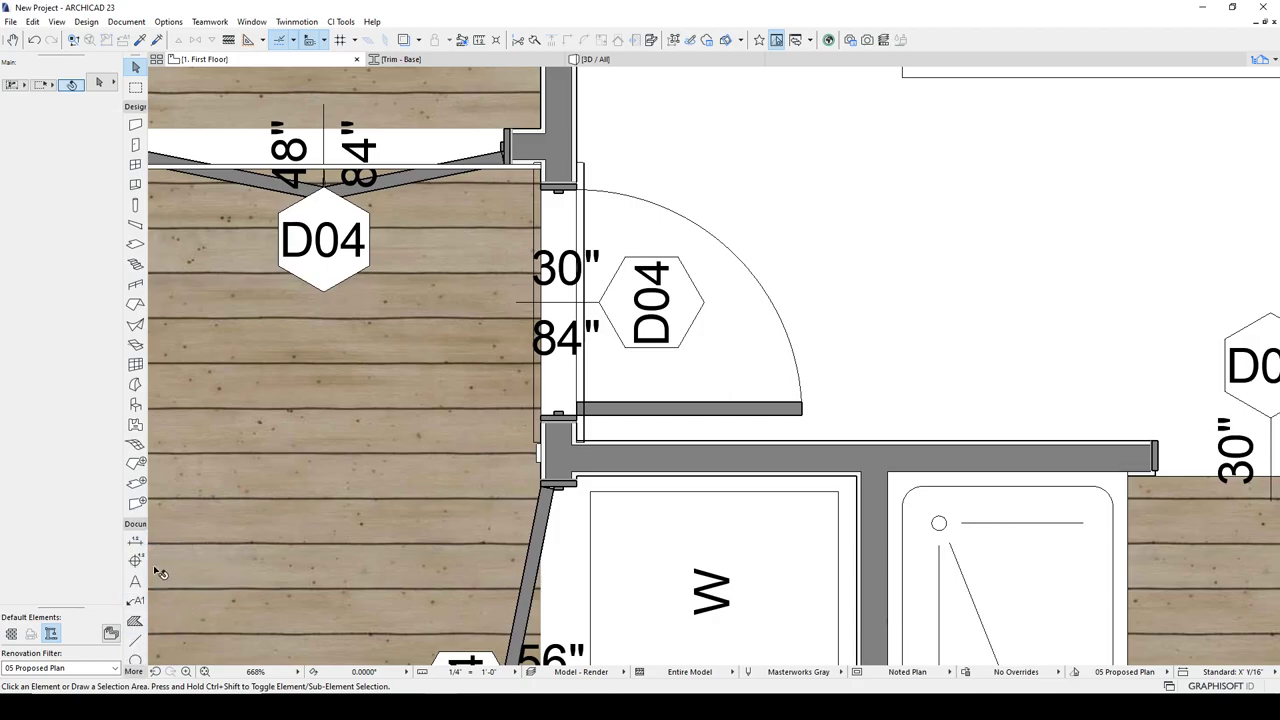
{"action": "scroll", "coordinate": [371, 487], "scroll_direction": "down", "scroll_amount": 10}
{"action": "scroll", "coordinate": [371, 487], "scroll_direction": "down", "scroll_amount": 1}
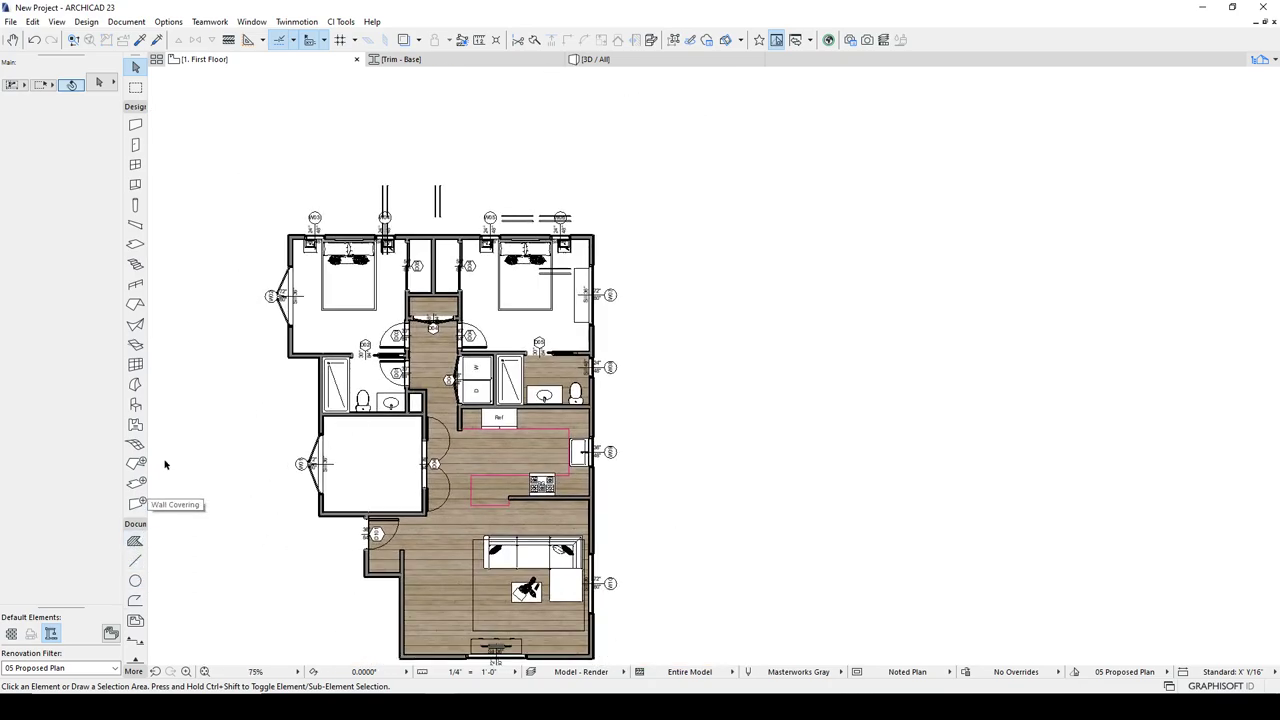
{"action": "key", "text": "ctrl+l"}
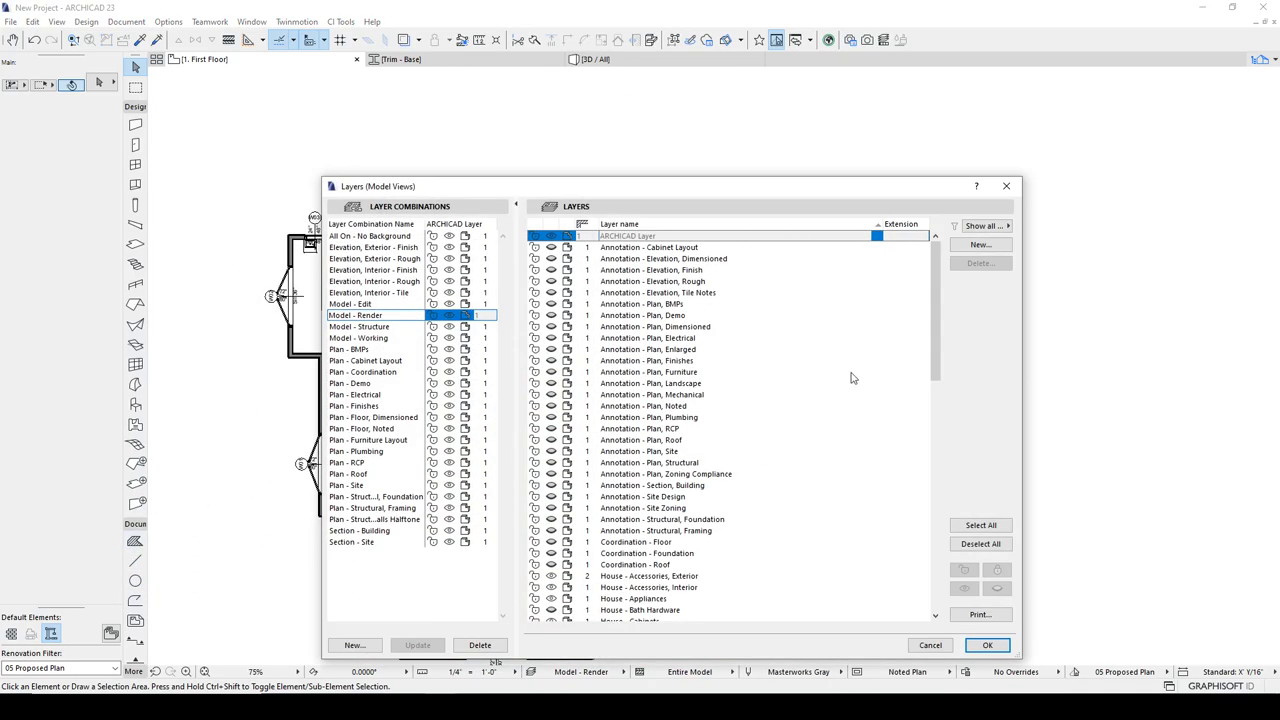
{"action": "left_click_drag", "start_coordinate": [931, 319], "coordinate": [931, 555]}
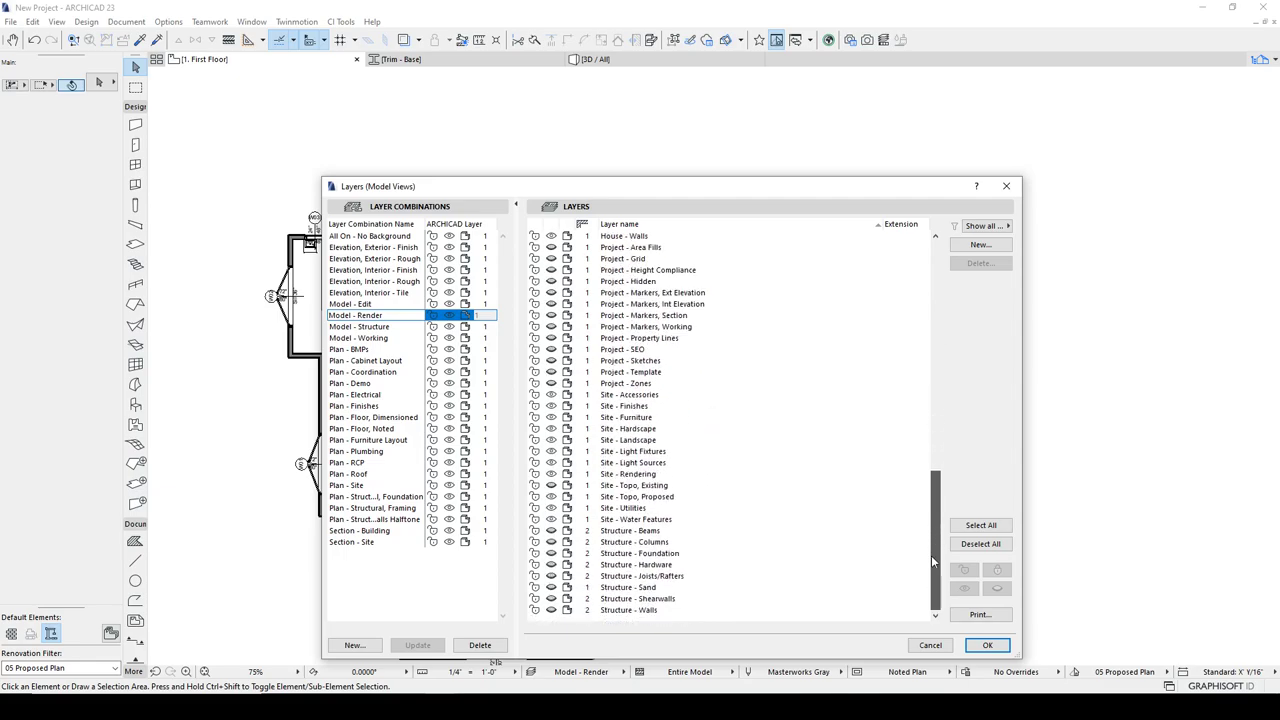
{"action": "left_click", "coordinate": [550, 327]}
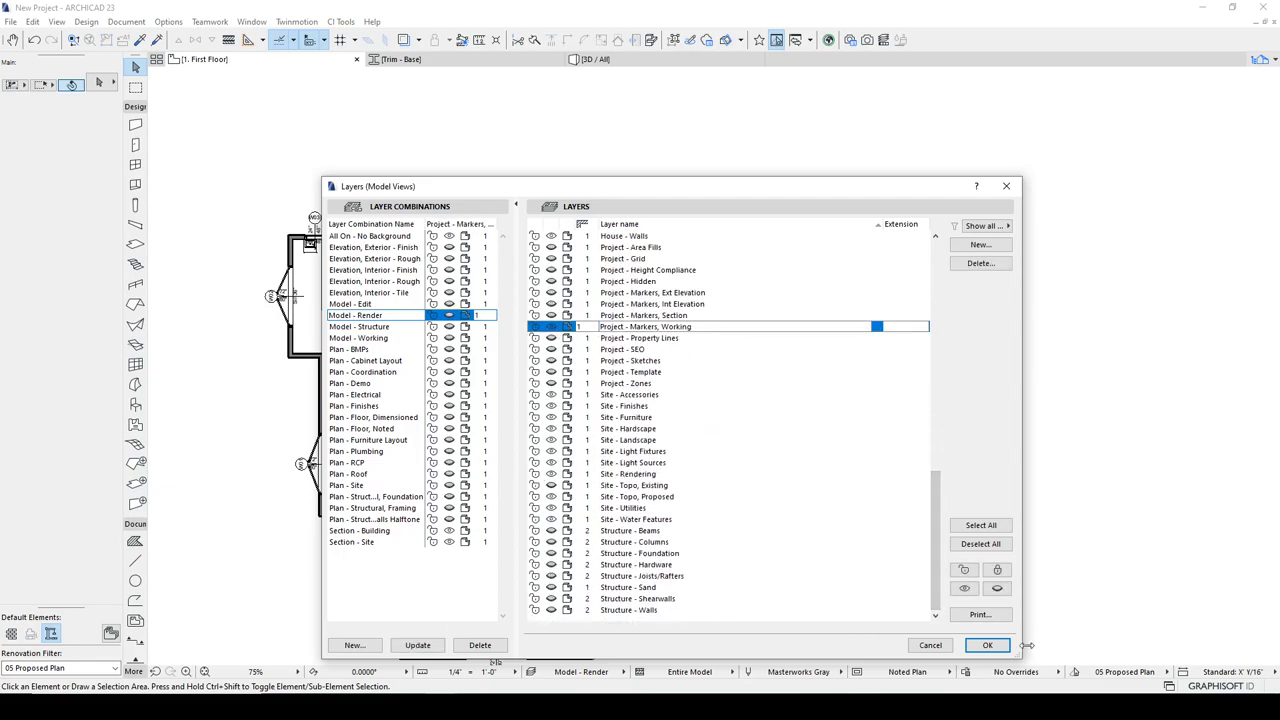
{"action": "left_click", "coordinate": [987, 646]}
Move the EW section marker from outside the plan into the hallway beside the 56" laundry closet door
{"action": "scroll", "coordinate": [701, 476], "scroll_direction": "down", "scroll_amount": 4}
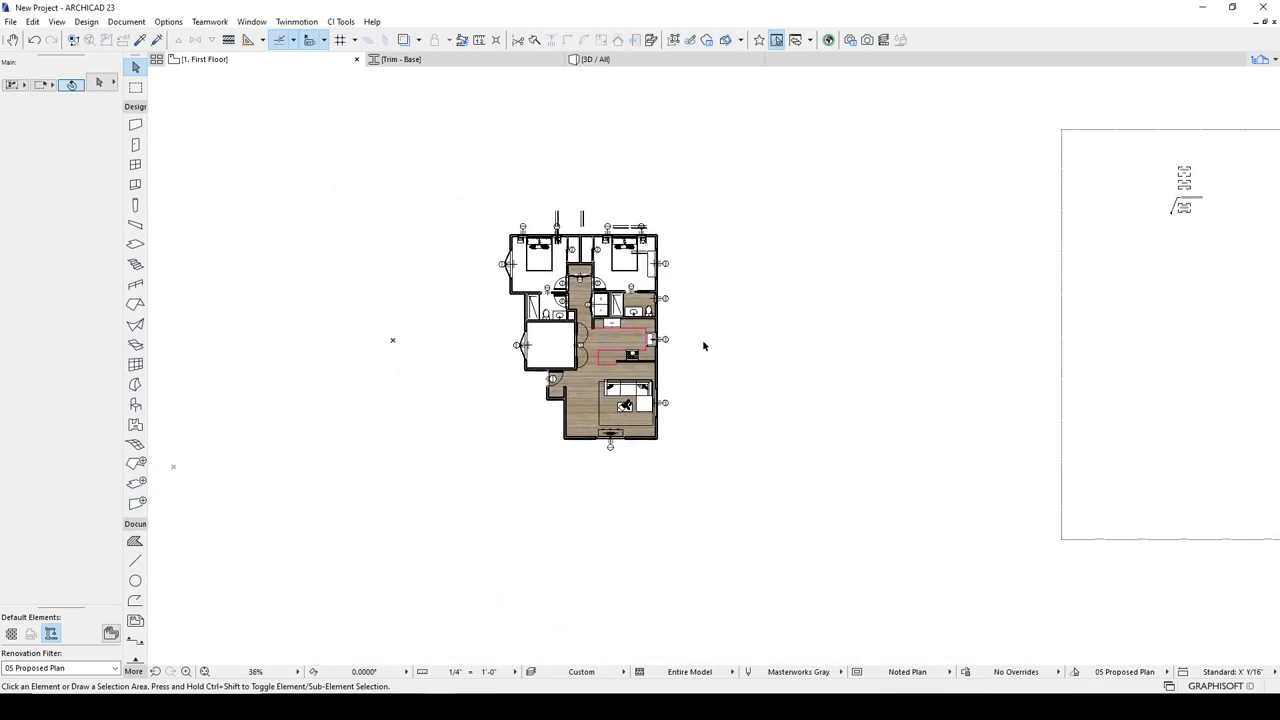
{"action": "middle_click_drag", "start_coordinate": [561, 401], "coordinate": [874, 332]}
{"action": "left_click_drag", "start_coordinate": [294, 472], "coordinate": [250, 495]}
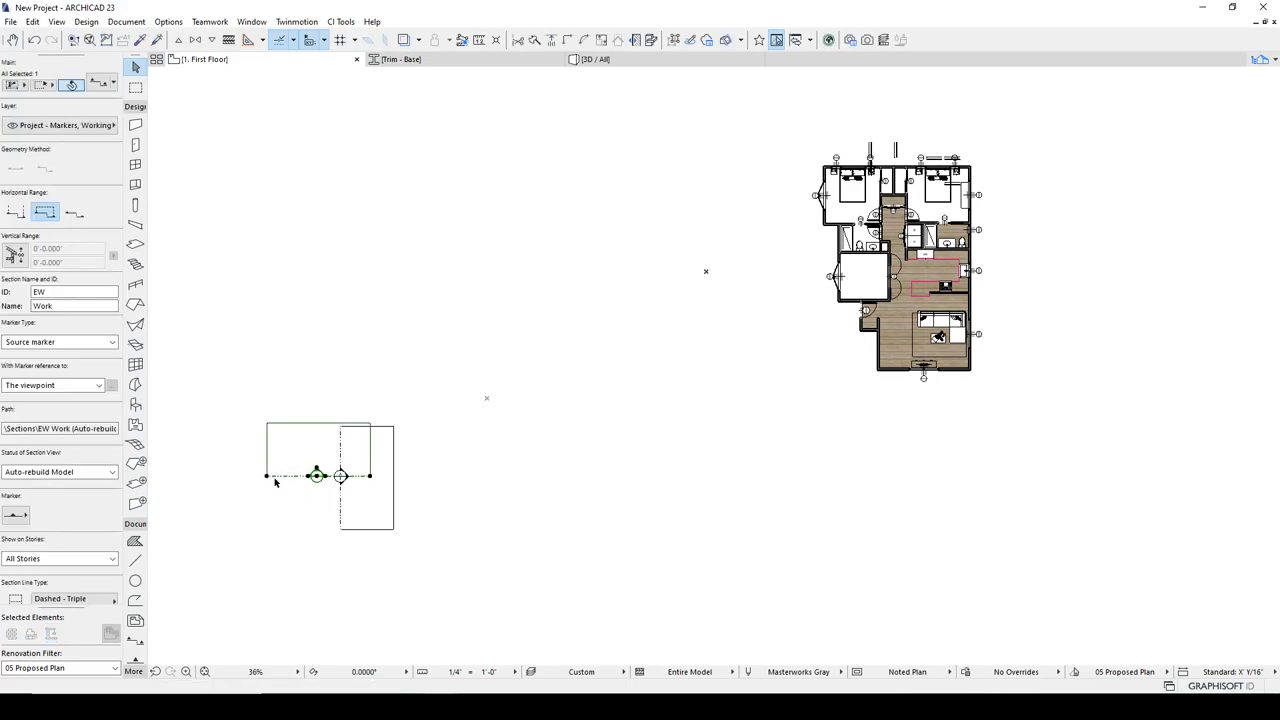
{"action": "left_click", "coordinate": [316, 476]}
{"action": "scroll", "coordinate": [673, 176], "scroll_direction": "up", "scroll_amount": 10}
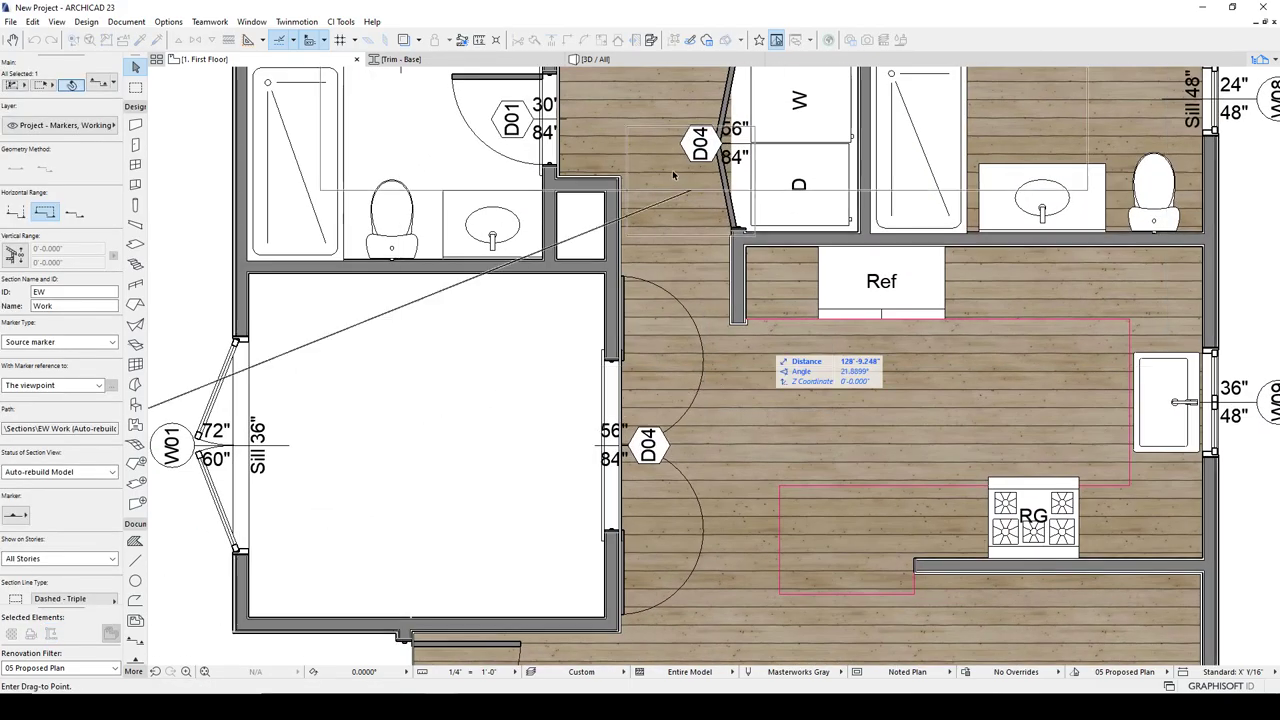
{"action": "left_click", "coordinate": [669, 164]}
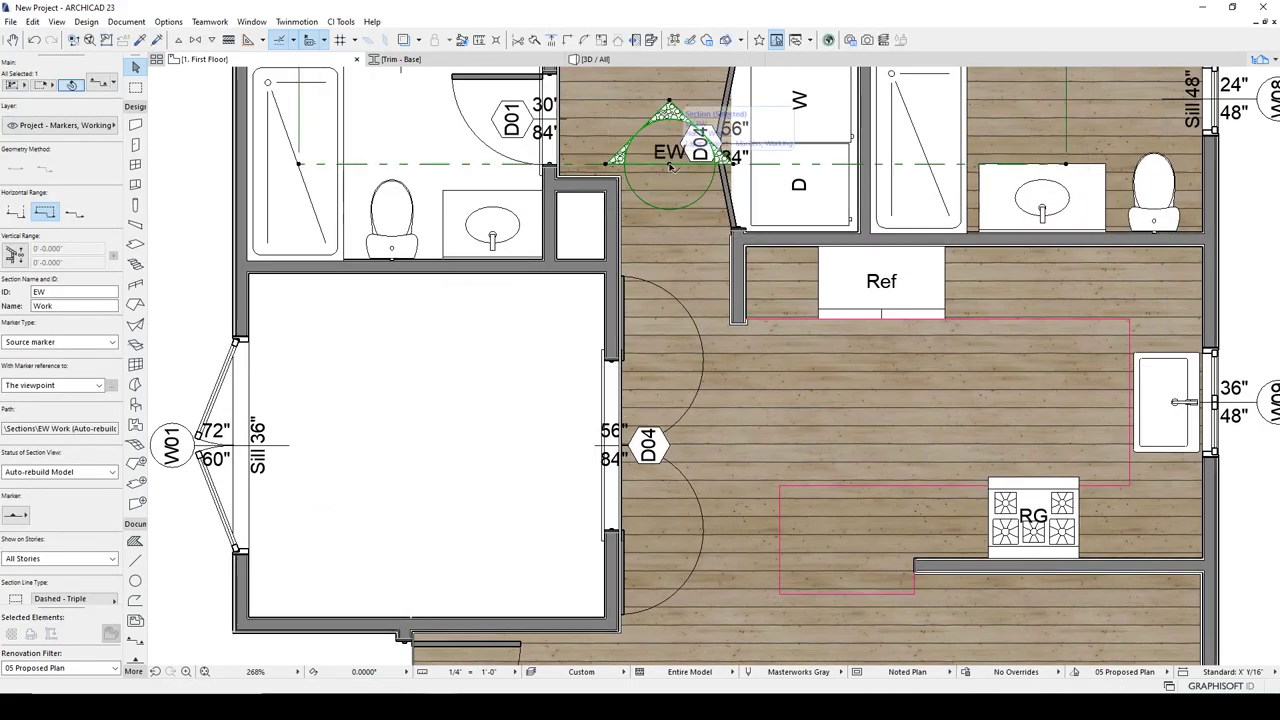
Rotate the EW section marker 90 degrees about its center so it faces the laundry closet door
{"action": "key", "text": "ctrl+e"}
{"action": "left_click", "coordinate": [669, 164]}
{"action": "left_click", "coordinate": [669, 101]}
{"action": "left_click", "coordinate": [740, 164]}
{"action": "middle_click_drag", "start_coordinate": [767, 243], "coordinate": [730, 379]}
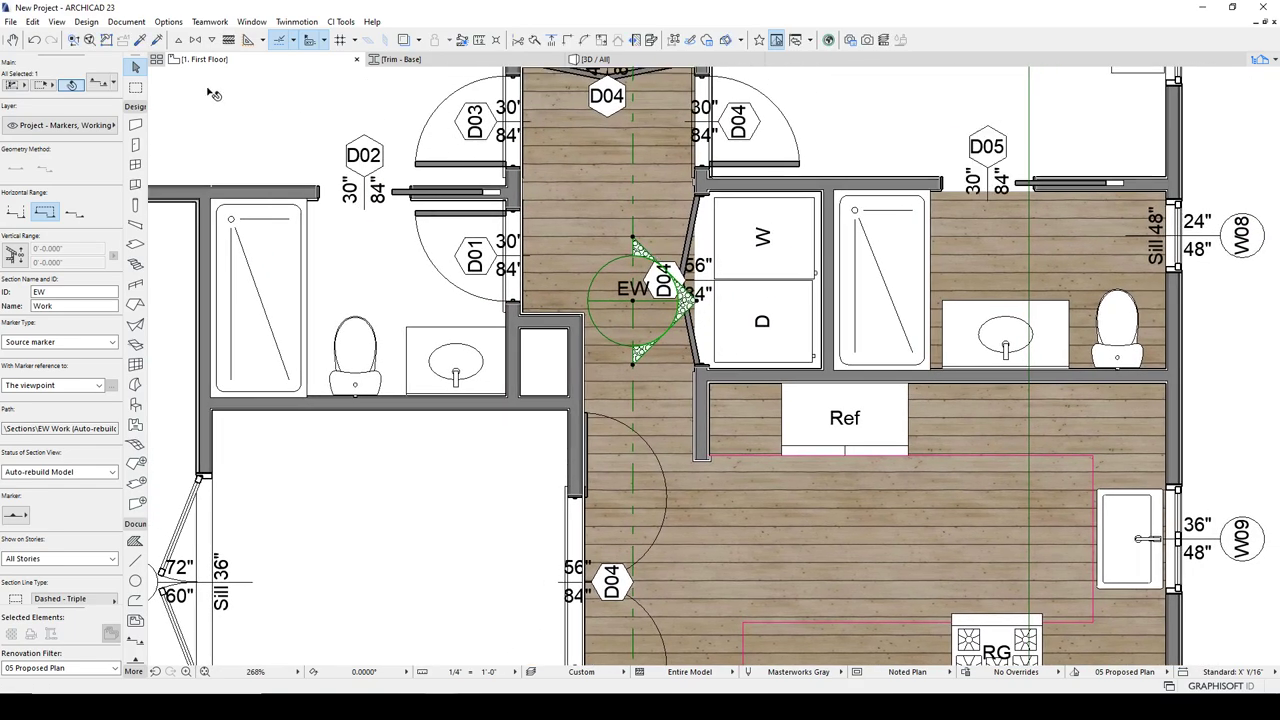
Open the EW Work section with the current view settings and focus on the baseboard beside the laundry closet door
{"action": "right_click", "coordinate": [636, 224]}
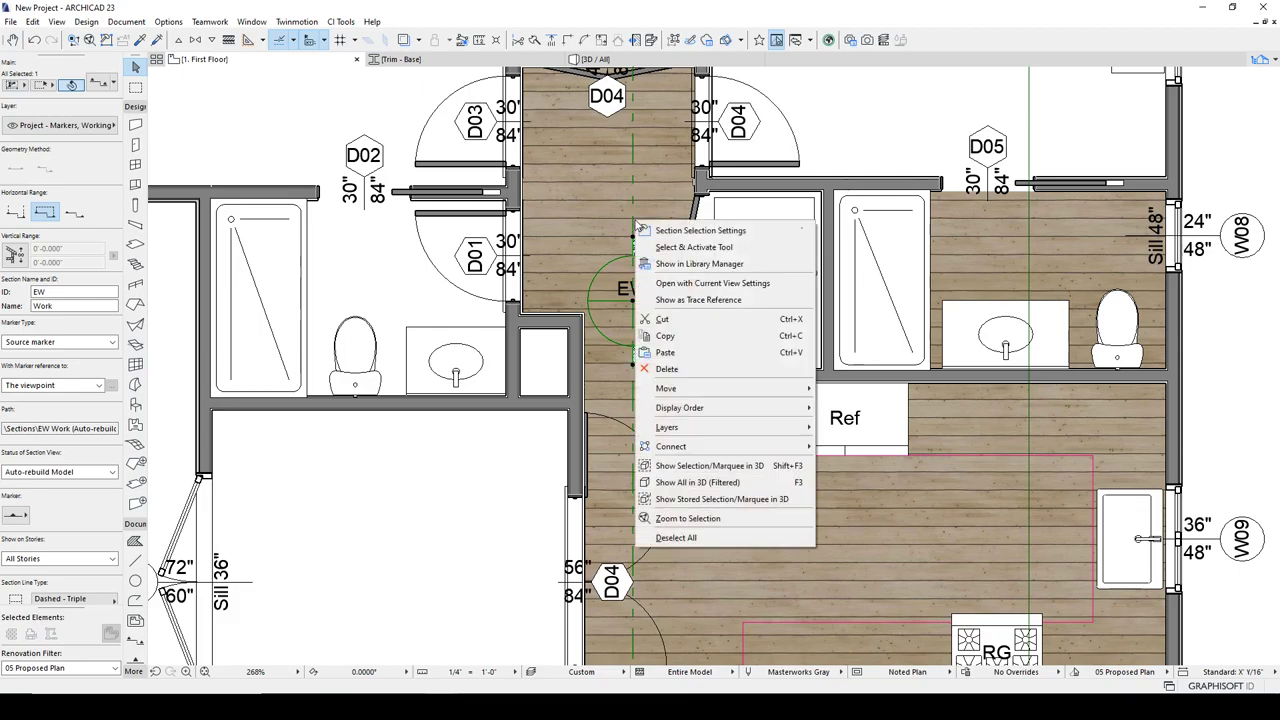
{"action": "left_click", "coordinate": [672, 277]}
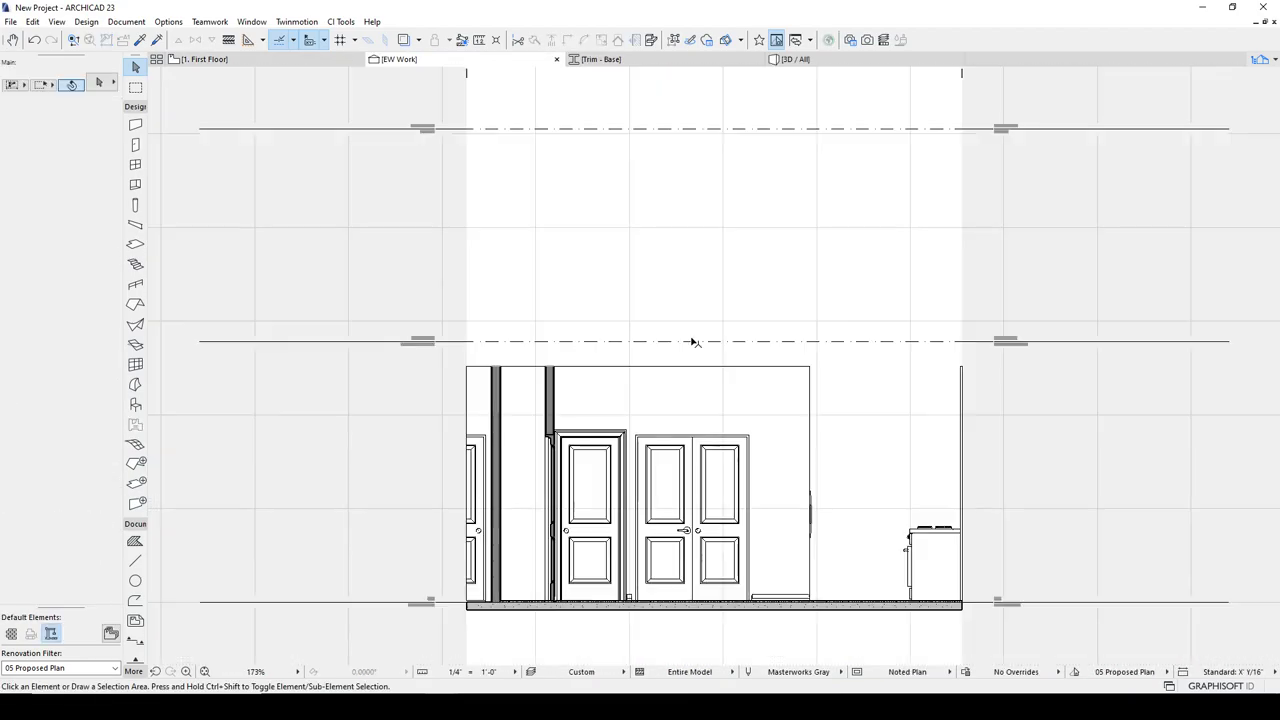
{"action": "scroll", "coordinate": [716, 492], "scroll_direction": "up", "scroll_amount": 10}
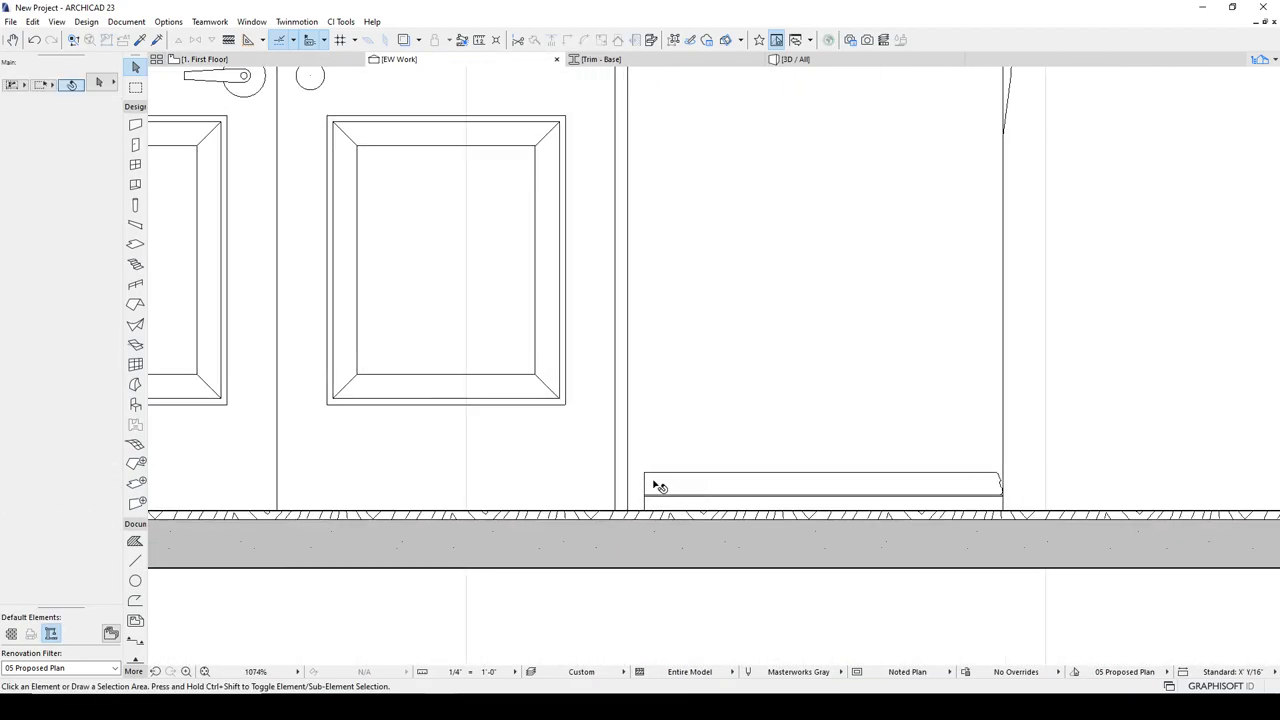
{"action": "left_click", "coordinate": [648, 478]}
{"action": "scroll", "coordinate": [880, 507], "scroll_direction": "down", "scroll_amount": 2}
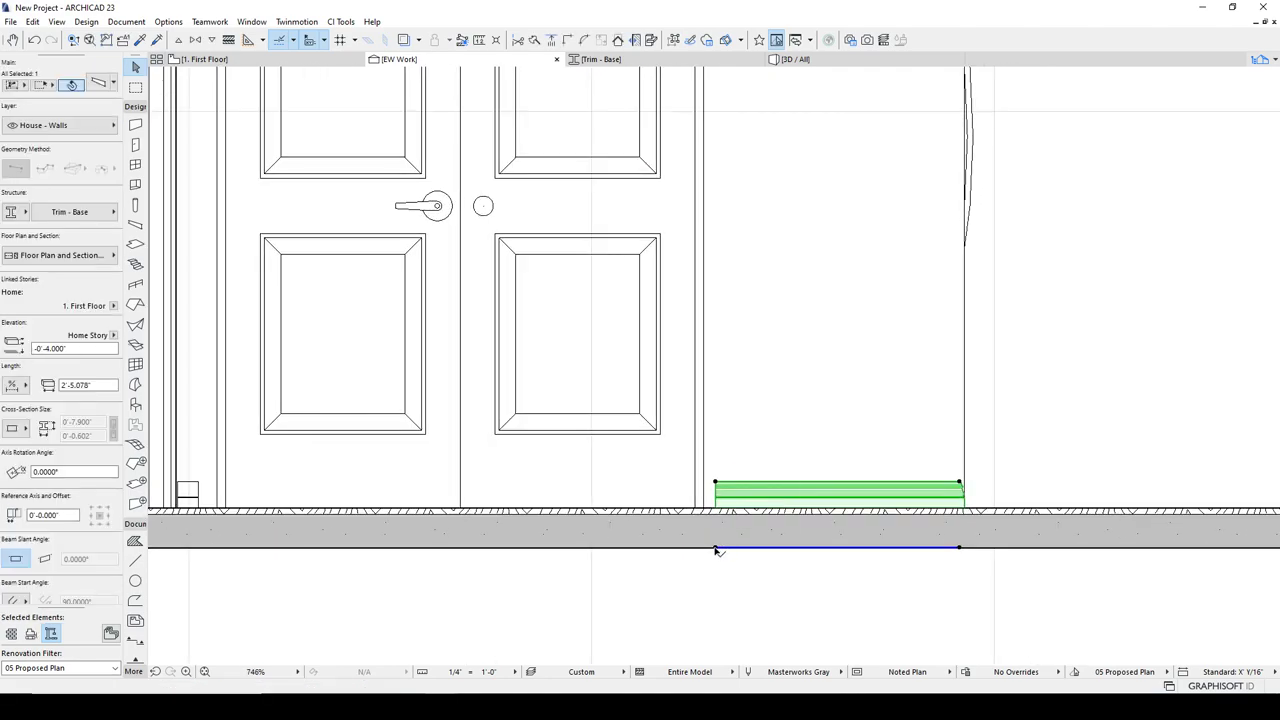
{"action": "key", "text": "ctrl+d"}
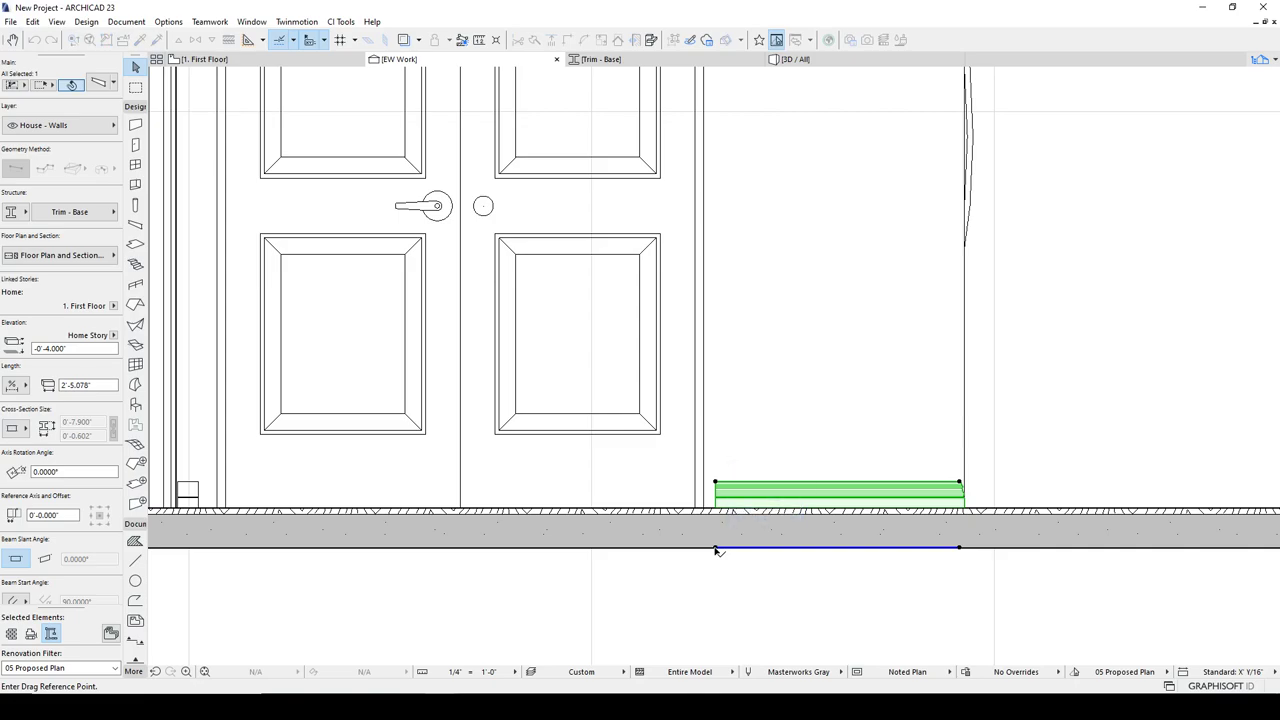
{"action": "left_click", "coordinate": [715, 548]}
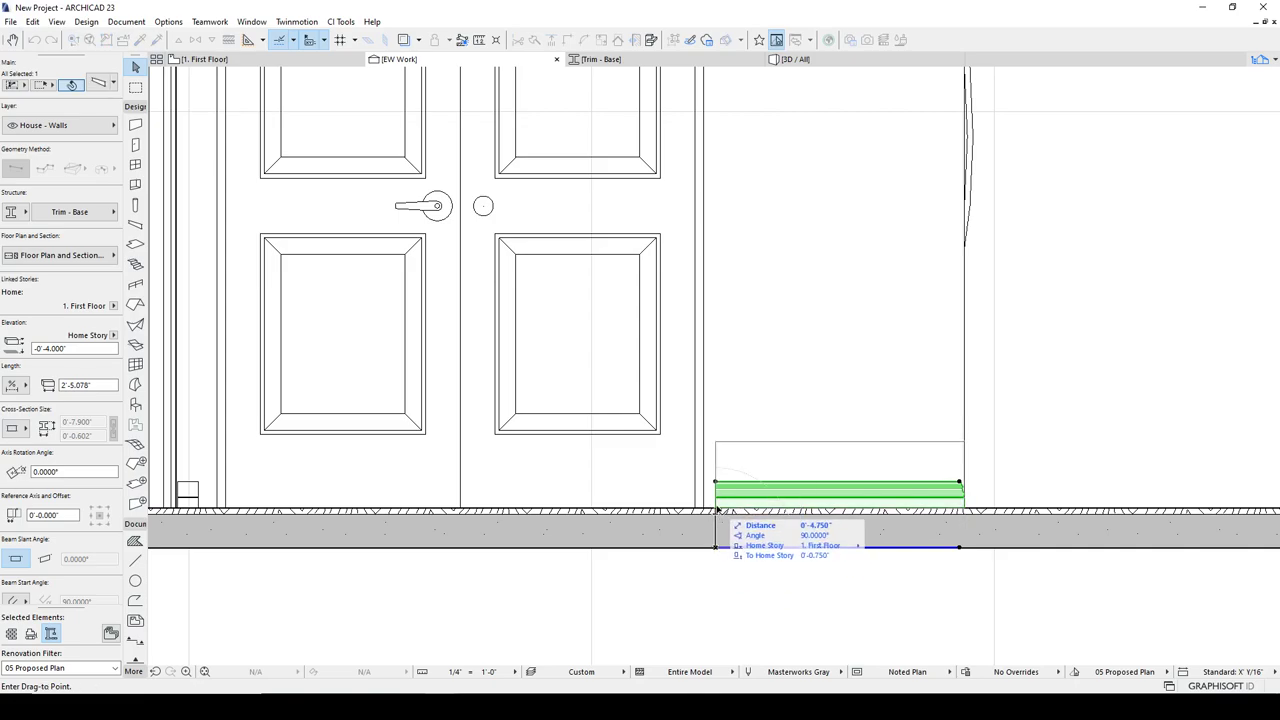
{"action": "key", "text": "Escape"}
{"action": "key", "text": "Escape"}
{"action": "scroll", "coordinate": [550, 300], "scroll_direction": "down", "scroll_amount": 2}
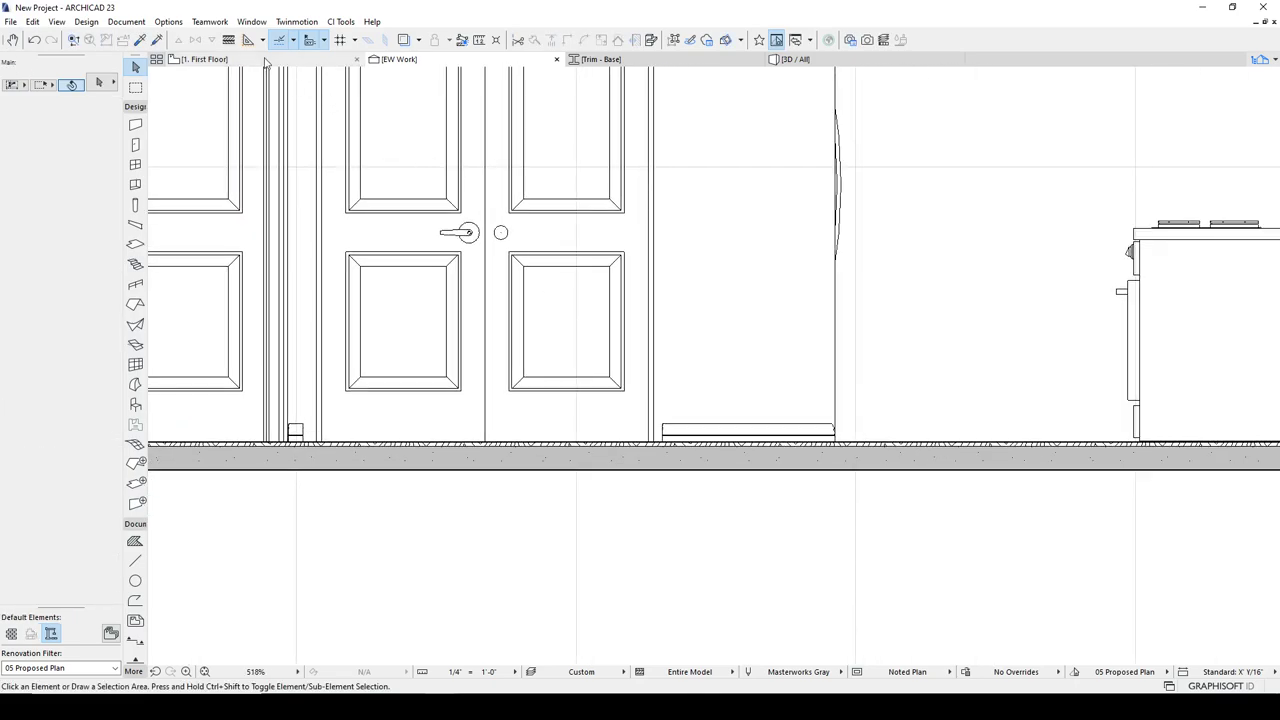
Measure the vertical distance from the underside of the slab to the finished floor surface at the baseboard's end
{"action": "scroll", "coordinate": [672, 450], "scroll_direction": "up", "scroll_amount": 4}
{"action": "left_click", "coordinate": [671, 423]}
{"action": "key", "text": "Escape"}
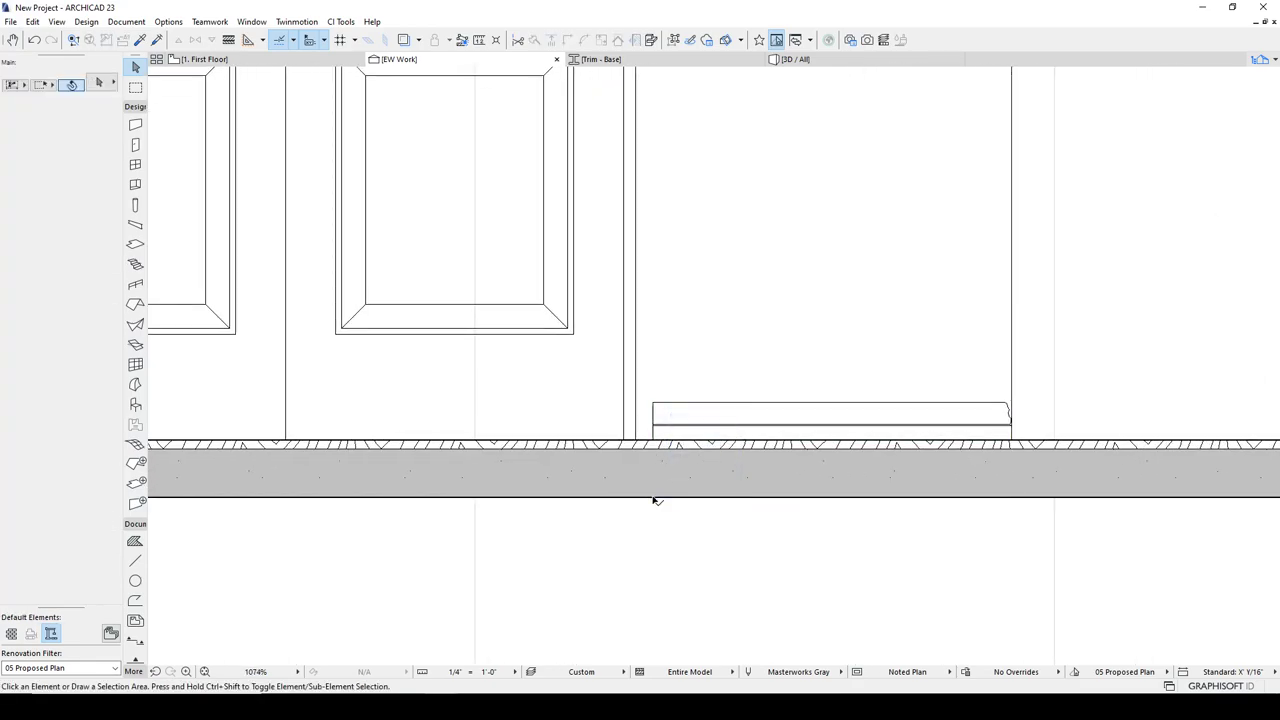
{"action": "key", "text": "m"}
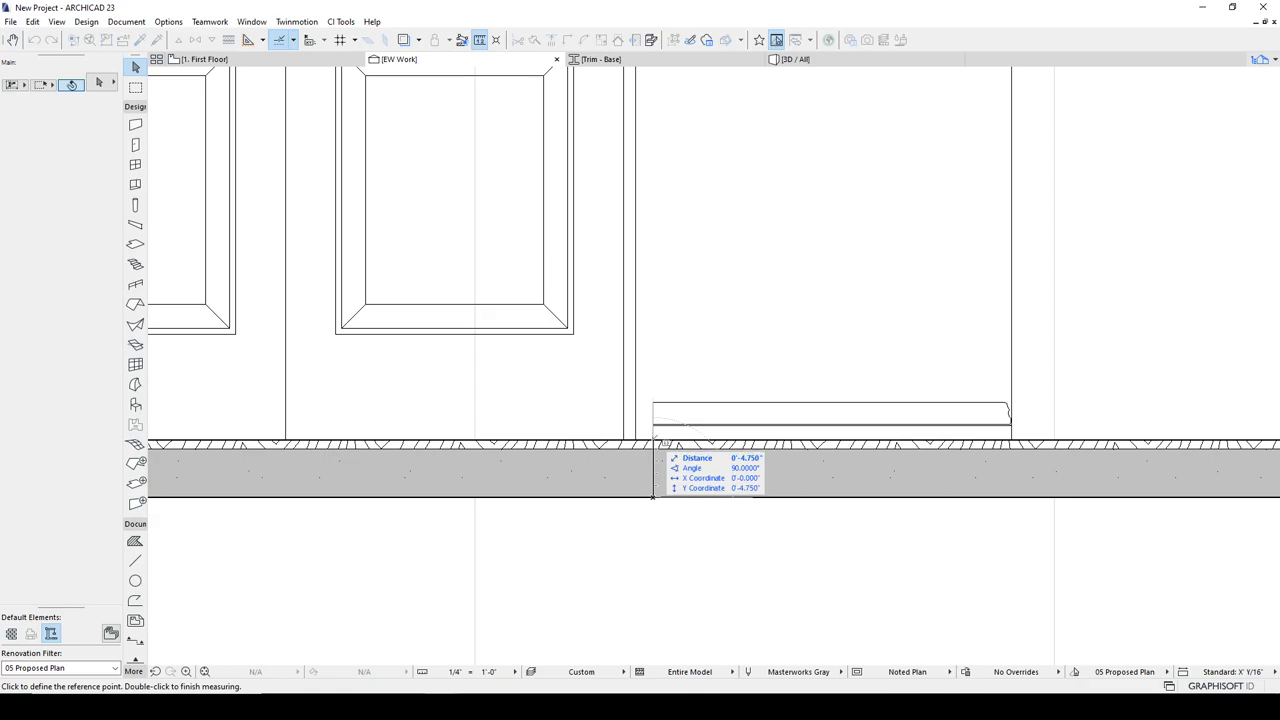
{"action": "key", "text": "Escape"}
Elevate all Trim - Base beams on the first floor plan by 4.75"
{"action": "left_click", "coordinate": [340, 59]}
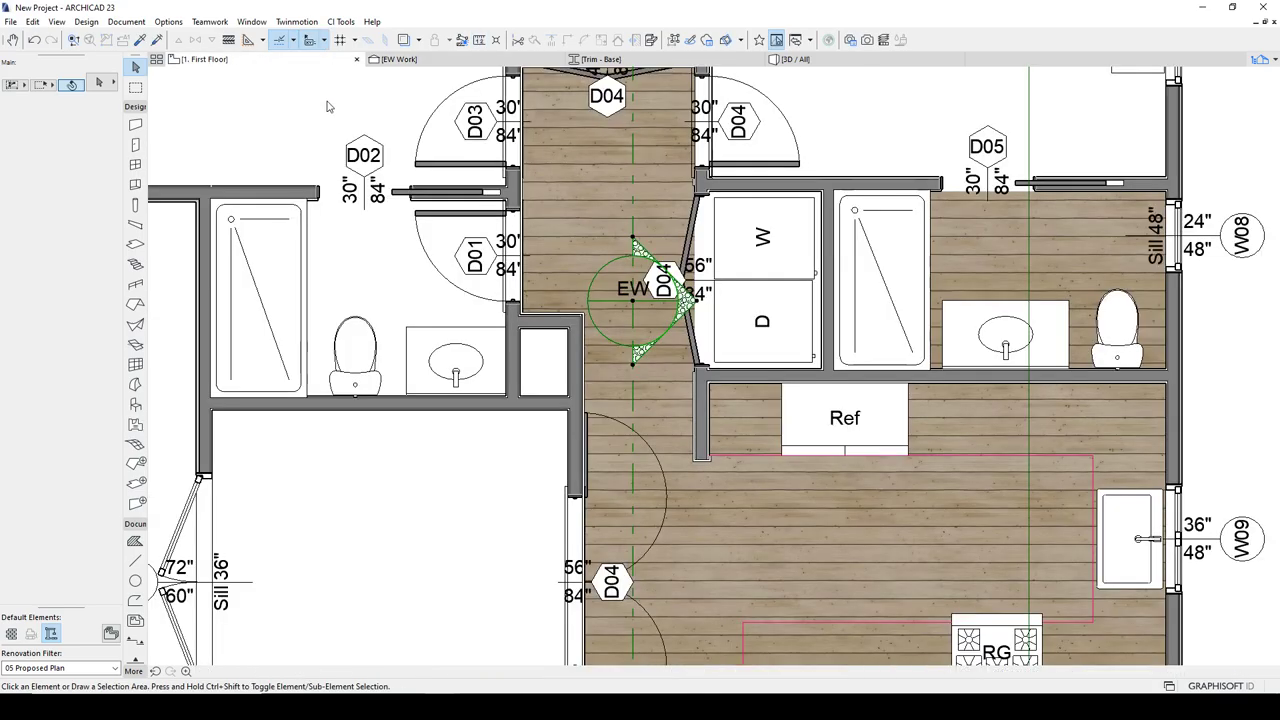
{"action": "scroll", "coordinate": [653, 367], "scroll_direction": "down", "scroll_amount": 6}
{"action": "middle_click_drag", "start_coordinate": [814, 363], "coordinate": [727, 323]}
{"action": "key", "text": "Escape"}
{"action": "left_click", "coordinate": [135, 224]}
{"action": "key", "text": "ctrl+a"}
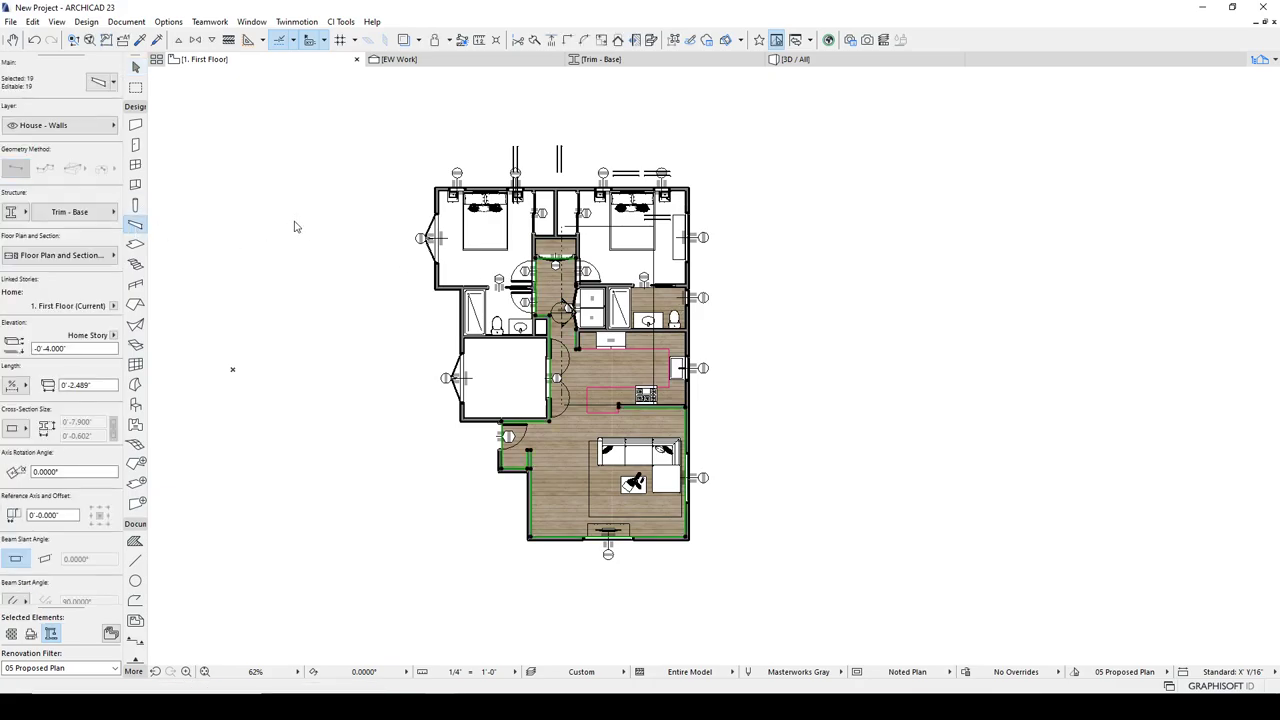
{"action": "key", "text": "ctrl+9"}
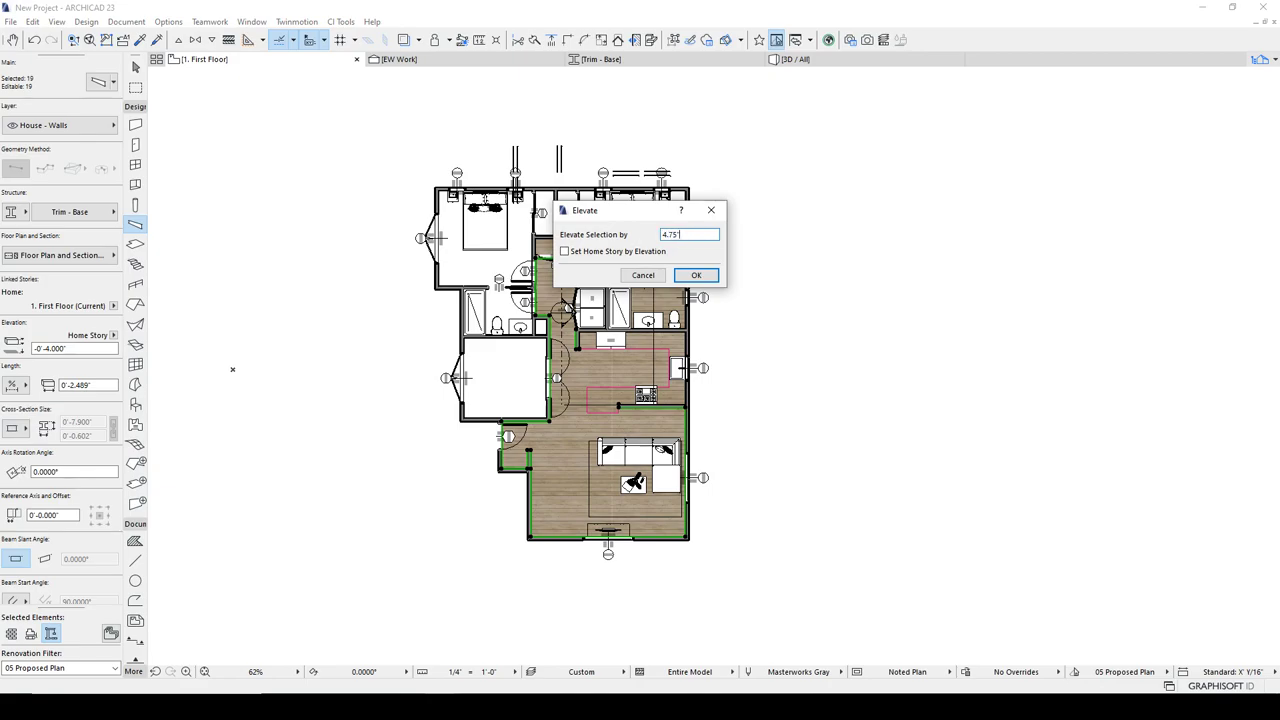
{"action": "key", "text": "Return"}
{"action": "key", "text": "Escape"}
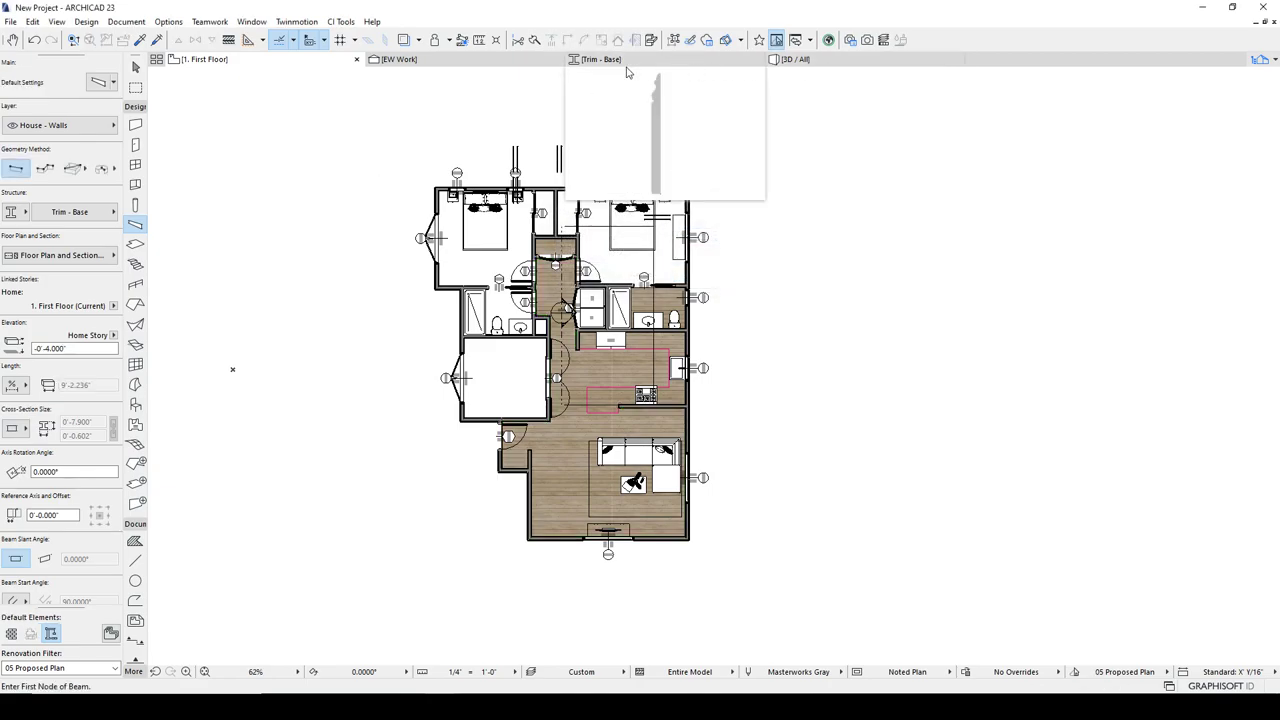
Examine the raised baseboard's position against the finished floor in the EW Work section
{"action": "left_click", "coordinate": [500, 59]}
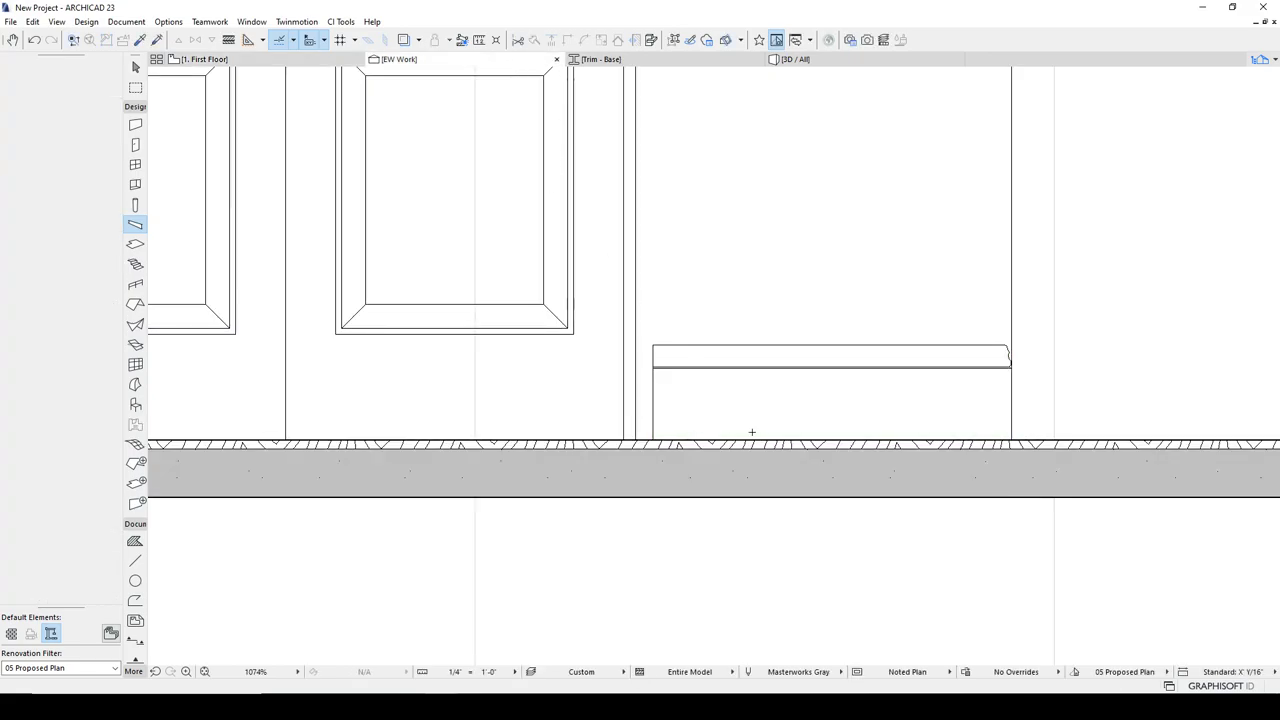
{"action": "left_click", "coordinate": [698, 399], "text": "shift"}
{"action": "scroll", "coordinate": [766, 383], "scroll_direction": "down", "scroll_amount": 3}
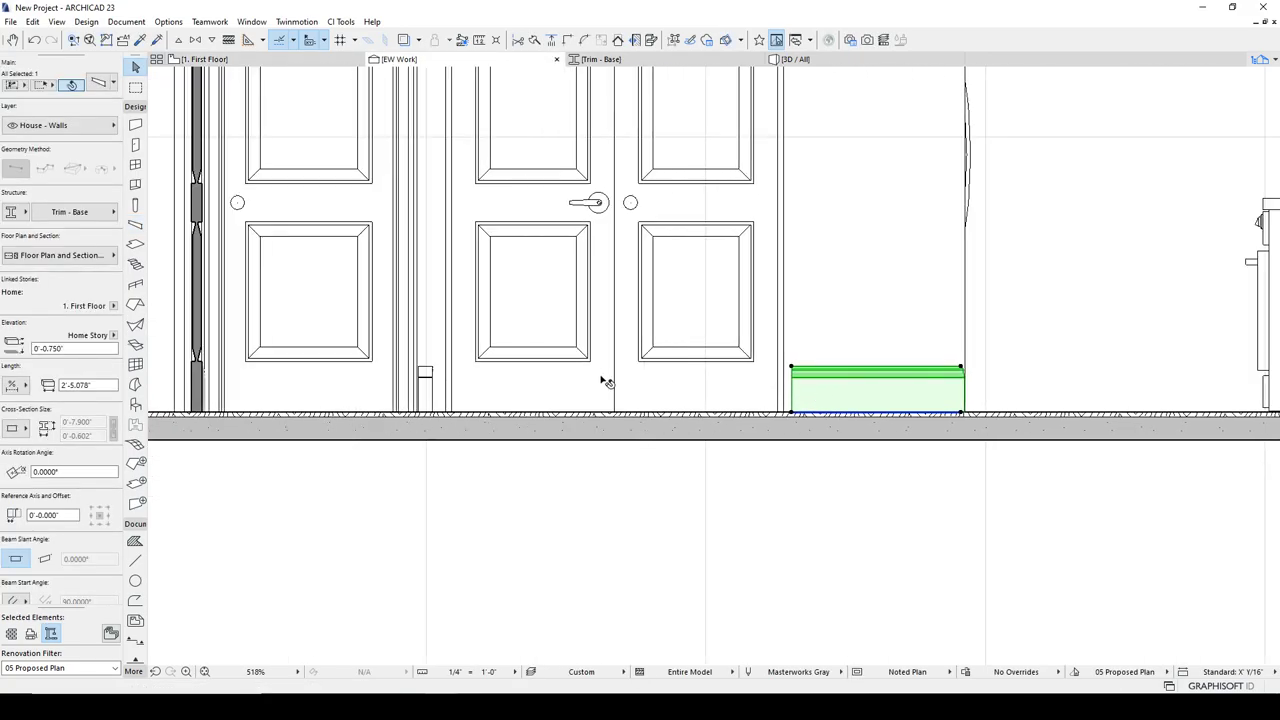
{"action": "scroll", "coordinate": [485, 372], "scroll_direction": "up", "scroll_amount": 2}
{"action": "scroll", "coordinate": [800, 385], "scroll_direction": "up", "scroll_amount": 1}
{"action": "key", "text": "Escape"}
Copy the 30" door's MWCasing V2 casing to the laundry closet double door, aligning it with that door's far upper corner
{"action": "left_click", "coordinate": [706, 340]}
{"action": "middle_click_drag", "start_coordinate": [714, 348], "coordinate": [714, 371]}
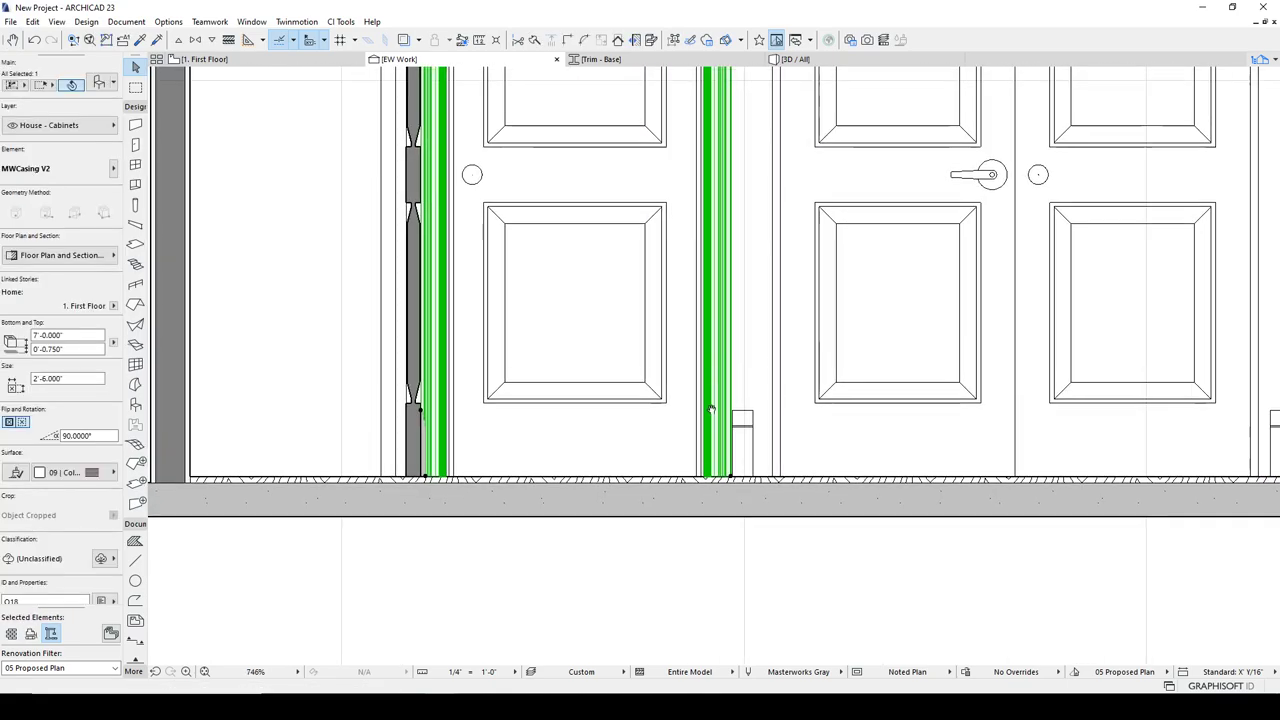
{"action": "scroll", "coordinate": [712, 193], "scroll_direction": "down", "scroll_amount": 1}
{"action": "middle_click_drag", "start_coordinate": [712, 193], "coordinate": [680, 496]}
{"action": "scroll", "coordinate": [690, 440], "scroll_direction": "down", "scroll_amount": 1}
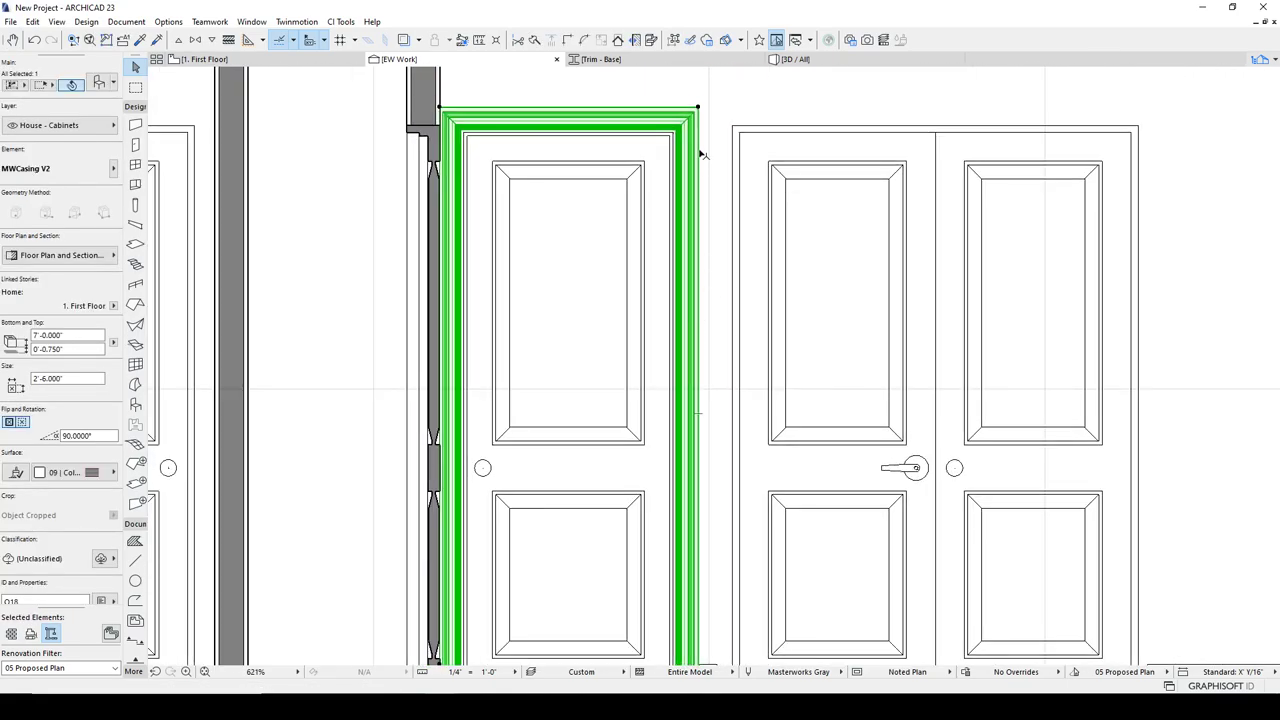
{"action": "scroll", "coordinate": [688, 130], "scroll_direction": "up", "scroll_amount": 4}
{"action": "key", "text": "ctrl+alt+d"}
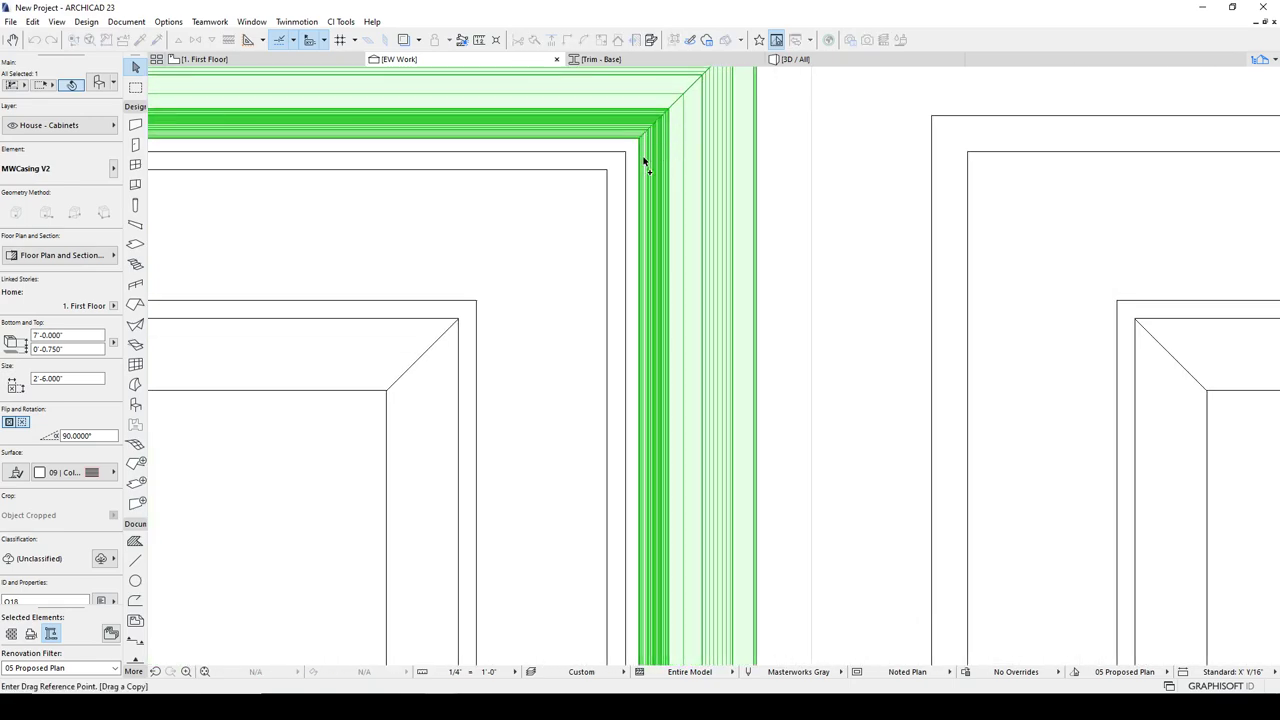
{"action": "left_click", "coordinate": [609, 176]}
{"action": "scroll", "coordinate": [971, 206], "scroll_direction": "down", "scroll_amount": 3}
{"action": "scroll", "coordinate": [608, 206], "scroll_direction": "down", "scroll_amount": 2}
{"action": "scroll", "coordinate": [1157, 181], "scroll_direction": "up", "scroll_amount": 2}
{"action": "left_click", "coordinate": [1177, 166]}
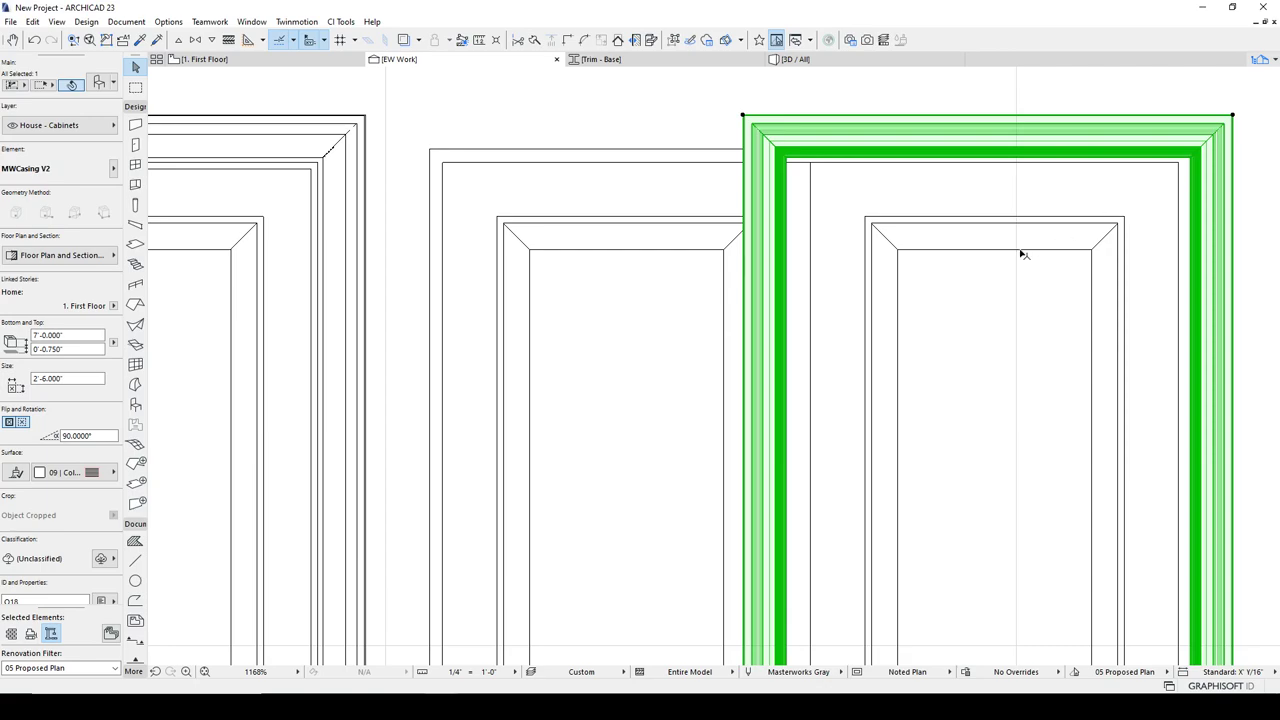
{"action": "scroll", "coordinate": [856, 218], "scroll_direction": "down", "scroll_amount": 1}
{"action": "left_click", "coordinate": [788, 160]}
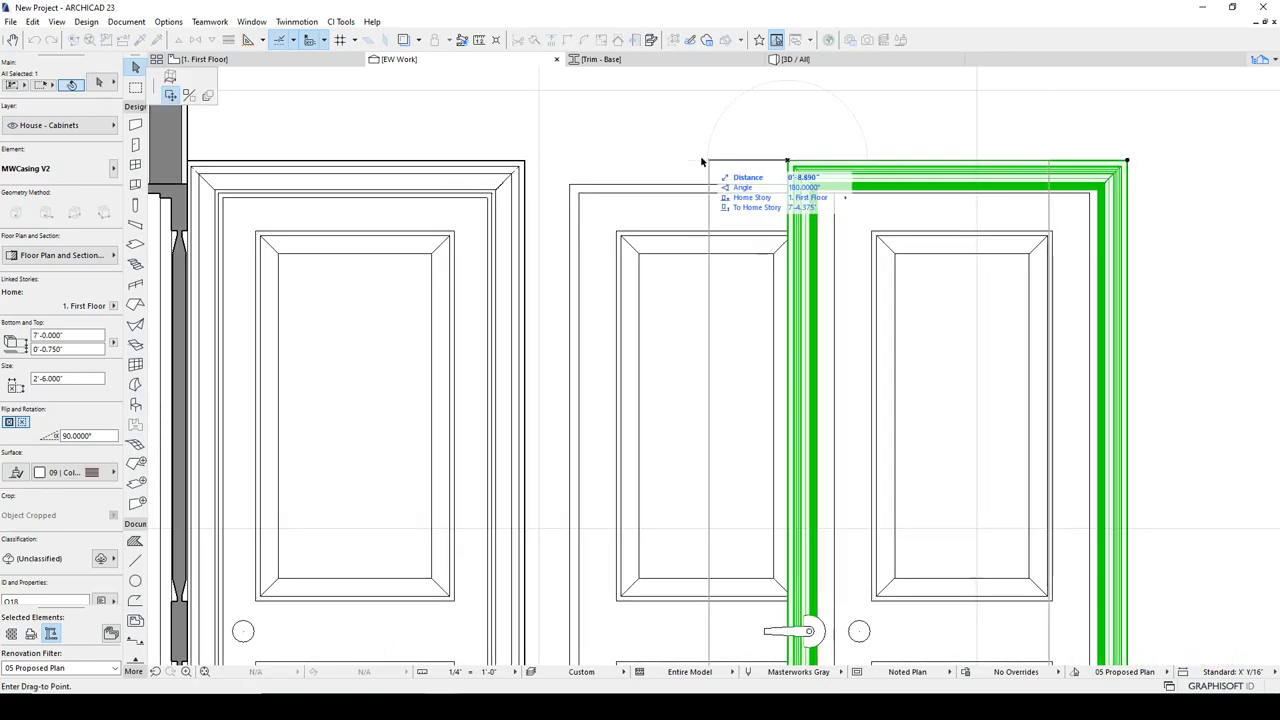
{"action": "key", "text": "Escape"}
{"action": "middle_click_drag", "start_coordinate": [911, 307], "coordinate": [771, 263]}
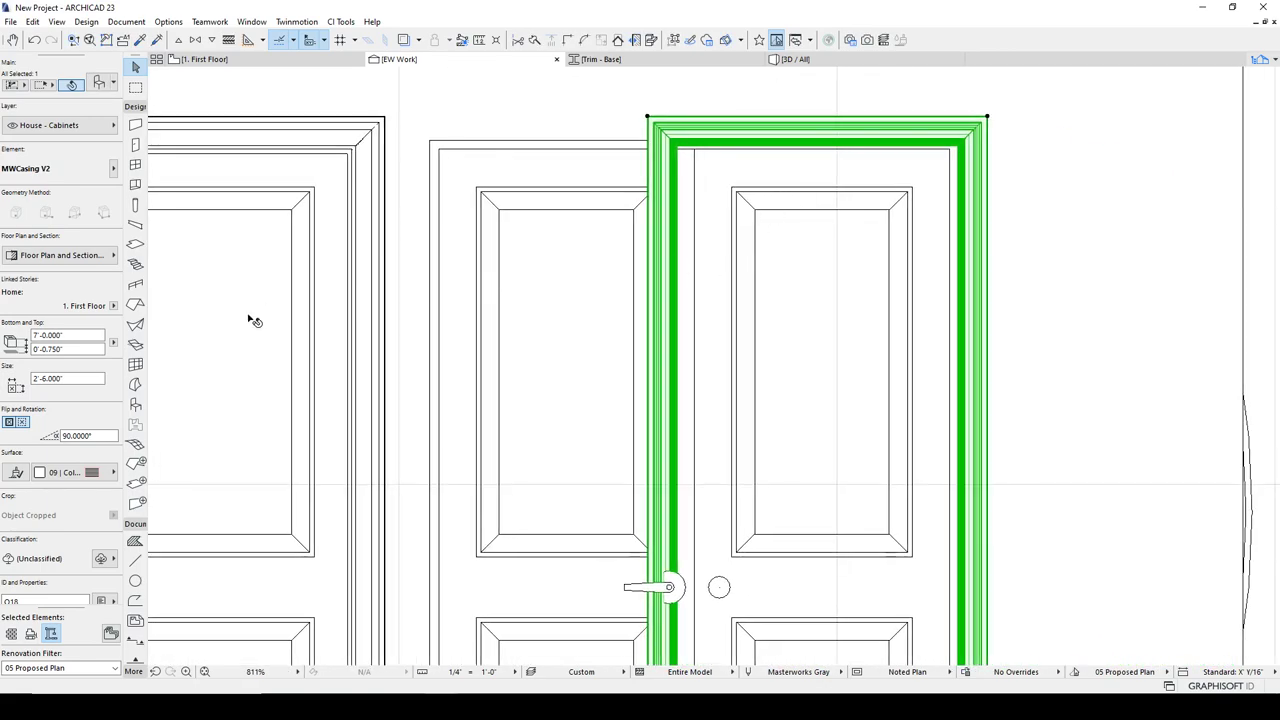
Check the laundry closet double door's size and set the copied casing's height to 4'-8"
{"action": "left_click", "coordinate": [591, 169]}
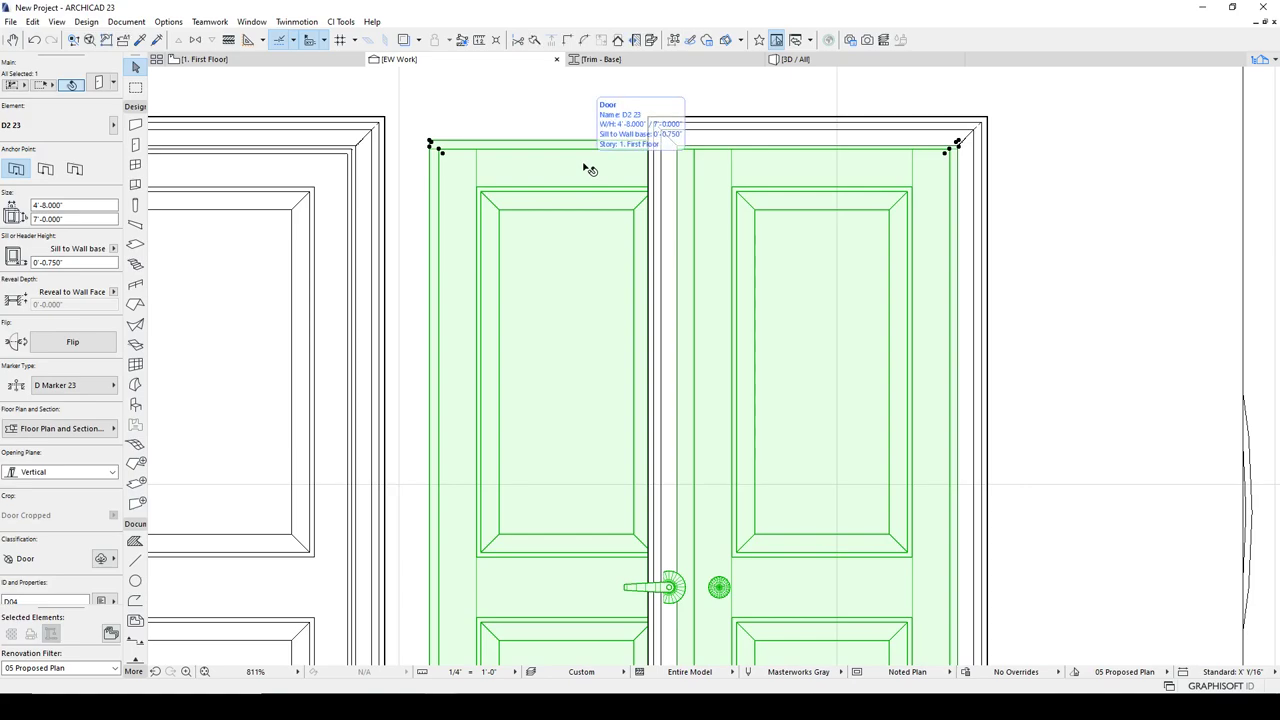
{"action": "left_click", "coordinate": [723, 140]}
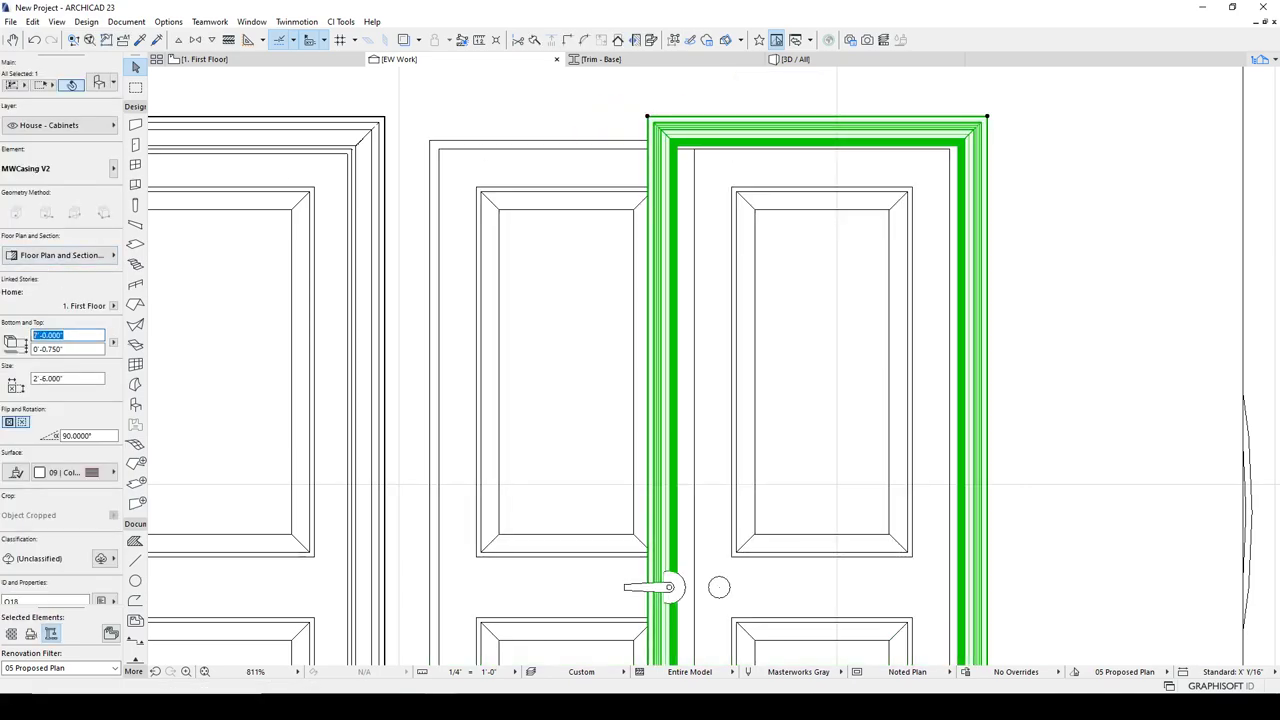
{"action": "type", "text": "4'-8"}
{"action": "key", "text": "Return"}
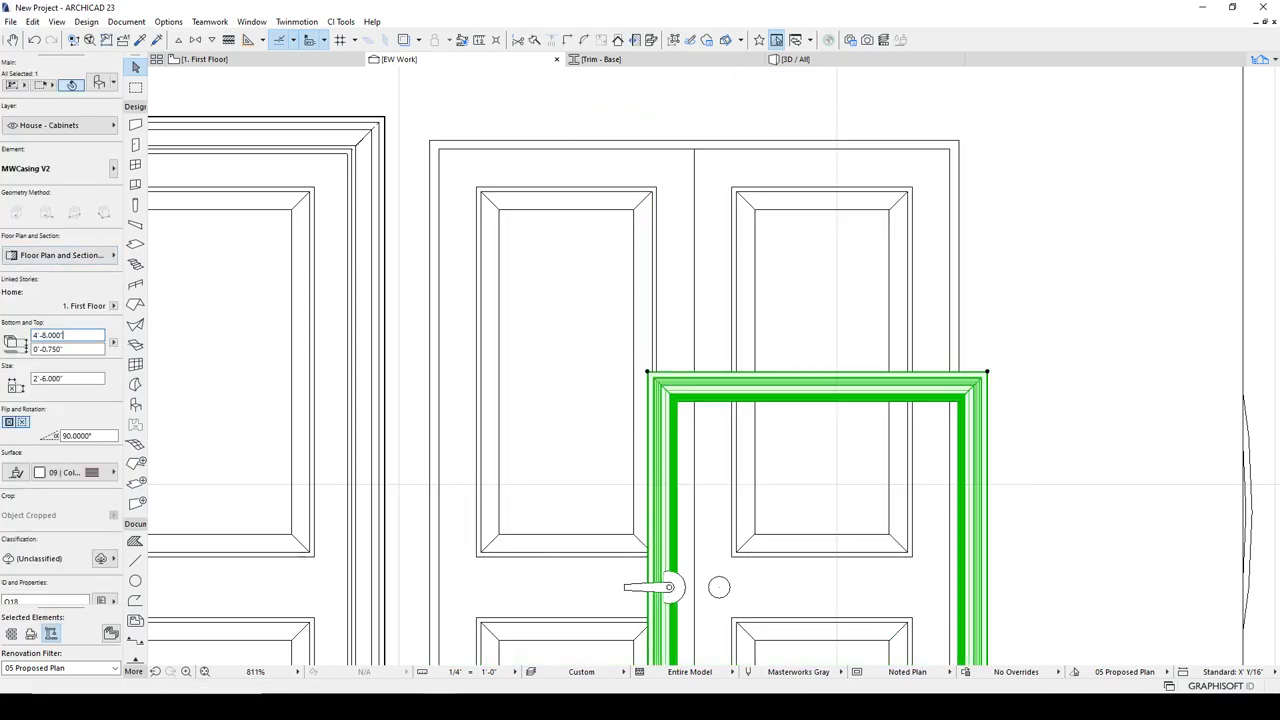
Undo the copied casing's height change and set its width to 4'-8" instead
{"action": "key", "text": "ctrl+z"}
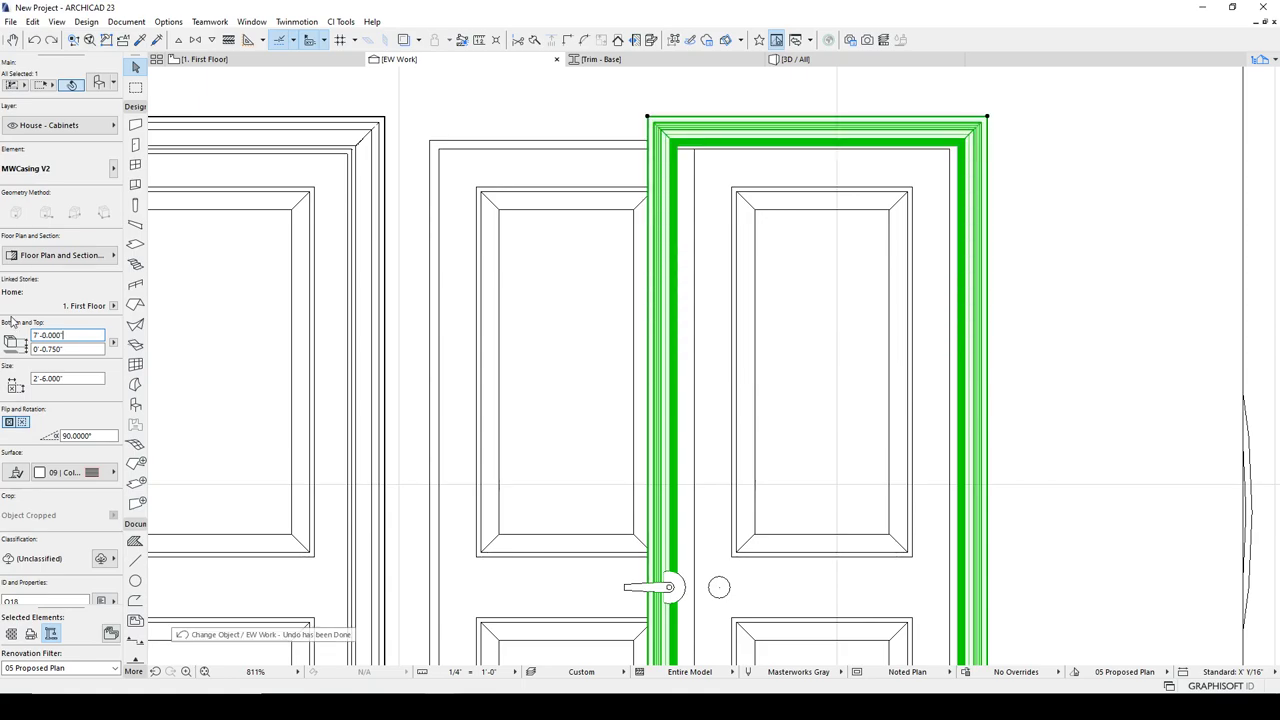
{"action": "left_click", "coordinate": [73, 380]}
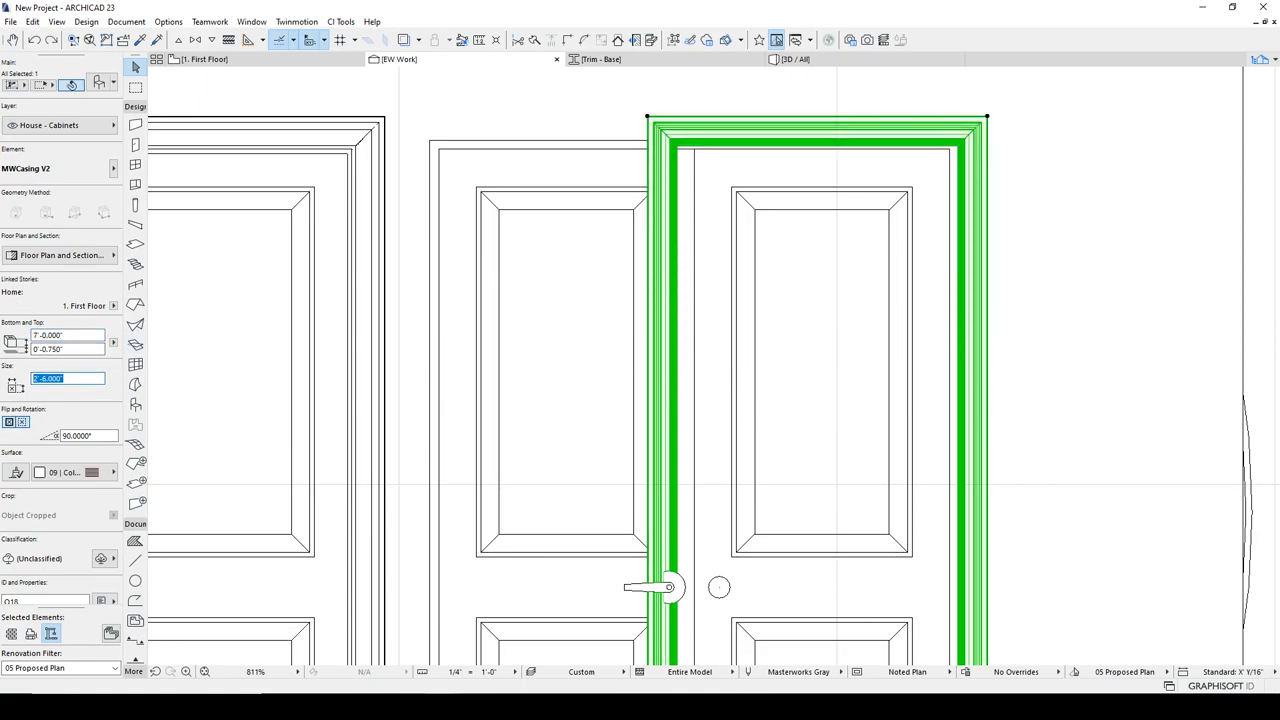
{"action": "key", "text": "Return"}
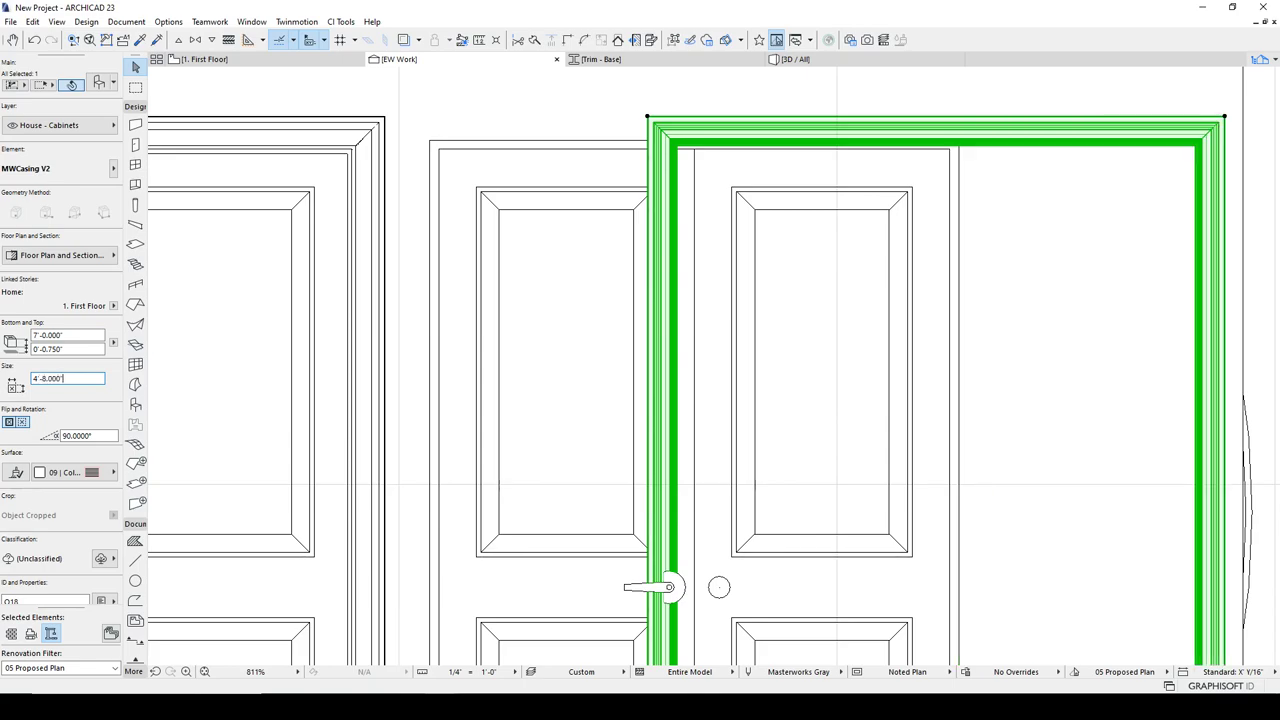
Move the widened casing onto the laundry closet double door, aligning its inner edge with the door frame's upper left corner
{"action": "key", "text": "ctrl+d"}
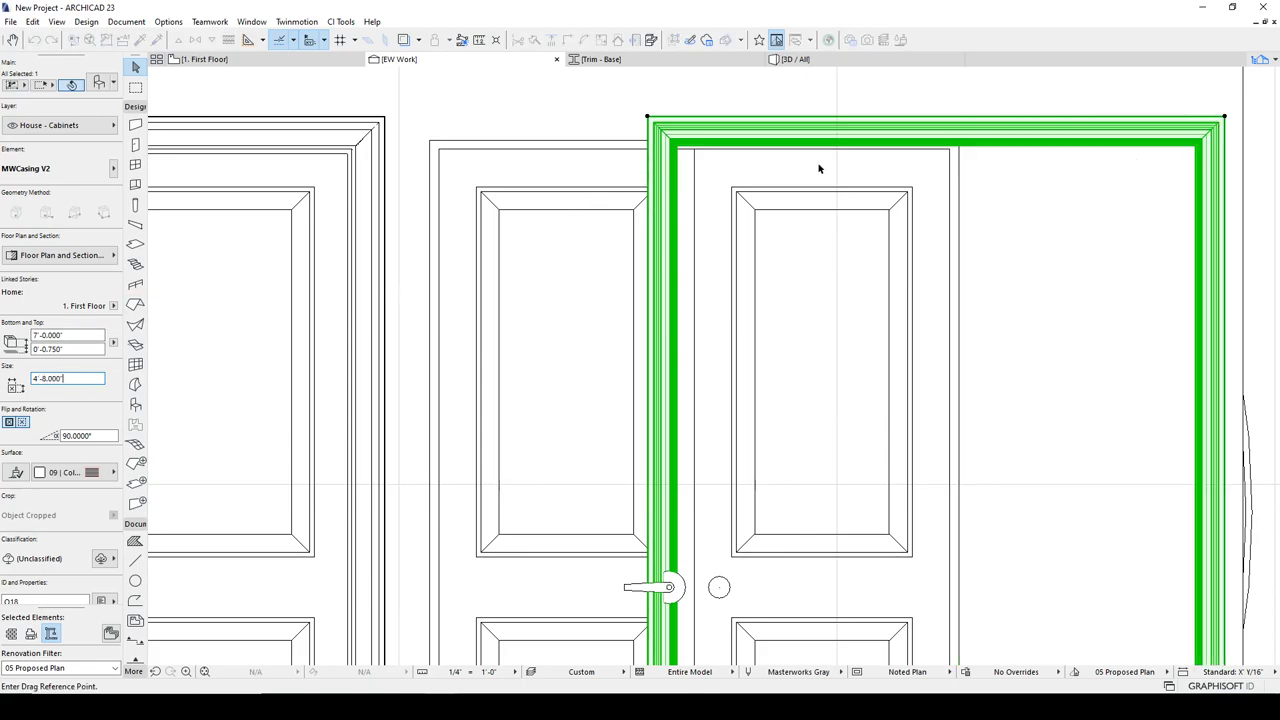
{"action": "scroll", "coordinate": [832, 167], "scroll_direction": "up", "scroll_amount": 6}
{"action": "scroll", "coordinate": [484, 156], "scroll_direction": "up", "scroll_amount": 2}
{"action": "left_click", "coordinate": [350, 115]}
{"action": "scroll", "coordinate": [994, 220], "scroll_direction": "down", "scroll_amount": 4}
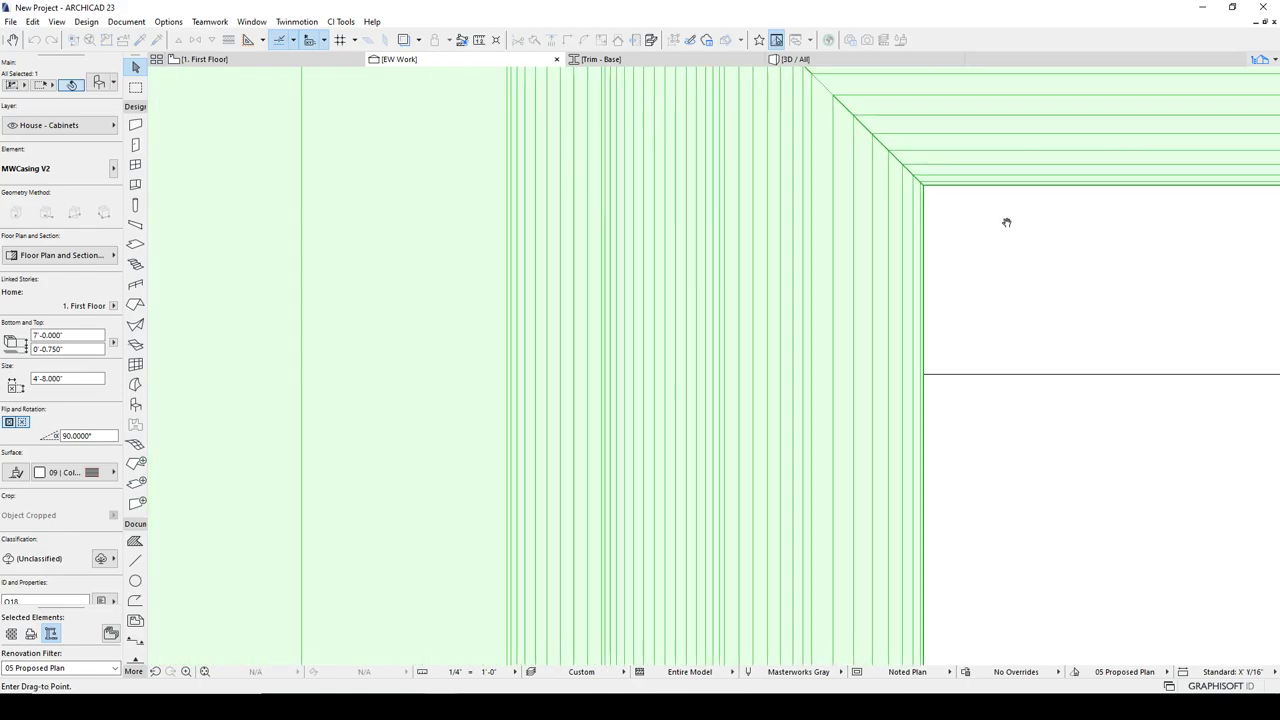
{"action": "middle_click_drag", "start_coordinate": [417, 212], "coordinate": [975, 203]}
{"action": "scroll", "coordinate": [970, 206], "scroll_direction": "down", "scroll_amount": 5}
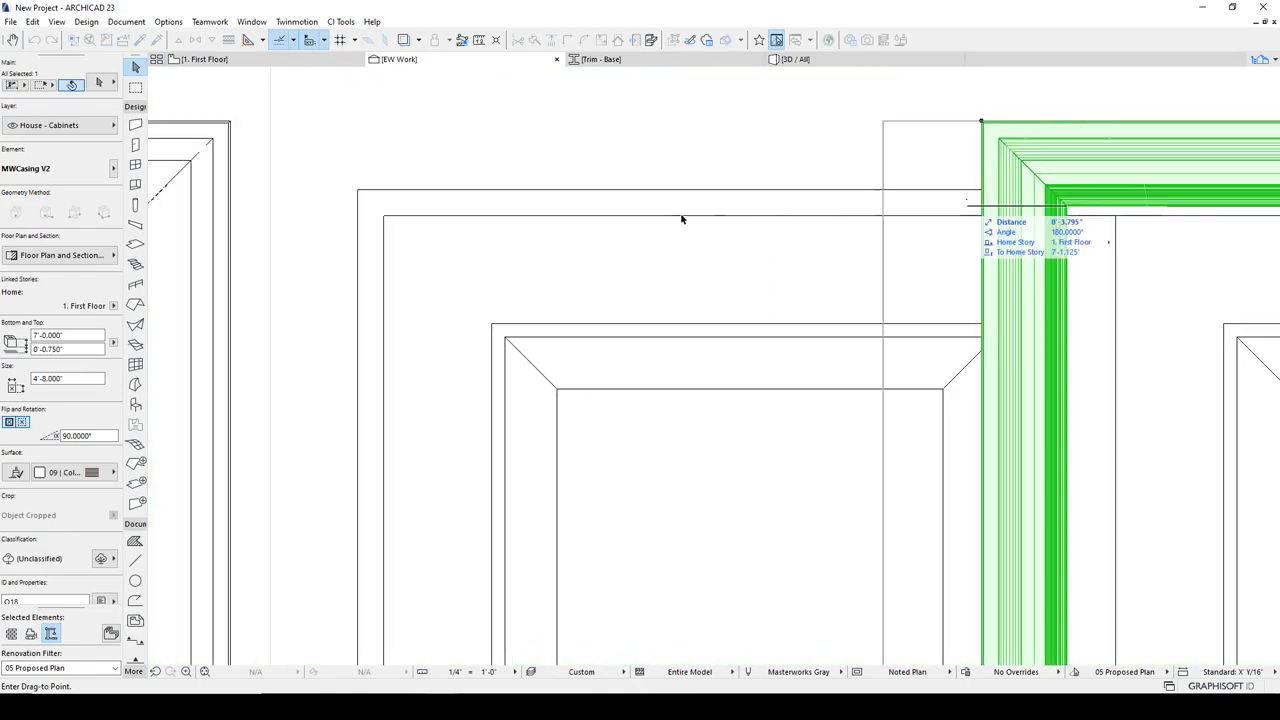
{"action": "left_click", "coordinate": [361, 194]}
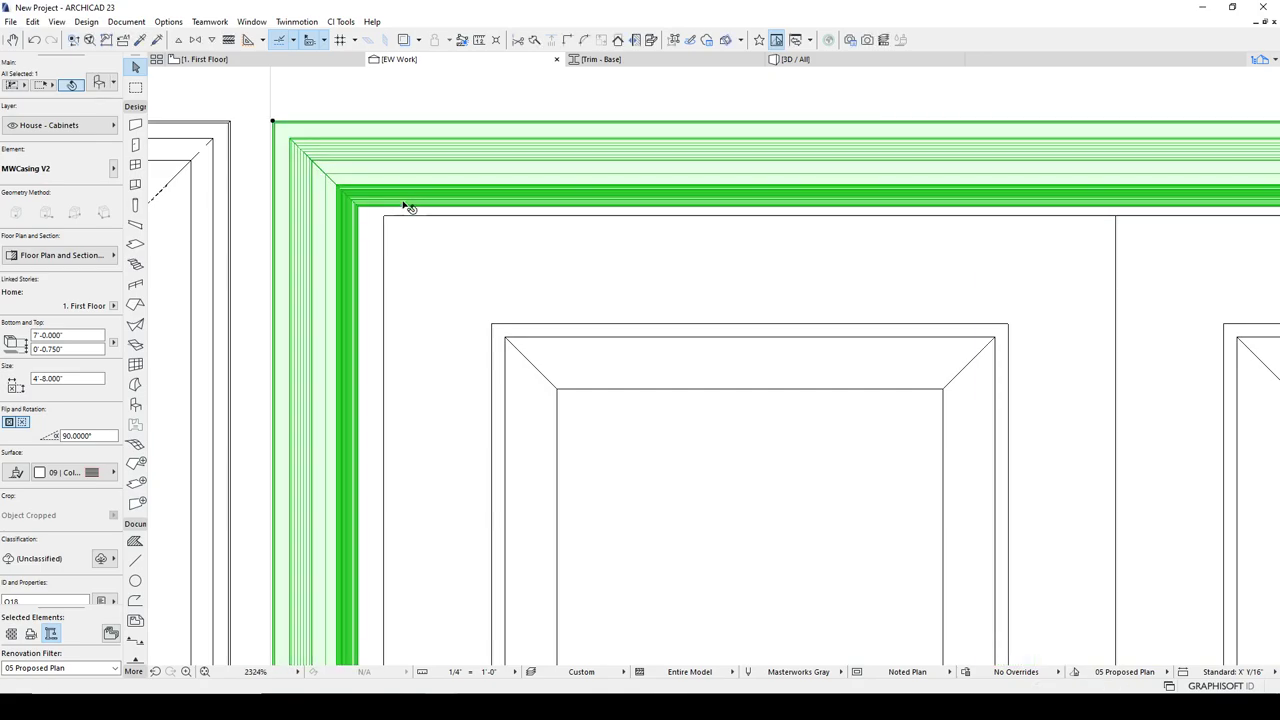
Shift the laundry closet door's casing horizontally by 0.375" at an angle of 0°
{"action": "key", "text": "ctrl+d"}
{"action": "left_click", "coordinate": [384, 216]}
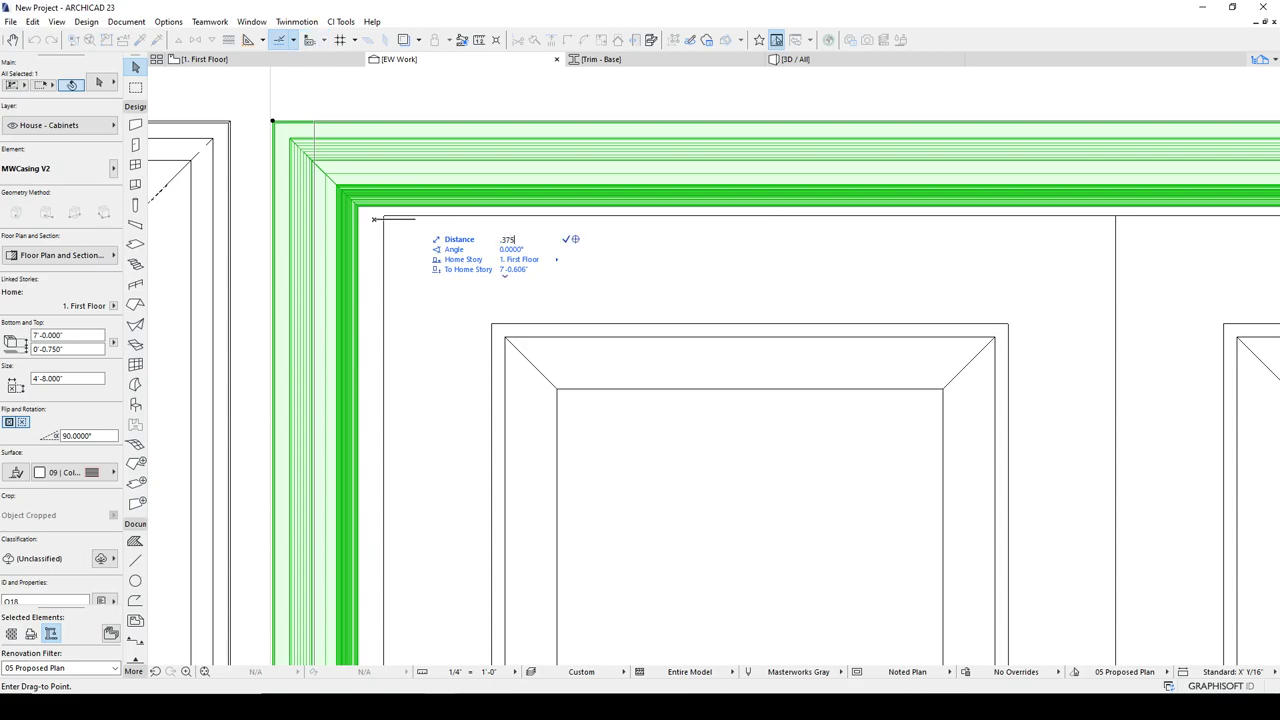
{"action": "left_click", "coordinate": [384, 220]}
{"action": "key", "text": "Escape"}
Shorten the Trim - Base beam beside the laundry closet double door so it ends at the casing's outer edge
{"action": "scroll", "coordinate": [450, 243], "scroll_direction": "down", "scroll_amount": 5}
{"action": "middle_click_drag", "start_coordinate": [673, 387], "coordinate": [377, 100]}
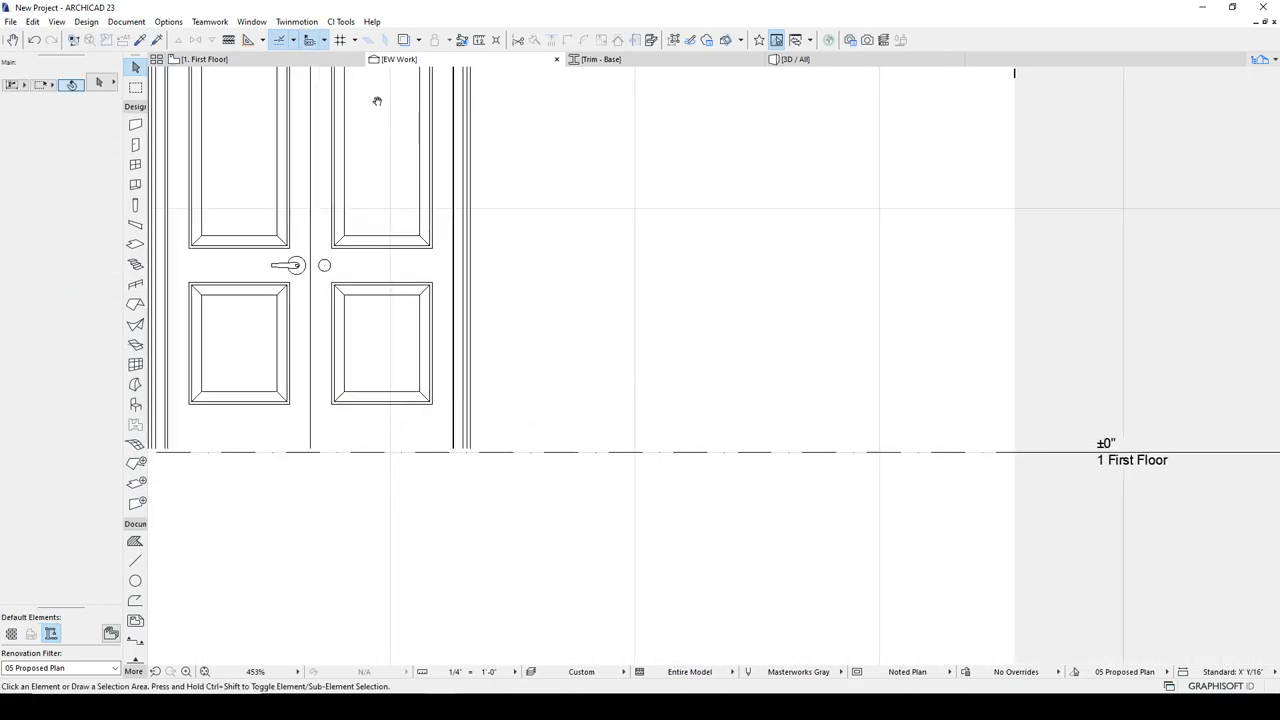
{"action": "scroll", "coordinate": [458, 430], "scroll_direction": "up", "scroll_amount": 3}
{"action": "left_click", "coordinate": [494, 427]}
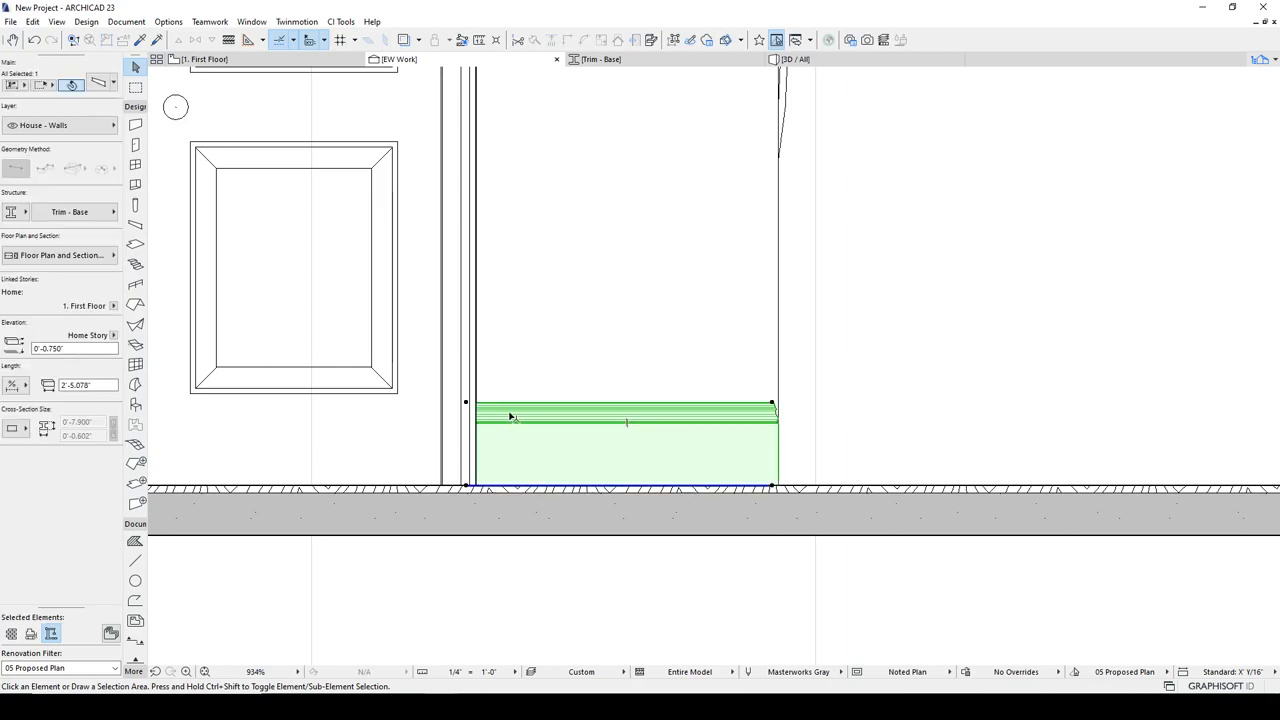
{"action": "left_click", "coordinate": [490, 486]}
{"action": "left_click", "coordinate": [187, 78]}
{"action": "scroll", "coordinate": [505, 512], "scroll_direction": "up", "scroll_amount": 3}
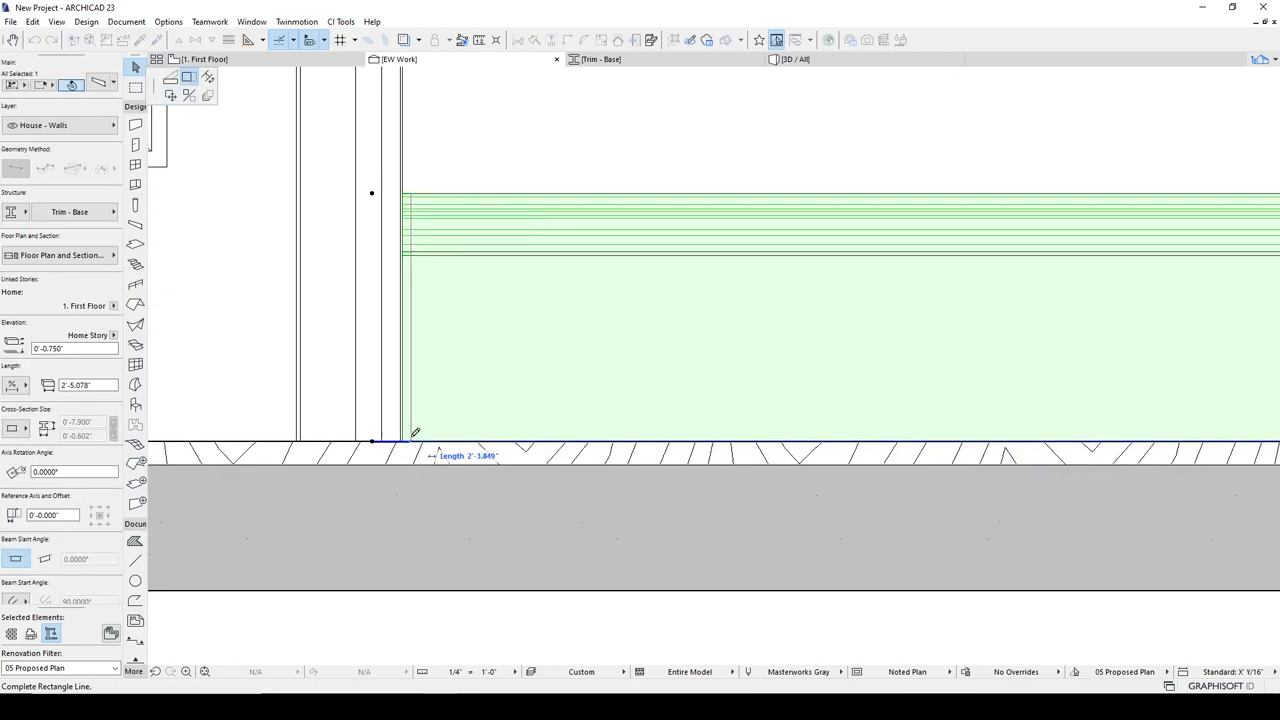
{"action": "left_click", "coordinate": [404, 440]}
Fit both ends of the short Trim - Base beam between the two door casings to the casings' outer edges
{"action": "scroll", "coordinate": [572, 435], "scroll_direction": "down", "scroll_amount": 3}
{"action": "middle_click_drag", "start_coordinate": [572, 435], "coordinate": [898, 477]}
{"action": "middle_click_drag", "start_coordinate": [584, 427], "coordinate": [1040, 427]}
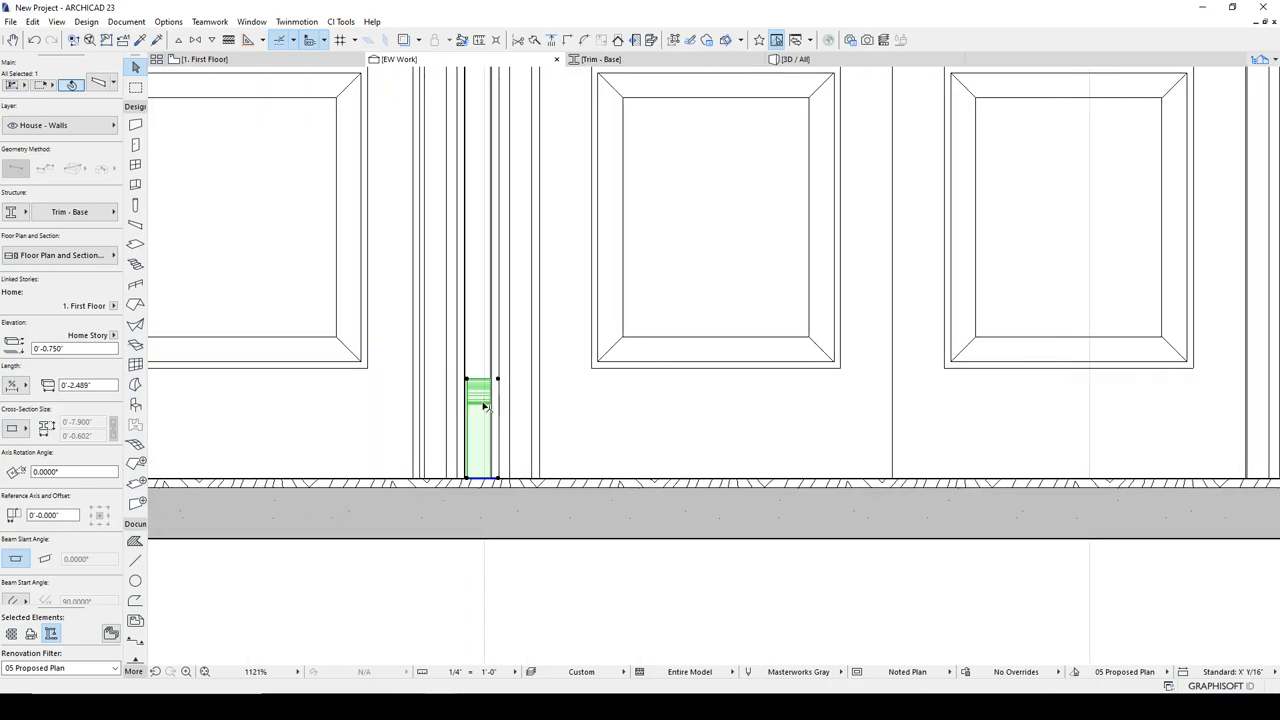
{"action": "scroll", "coordinate": [515, 492], "scroll_direction": "up", "scroll_amount": 5}
{"action": "left_click", "coordinate": [520, 499]}
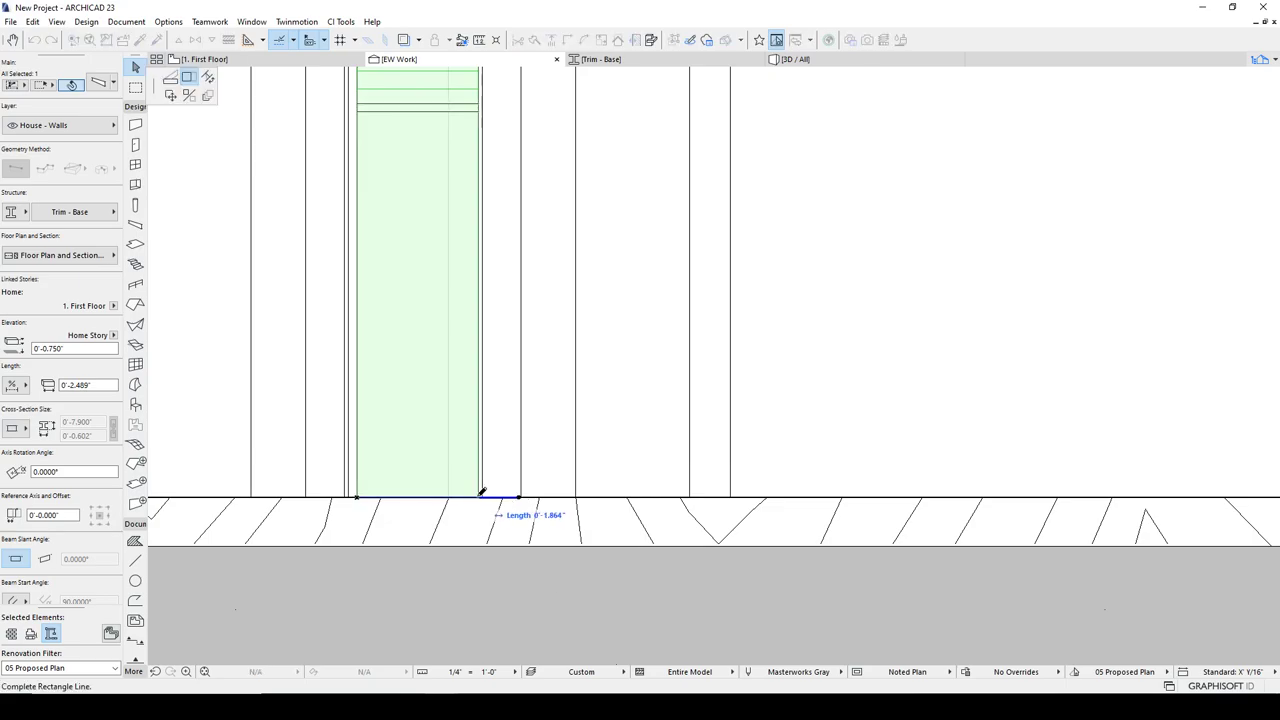
{"action": "left_click", "coordinate": [479, 497]}
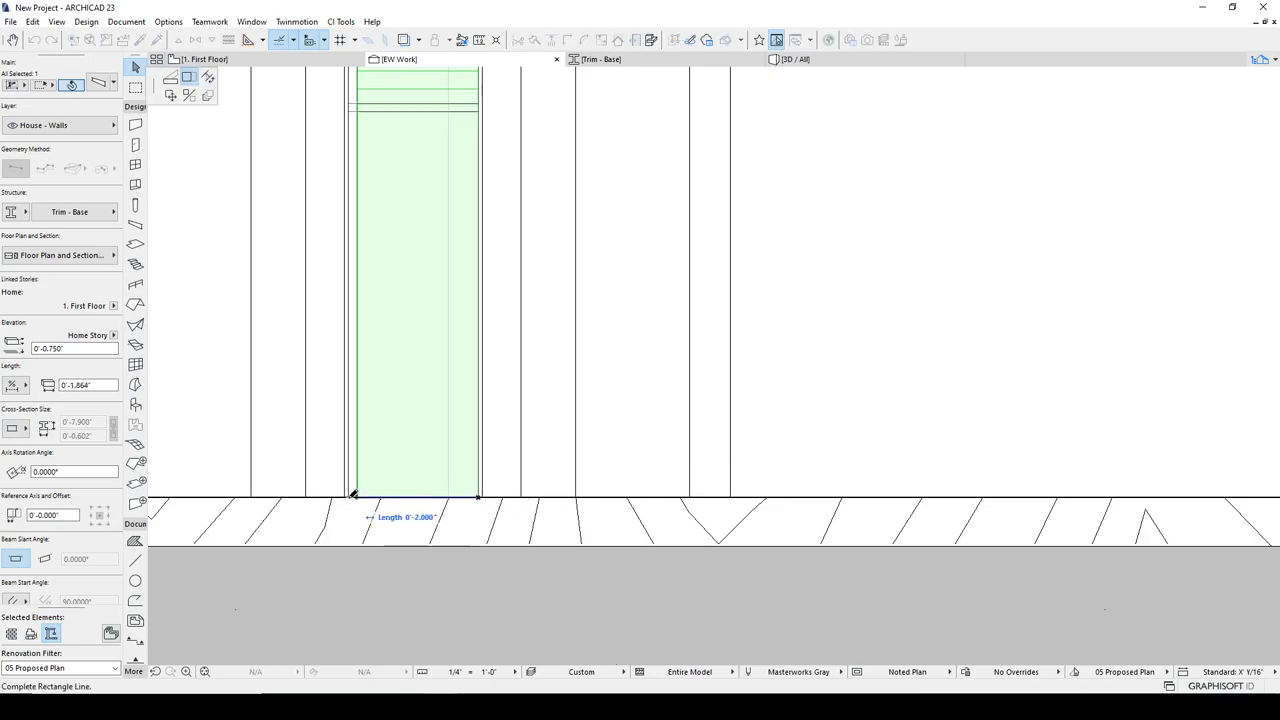
{"action": "key", "text": "Escape"}
{"action": "scroll", "coordinate": [535, 465], "scroll_direction": "down", "scroll_amount": 5}
{"action": "scroll", "coordinate": [537, 465], "scroll_direction": "down", "scroll_amount": 3}
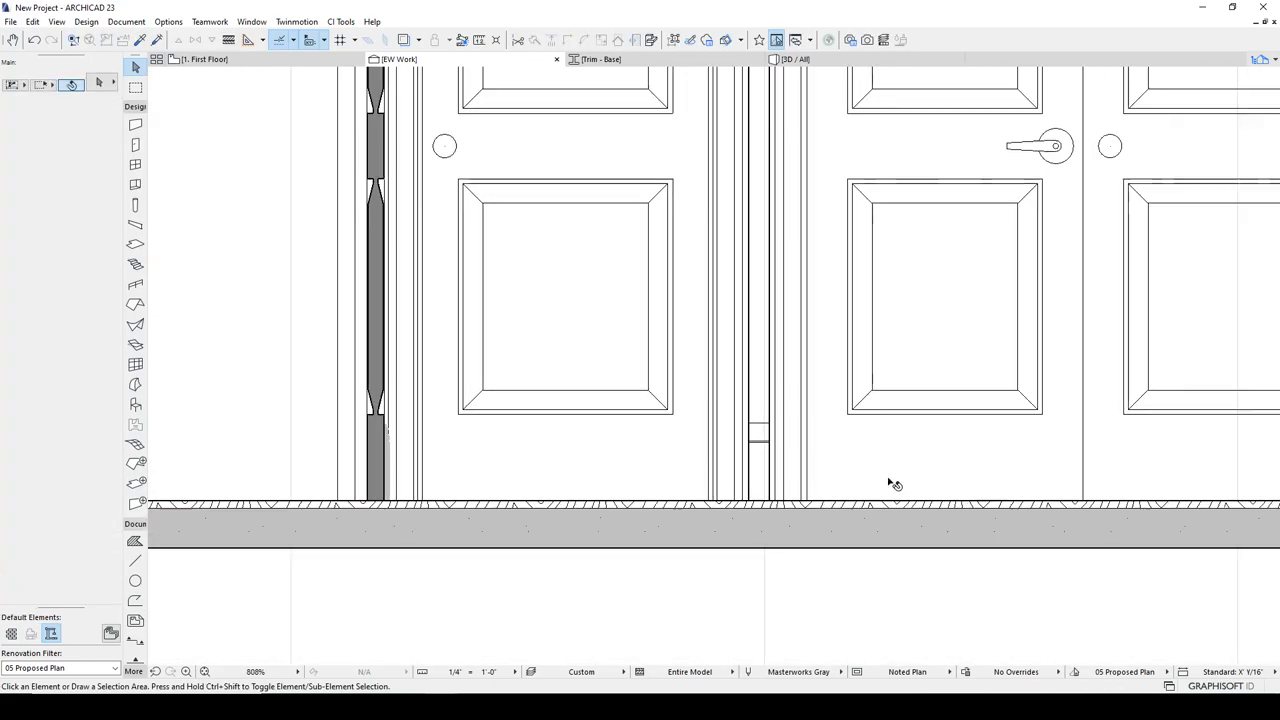
Examine the hallway baseboards in the 3D view and check the Trim - Base beam's surface setting
{"action": "left_click", "coordinate": [797, 59]}
{"action": "scroll", "coordinate": [716, 330], "scroll_direction": "up", "scroll_amount": 3}
{"action": "scroll", "coordinate": [716, 330], "scroll_direction": "up", "scroll_amount": 6}
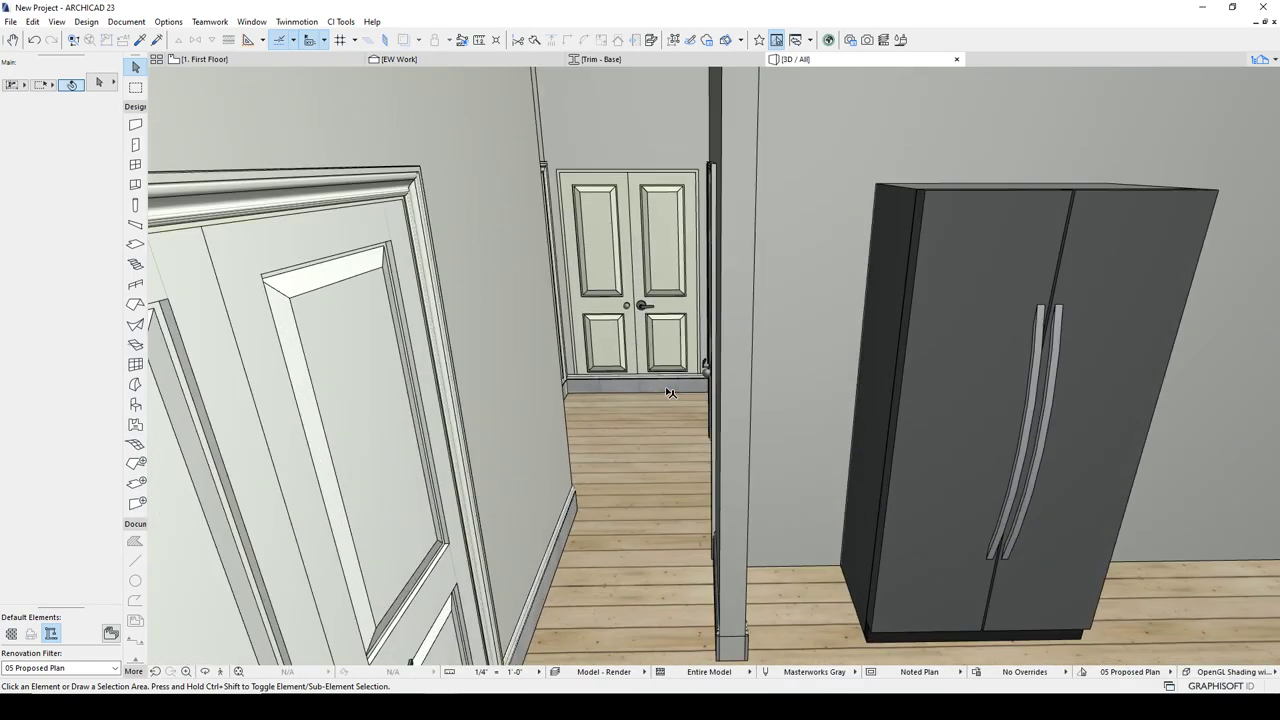
{"action": "scroll", "coordinate": [783, 412], "scroll_direction": "up", "scroll_amount": 2}
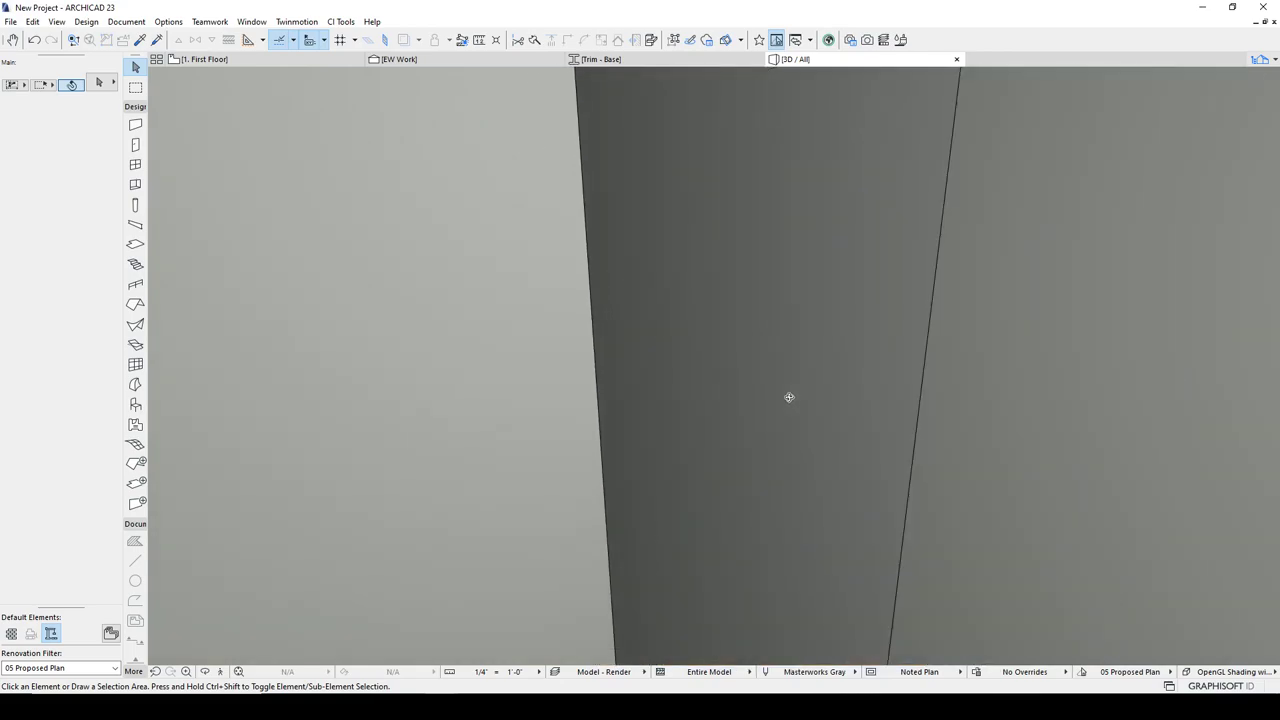
{"action": "scroll", "coordinate": [794, 397], "scroll_direction": "down", "scroll_amount": 3}
{"action": "middle_click_drag", "start_coordinate": [679, 464], "coordinate": [647, 334]}
{"action": "scroll", "coordinate": [642, 337], "scroll_direction": "up", "scroll_amount": 2}
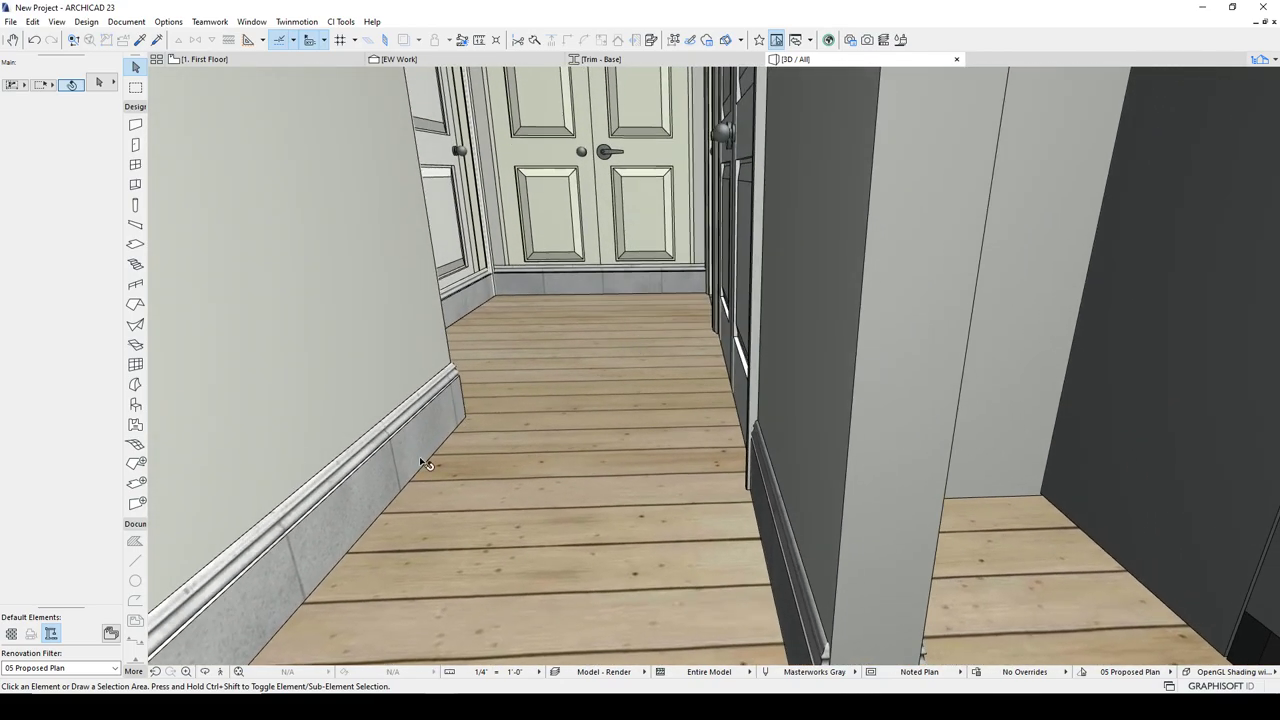
{"action": "left_click", "coordinate": [376, 454]}
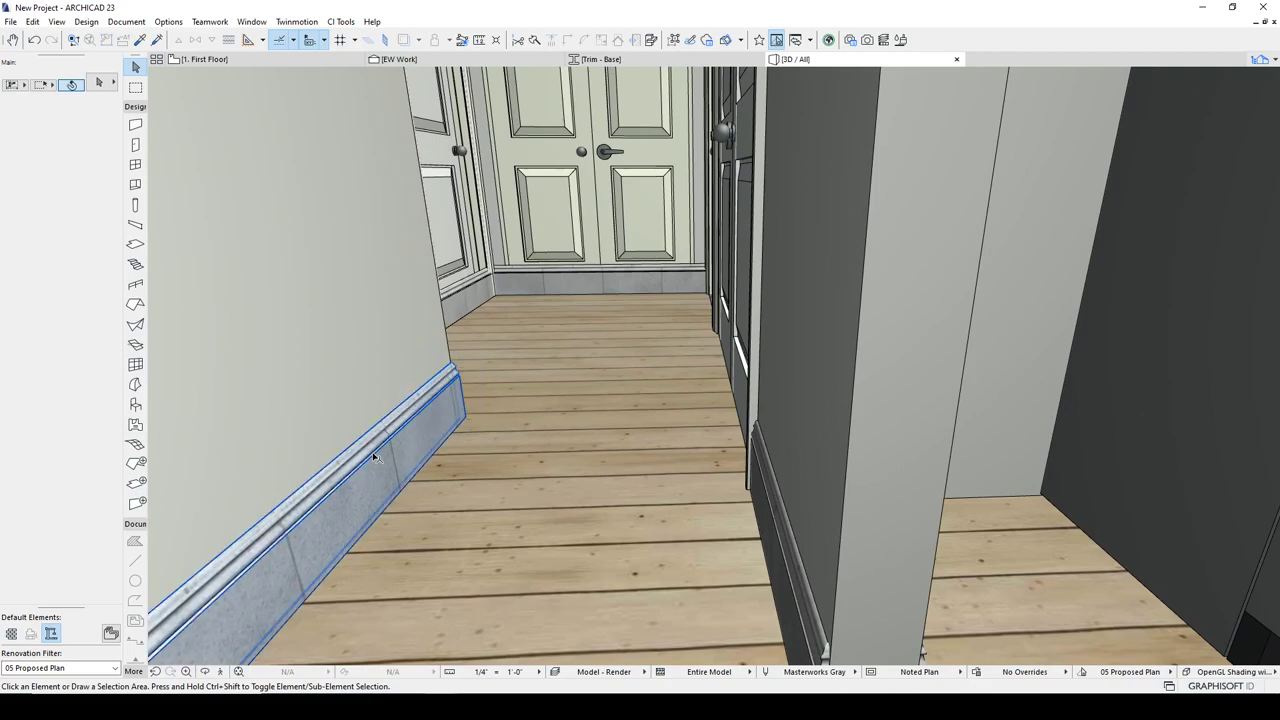
{"action": "left_click", "coordinate": [376, 457]}
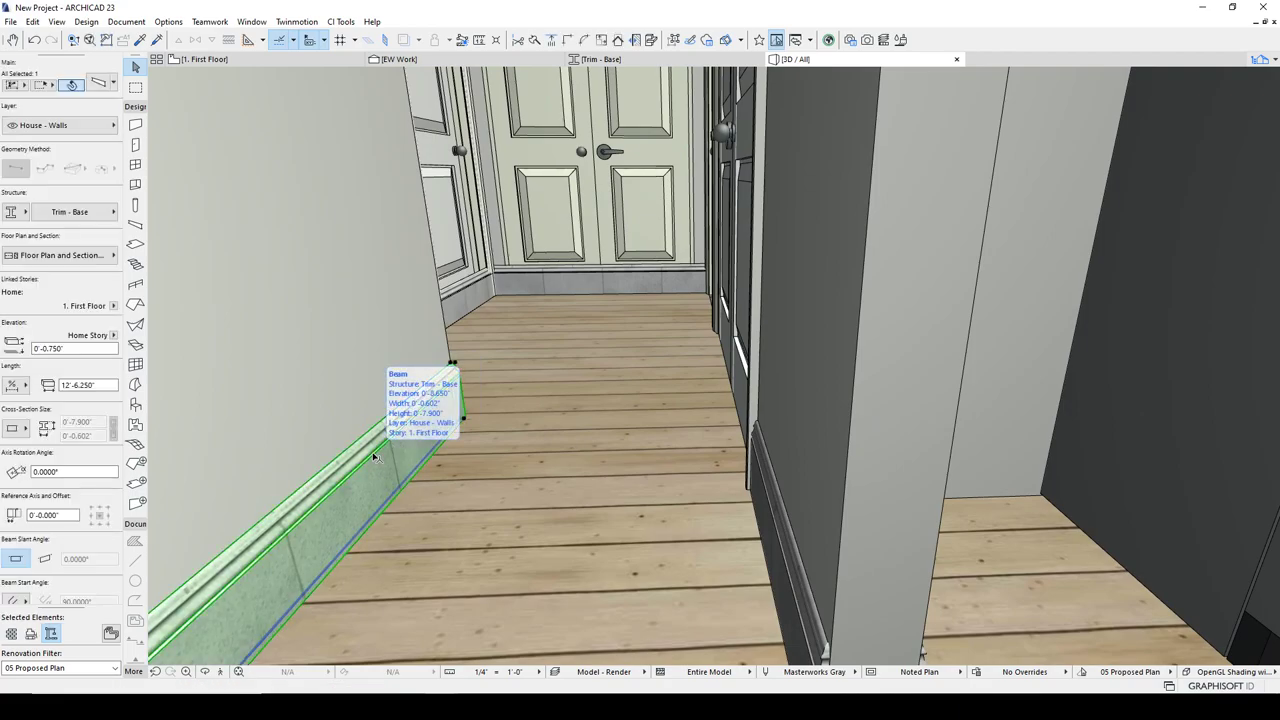
{"action": "scroll", "coordinate": [85, 565], "scroll_direction": "down", "scroll_amount": 6}
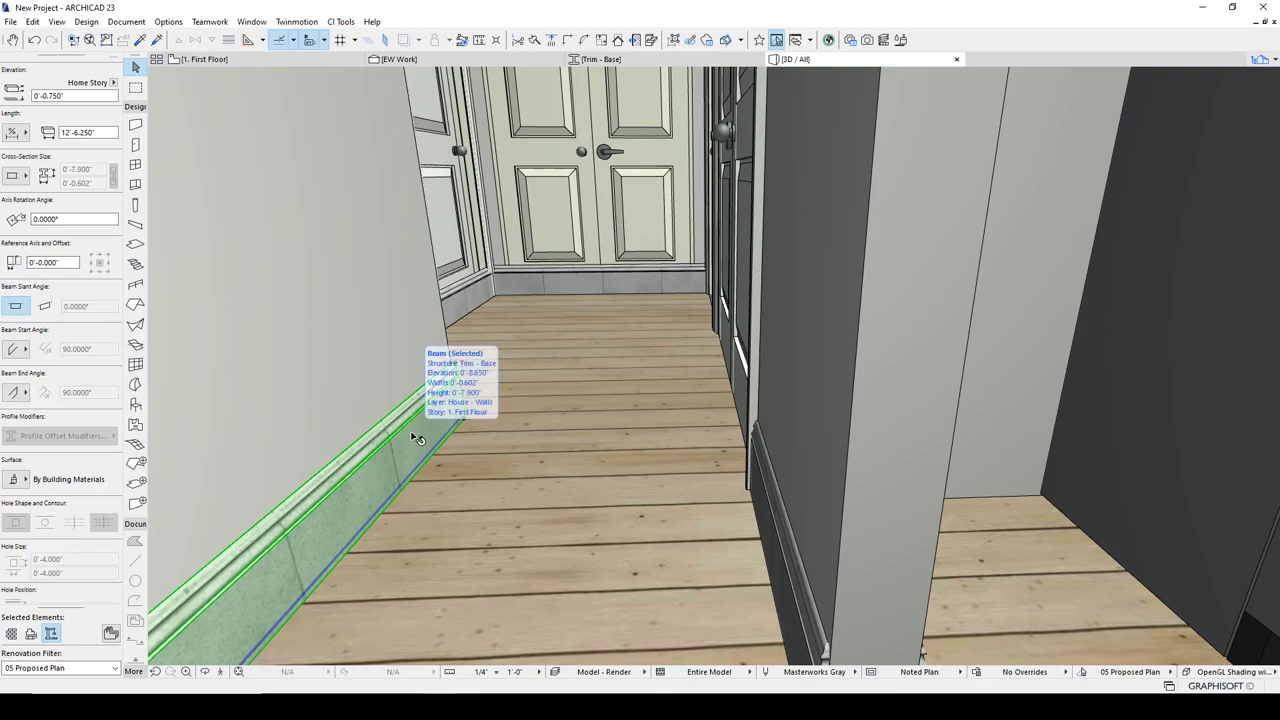
{"action": "key", "text": "Escape"}
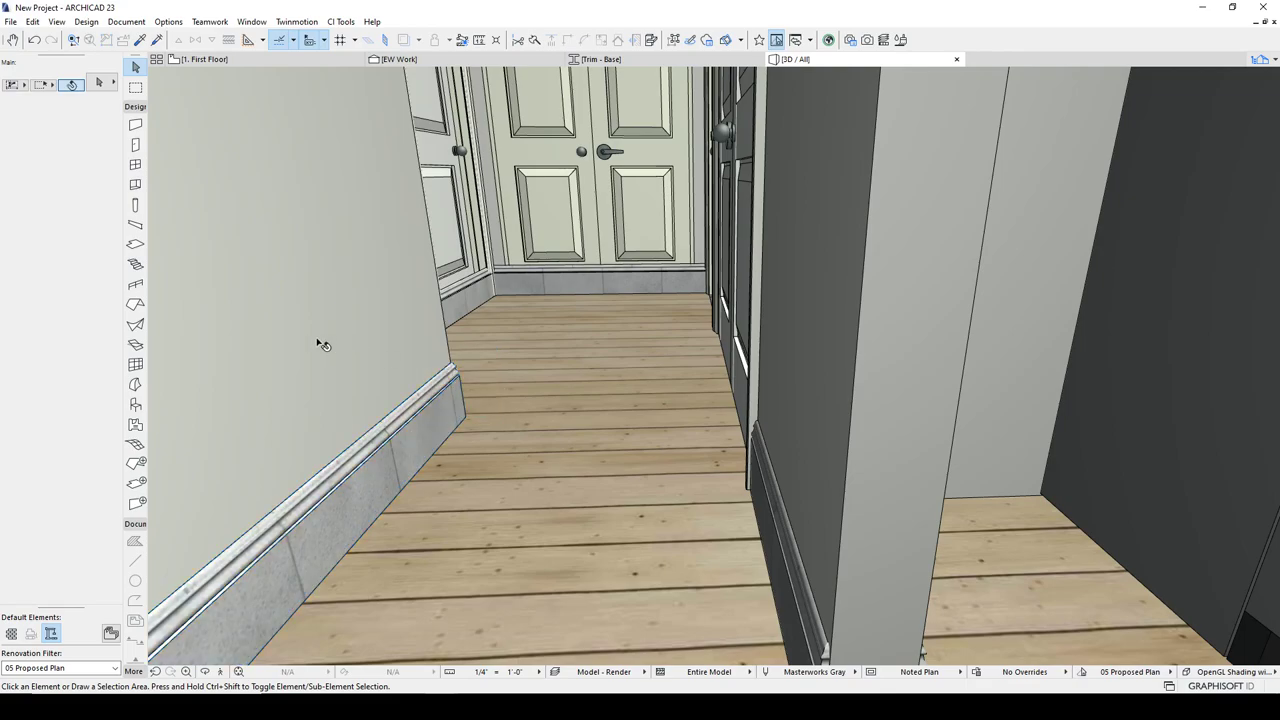
Open the Trim - Base profile for editing and set its fill's building material to 06 | Wood - Trim
{"action": "left_click_drag", "start_coordinate": [429, 149], "coordinate": [581, 160]}
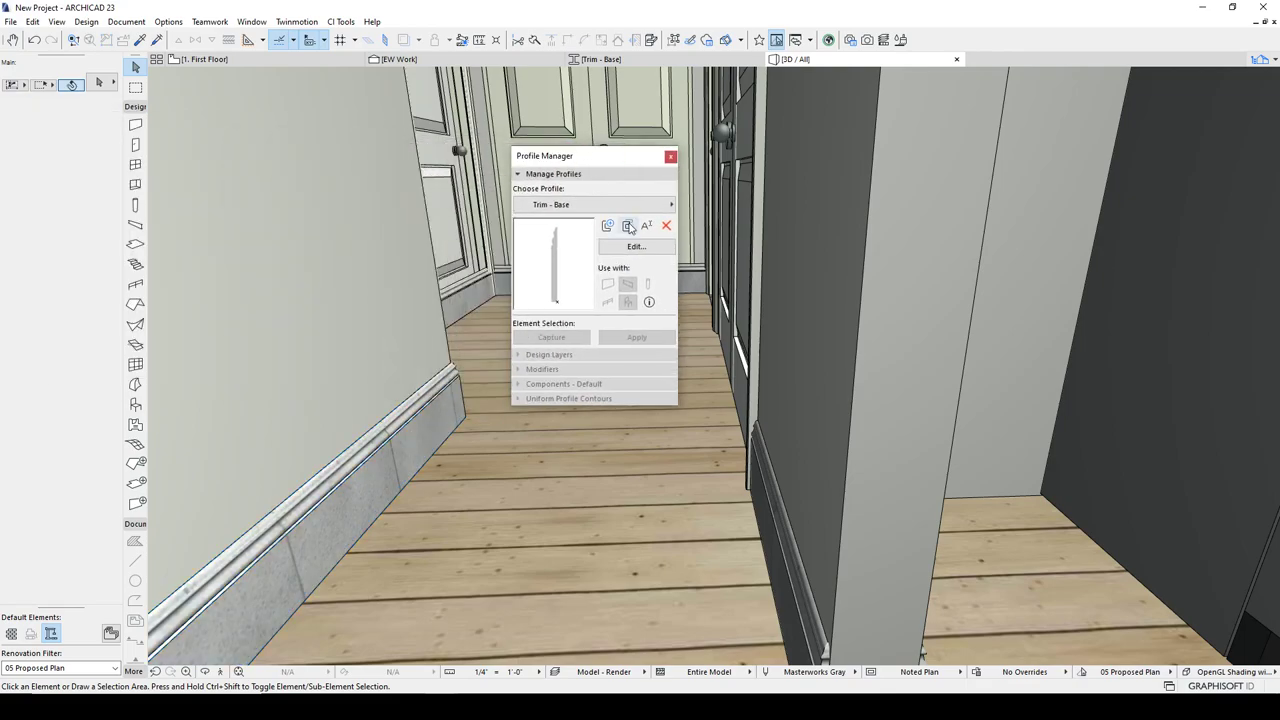
{"action": "left_click", "coordinate": [640, 249]}
{"action": "left_click_drag", "start_coordinate": [596, 92], "coordinate": [439, 90]}
{"action": "left_click", "coordinate": [664, 274]}
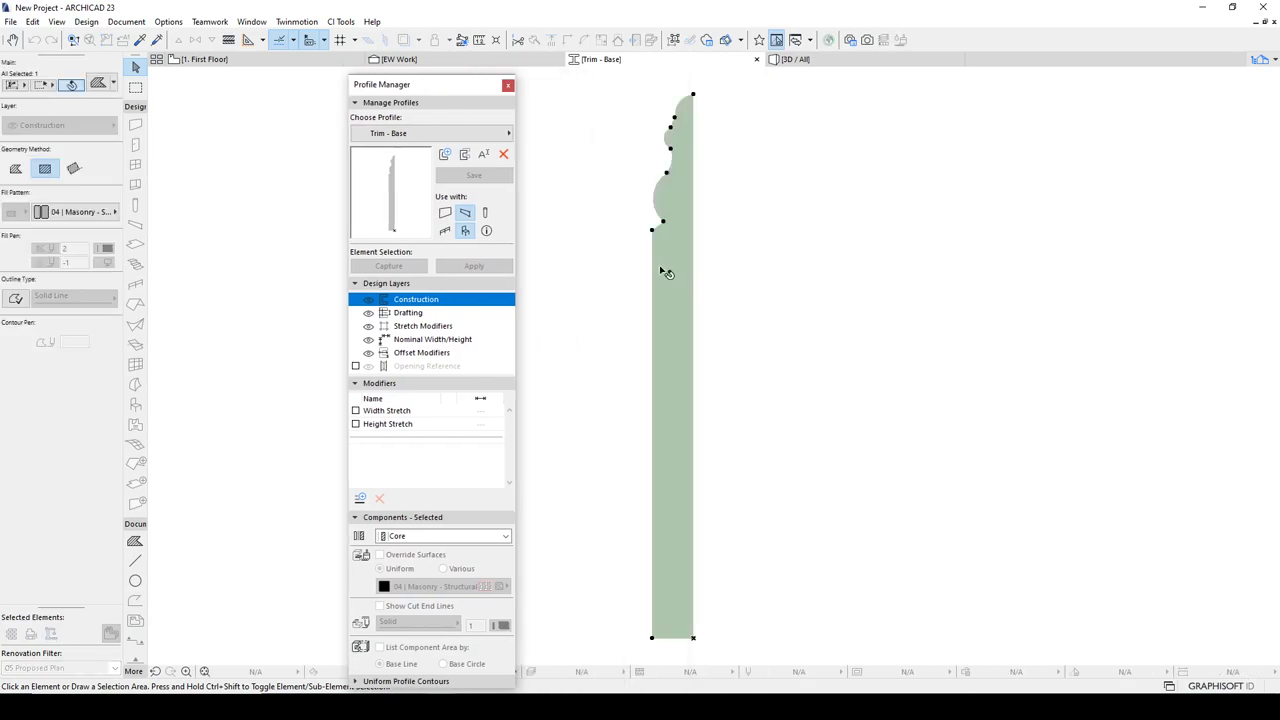
{"action": "left_click", "coordinate": [100, 218]}
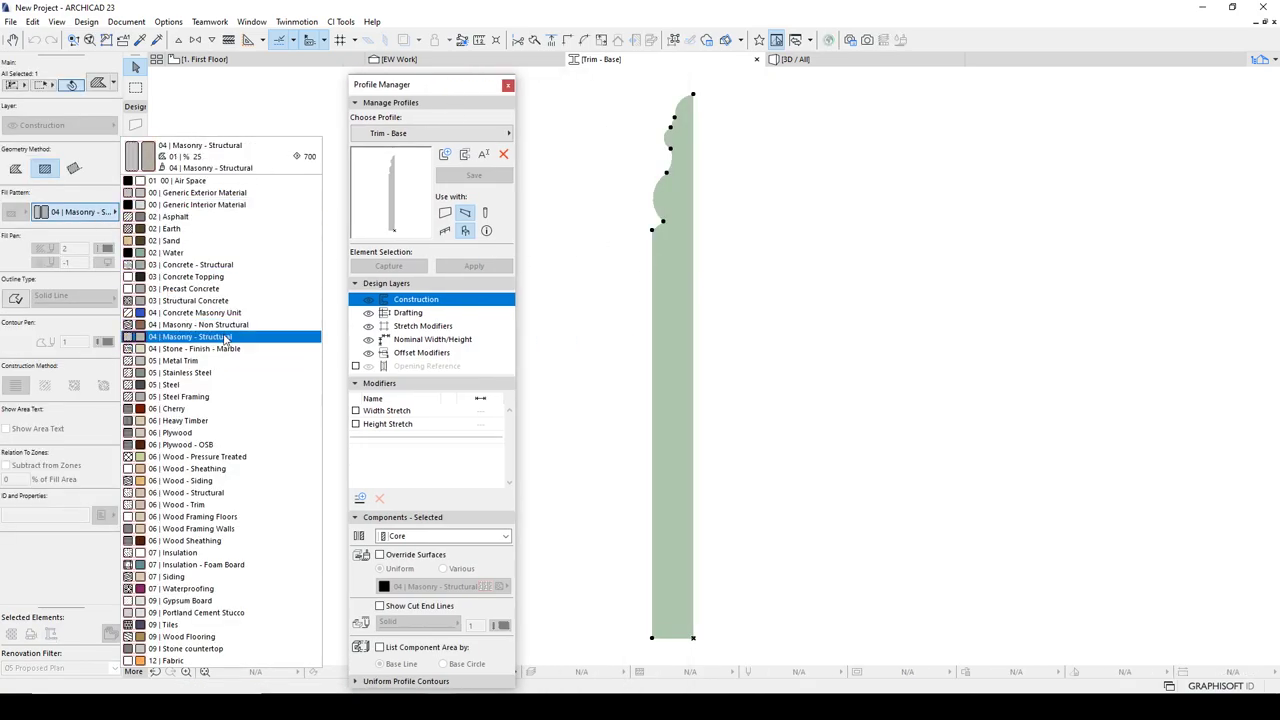
{"action": "left_click", "coordinate": [216, 506]}
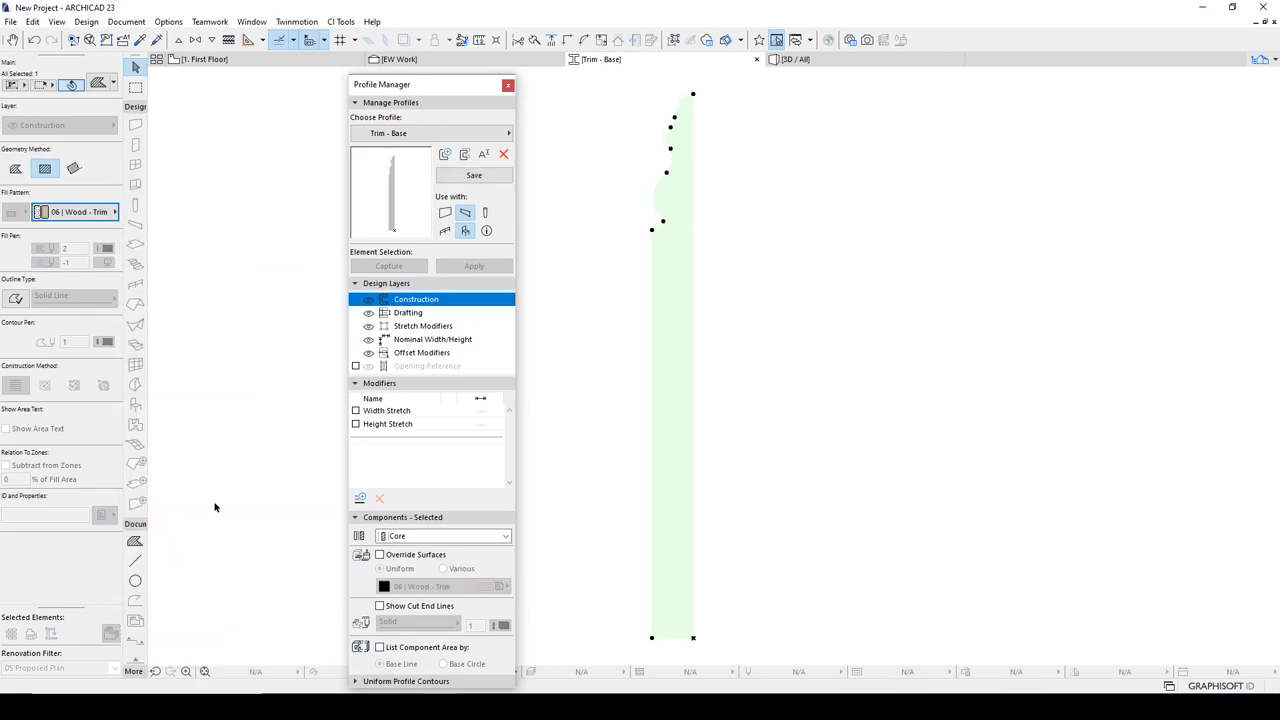
Set the profile's component type to Finish and override its surface uniformly with 00 | MW-Trim, Interior 1
{"action": "left_click", "coordinate": [424, 541]}
{"action": "left_click", "coordinate": [401, 558]}
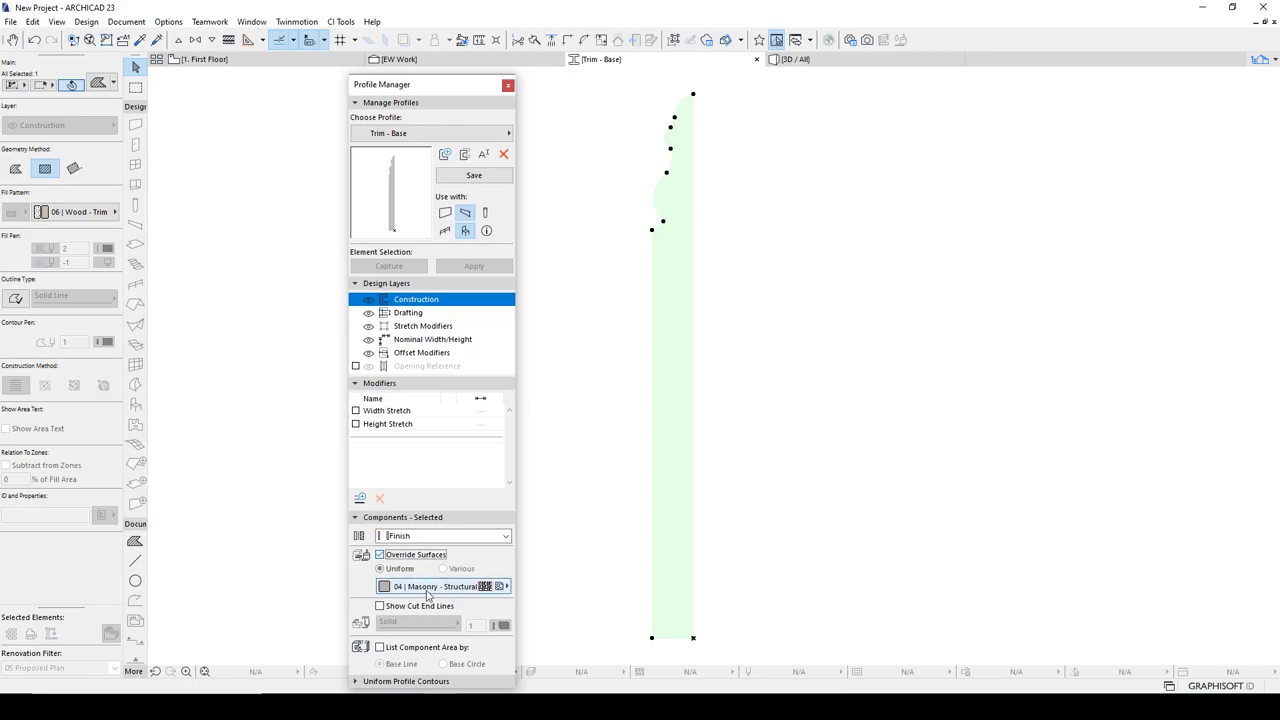
{"action": "left_click", "coordinate": [430, 590]}
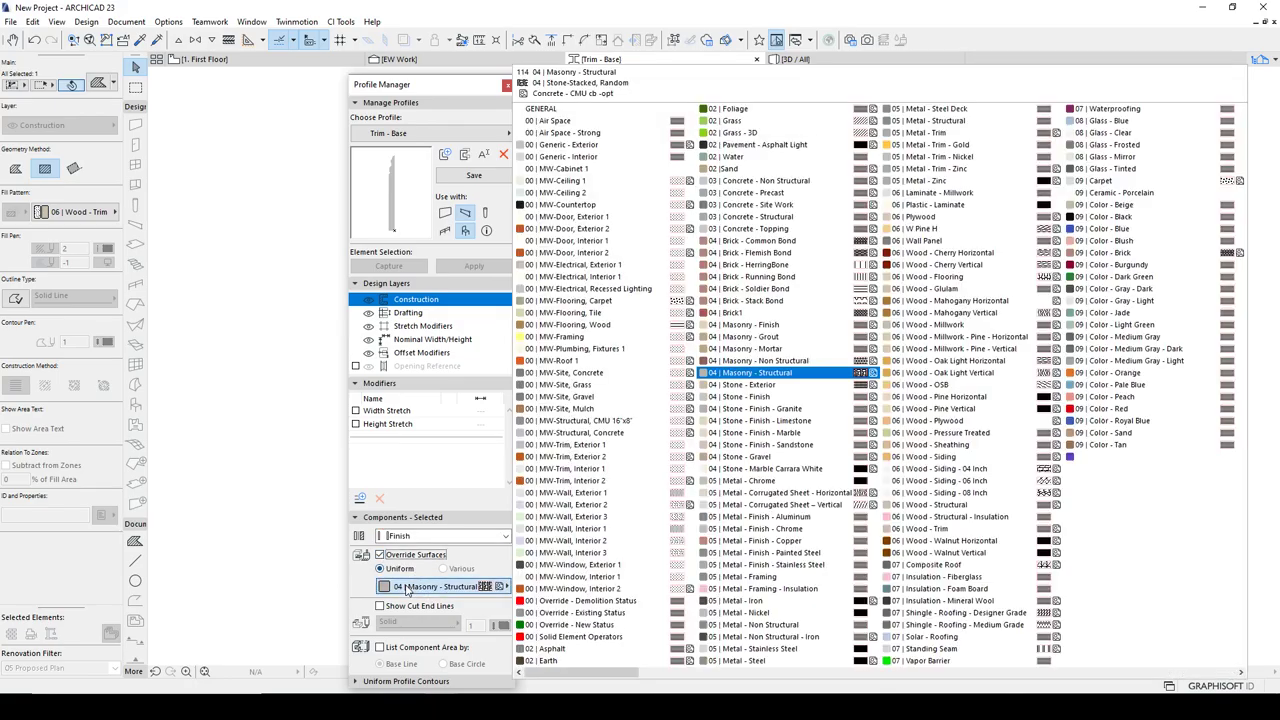
{"action": "left_click", "coordinate": [590, 469]}
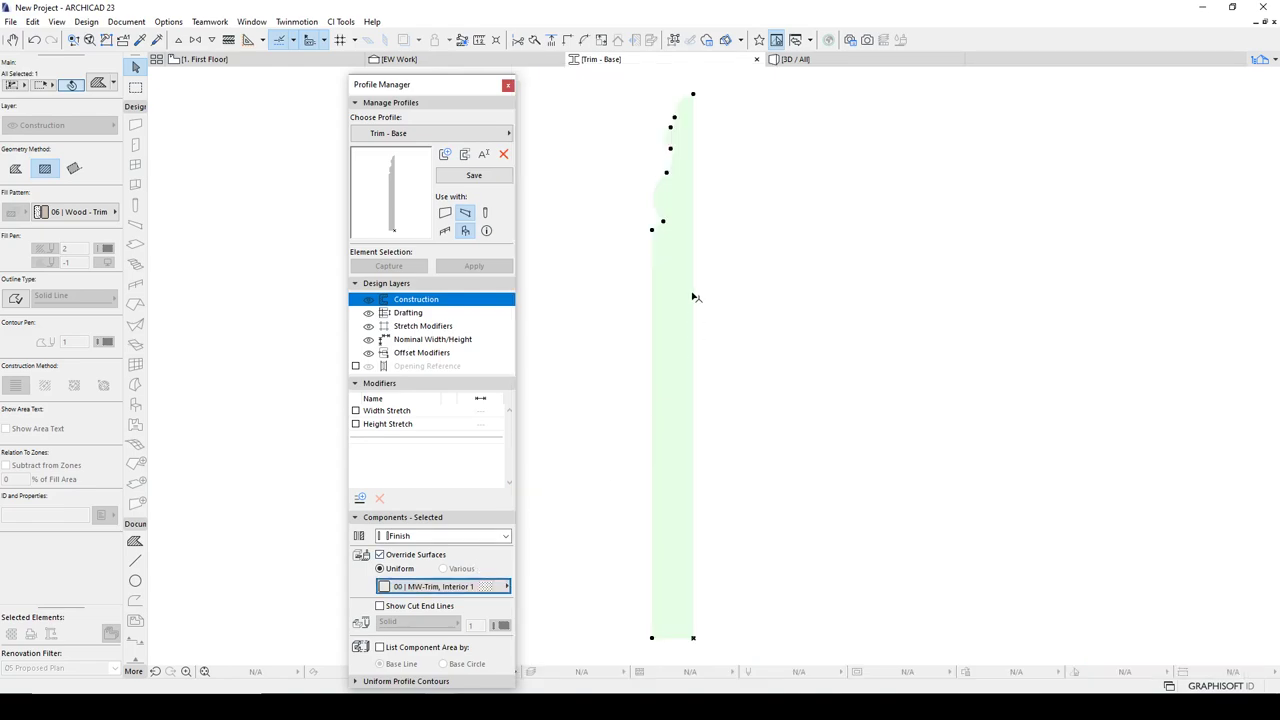
Turn on the profile's Solid Line outline and save the Trim - Base profile
{"action": "left_click", "coordinate": [16, 296]}
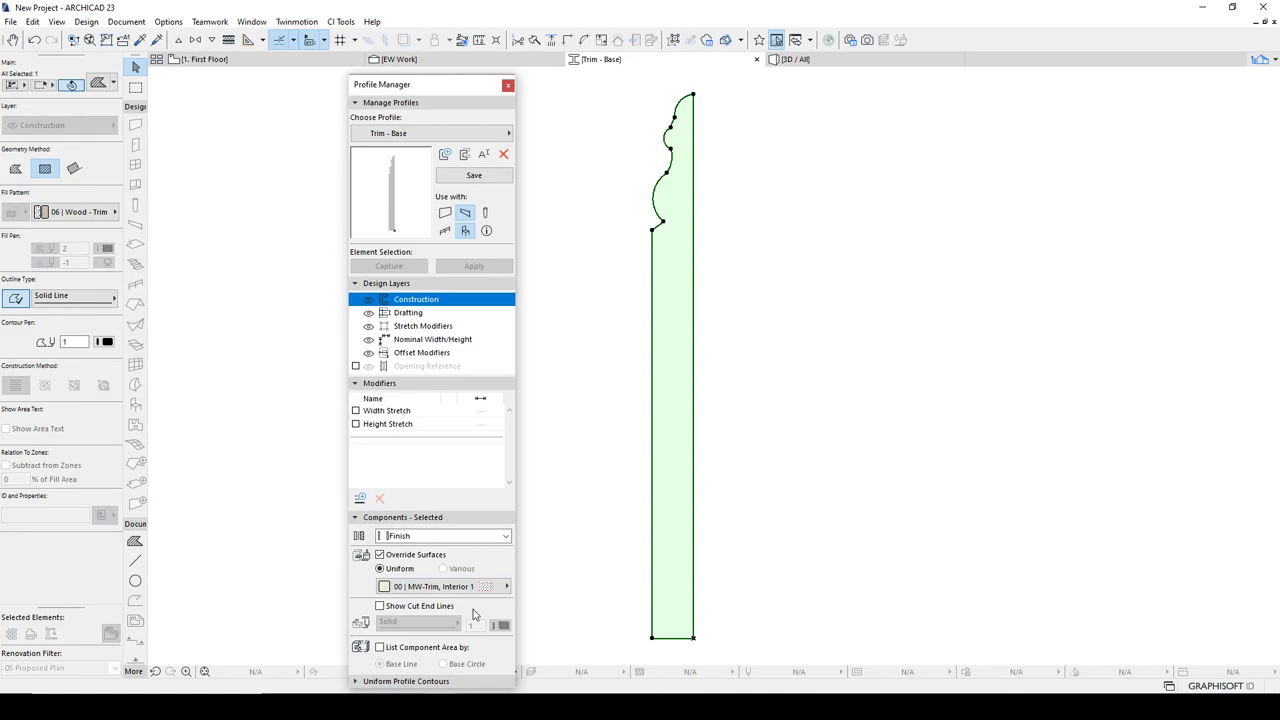
{"action": "left_click_drag", "start_coordinate": [497, 87], "coordinate": [476, 76]}
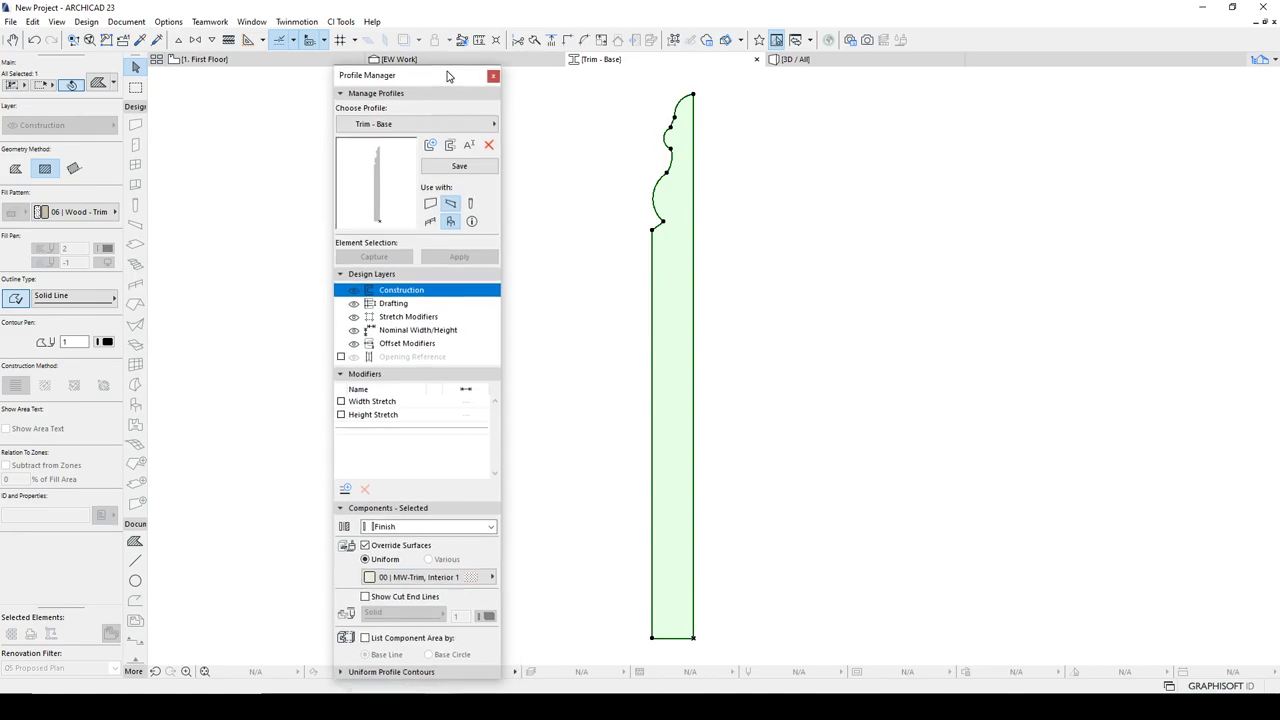
{"action": "left_click", "coordinate": [453, 164]}
Inspect the hallway baseboards in the 3D view, selecting the Trim - Base beam that crosses below the double doors
{"action": "left_click", "coordinate": [280, 64]}
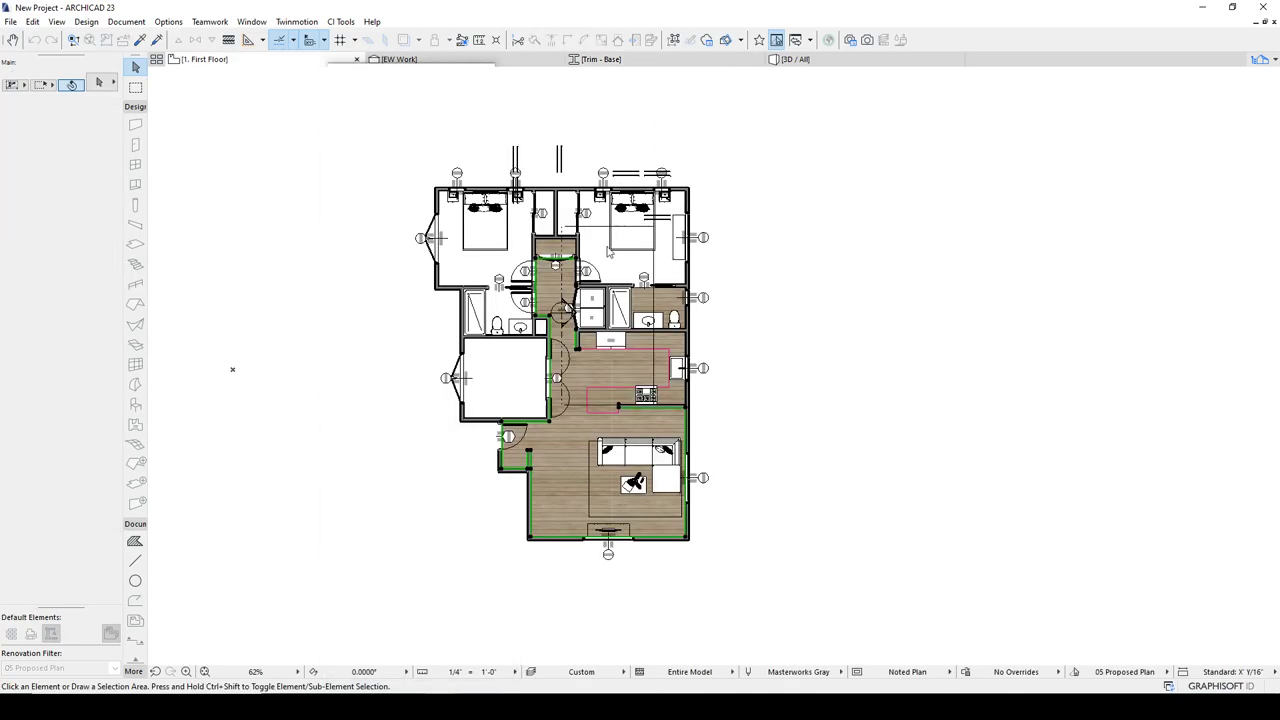
{"action": "key", "text": "F3"}
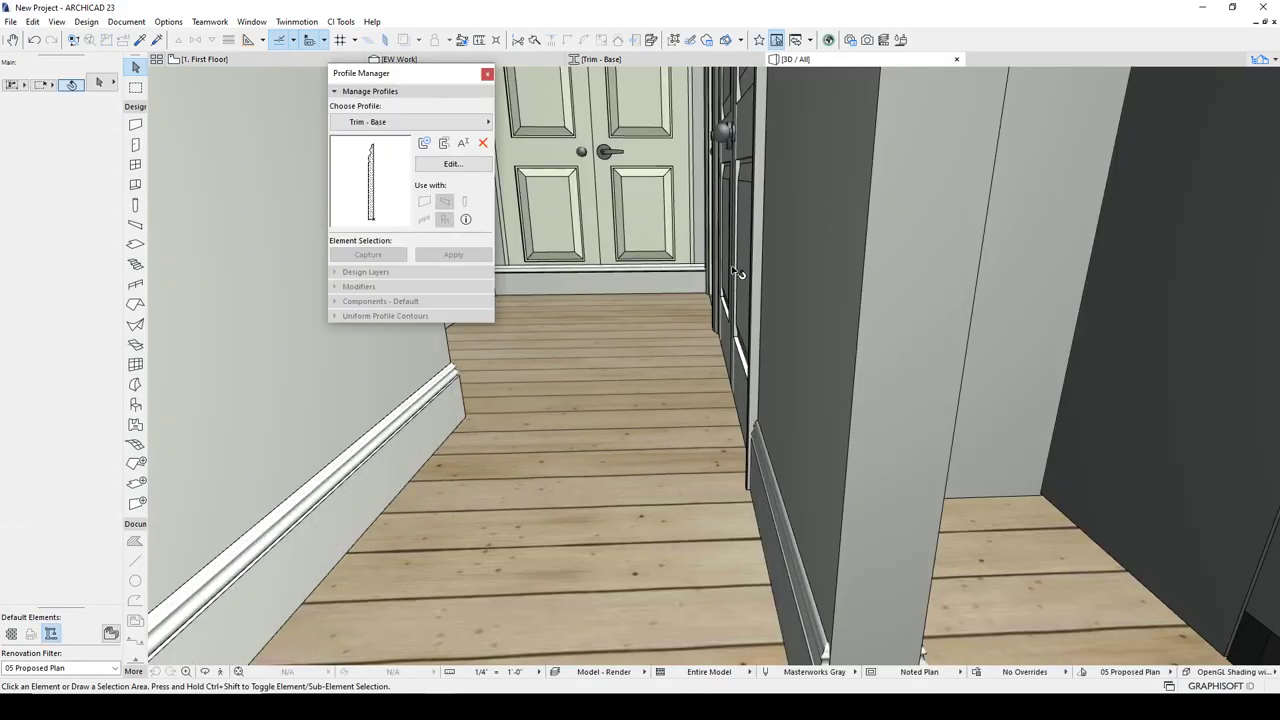
{"action": "left_click_drag", "start_coordinate": [463, 84], "coordinate": [317, 156]}
{"action": "scroll", "coordinate": [617, 346], "scroll_direction": "up", "scroll_amount": 8}
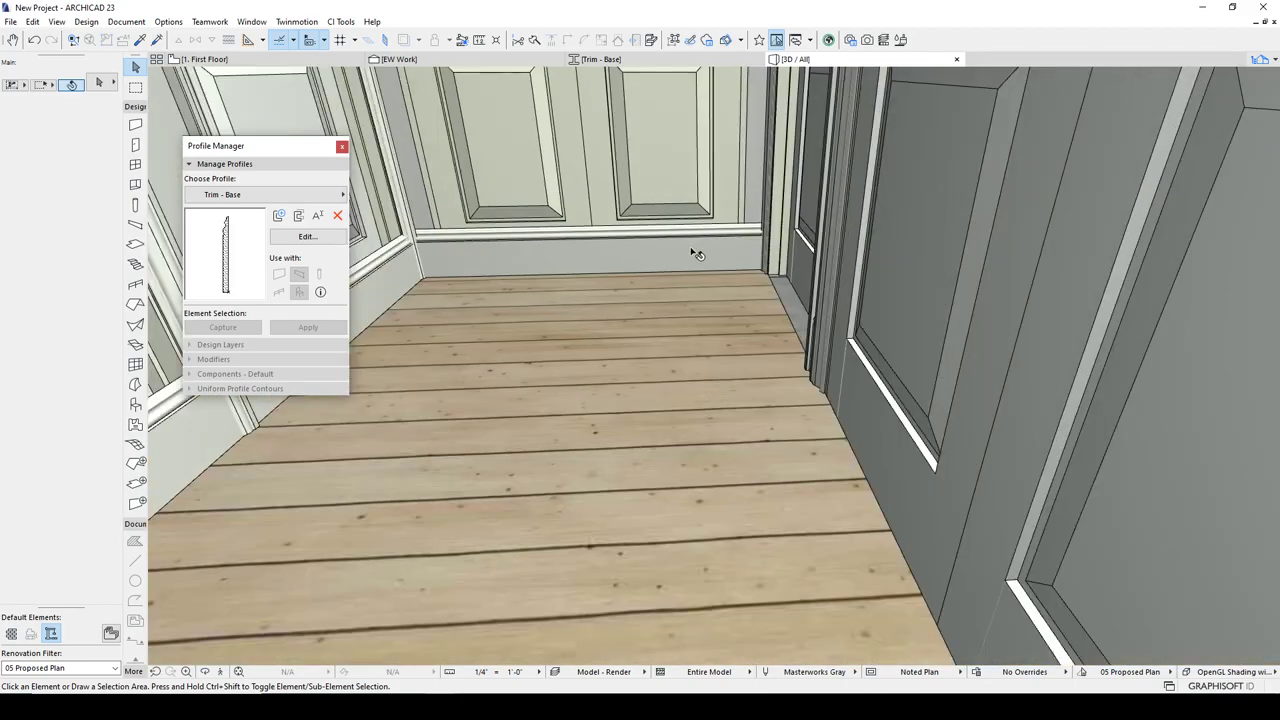
{"action": "left_click", "coordinate": [693, 252]}
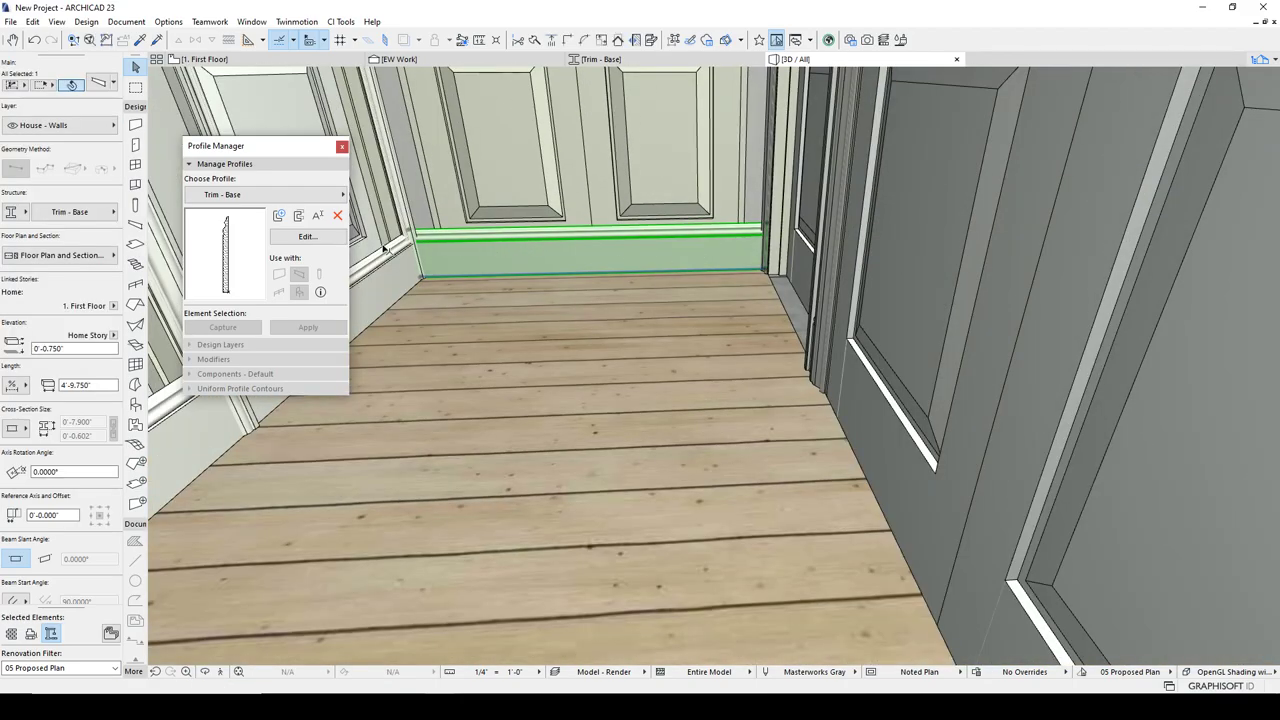
{"action": "scroll", "coordinate": [648, 235], "scroll_direction": "up", "scroll_amount": 5}
On the first floor plan, shorten the hallway baseboard running past door D03 so its upper end meets the lower edge of that door's casing
{"action": "key", "text": "F2"}
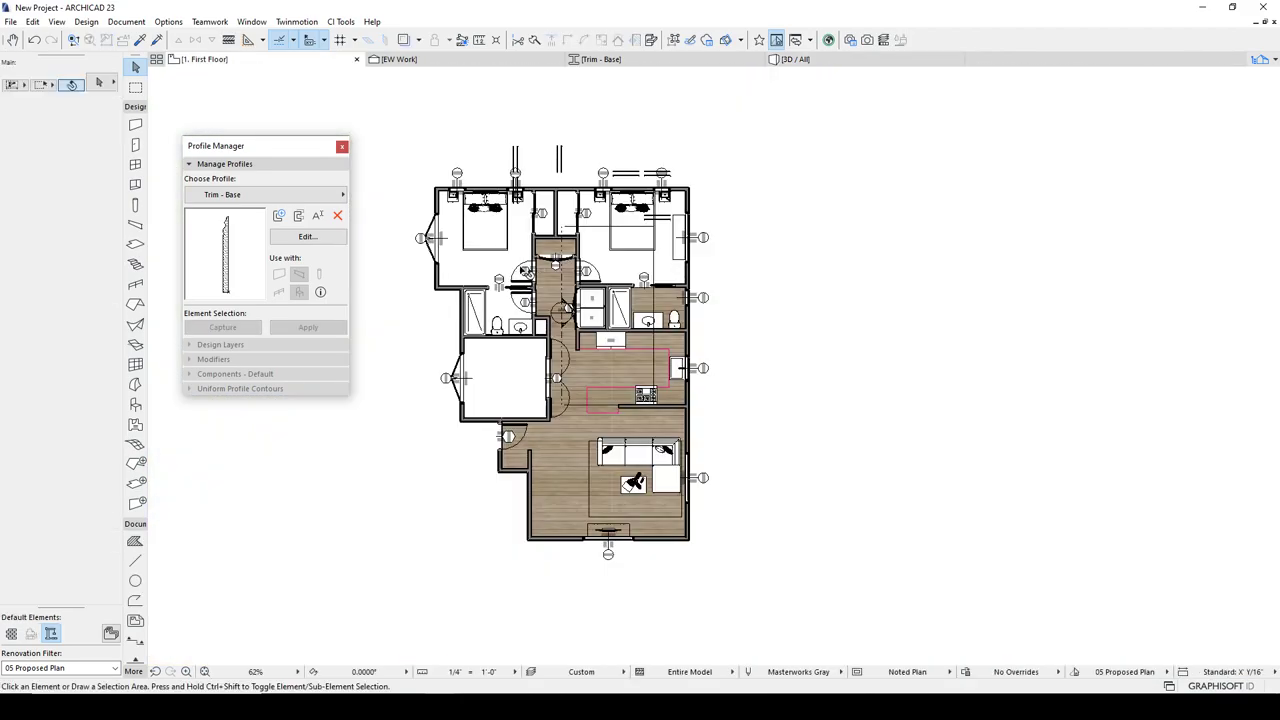
{"action": "scroll", "coordinate": [583, 265], "scroll_direction": "up", "scroll_amount": 6}
{"action": "scroll", "coordinate": [583, 265], "scroll_direction": "up", "scroll_amount": 5}
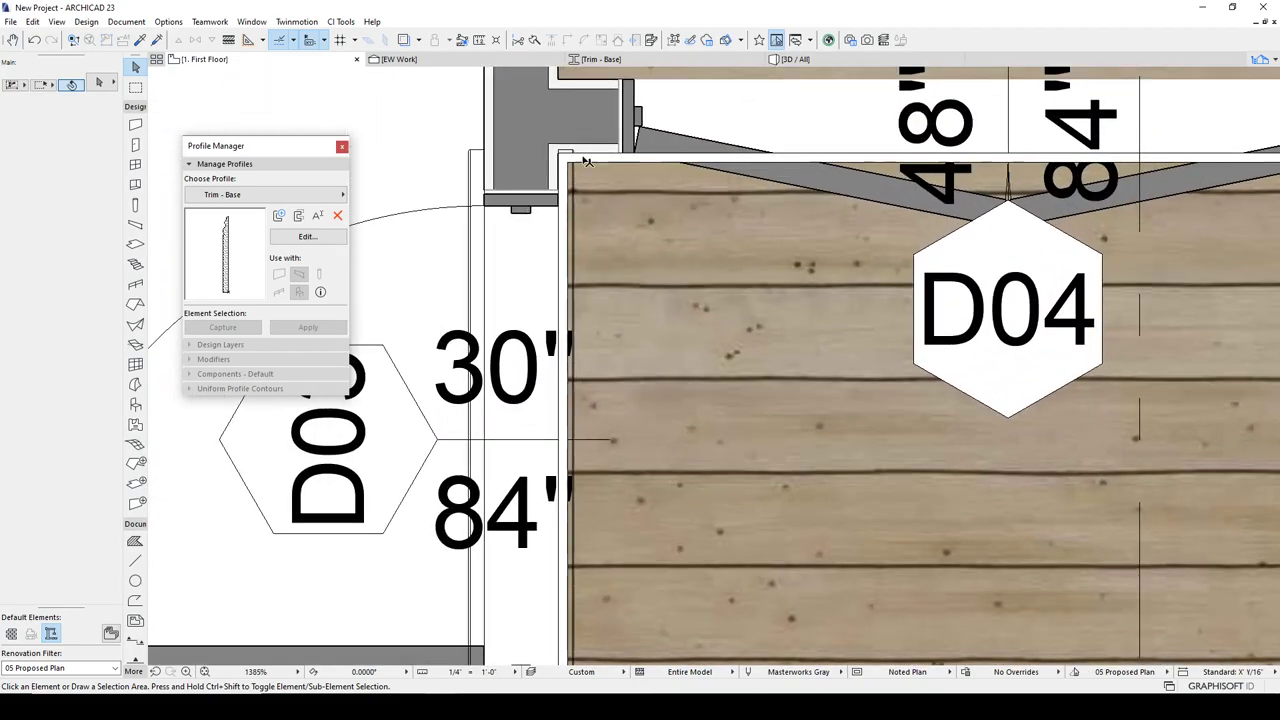
{"action": "left_click", "coordinate": [590, 160]}
{"action": "left_click", "coordinate": [565, 163]}
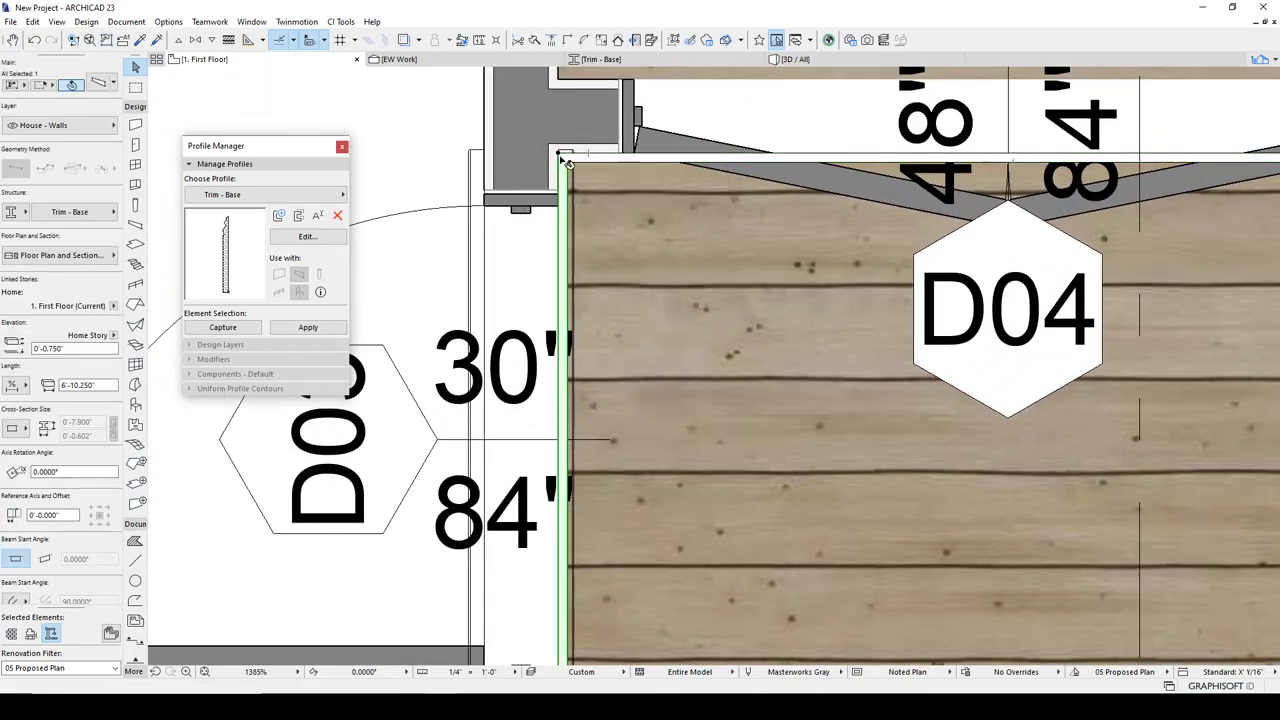
{"action": "left_click", "coordinate": [560, 155]}
{"action": "middle_click_drag", "start_coordinate": [594, 388], "coordinate": [574, 124]}
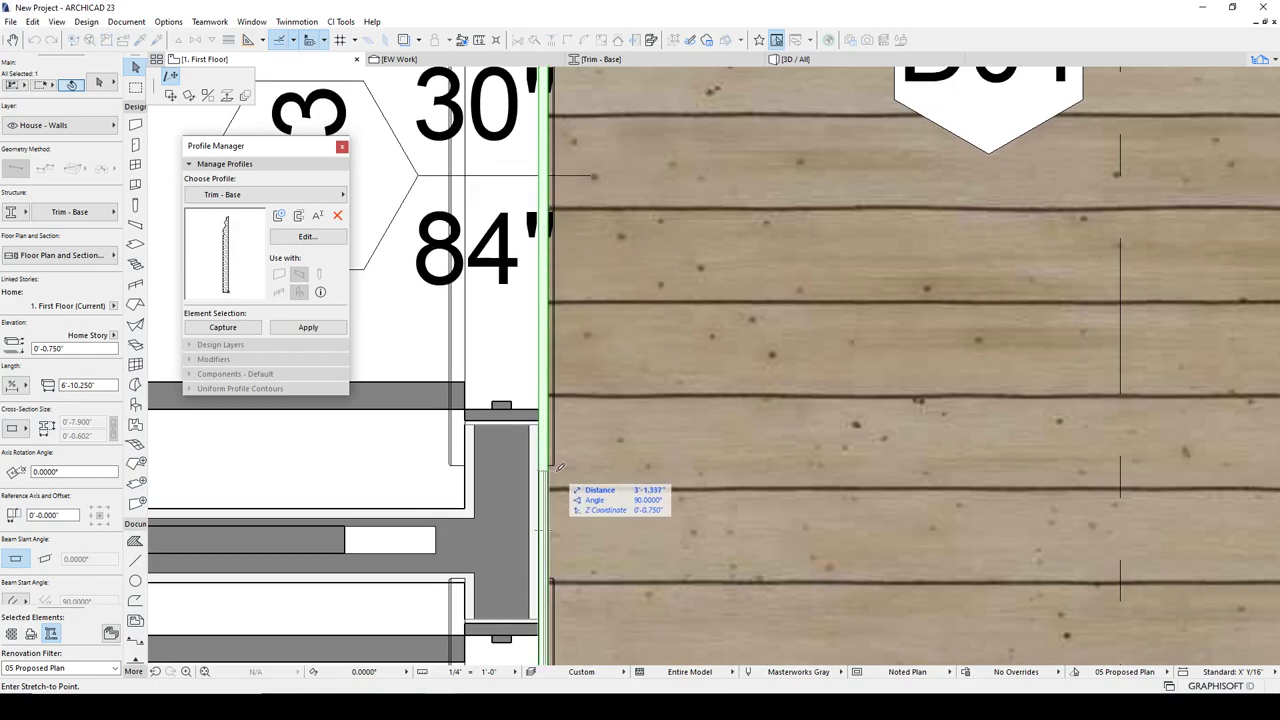
{"action": "left_click", "coordinate": [556, 468]}
Stretch the same baseboard's lower end back to the upper edge of the door D01 casing
{"action": "middle_click_drag", "start_coordinate": [558, 472], "coordinate": [533, 249]}
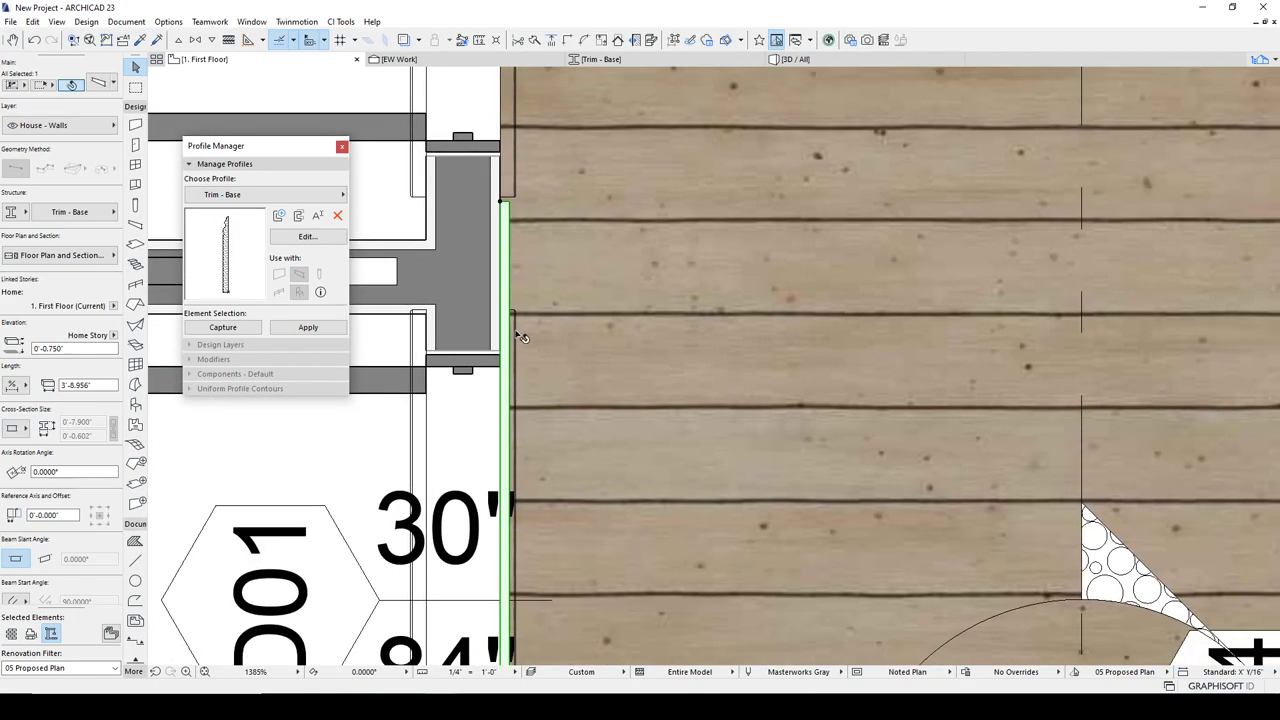
{"action": "scroll", "coordinate": [519, 350], "scroll_direction": "down", "scroll_amount": 3}
{"action": "middle_click_drag", "start_coordinate": [525, 584], "coordinate": [488, 543]}
{"action": "left_click", "coordinate": [488, 468]}
{"action": "scroll", "coordinate": [468, 285], "scroll_direction": "up", "scroll_amount": 4}
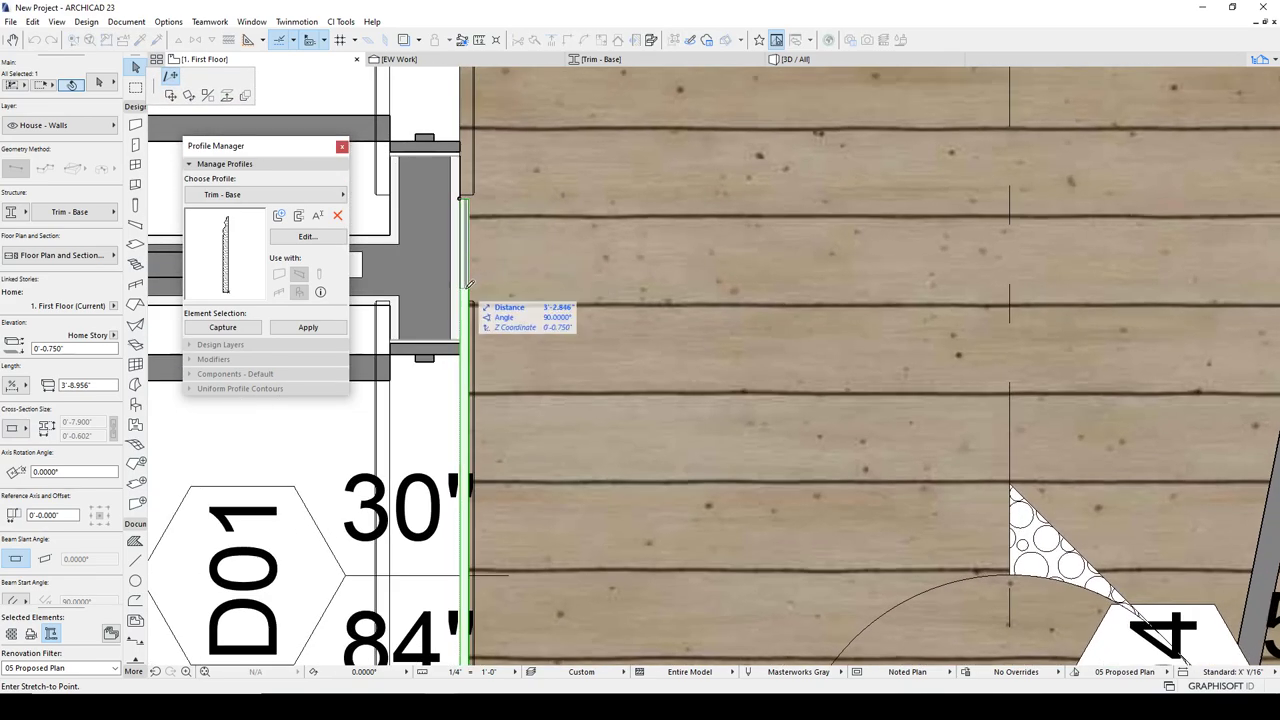
Stretch the end of the hallway base trim back onto the short wall beside door D01
{"action": "left_click", "coordinate": [468, 285]}
{"action": "key", "text": "Escape"}
{"action": "scroll", "coordinate": [490, 197], "scroll_direction": "down", "scroll_amount": 3}
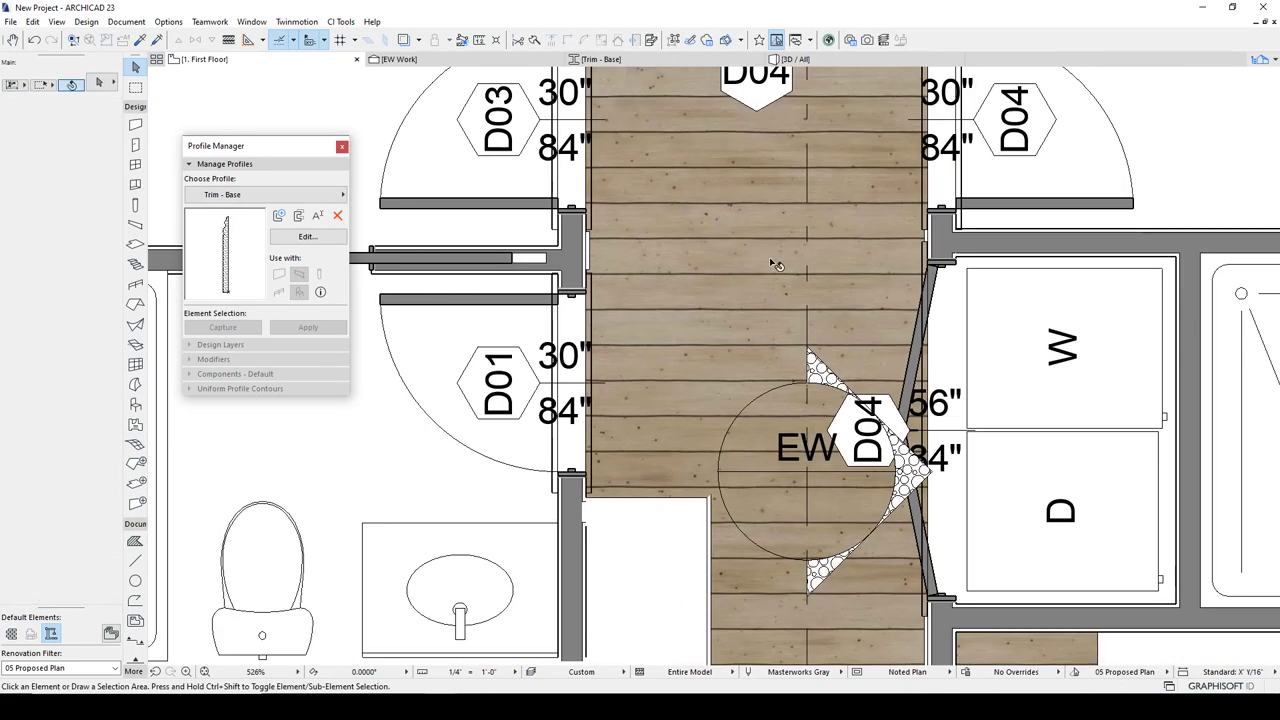
Rotate the EW section marker in the hallway 180° so it faces the wall with door D01
{"action": "left_click", "coordinate": [806, 224]}
{"action": "key", "text": "ctrl+e"}
{"action": "left_click", "coordinate": [806, 229]}
{"action": "left_click", "coordinate": [806, 158]}
{"action": "left_click", "coordinate": [810, 373]}
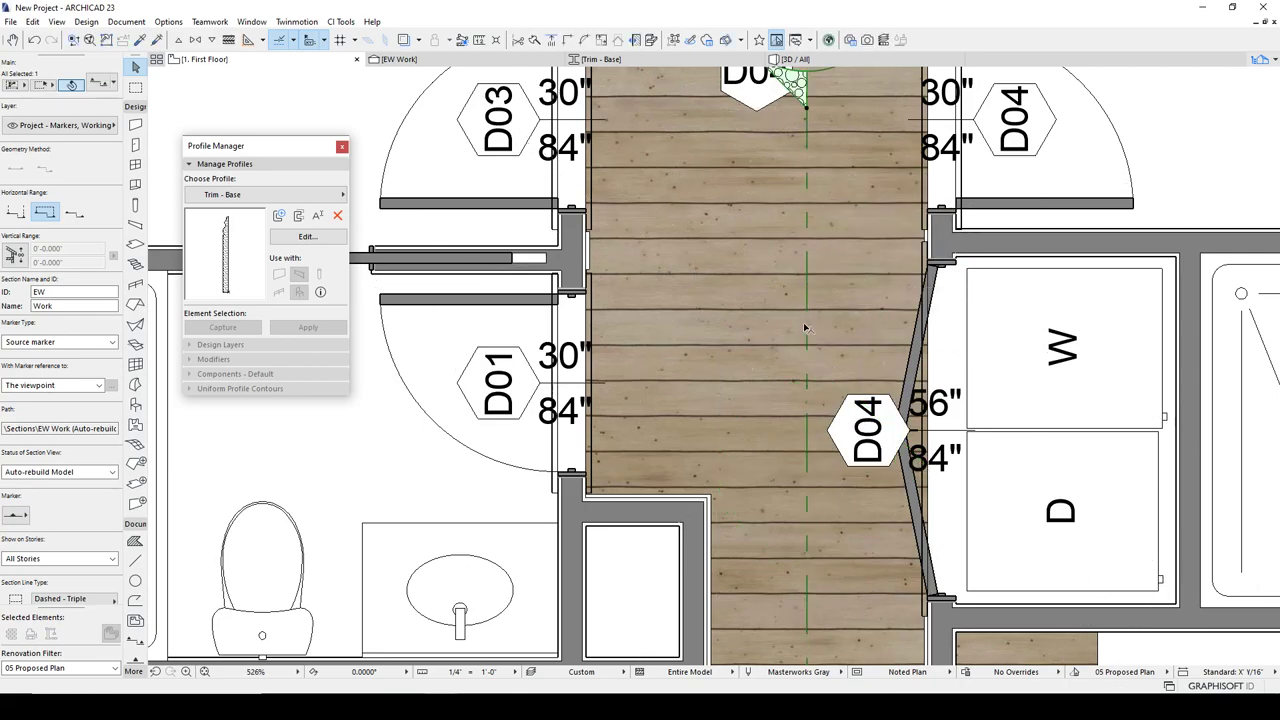
In the EW Work view, stretch both ends of the short base trim between the two doors to meet the door casings
{"action": "left_click", "coordinate": [460, 59]}
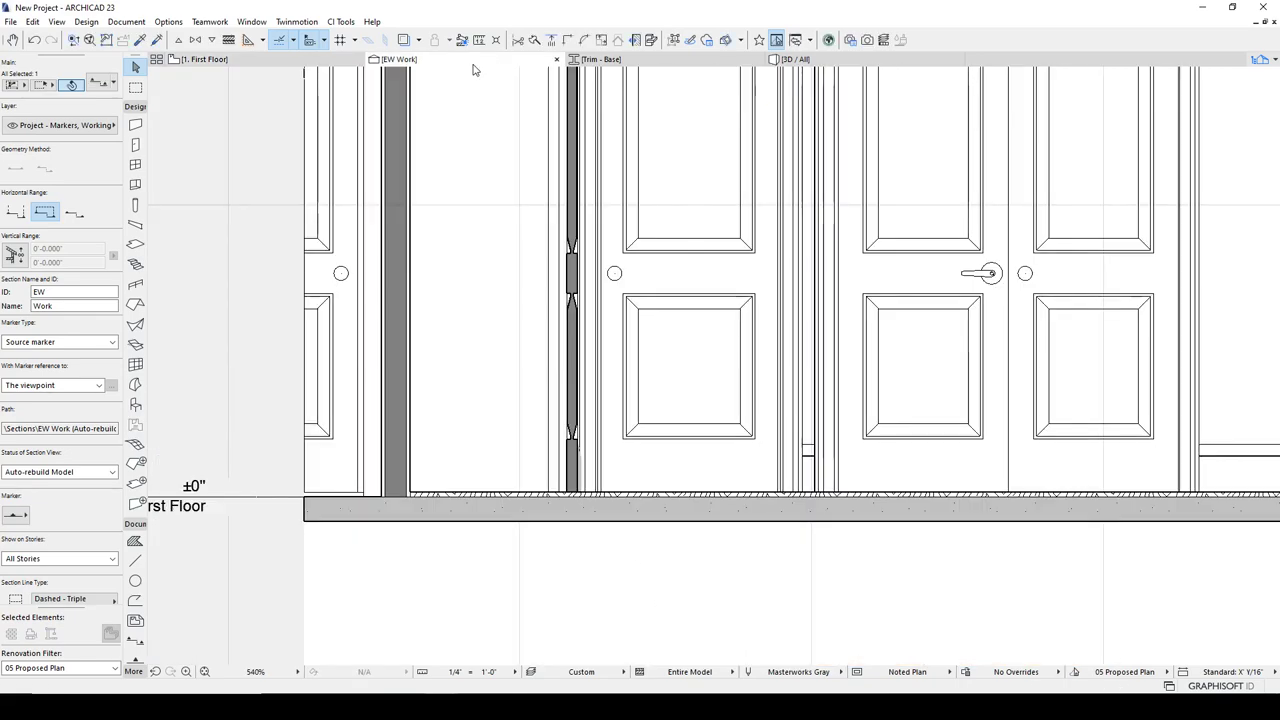
{"action": "scroll", "coordinate": [515, 315], "scroll_direction": "down", "scroll_amount": 2}
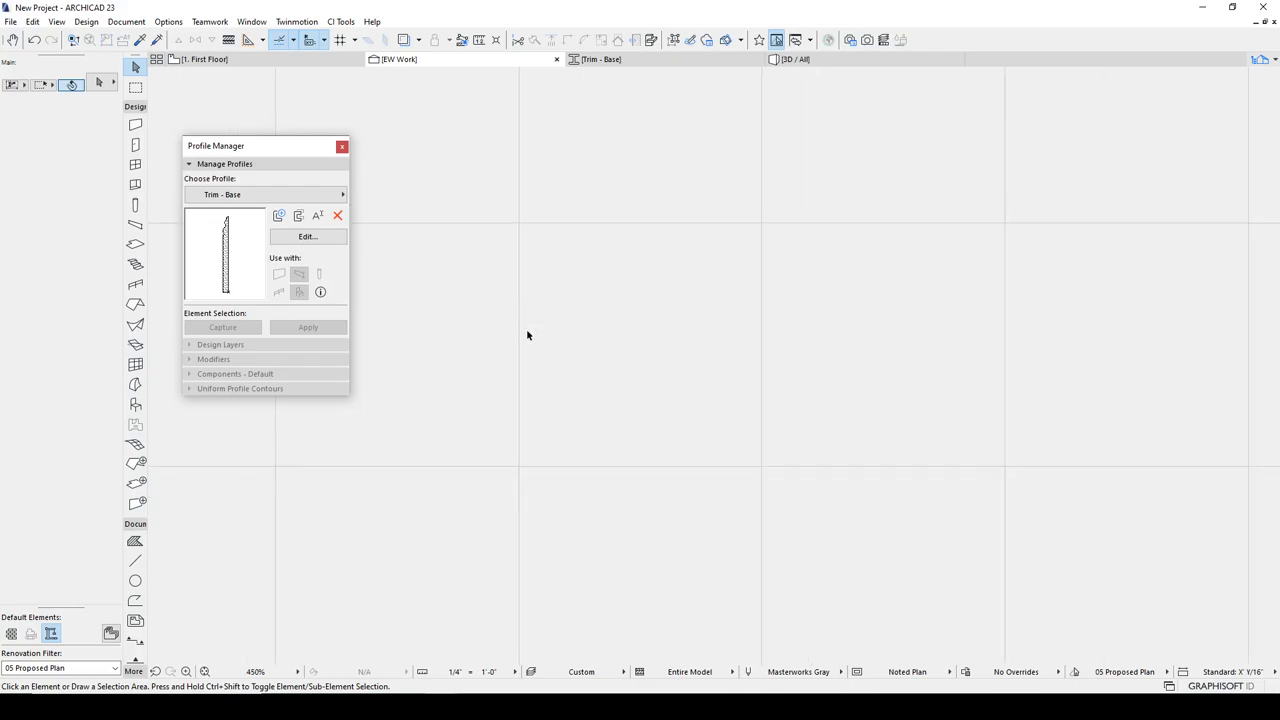
{"action": "scroll", "coordinate": [623, 429], "scroll_direction": "up", "scroll_amount": 8}
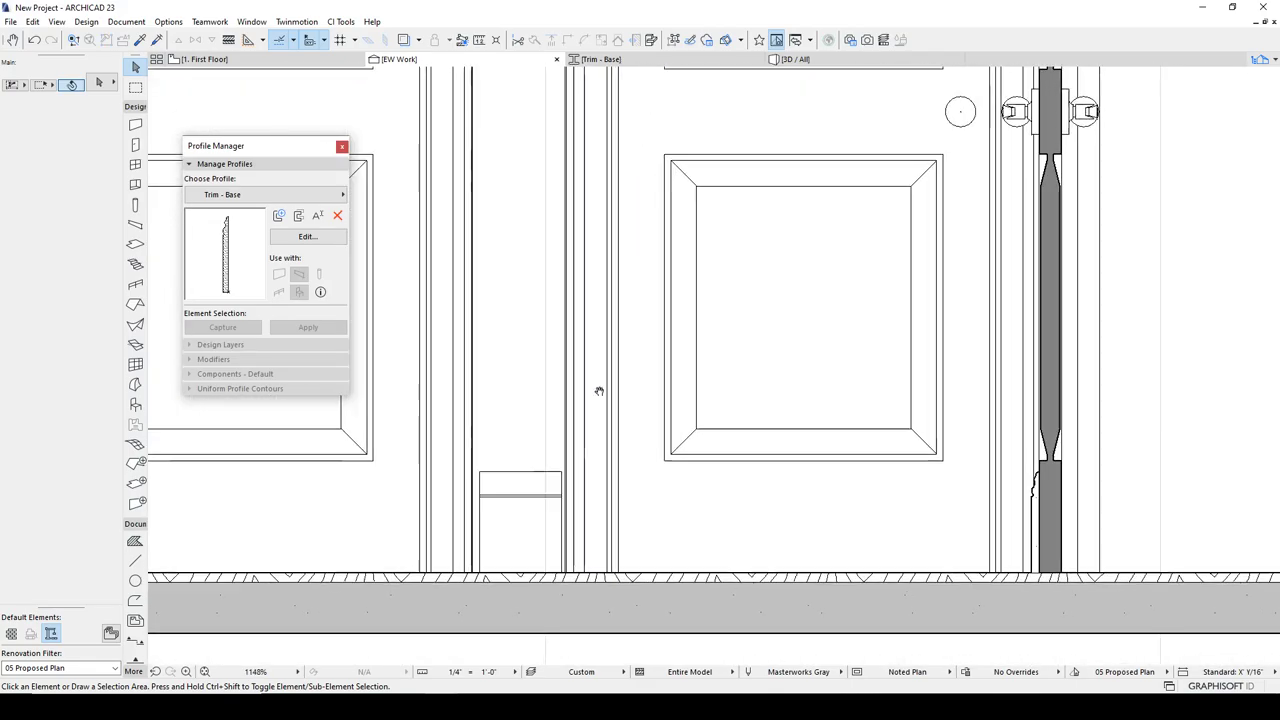
{"action": "scroll", "coordinate": [585, 421], "scroll_direction": "down", "scroll_amount": 2}
{"action": "left_click", "coordinate": [600, 462]}
{"action": "scroll", "coordinate": [620, 480], "scroll_direction": "up", "scroll_amount": 9}
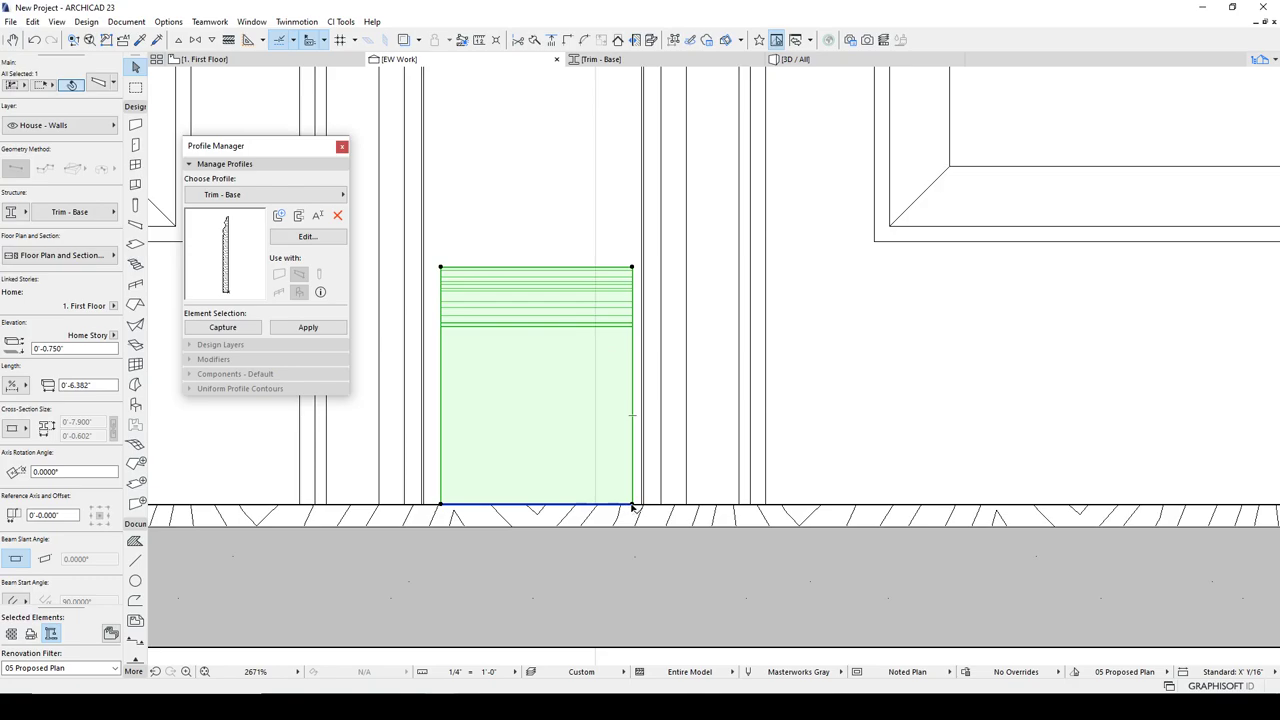
{"action": "left_click", "coordinate": [632, 506]}
{"action": "left_click", "coordinate": [645, 499]}
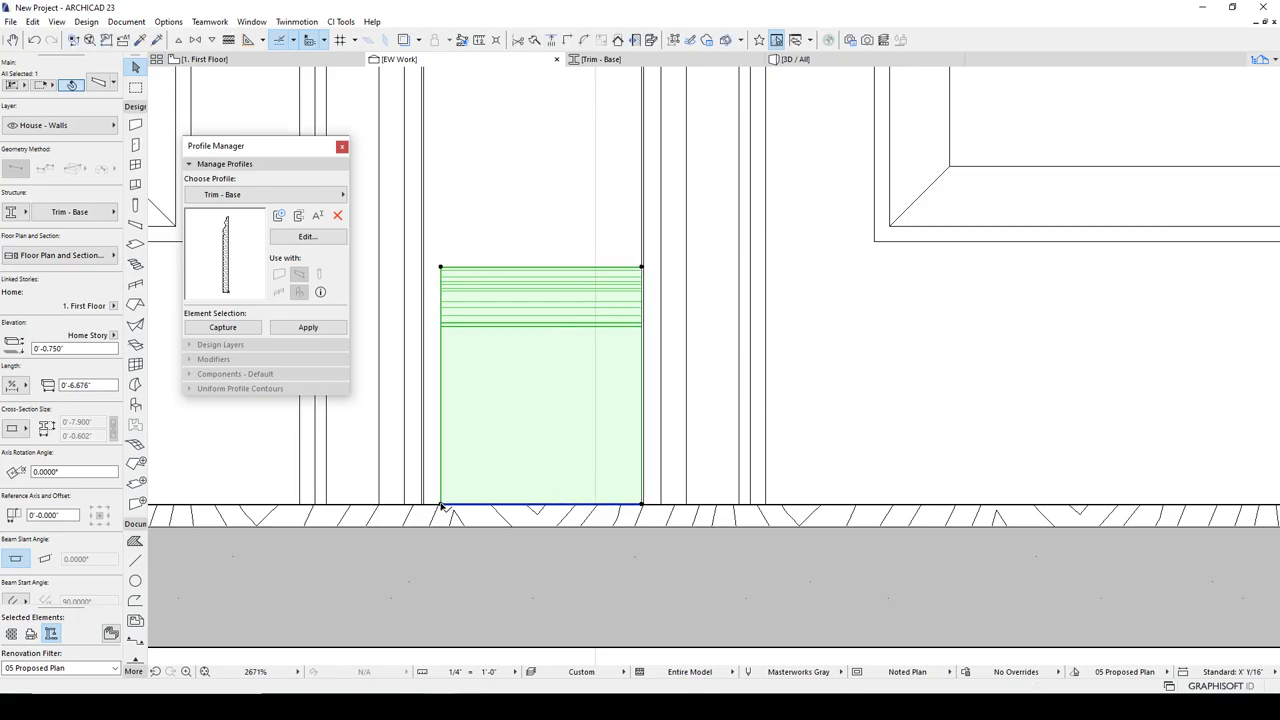
{"action": "left_click", "coordinate": [441, 505]}
{"action": "left_click", "coordinate": [423, 504]}
{"action": "left_click", "coordinate": [502, 232]}
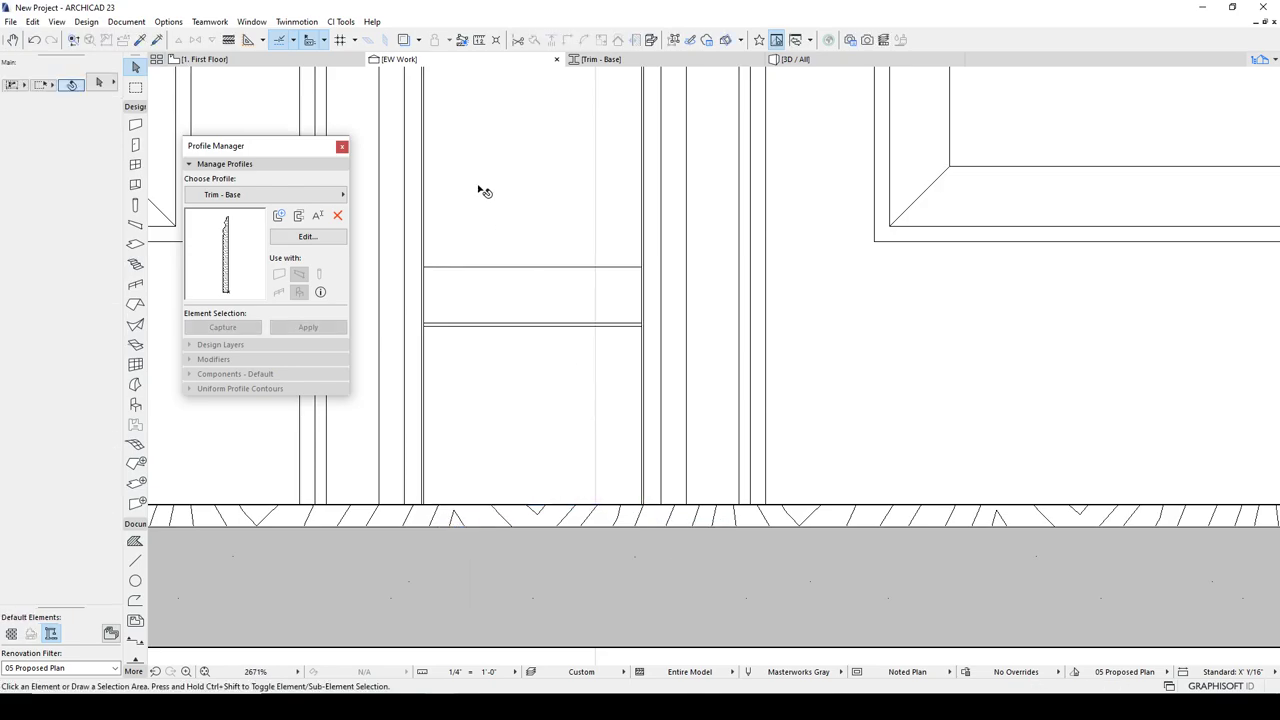
Inspect the base trim along the hallway and around the double doors in the 3D view
{"action": "left_click", "coordinate": [800, 59]}
{"action": "middle_click_drag", "start_coordinate": [642, 326], "coordinate": [597, 320], "text": "shift"}
{"action": "key", "text": "Escape"}
{"action": "middle_click_drag", "start_coordinate": [589, 277], "coordinate": [676, 356], "text": "shift"}
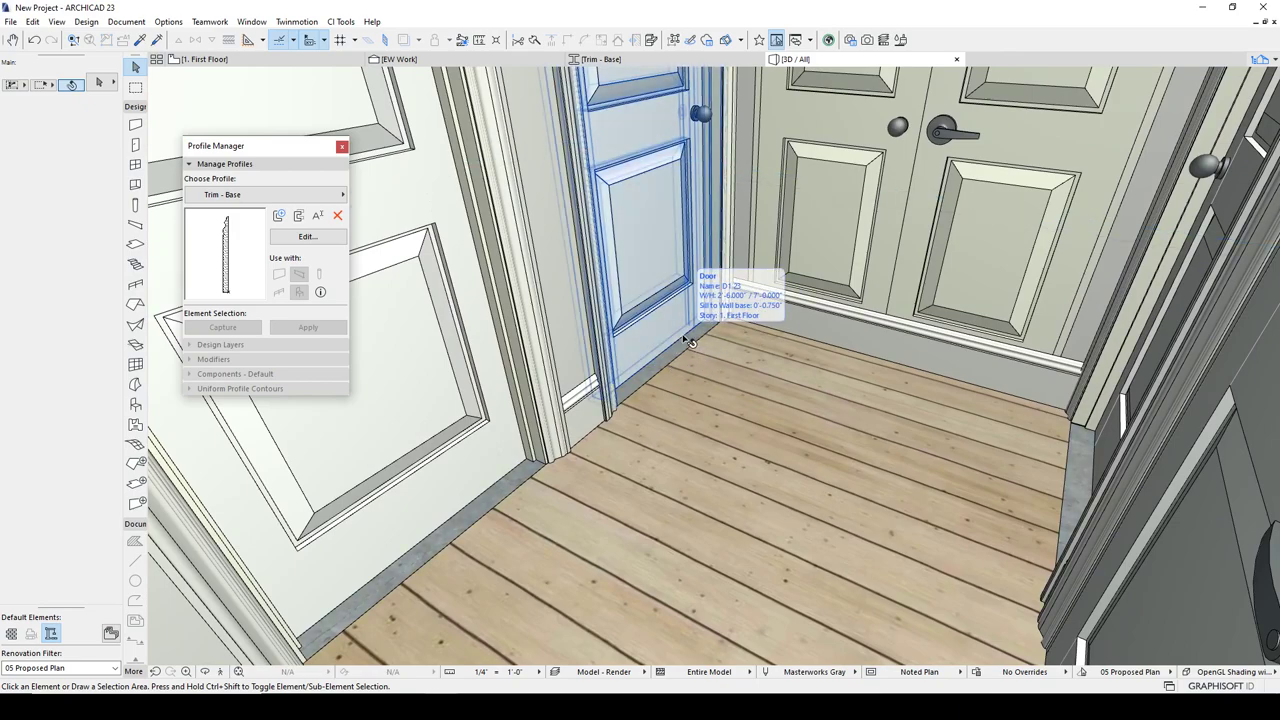
{"action": "middle_click_drag", "start_coordinate": [564, 424], "coordinate": [594, 411], "text": "shift"}
{"action": "scroll", "coordinate": [596, 390], "scroll_direction": "up", "scroll_amount": 4}
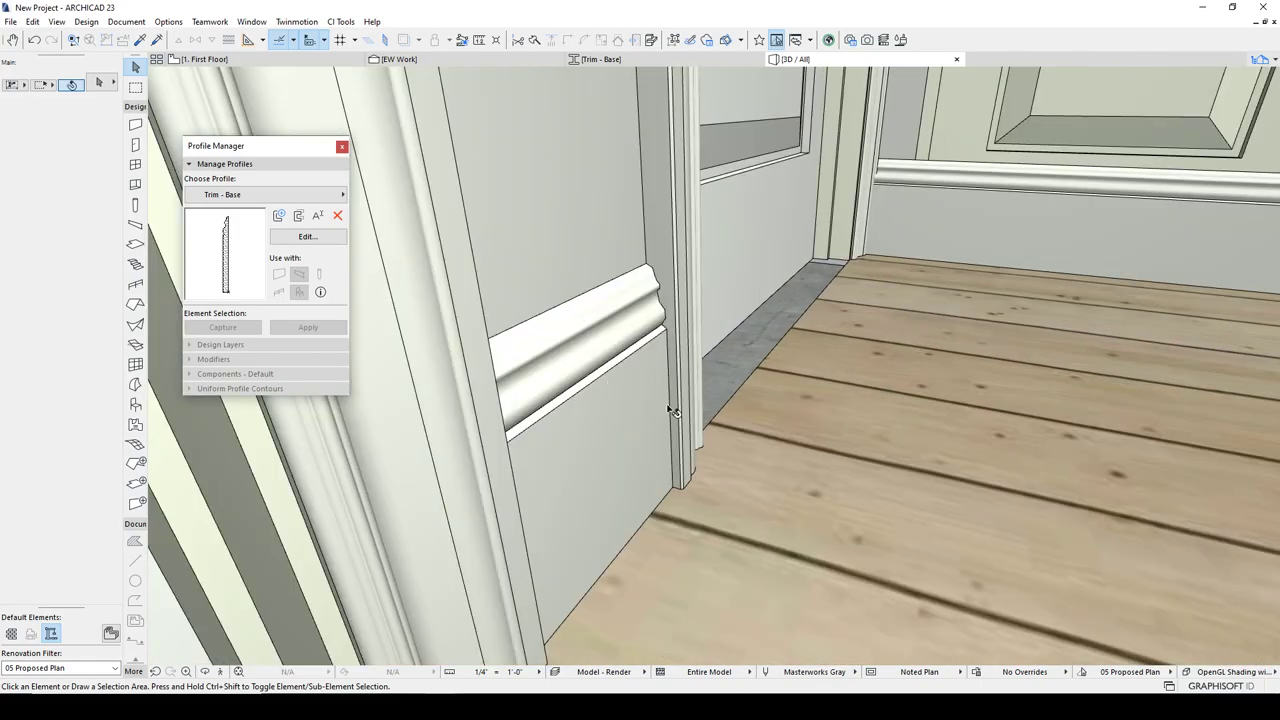
{"action": "scroll", "coordinate": [591, 489], "scroll_direction": "down", "scroll_amount": 5}
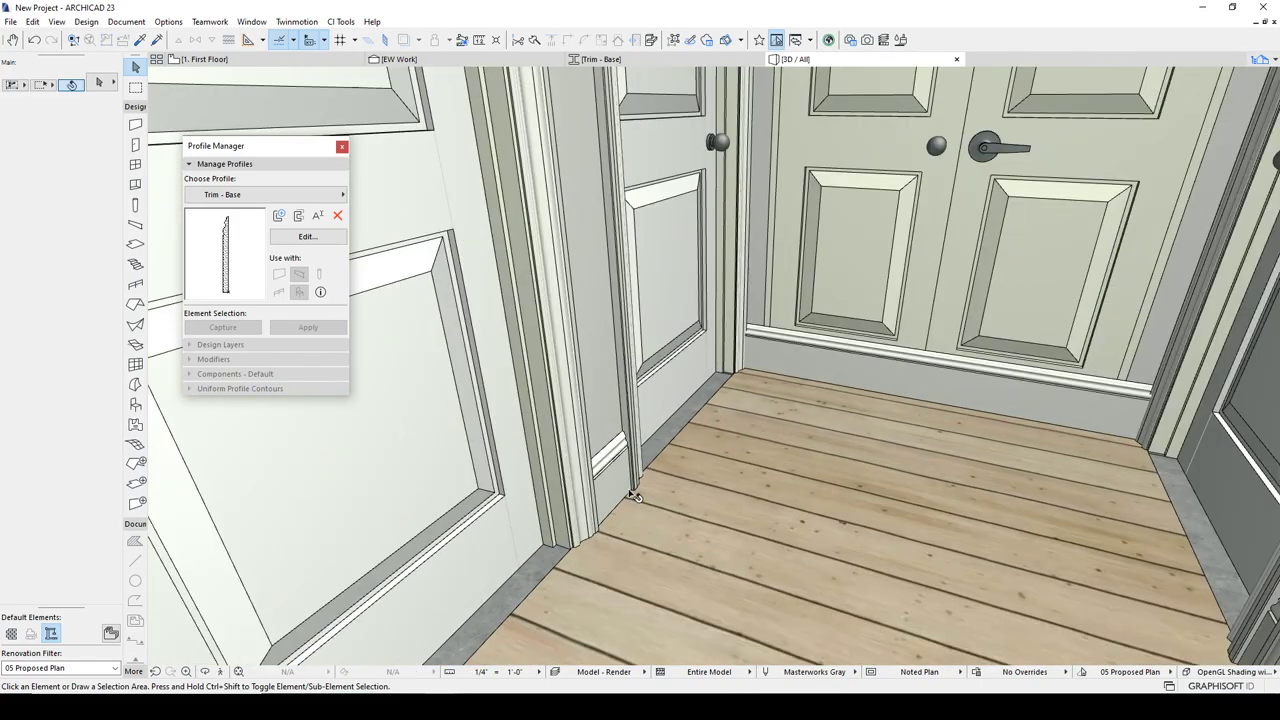
{"action": "scroll", "coordinate": [851, 415], "scroll_direction": "down", "scroll_amount": 10}
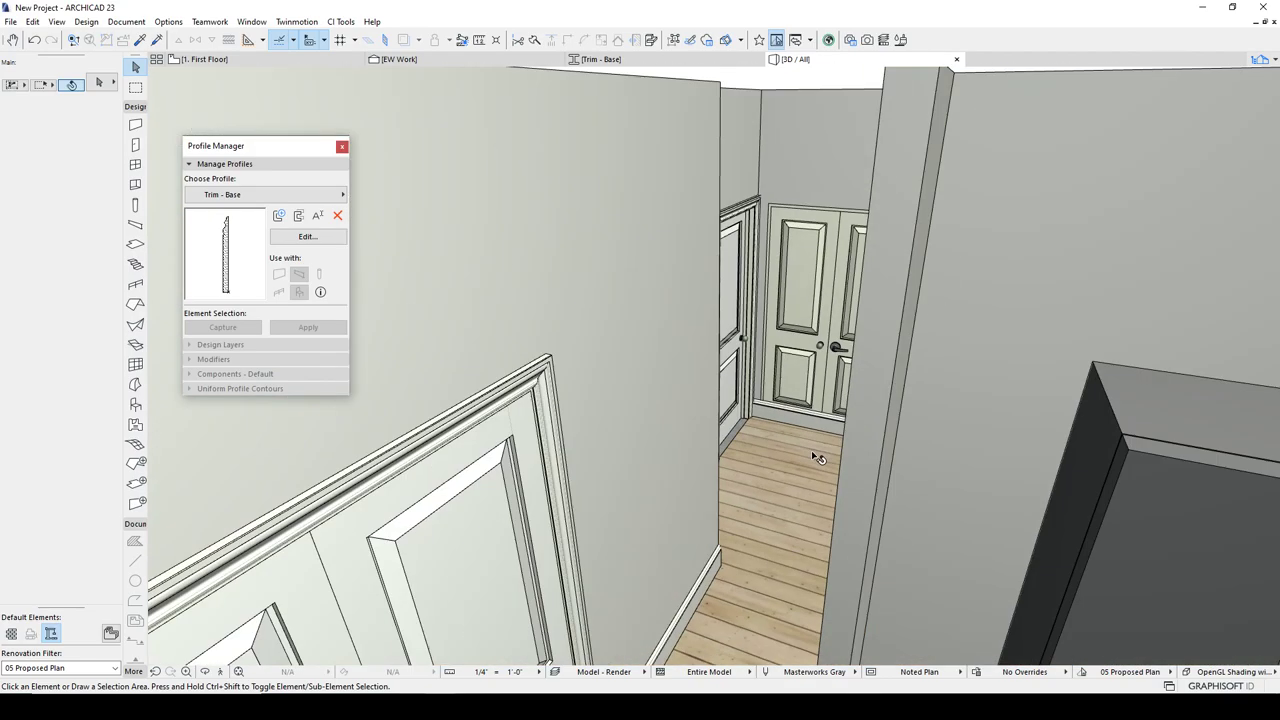
{"action": "scroll", "coordinate": [784, 459], "scroll_direction": "up", "scroll_amount": 10}
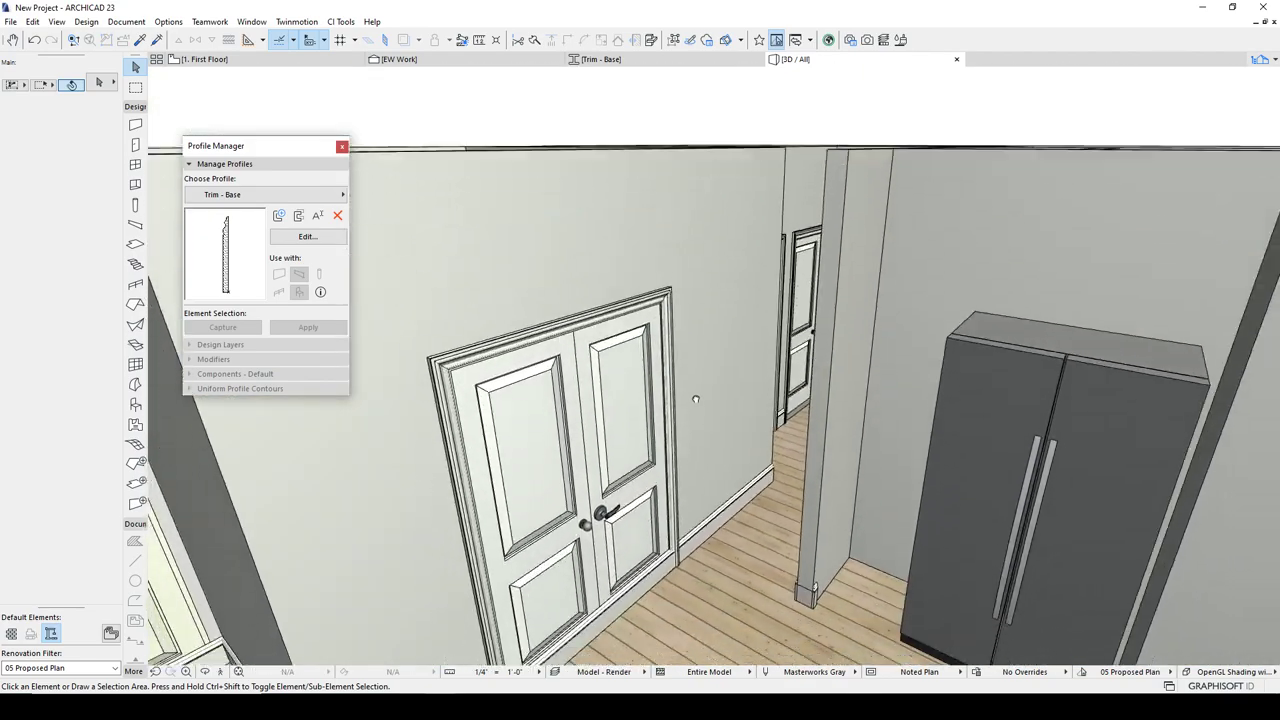
{"action": "middle_click_drag", "start_coordinate": [648, 450], "coordinate": [648, 344]}
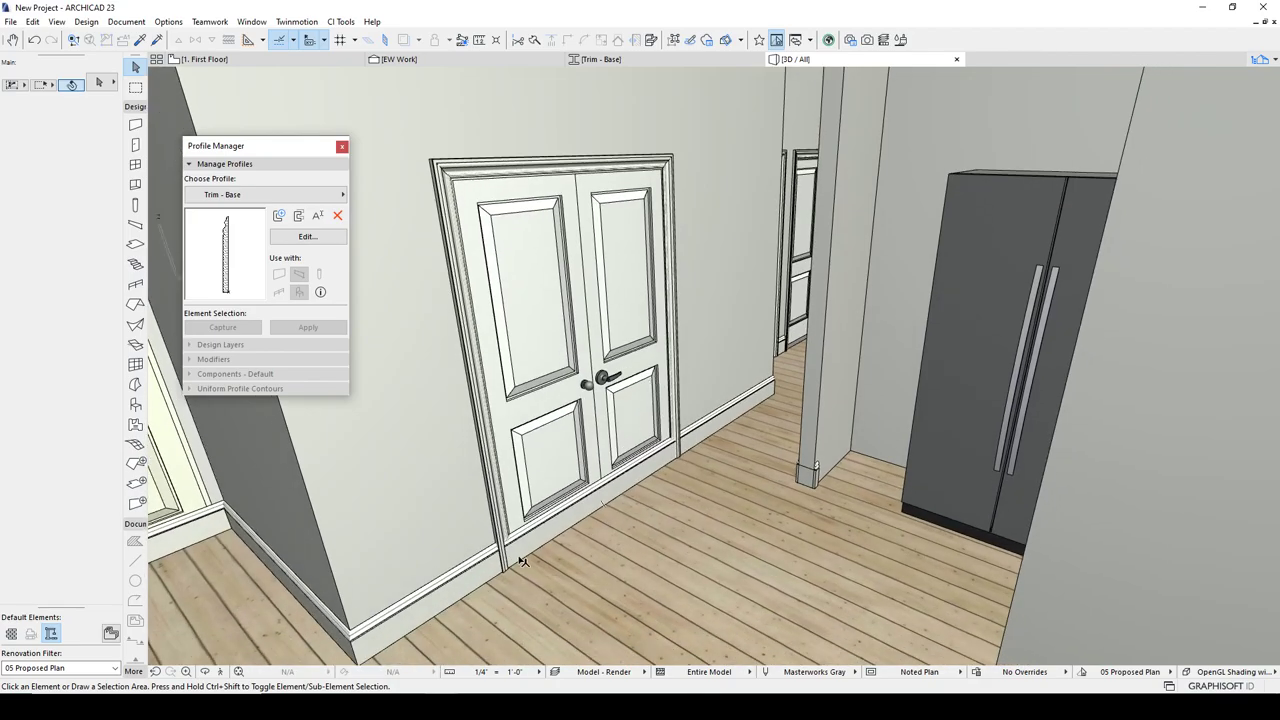
On the first floor plan, split the long base trim within the opening of the D04 double door opposite the kitchen
{"action": "key", "text": "F2"}
{"action": "scroll", "coordinate": [626, 501], "scroll_direction": "down", "scroll_amount": 3}
{"action": "middle_click_drag", "start_coordinate": [715, 462], "coordinate": [660, 284]}
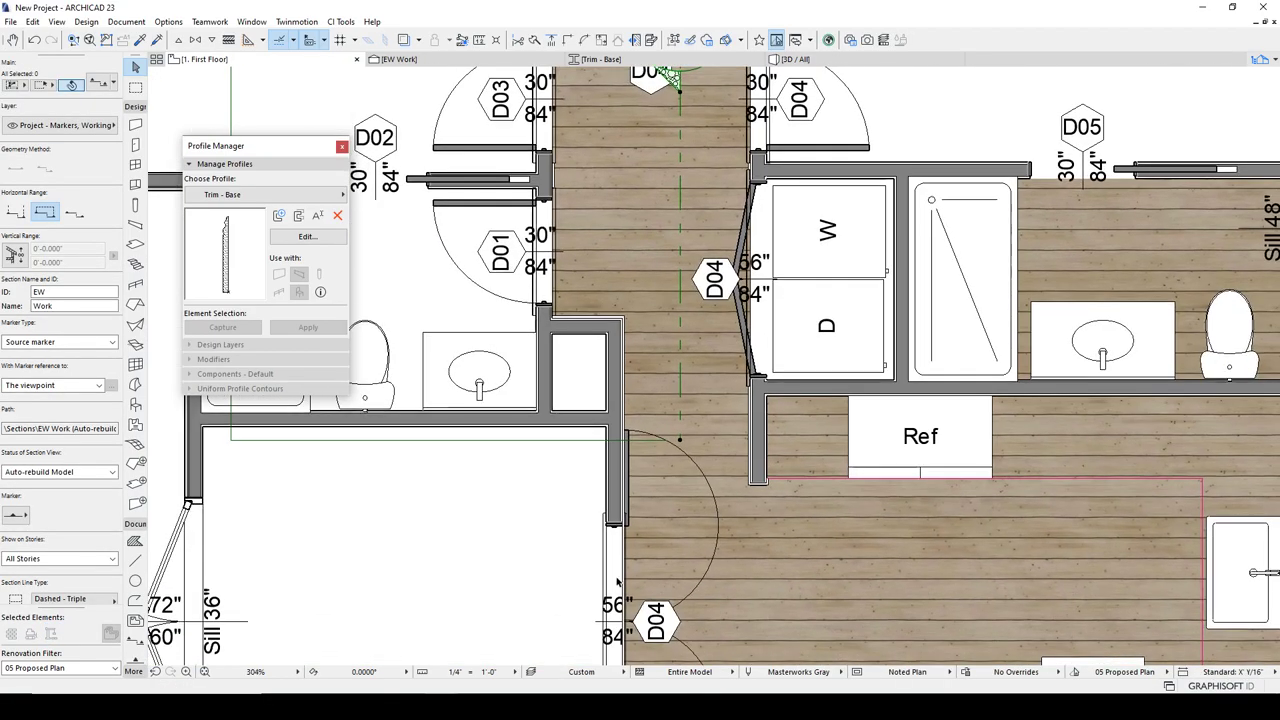
{"action": "scroll", "coordinate": [620, 590], "scroll_direction": "up", "scroll_amount": 5}
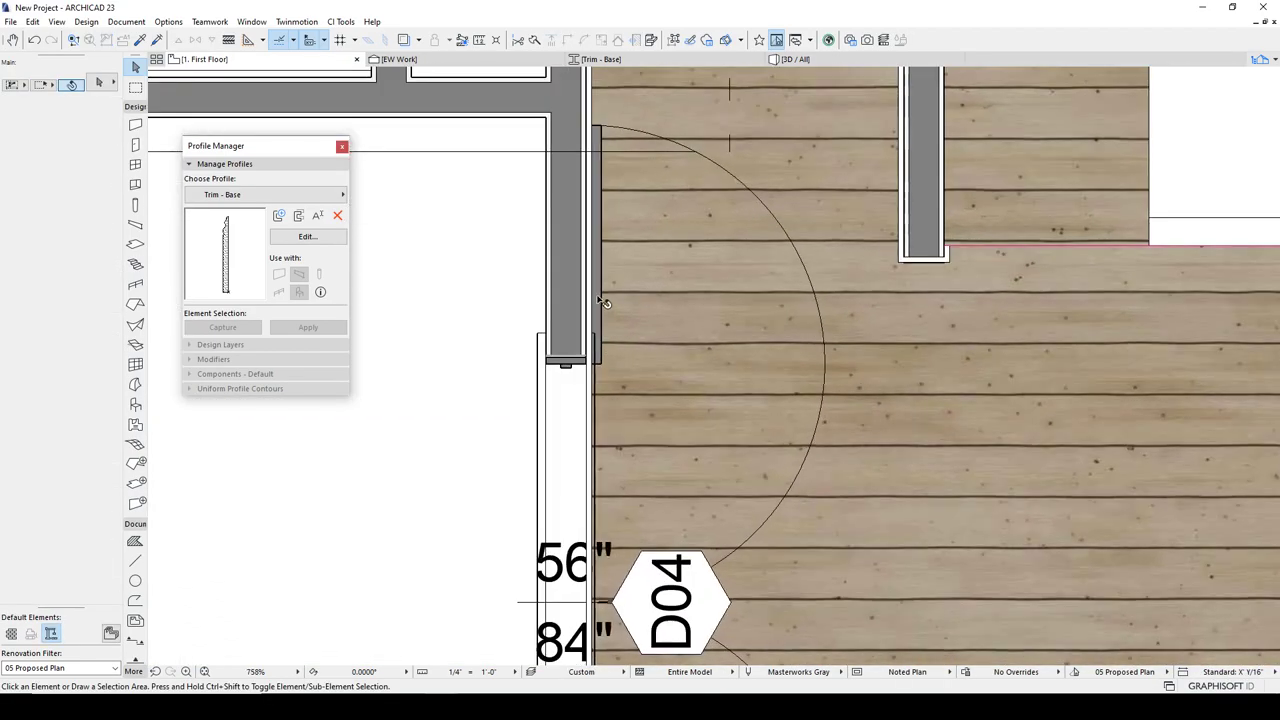
{"action": "left_click", "coordinate": [590, 292]}
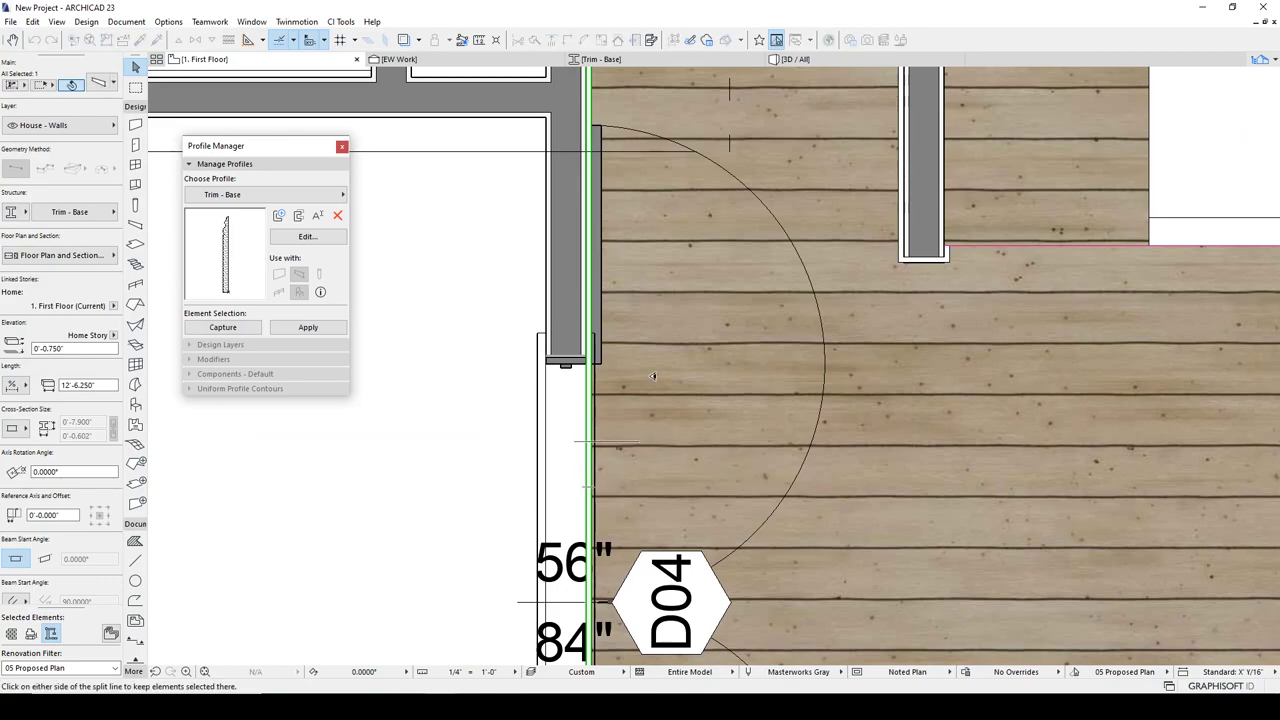
{"action": "left_click", "coordinate": [589, 445]}
Stretch the upper end of the lower base trim piece past the upper jamb of the D04 double door
{"action": "left_click", "coordinate": [586, 443]}
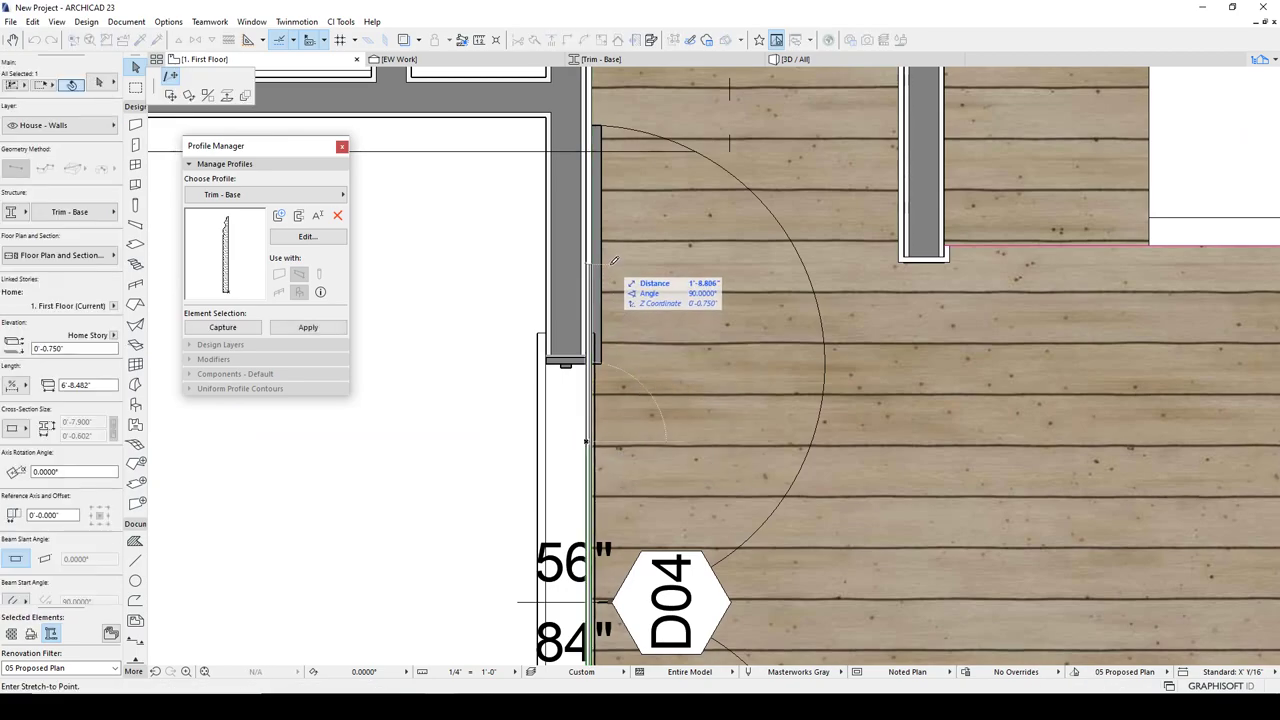
{"action": "middle_click_drag", "start_coordinate": [613, 116], "coordinate": [602, 231]}
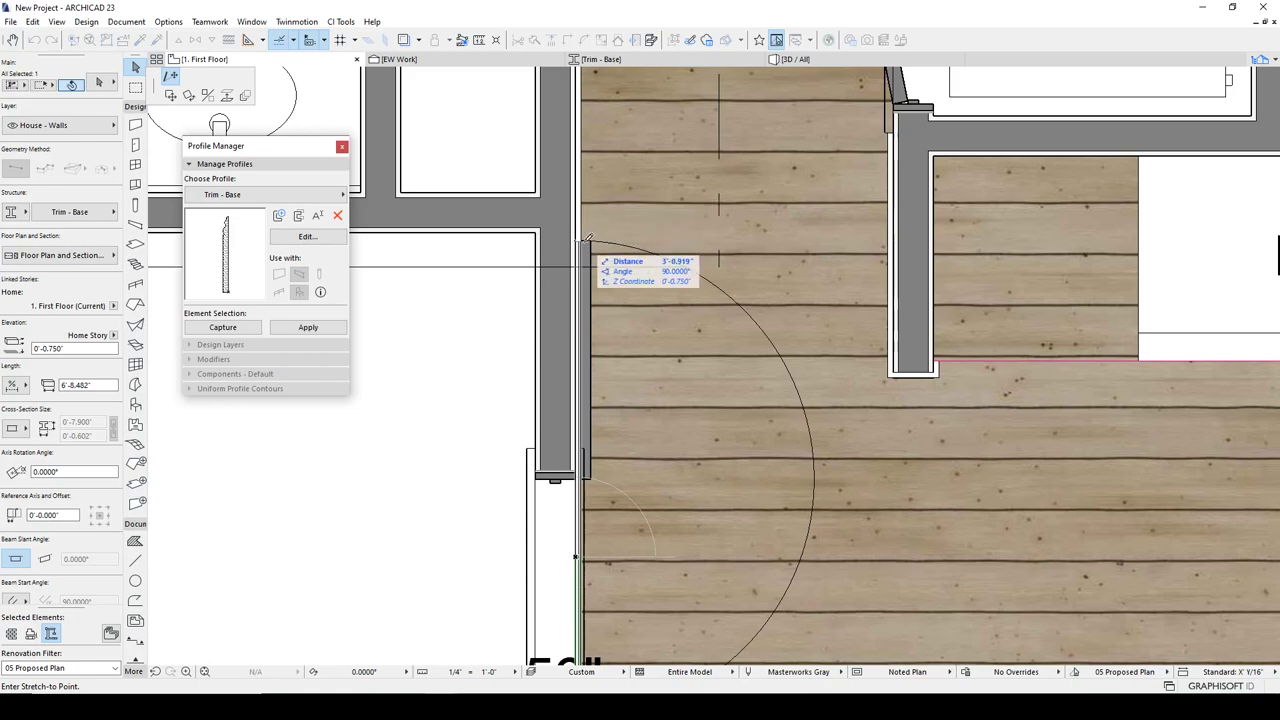
{"action": "left_click", "coordinate": [587, 437]}
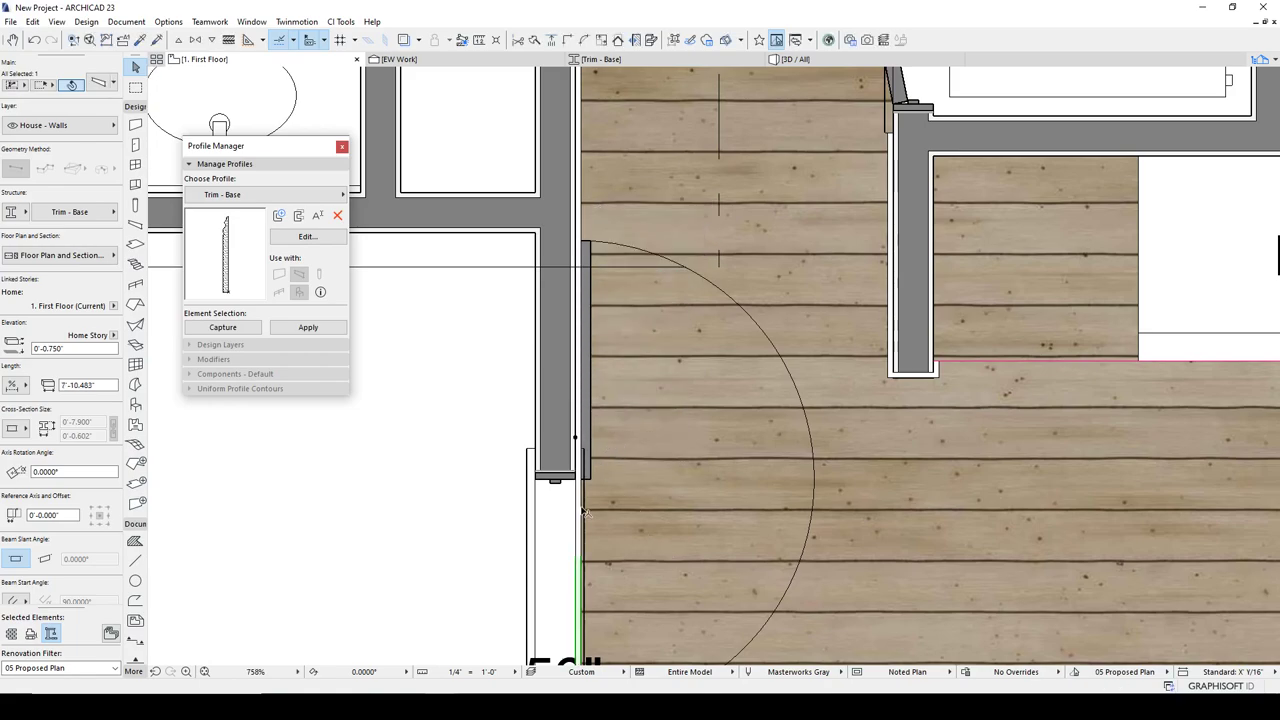
{"action": "key", "text": "Escape"}
Shorten the upper base trim piece so its lower end stops on the wall above the D04 opening, undoing the slanted stretch
{"action": "left_click", "coordinate": [578, 564]}
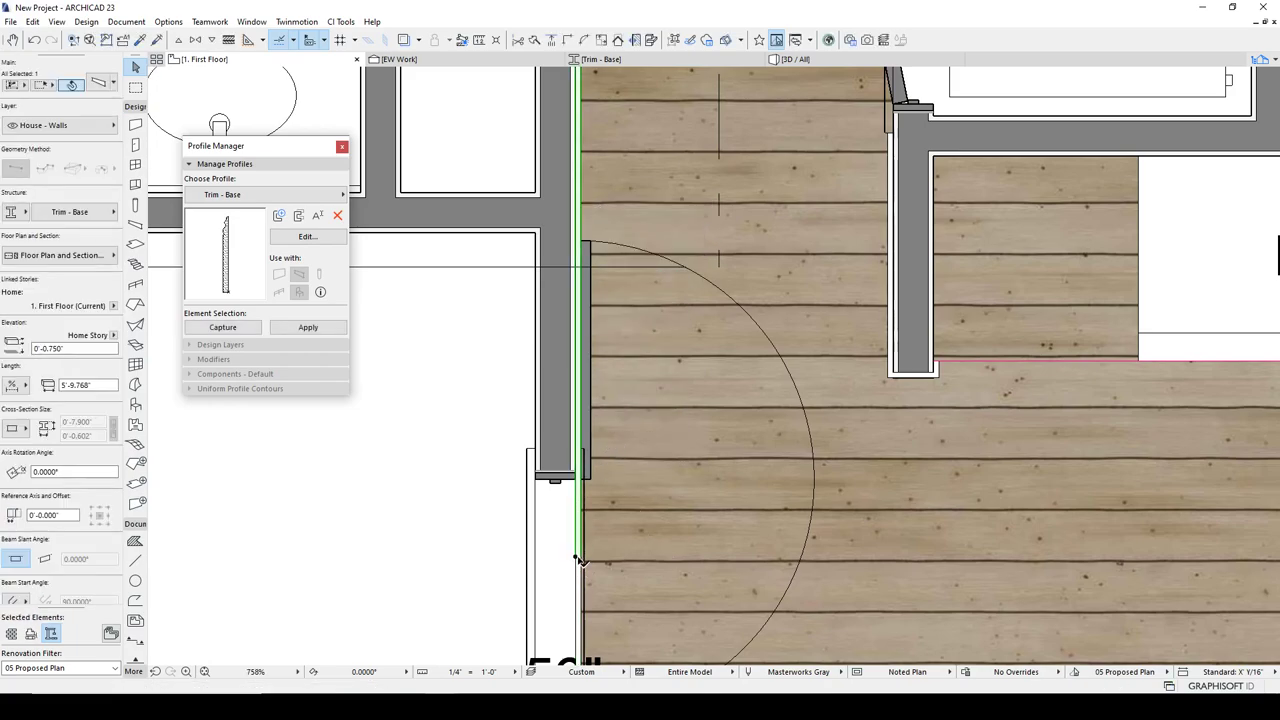
{"action": "left_click", "coordinate": [576, 558]}
{"action": "left_click", "coordinate": [645, 509]}
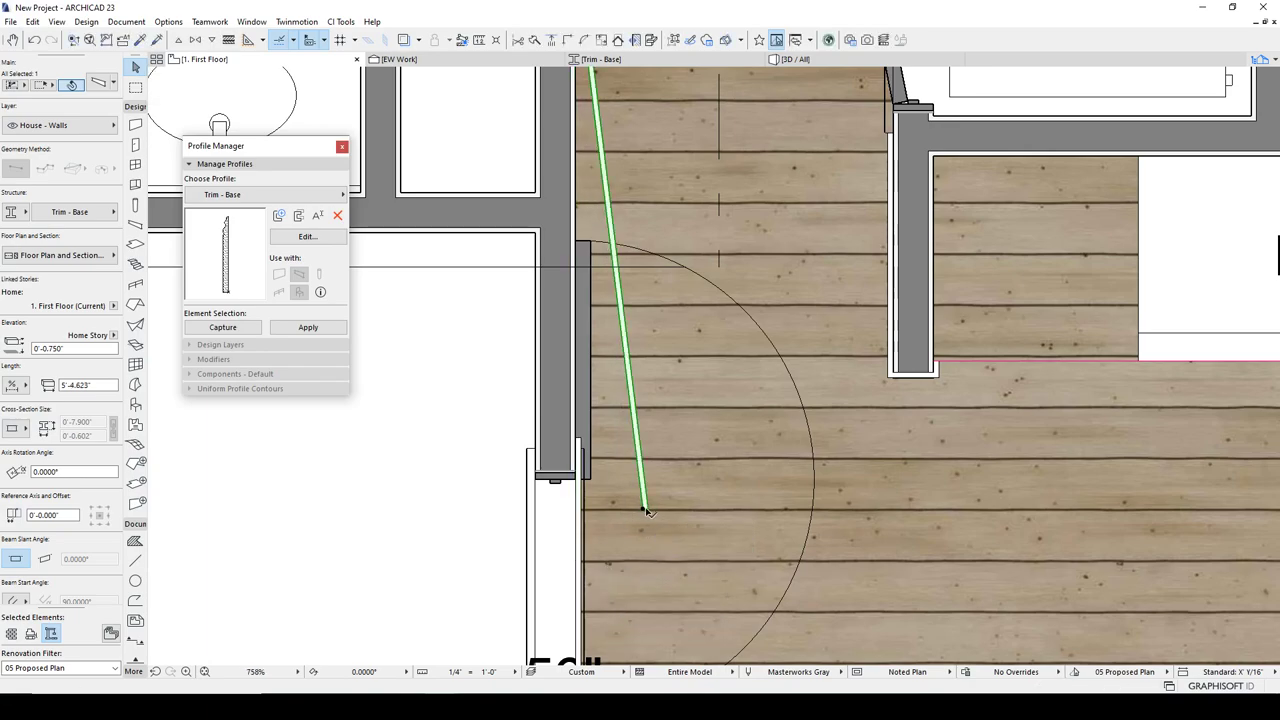
{"action": "key", "text": "ctrl+z"}
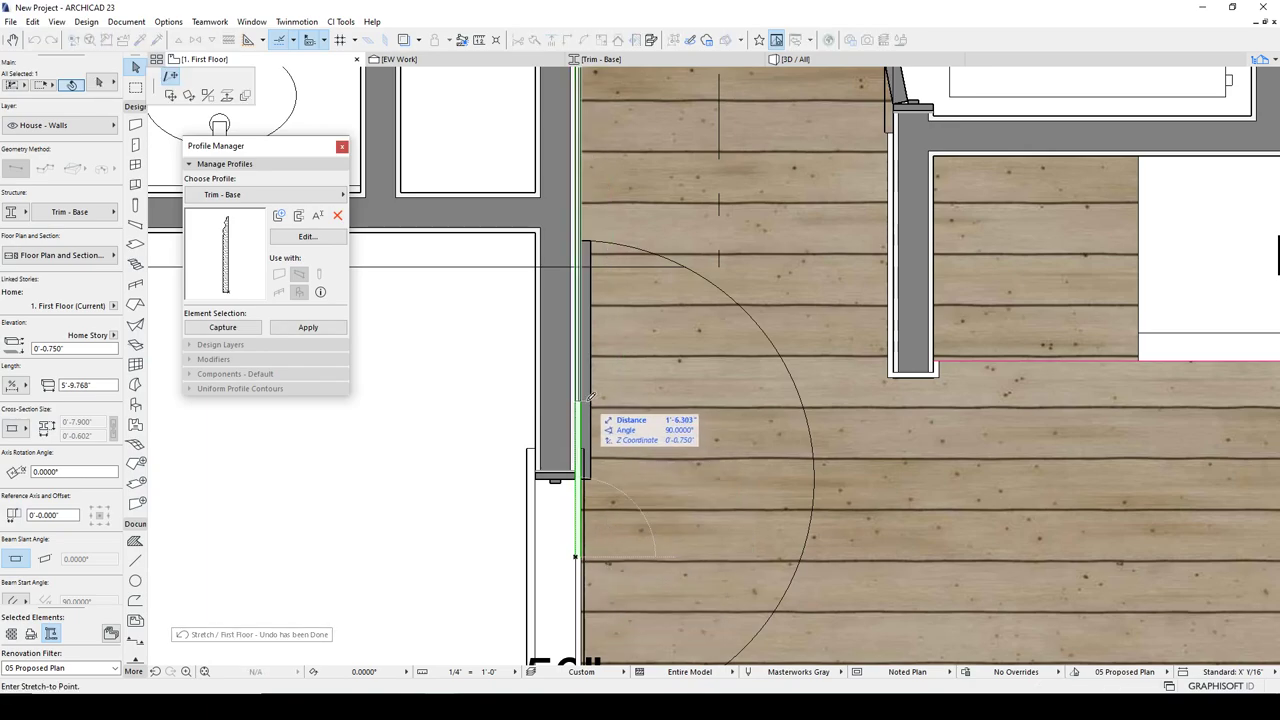
{"action": "key", "text": "Escape"}
Shorten the lower base trim piece so its upper end starts on the wall below the D04 opening
{"action": "left_click", "coordinate": [577, 438]}
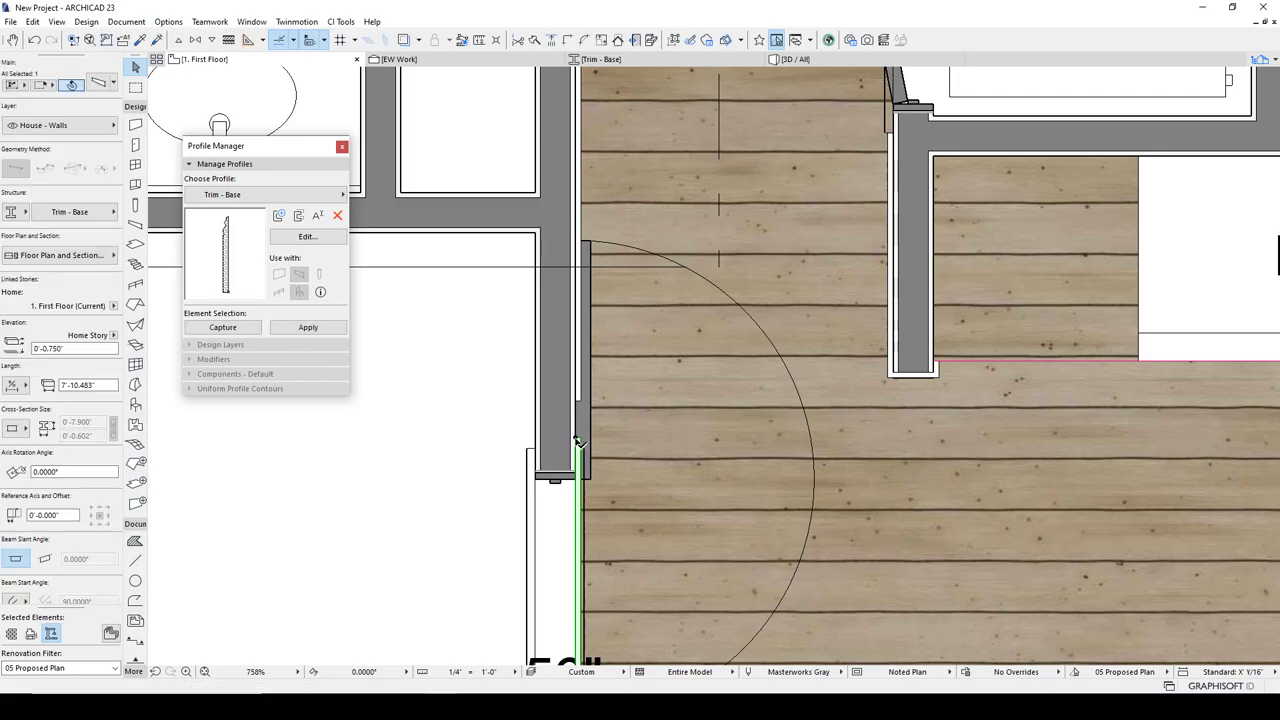
{"action": "left_click", "coordinate": [577, 438]}
{"action": "middle_click_drag", "start_coordinate": [600, 526], "coordinate": [595, 258]}
{"action": "middle_click_drag", "start_coordinate": [593, 555], "coordinate": [620, 184]}
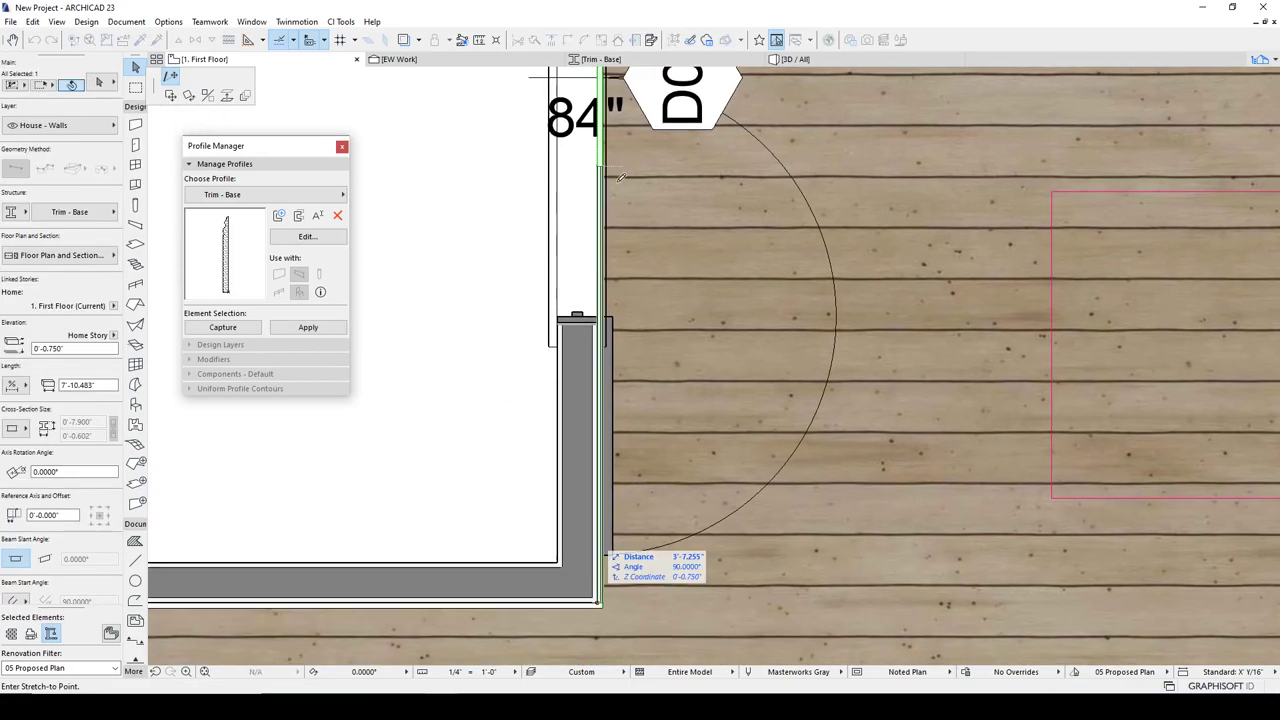
{"action": "left_click", "coordinate": [598, 360]}
{"action": "key", "text": "Escape"}
{"action": "scroll", "coordinate": [660, 340], "scroll_direction": "down", "scroll_amount": 8}
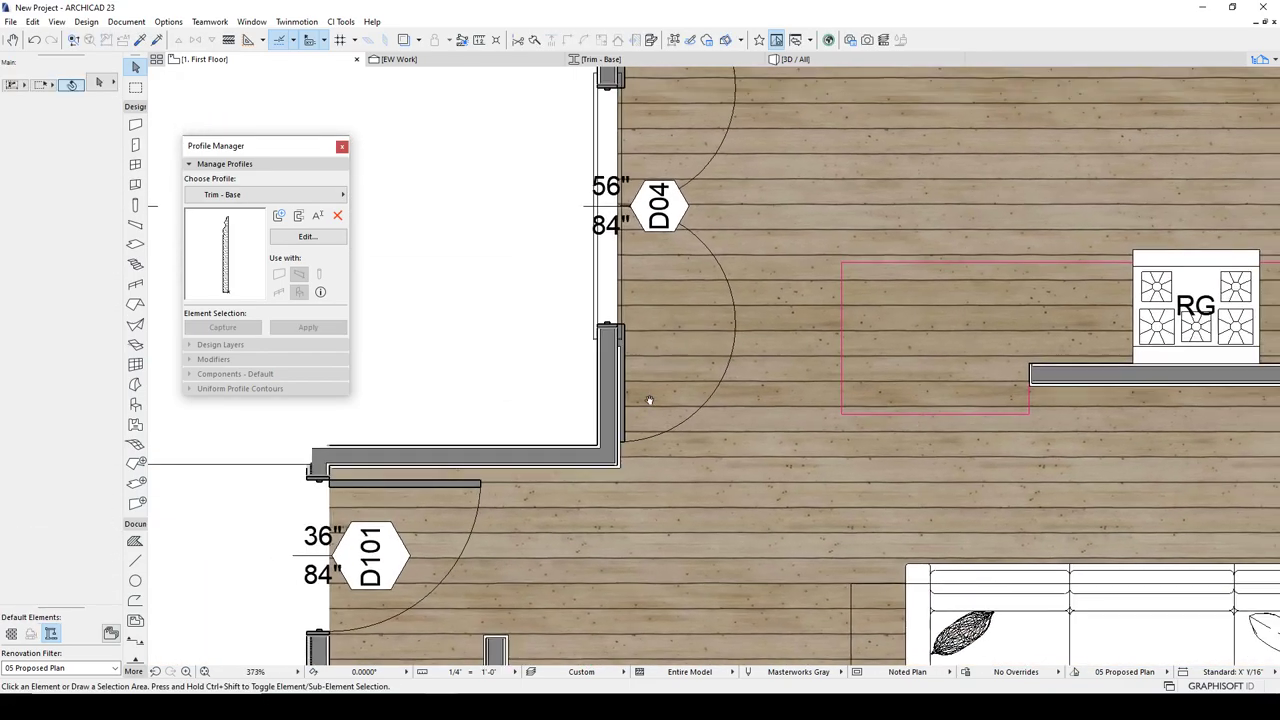
Extend the lower end of the EW section line past the D04 double door toward entry door D101
{"action": "left_click", "coordinate": [618, 242]}
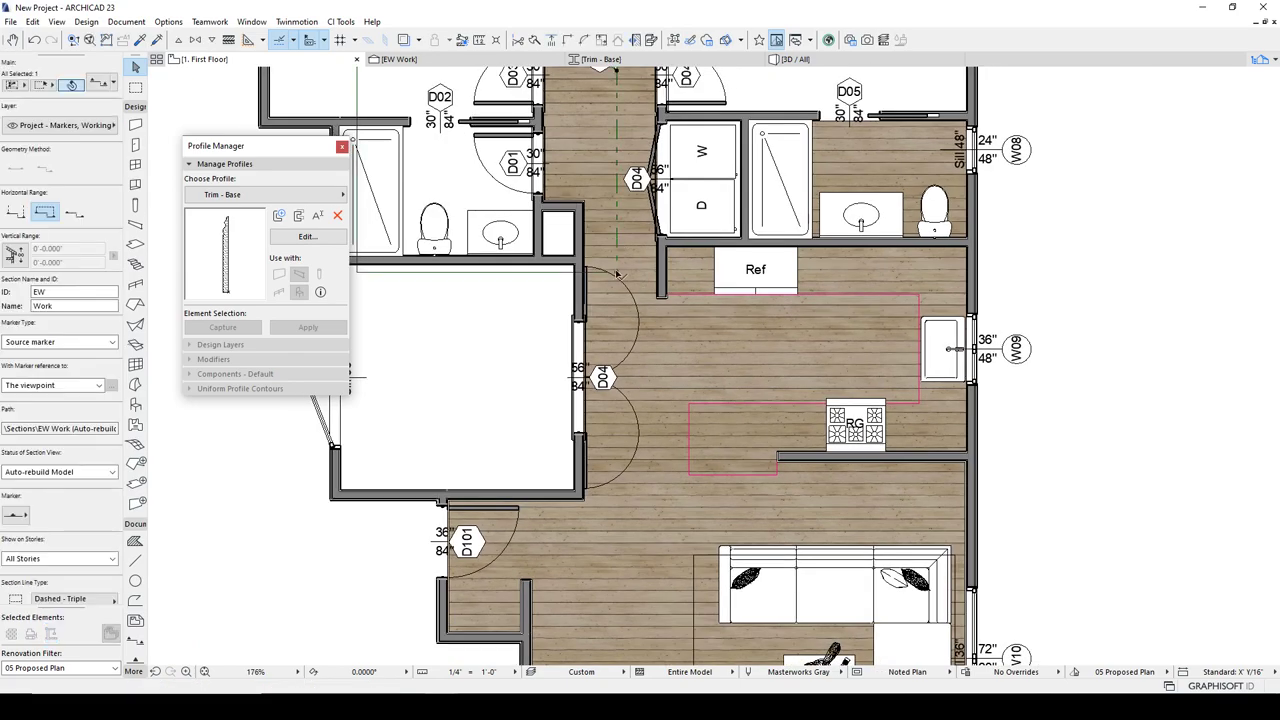
{"action": "left_click", "coordinate": [616, 271]}
{"action": "left_click", "coordinate": [602, 536]}
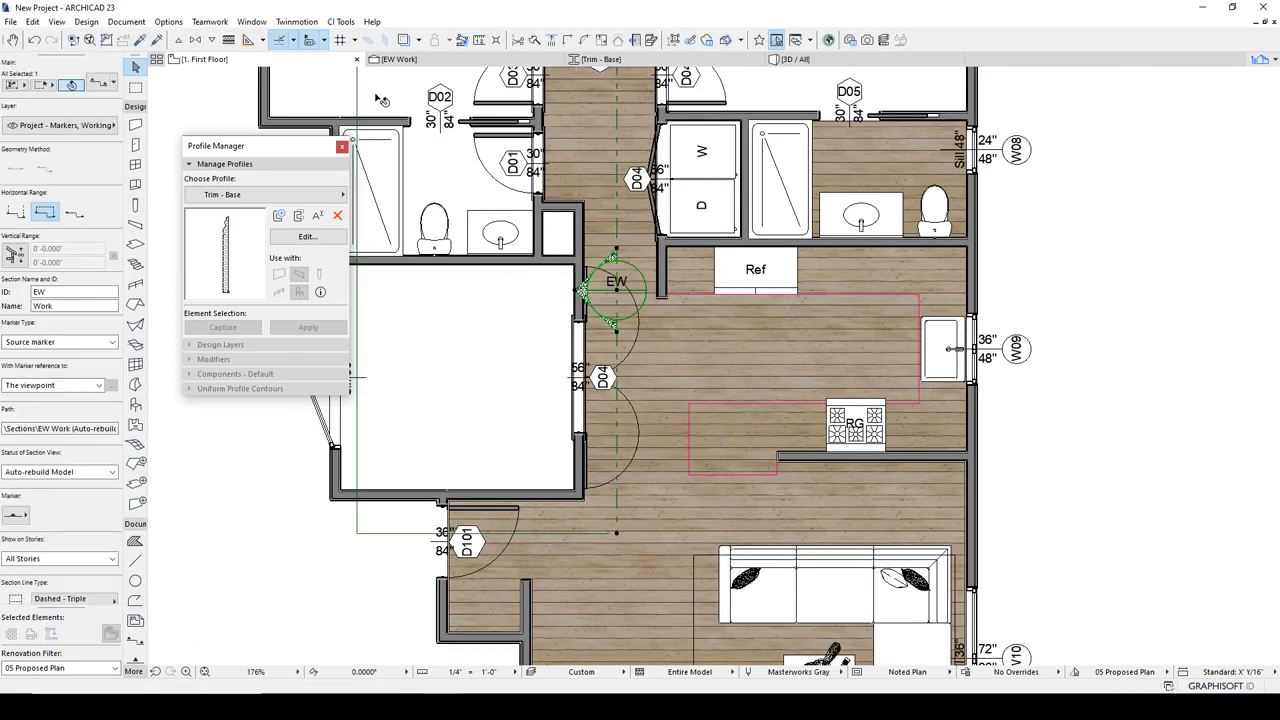
In the EW Work view, stretch the base trim left of the double doors to meet their casing
{"action": "left_click", "coordinate": [405, 60]}
{"action": "scroll", "coordinate": [522, 367], "scroll_direction": "down", "scroll_amount": 3}
{"action": "scroll", "coordinate": [524, 371], "scroll_direction": "down", "scroll_amount": 6}
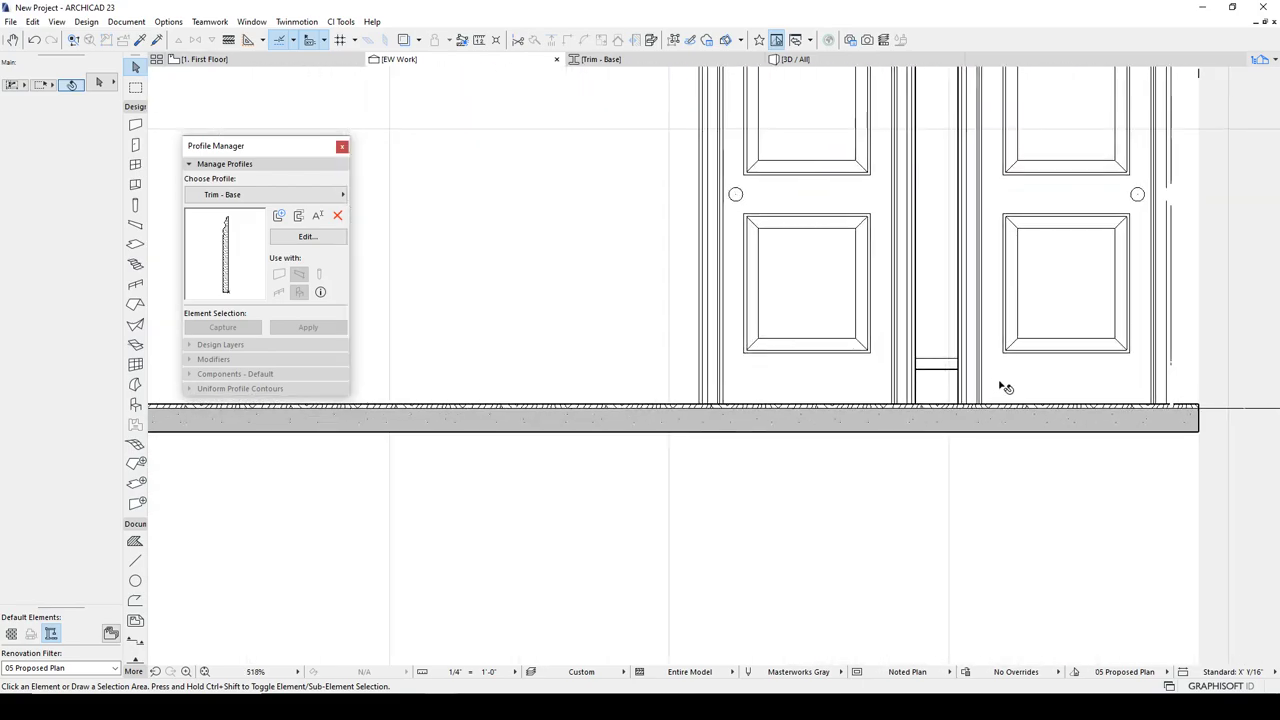
{"action": "scroll", "coordinate": [600, 388], "scroll_direction": "up", "scroll_amount": 4}
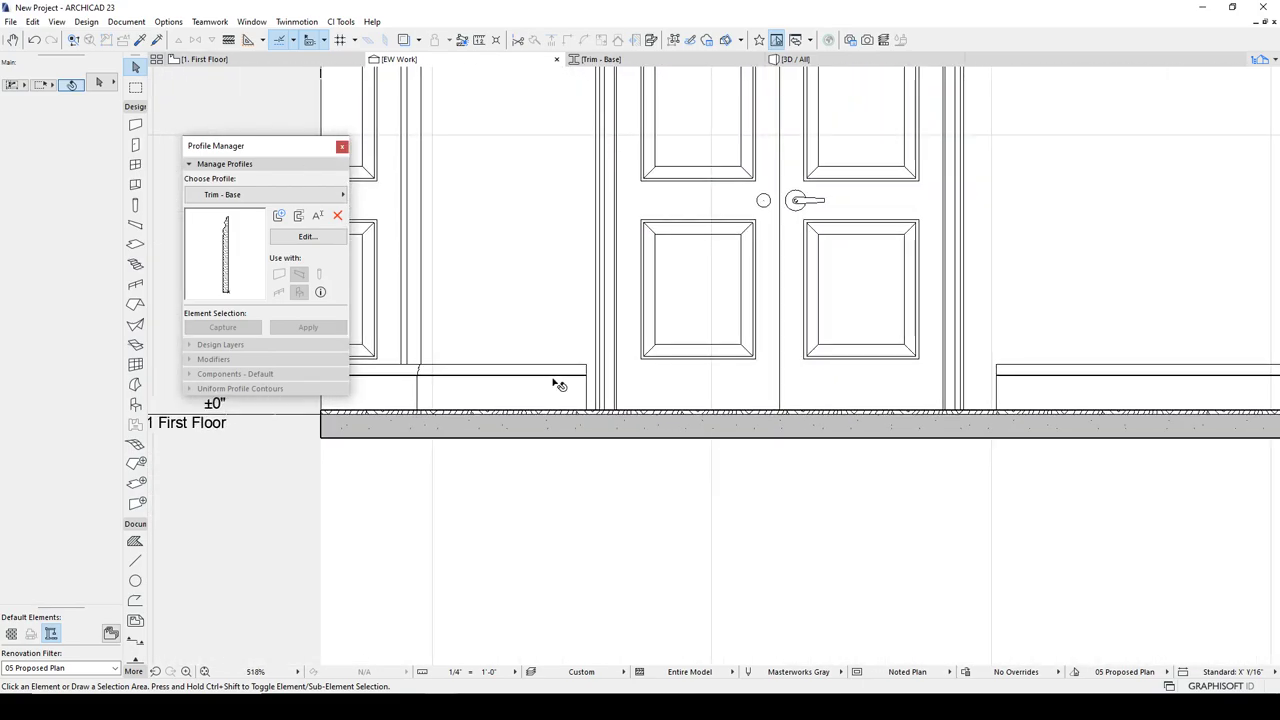
{"action": "left_click", "coordinate": [588, 388]}
{"action": "scroll", "coordinate": [583, 440], "scroll_direction": "up", "scroll_amount": 4}
{"action": "left_click", "coordinate": [583, 440]}
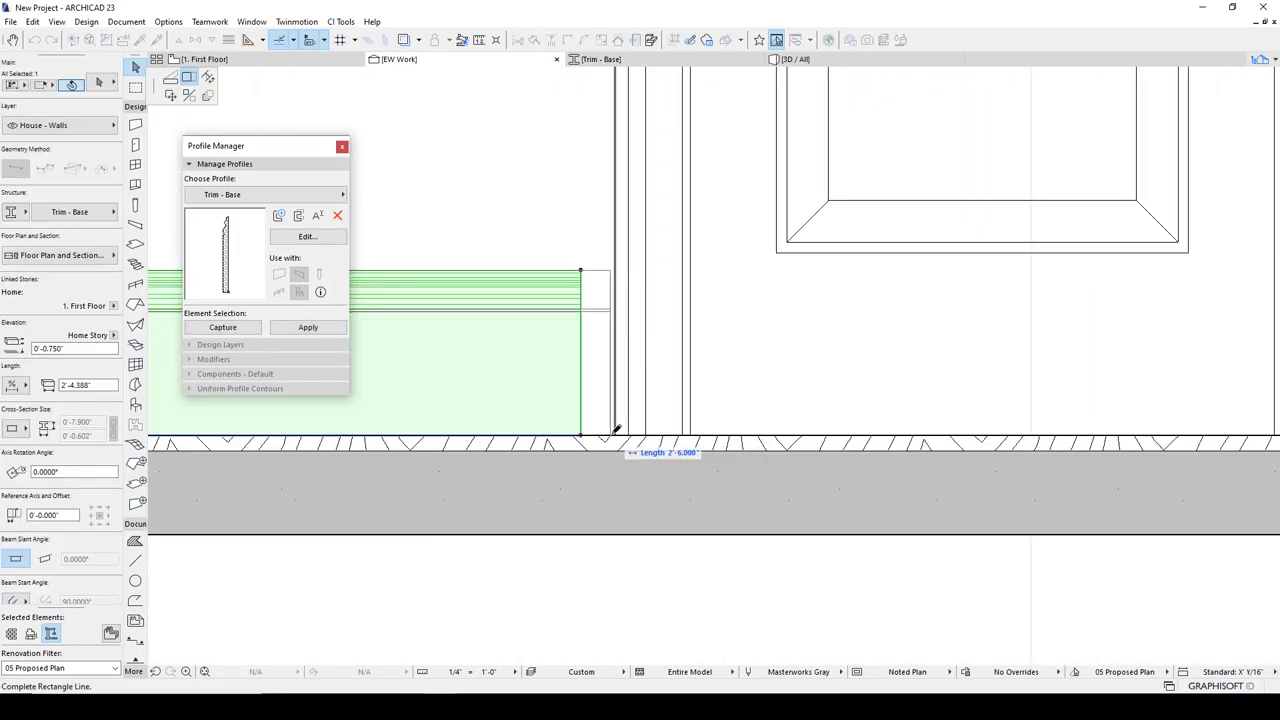
{"action": "left_click", "coordinate": [614, 437]}
Stretch the near end of the base trim right of the double doors to meet their casing
{"action": "scroll", "coordinate": [412, 390], "scroll_direction": "down", "scroll_amount": 2}
{"action": "middle_click_drag", "start_coordinate": [412, 390], "coordinate": [165, 388]}
{"action": "left_click", "coordinate": [919, 347]}
{"action": "scroll", "coordinate": [762, 423], "scroll_direction": "up", "scroll_amount": 5}
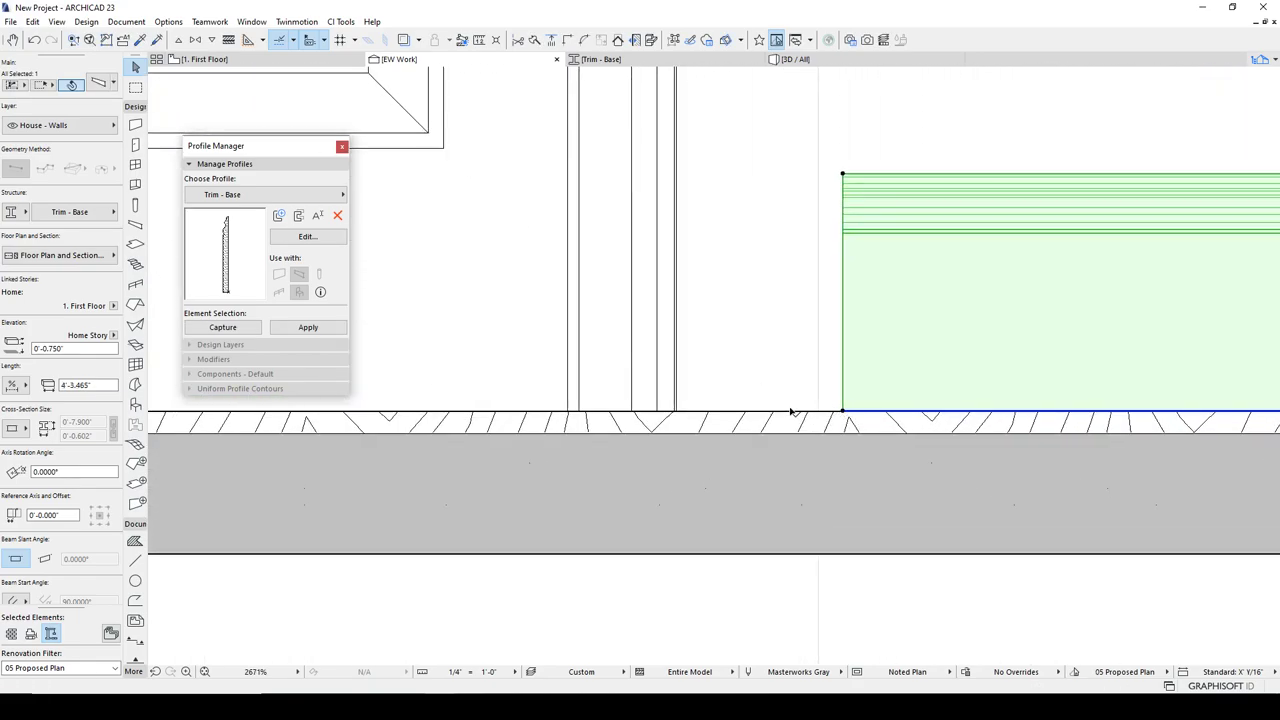
{"action": "left_click", "coordinate": [842, 411]}
{"action": "left_click", "coordinate": [675, 410]}
{"action": "left_click", "coordinate": [560, 72]}
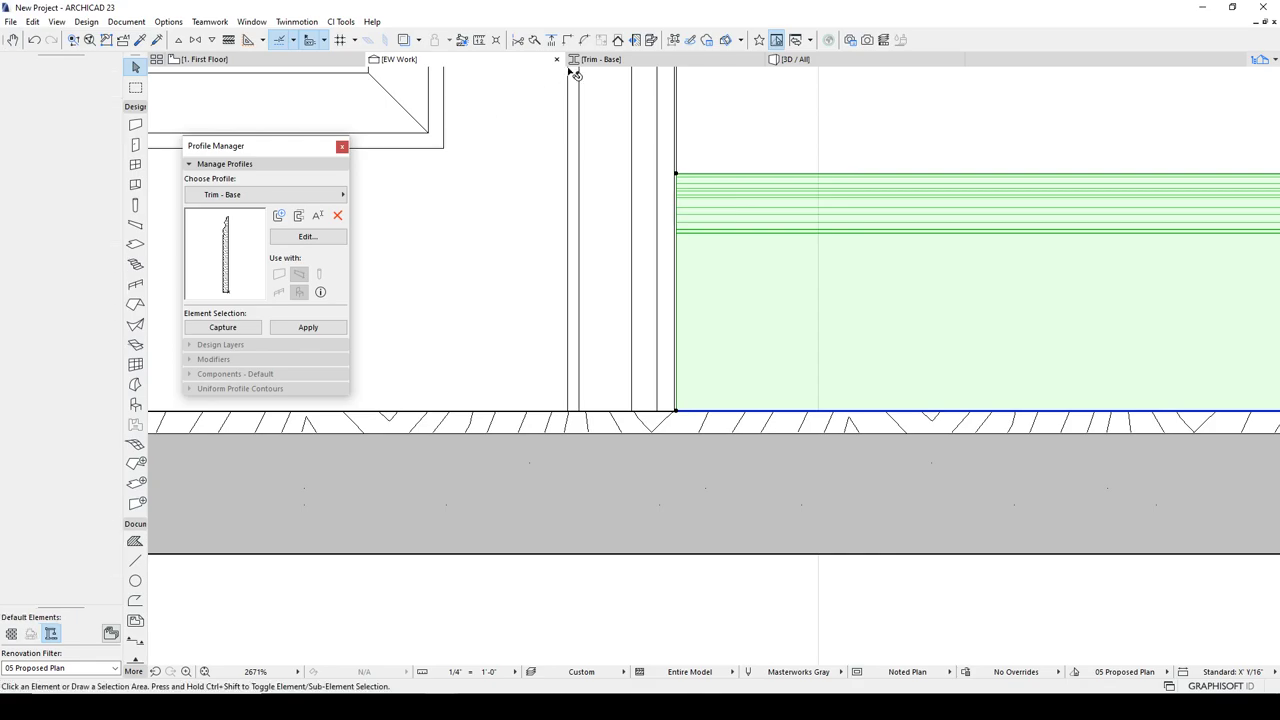
Check the base trim on both sides of the double doors in the 3D view, moving the Profile Manager aside
{"action": "left_click", "coordinate": [795, 59]}
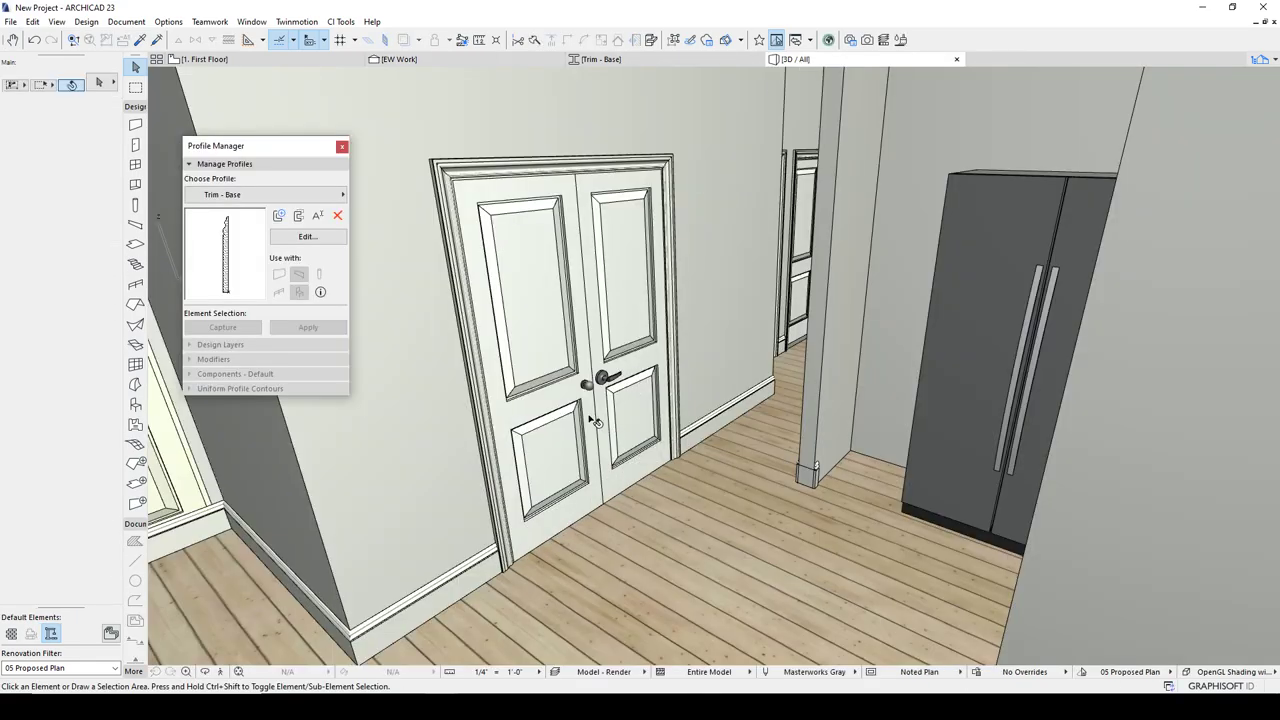
{"action": "left_click_drag", "start_coordinate": [297, 157], "coordinate": [200, 218]}
{"action": "middle_click_drag", "start_coordinate": [690, 408], "coordinate": [680, 255], "text": "shift"}
{"action": "middle_click_drag", "start_coordinate": [616, 212], "coordinate": [546, 234]}
{"action": "scroll", "coordinate": [578, 172], "scroll_direction": "up", "scroll_amount": 5}
{"action": "scroll", "coordinate": [572, 190], "scroll_direction": "down", "scroll_amount": 5}
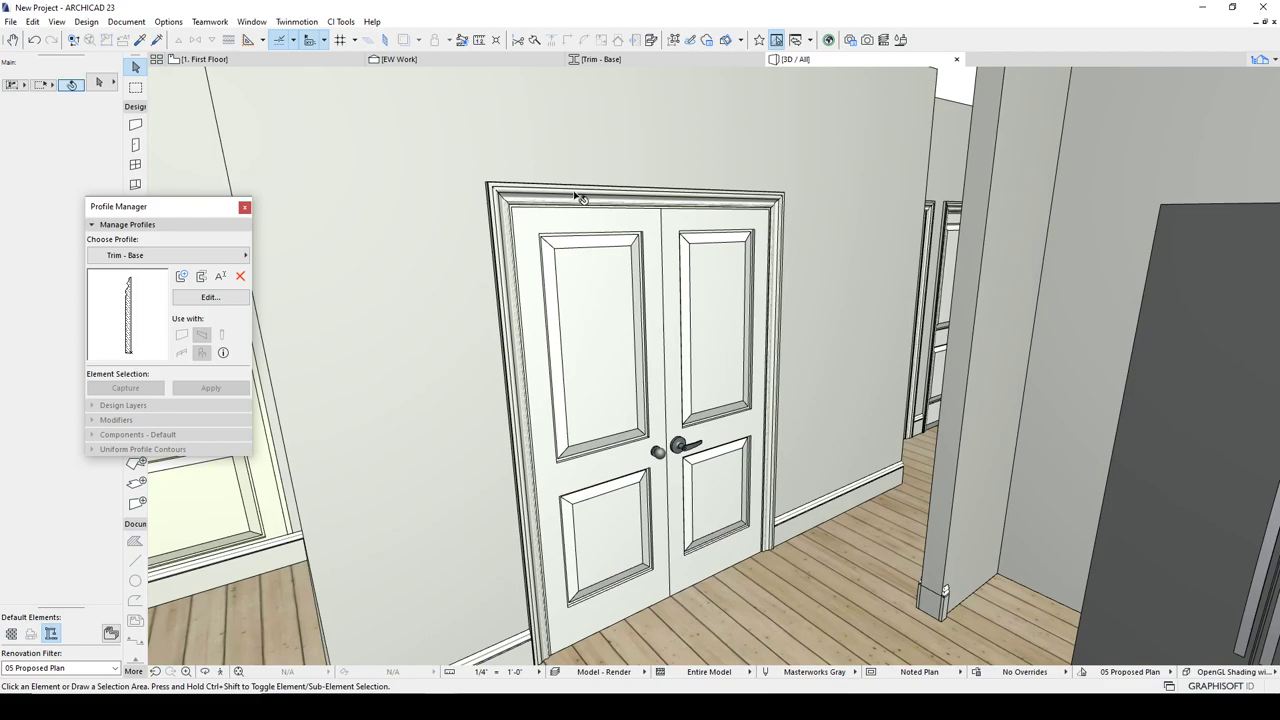
Create a new complex profile named Trim - Door Header
{"action": "left_click", "coordinate": [578, 196]}
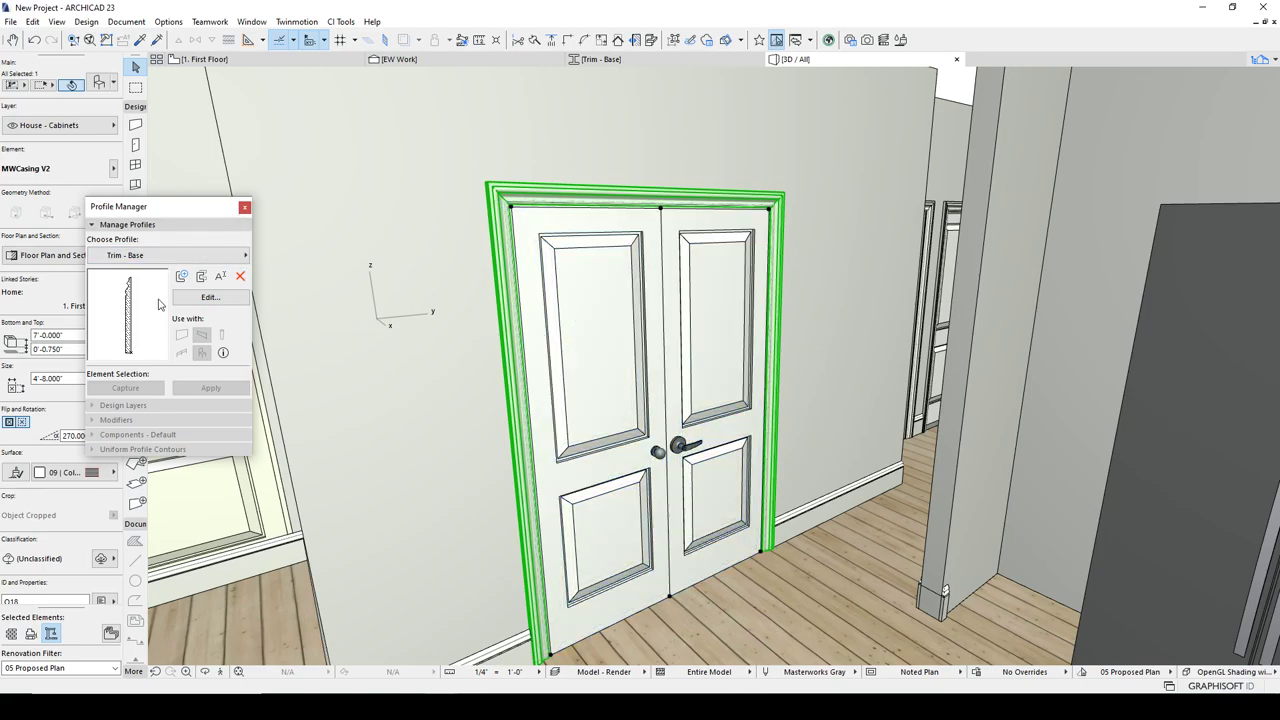
{"action": "key", "text": "Escape"}
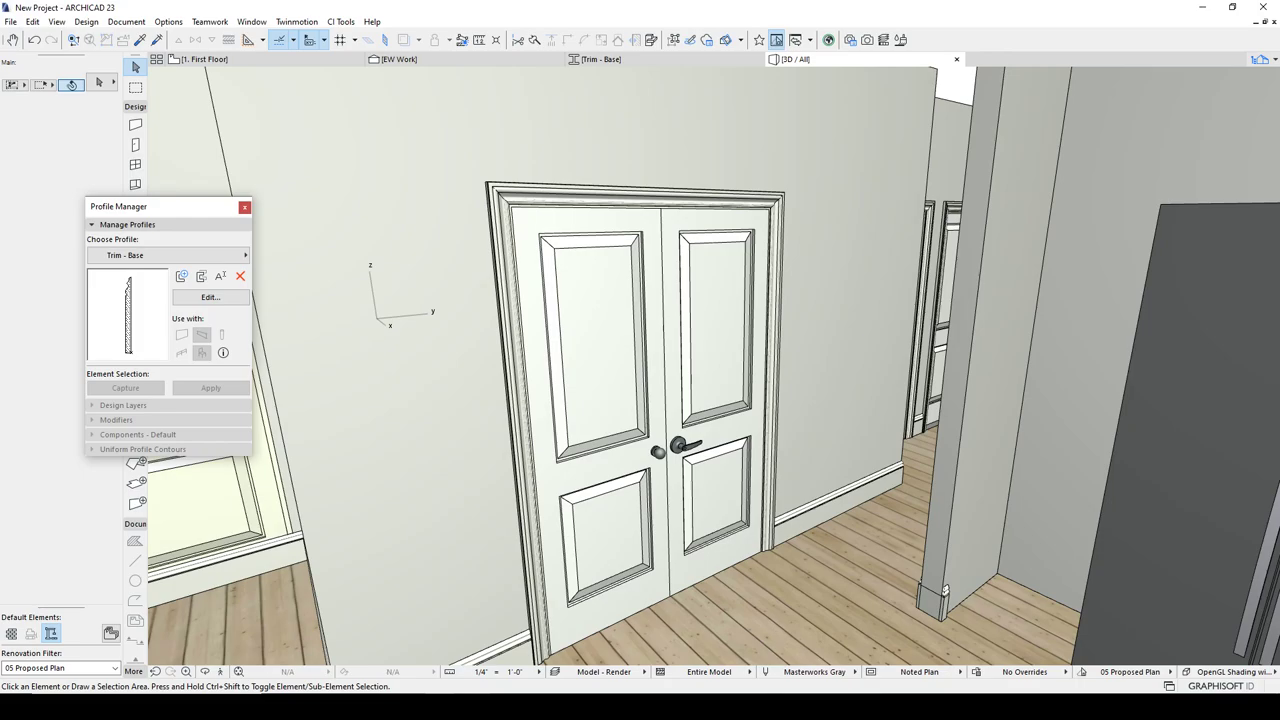
{"action": "left_click", "coordinate": [181, 276]}
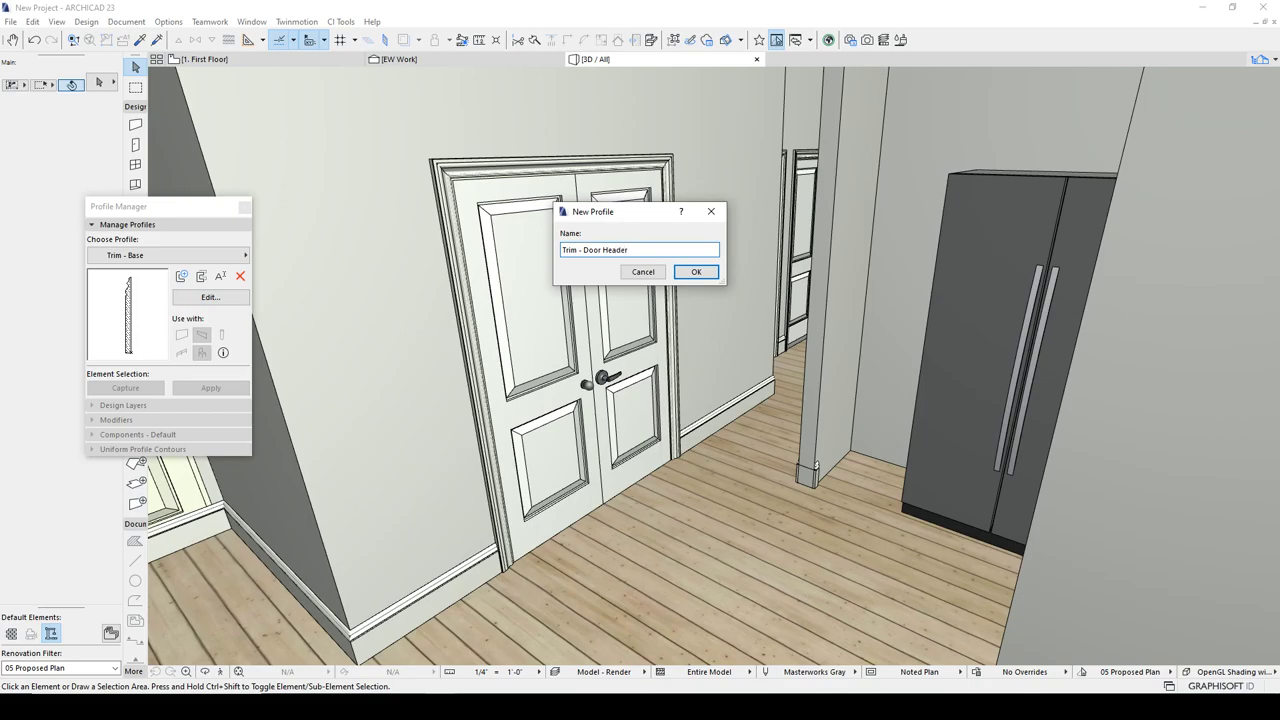
{"action": "left_click", "coordinate": [694, 271]}
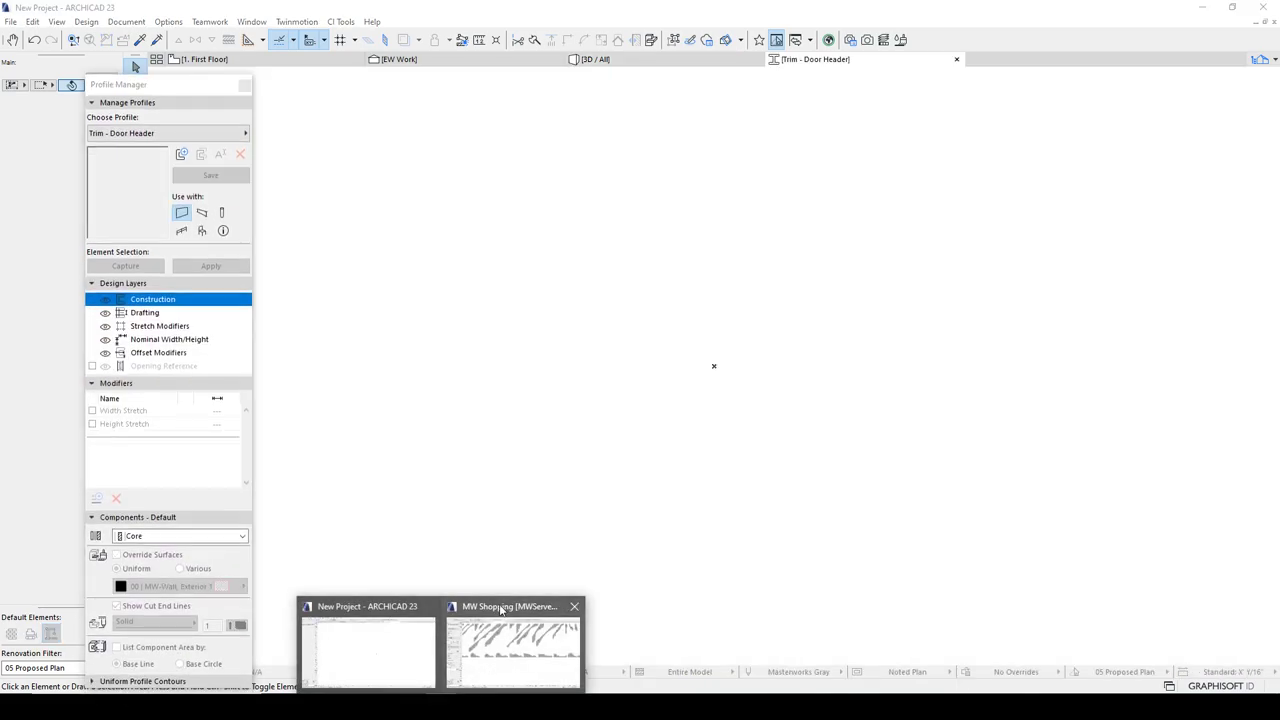
In the MW Shopping project, copy crown trim shape 455 from the EL & EL Trims drawing
{"action": "left_click", "coordinate": [502, 607]}
{"action": "scroll", "coordinate": [571, 565], "scroll_direction": "down", "scroll_amount": 3}
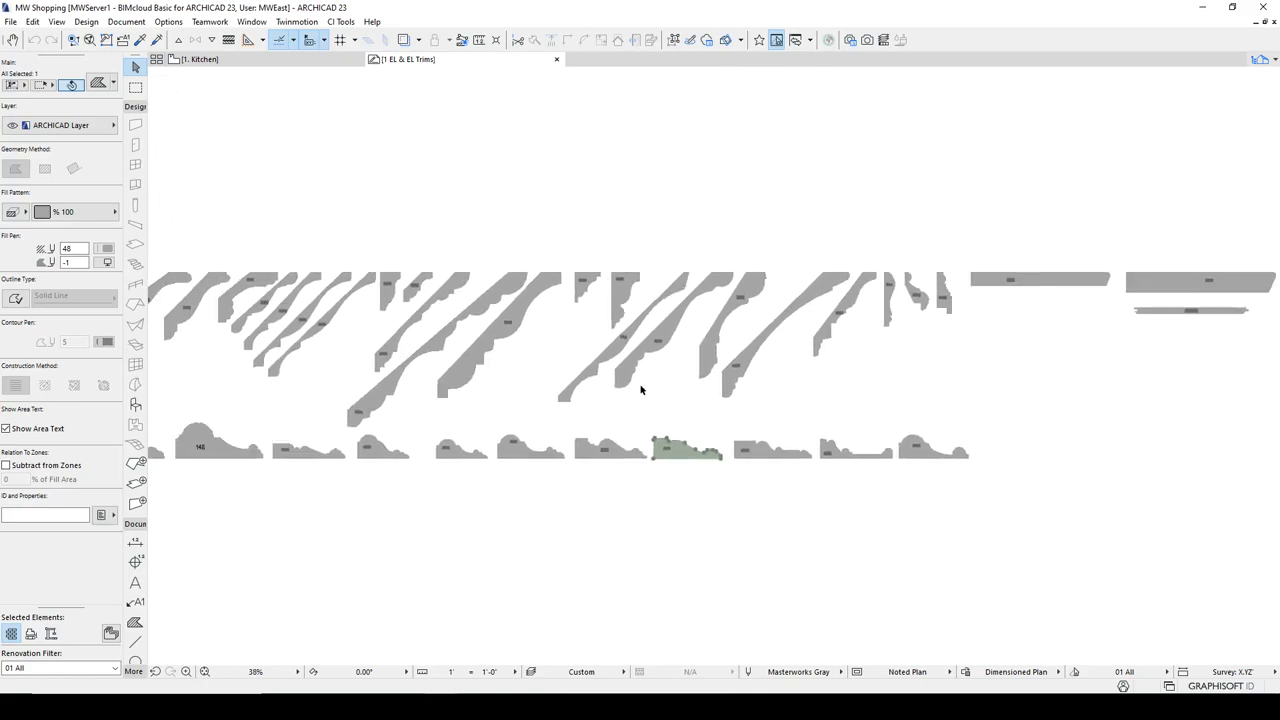
{"action": "scroll", "coordinate": [636, 327], "scroll_direction": "up", "scroll_amount": 2}
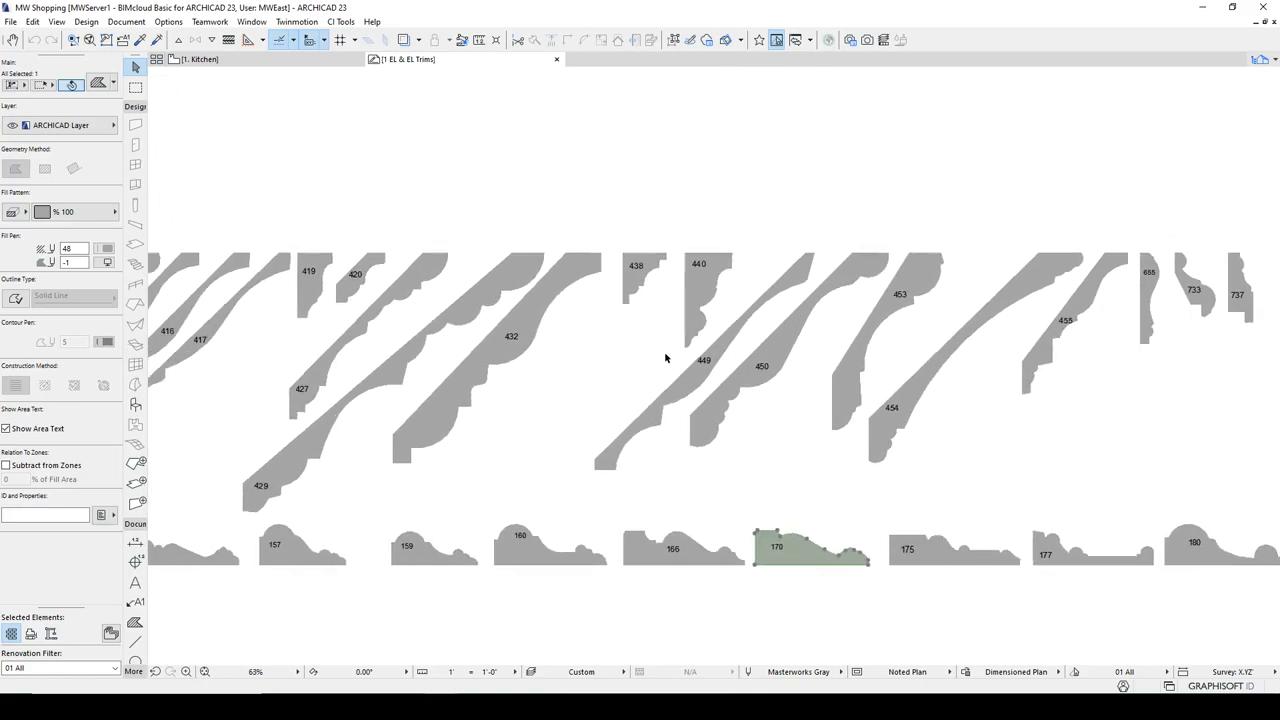
{"action": "scroll", "coordinate": [652, 361], "scroll_direction": "down", "scroll_amount": 1}
{"action": "scroll", "coordinate": [795, 383], "scroll_direction": "up", "scroll_amount": 1}
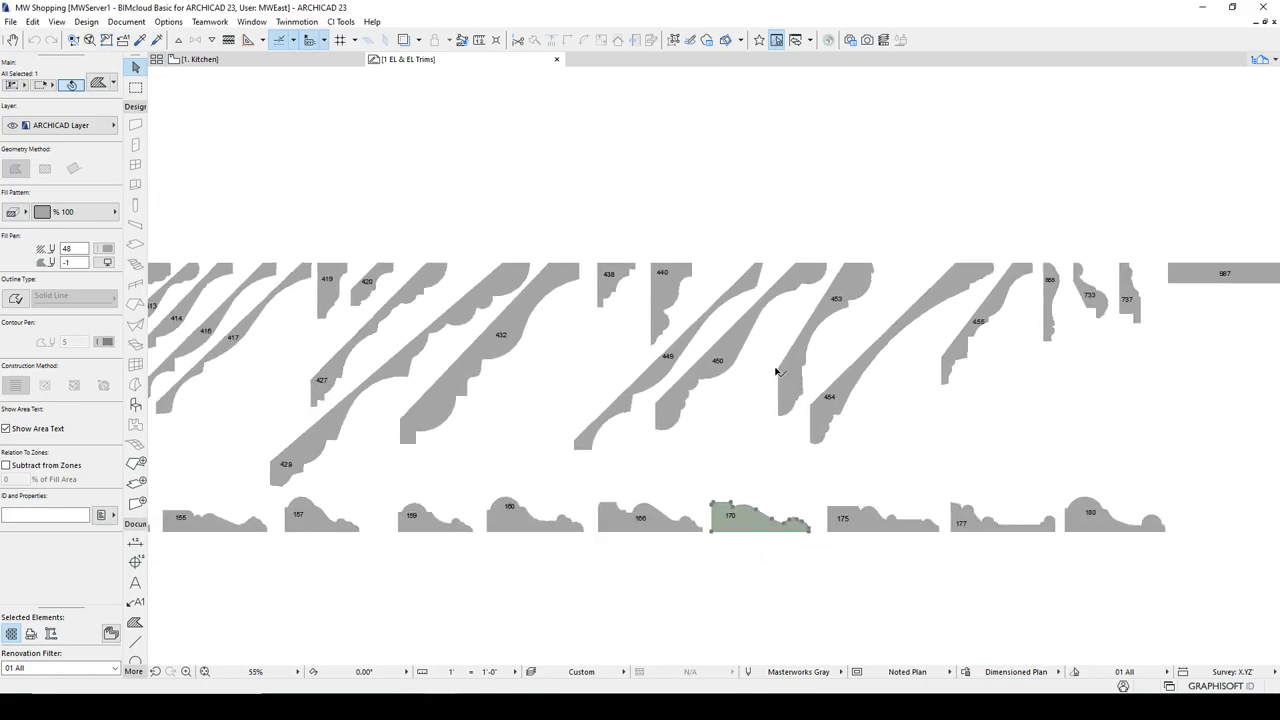
{"action": "left_click", "coordinate": [962, 355]}
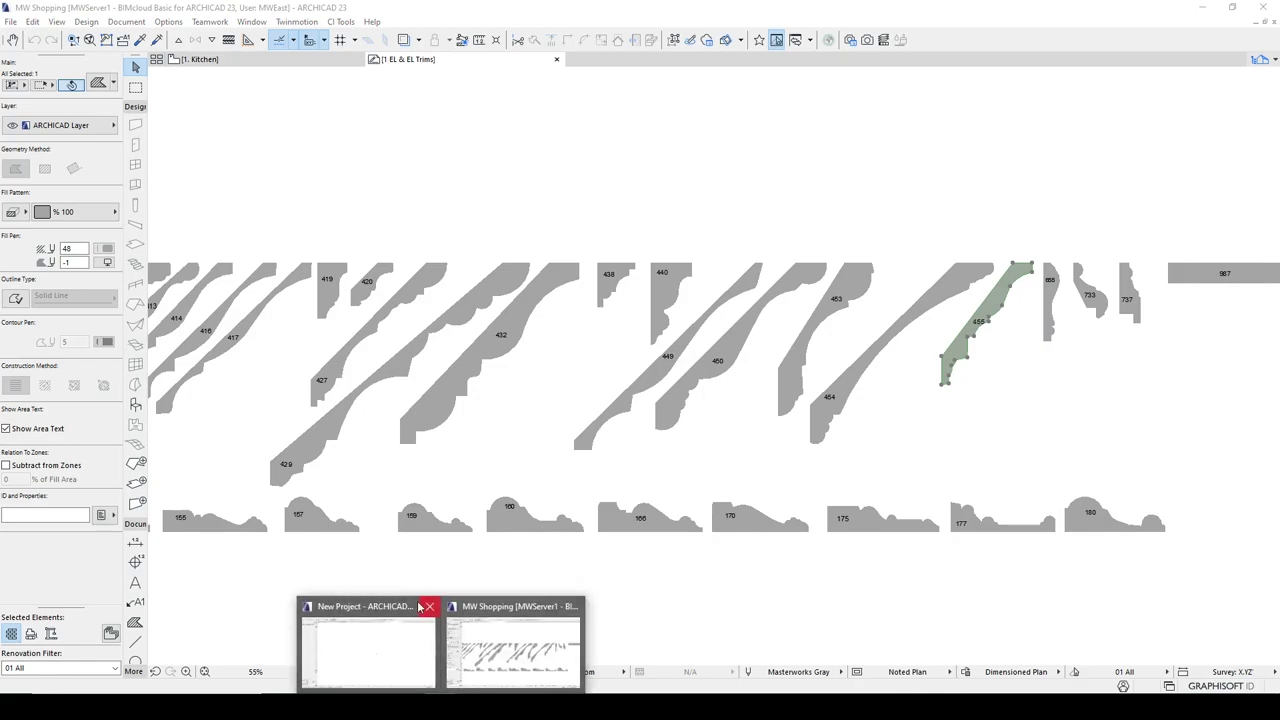
Paste the crown shape at the center of New Project's Trim - Door Header profile view and mirror it about a vertical axis
{"action": "left_click", "coordinate": [365, 645]}
{"action": "key", "text": "ctrl+v"}
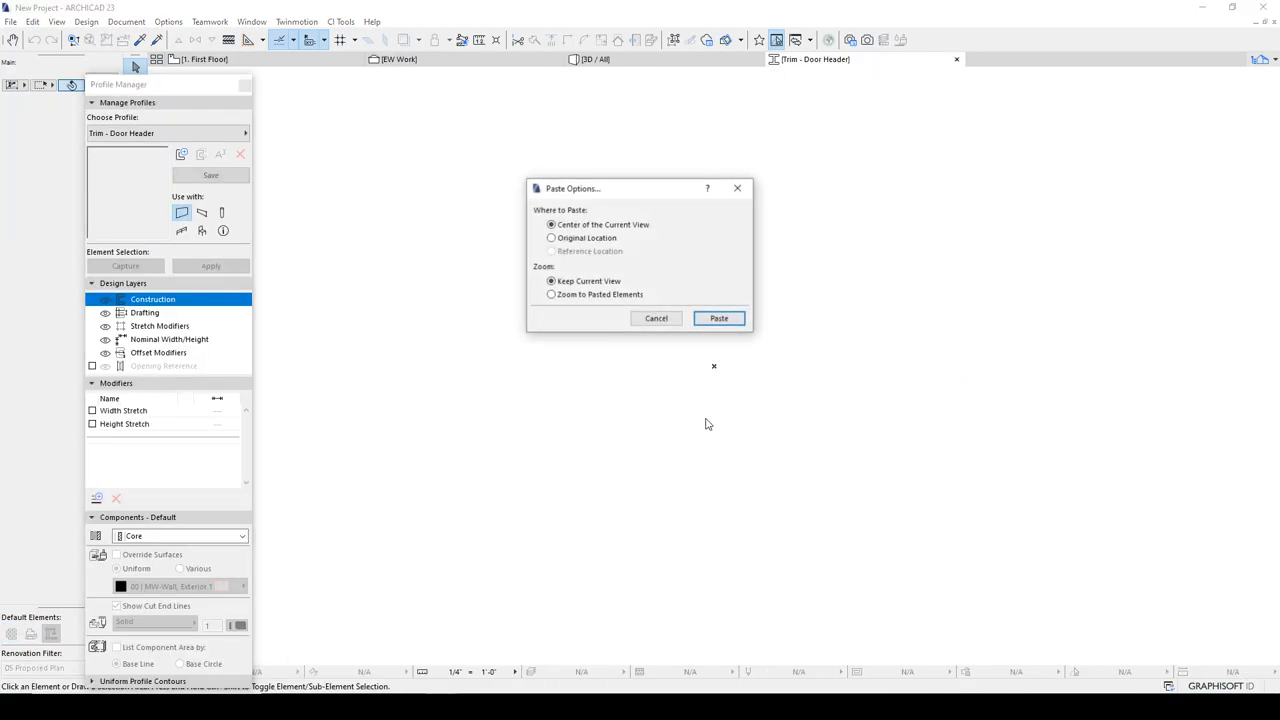
{"action": "left_click", "coordinate": [718, 318]}
{"action": "scroll", "coordinate": [739, 375], "scroll_direction": "up", "scroll_amount": 3}
{"action": "left_click", "coordinate": [690, 328]}
{"action": "key", "text": "ctrl+m"}
{"action": "left_click", "coordinate": [688, 394]}
{"action": "left_click", "coordinate": [688, 290]}
Move the crown shape so the lower end of its straight back edge sits on the profile origin
{"action": "key", "text": "ctrl+d"}
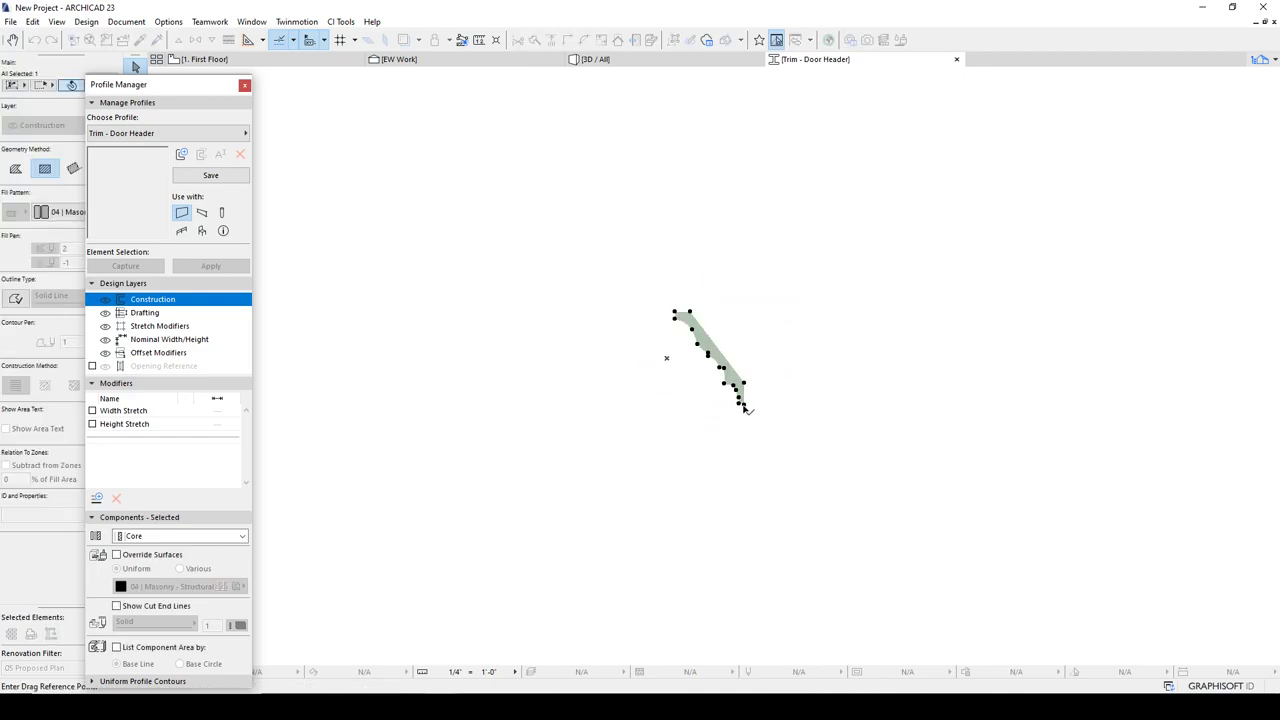
{"action": "scroll", "coordinate": [743, 408], "scroll_direction": "up", "scroll_amount": 3}
{"action": "left_click", "coordinate": [743, 408]}
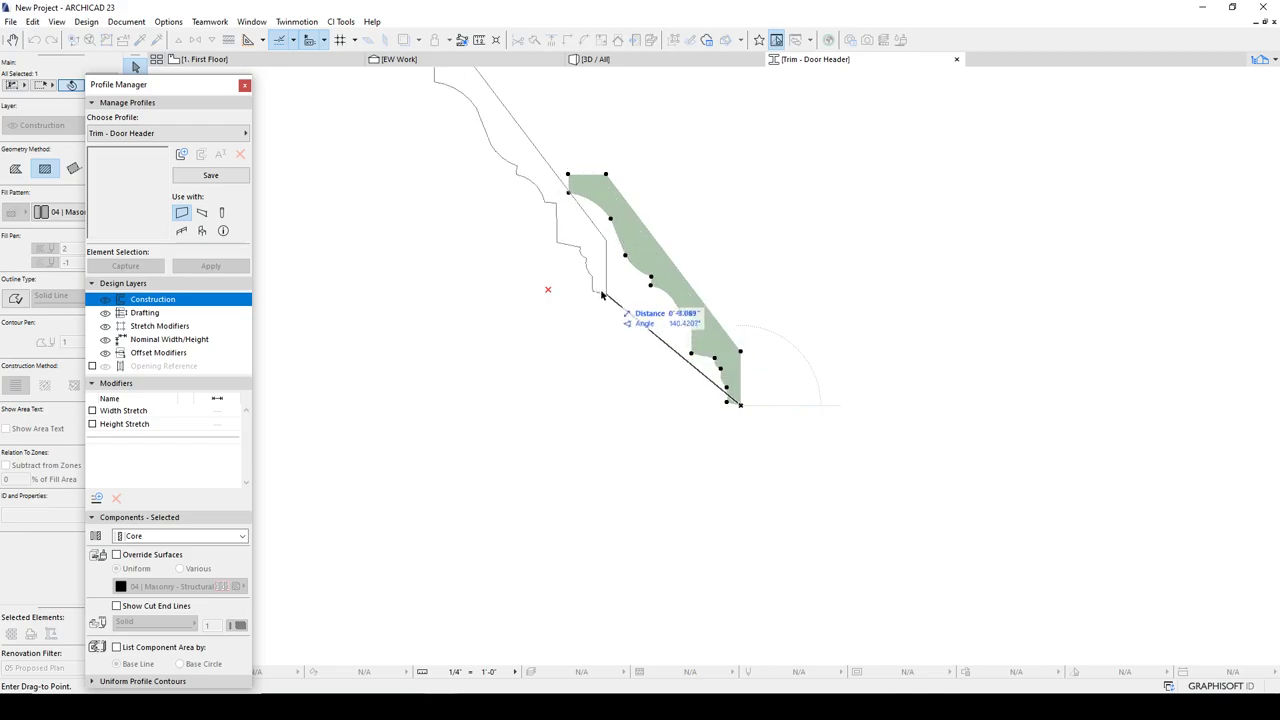
{"action": "left_click", "coordinate": [549, 286]}
{"action": "scroll", "coordinate": [603, 328], "scroll_direction": "down", "scroll_amount": 2}
{"action": "scroll", "coordinate": [603, 328], "scroll_direction": "down", "scroll_amount": 1}
{"action": "middle_click_drag", "start_coordinate": [603, 328], "coordinate": [608, 389]}
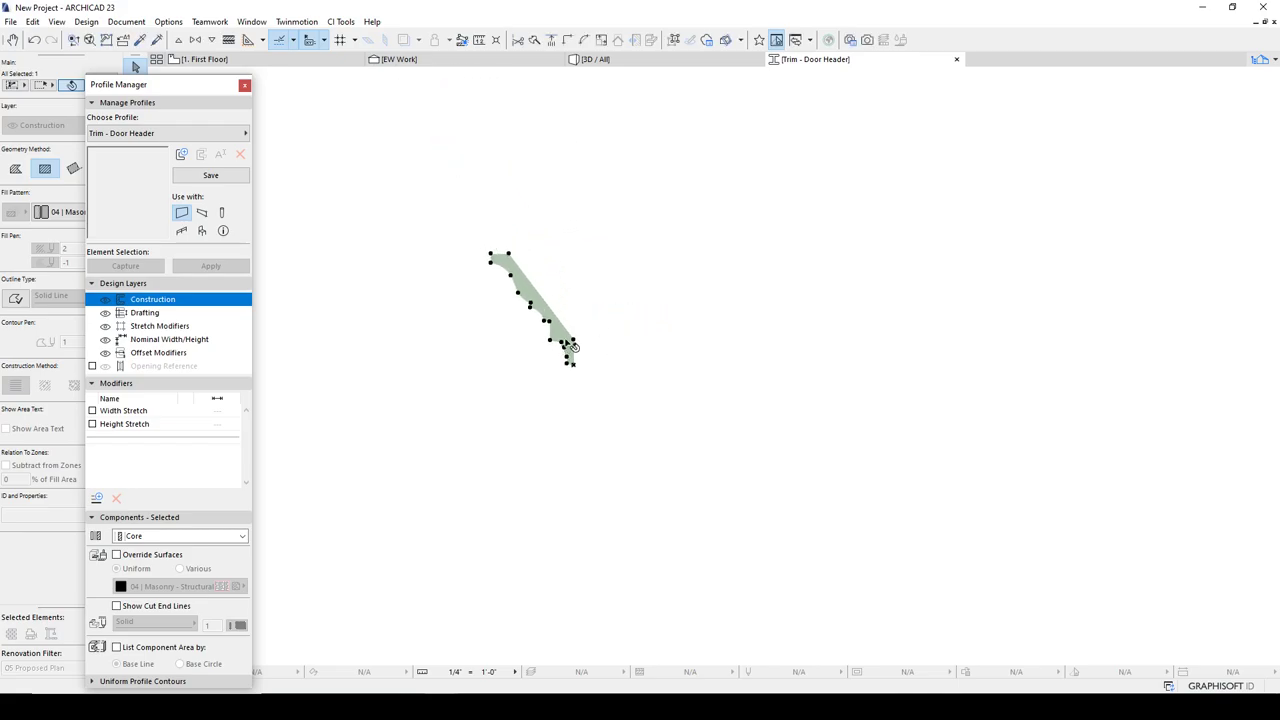
{"action": "key", "text": "Escape"}
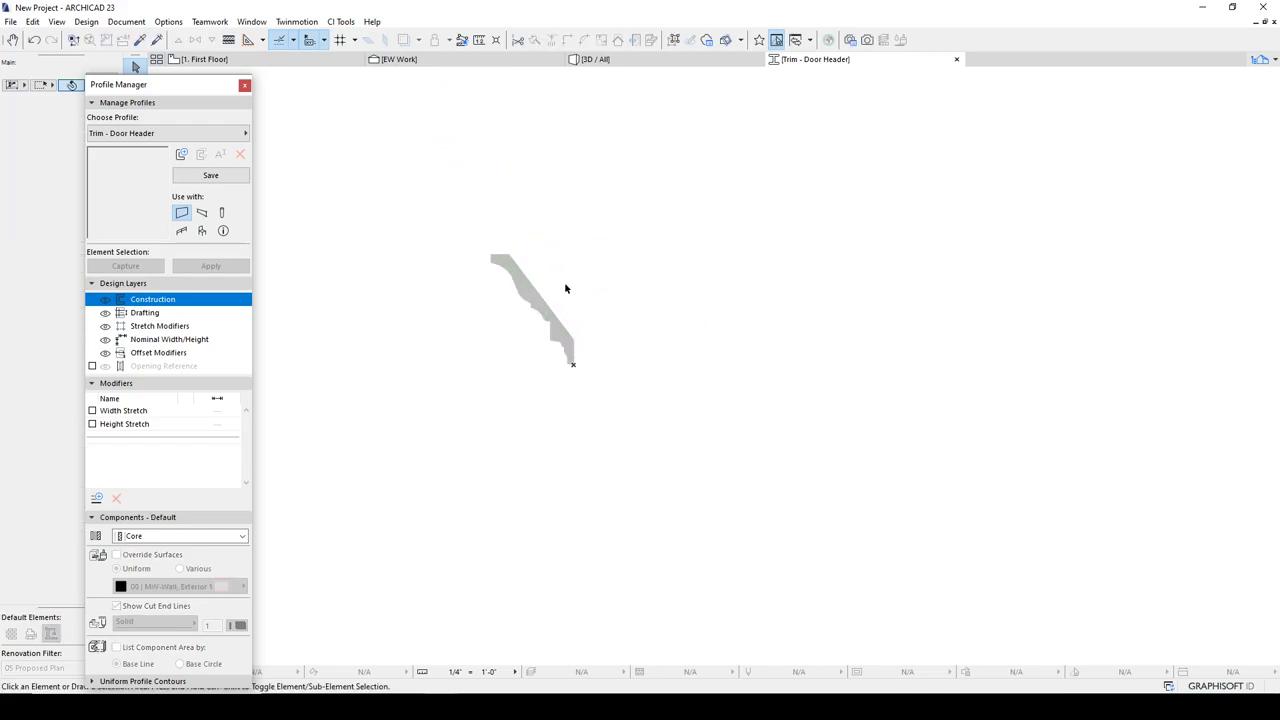
Draw a thin rectangular cap on top of the crown, starting at its upper front corner and extending past its back edge
{"action": "left_click", "coordinate": [503, 265]}
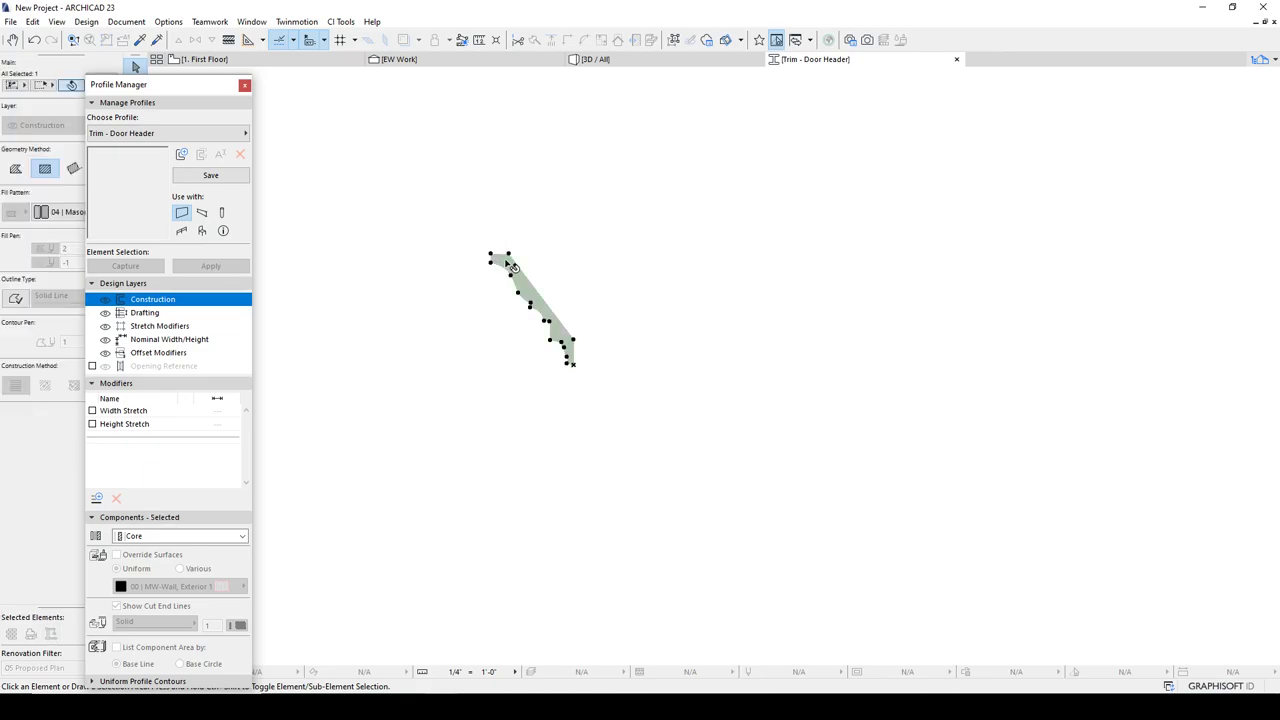
{"action": "scroll", "coordinate": [505, 262], "scroll_direction": "up", "scroll_amount": 3}
{"action": "key", "text": "Escape"}
{"action": "left_click", "coordinate": [465, 246], "text": "alt"}
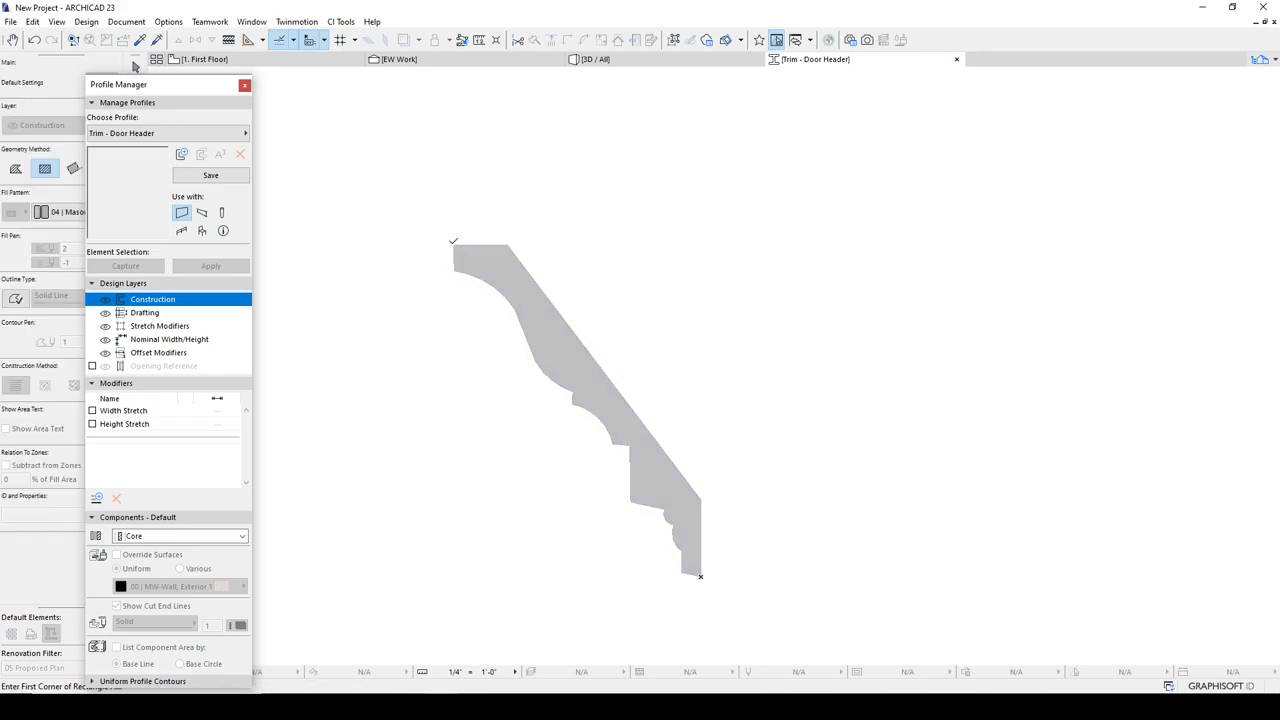
{"action": "left_click", "coordinate": [454, 243]}
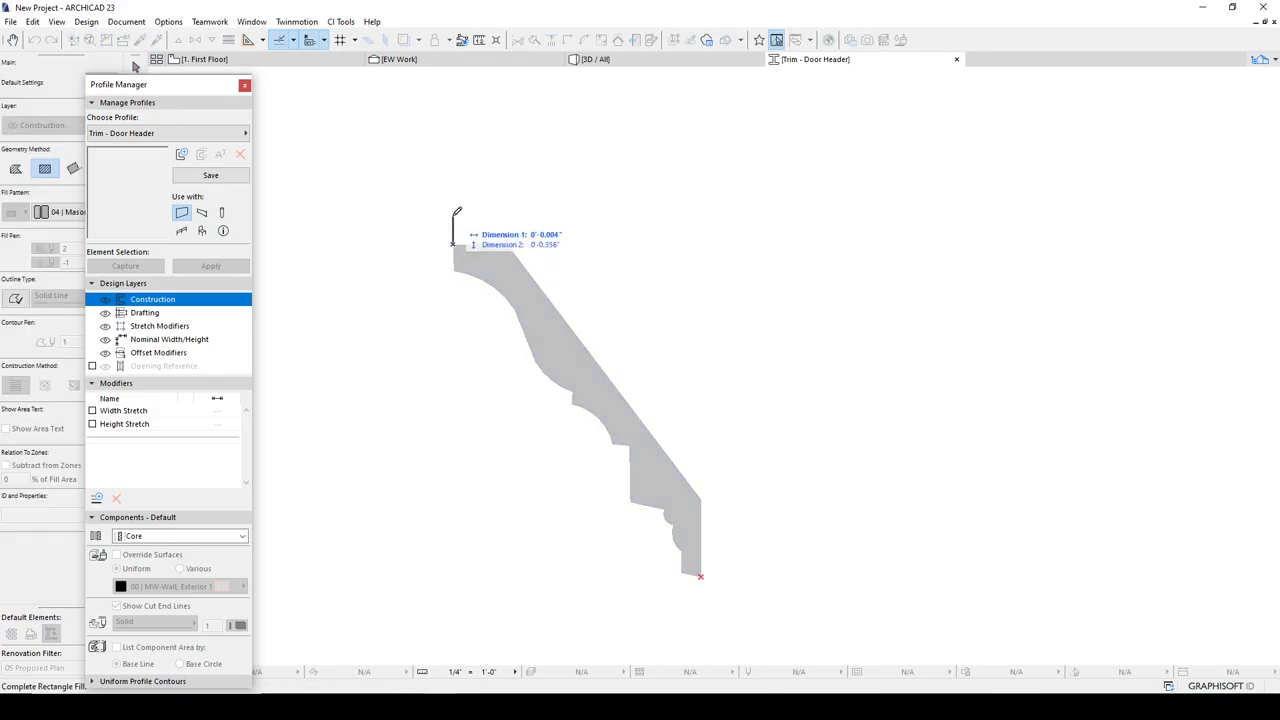
{"action": "left_click", "coordinate": [764, 218]}
Try to shift the rectangular cap 0.25" horizontally toward the crown's front
{"action": "left_click", "coordinate": [554, 224], "text": "shift"}
{"action": "left_click_drag", "start_coordinate": [552, 240], "coordinate": [545, 245]}
{"action": "type", "text": ".25"}
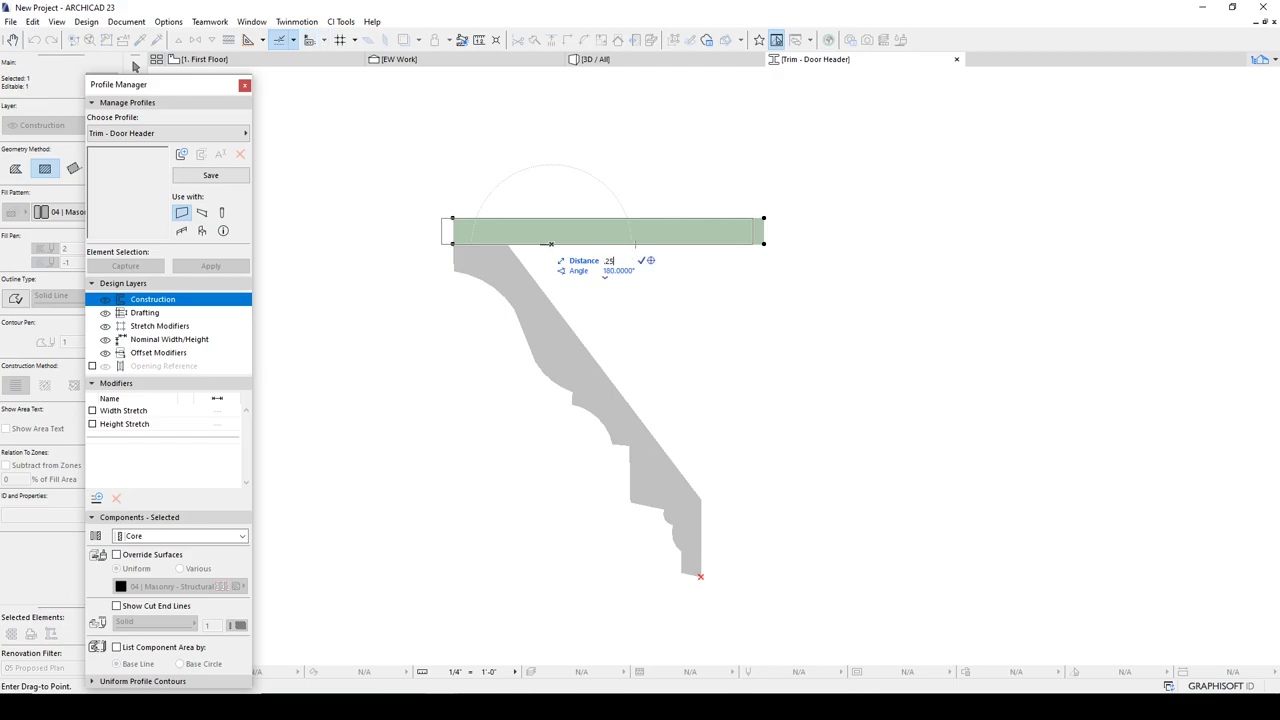
{"action": "key", "text": "Return"}
{"action": "key", "text": "ctrl+z"}
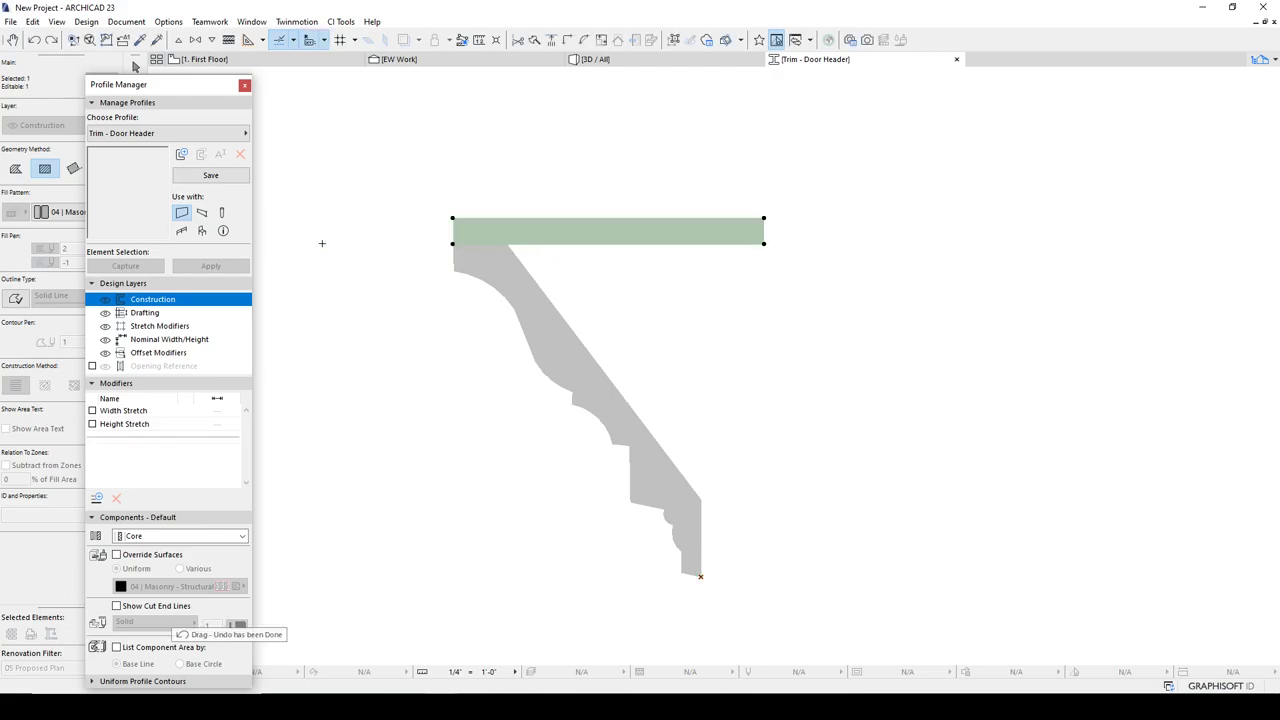
Move the rectangular cap horizontally so it overhangs the crown's front edge by 0.25"
{"action": "key", "text": "ctrl+d"}
{"action": "left_click", "coordinate": [581, 244]}
{"action": "type", "text": "."}
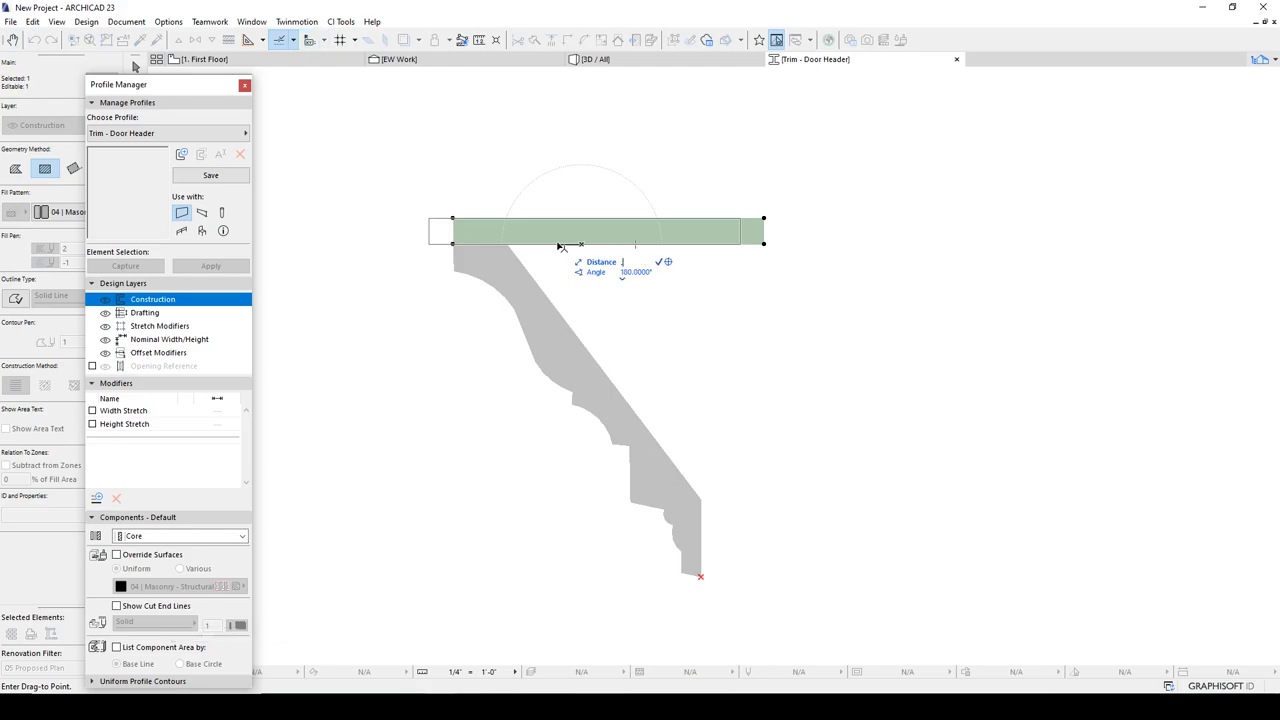
{"action": "type", "text": ".25"}
{"action": "key", "text": "Return"}
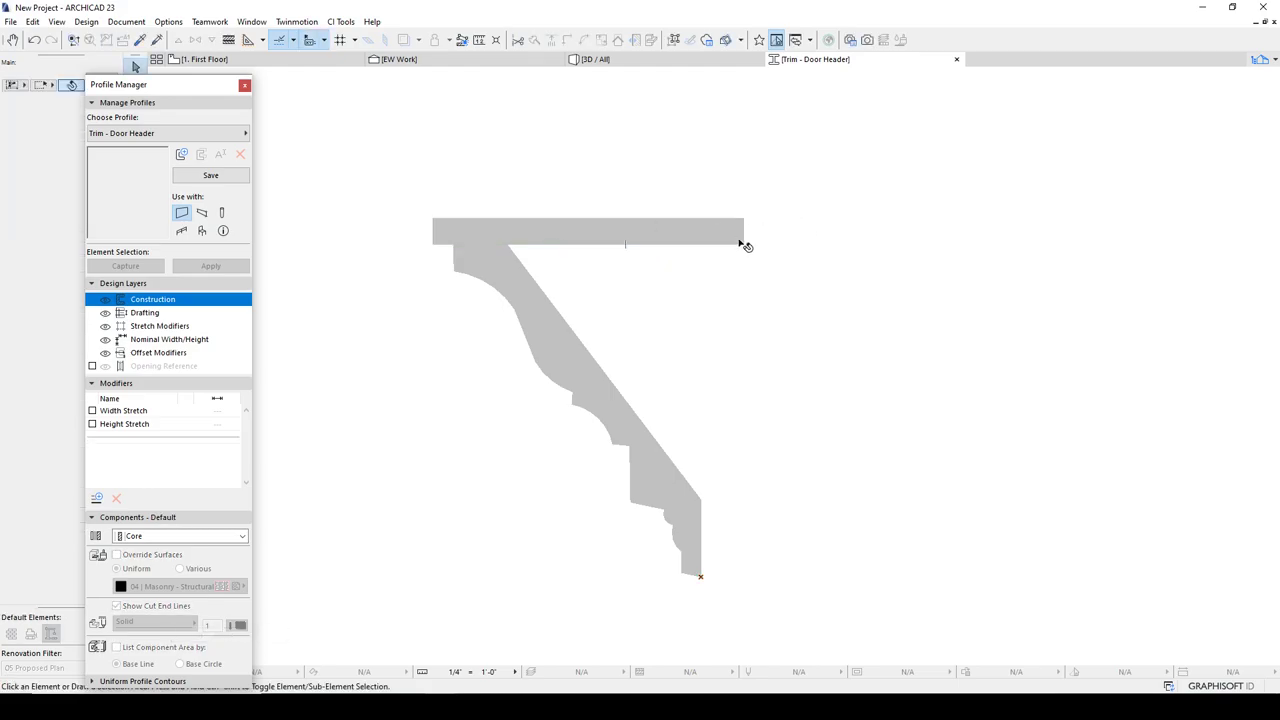
Split the cap along the vertical line through the profile origin and delete the piece behind the crown's back
{"action": "left_click", "coordinate": [700, 578]}
{"action": "left_click", "coordinate": [700, 171]}
{"action": "left_click", "coordinate": [817, 183]}
{"action": "left_click", "coordinate": [734, 223]}
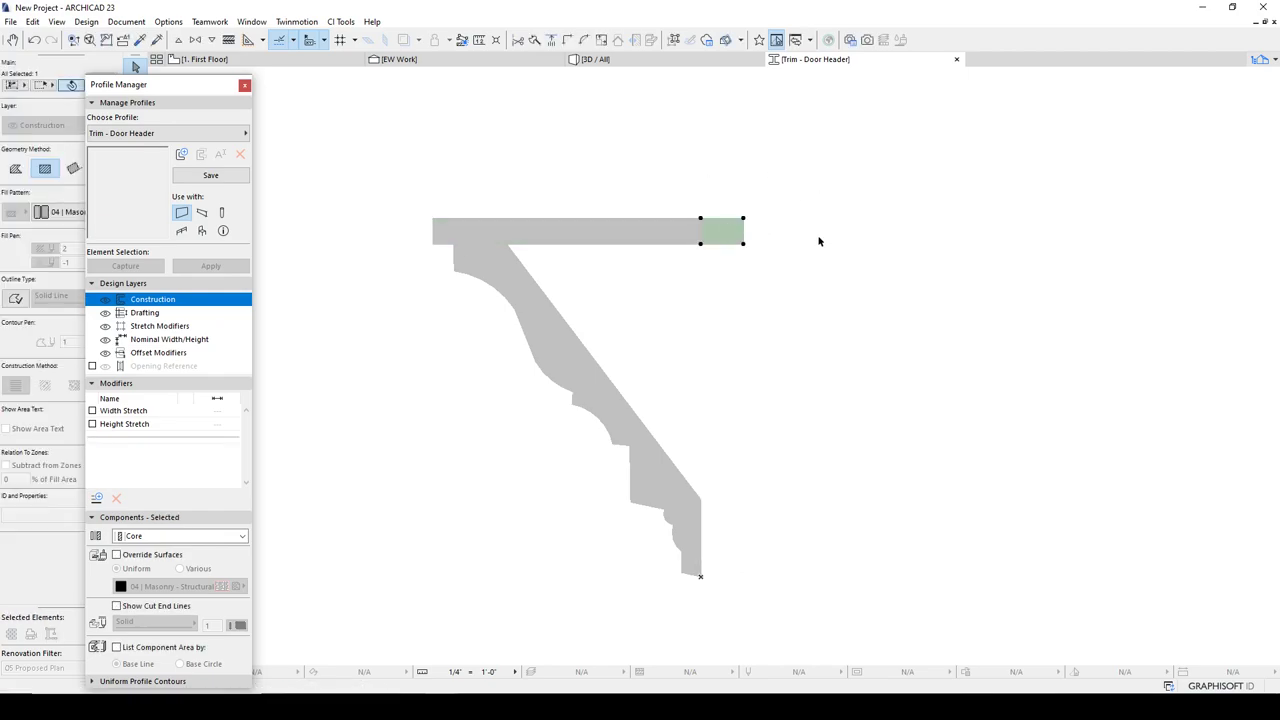
{"action": "key", "text": "Delete"}
Set both the cap and crown shapes to the Finish component type
{"action": "scroll", "coordinate": [733, 318], "scroll_direction": "down", "scroll_amount": 3}
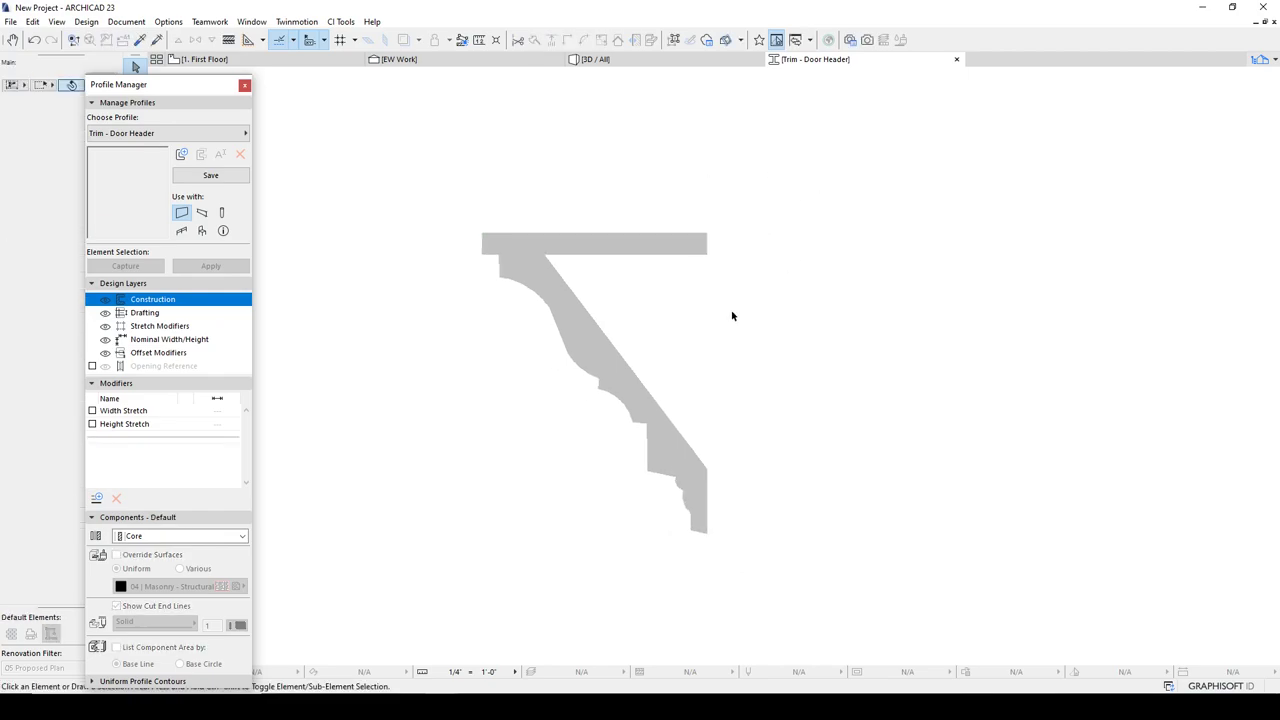
{"action": "left_click_drag", "start_coordinate": [603, 314], "coordinate": [536, 229]}
{"action": "left_click", "coordinate": [163, 537]}
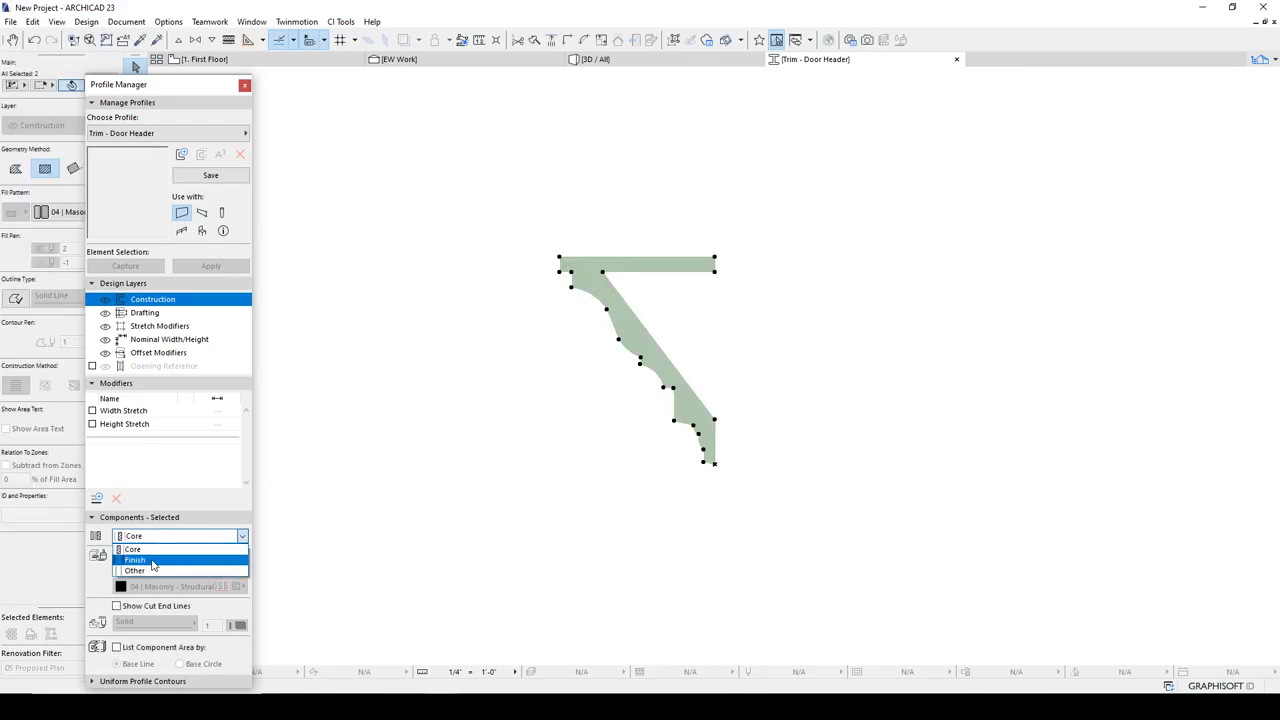
{"action": "left_click", "coordinate": [160, 549]}
Override both shapes' surfaces uniformly with 00 | MW-Trim, Interior 1 and save the profile
{"action": "left_click", "coordinate": [118, 555]}
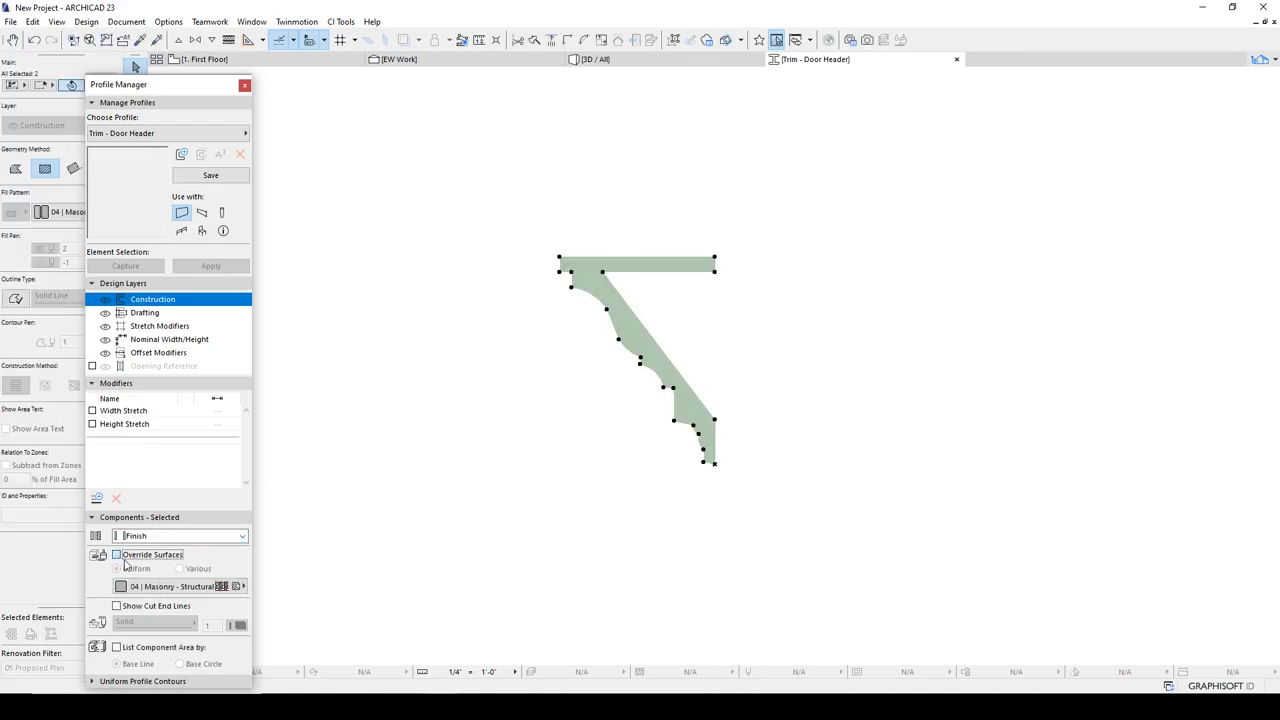
{"action": "left_click", "coordinate": [175, 586]}
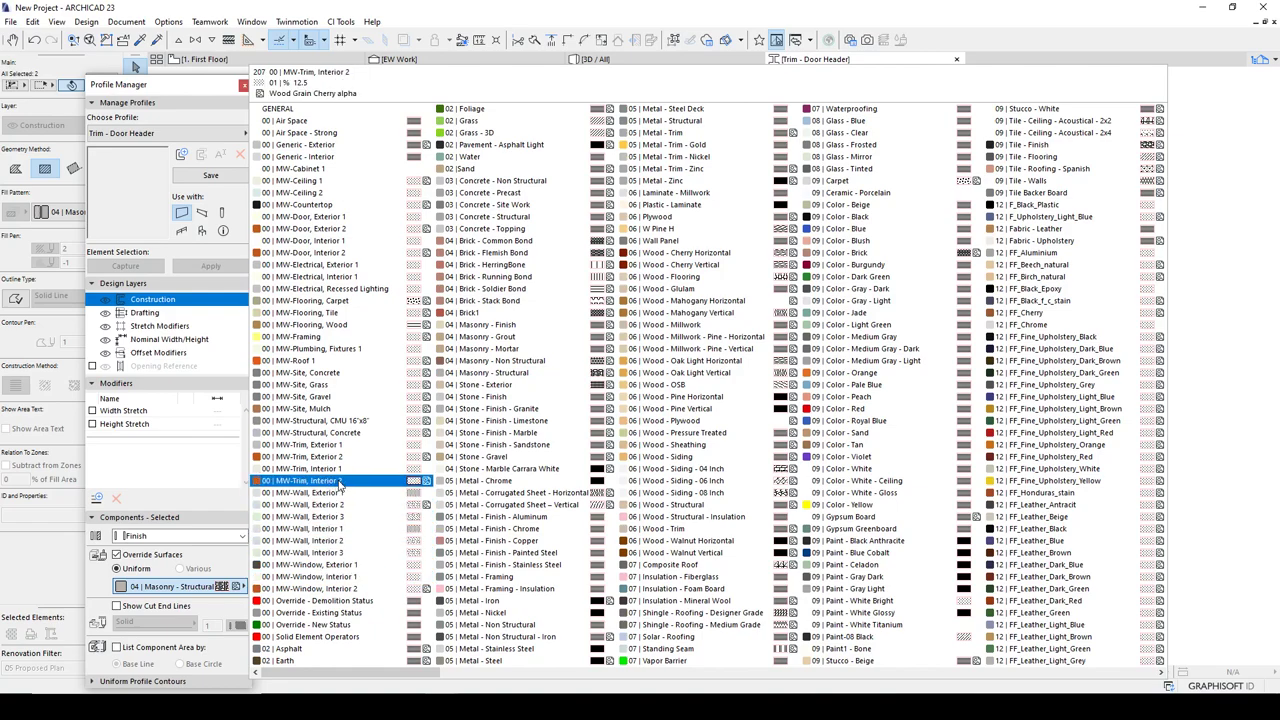
{"action": "left_click", "coordinate": [310, 468]}
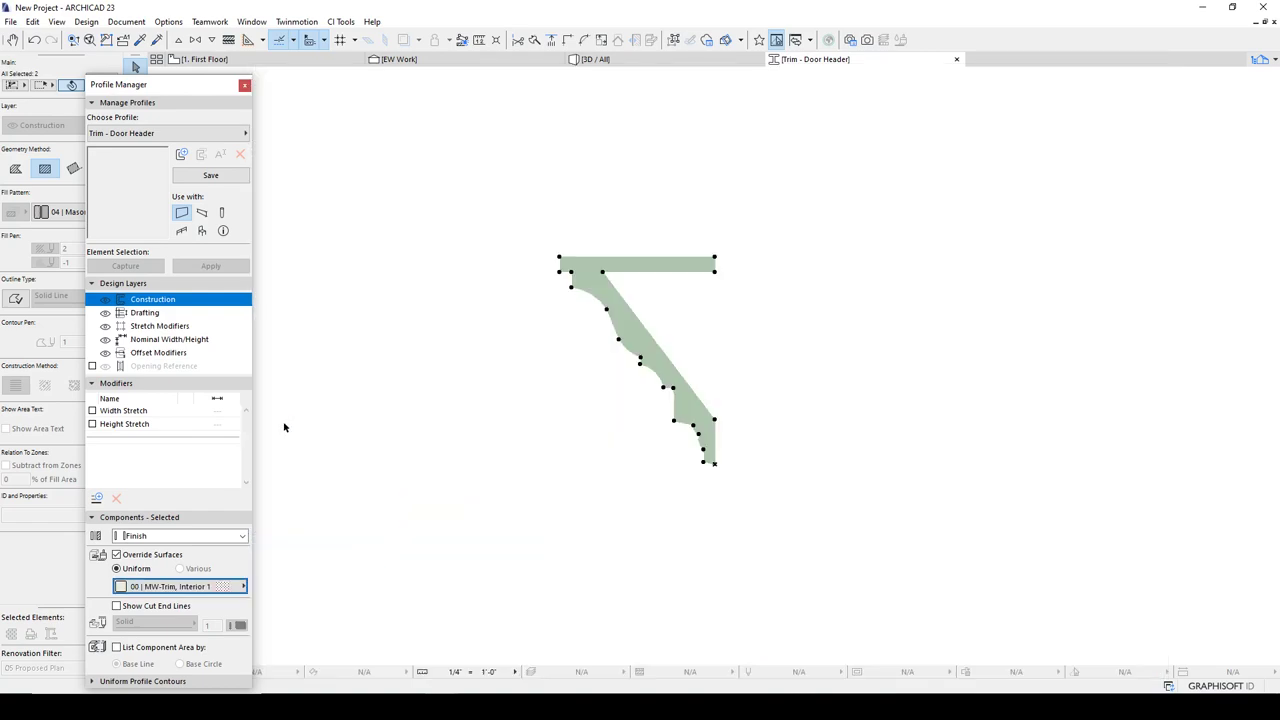
{"action": "left_click", "coordinate": [210, 176]}
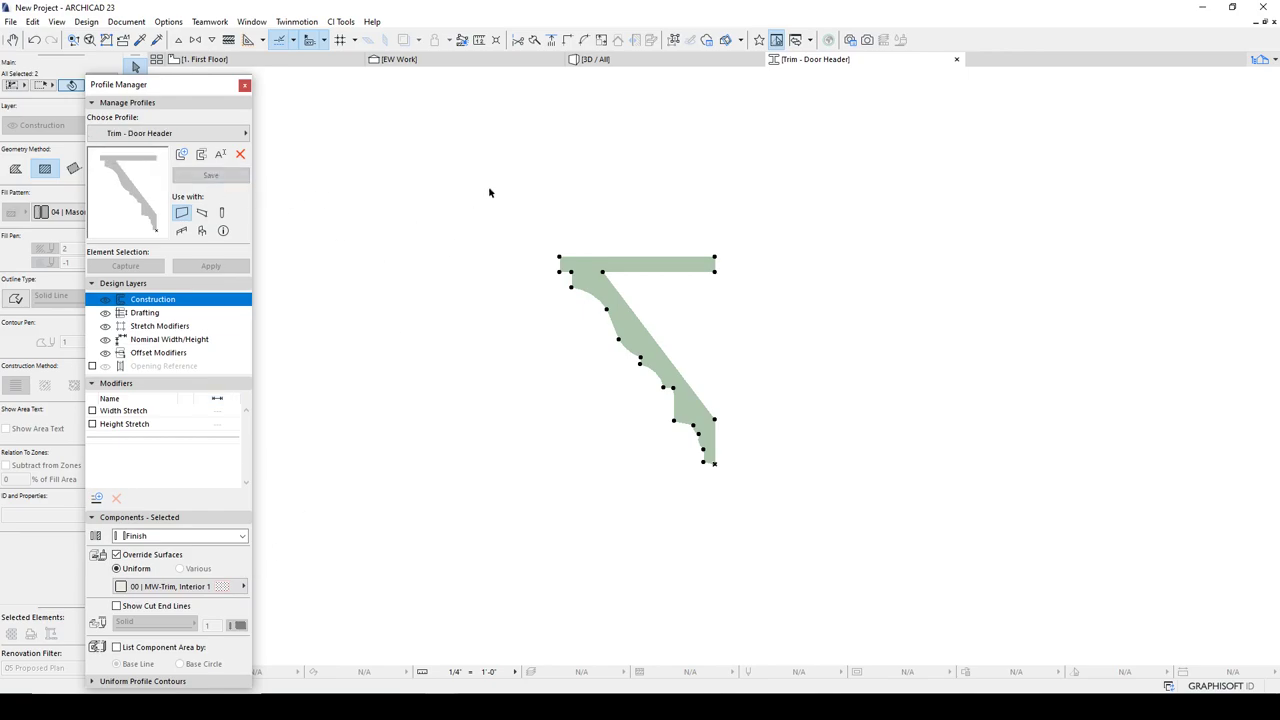
{"action": "key", "text": "Escape"}
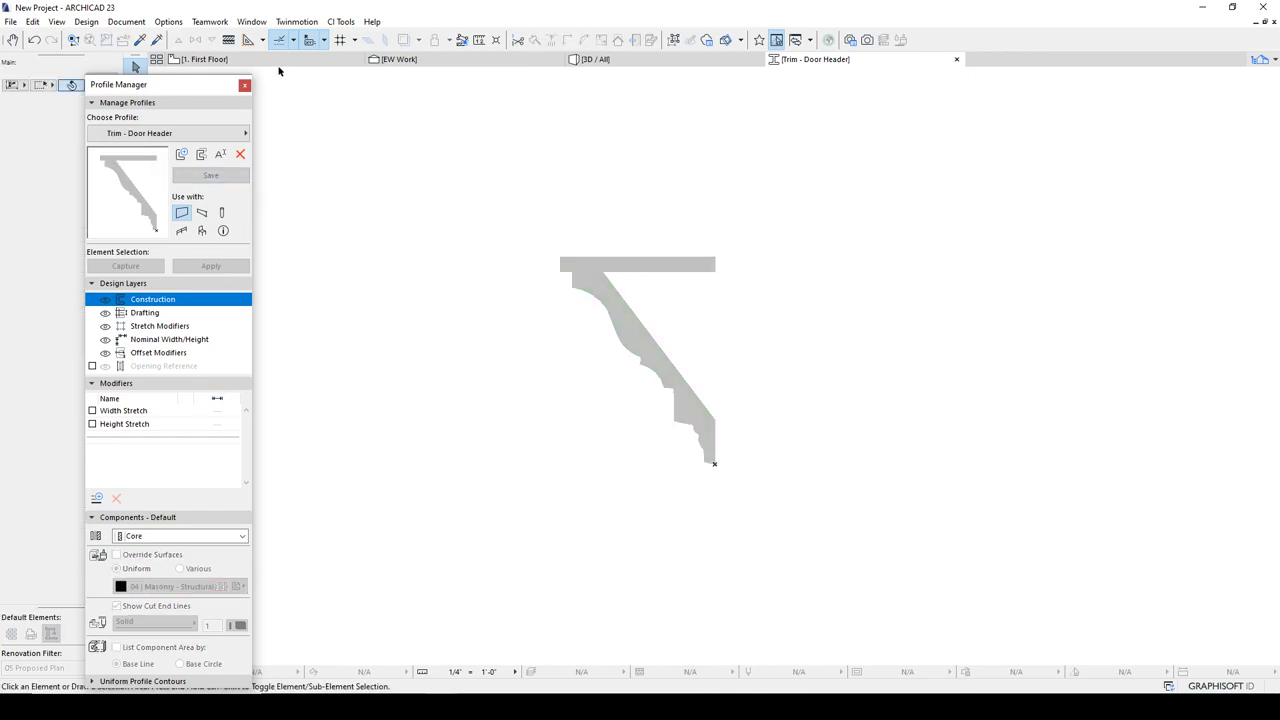
In the 3D view, open the double-door casing's object settings and change its frame trim type to Head
{"action": "mouse_move", "coordinate": [277, 66]}
{"action": "left_click", "coordinate": [598, 60]}
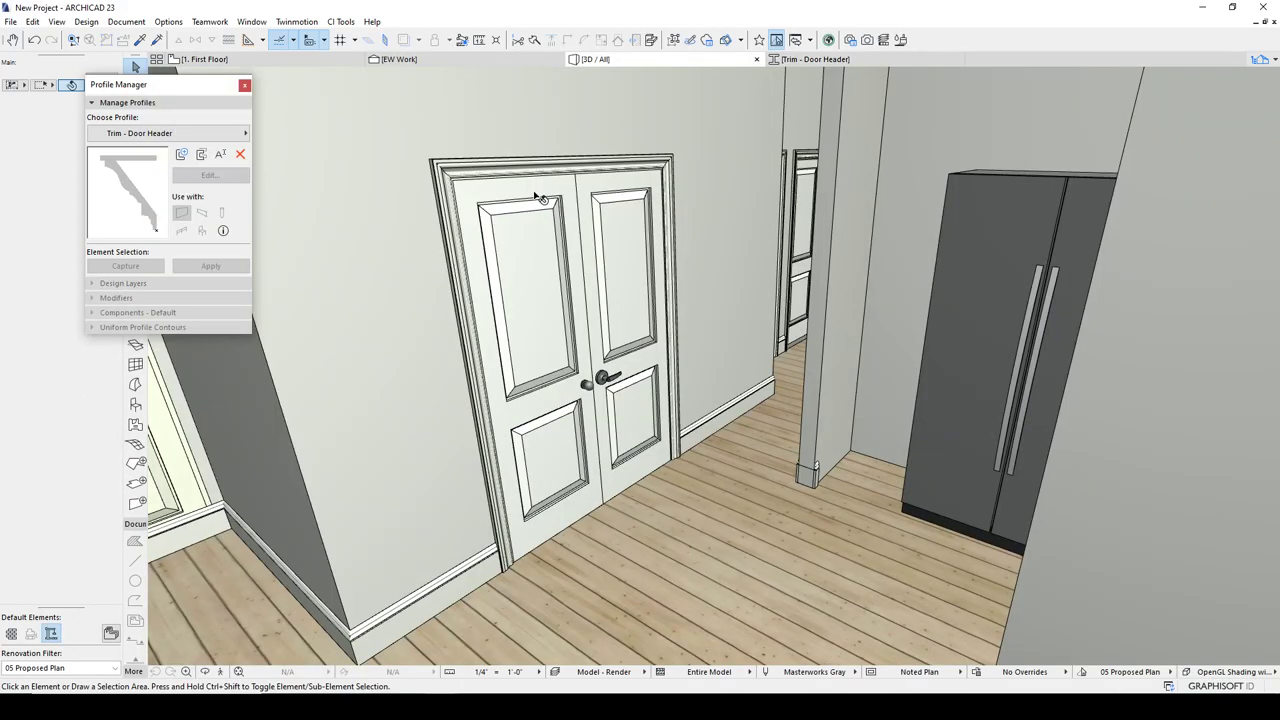
{"action": "left_click", "coordinate": [537, 197]}
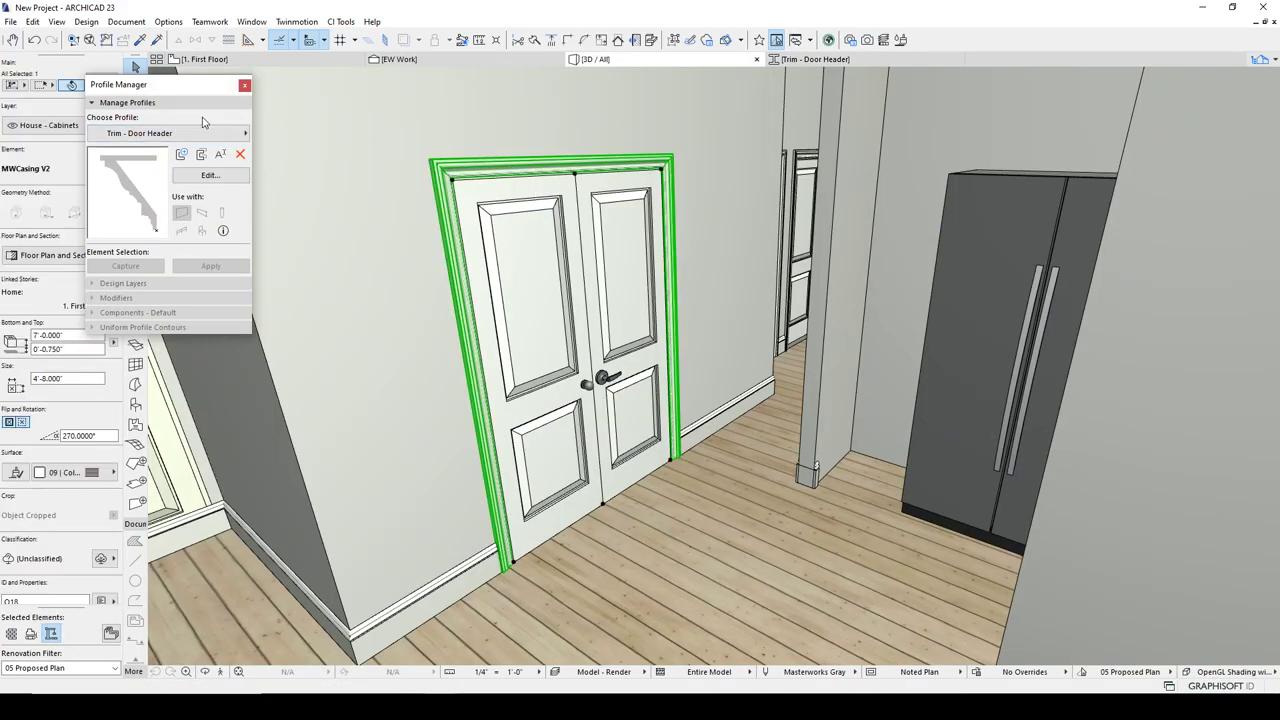
{"action": "left_click_drag", "start_coordinate": [206, 90], "coordinate": [206, 228]}
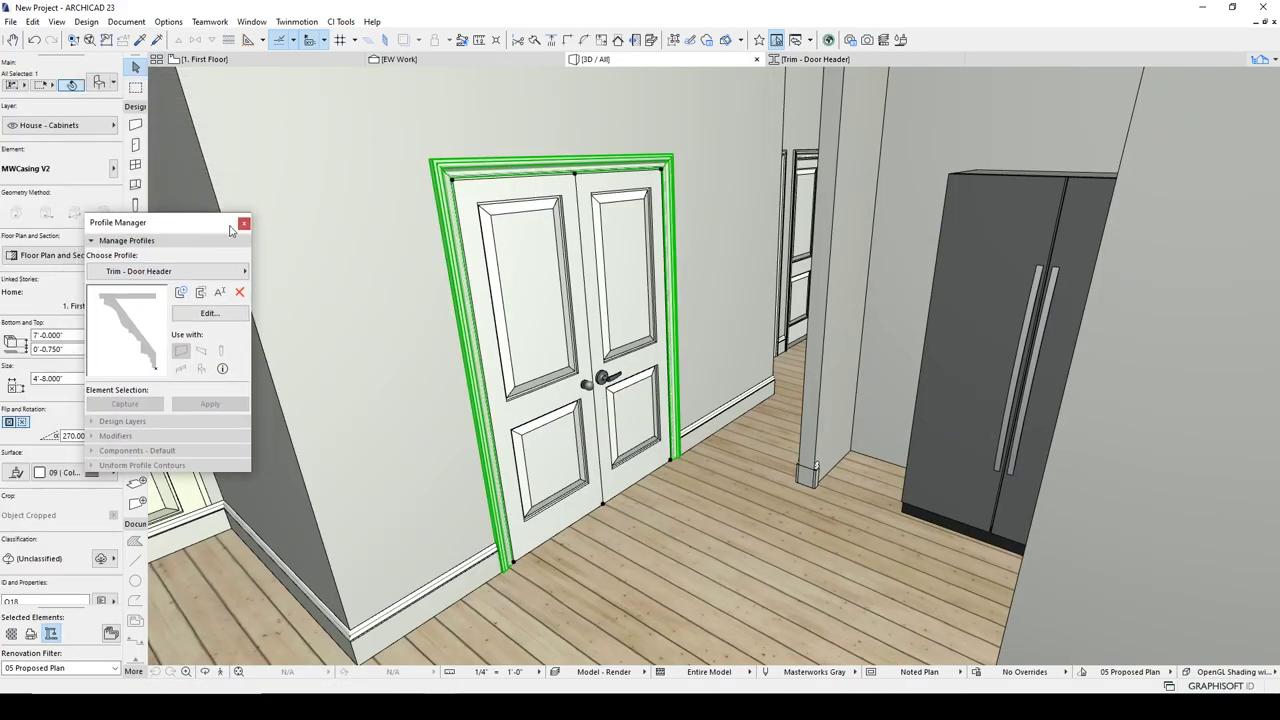
{"action": "double_click", "coordinate": [481, 260]}
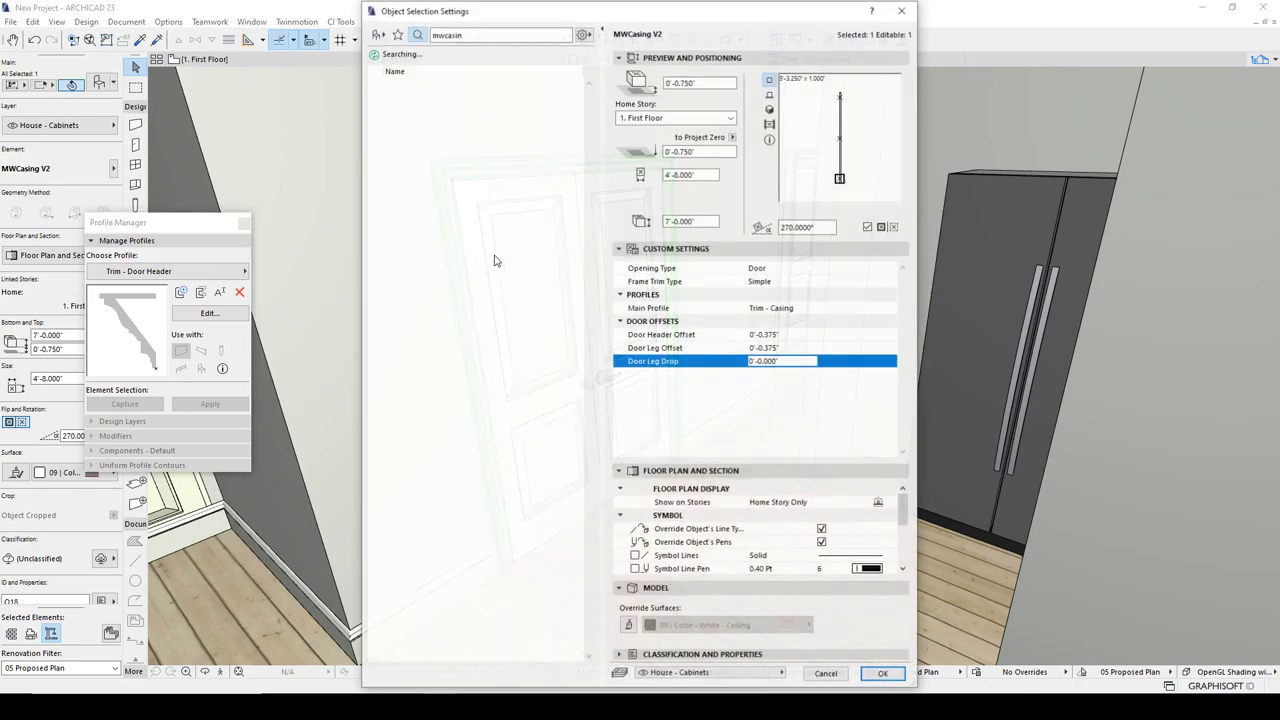
{"action": "left_click", "coordinate": [797, 285]}
{"action": "left_click", "coordinate": [890, 281]}
{"action": "left_click", "coordinate": [918, 298]}
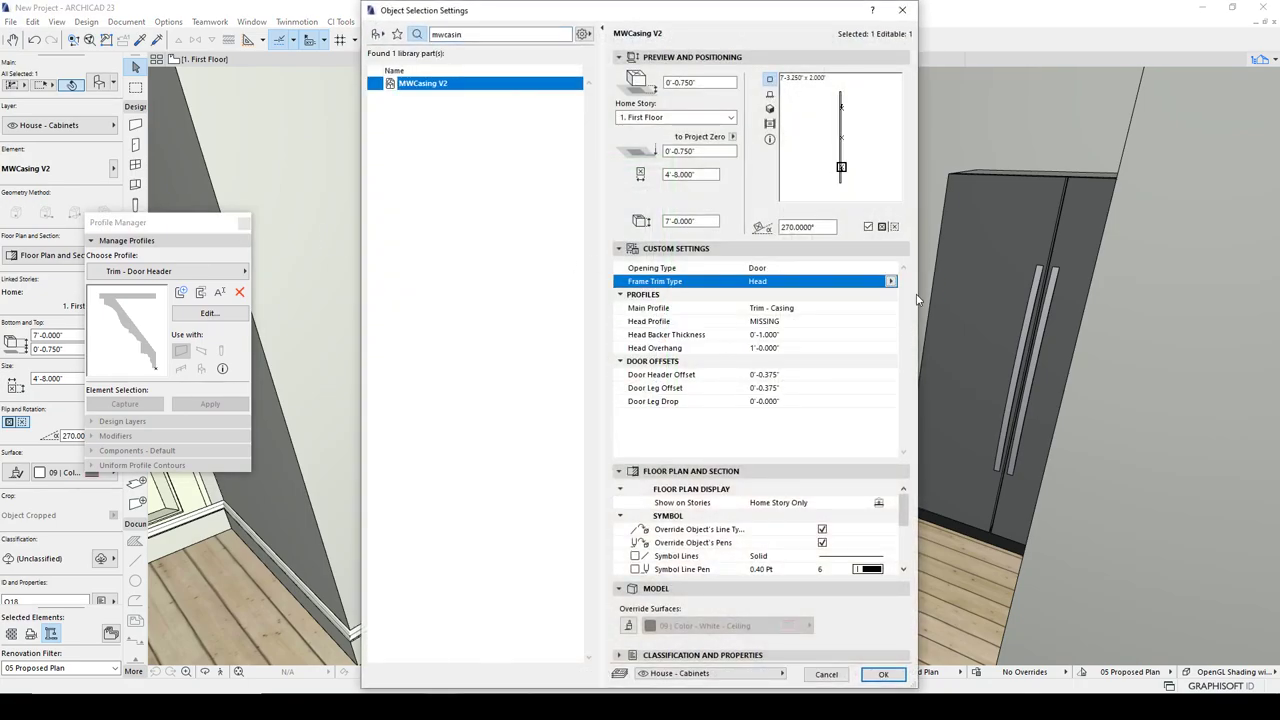
{"action": "left_click", "coordinate": [826, 323]}
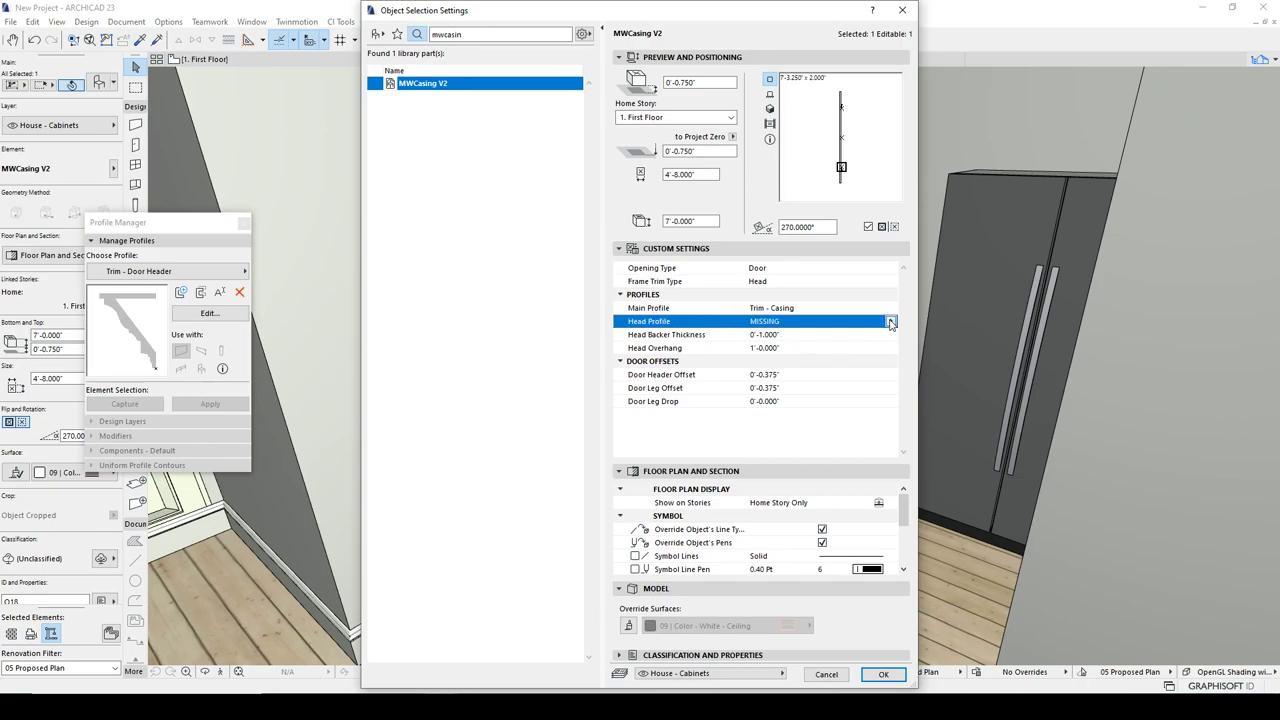
{"action": "left_click", "coordinate": [890, 322]}
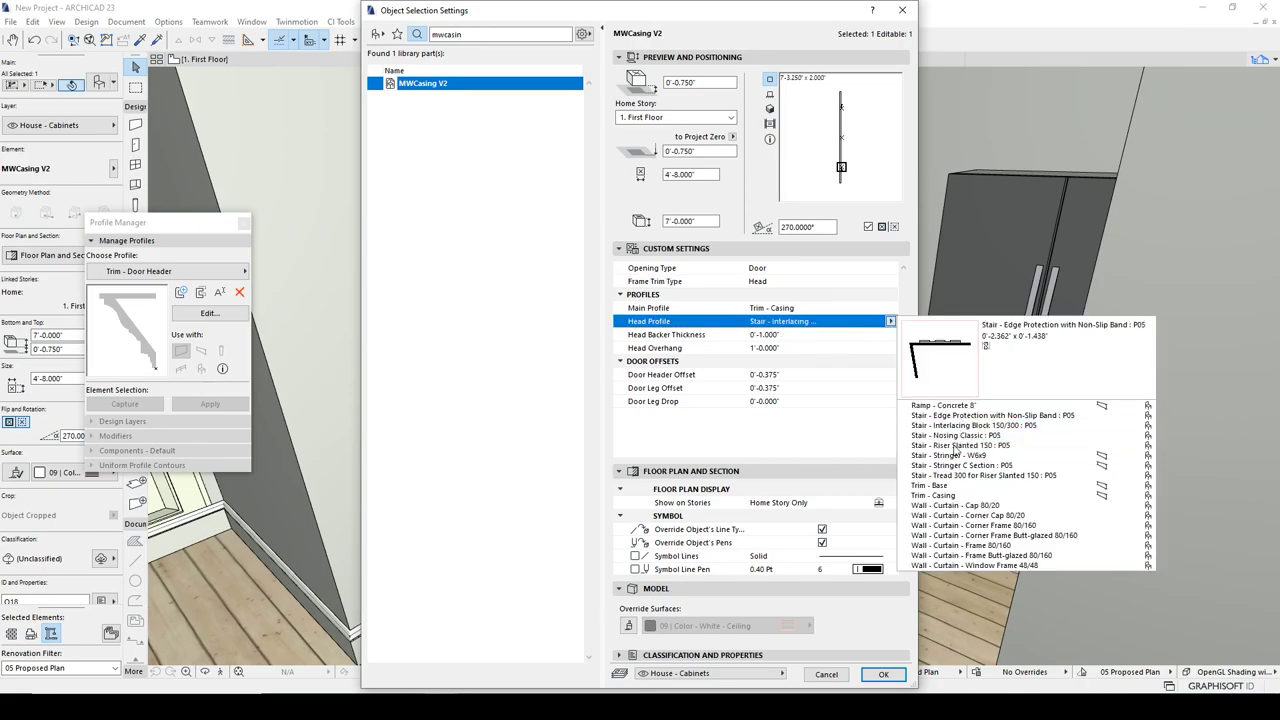
{"action": "left_click", "coordinate": [477, 320]}
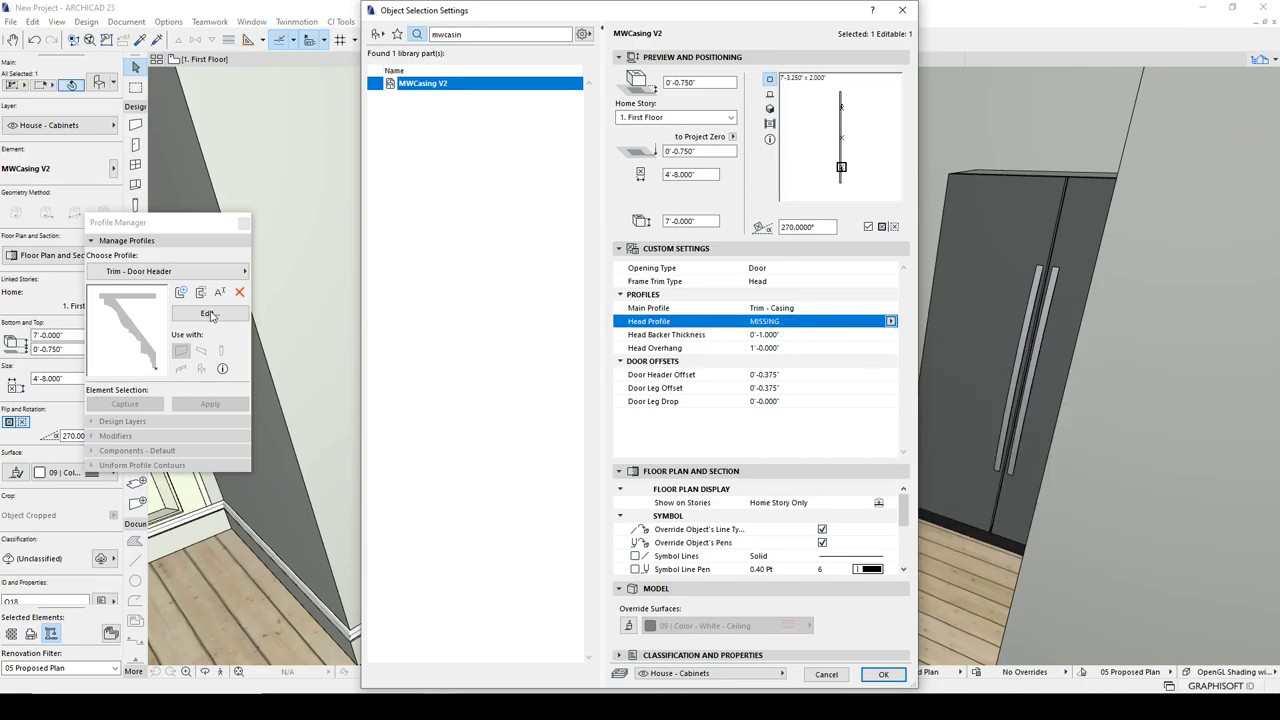
{"action": "left_click", "coordinate": [826, 674]}
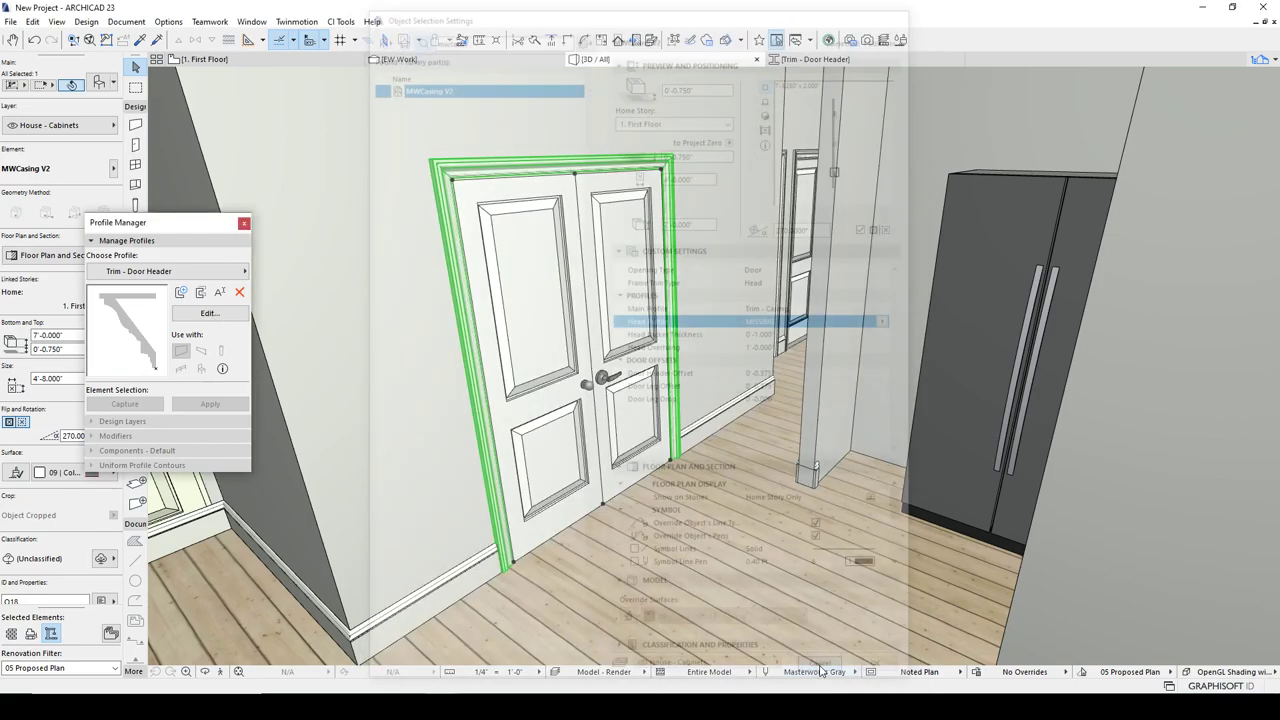
Make the Trim - Door Header profile available for beams and objects, save it, and return to the 3D view
{"action": "left_click", "coordinate": [209, 313]}
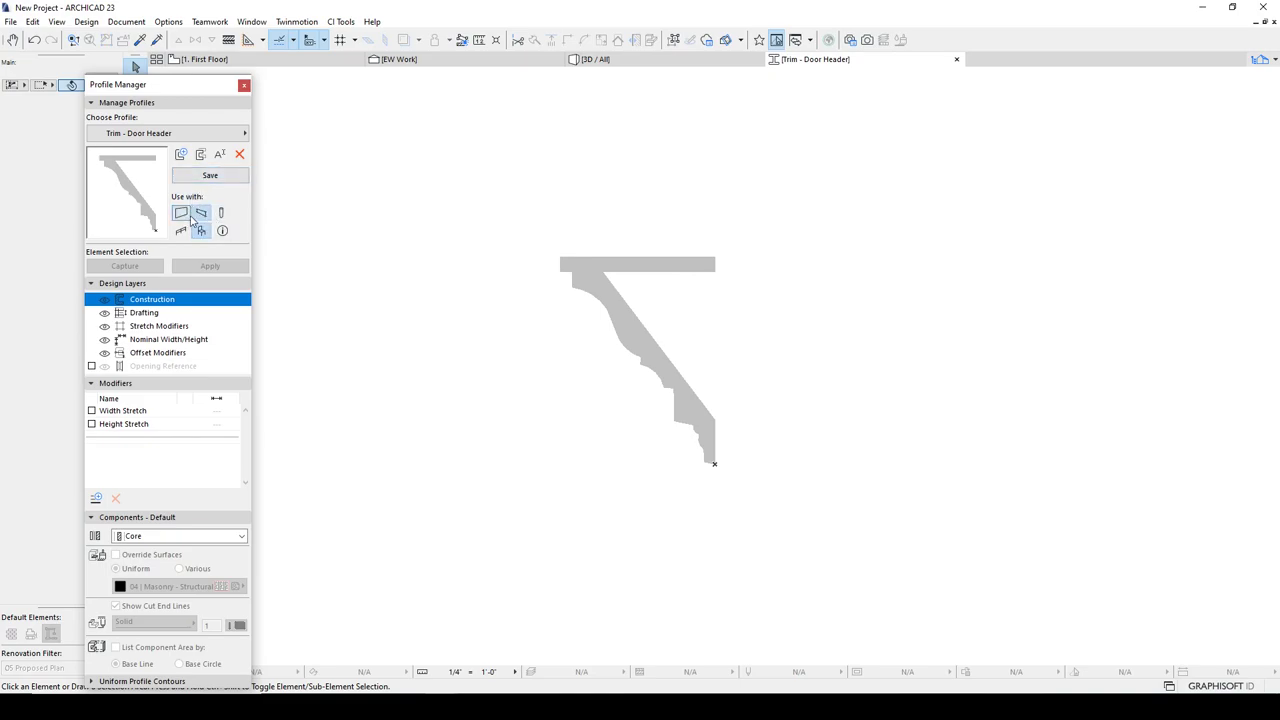
{"action": "left_click", "coordinate": [237, 181]}
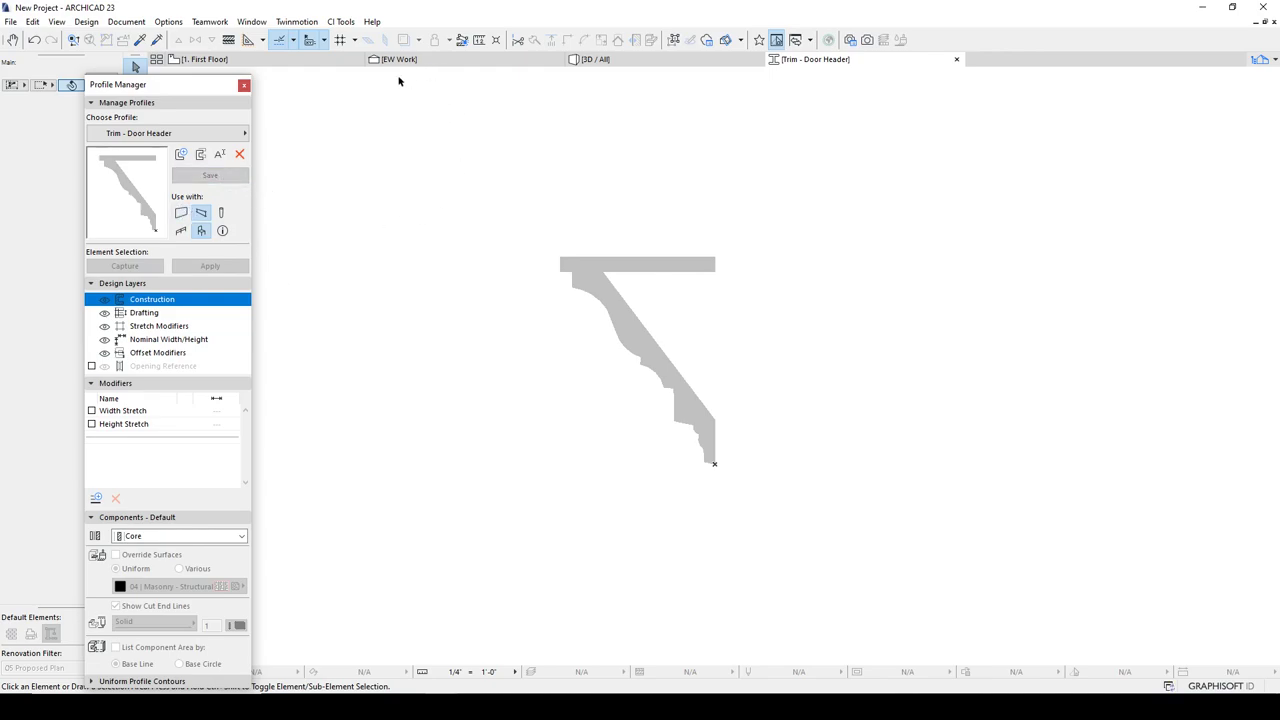
{"action": "left_click", "coordinate": [210, 59]}
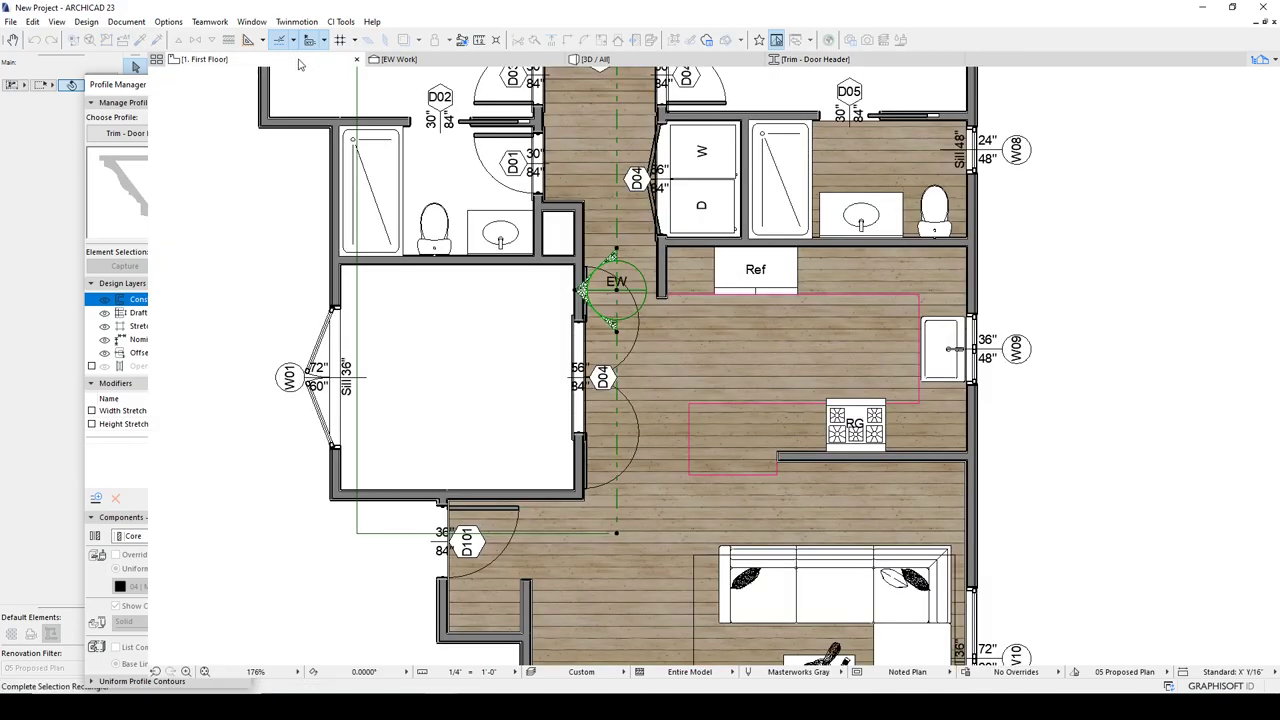
{"action": "left_click", "coordinate": [597, 281]}
{"action": "key", "text": "F3"}
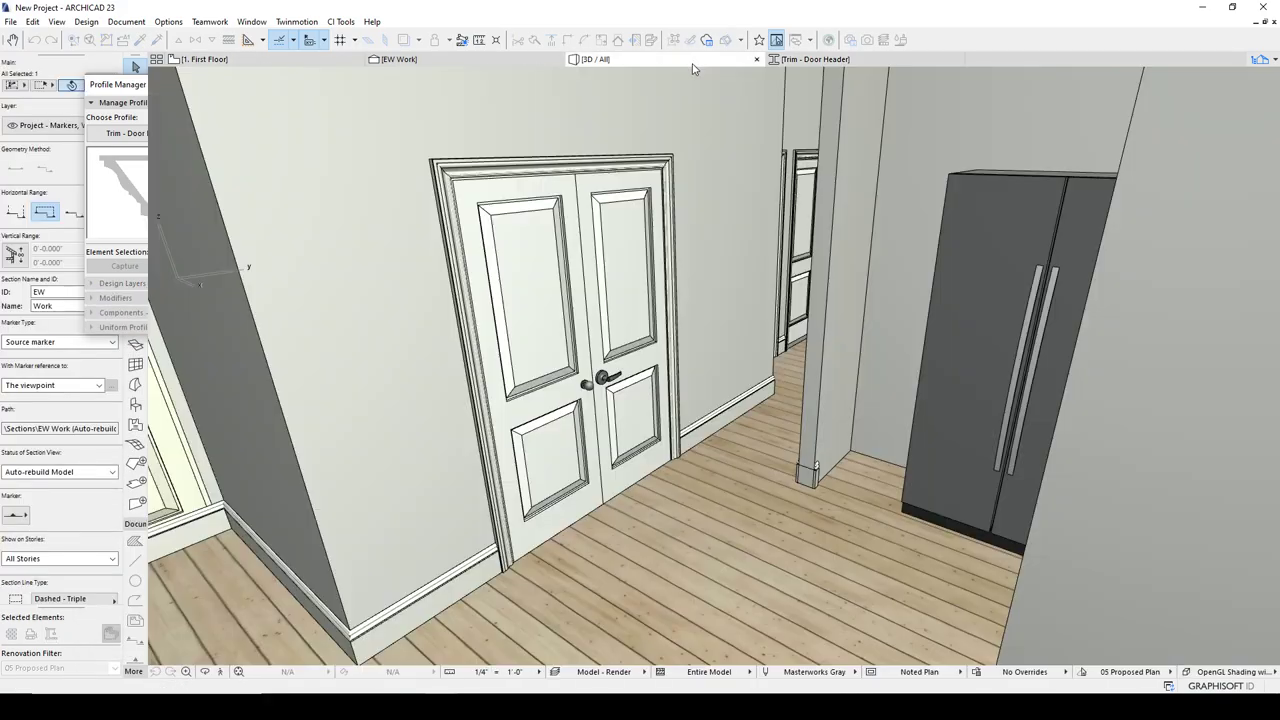
{"action": "left_click_drag", "start_coordinate": [212, 89], "coordinate": [178, 197]}
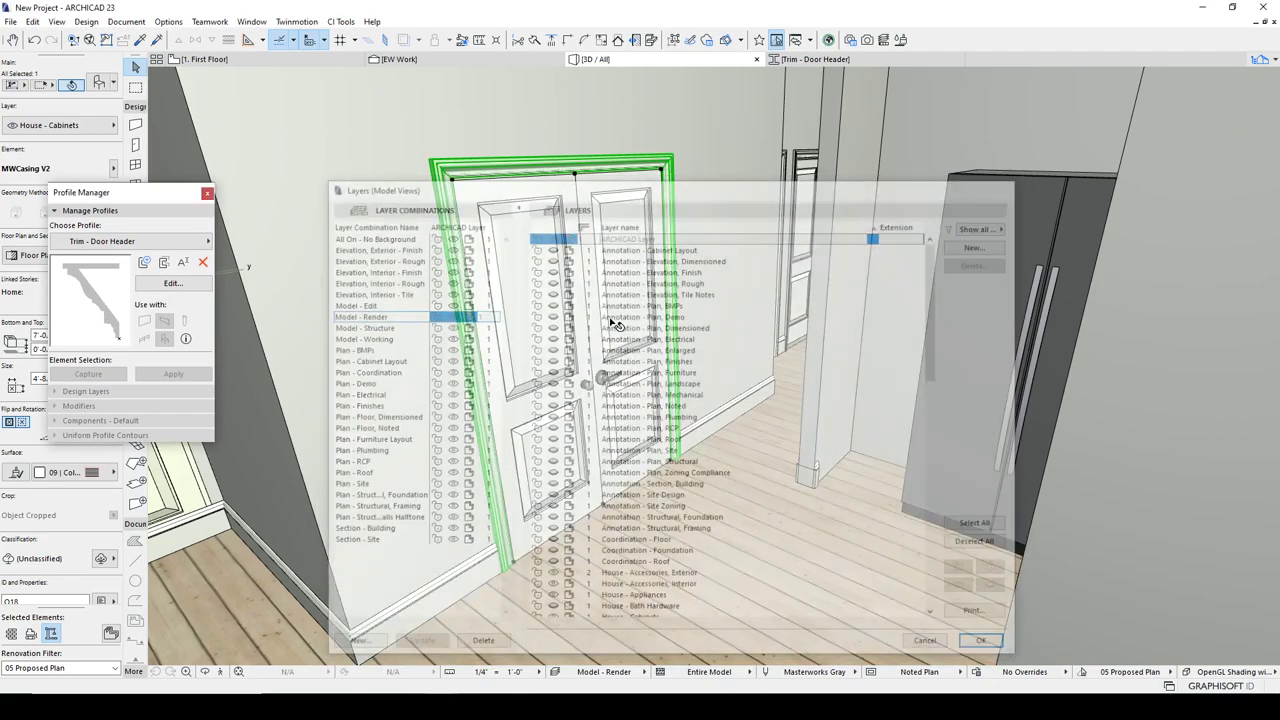
In the double-door casing's settings, set the frame trim type to Head and the head profile to Trim - Door Header
{"action": "key", "text": "ctrl+t"}
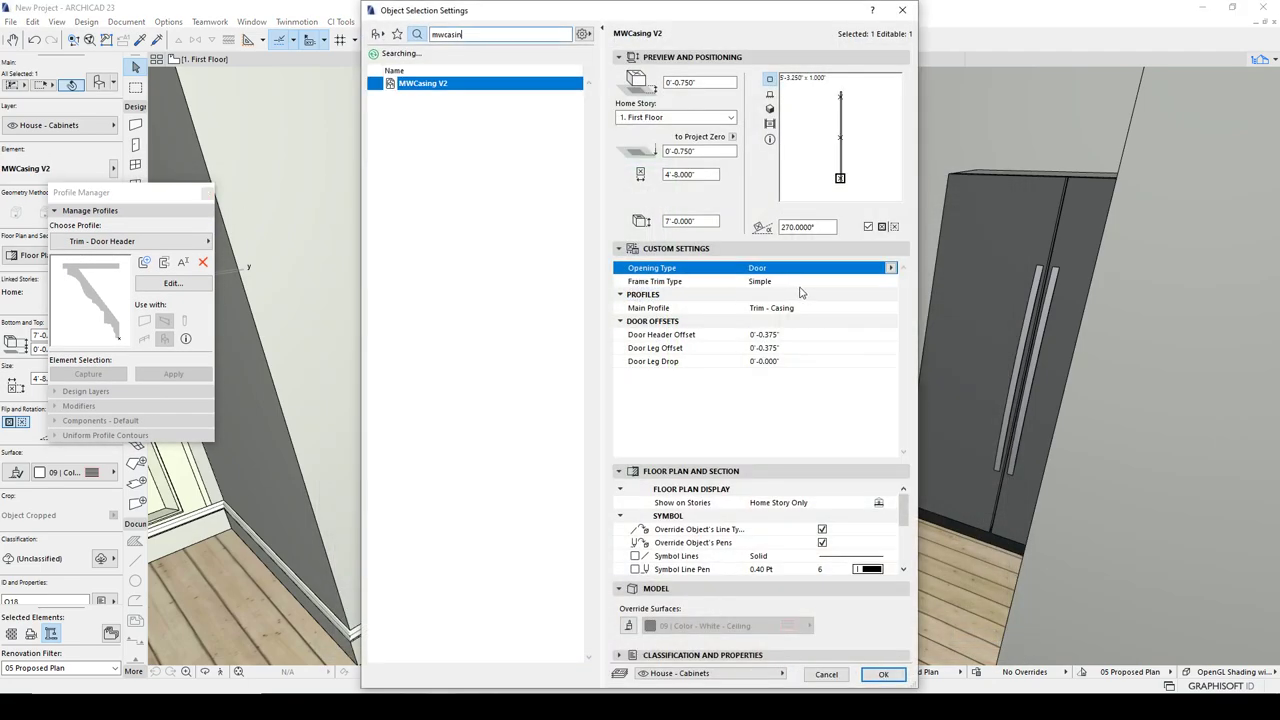
{"action": "left_click", "coordinate": [842, 283]}
{"action": "left_click", "coordinate": [890, 281]}
{"action": "left_click", "coordinate": [918, 294]}
{"action": "left_click", "coordinate": [795, 321]}
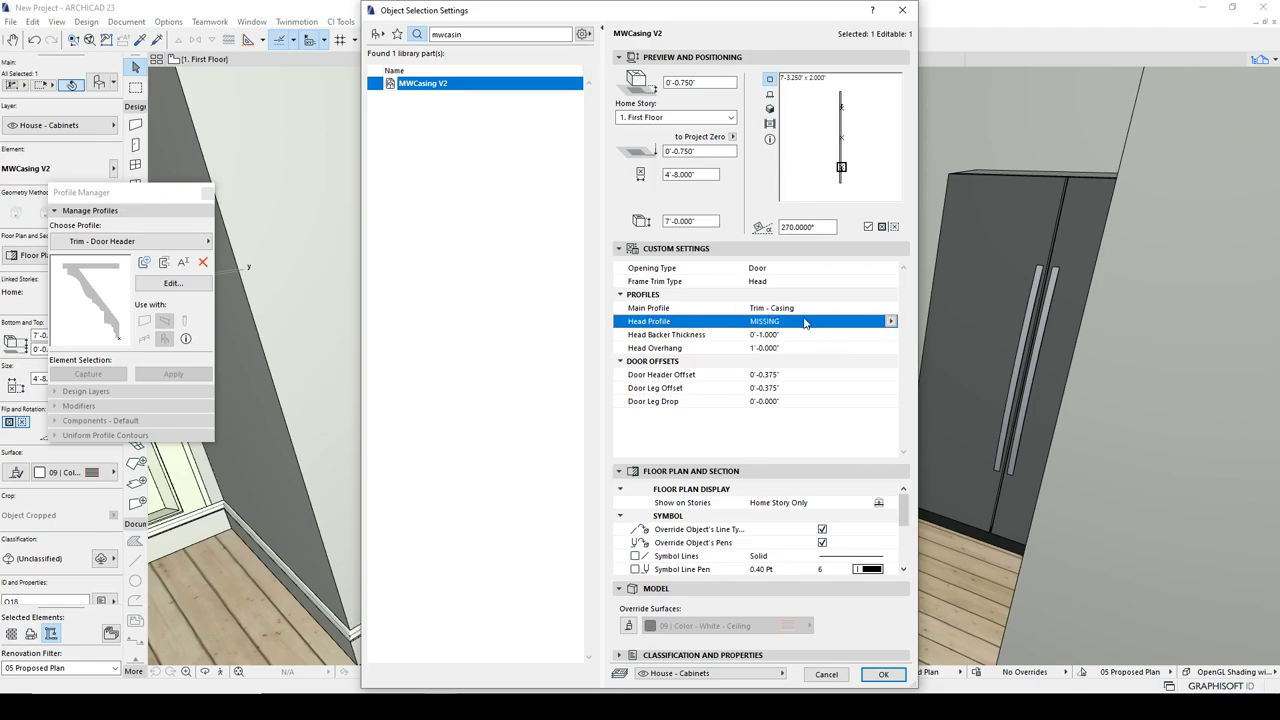
{"action": "left_click", "coordinate": [890, 321]}
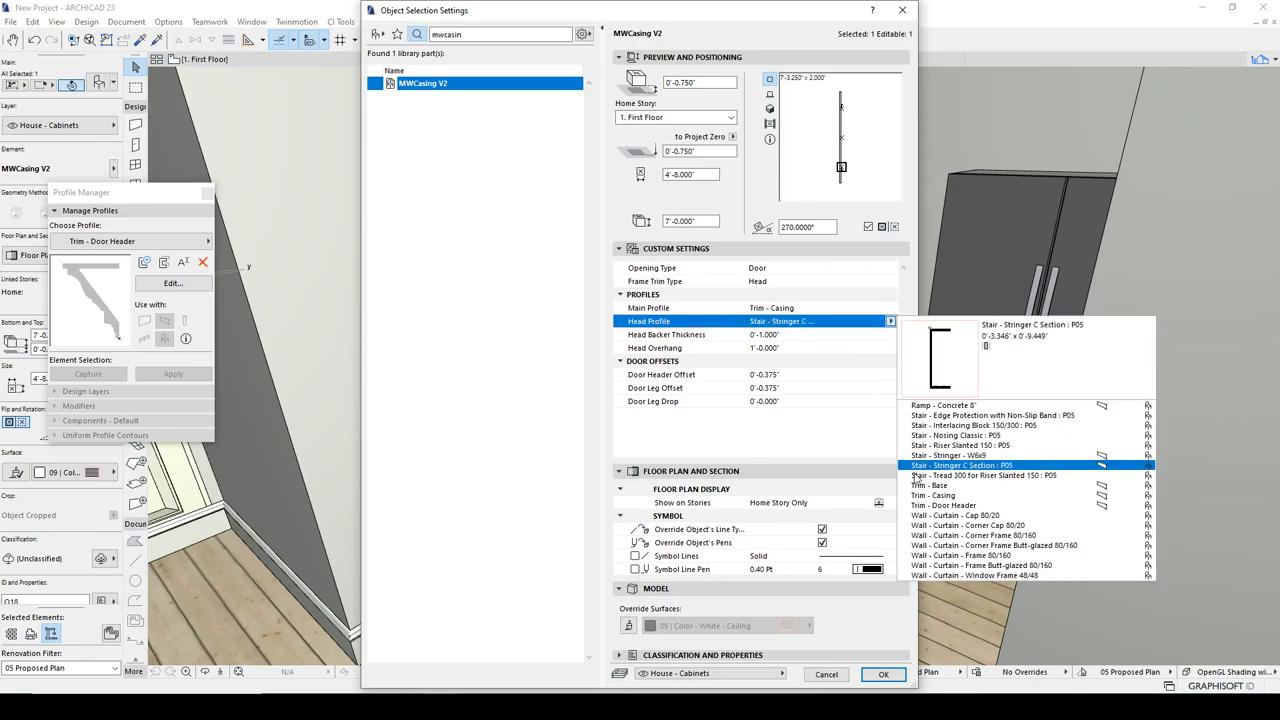
{"action": "left_click", "coordinate": [969, 506]}
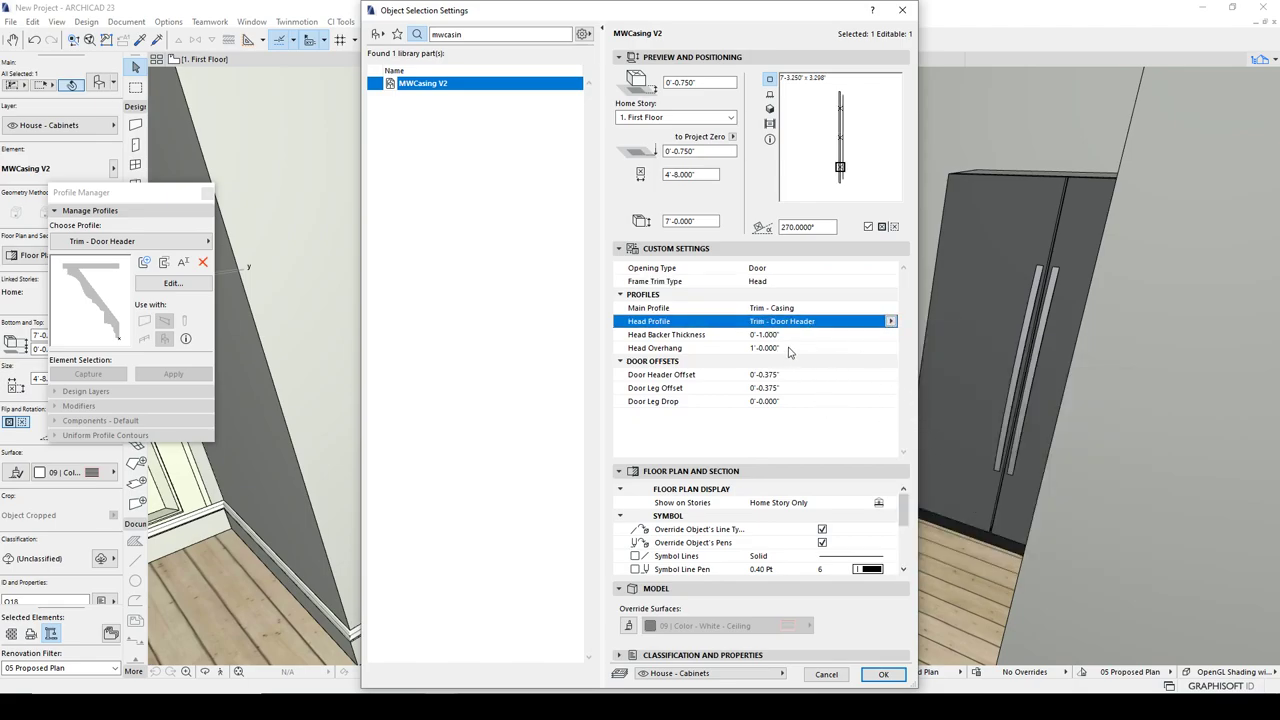
{"action": "left_click", "coordinate": [882, 674]}
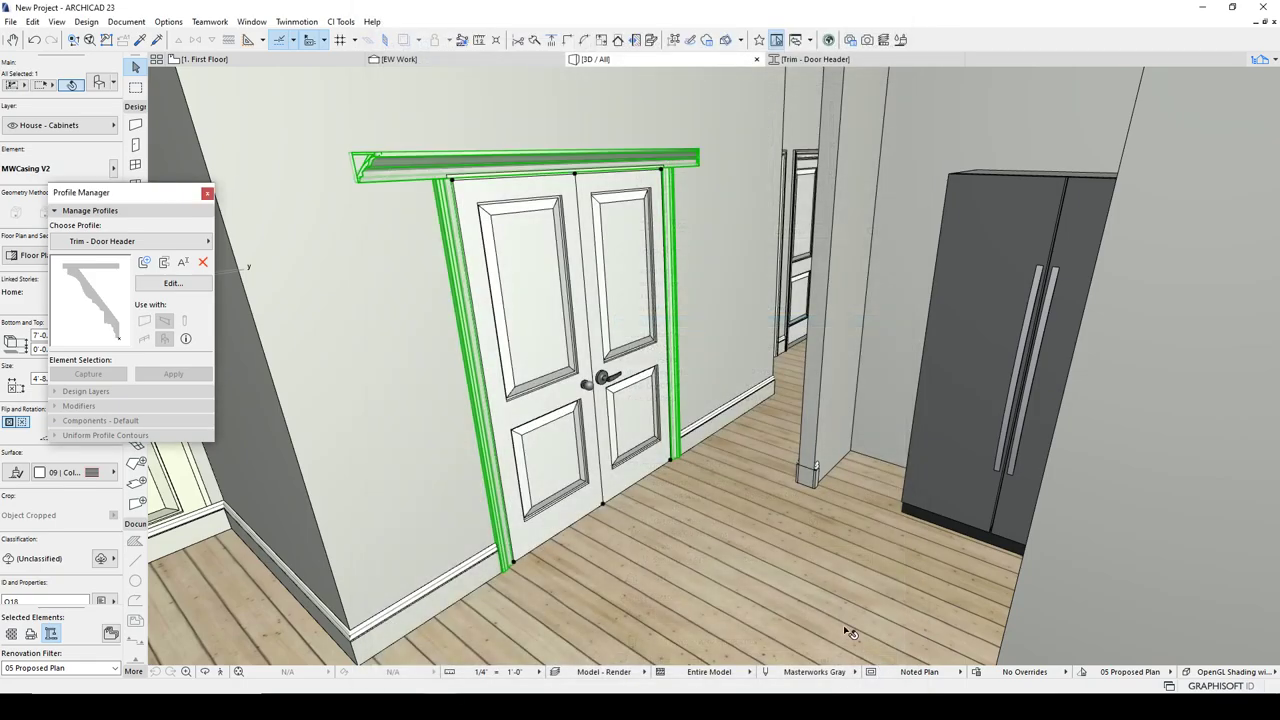
Examine the crown header's orientation and its end above the double door from several angles
{"action": "key", "text": "Escape"}
{"action": "middle_click_drag", "start_coordinate": [594, 191], "coordinate": [517, 206], "text": "shift"}
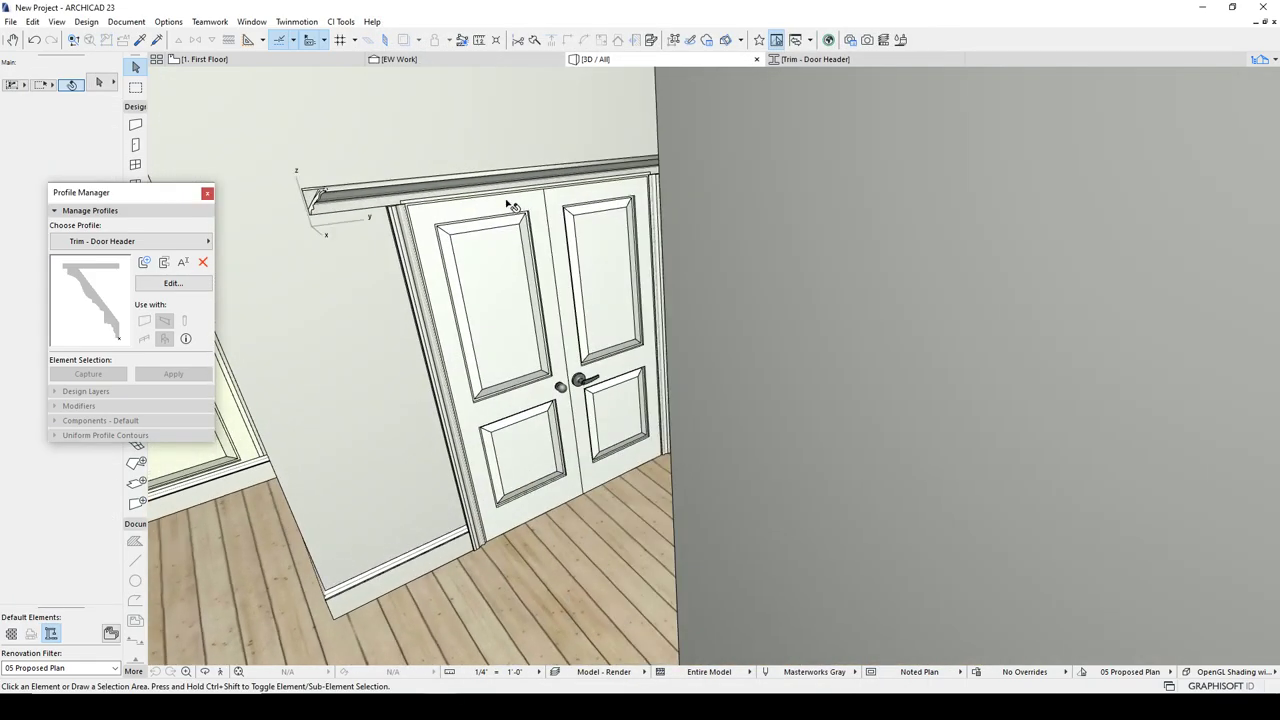
{"action": "scroll", "coordinate": [549, 183], "scroll_direction": "up", "scroll_amount": 3}
{"action": "scroll", "coordinate": [549, 185], "scroll_direction": "up", "scroll_amount": 6}
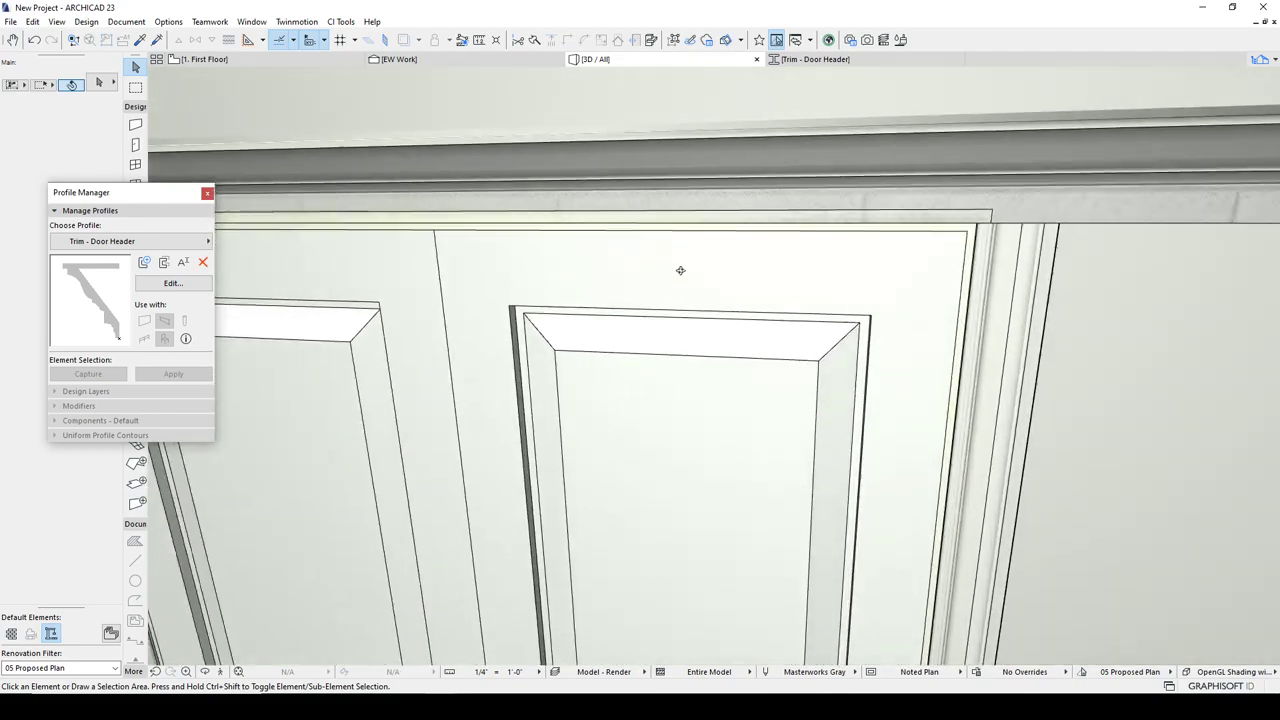
{"action": "middle_click_drag", "start_coordinate": [680, 270], "coordinate": [666, 316], "text": "shift"}
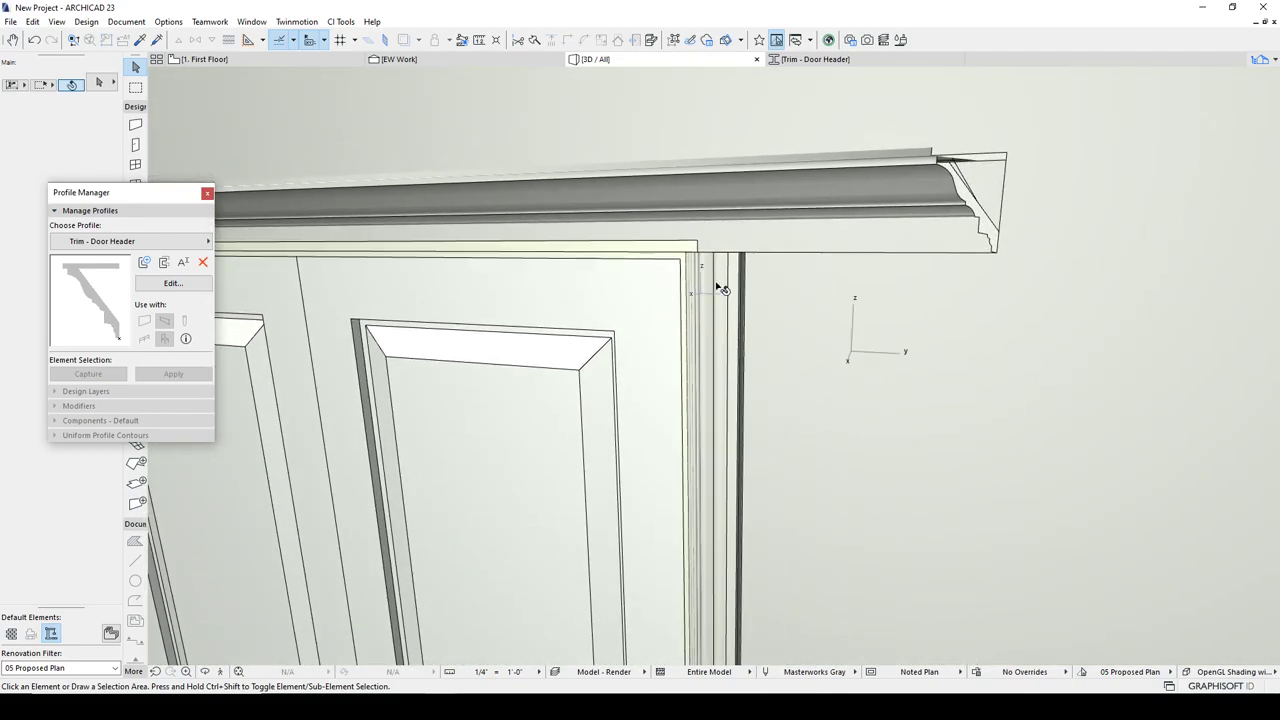
{"action": "left_click", "coordinate": [887, 200]}
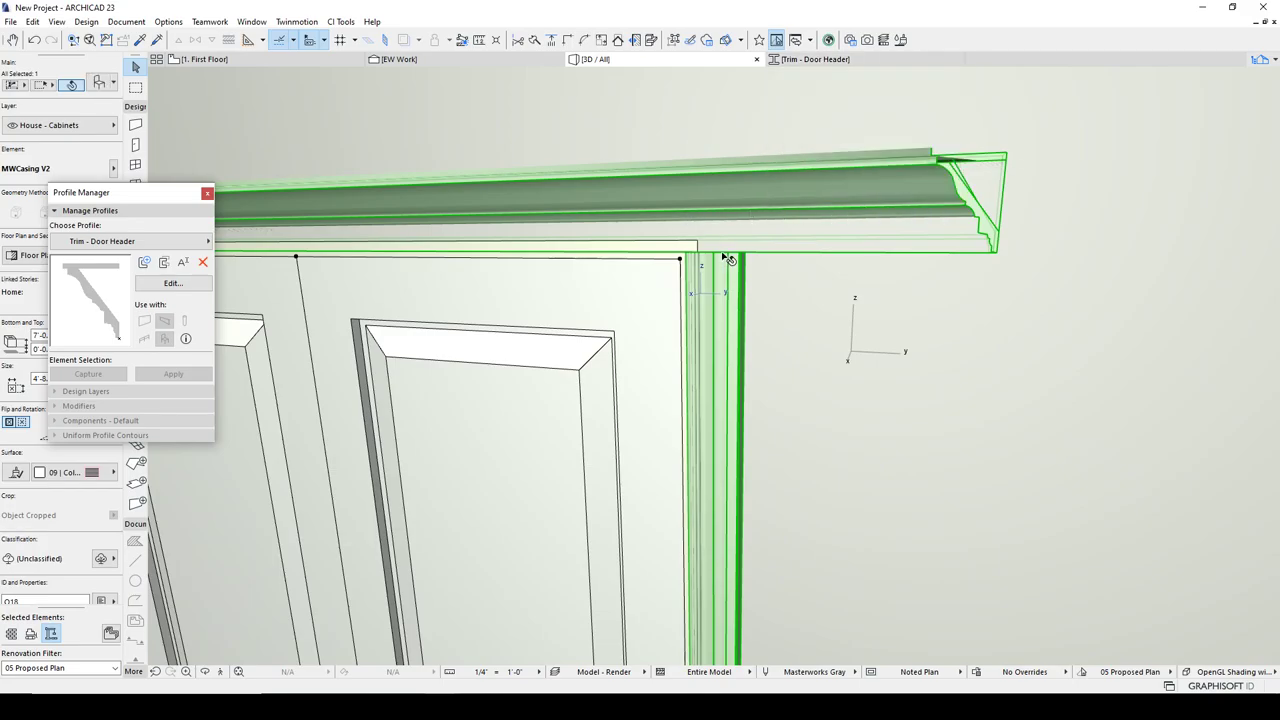
{"action": "key", "text": "Escape"}
{"action": "middle_click_drag", "start_coordinate": [817, 251], "coordinate": [641, 286], "text": "shift"}
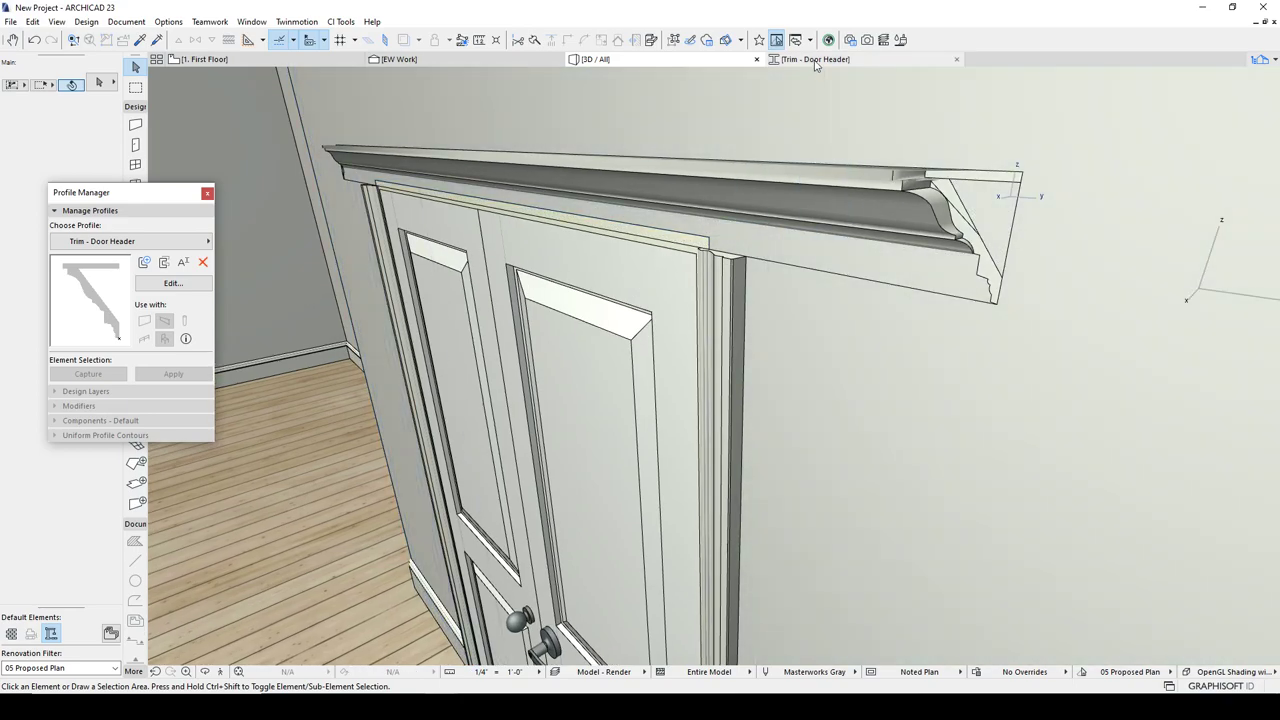
Mirror the cap and crown shapes about the vertical line through the crown's back edge and save the profile
{"action": "left_click", "coordinate": [815, 60]}
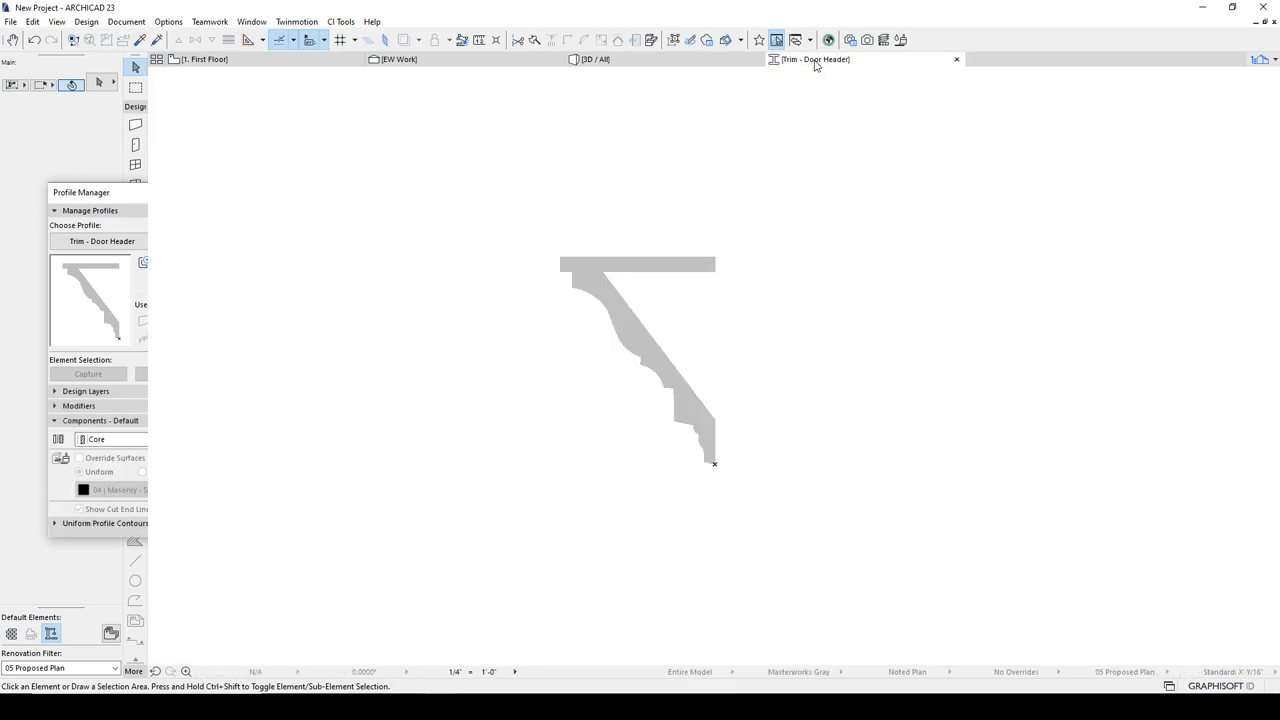
{"action": "left_click", "coordinate": [612, 278]}
{"action": "left_click", "coordinate": [615, 261], "text": "shift"}
{"action": "key", "text": "ctrl+e"}
{"action": "left_click", "coordinate": [714, 419]}
{"action": "left_click", "coordinate": [715, 322]}
{"action": "key", "text": "Escape"}
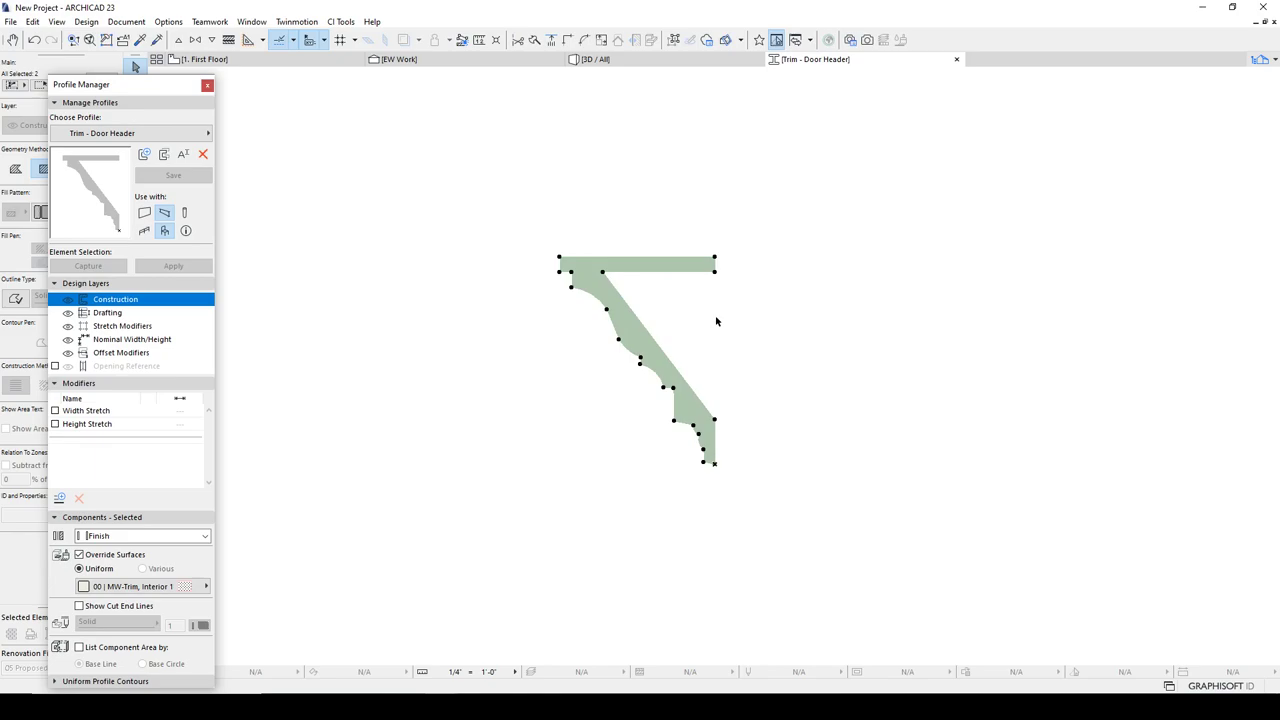
{"action": "key", "text": "ctrl+m"}
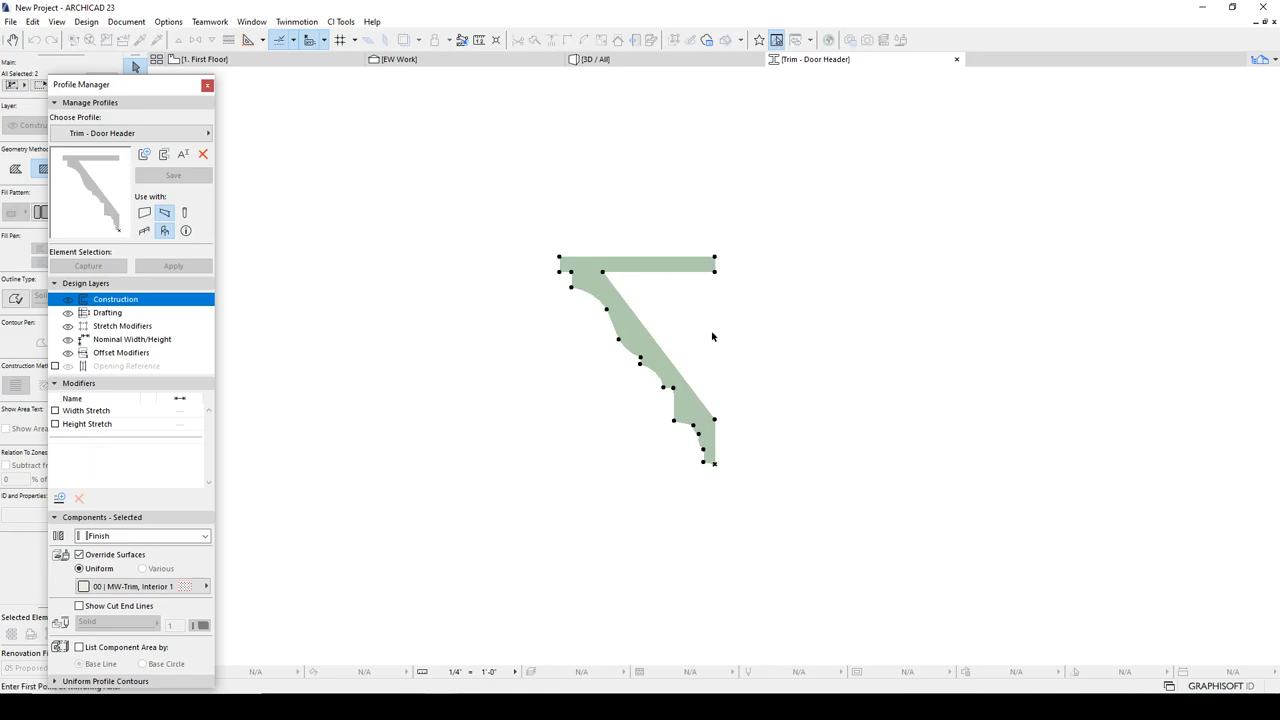
{"action": "left_click", "coordinate": [716, 422]}
{"action": "left_click", "coordinate": [717, 343]}
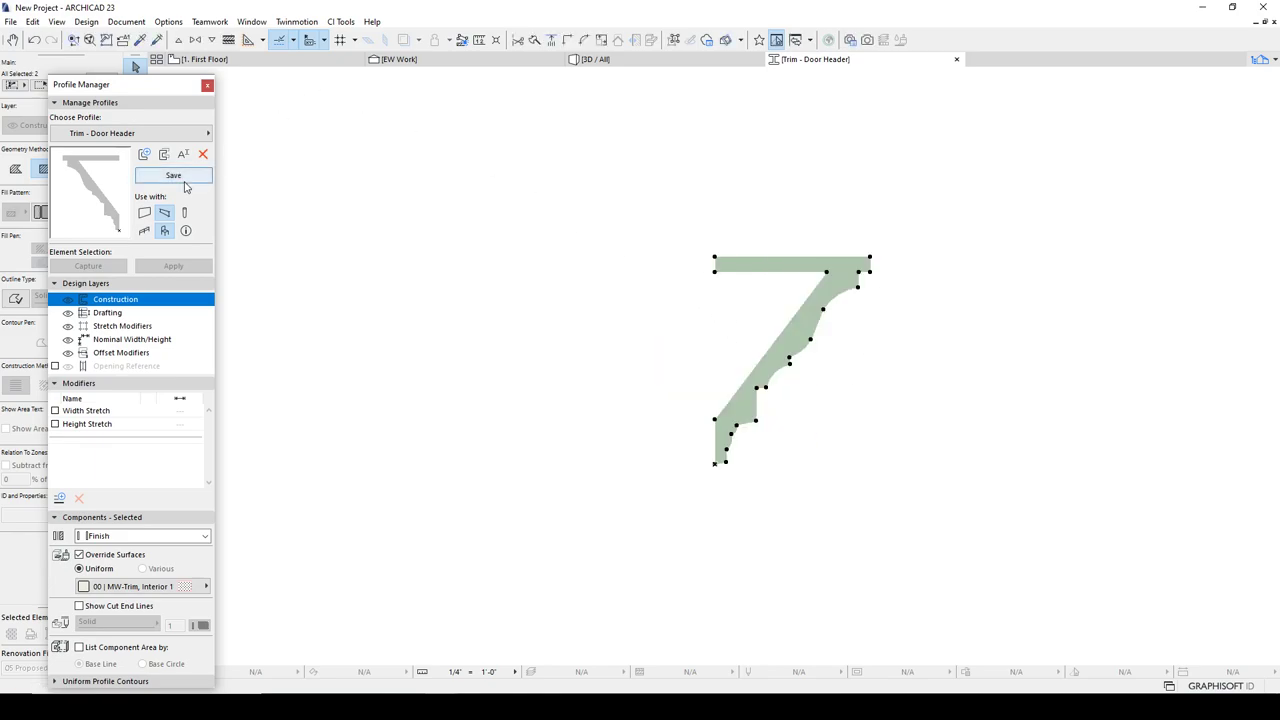
{"action": "left_click", "coordinate": [182, 177]}
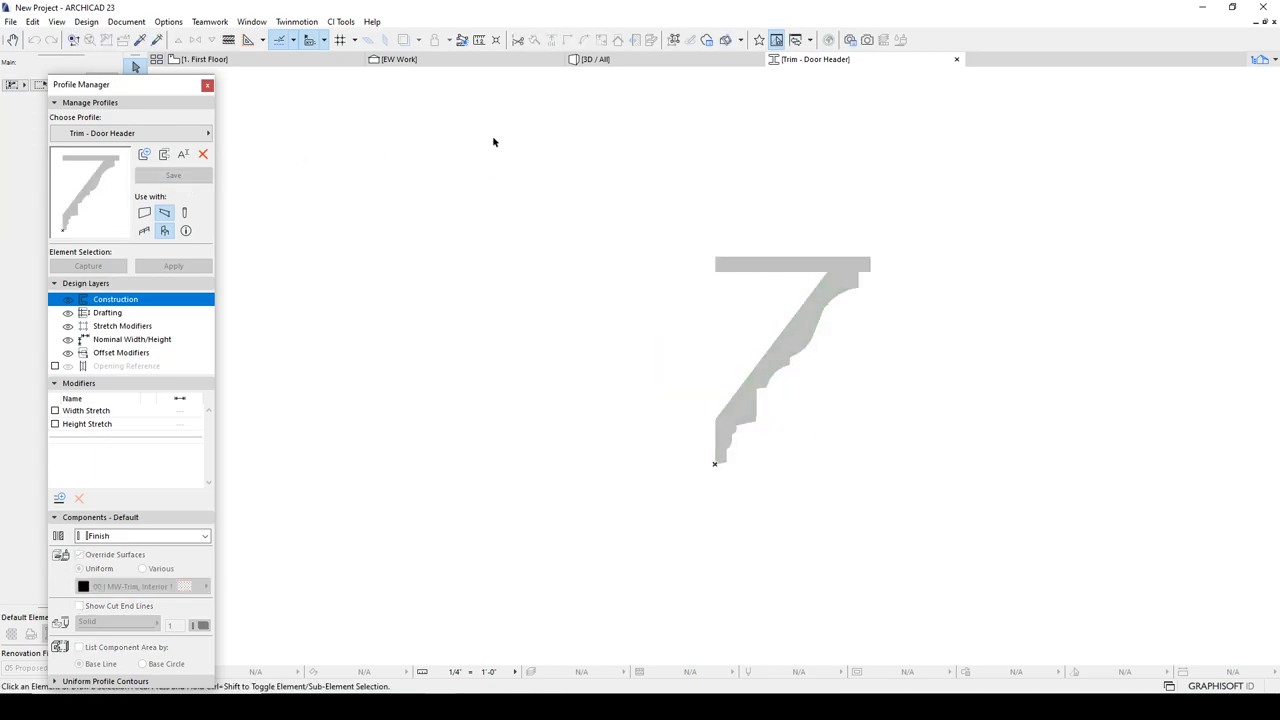
{"action": "left_click", "coordinate": [597, 60]}
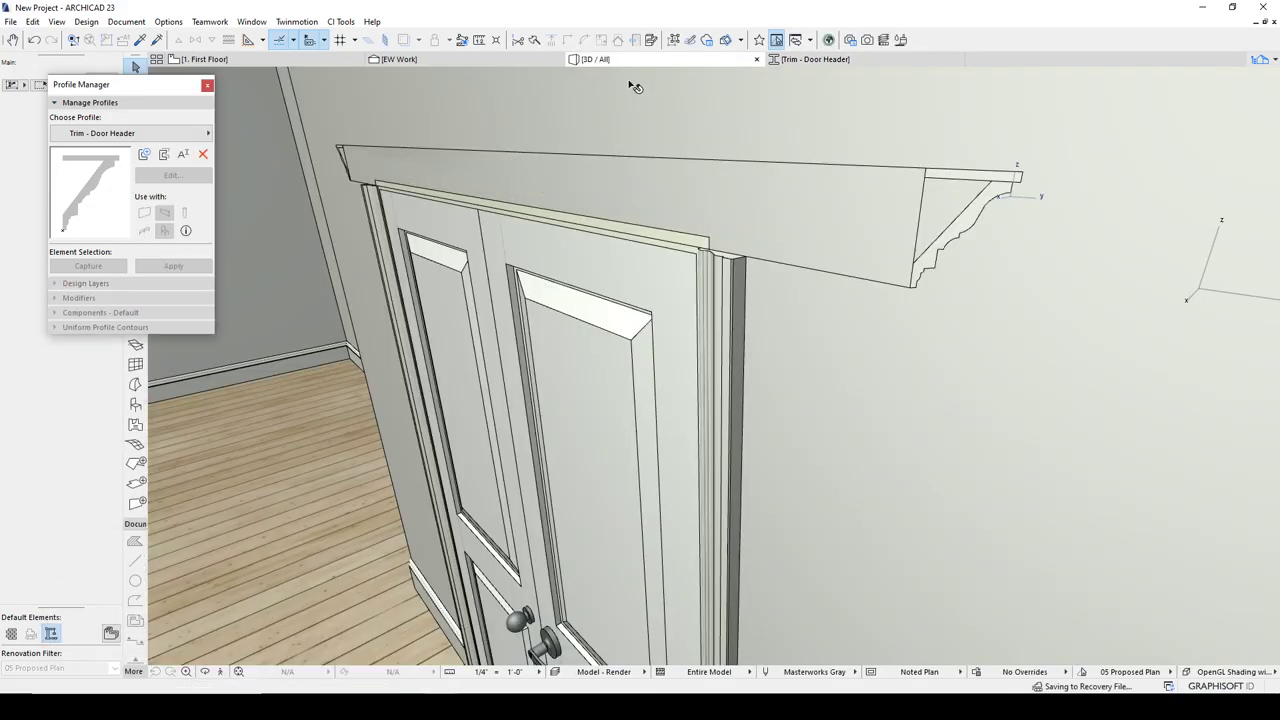
{"action": "middle_click_drag", "start_coordinate": [836, 210], "coordinate": [904, 212], "text": "shift"}
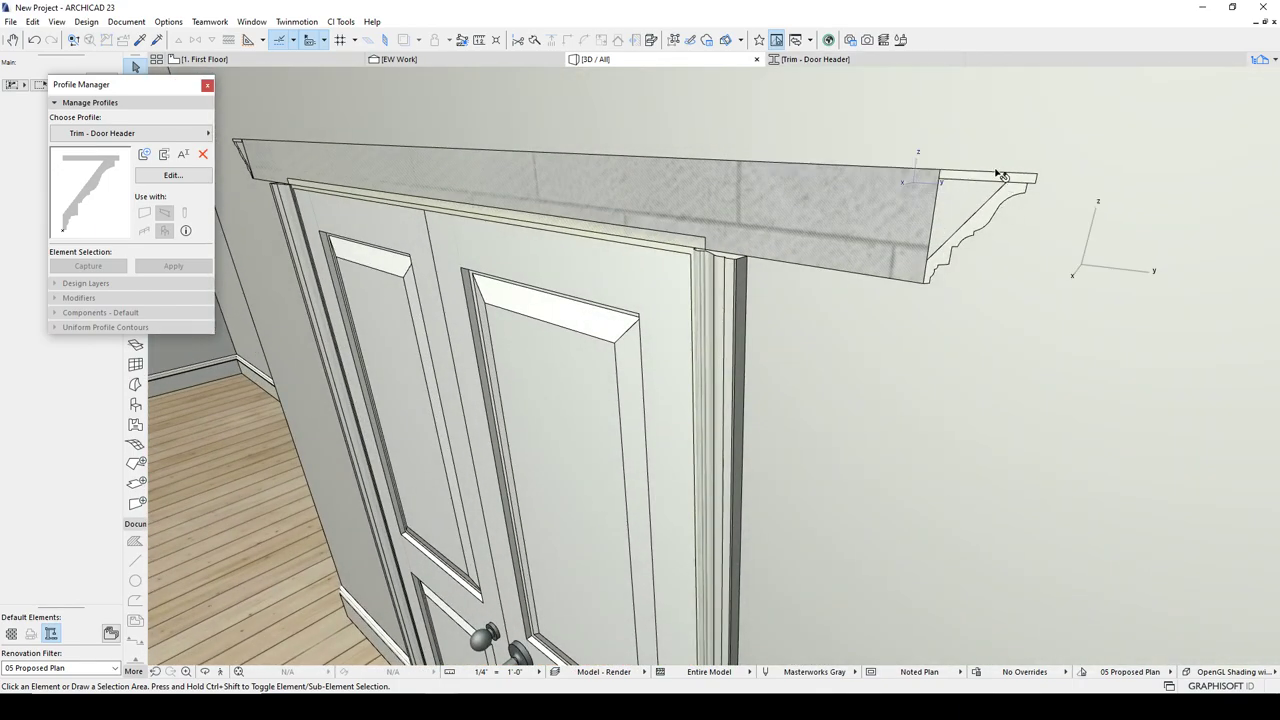
Mirror both header shapes back about the vertical line through the profile origin and save the profile again
{"action": "left_click", "coordinate": [810, 59]}
{"action": "left_click", "coordinate": [808, 265]}
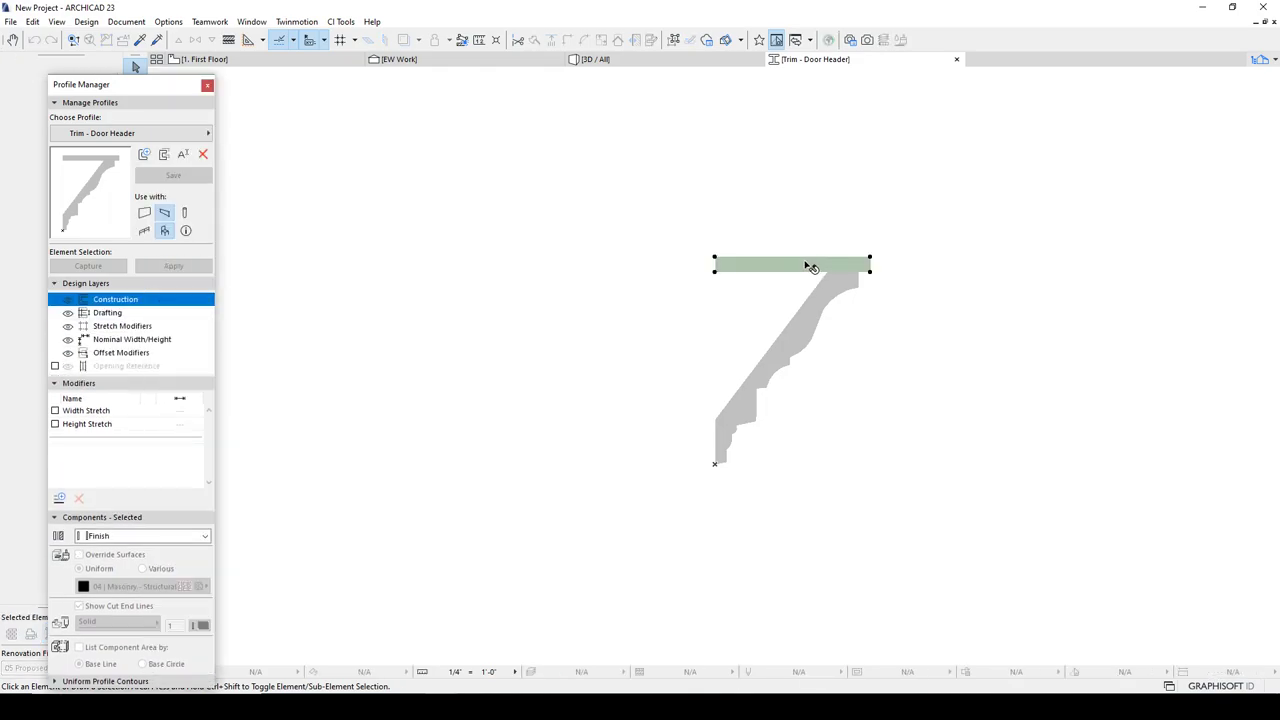
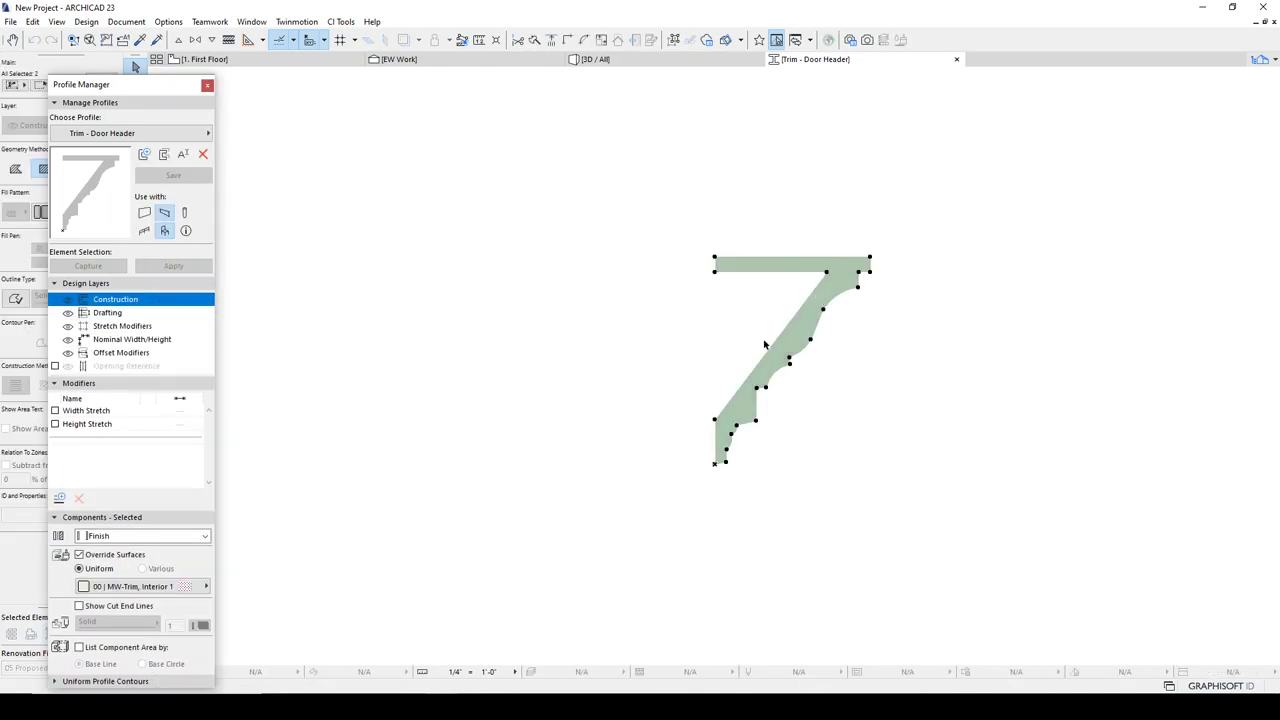
{"action": "key", "text": "ctrl+m"}
{"action": "left_click", "coordinate": [715, 464]}
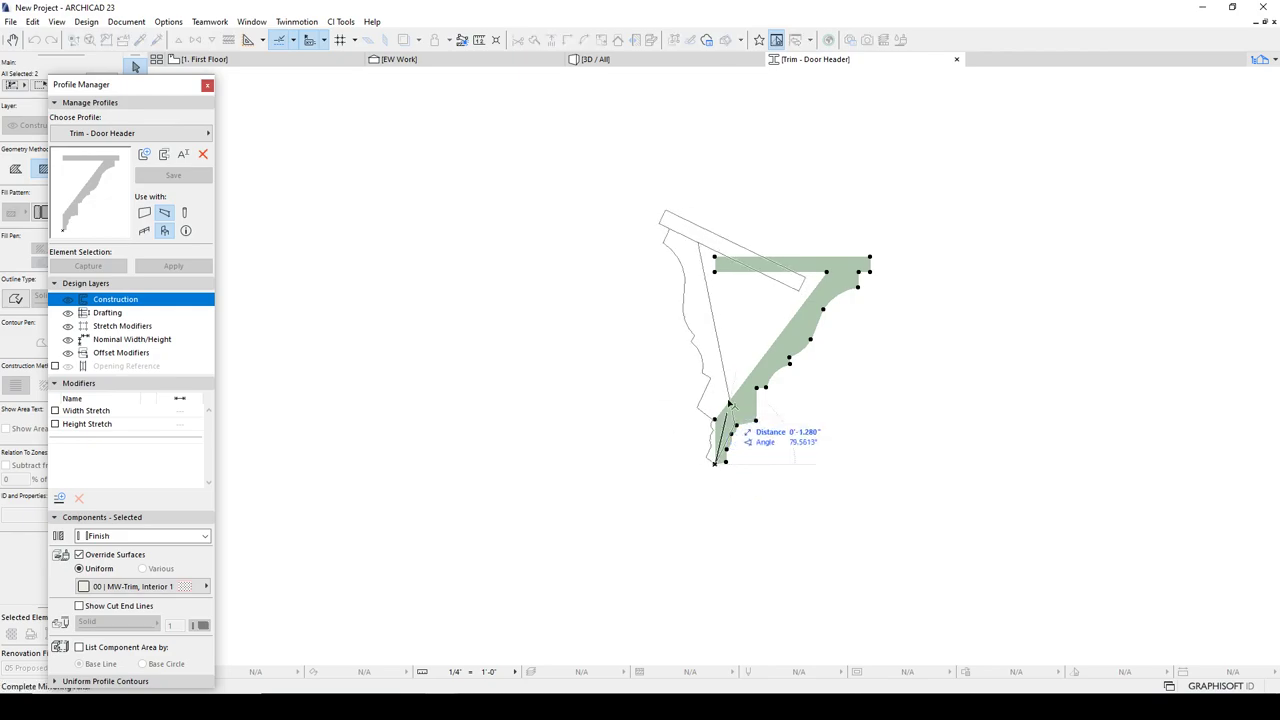
{"action": "left_click", "coordinate": [727, 334], "text": "shift"}
{"action": "left_click", "coordinate": [173, 176]}
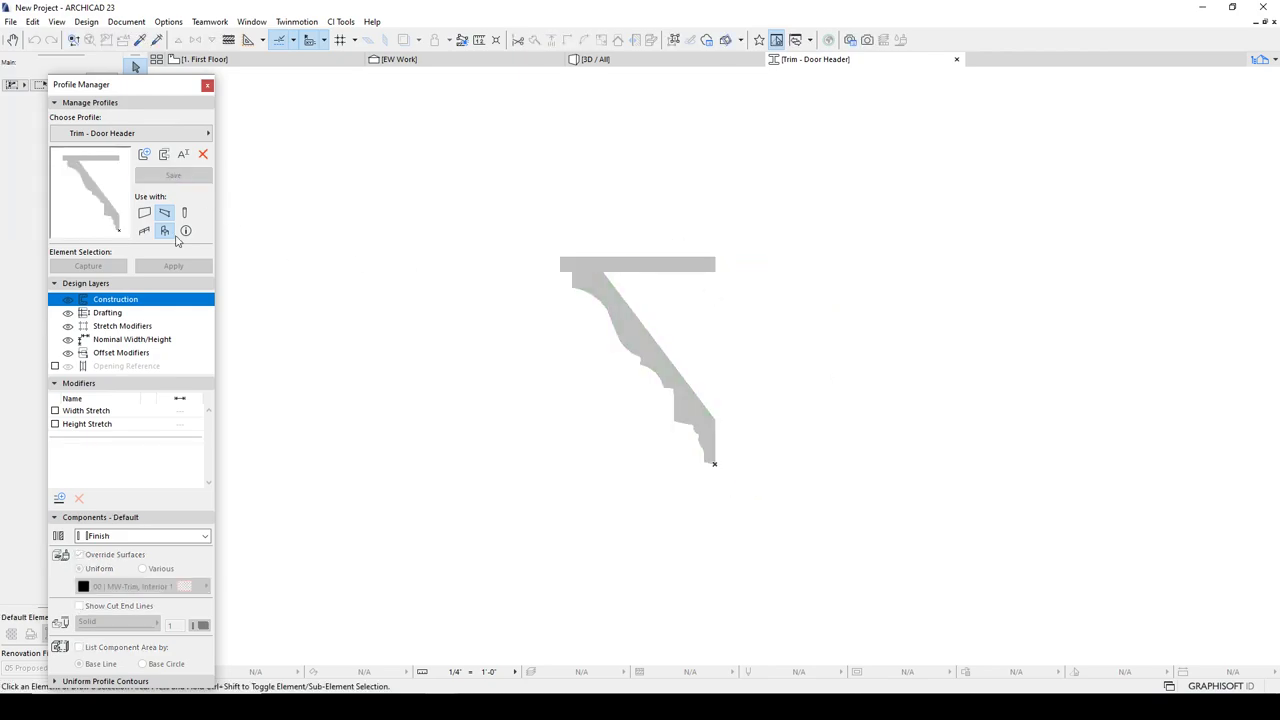
Recheck the header on the double door in the 3D view against its profile and select the casing
{"action": "left_click", "coordinate": [300, 62]}
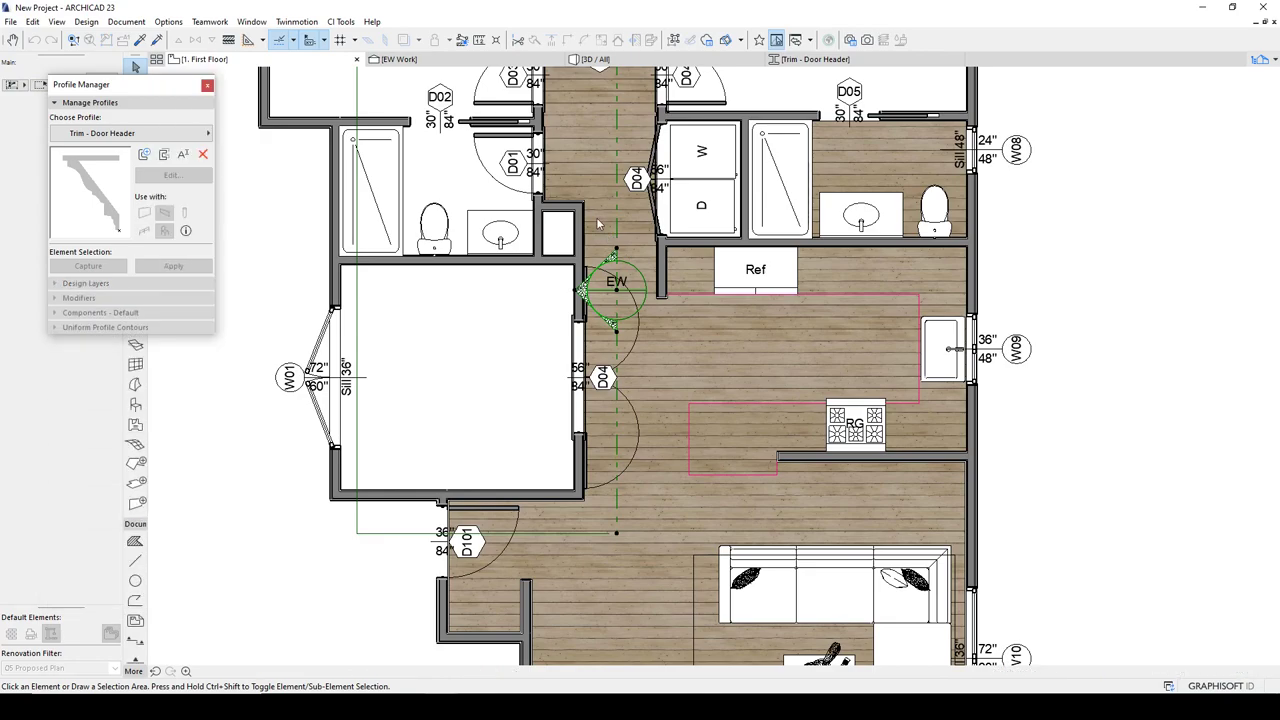
{"action": "left_click", "coordinate": [600, 59]}
{"action": "left_click", "coordinate": [851, 186]}
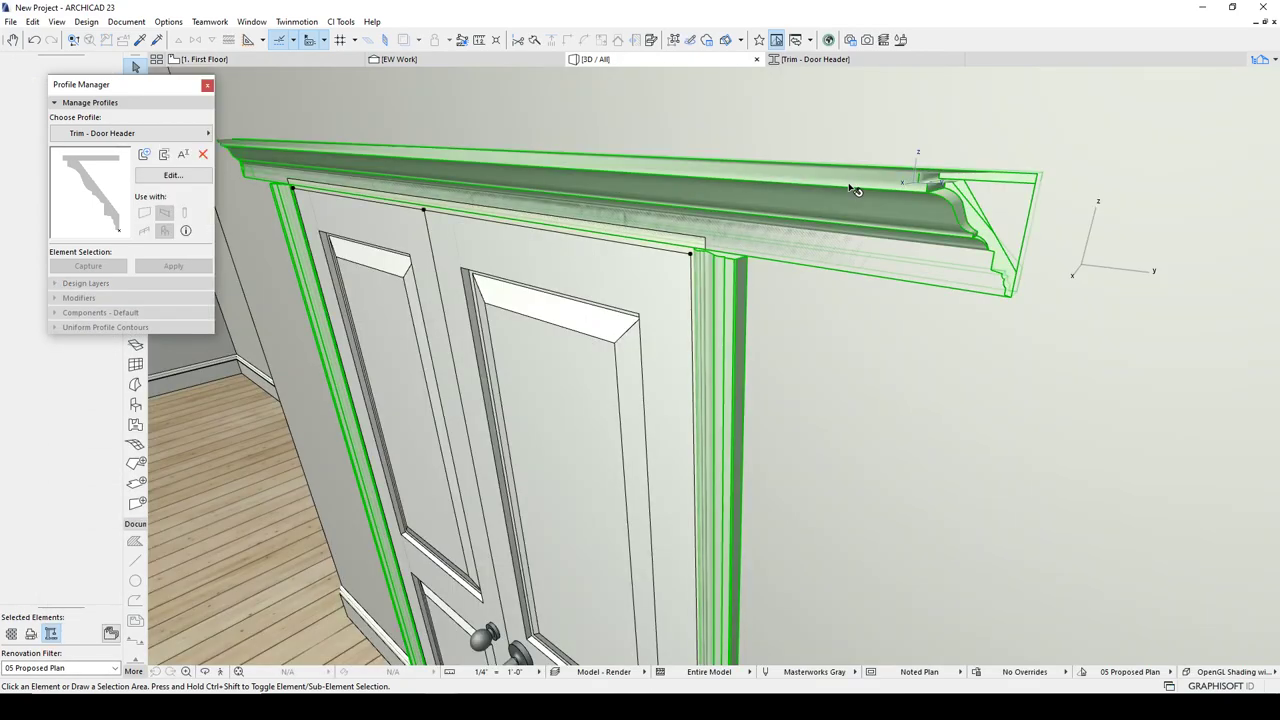
{"action": "left_click", "coordinate": [145, 180]}
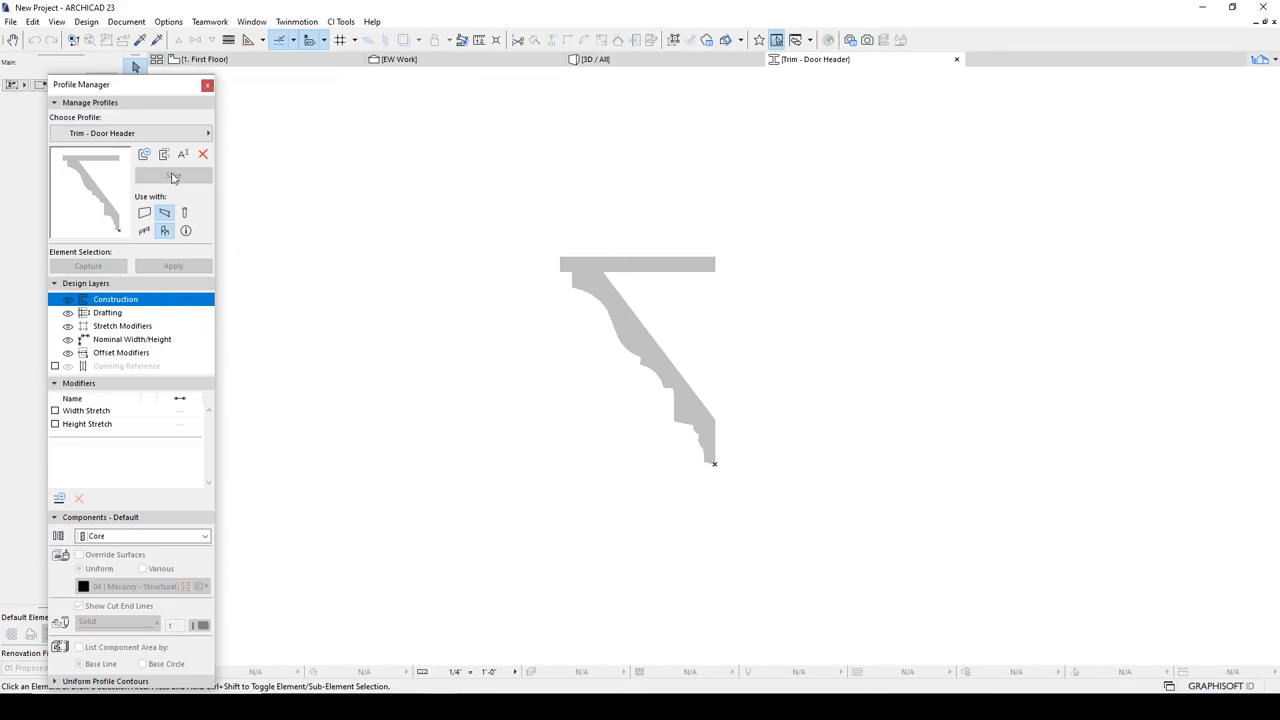
{"action": "left_click", "coordinate": [205, 59]}
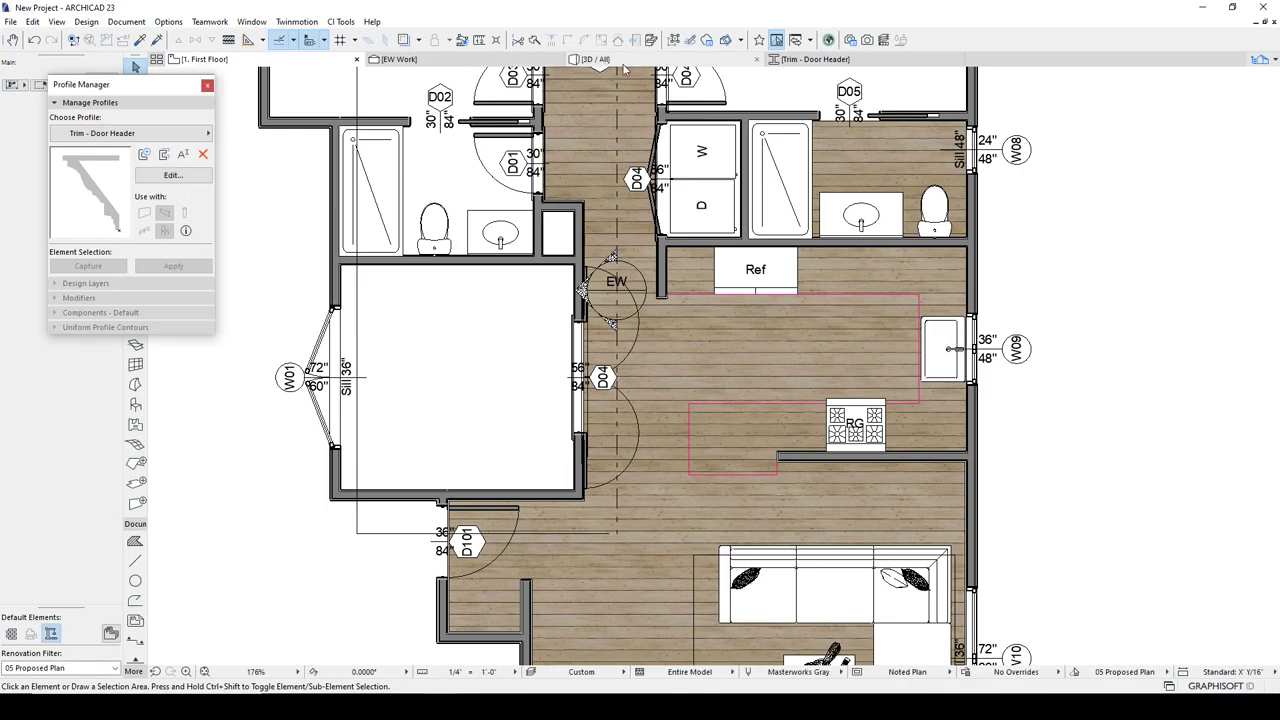
{"action": "left_click", "coordinate": [617, 62]}
{"action": "left_click", "coordinate": [617, 180]}
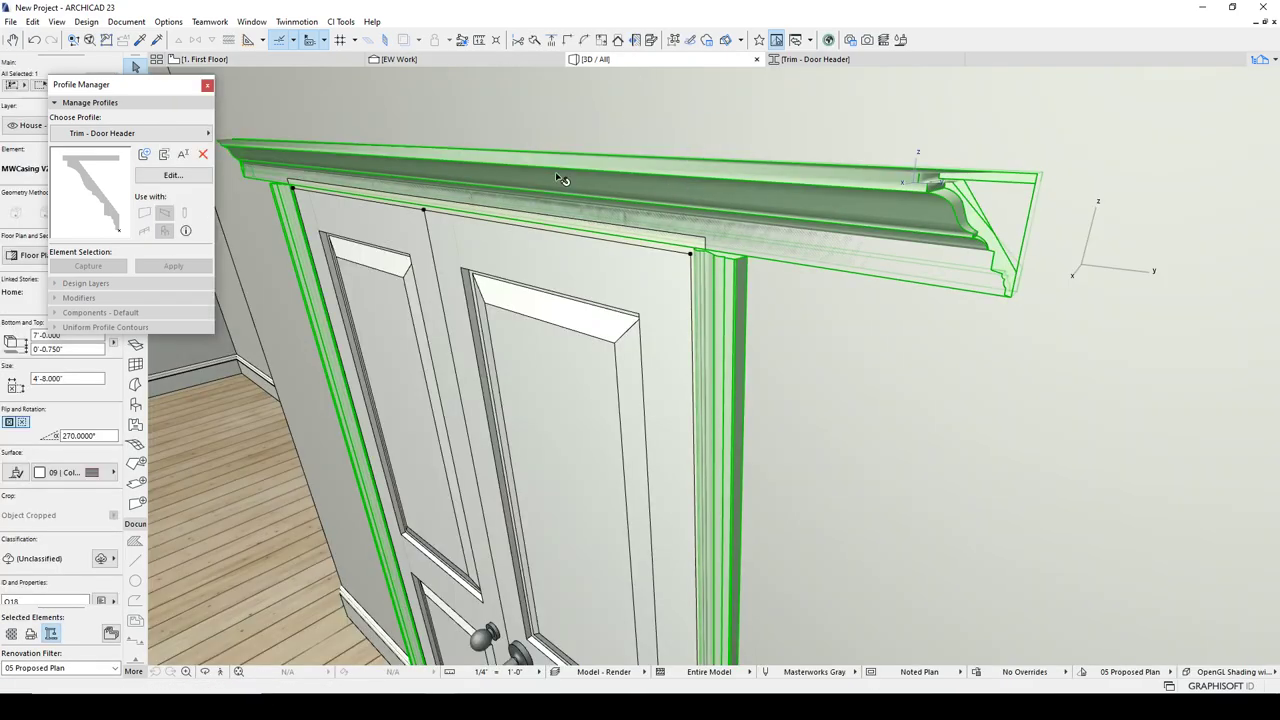
Set the Head Backer Thickness of the double-door casing to 2" in its object settings
{"action": "left_click_drag", "start_coordinate": [148, 92], "coordinate": [370, 236]}
{"action": "key", "text": "ctrl+t"}
{"action": "type", "text": "mwcasin"}
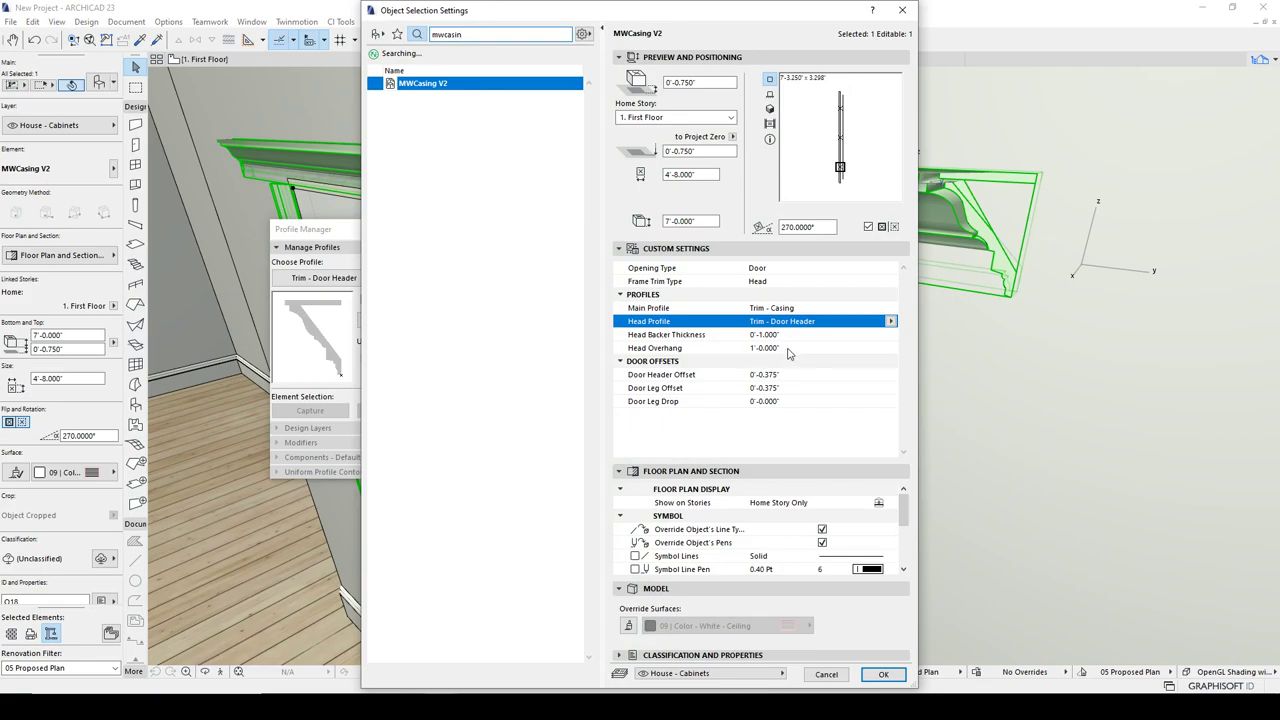
{"action": "left_click", "coordinate": [814, 334]}
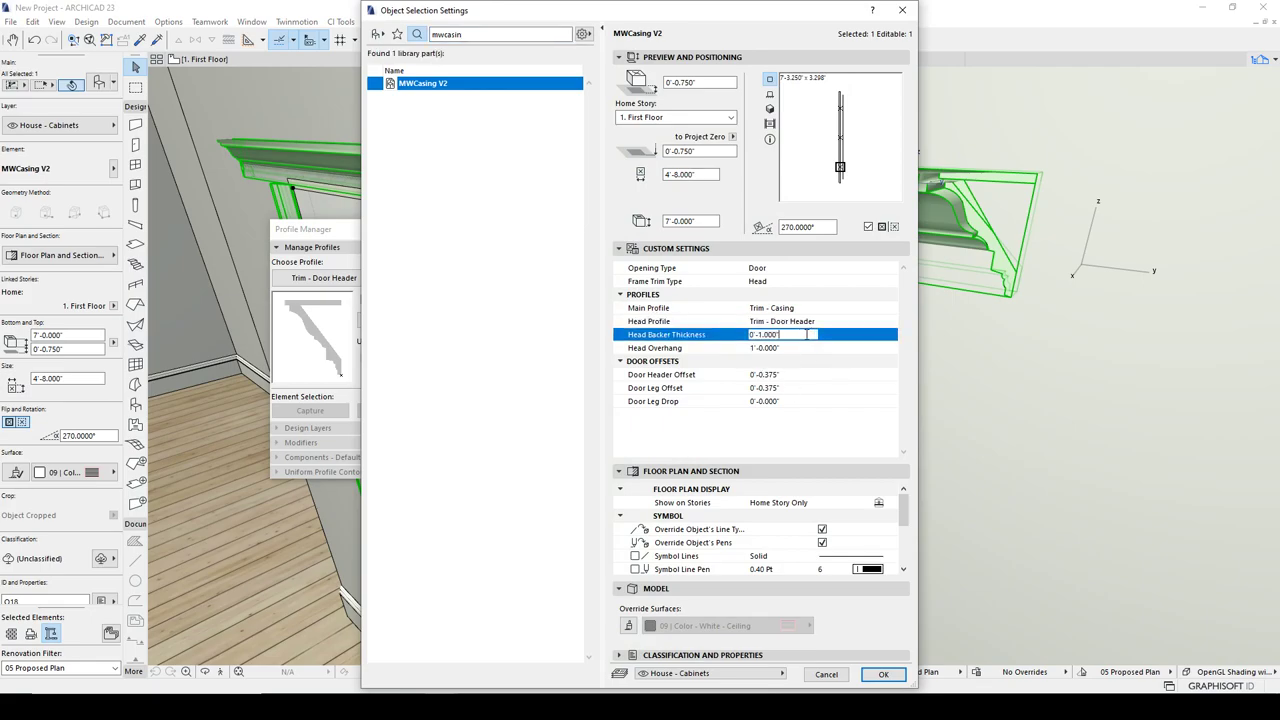
{"action": "left_click", "coordinate": [795, 348]}
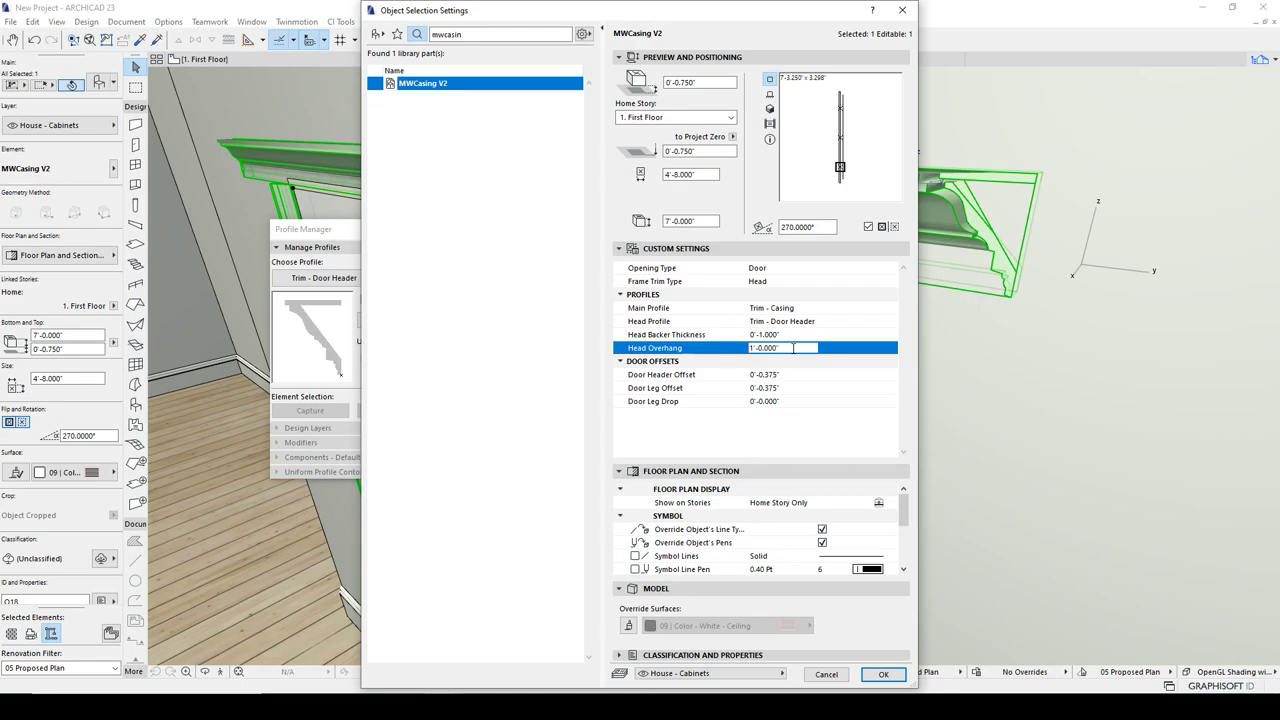
{"action": "left_click", "coordinate": [785, 335]}
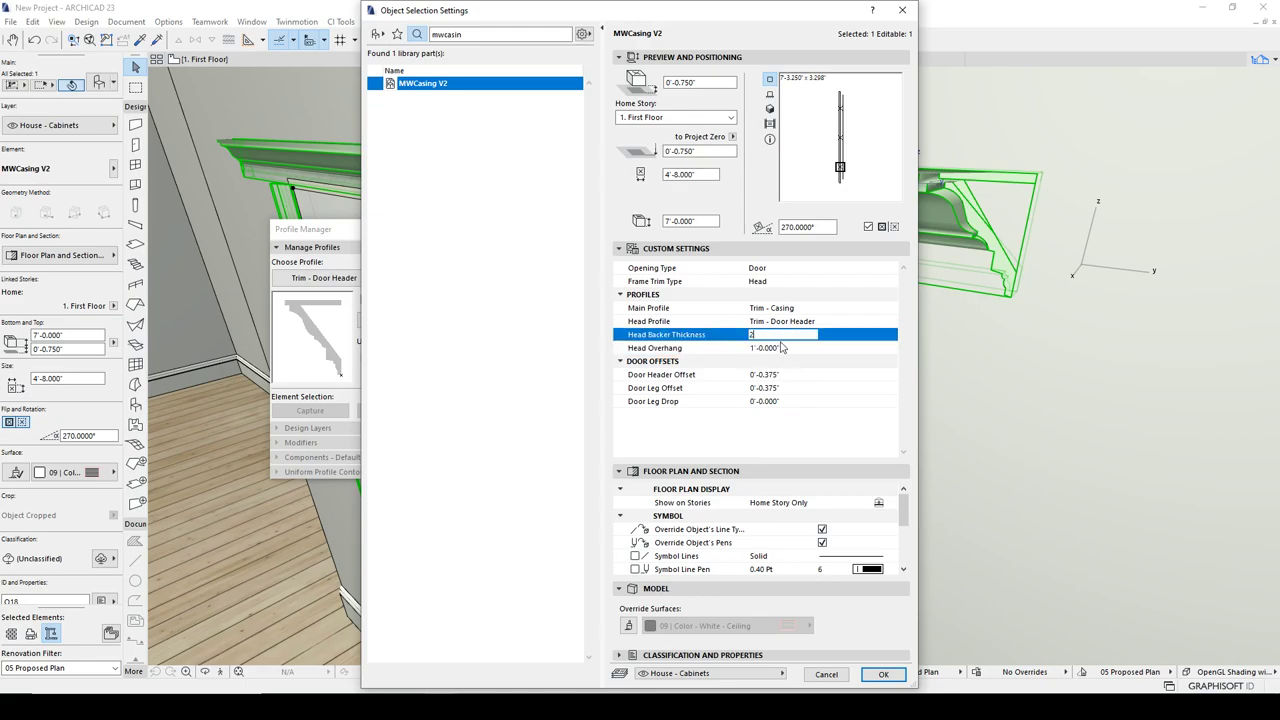
{"action": "key", "text": "Return"}
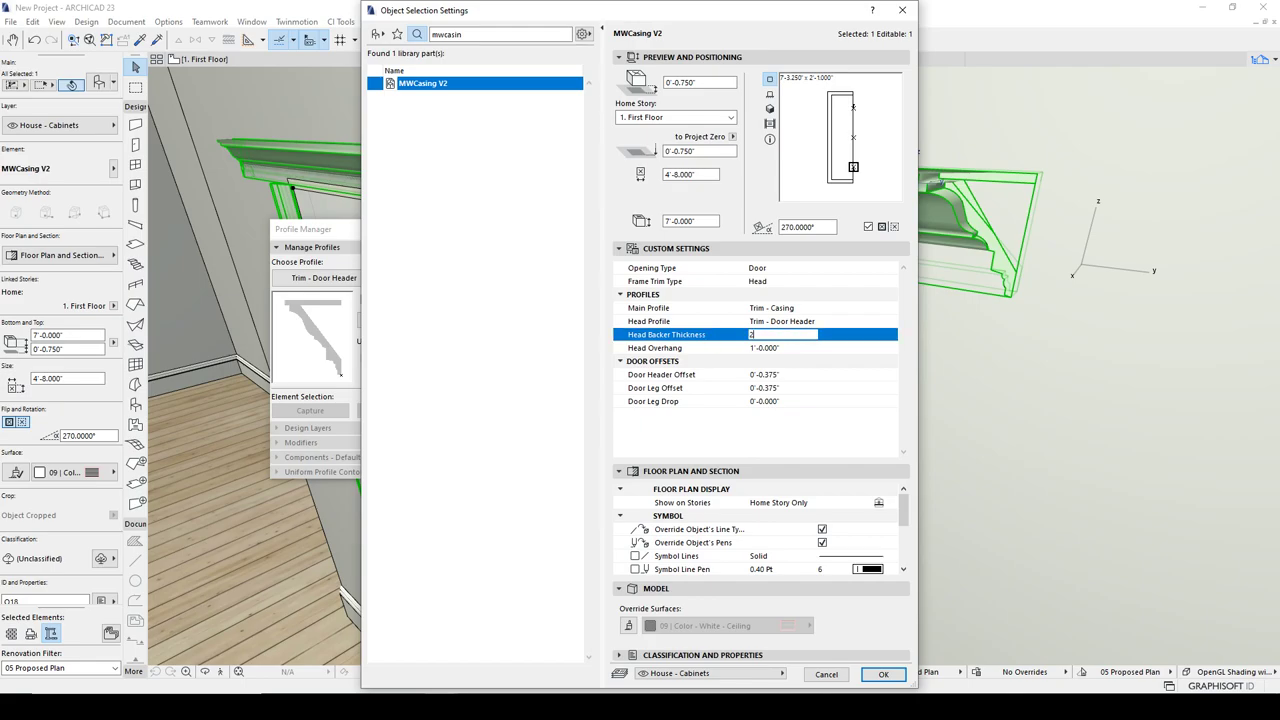
{"action": "type", "text": "2\""}
{"action": "key", "text": "Return"}
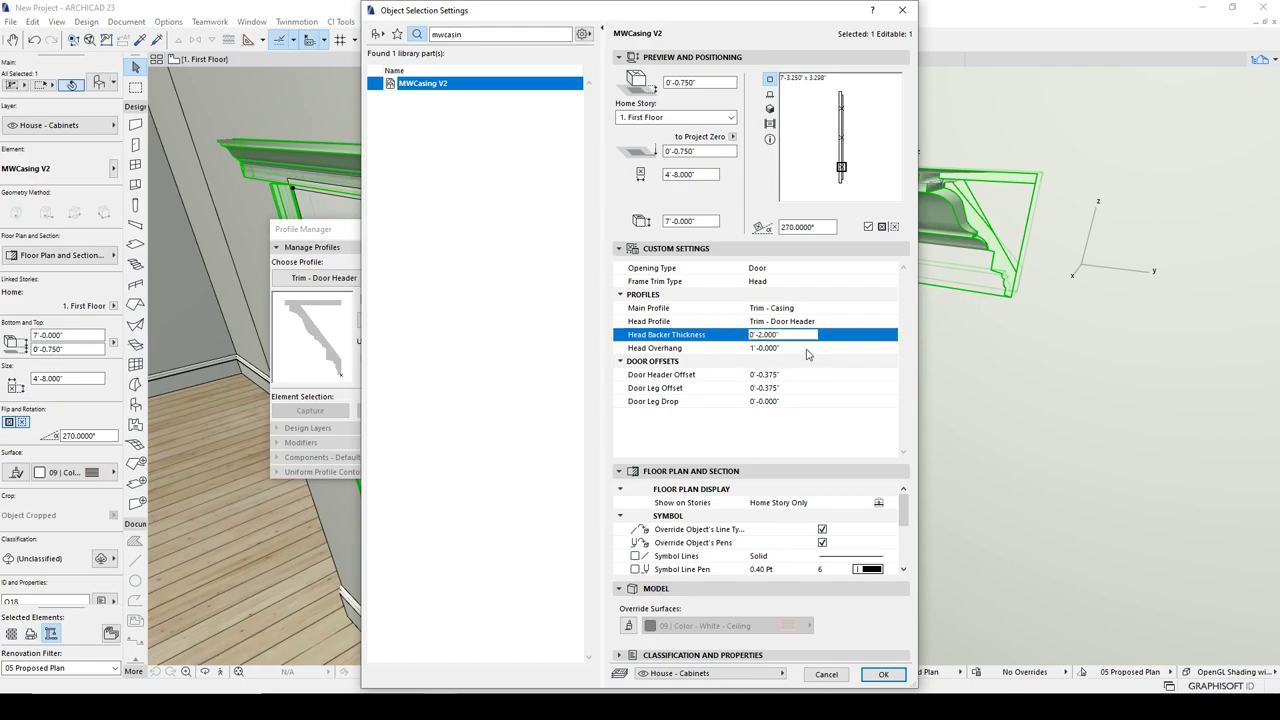
{"action": "left_click", "coordinate": [886, 675]}
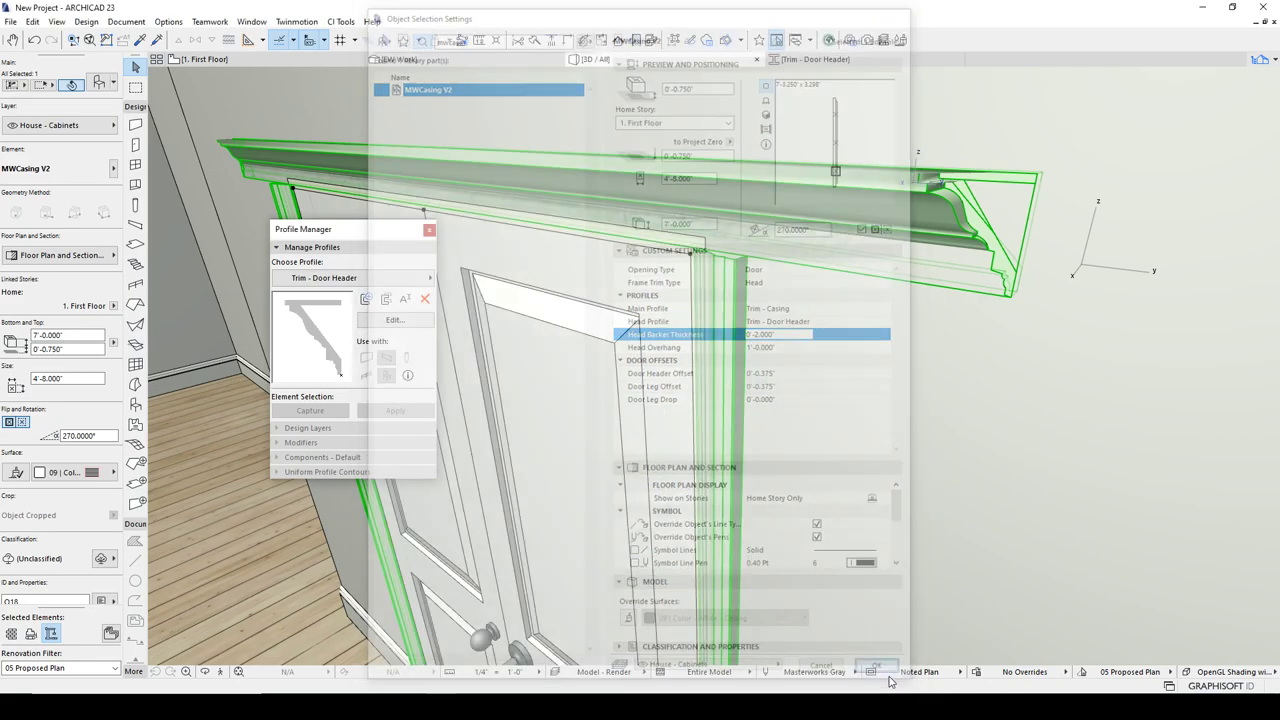
{"action": "left_click", "coordinate": [930, 357]}
Move the double-door casing off the wall into the open room so its back side is exposed
{"action": "middle_click_drag", "start_coordinate": [869, 307], "coordinate": [686, 274], "text": "shift"}
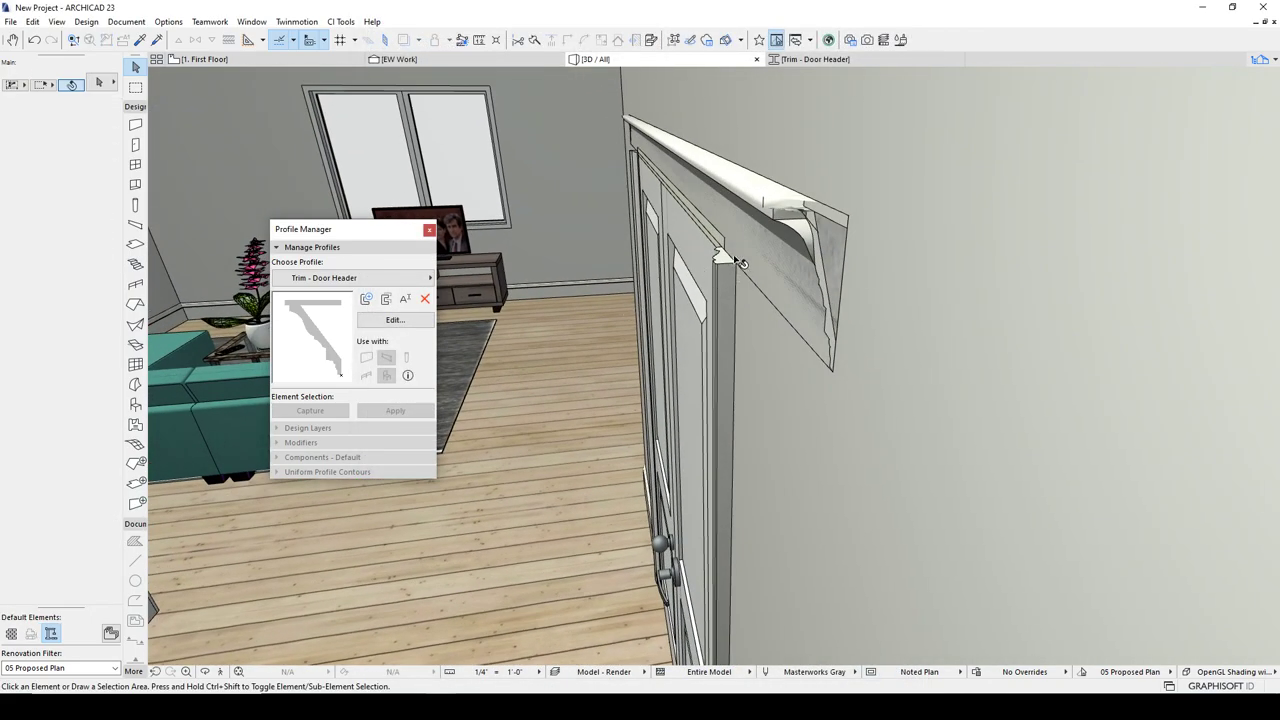
{"action": "left_click", "coordinate": [722, 265]}
{"action": "key", "text": "ctrl+d"}
{"action": "left_click", "coordinate": [724, 271]}
{"action": "left_click_drag", "start_coordinate": [700, 282], "coordinate": [612, 292]}
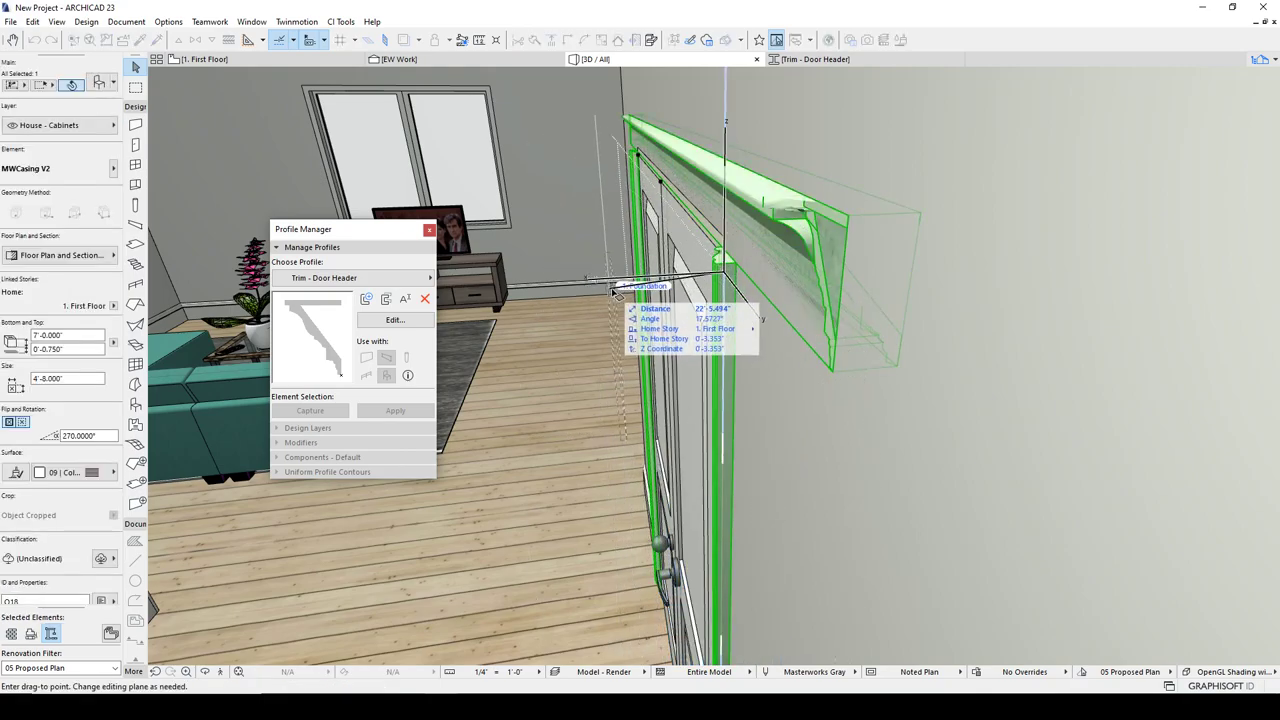
{"action": "middle_click_drag", "start_coordinate": [598, 294], "coordinate": [969, 337]}
{"action": "middle_click_drag", "start_coordinate": [1013, 380], "coordinate": [650, 350], "text": "shift"}
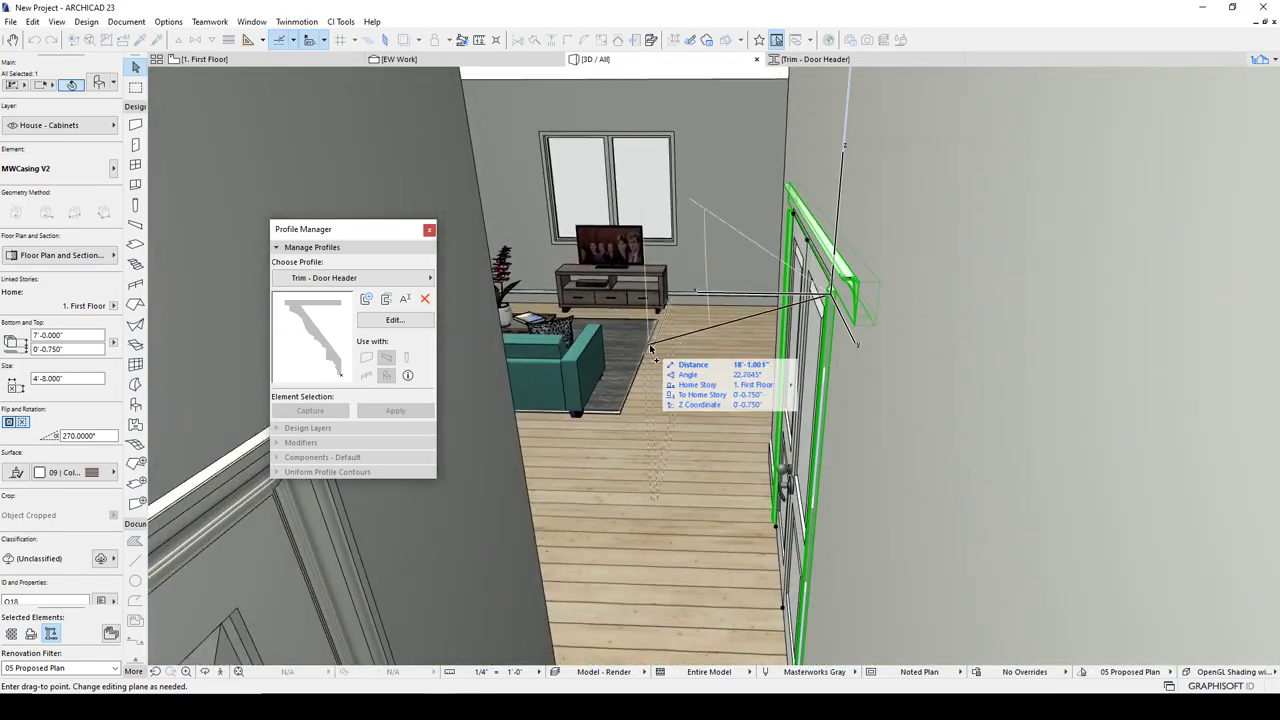
{"action": "left_click", "coordinate": [676, 543]}
{"action": "key", "text": "Escape"}
Examine the detached casing's header from behind and above, and check its head settings without changing them
{"action": "middle_click_drag", "start_coordinate": [728, 326], "coordinate": [657, 294]}
{"action": "scroll", "coordinate": [657, 293], "scroll_direction": "down", "scroll_amount": 5}
{"action": "middle_click_drag", "start_coordinate": [773, 308], "coordinate": [654, 298], "text": "shift"}
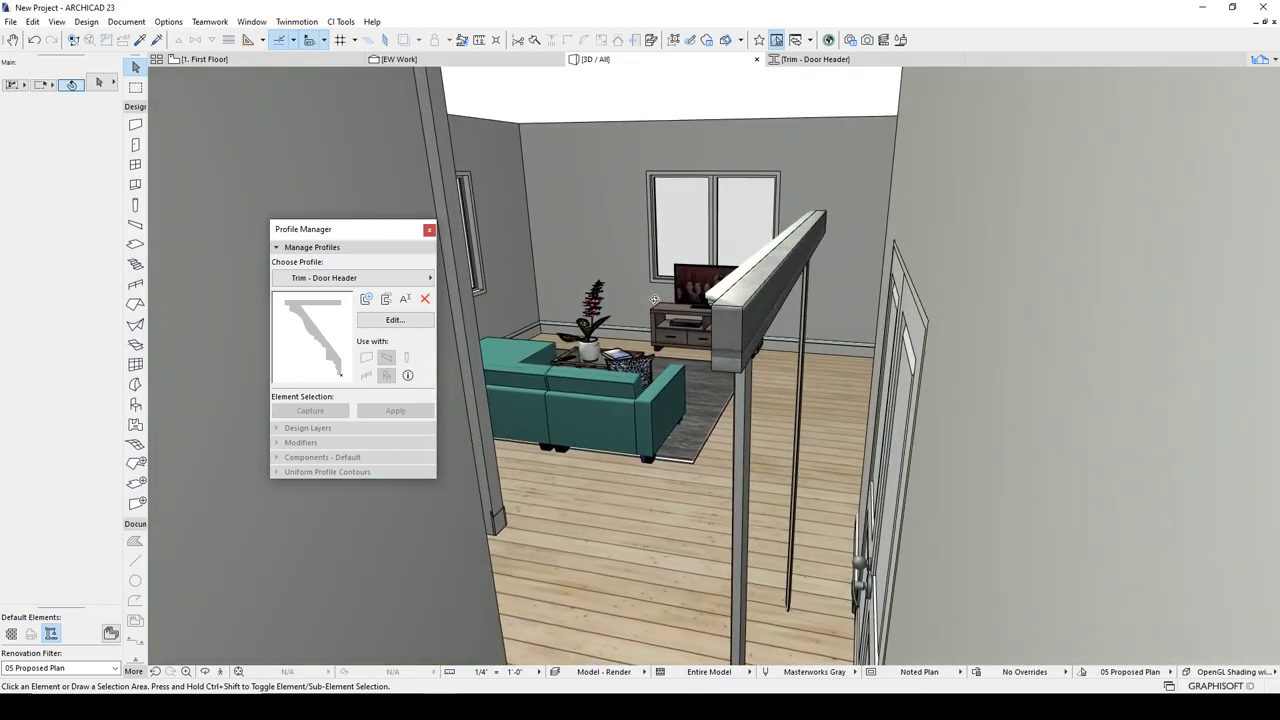
{"action": "middle_click_drag", "start_coordinate": [763, 293], "coordinate": [727, 336], "text": "shift"}
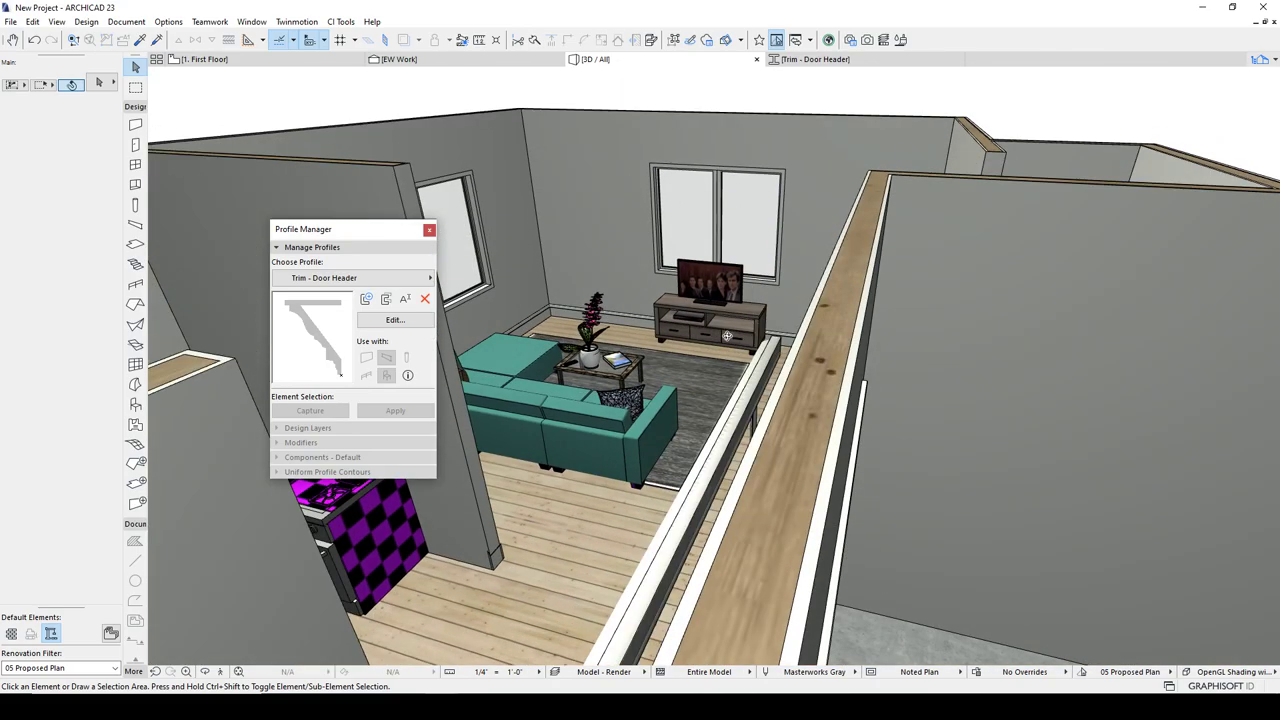
{"action": "middle_click_drag", "start_coordinate": [737, 387], "coordinate": [762, 282], "text": "shift"}
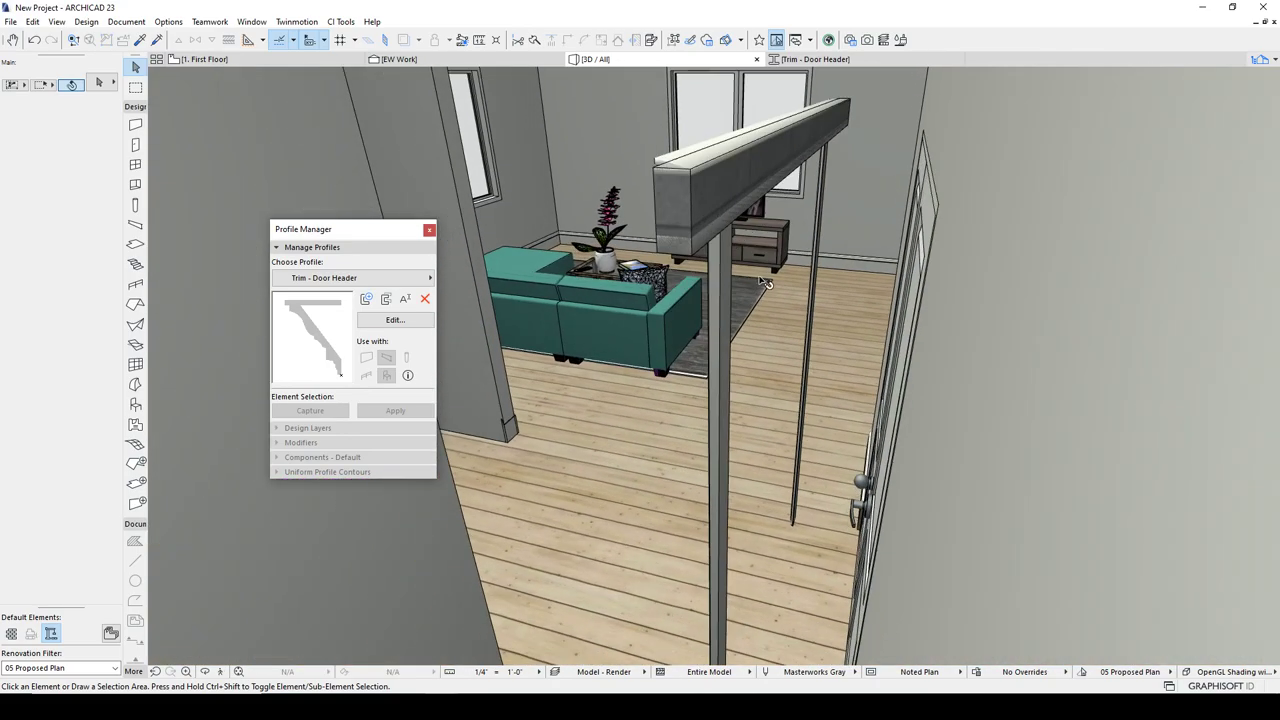
{"action": "left_click", "coordinate": [716, 193]}
{"action": "key", "text": "ctrl+t"}
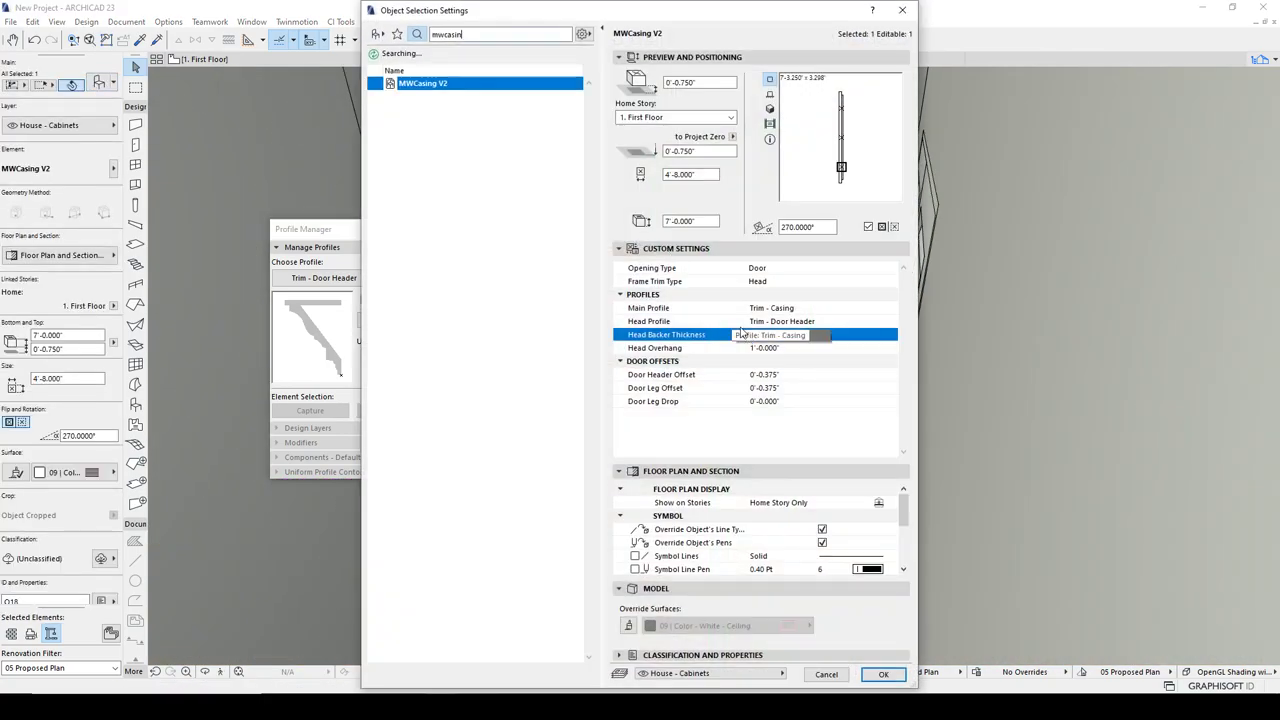
{"action": "key", "text": "Escape"}
Mirror the cap and crown shapes of the Trim - Door Header profile about the vertical line through their back edge and save the profile
{"action": "left_click", "coordinate": [393, 320]}
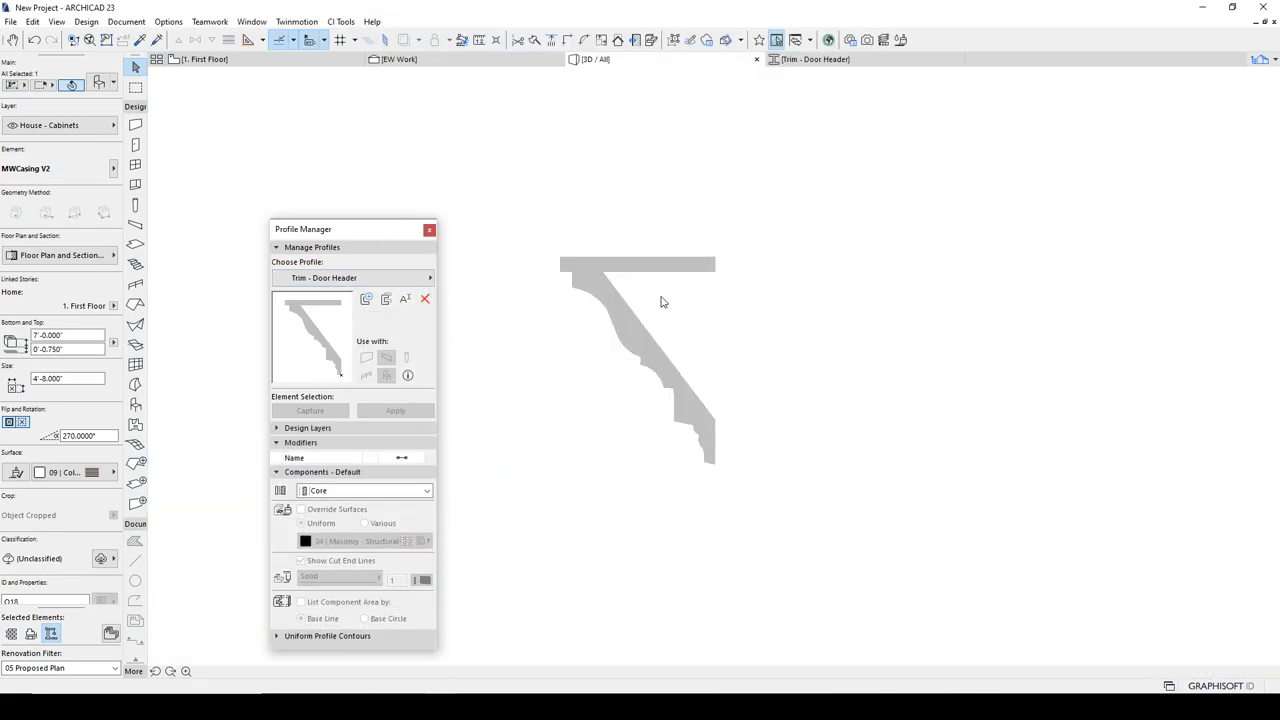
{"action": "left_click", "coordinate": [667, 266]}
{"action": "left_click", "coordinate": [633, 320], "text": "shift"}
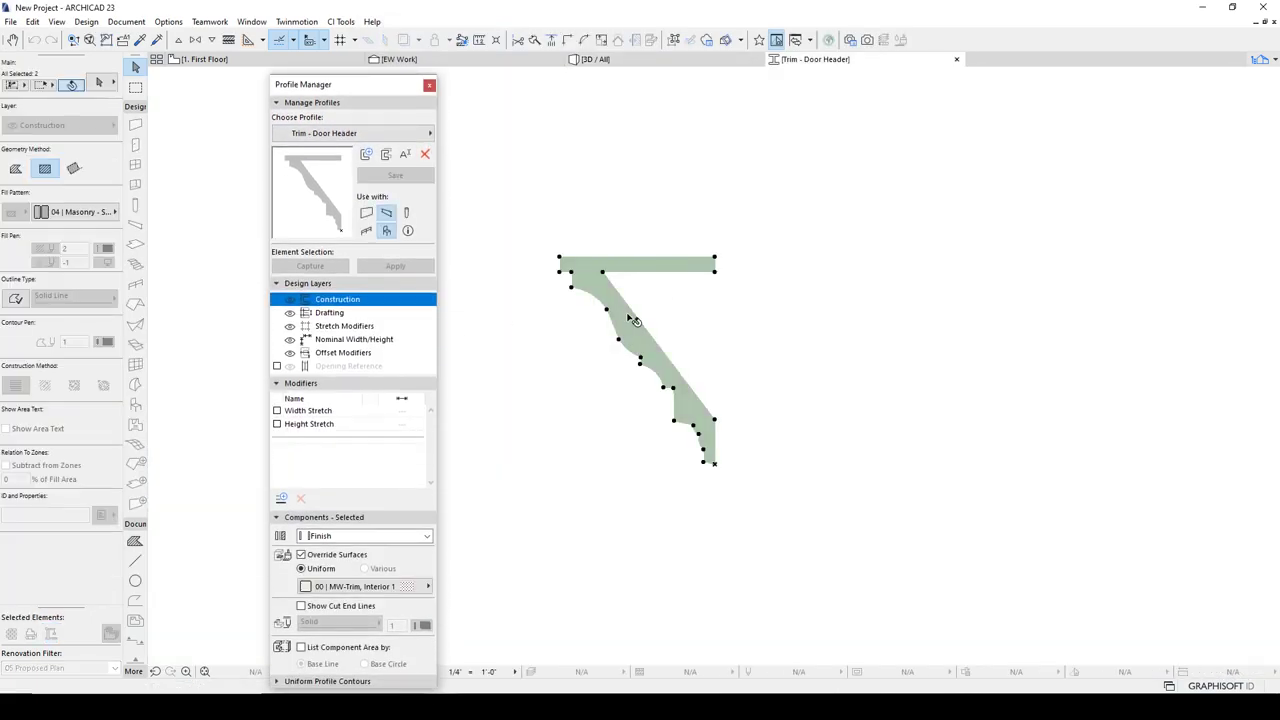
{"action": "key", "text": "ctrl+e"}
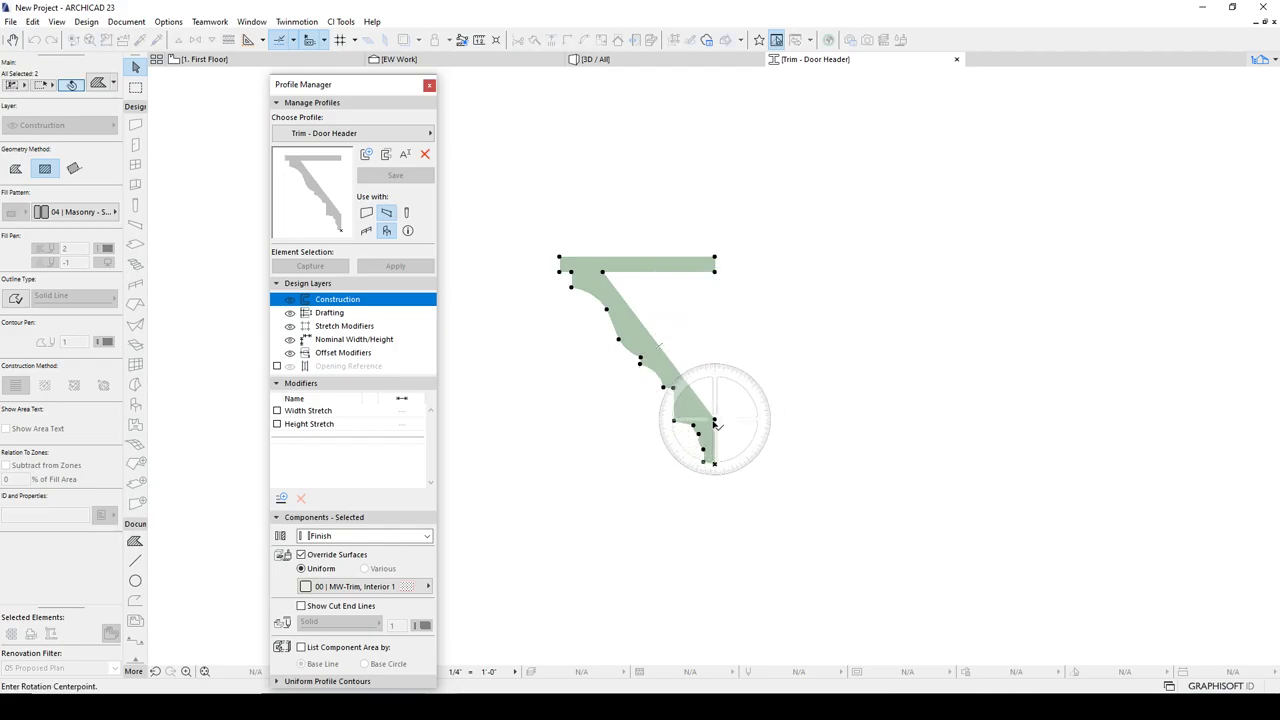
{"action": "key", "text": "Escape"}
{"action": "key", "text": "ctrl+m"}
{"action": "left_click", "coordinate": [714, 420]}
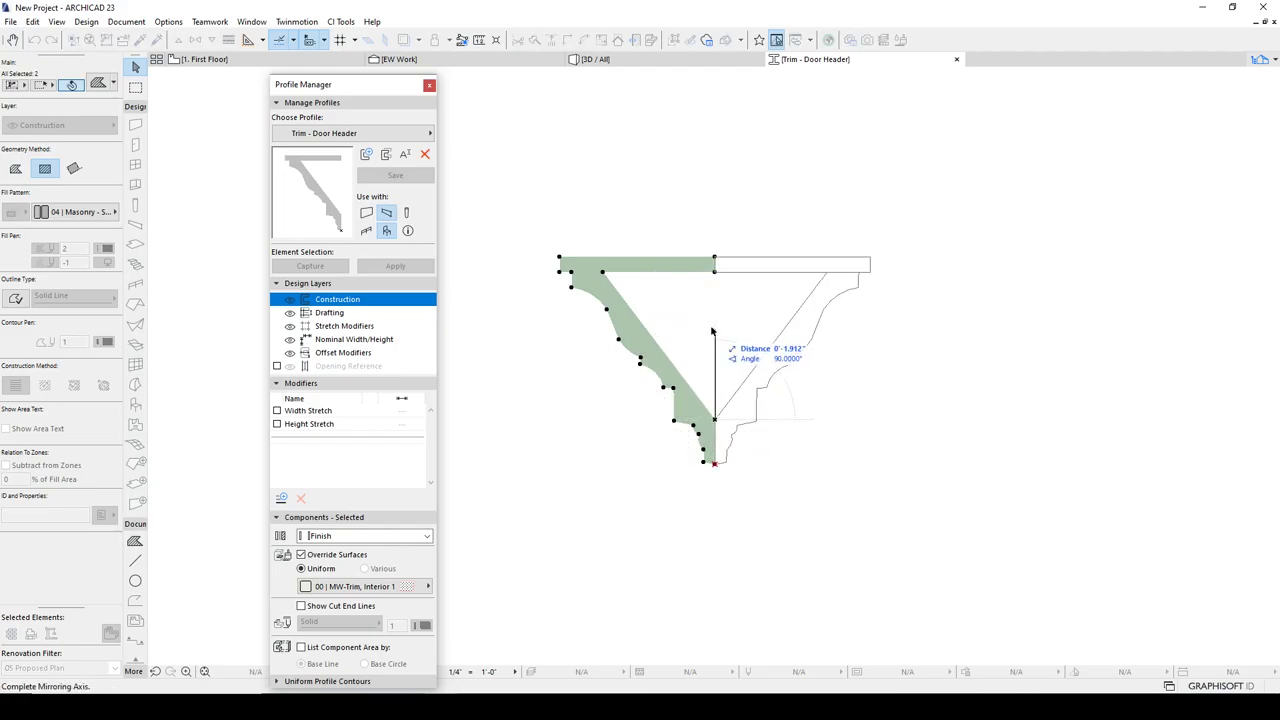
{"action": "left_click", "coordinate": [715, 300]}
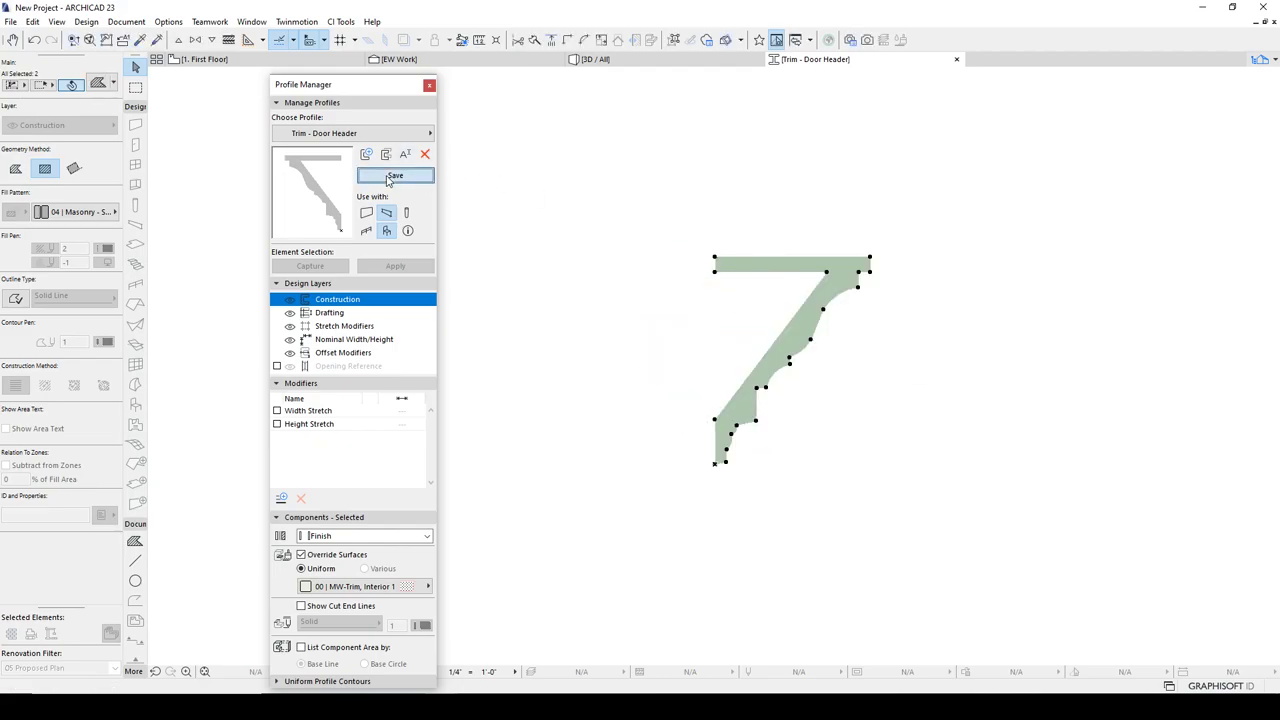
{"action": "left_click", "coordinate": [393, 176]}
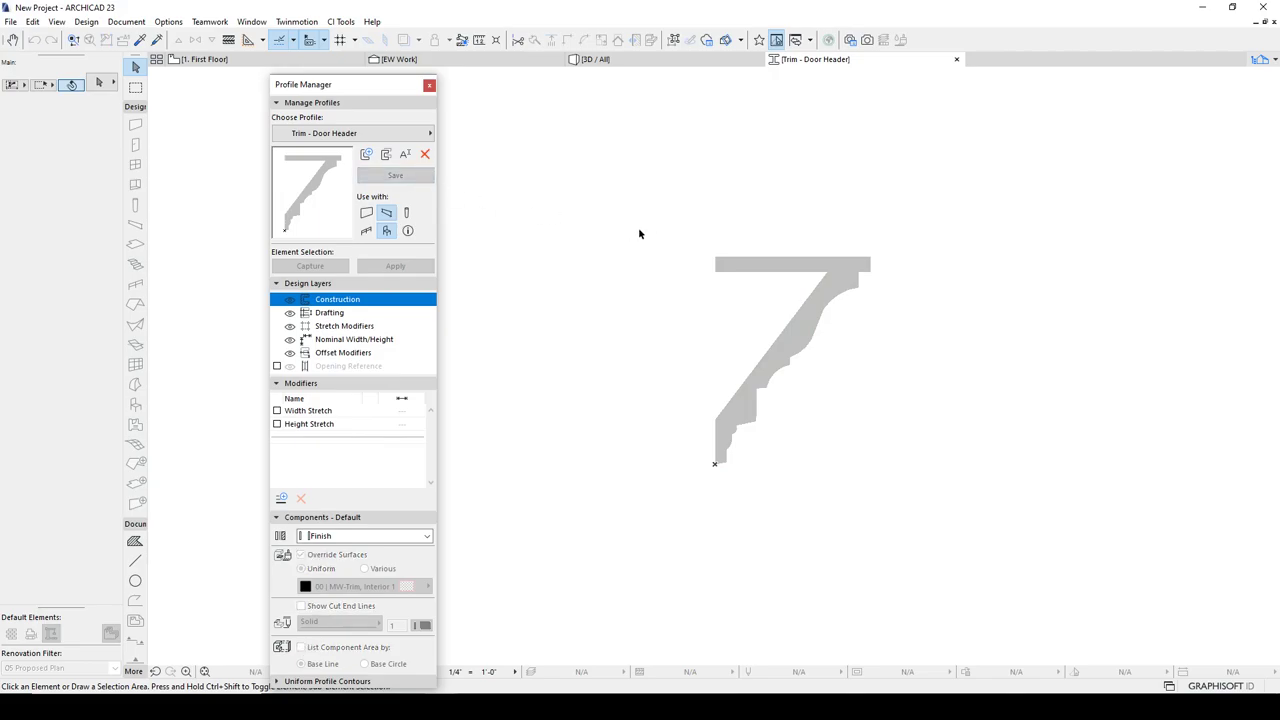
Examine the mirrored crown header and its end returns on the detached casing in the 3D view
{"action": "left_click", "coordinate": [605, 62]}
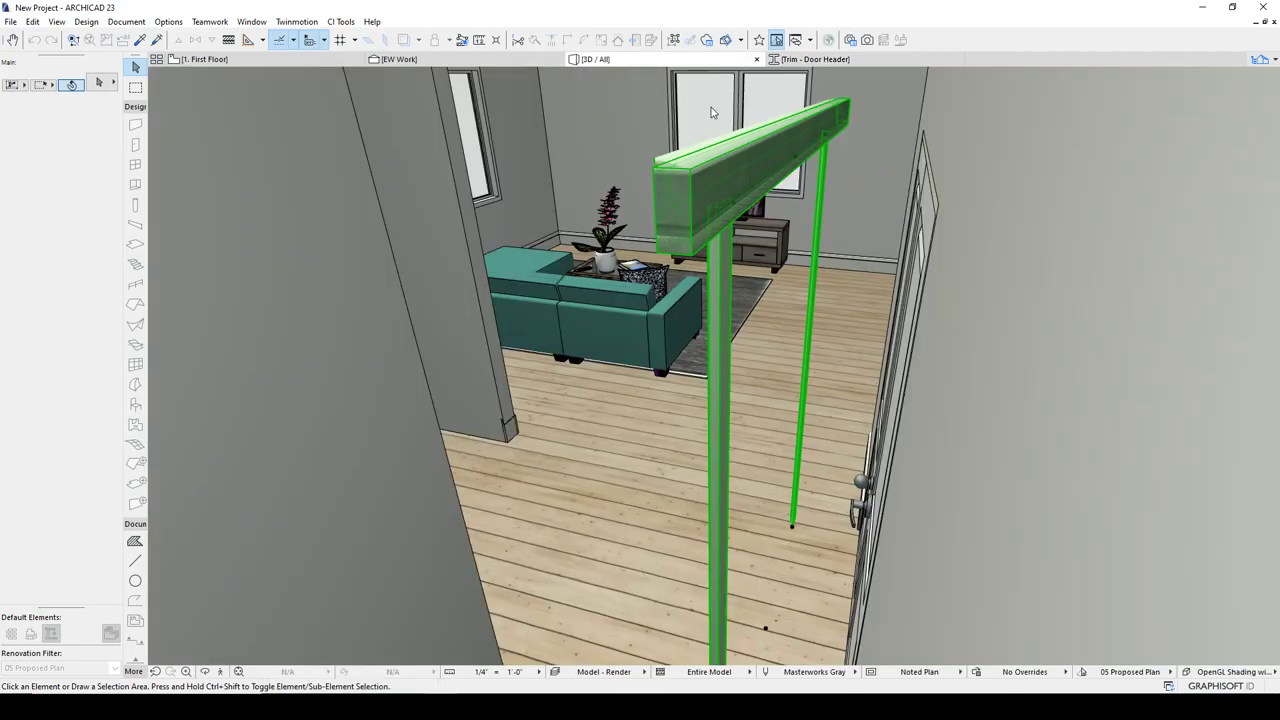
{"action": "key", "text": "Escape"}
{"action": "middle_click_drag", "start_coordinate": [752, 180], "coordinate": [714, 144], "text": "shift"}
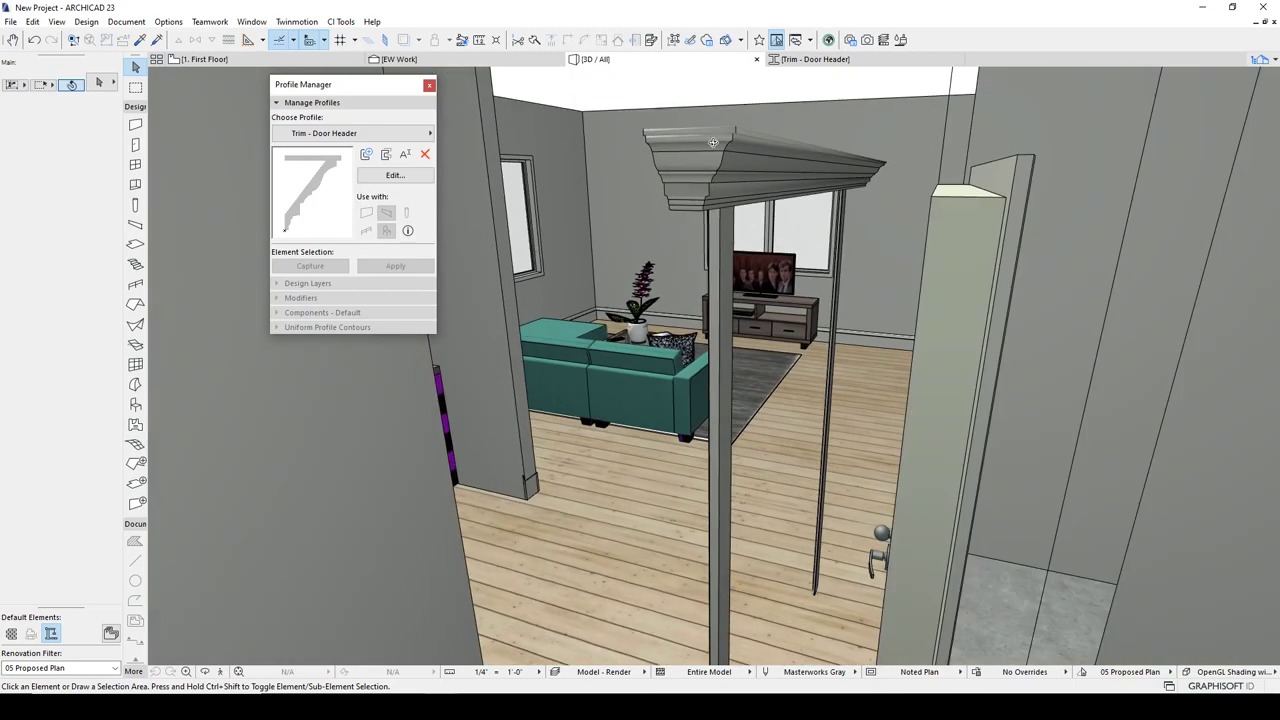
{"action": "scroll", "coordinate": [713, 143], "scroll_direction": "up", "scroll_amount": 5}
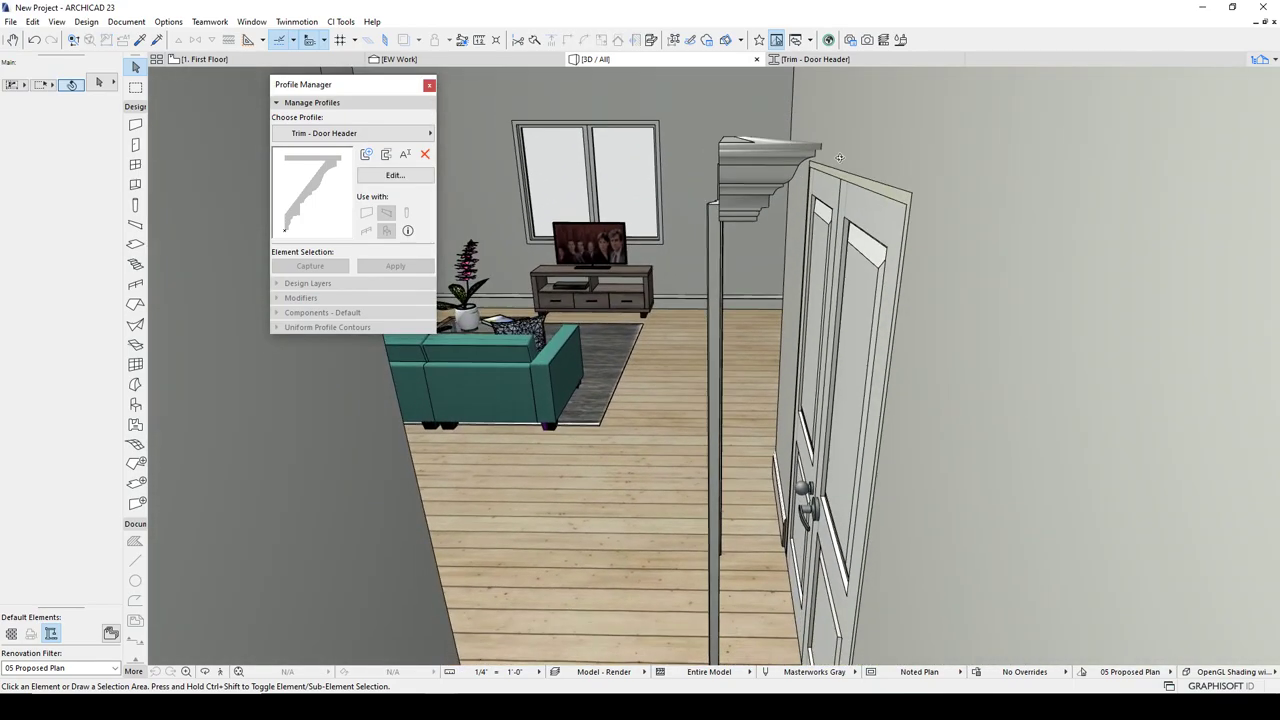
{"action": "middle_click_drag", "start_coordinate": [840, 157], "coordinate": [836, 167], "text": "shift"}
{"action": "scroll", "coordinate": [825, 215], "scroll_direction": "down", "scroll_amount": 5}
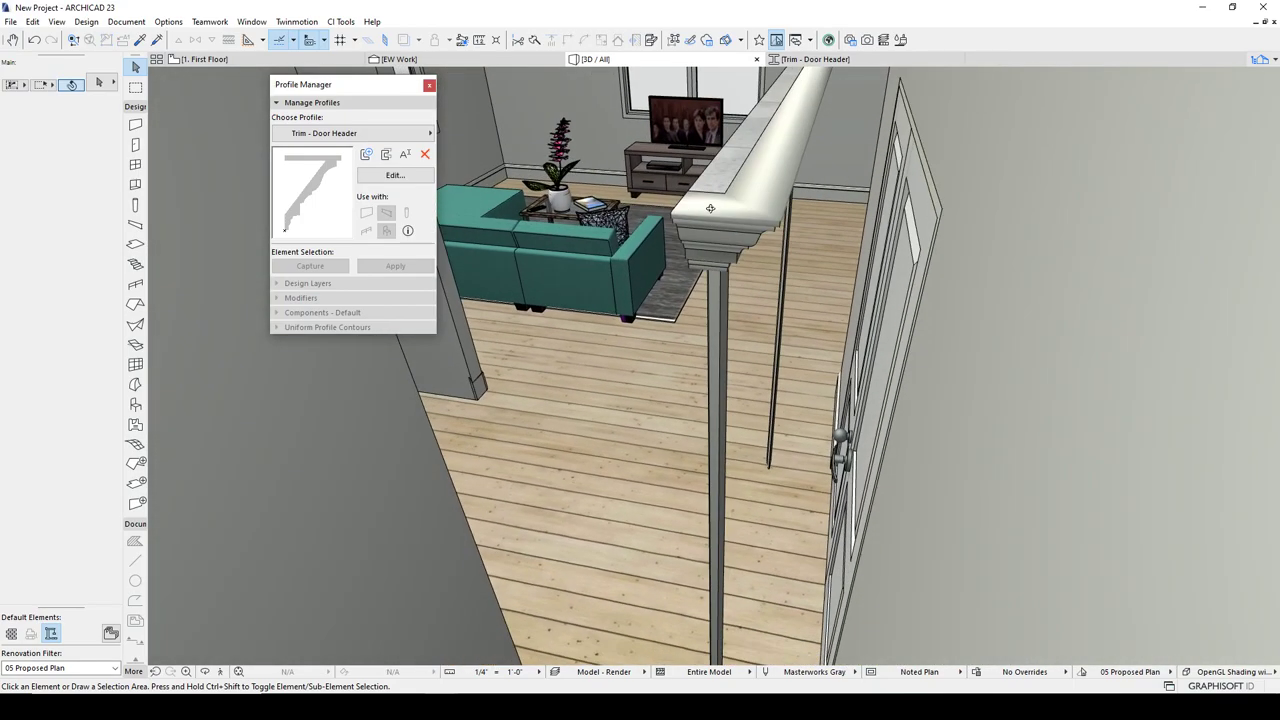
{"action": "scroll", "coordinate": [743, 170], "scroll_direction": "up", "scroll_amount": 5}
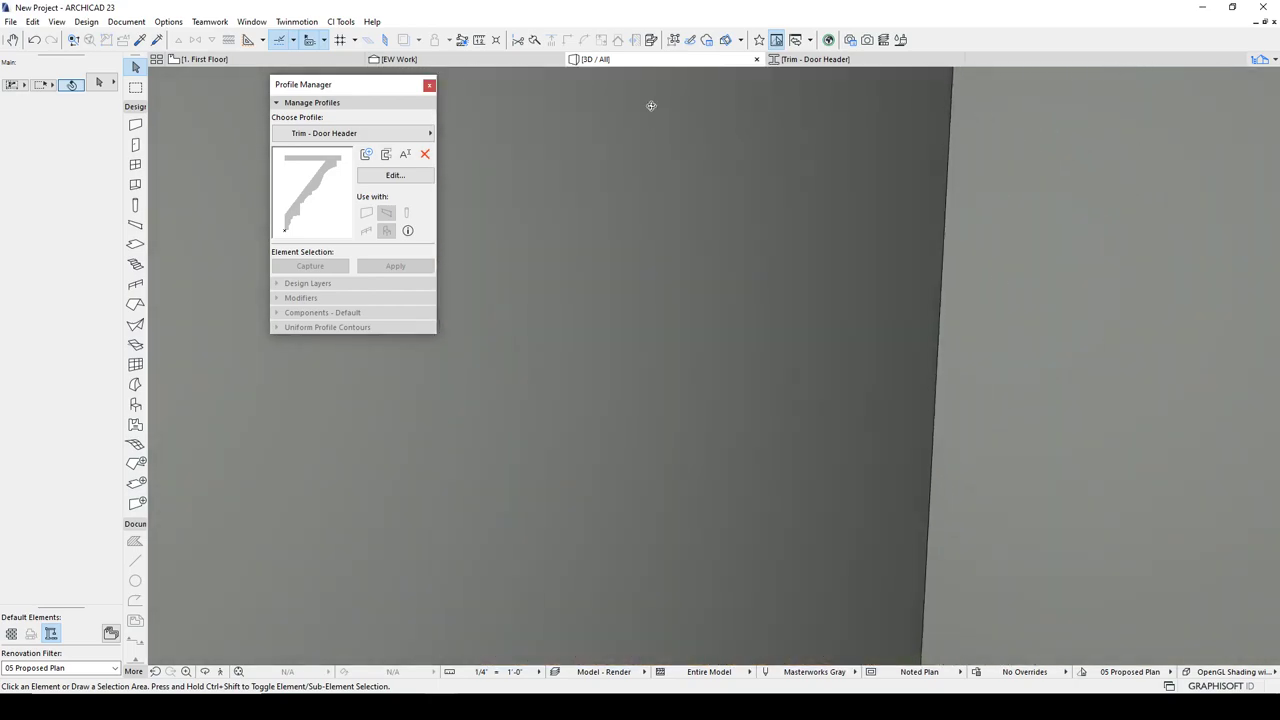
Set the detached casing's Head Backer Thickness to 1" and its Head Overhang to 4"
{"action": "left_click", "coordinate": [740, 152]}
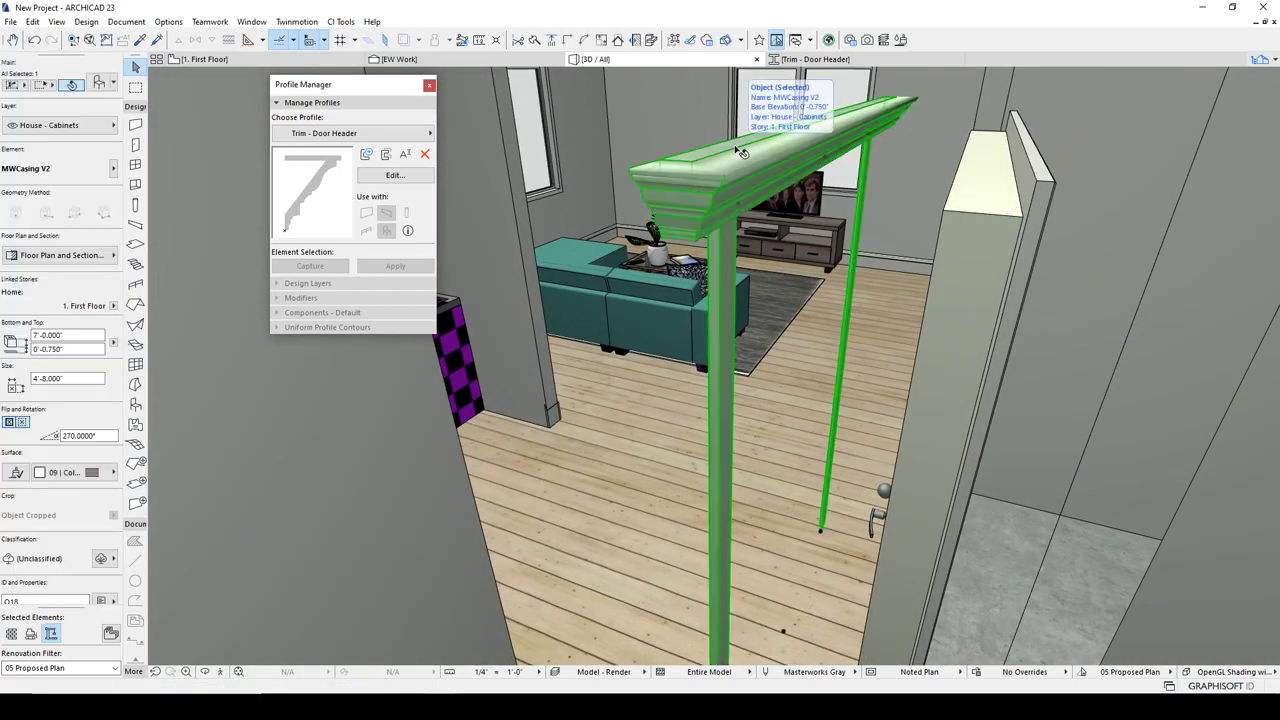
{"action": "key", "text": "ctrl+t"}
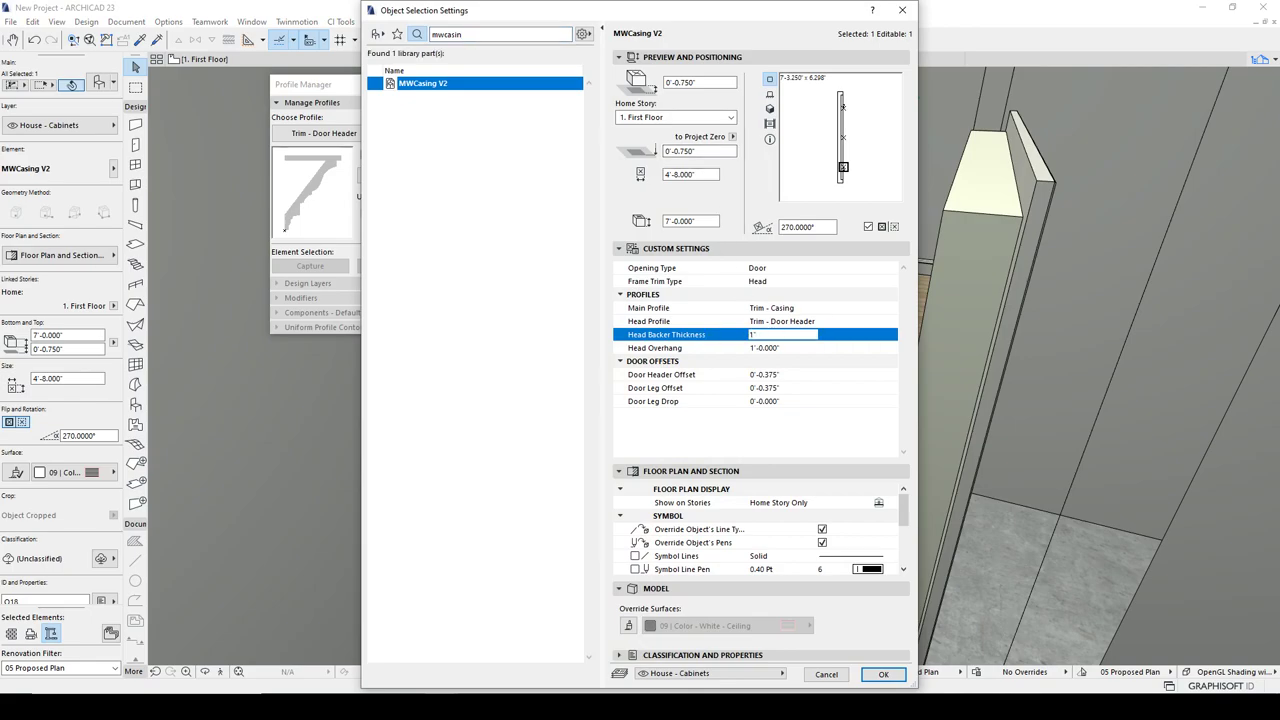
{"action": "left_click", "coordinate": [800, 347]}
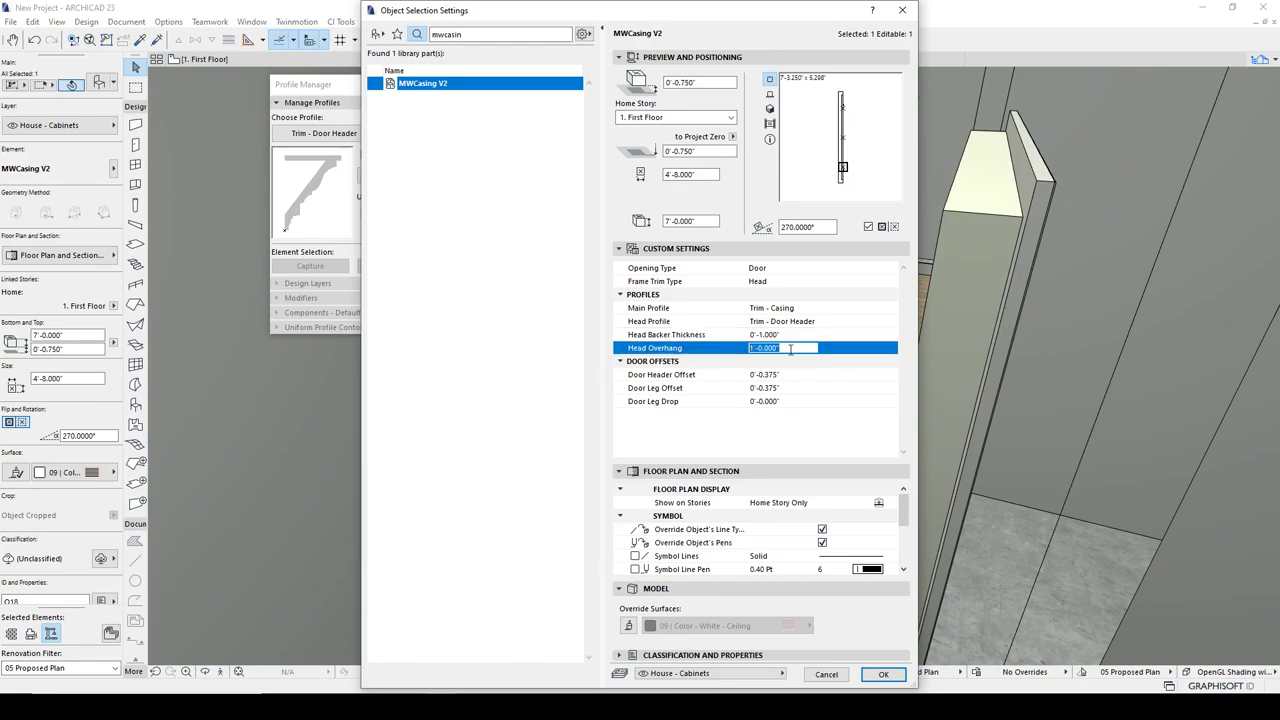
{"action": "type", "text": "4\""}
{"action": "key", "text": "Return"}
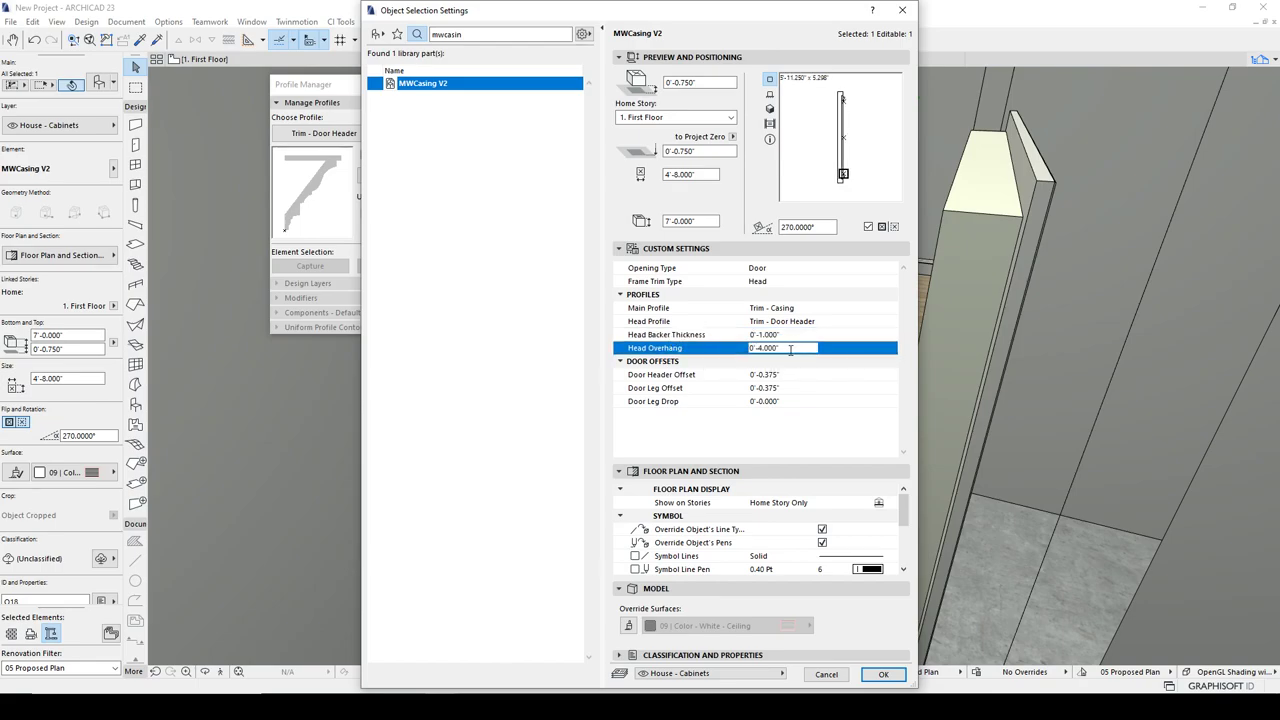
{"action": "left_click", "coordinate": [870, 674]}
{"action": "middle_click_drag", "start_coordinate": [763, 260], "coordinate": [888, 262], "text": "shift"}
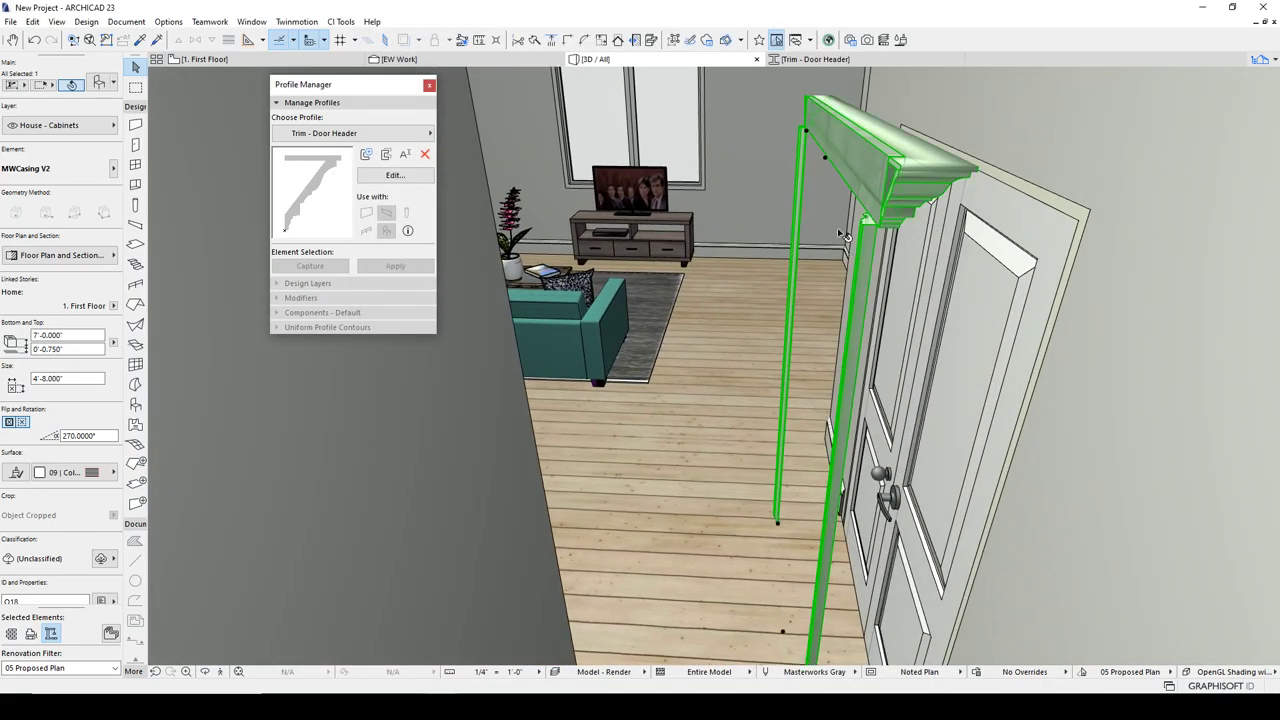
On the first-floor plan, rotate the detached casing at door D04 by 180° about a point on its long edge, and return to the 3D view
{"action": "key", "text": "F2"}
{"action": "scroll", "coordinate": [598, 240], "scroll_direction": "up", "scroll_amount": 5}
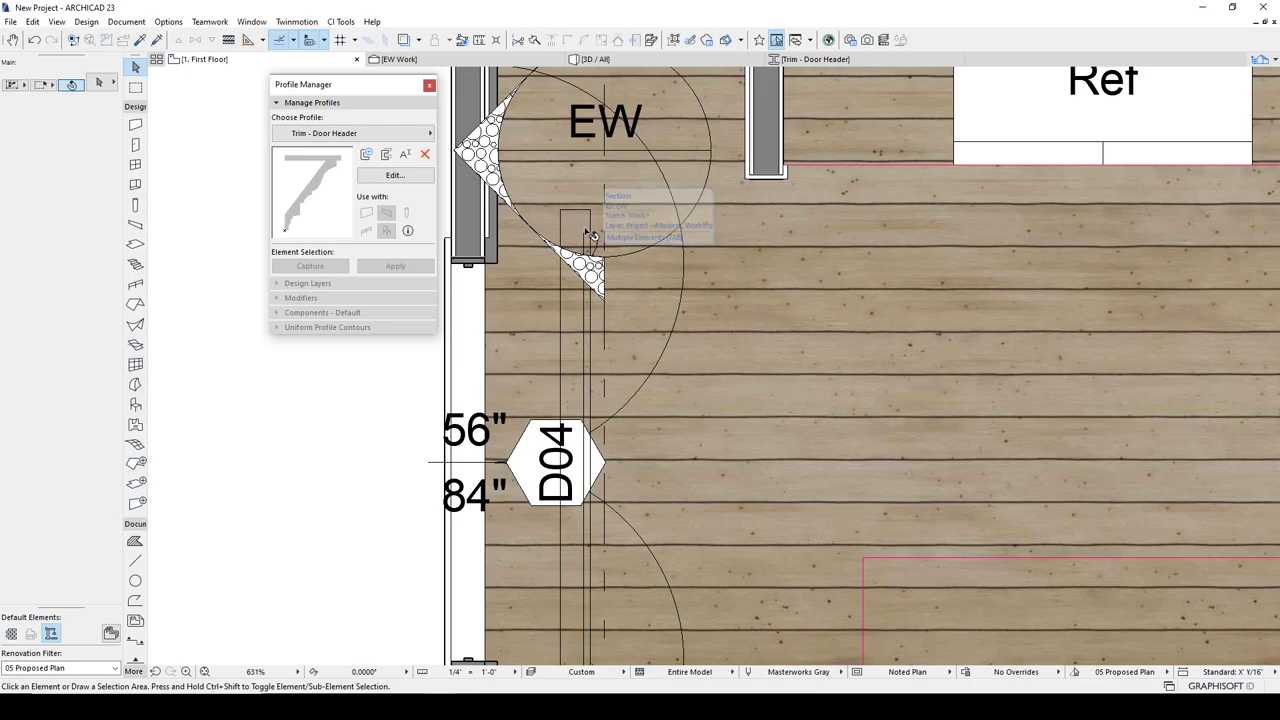
{"action": "left_click", "coordinate": [548, 198]}
{"action": "middle_click_drag", "start_coordinate": [672, 519], "coordinate": [669, 263]}
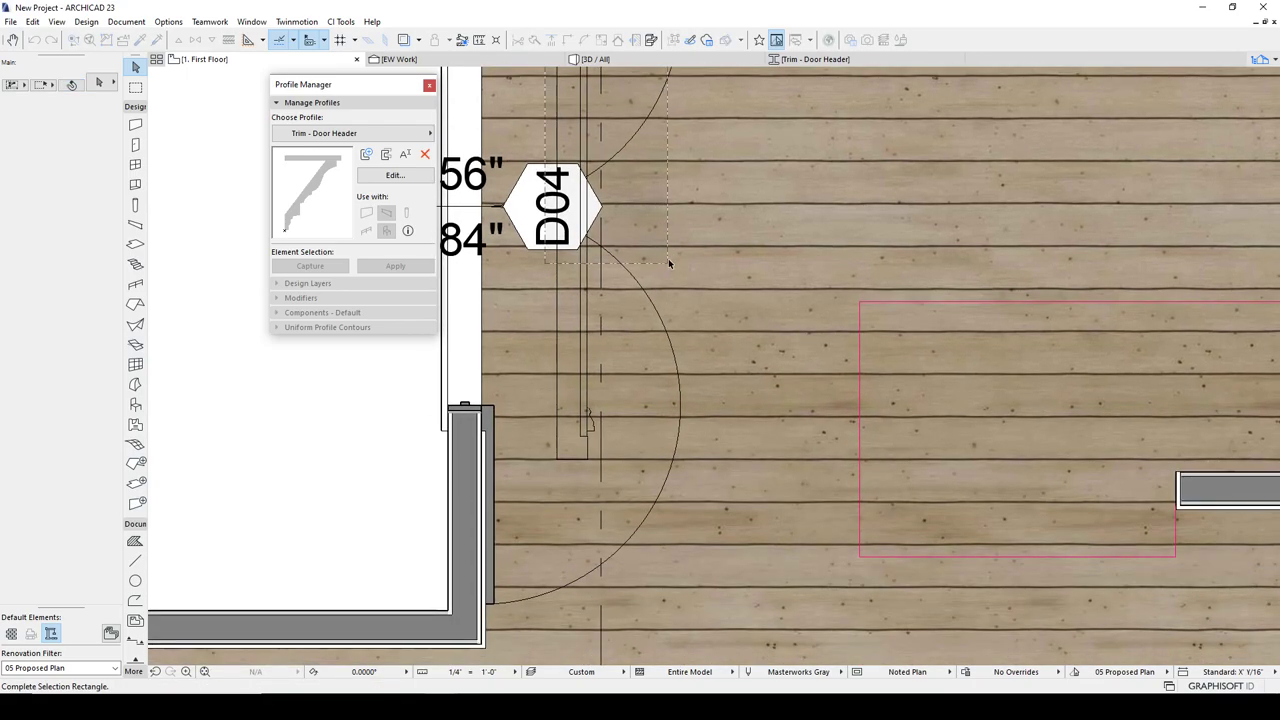
{"action": "left_click", "coordinate": [628, 473]}
{"action": "scroll", "coordinate": [615, 408], "scroll_direction": "up", "scroll_amount": 3}
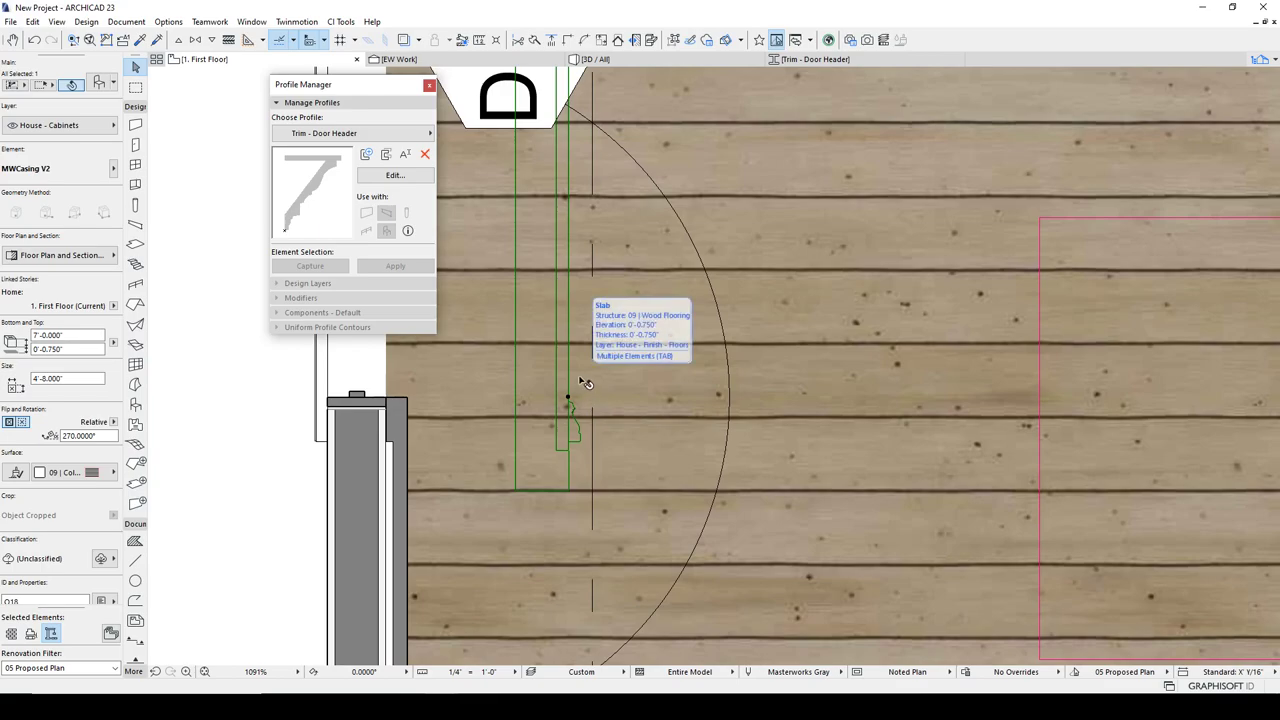
{"action": "key", "text": "ctrl+e"}
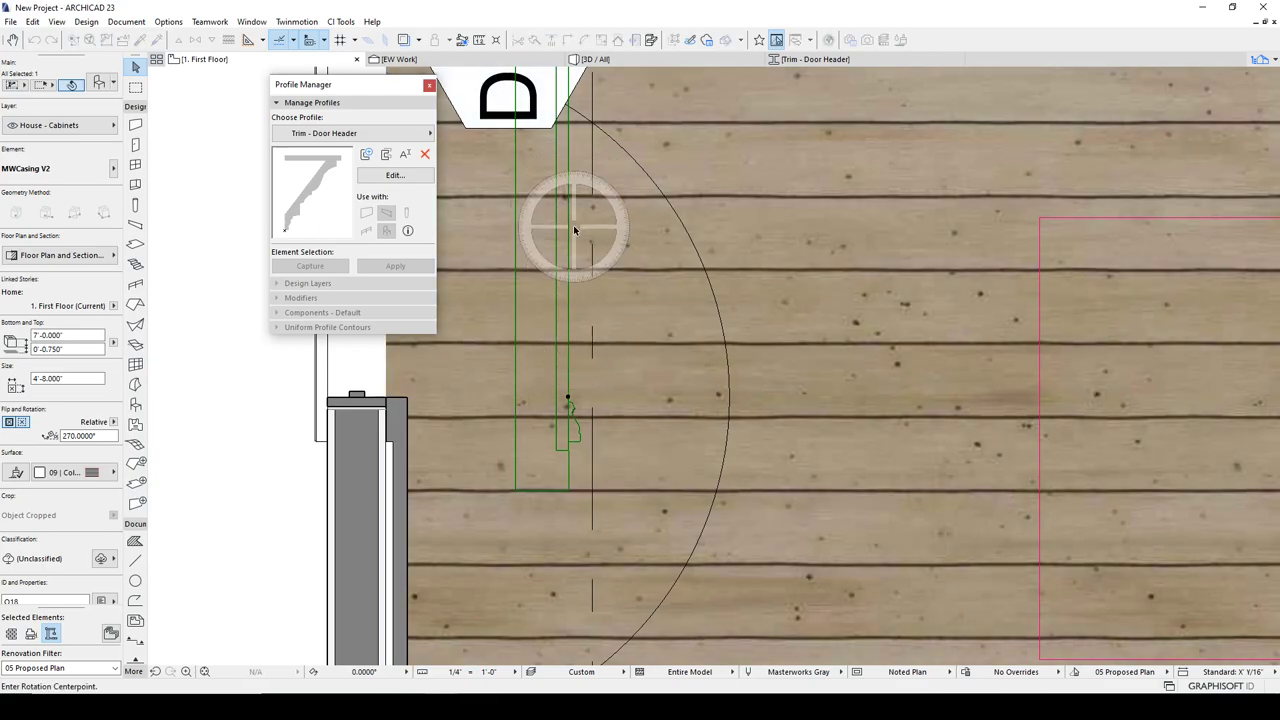
{"action": "left_click", "coordinate": [567, 196]}
{"action": "left_click", "coordinate": [659, 197]}
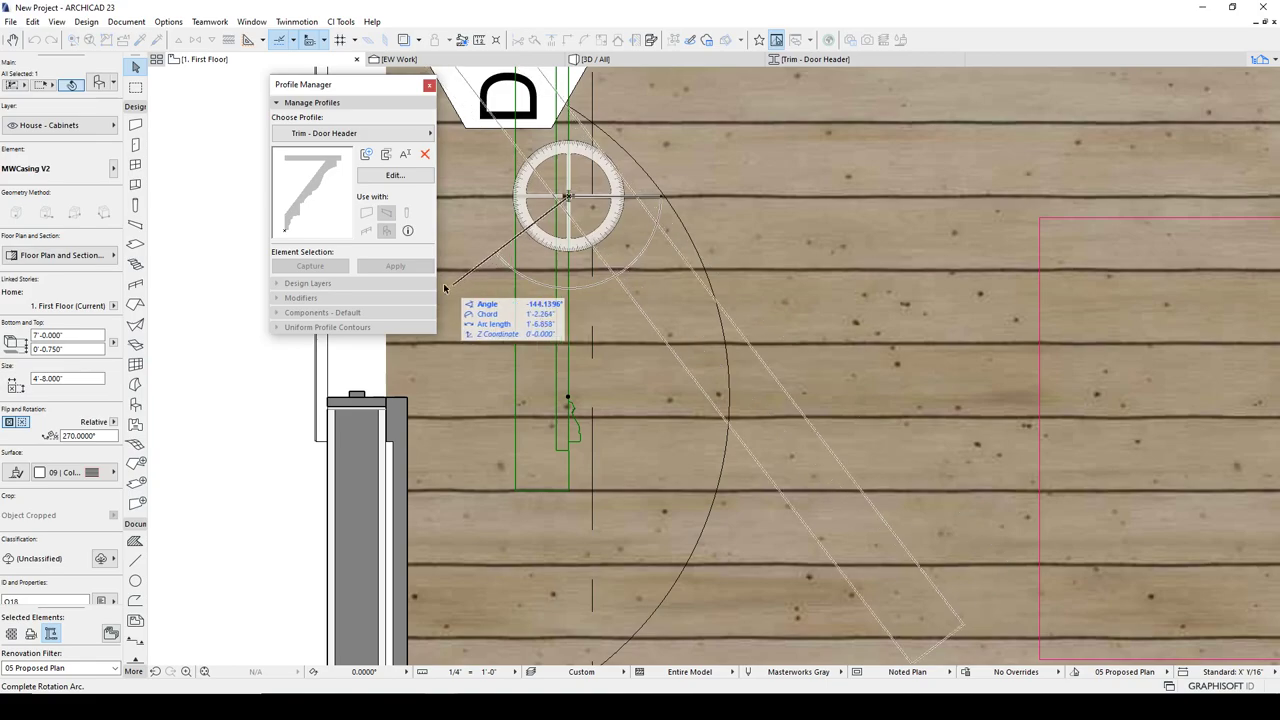
{"action": "left_click", "coordinate": [451, 195]}
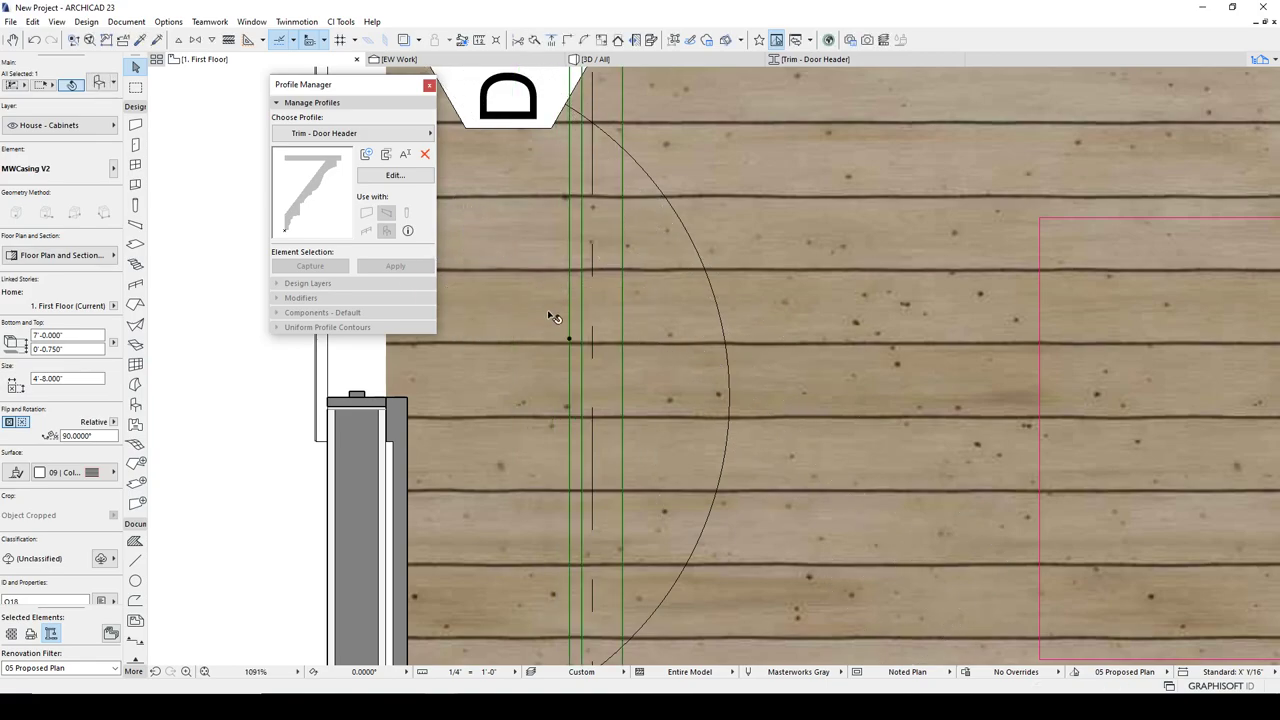
{"action": "scroll", "coordinate": [569, 443], "scroll_direction": "down", "scroll_amount": 3}
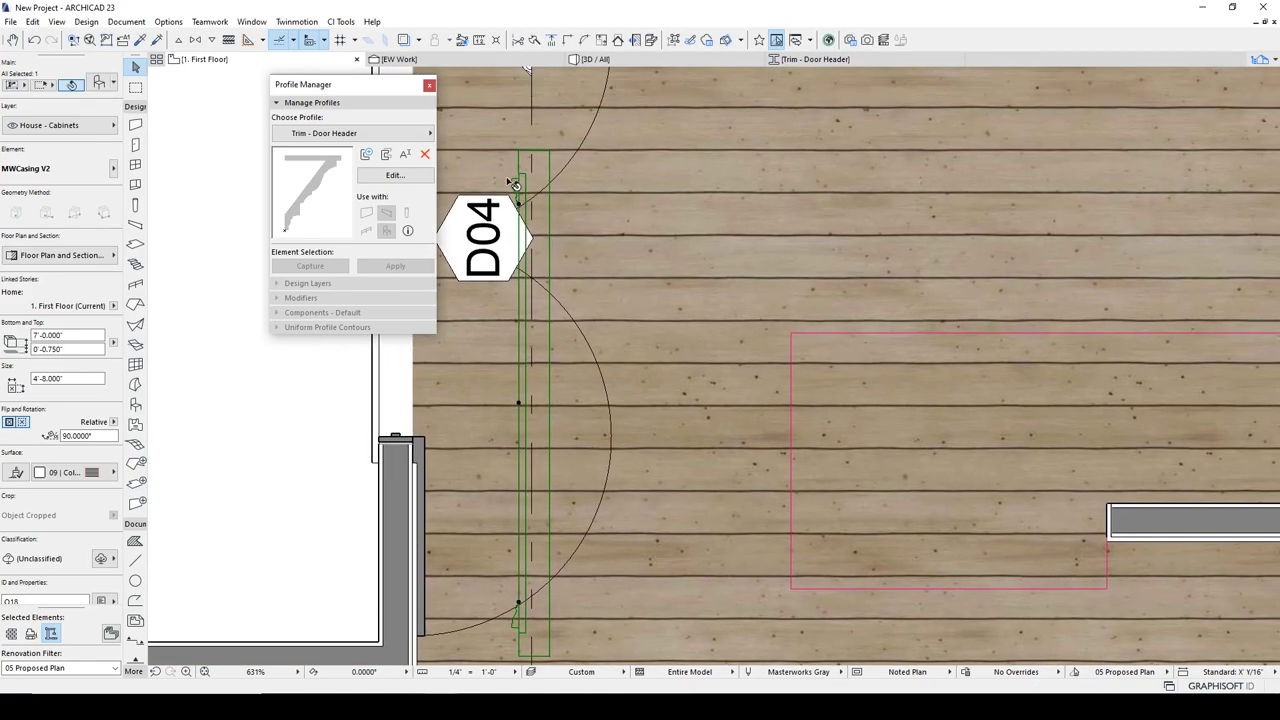
{"action": "key", "text": "Escape"}
{"action": "left_click", "coordinate": [594, 60]}
{"action": "middle_click_drag", "start_coordinate": [740, 275], "coordinate": [970, 171], "text": "shift"}
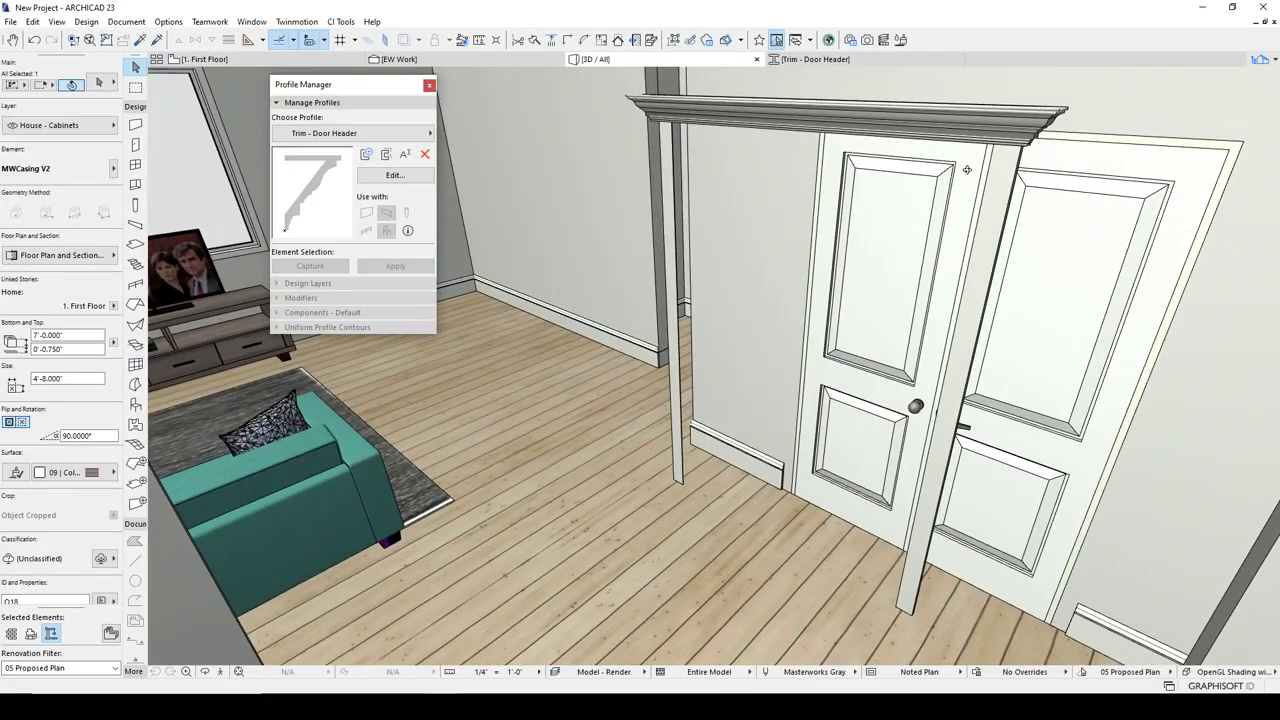
{"action": "key", "text": "Escape"}
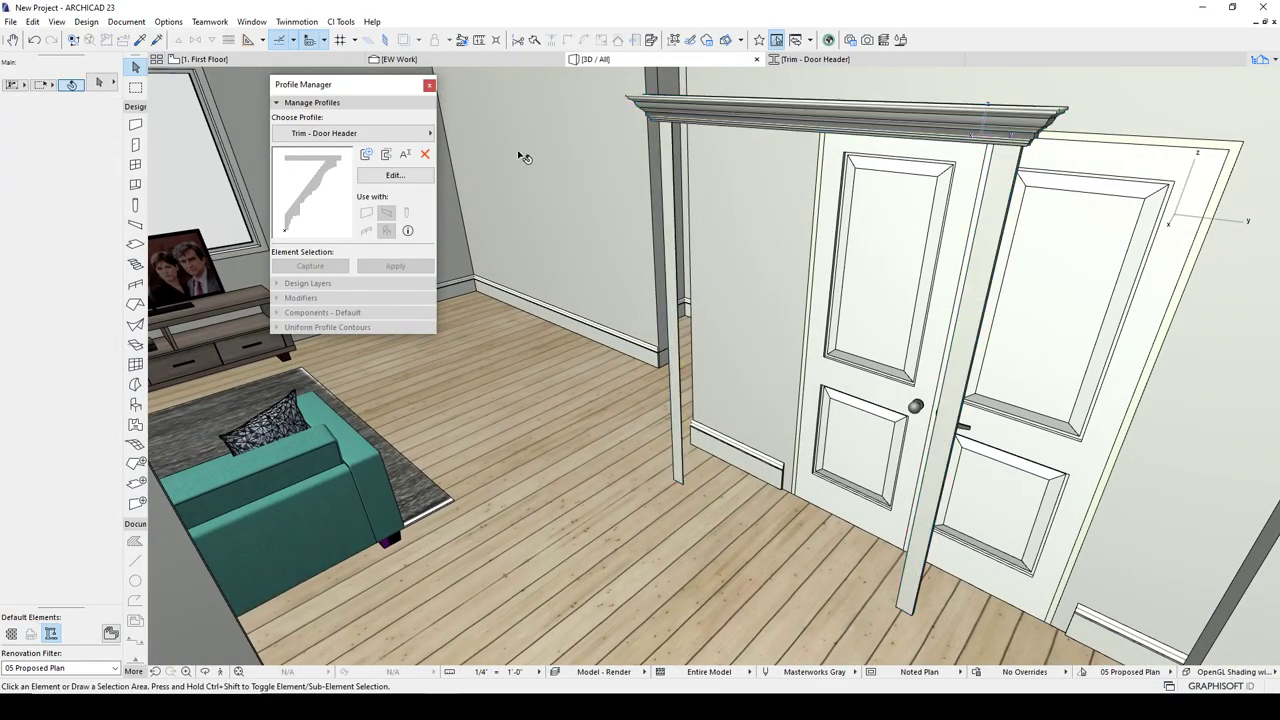
Mirror the Trim - Casing profile about its vertical back edge and save it, and inspect the casing legs in the 3D view
{"action": "left_click", "coordinate": [370, 176]}
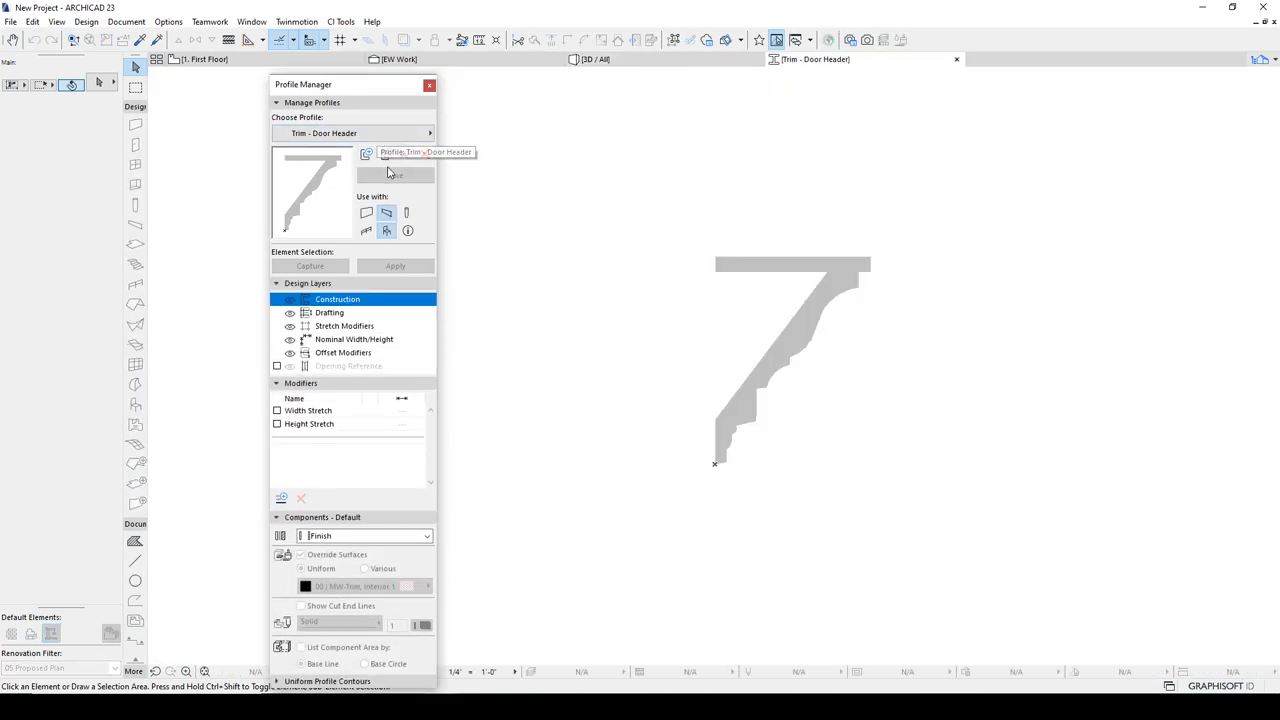
{"action": "left_click", "coordinate": [360, 133]}
{"action": "left_click", "coordinate": [500, 494]}
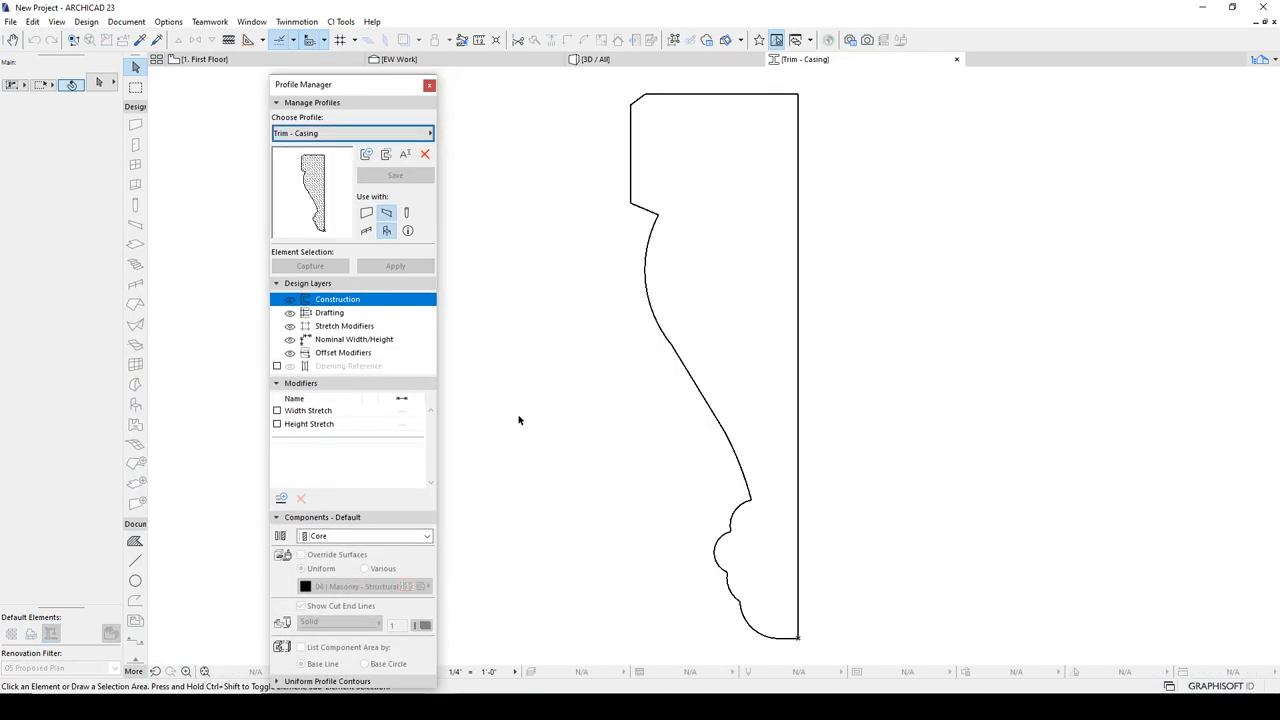
{"action": "scroll", "coordinate": [740, 385], "scroll_direction": "down", "scroll_amount": 3}
{"action": "middle_click_drag", "start_coordinate": [740, 397], "coordinate": [657, 306]}
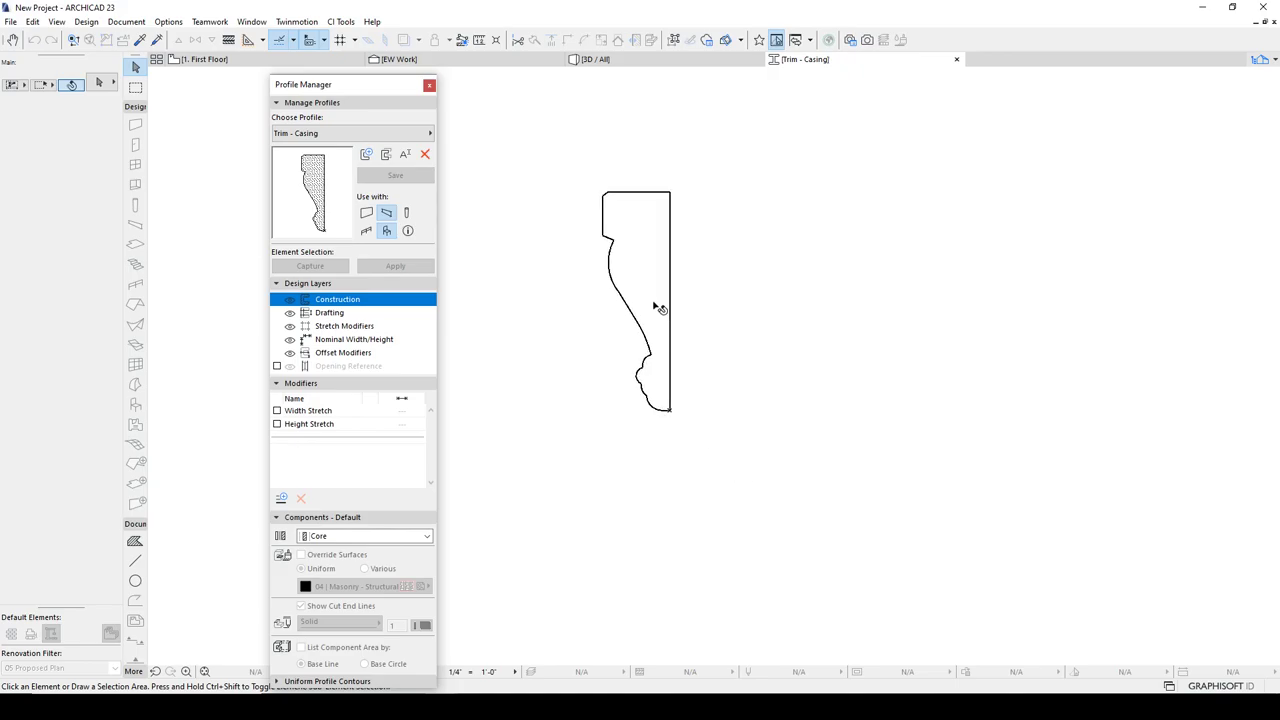
{"action": "left_click", "coordinate": [658, 306]}
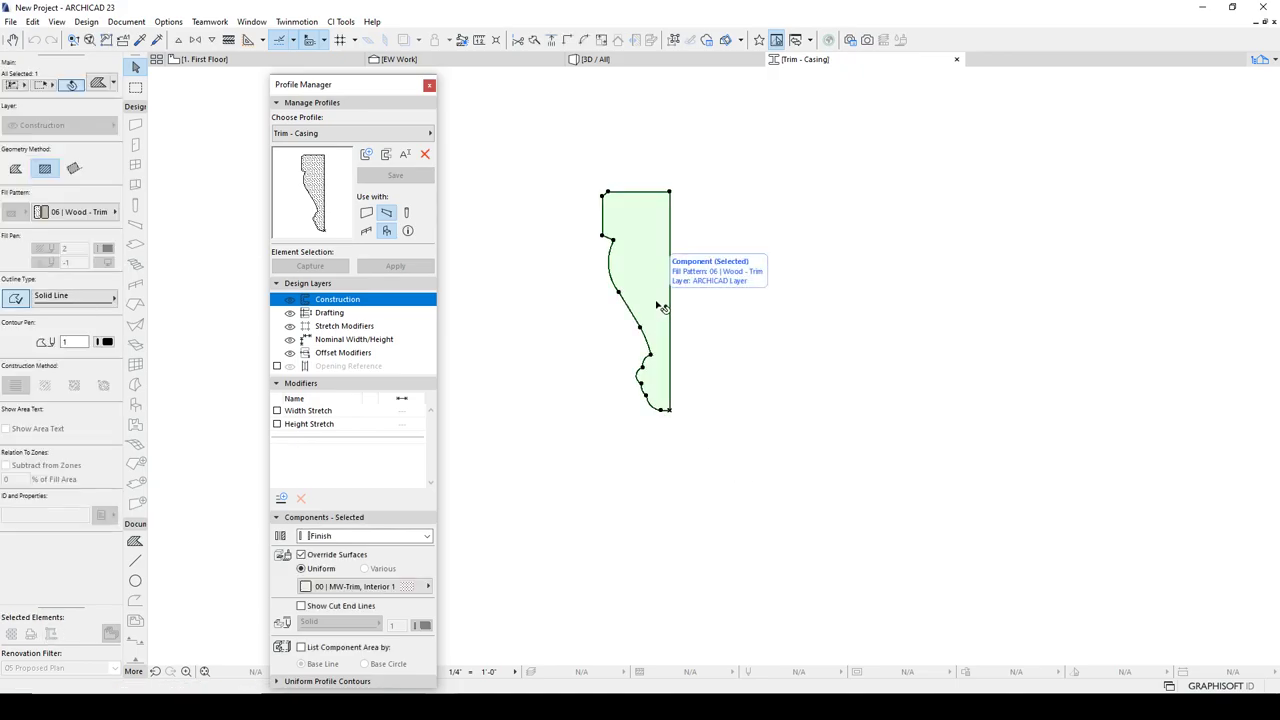
{"action": "key", "text": "ctrl+m"}
{"action": "left_click", "coordinate": [669, 410]}
{"action": "left_click", "coordinate": [669, 314]}
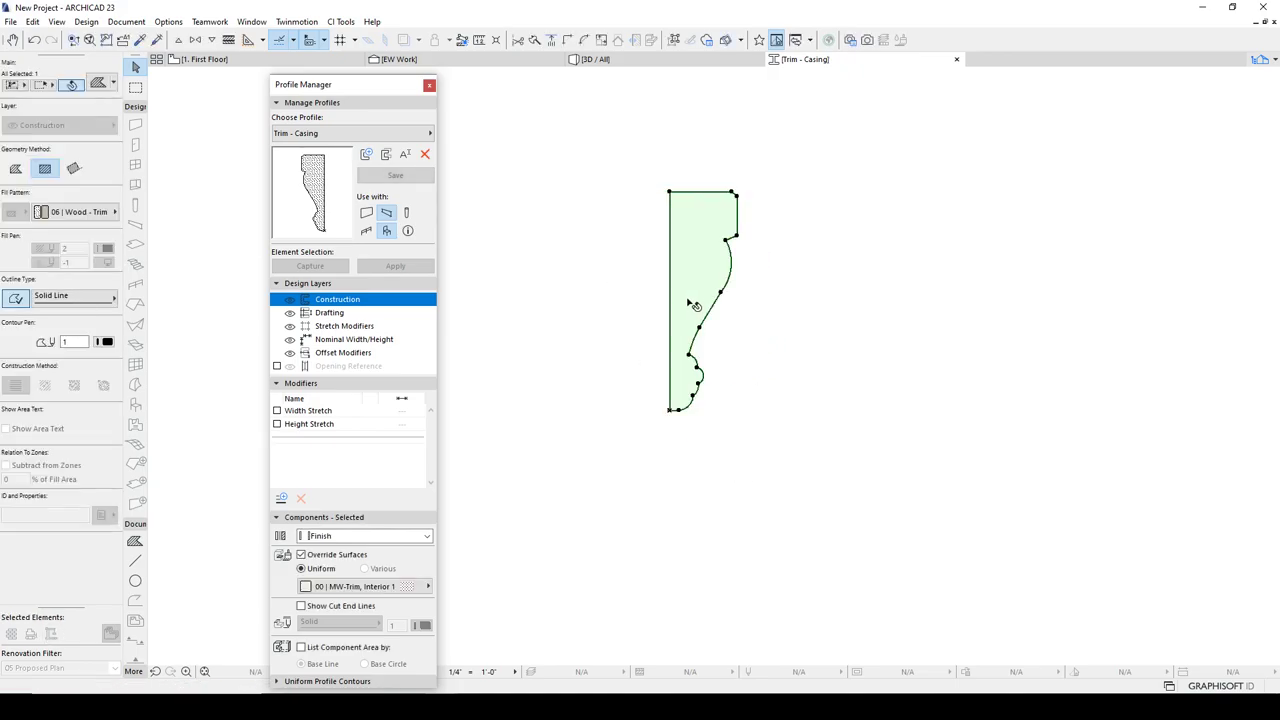
{"action": "left_click", "coordinate": [390, 178]}
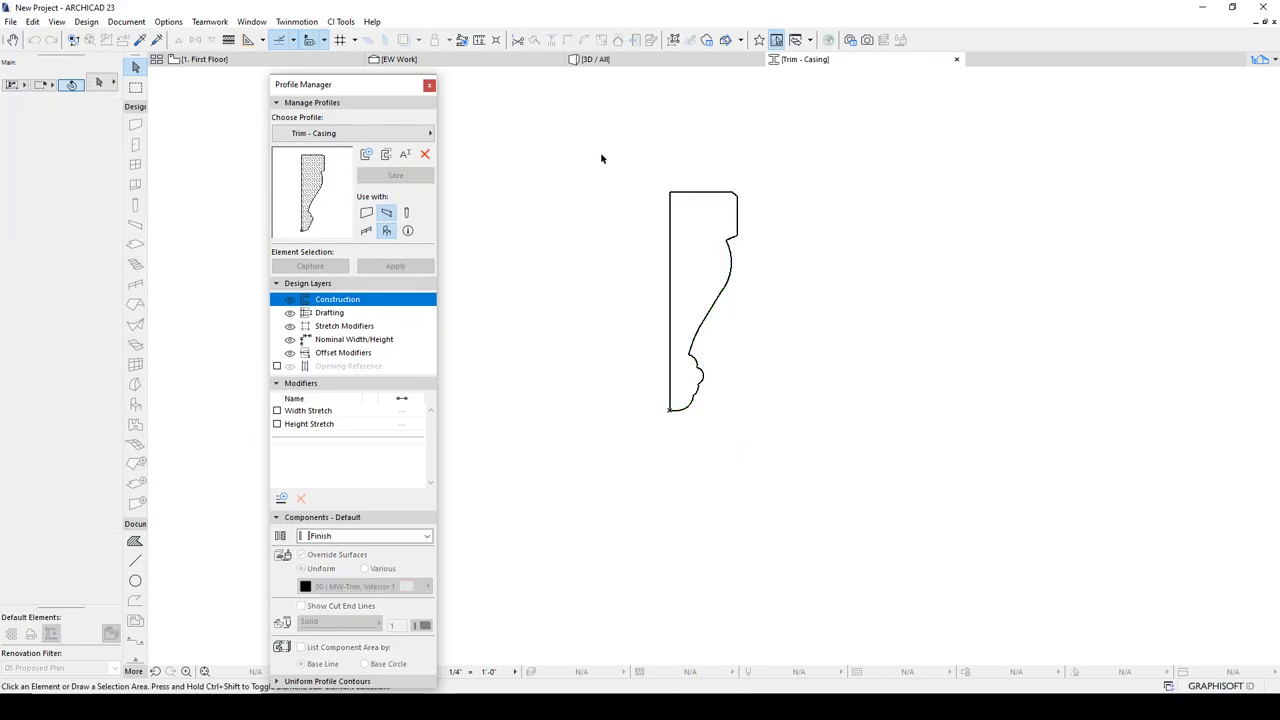
{"action": "mouse_move", "coordinate": [281, 65]}
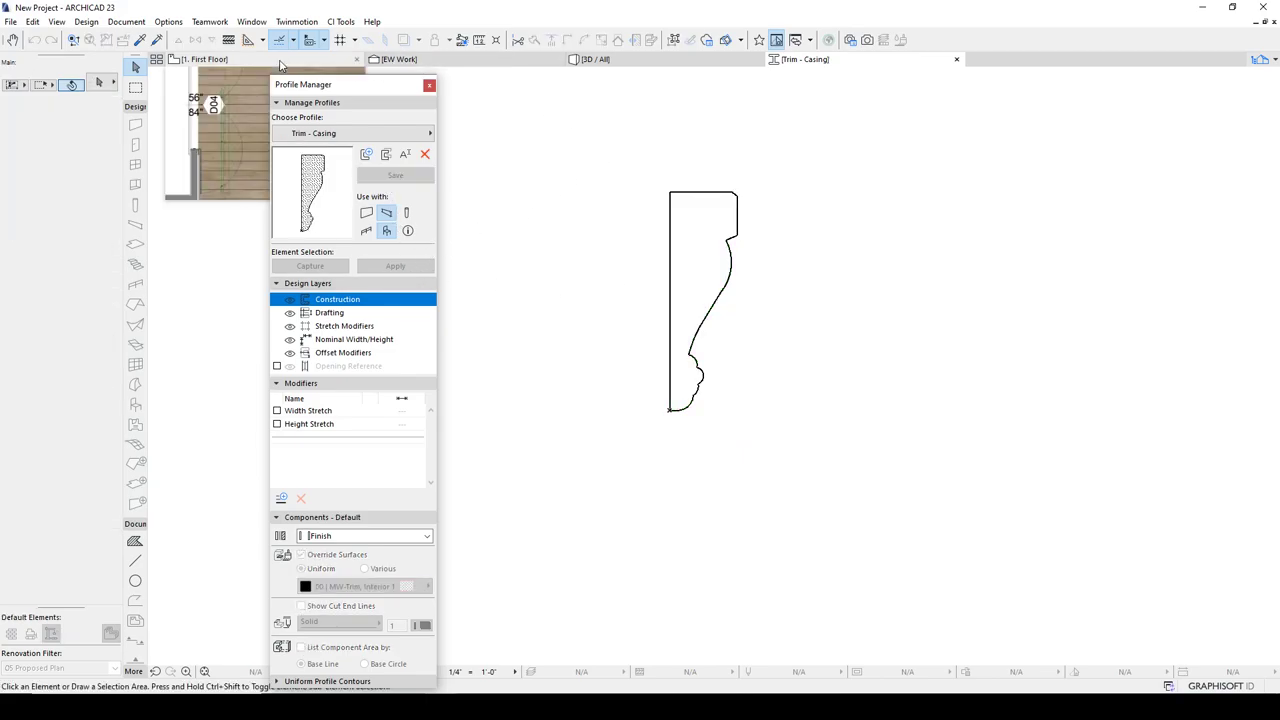
{"action": "left_click", "coordinate": [596, 59]}
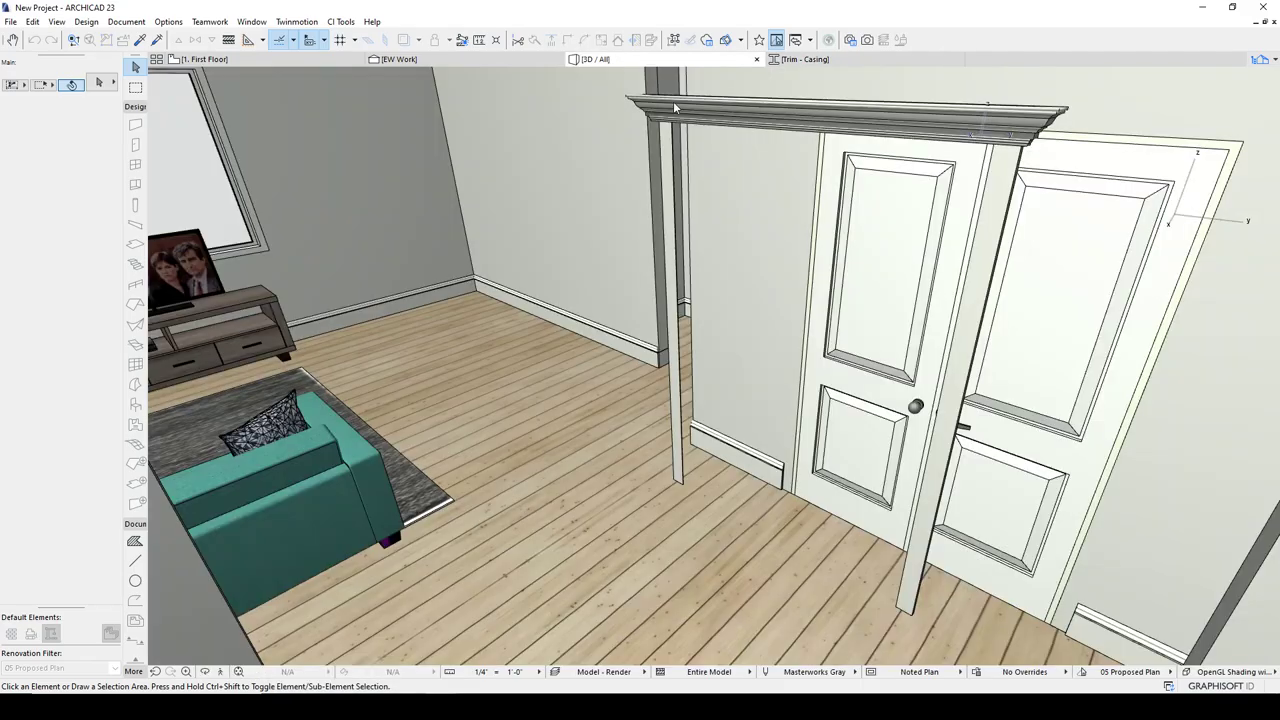
{"action": "middle_click_drag", "start_coordinate": [1023, 177], "coordinate": [1100, 158], "text": "shift"}
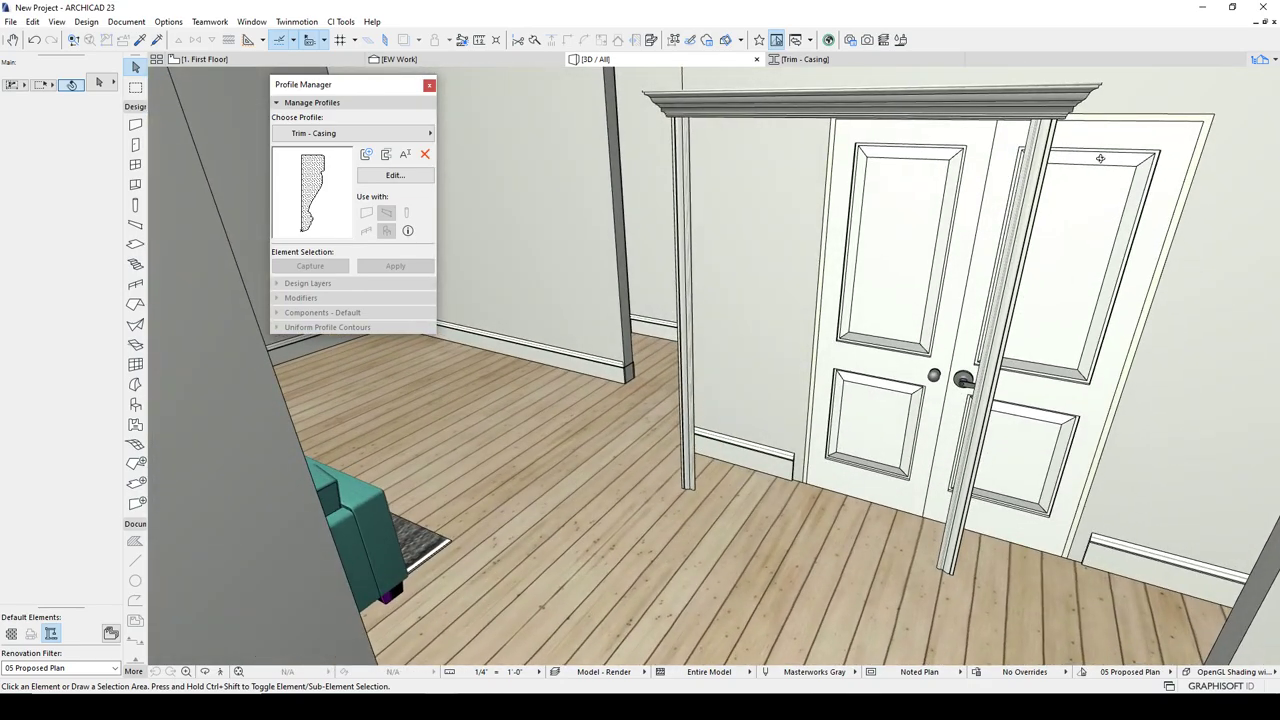
{"action": "scroll", "coordinate": [1100, 158], "scroll_direction": "up", "scroll_amount": 10}
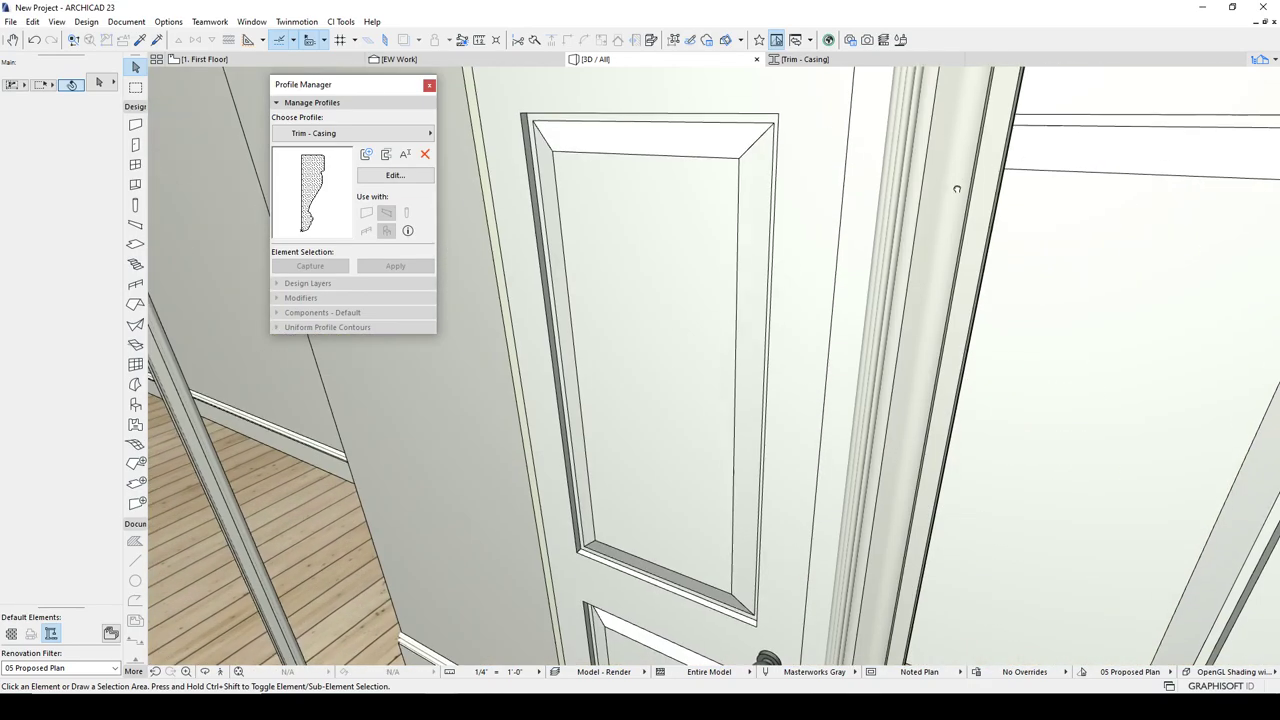
Rotate the Trim - Casing profile 180°, move its lower back corner onto the profile origin, and save it
{"action": "left_click", "coordinate": [395, 177]}
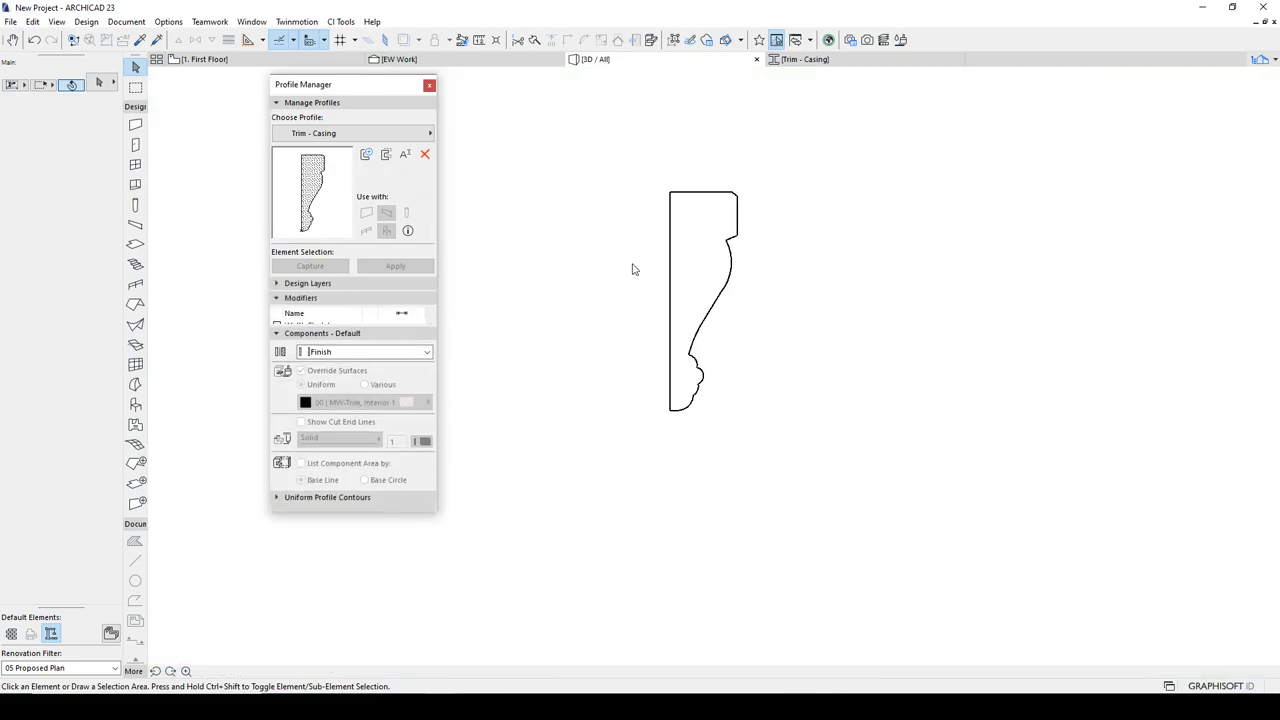
{"action": "left_click", "coordinate": [691, 263]}
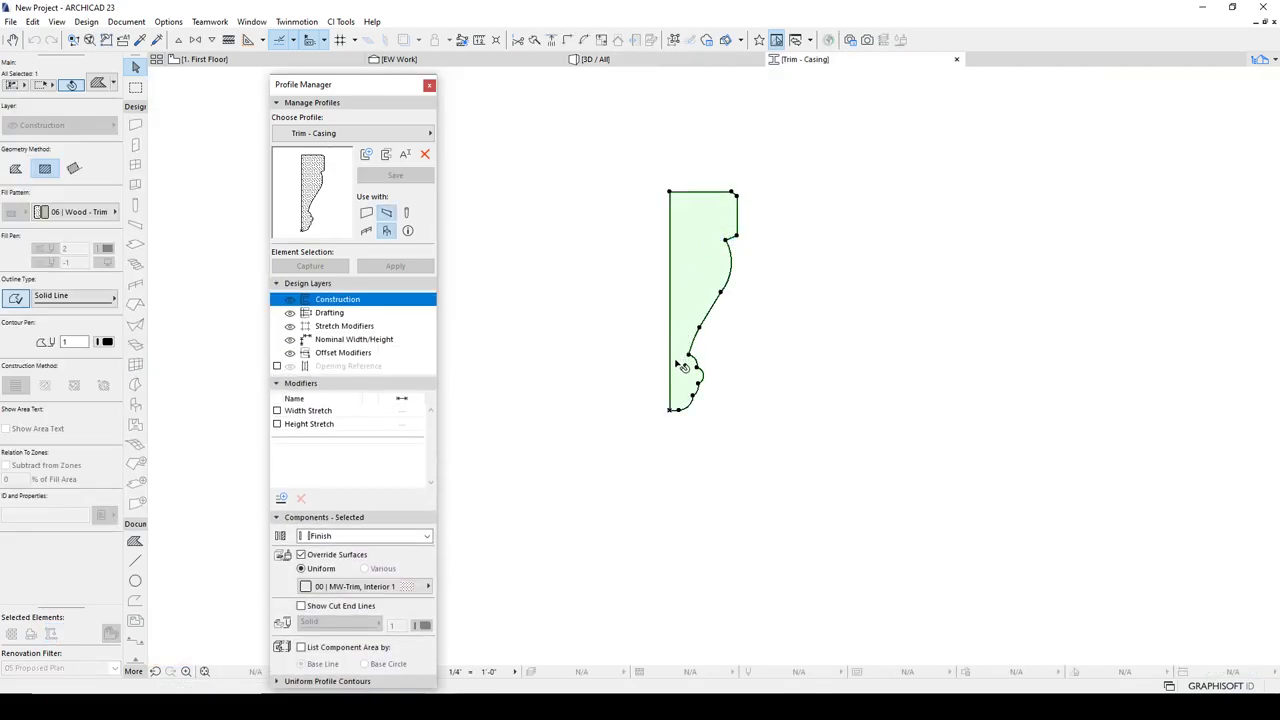
{"action": "key", "text": "ctrl+e"}
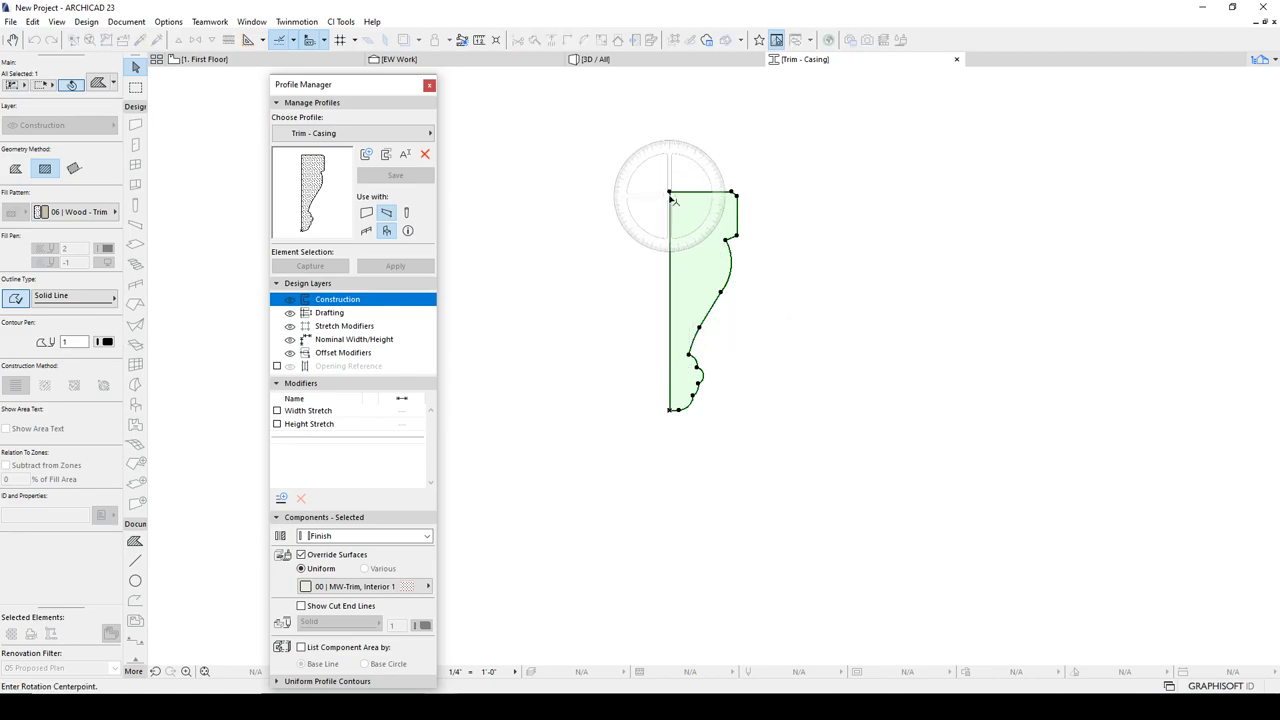
{"action": "left_click", "coordinate": [669, 191]}
{"action": "left_click", "coordinate": [669, 252]}
{"action": "left_click", "coordinate": [679, 147]}
{"action": "key", "text": "ctrl+d"}
{"action": "left_click", "coordinate": [669, 191]}
{"action": "left_click", "coordinate": [670, 410]}
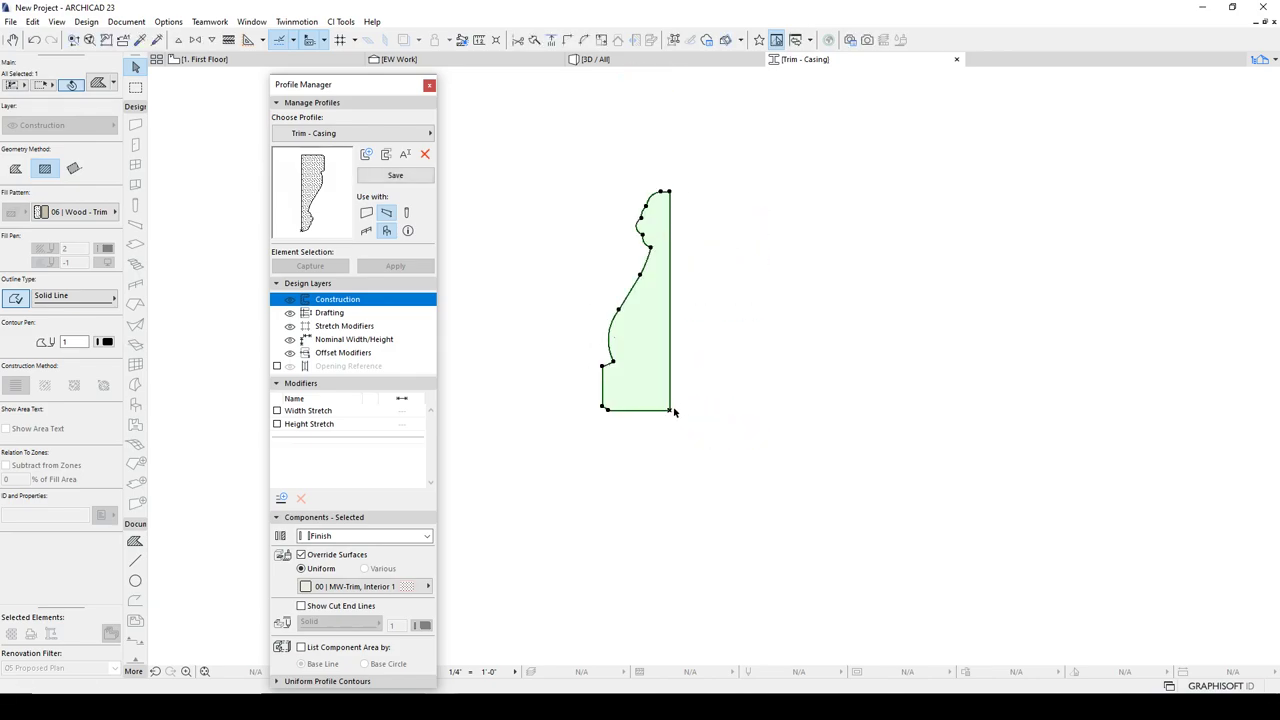
{"action": "left_click", "coordinate": [397, 175]}
Examine the detached casing's legs and header in the 3D view, and check its profile settings without changing them
{"action": "mouse_move", "coordinate": [248, 63]}
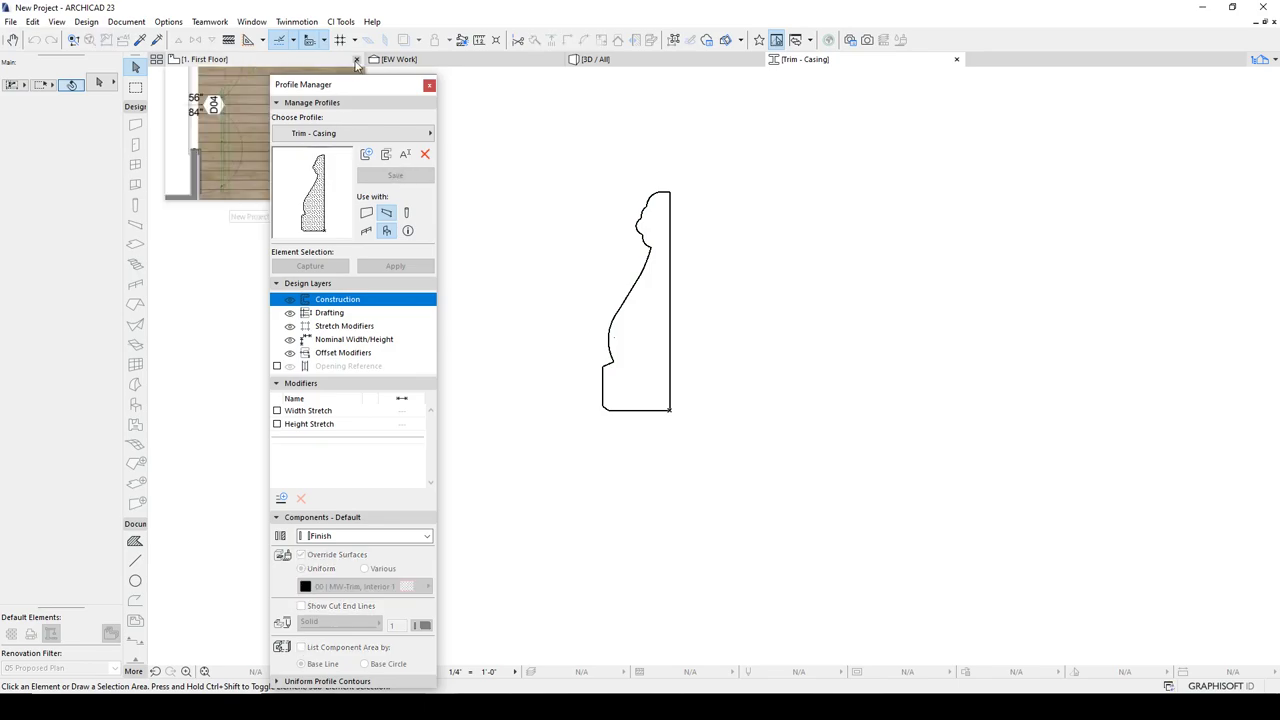
{"action": "mouse_move", "coordinate": [463, 61]}
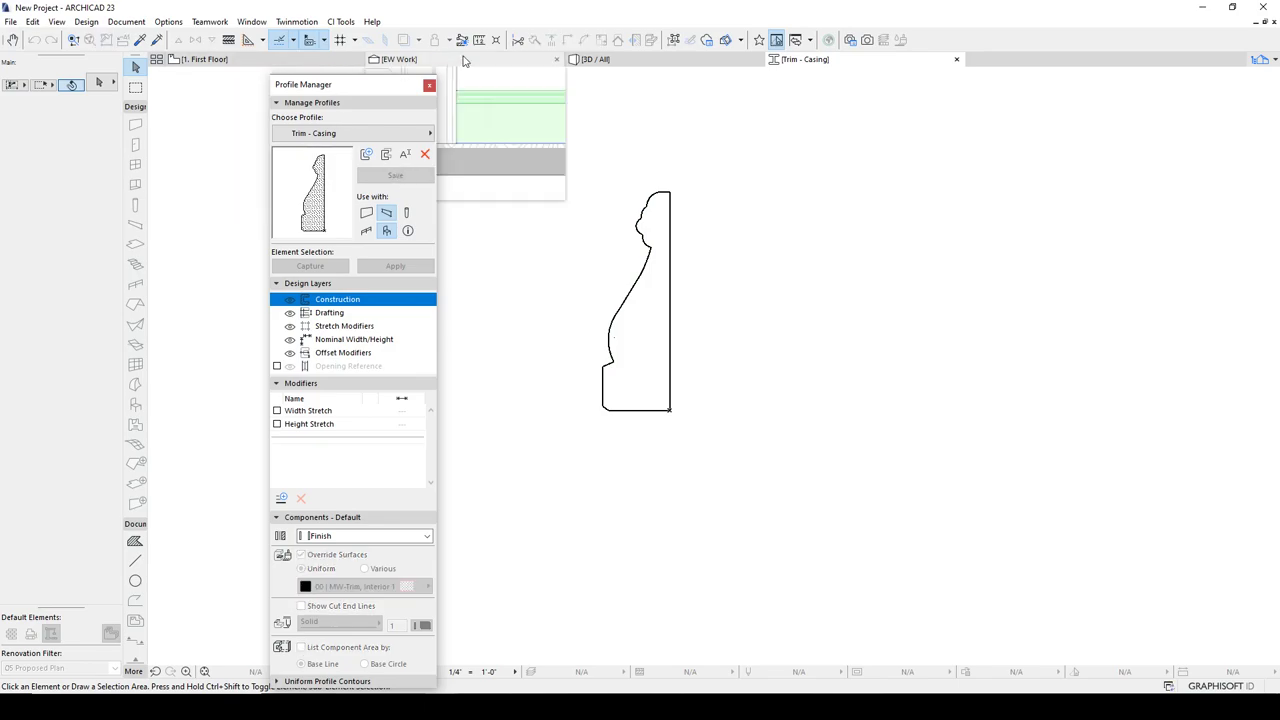
{"action": "left_click", "coordinate": [627, 64]}
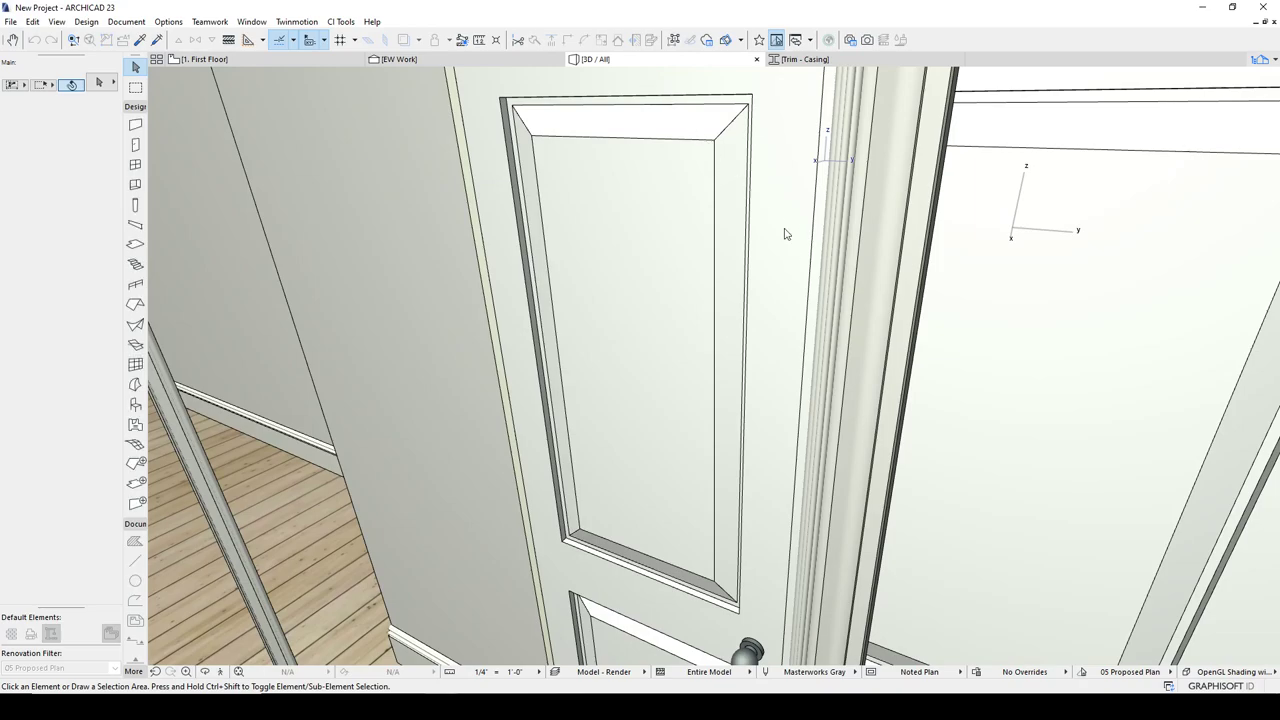
{"action": "scroll", "coordinate": [823, 262], "scroll_direction": "down", "scroll_amount": 2}
{"action": "middle_click_drag", "start_coordinate": [817, 266], "coordinate": [840, 398]}
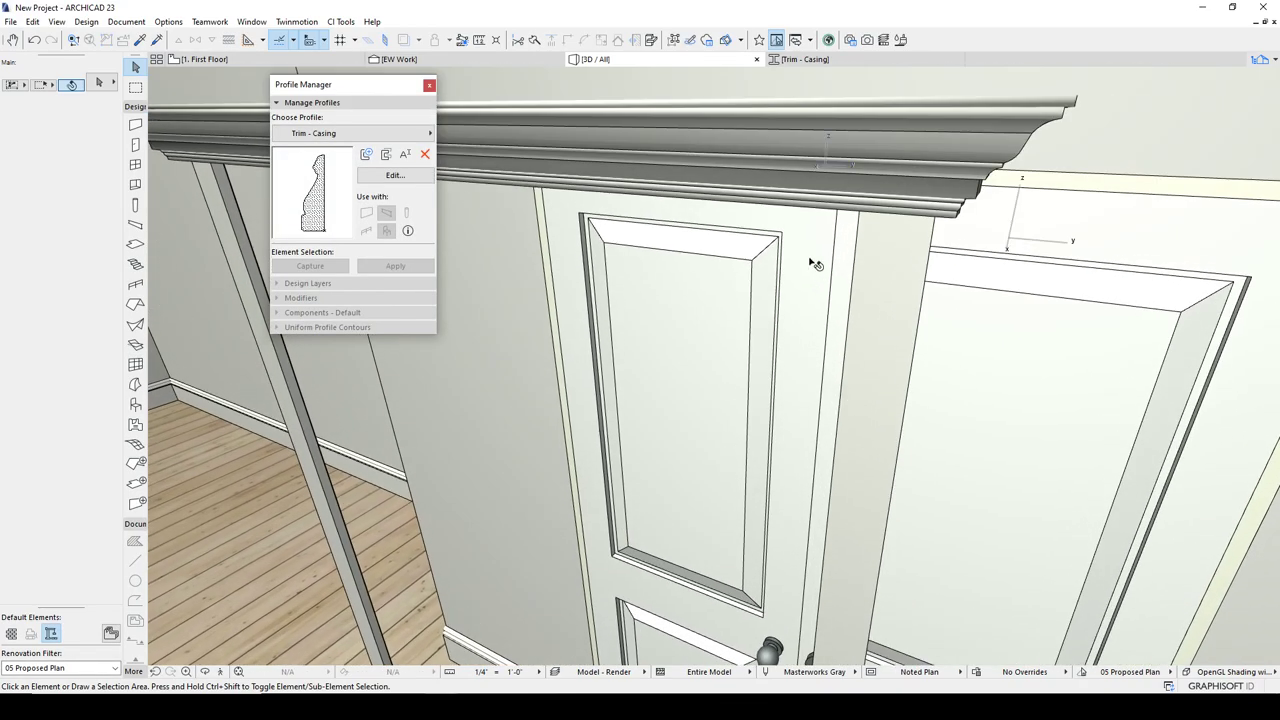
{"action": "left_click", "coordinate": [660, 133]}
{"action": "key", "text": "ctrl+t"}
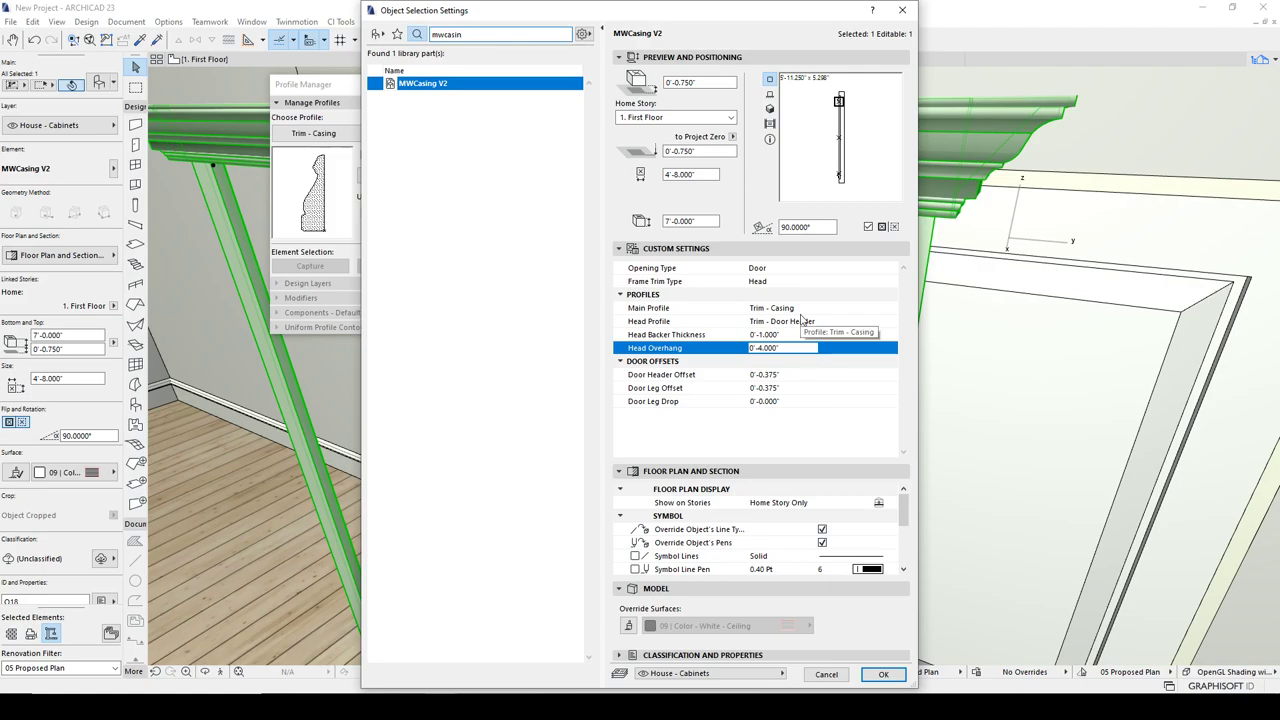
{"action": "left_click", "coordinate": [825, 675]}
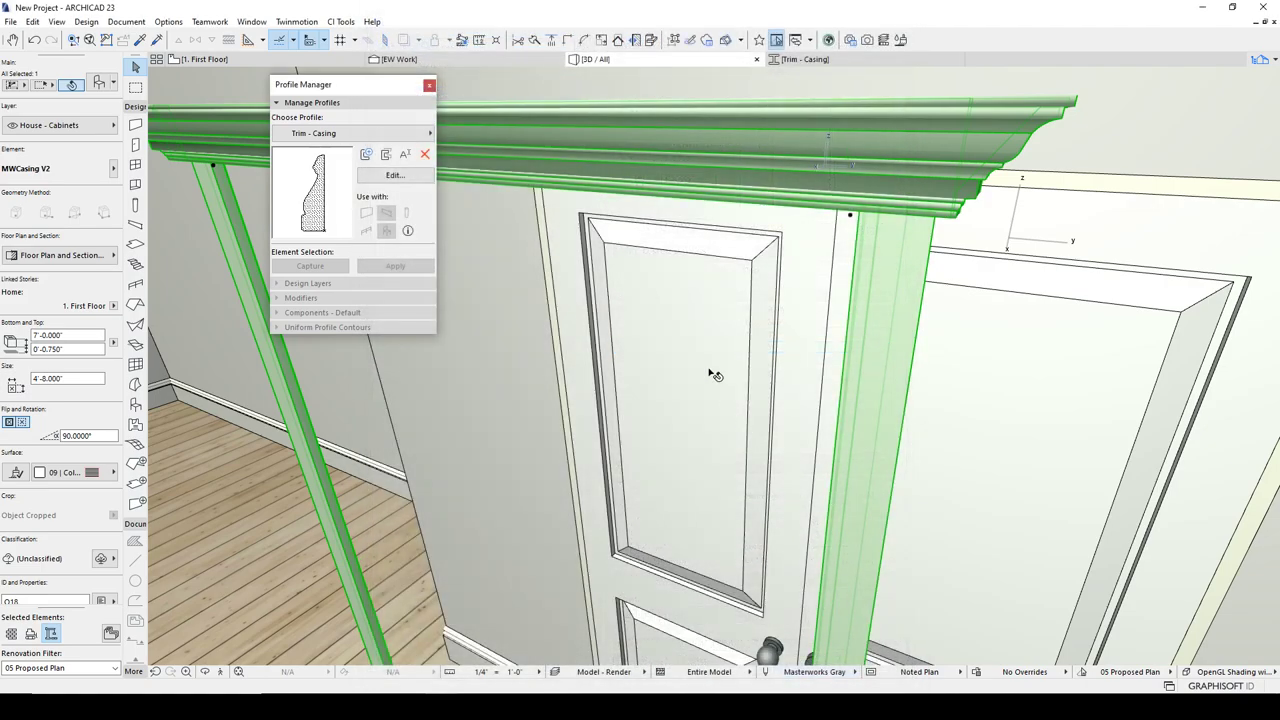
Mirror the rotated Trim - Casing profile across the vertical line through the origin, save it, and return to the 3D view
{"action": "left_click", "coordinate": [421, 176]}
{"action": "left_click", "coordinate": [662, 300]}
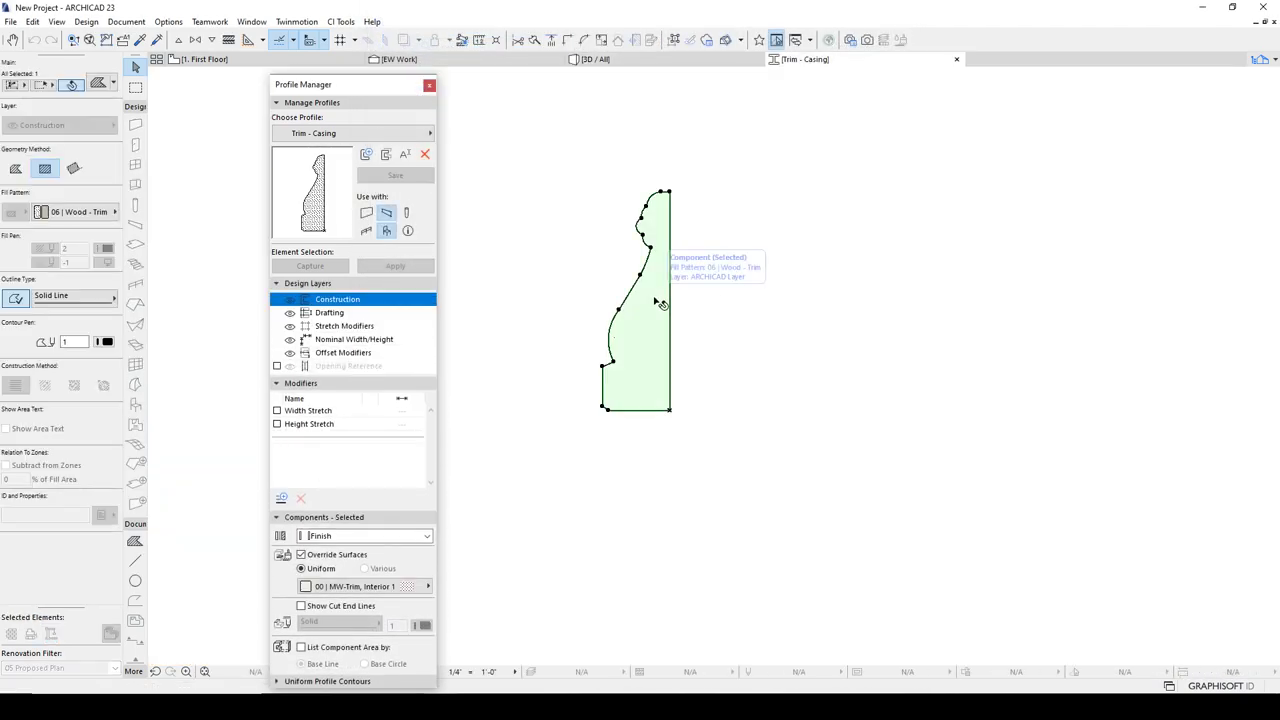
{"action": "key", "text": "ctrl+e"}
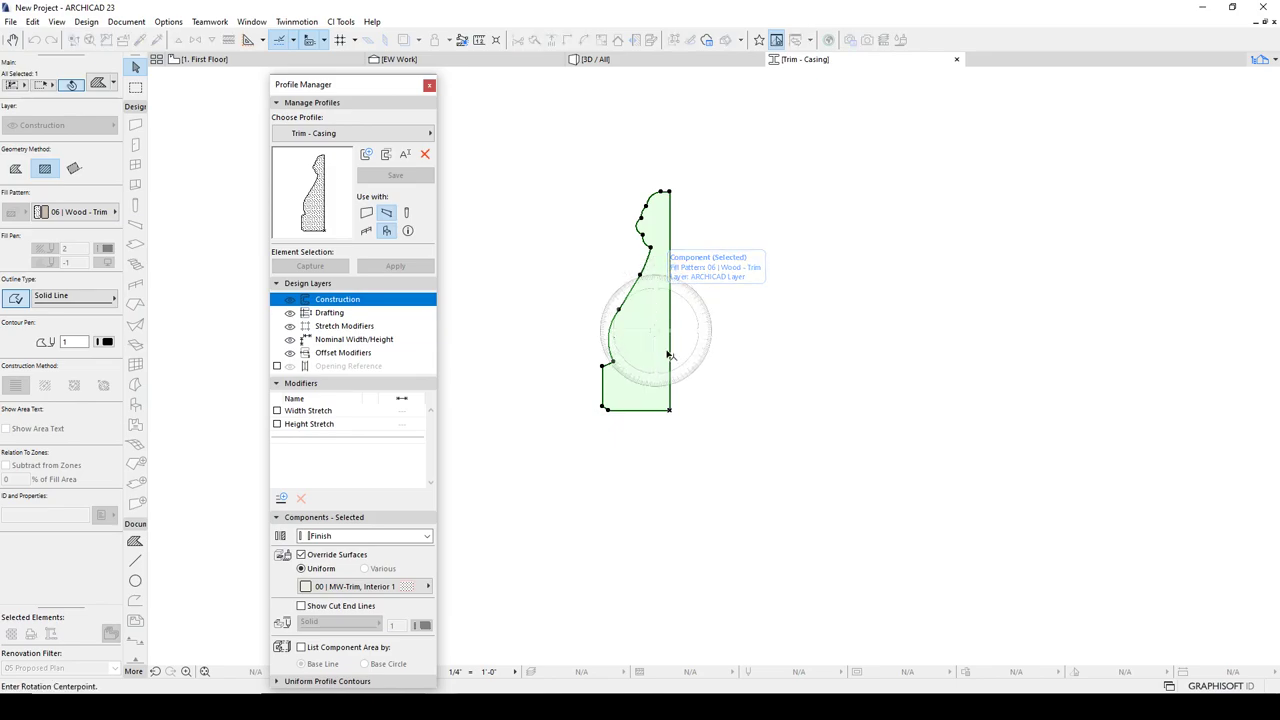
{"action": "key", "text": "Escape"}
{"action": "key", "text": "ctrl+m"}
{"action": "left_click", "coordinate": [670, 409]}
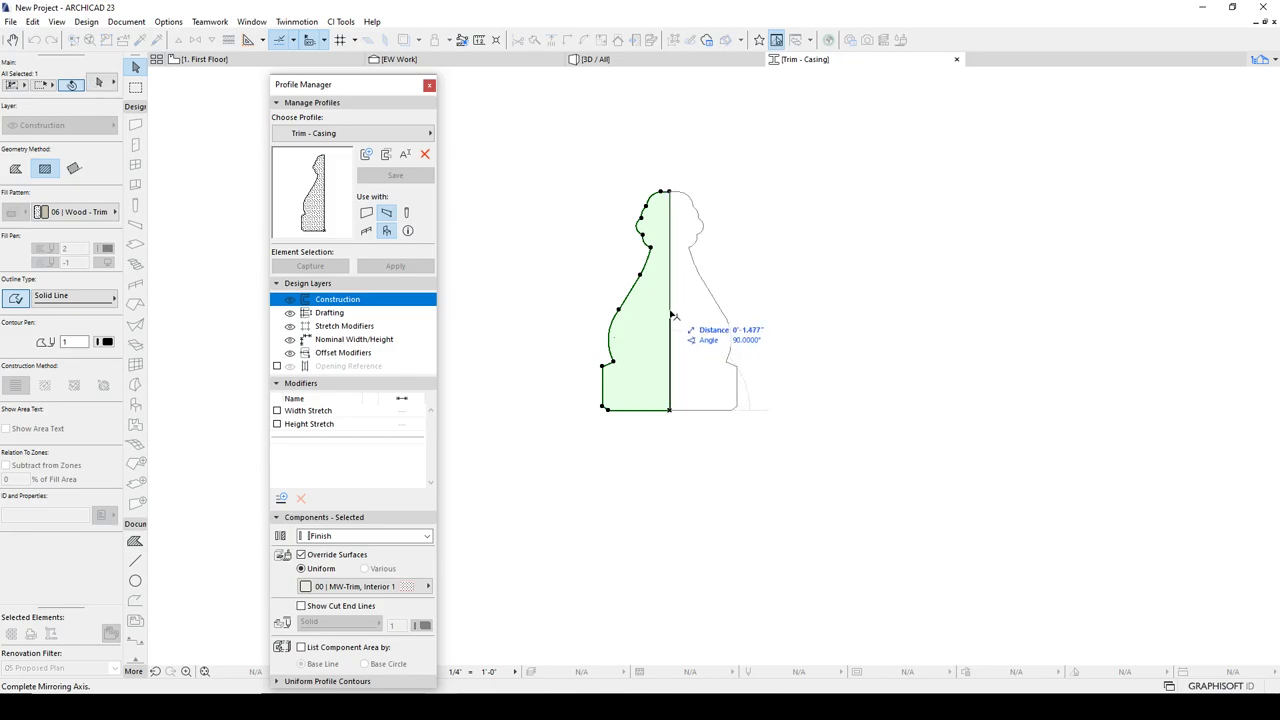
{"action": "left_click", "coordinate": [672, 316]}
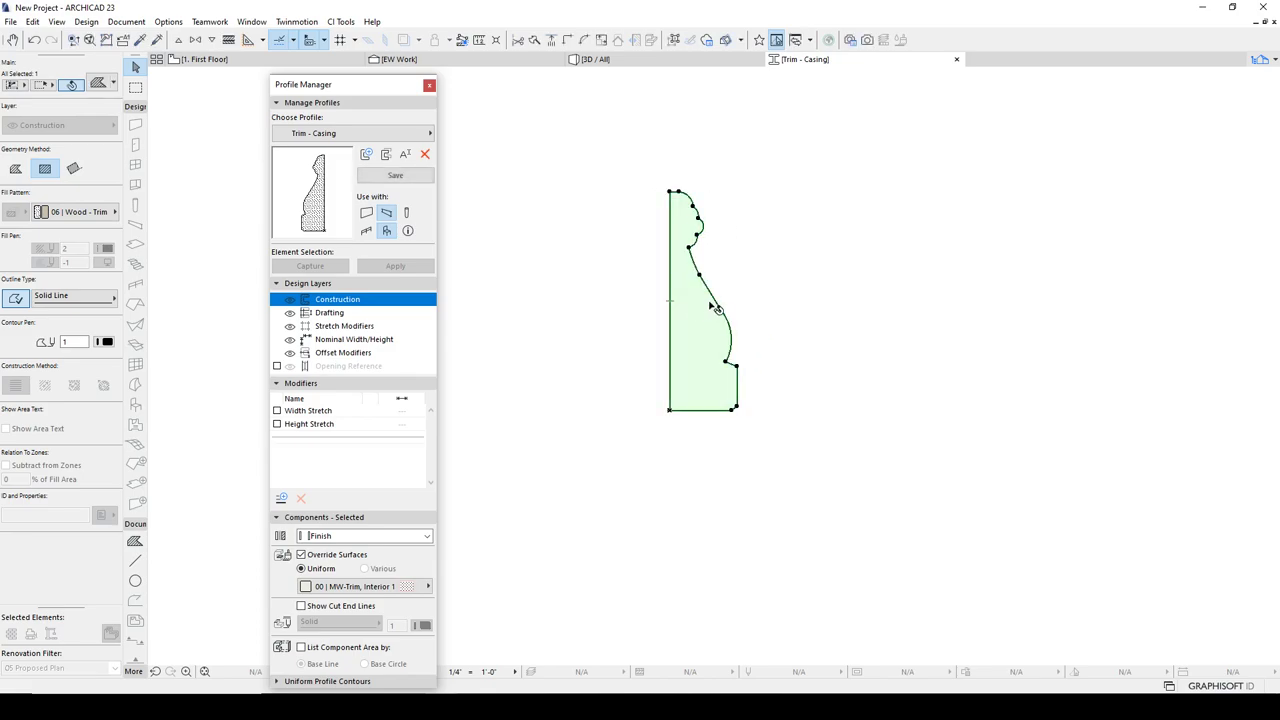
{"action": "left_click", "coordinate": [395, 175]}
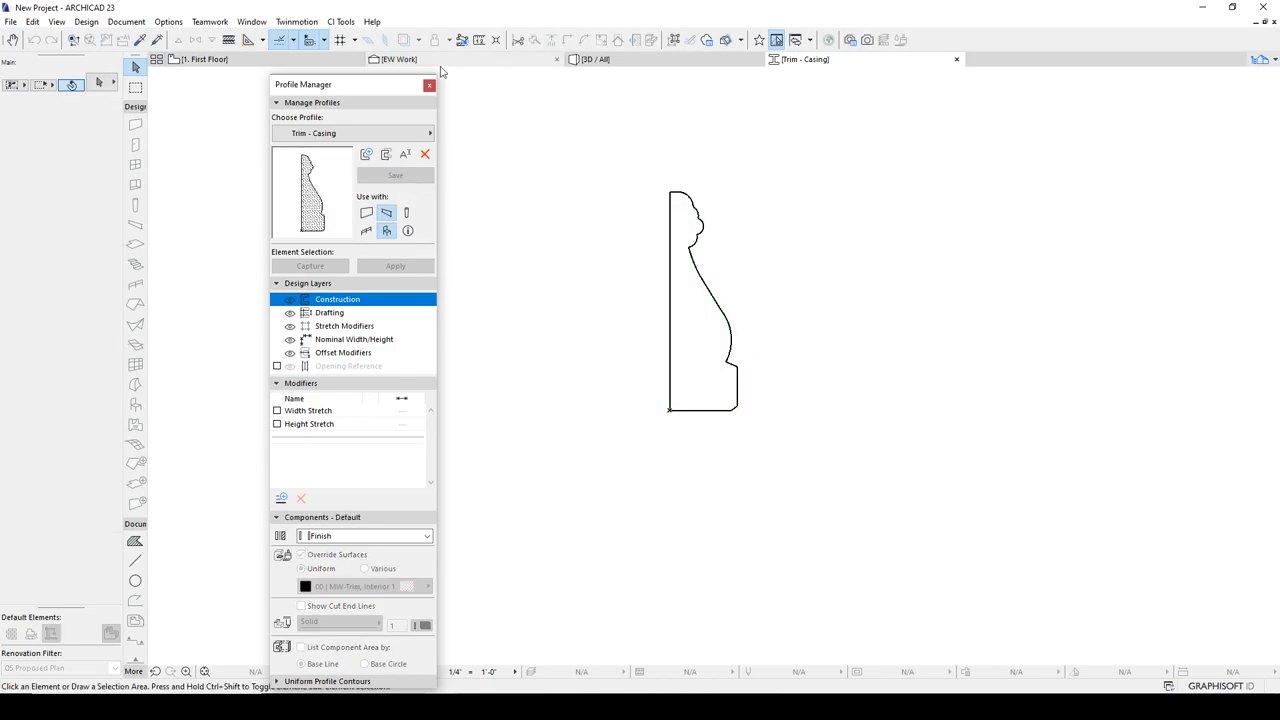
{"action": "left_click", "coordinate": [626, 61]}
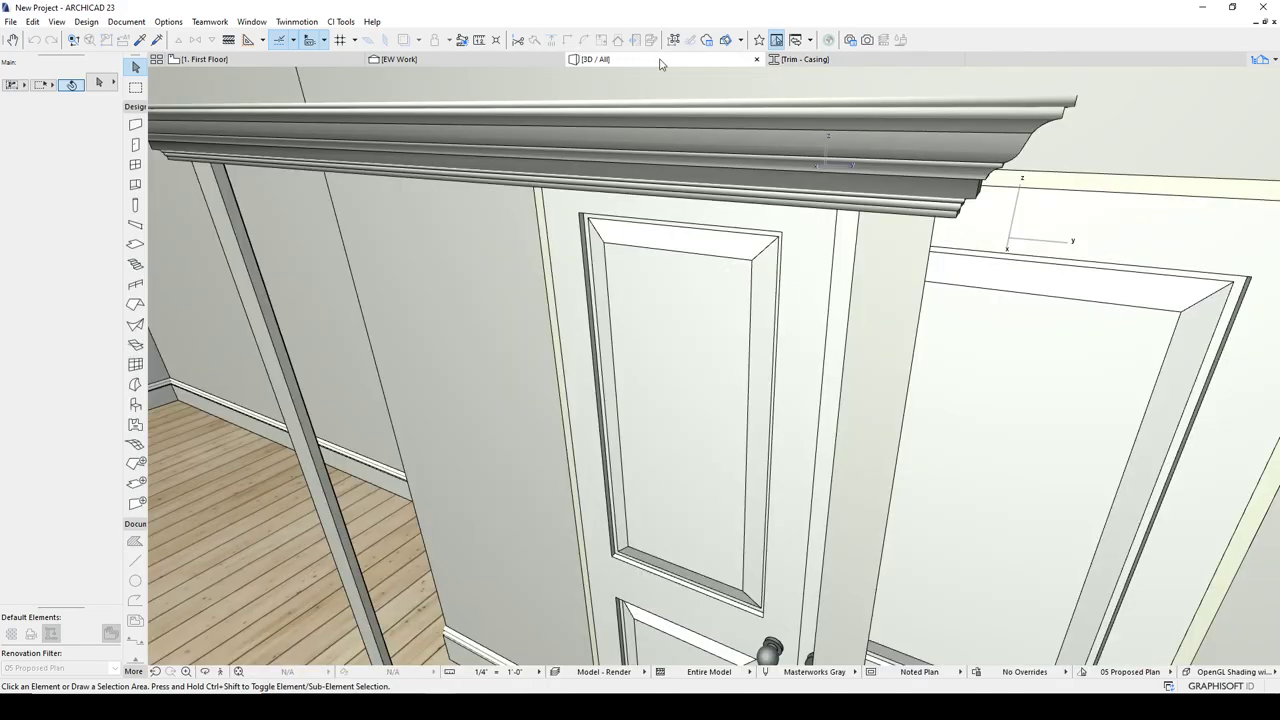
Select the detached door casing in 3D, open its Trim - Casing profile for editing, and mirror the profile fill across a horizontal axis
{"action": "left_click", "coordinate": [481, 62]}
{"action": "left_click", "coordinate": [203, 59]}
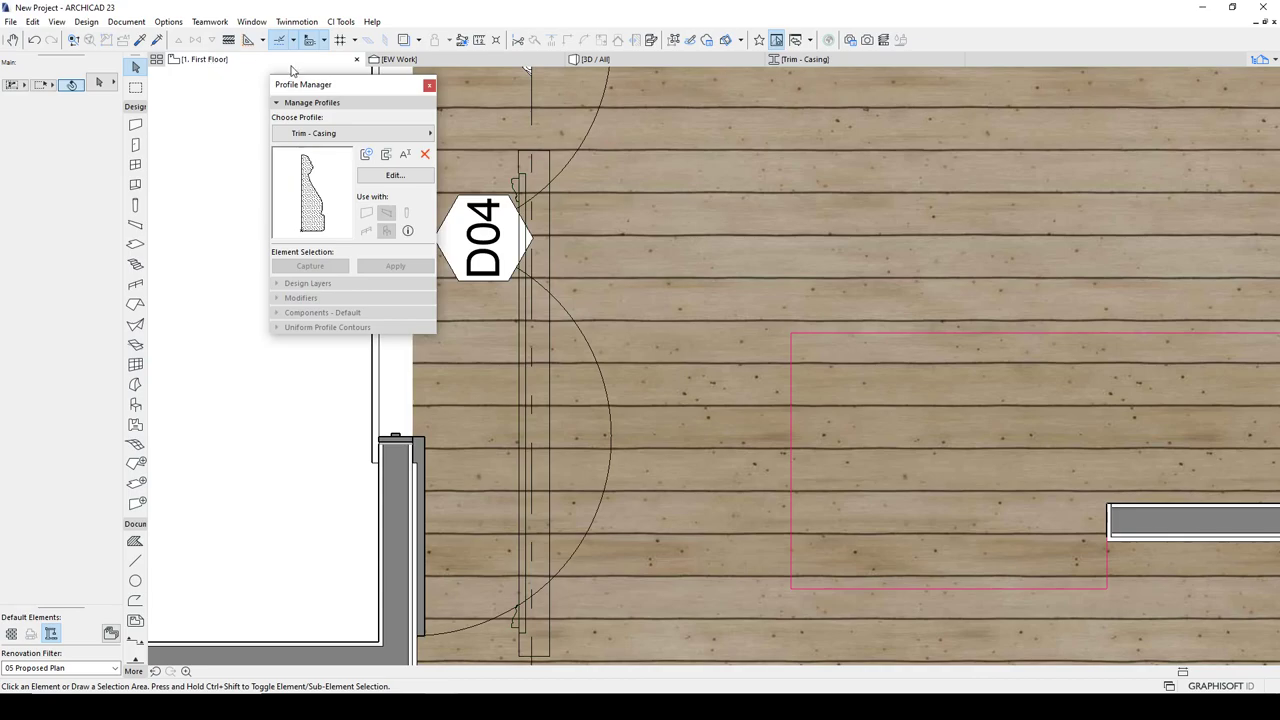
{"action": "left_click", "coordinate": [622, 60]}
{"action": "left_click", "coordinate": [878, 246]}
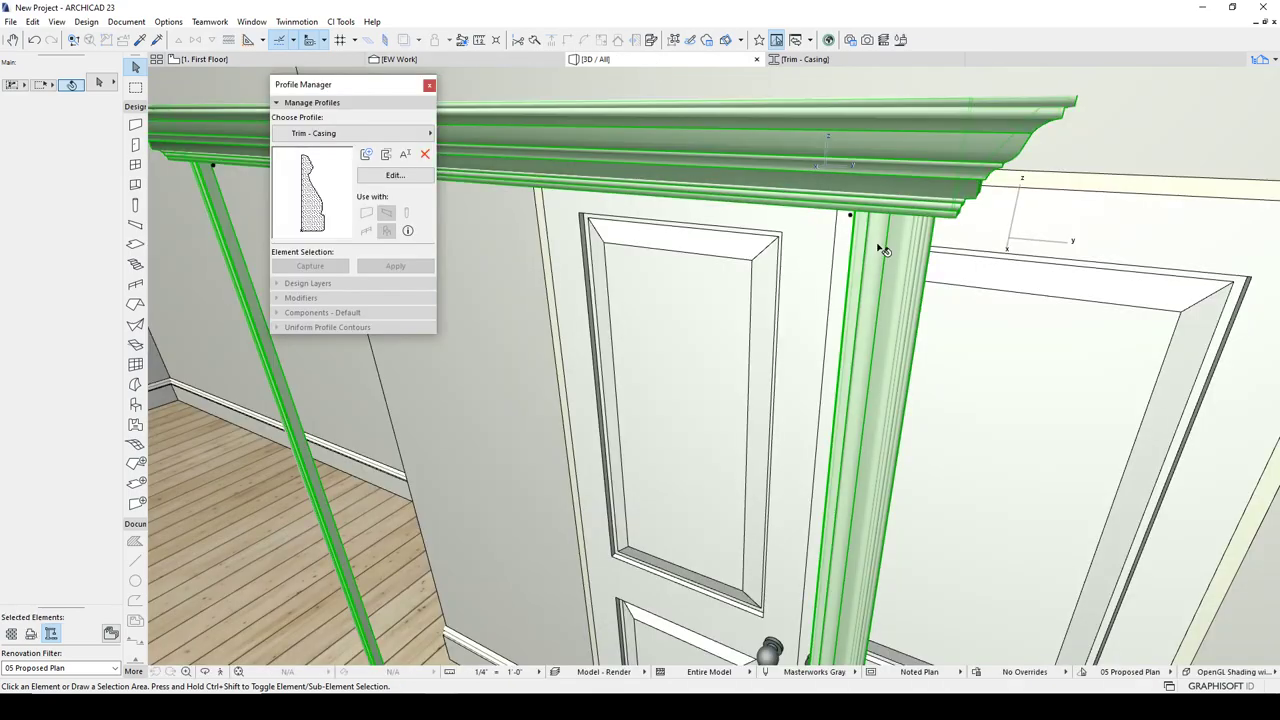
{"action": "left_click", "coordinate": [406, 177]}
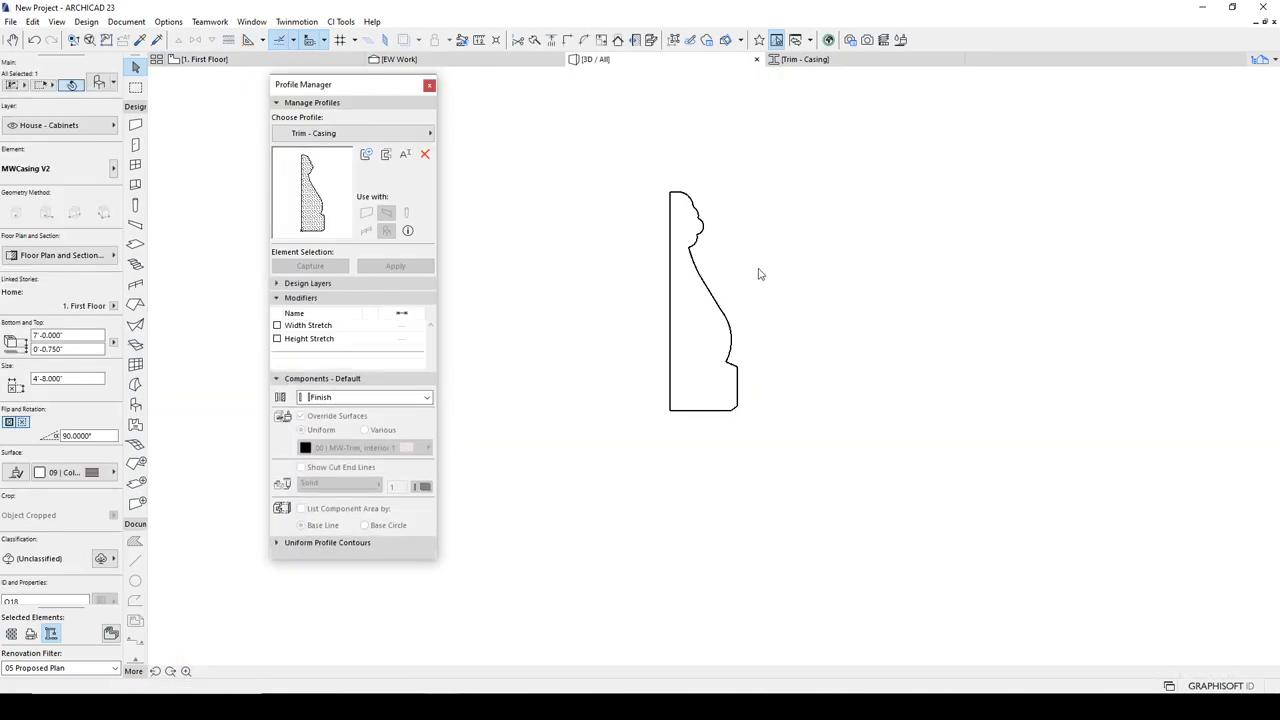
{"action": "left_click", "coordinate": [694, 278]}
{"action": "key", "text": "ctrl+m"}
{"action": "left_click", "coordinate": [699, 275]}
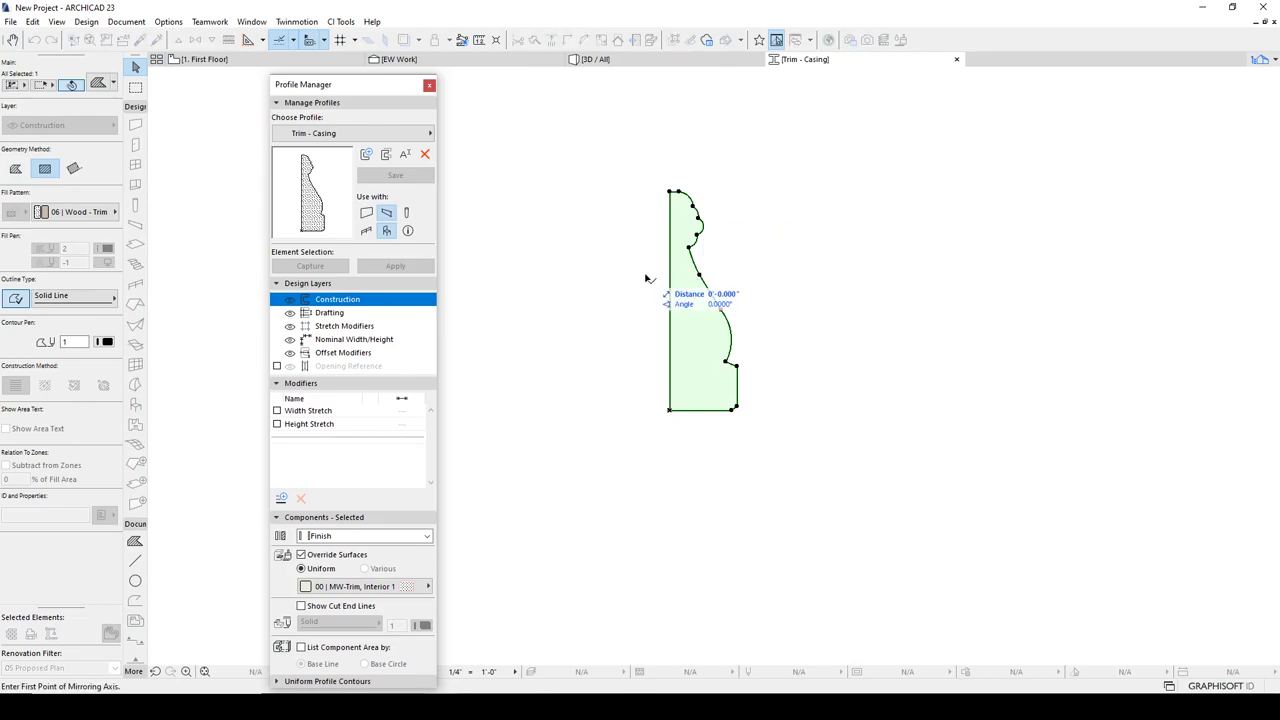
{"action": "left_click", "coordinate": [768, 274]}
Move the mirrored Trim - Casing profile's lower back corner onto the profile origin, save the profile, and return to the 3D view
{"action": "key", "text": "ctrl+d"}
{"action": "left_click", "coordinate": [670, 359]}
{"action": "left_click", "coordinate": [669, 410]}
{"action": "left_click", "coordinate": [395, 175]}
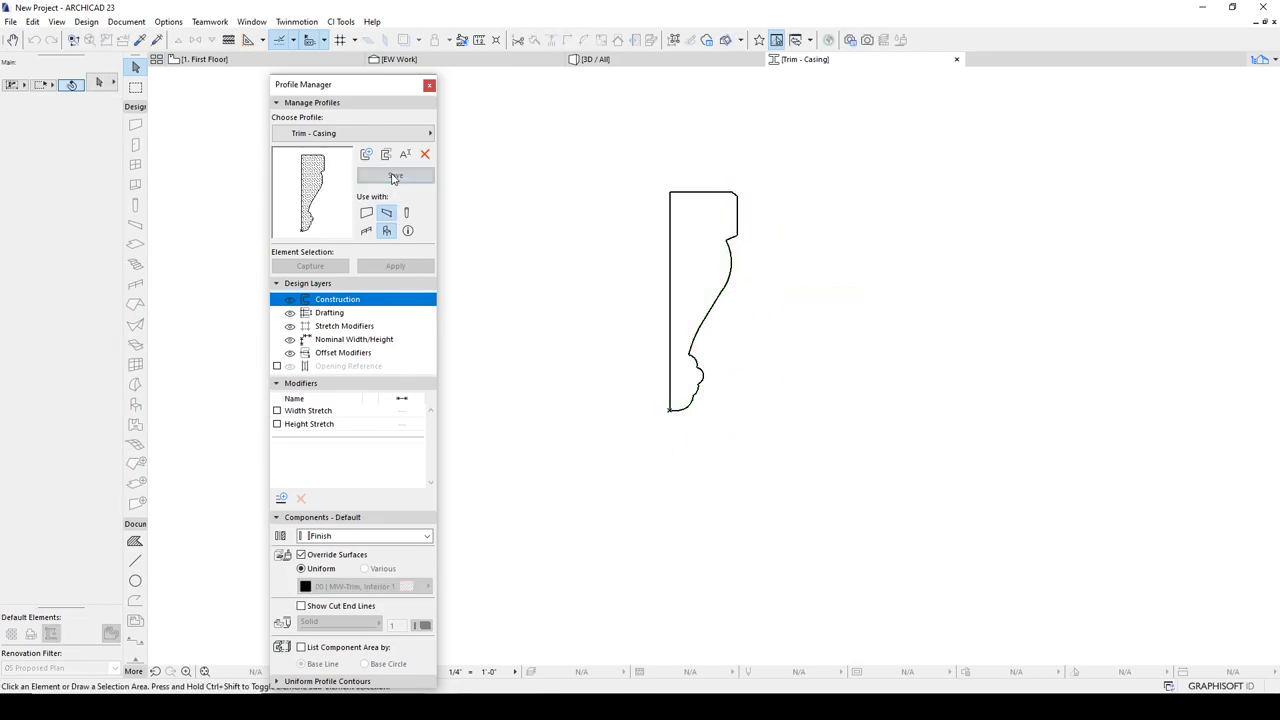
{"action": "left_click", "coordinate": [597, 60]}
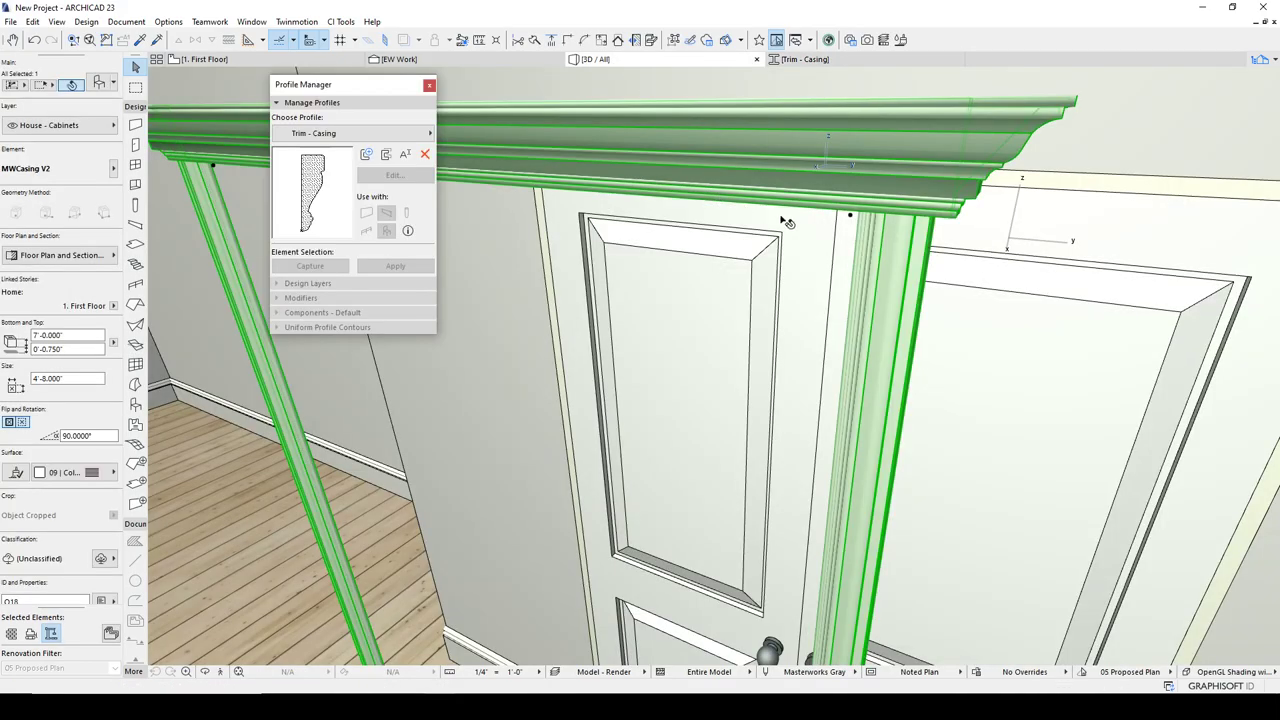
Inspect the casing's legs and header from several angles in 3D and compare them with the Trim - Casing profile
{"action": "scroll", "coordinate": [779, 219], "scroll_direction": "down", "scroll_amount": 3}
{"action": "key", "text": "Escape"}
{"action": "middle_click_drag", "start_coordinate": [723, 316], "coordinate": [902, 300]}
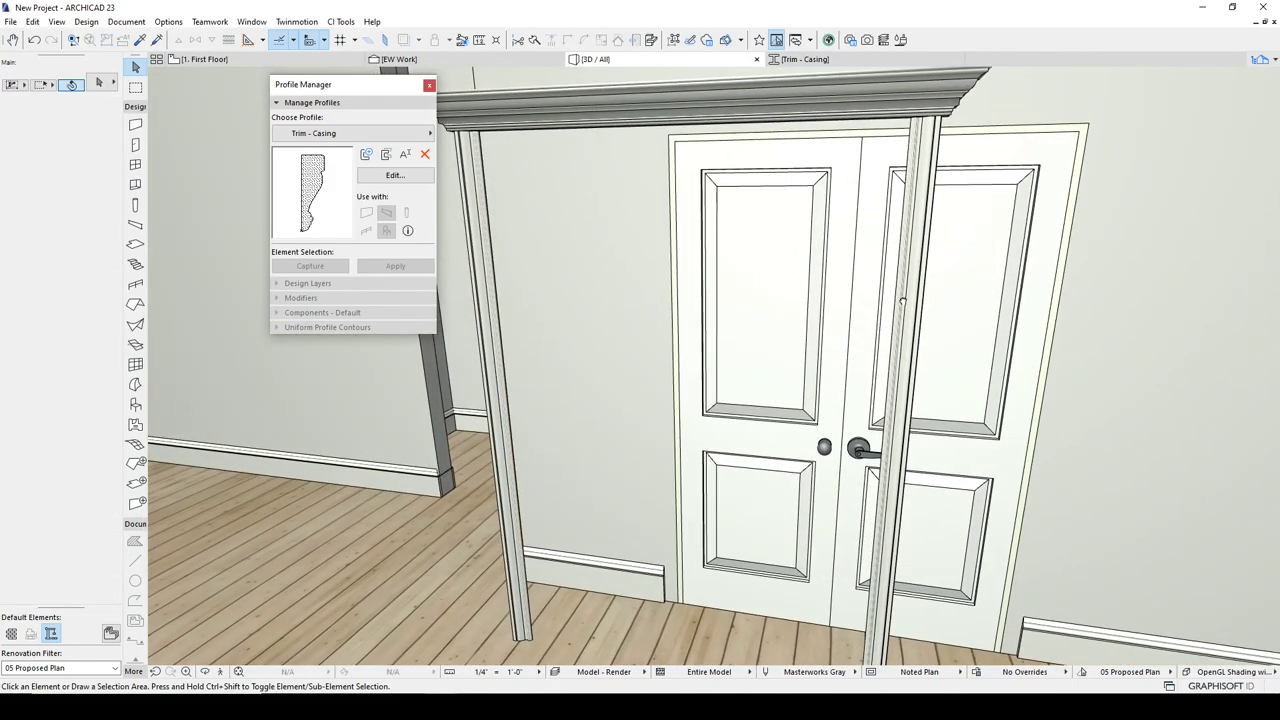
{"action": "scroll", "coordinate": [930, 155], "scroll_direction": "up", "scroll_amount": 2}
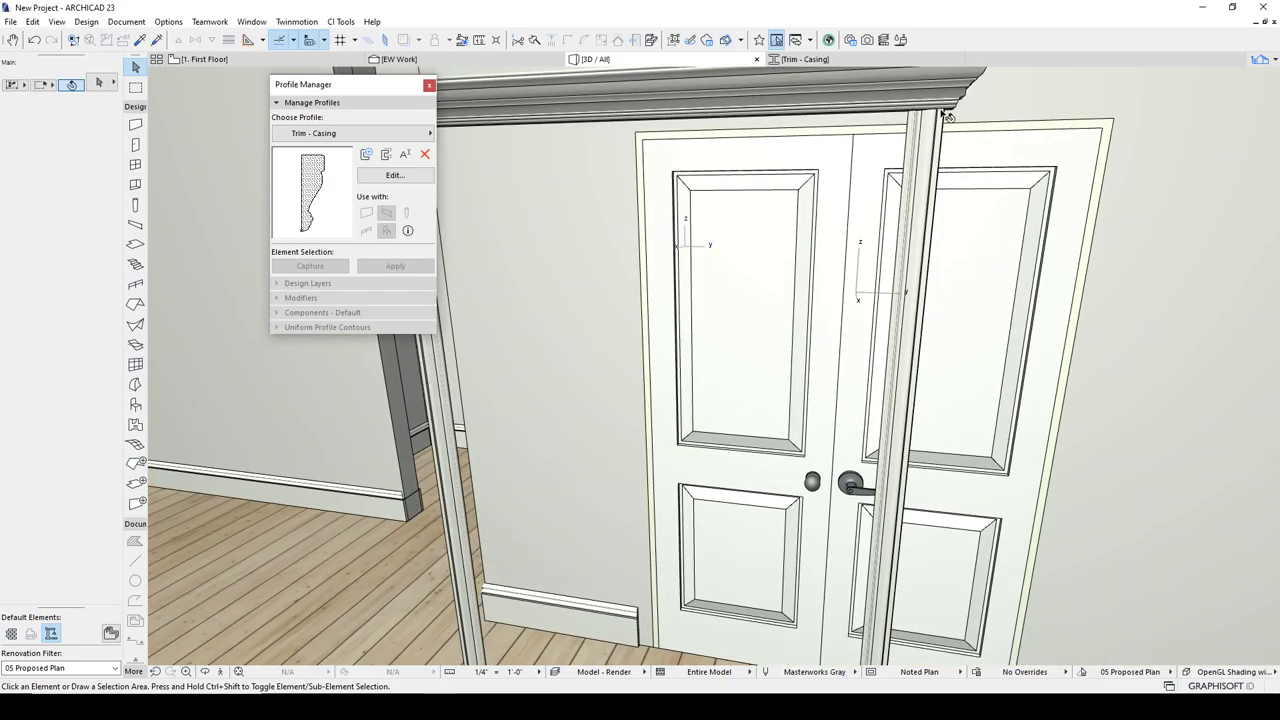
{"action": "middle_click_drag", "start_coordinate": [955, 127], "coordinate": [764, 182], "text": "shift"}
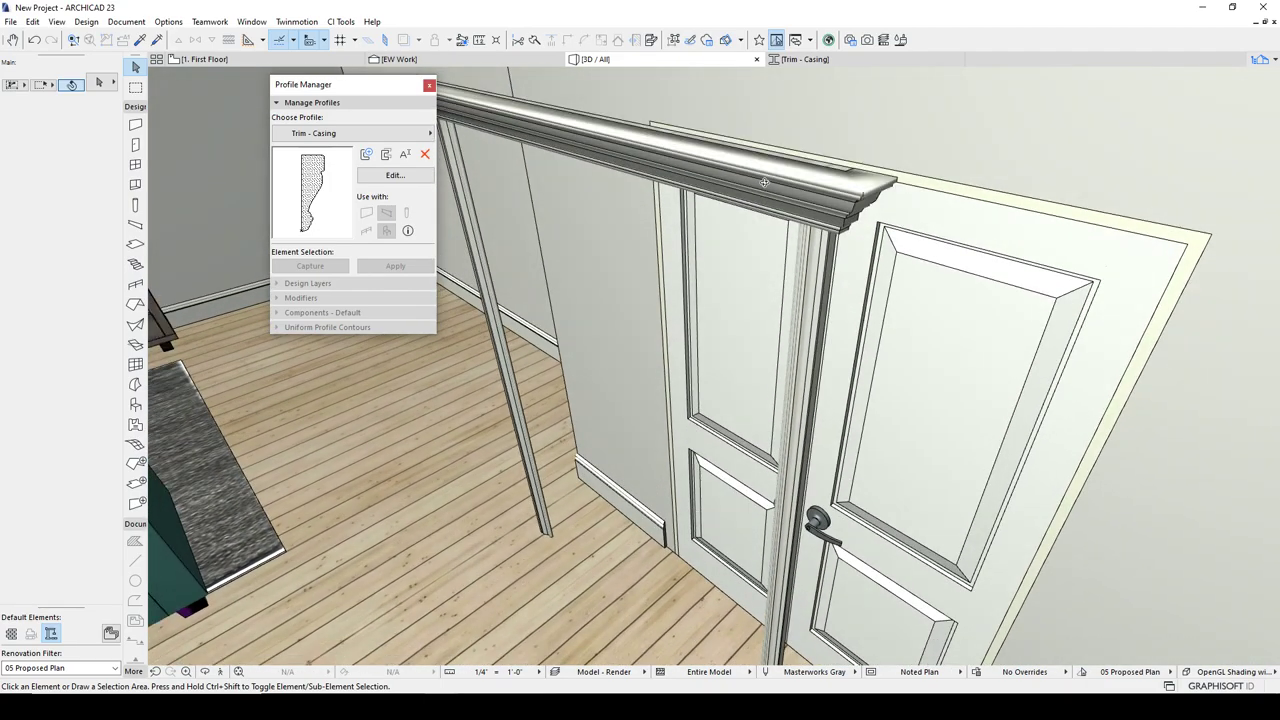
{"action": "left_click", "coordinate": [392, 175]}
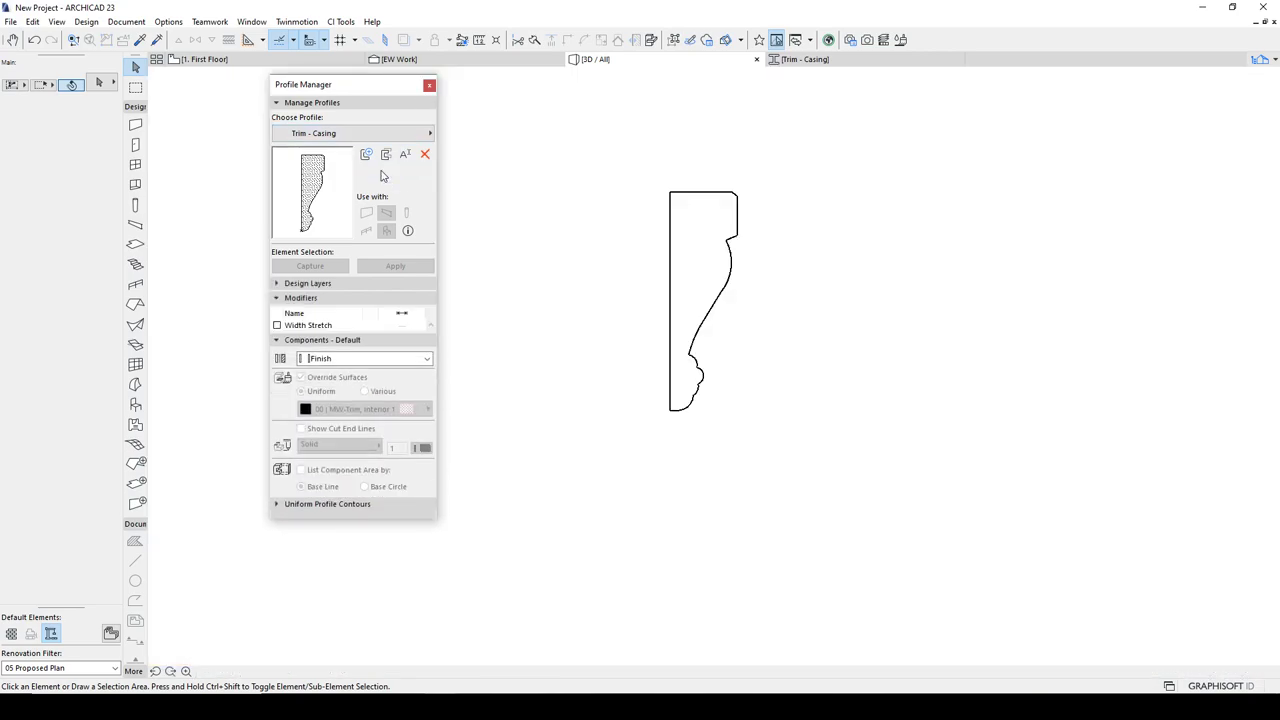
{"action": "left_click", "coordinate": [597, 62]}
{"action": "middle_click_drag", "start_coordinate": [815, 212], "coordinate": [851, 108], "text": "shift"}
{"action": "scroll", "coordinate": [692, 110], "scroll_direction": "up", "scroll_amount": 2}
{"action": "middle_click_drag", "start_coordinate": [695, 117], "coordinate": [777, 150], "text": "shift"}
Check the selected casing's profile, head overhang and door offset settings without changing them
{"action": "left_click", "coordinate": [780, 155]}
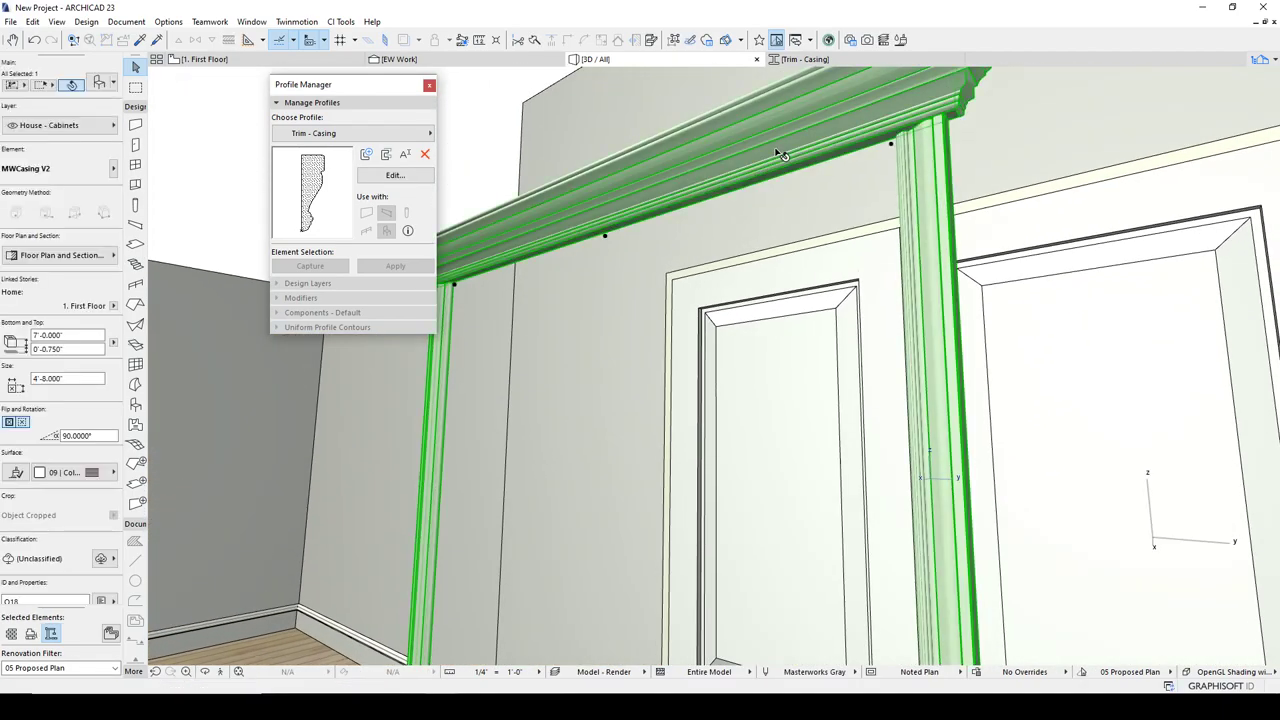
{"action": "left_click", "coordinate": [386, 175]}
{"action": "left_click", "coordinate": [548, 215]}
{"action": "left_click", "coordinate": [100, 84]}
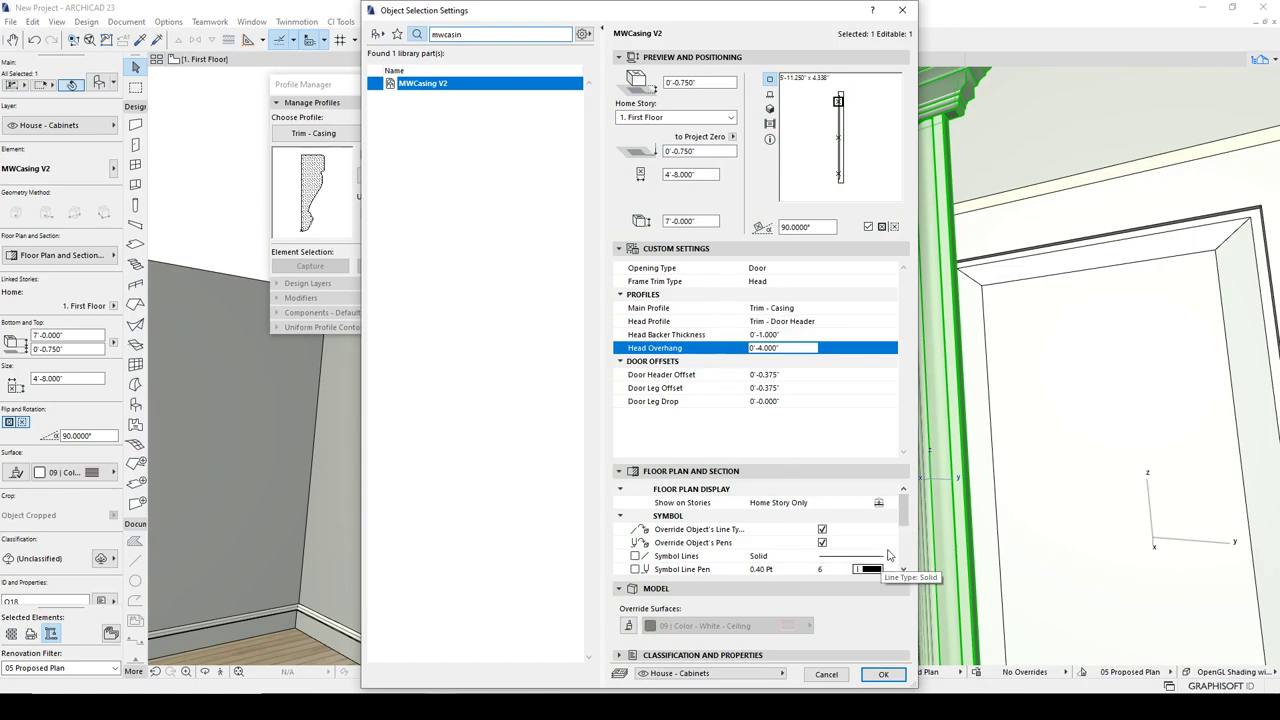
{"action": "left_click_drag", "start_coordinate": [905, 512], "coordinate": [907, 548]}
{"action": "left_click", "coordinate": [880, 675]}
{"action": "key", "text": "Escape"}
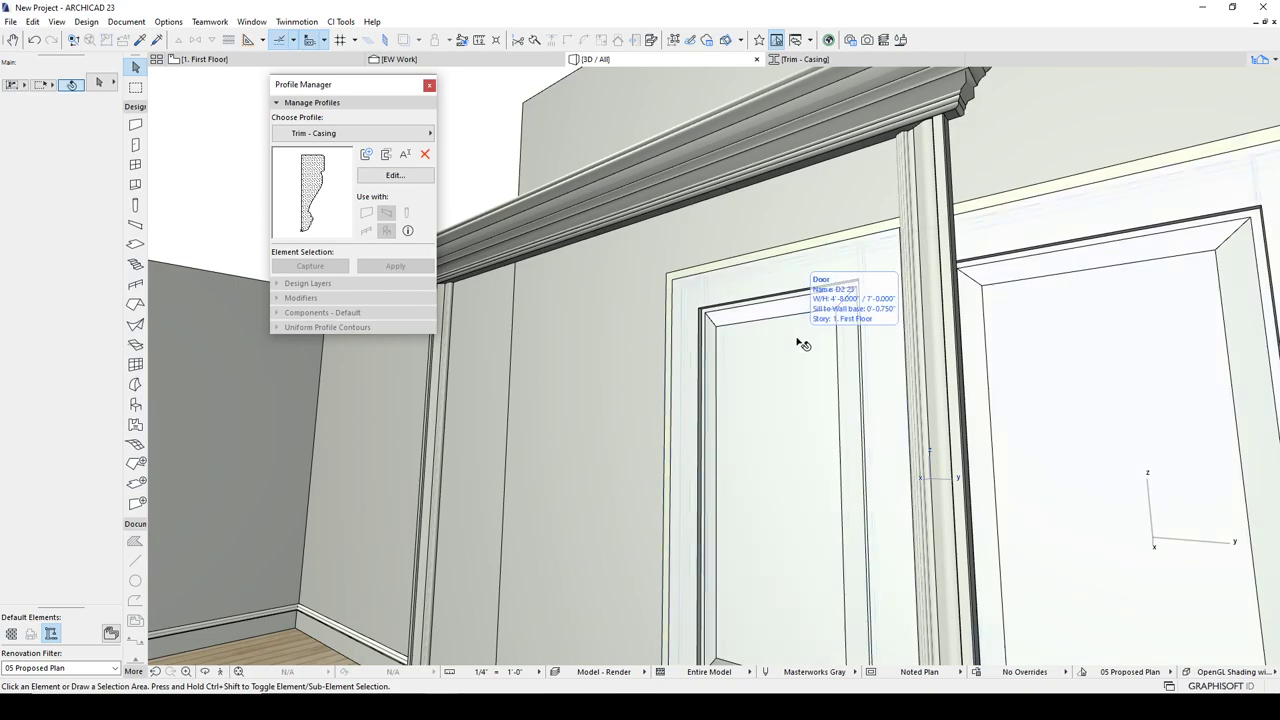
Move the detached casing in the First Floor plan onto the wall face at the lower jamb of double door D04
{"action": "key", "text": "F2"}
{"action": "scroll", "coordinate": [788, 344], "scroll_direction": "down", "scroll_amount": 3}
{"action": "left_click", "coordinate": [630, 252]}
{"action": "key", "text": "Escape"}
{"action": "left_click_drag", "start_coordinate": [609, 221], "coordinate": [664, 535]}
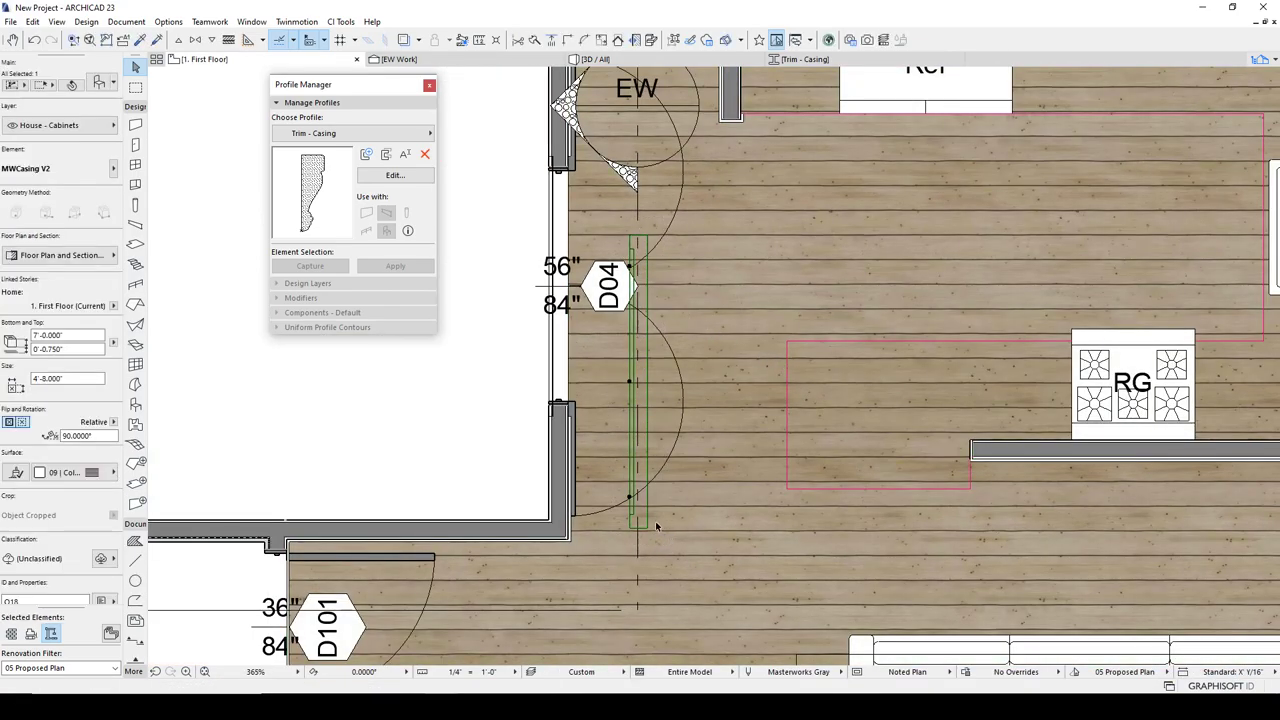
{"action": "key", "text": "ctrl+d"}
{"action": "left_click", "coordinate": [630, 499]}
{"action": "scroll", "coordinate": [631, 500], "scroll_direction": "up", "scroll_amount": 5}
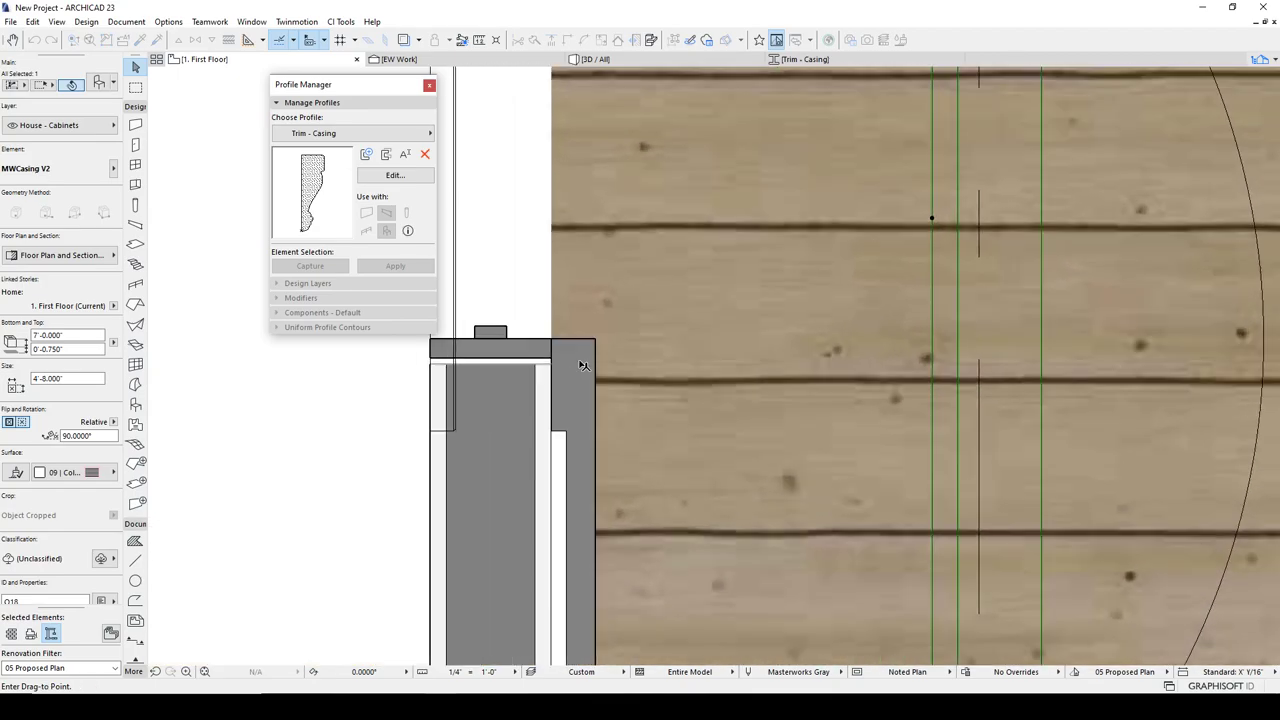
{"action": "left_click", "coordinate": [558, 366]}
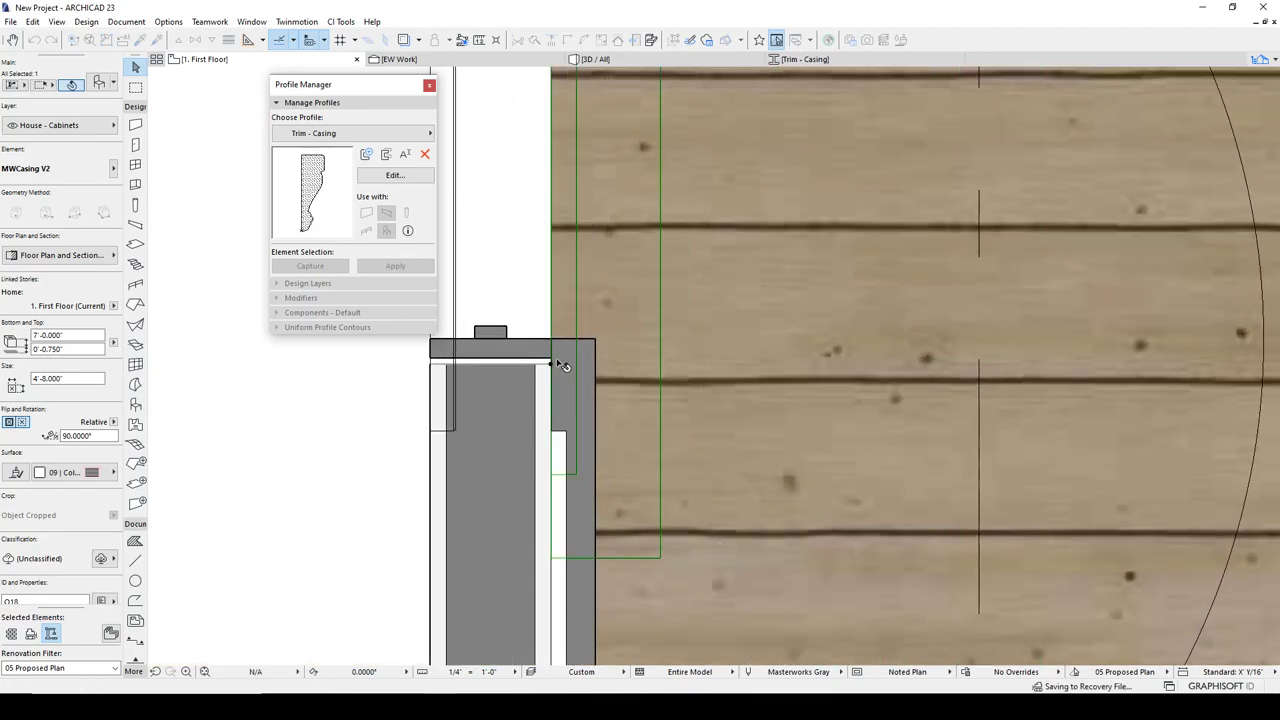
Shift the casing along the wall so its midpoint aligns with the centerline of door D04
{"action": "scroll", "coordinate": [618, 278], "scroll_direction": "down", "scroll_amount": 5}
{"action": "key", "text": "ctrl+d"}
{"action": "left_click", "coordinate": [584, 228]}
{"action": "left_click", "coordinate": [500, 217], "text": "shift"}
{"action": "key", "text": "Escape"}
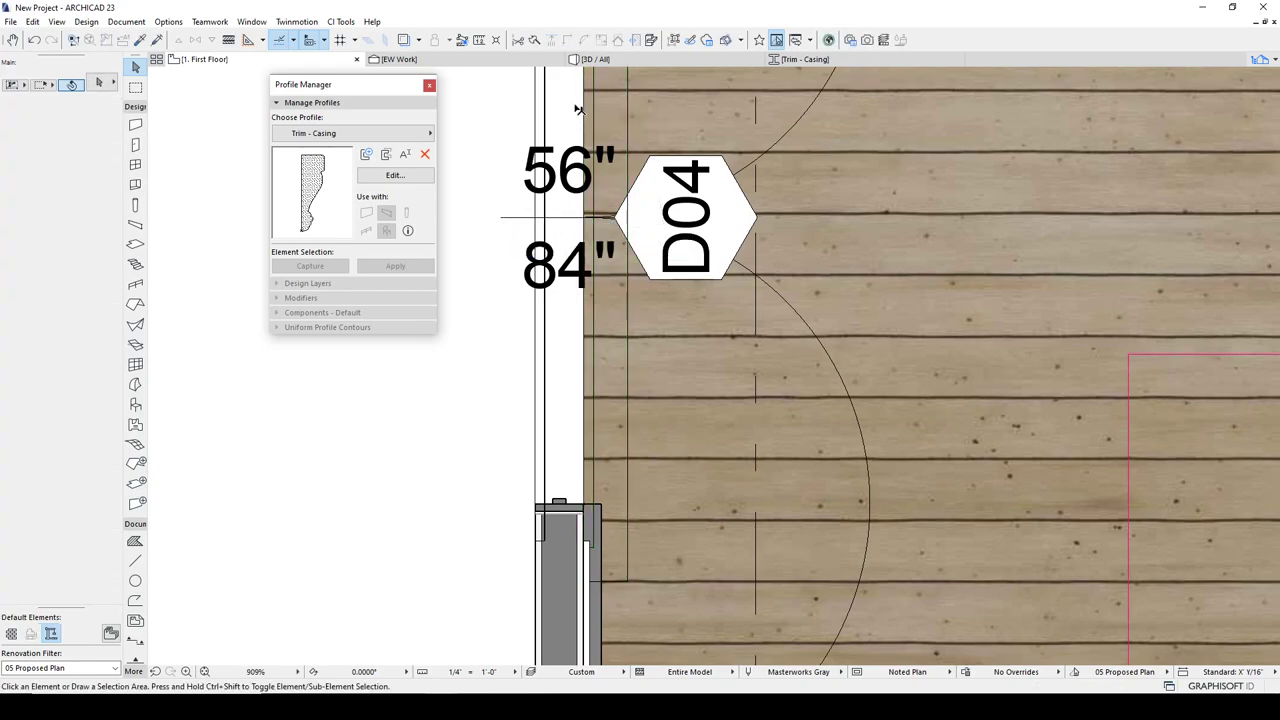
Examine the placed double-door casing in 3D and review the Trim - Casing, Trim - Door Header and Trim - Base profiles
{"action": "left_click", "coordinate": [600, 60]}
{"action": "scroll", "coordinate": [791, 251], "scroll_direction": "up", "scroll_amount": 3}
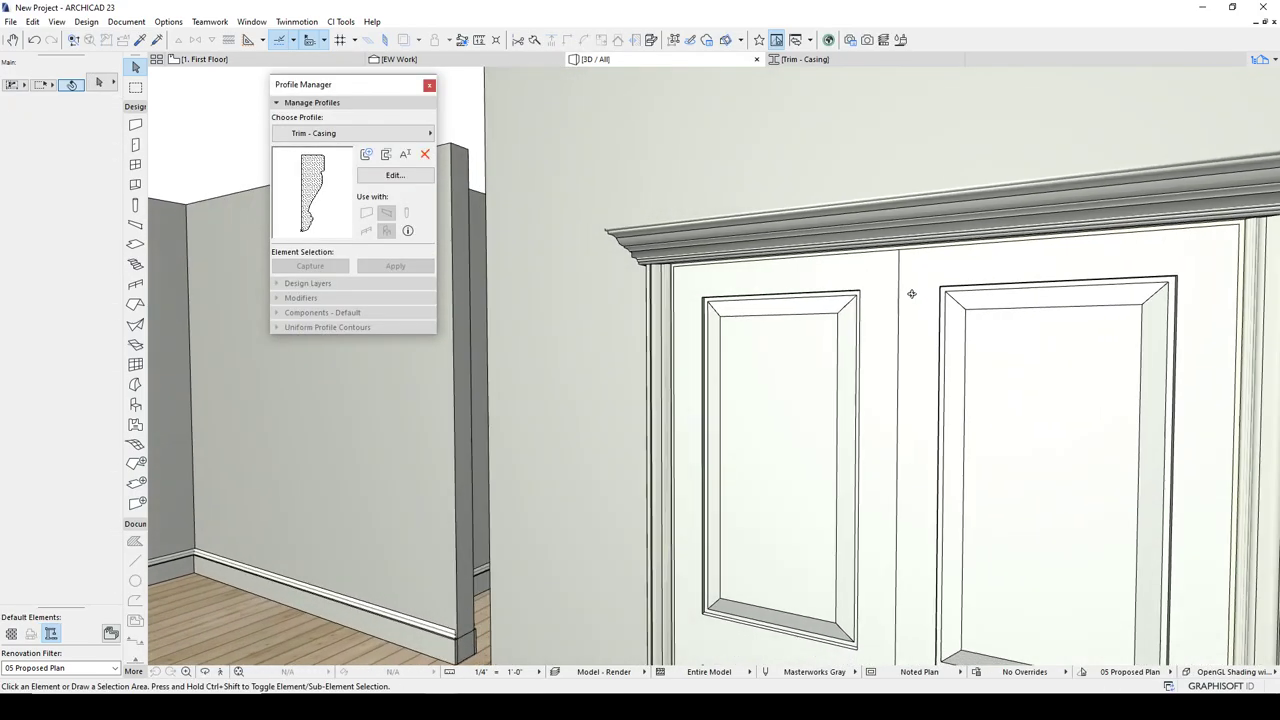
{"action": "scroll", "coordinate": [902, 292], "scroll_direction": "down", "scroll_amount": 8}
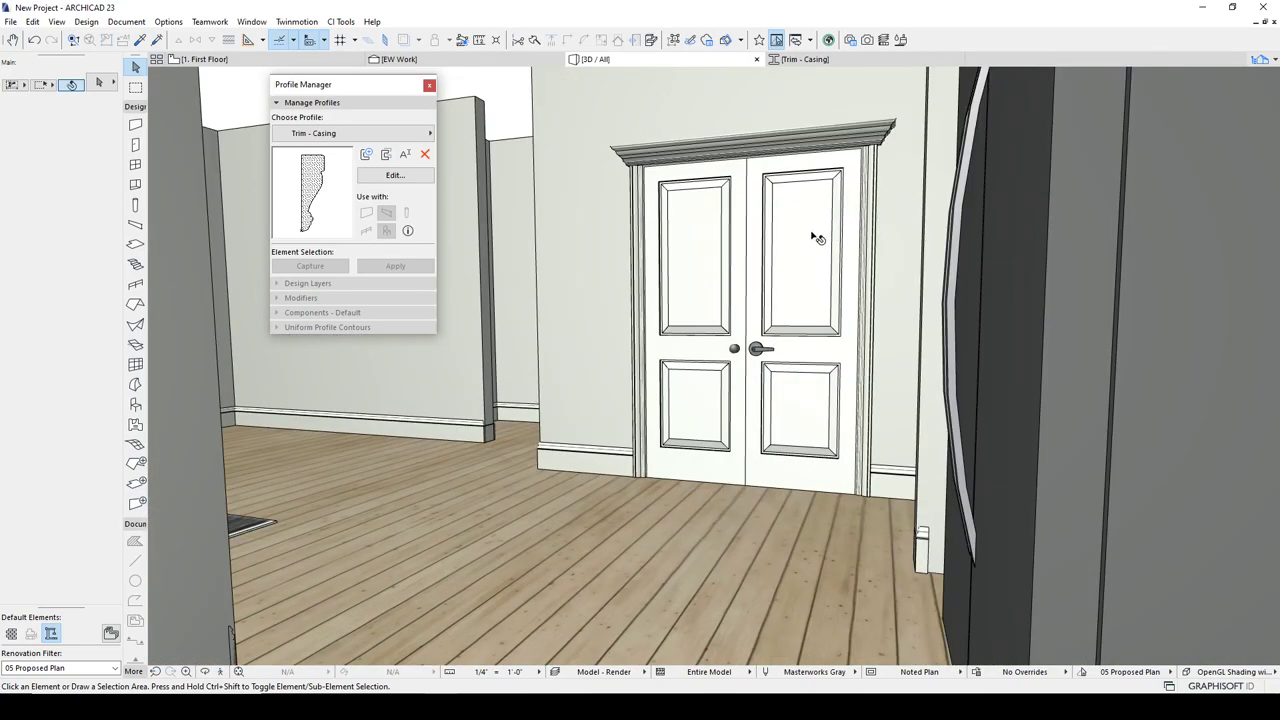
{"action": "middle_click_drag", "start_coordinate": [771, 190], "coordinate": [851, 221], "text": "shift"}
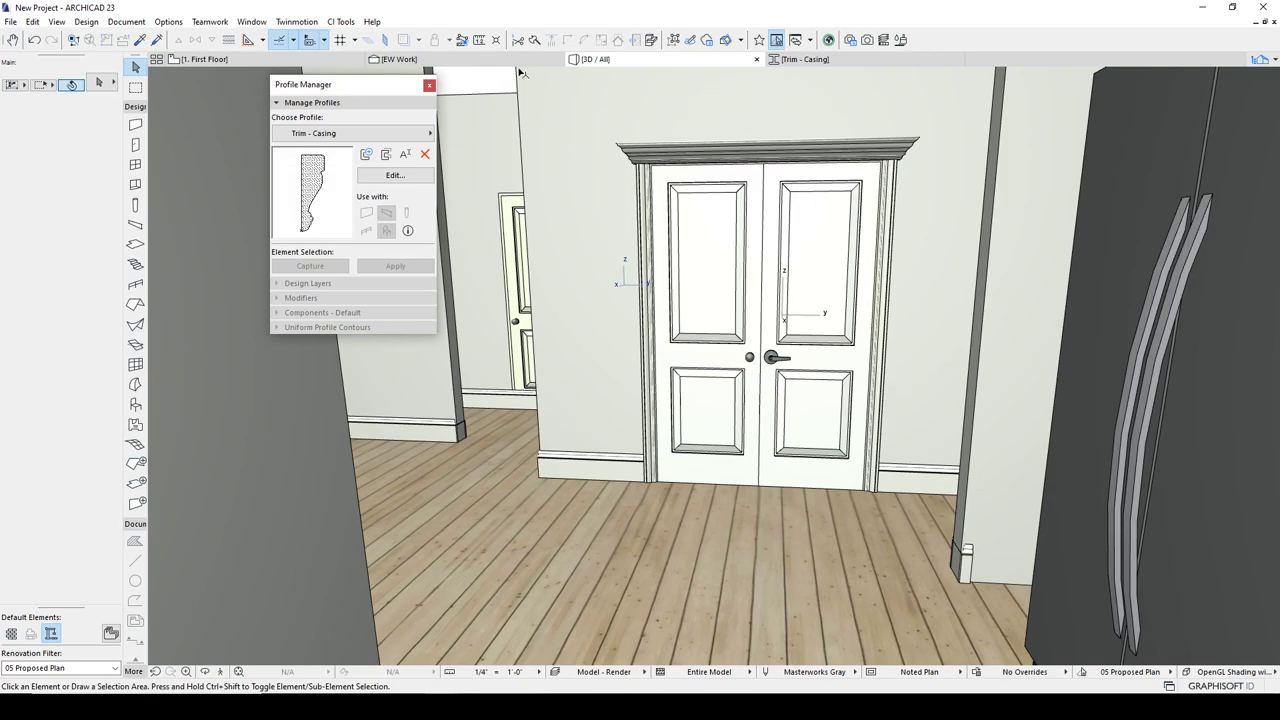
{"action": "left_click", "coordinate": [395, 176]}
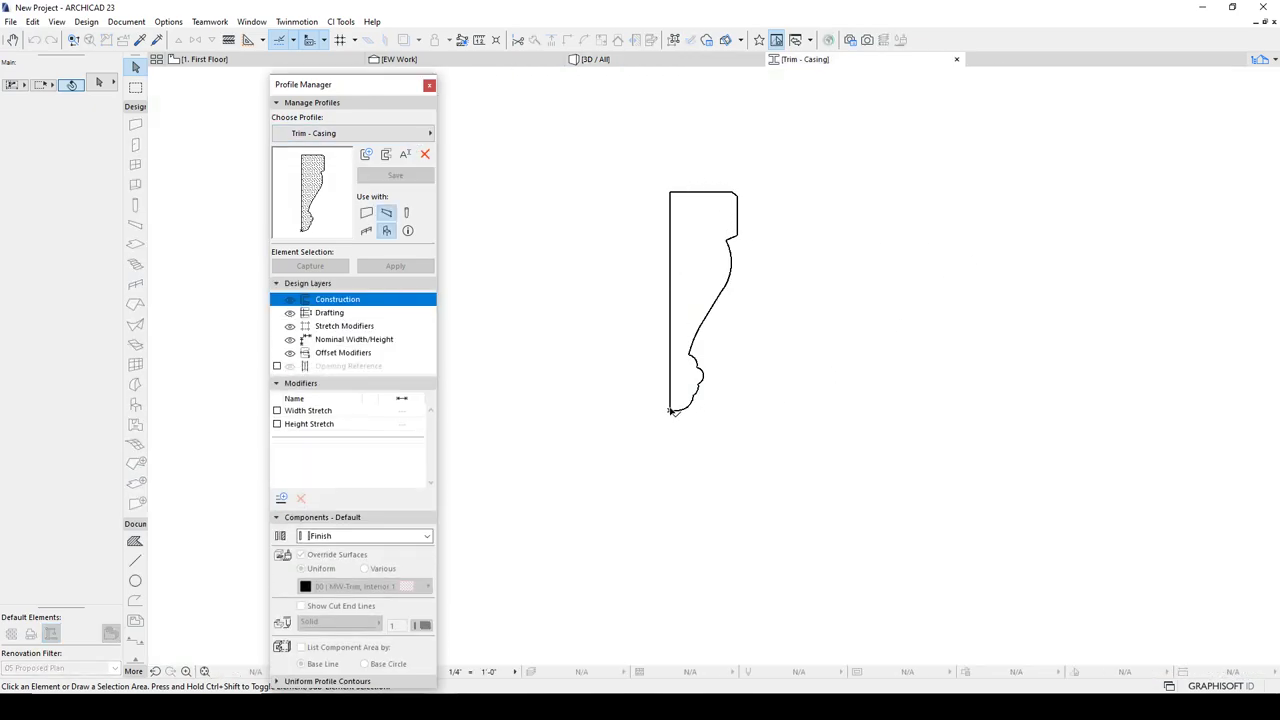
{"action": "left_click", "coordinate": [325, 140]}
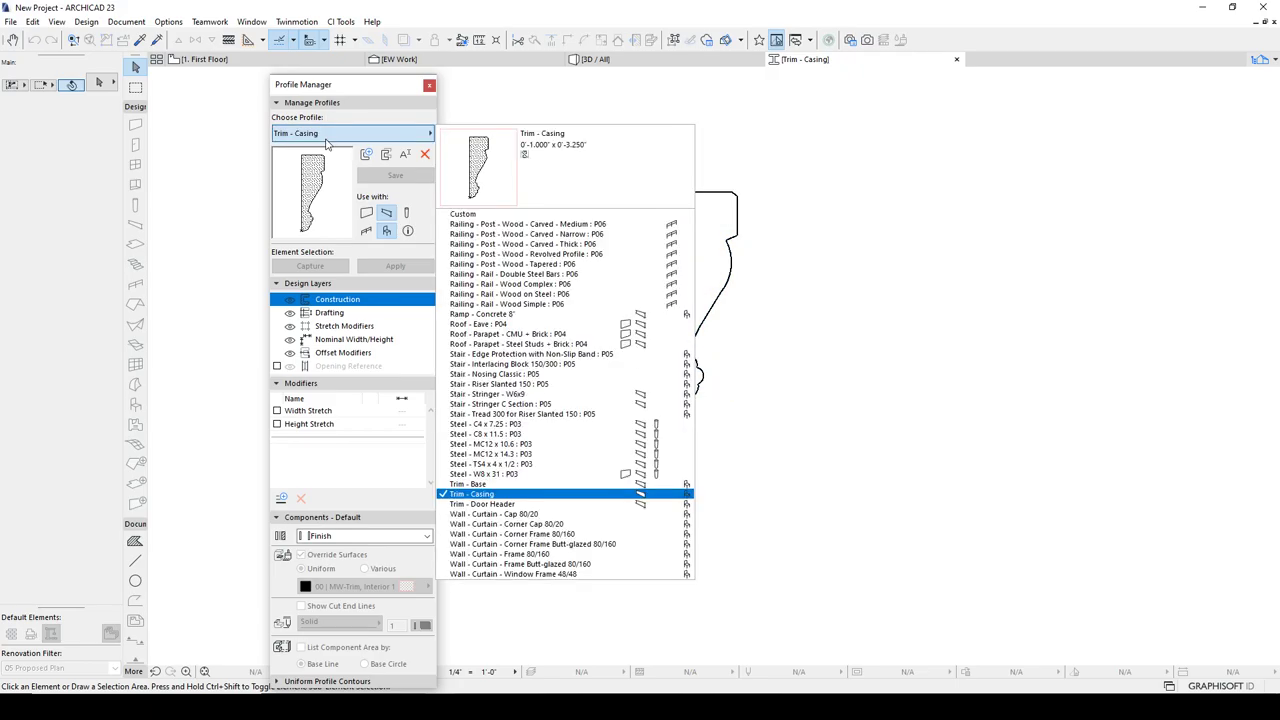
{"action": "left_click", "coordinate": [502, 503]}
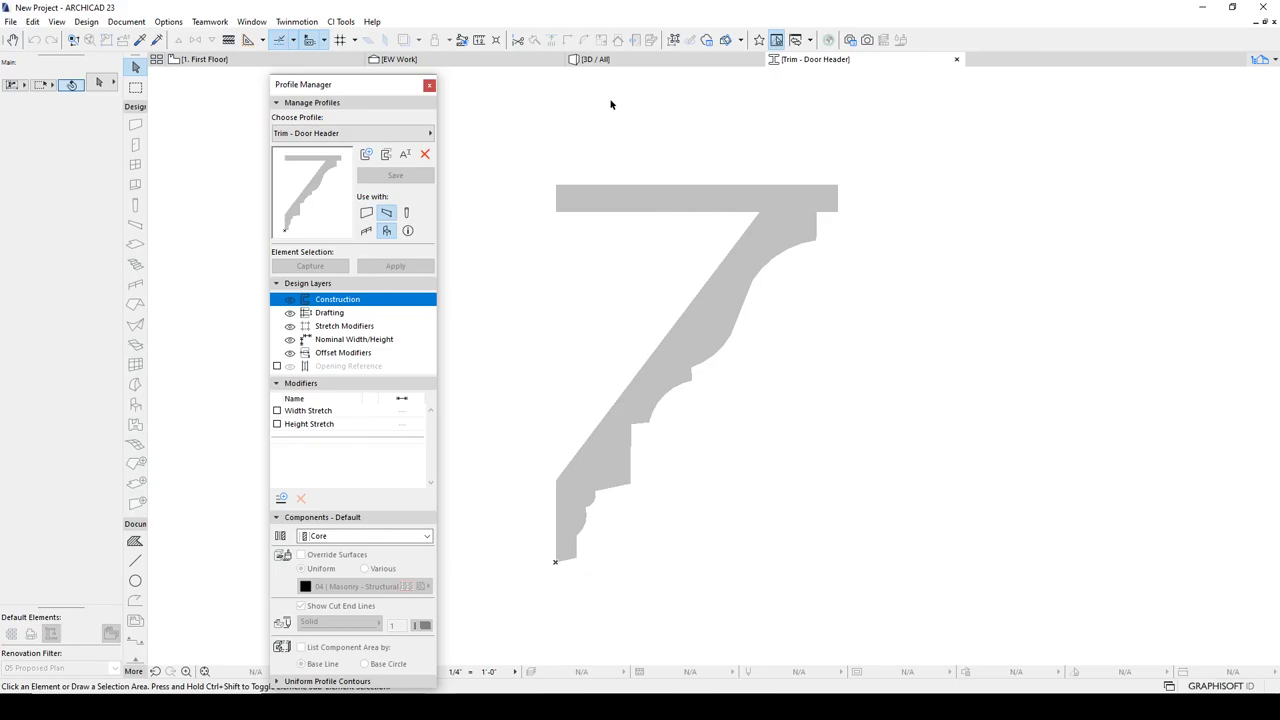
{"action": "left_click", "coordinate": [403, 135]}
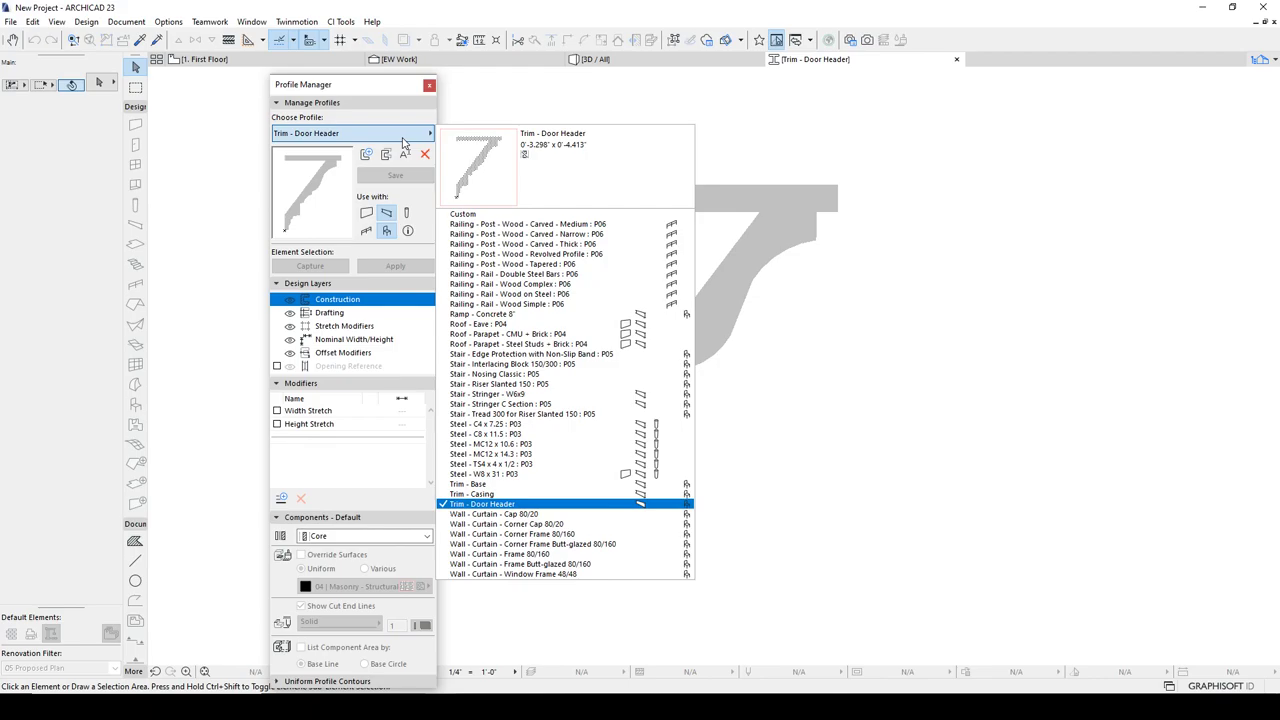
{"action": "left_click", "coordinate": [505, 485]}
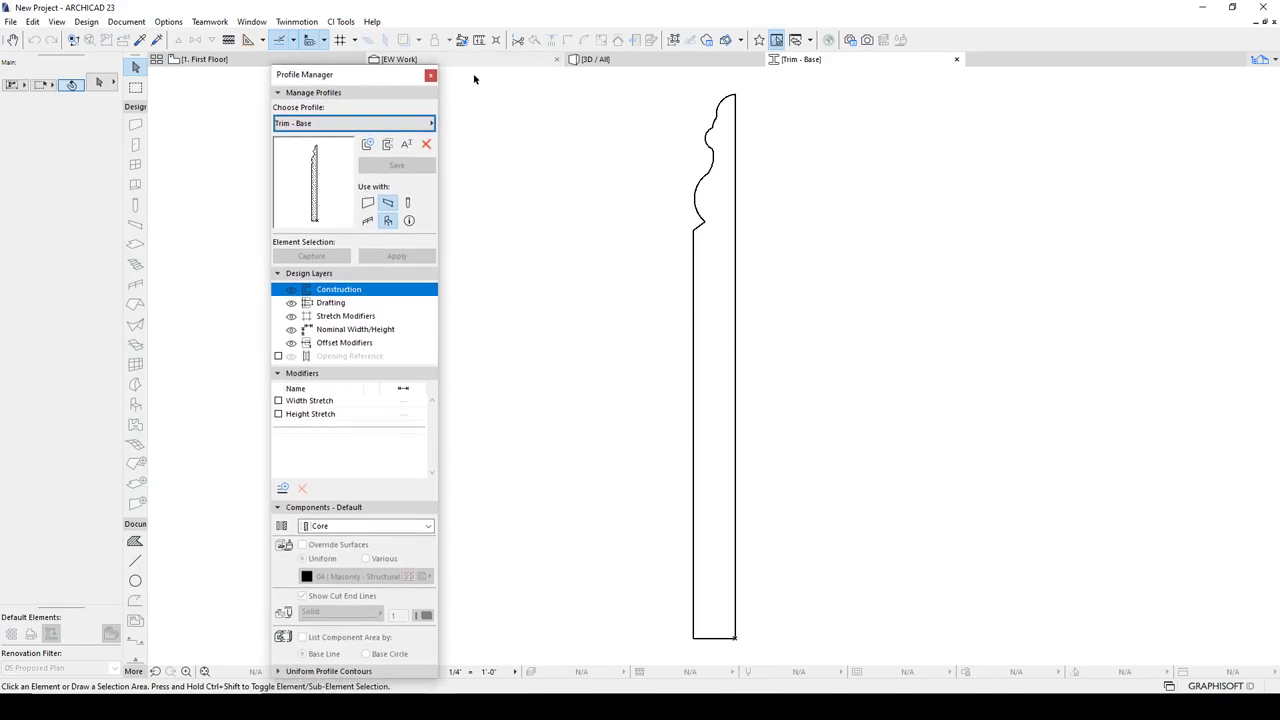
{"action": "left_click", "coordinate": [252, 60]}
{"action": "left_click", "coordinate": [595, 59]}
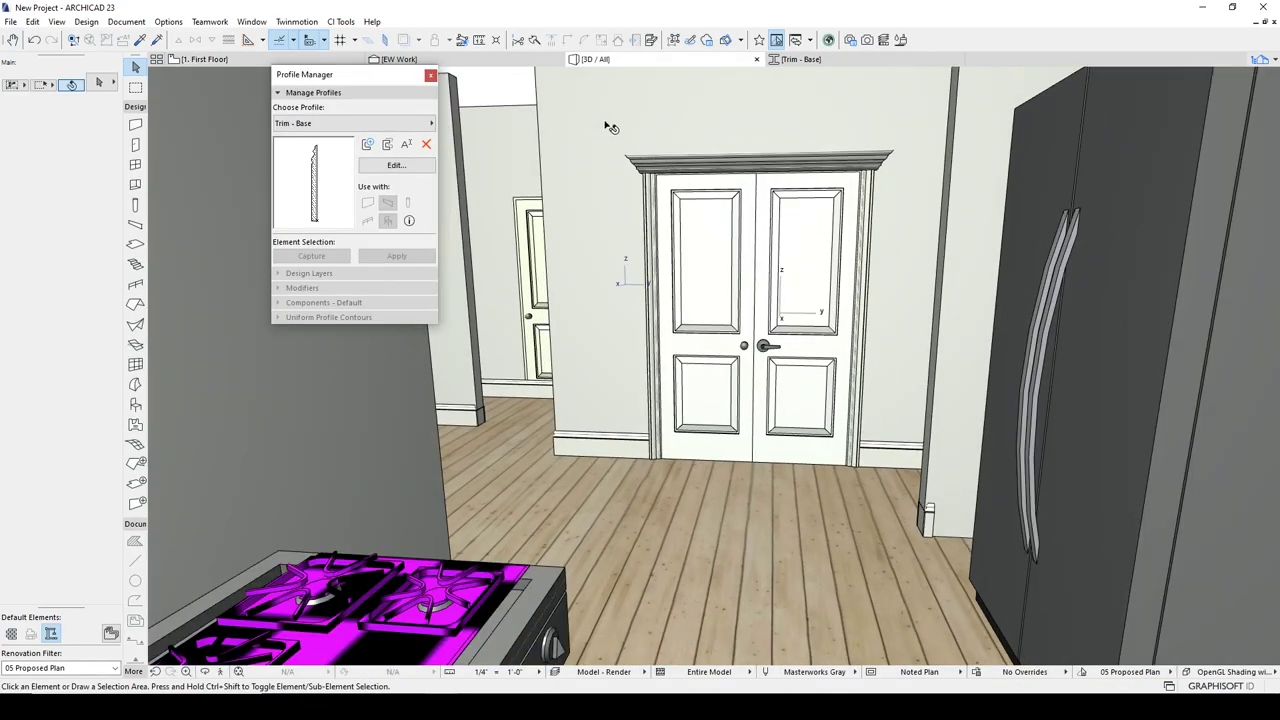
Copy the D04 door casing in the First Floor plan to the living room near window W10
{"action": "left_click", "coordinate": [698, 163]}
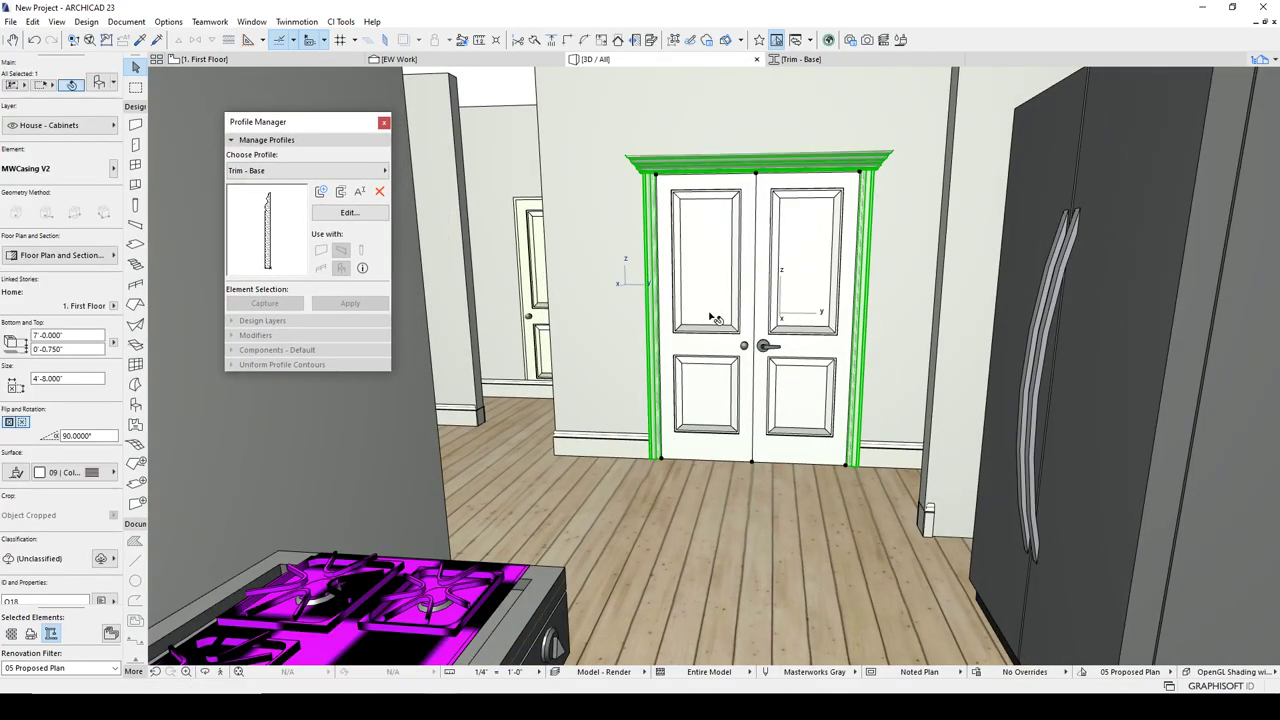
{"action": "middle_click_drag", "start_coordinate": [723, 315], "coordinate": [637, 334]}
{"action": "key", "text": "F2"}
{"action": "scroll", "coordinate": [700, 326], "scroll_direction": "down", "scroll_amount": 5}
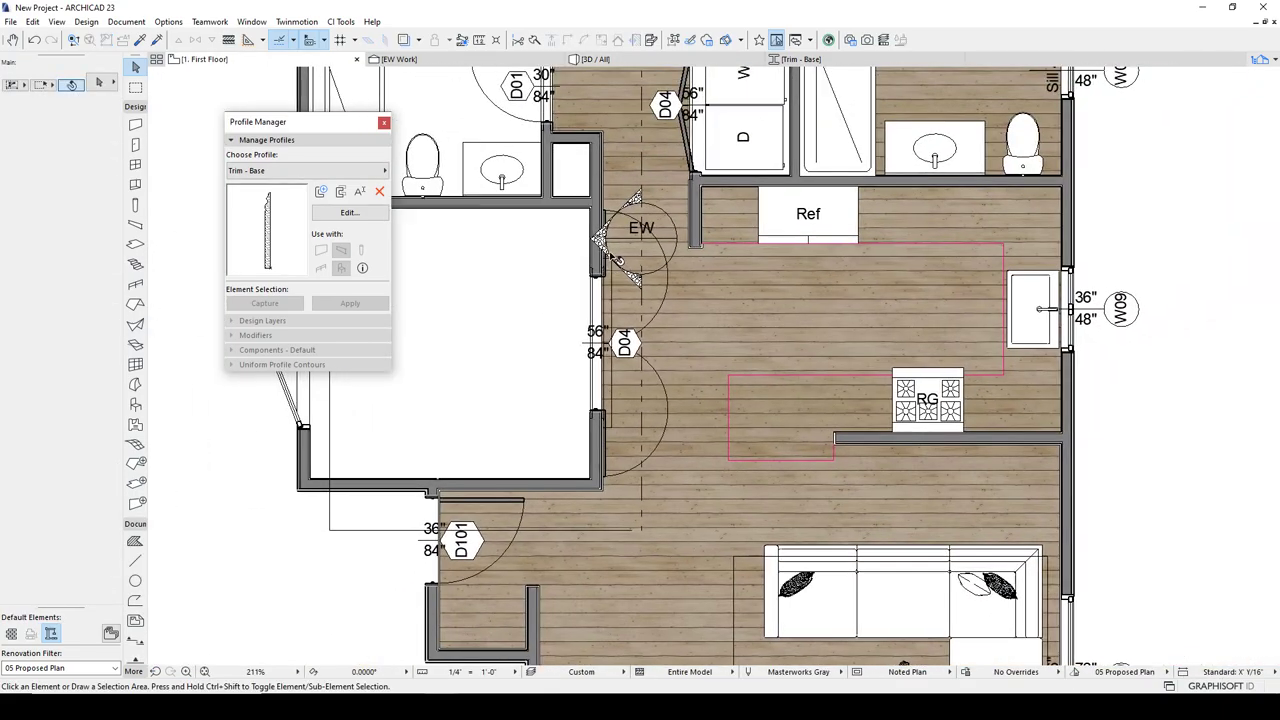
{"action": "left_click", "coordinate": [612, 281]}
{"action": "scroll", "coordinate": [612, 310], "scroll_direction": "up", "scroll_amount": 4}
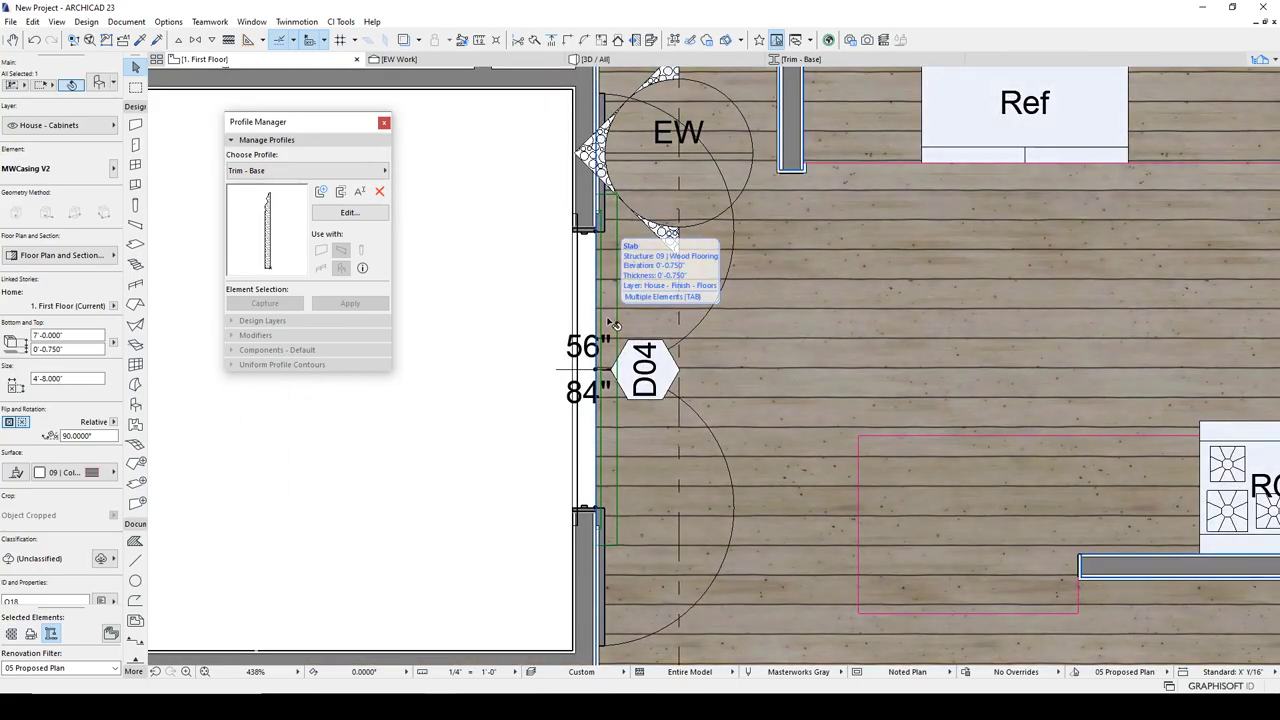
{"action": "key", "text": "ctrl+shift+d"}
{"action": "left_click", "coordinate": [609, 318]}
{"action": "scroll", "coordinate": [825, 356], "scroll_direction": "down", "scroll_amount": 6}
{"action": "middle_click_drag", "start_coordinate": [877, 391], "coordinate": [685, 308]}
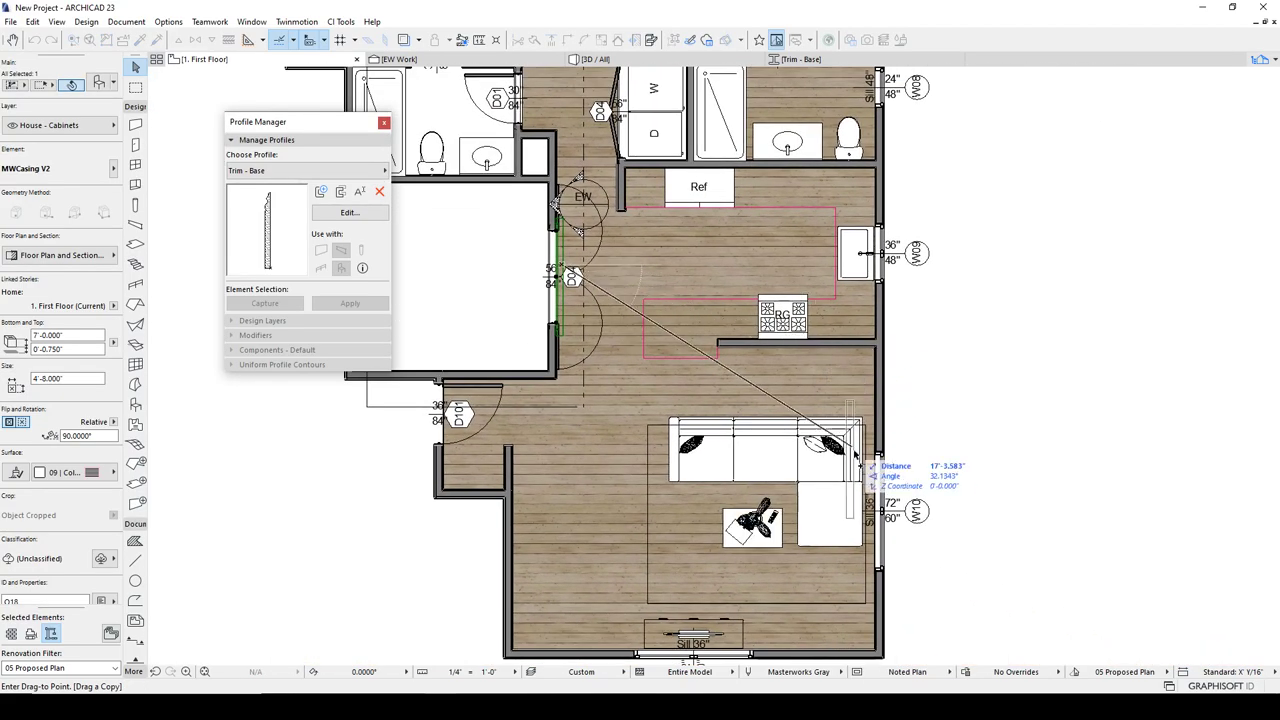
{"action": "middle_click_drag", "start_coordinate": [851, 443], "coordinate": [699, 219]}
{"action": "left_click", "coordinate": [679, 288]}
Rotate the copied casing 180° and turn off its mirroring
{"action": "key", "text": "ctrl+e"}
{"action": "left_click", "coordinate": [672, 296]}
{"action": "left_click", "coordinate": [672, 240]}
{"action": "left_click", "coordinate": [670, 428]}
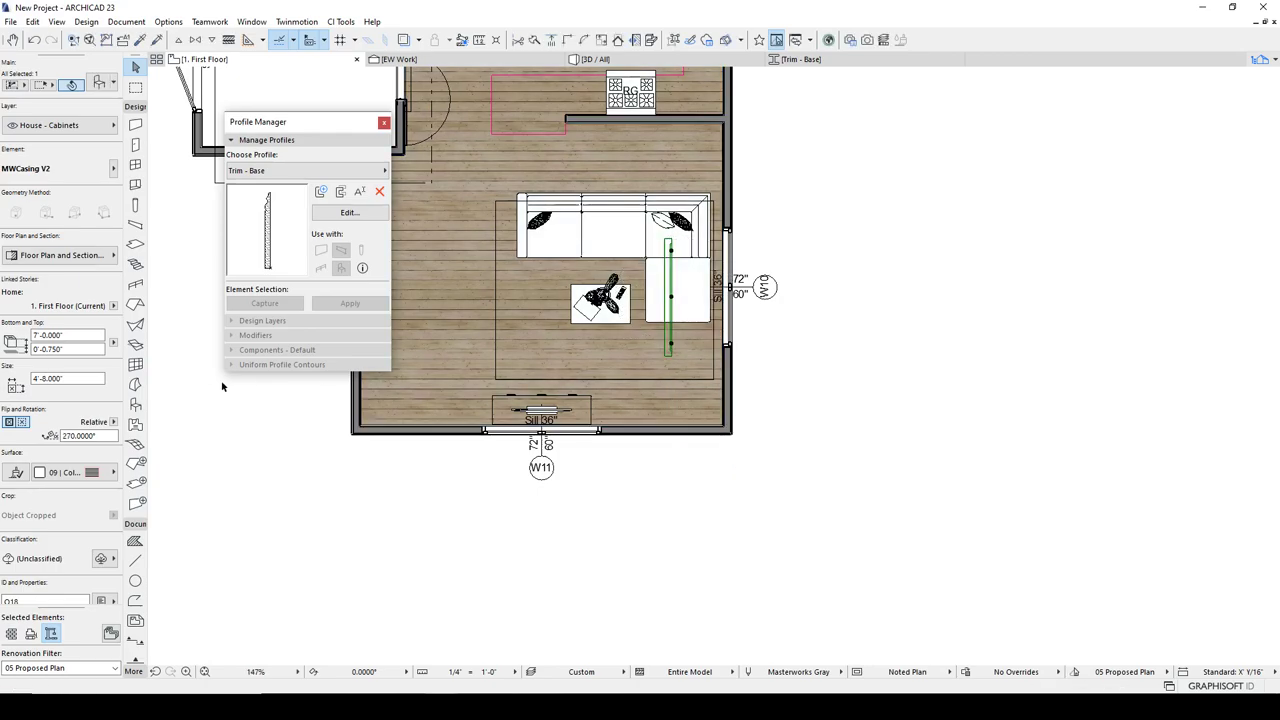
{"action": "left_click", "coordinate": [22, 422]}
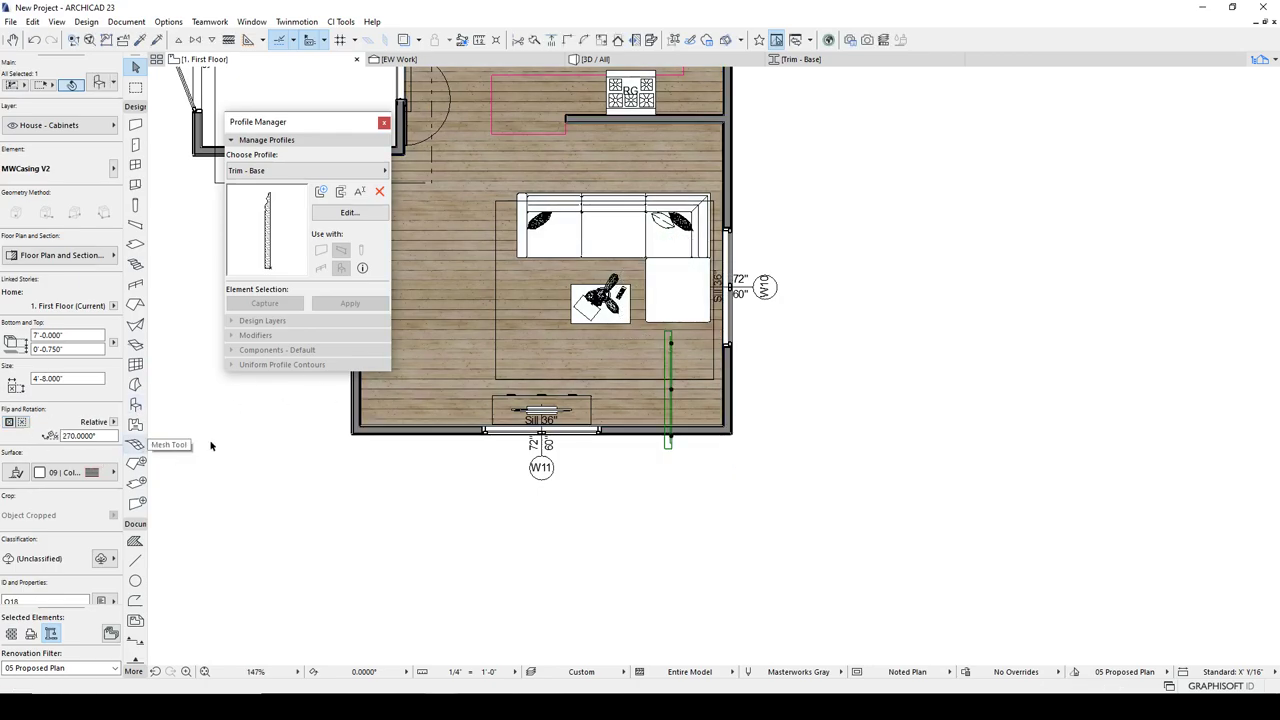
Move the copied casing by its midpoint onto the inner wall face at the center of window W10
{"action": "key", "text": "ctrl+d"}
{"action": "left_click", "coordinate": [670, 389]}
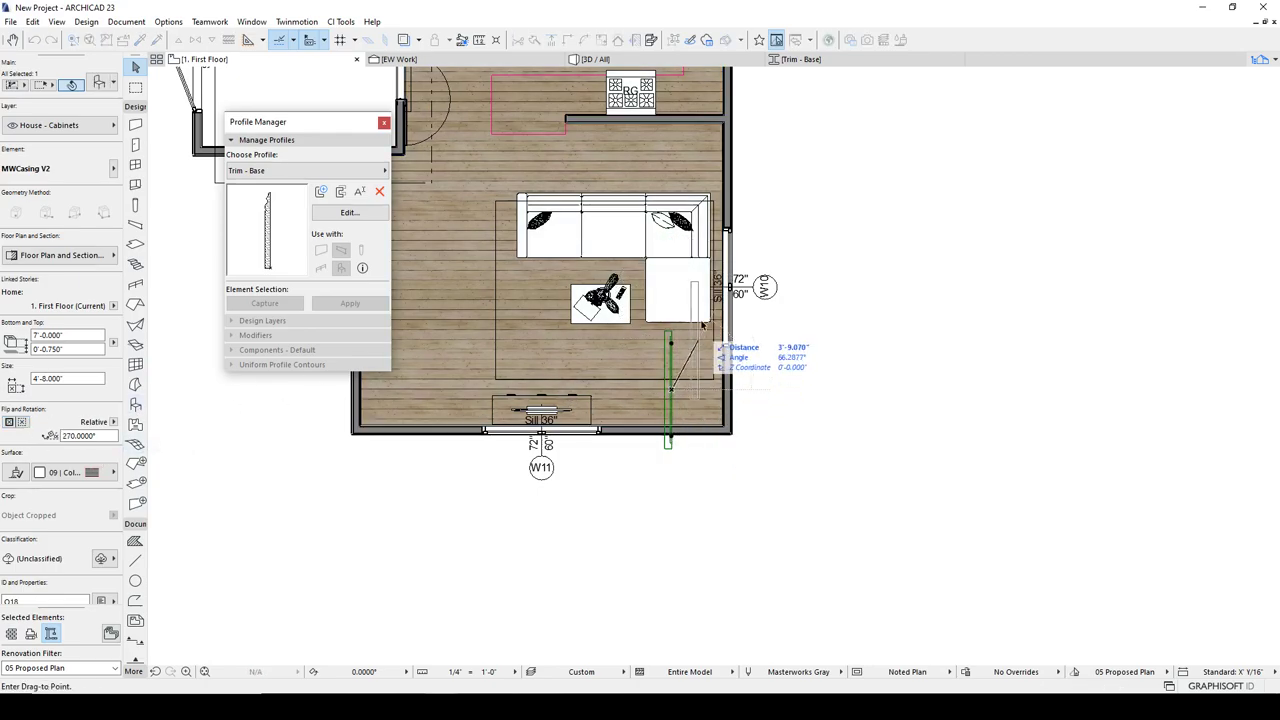
{"action": "scroll", "coordinate": [738, 300], "scroll_direction": "up", "scroll_amount": 3}
{"action": "left_click", "coordinate": [740, 290]}
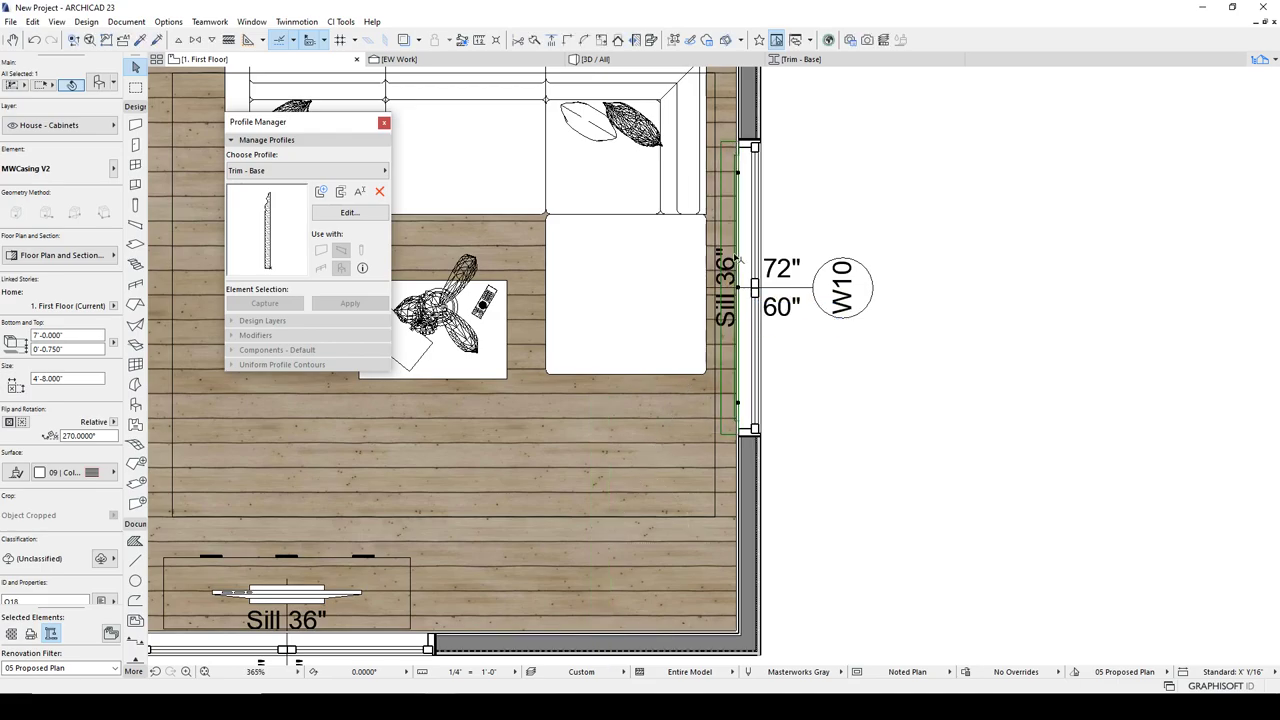
{"action": "scroll", "coordinate": [758, 160], "scroll_direction": "up", "scroll_amount": 3}
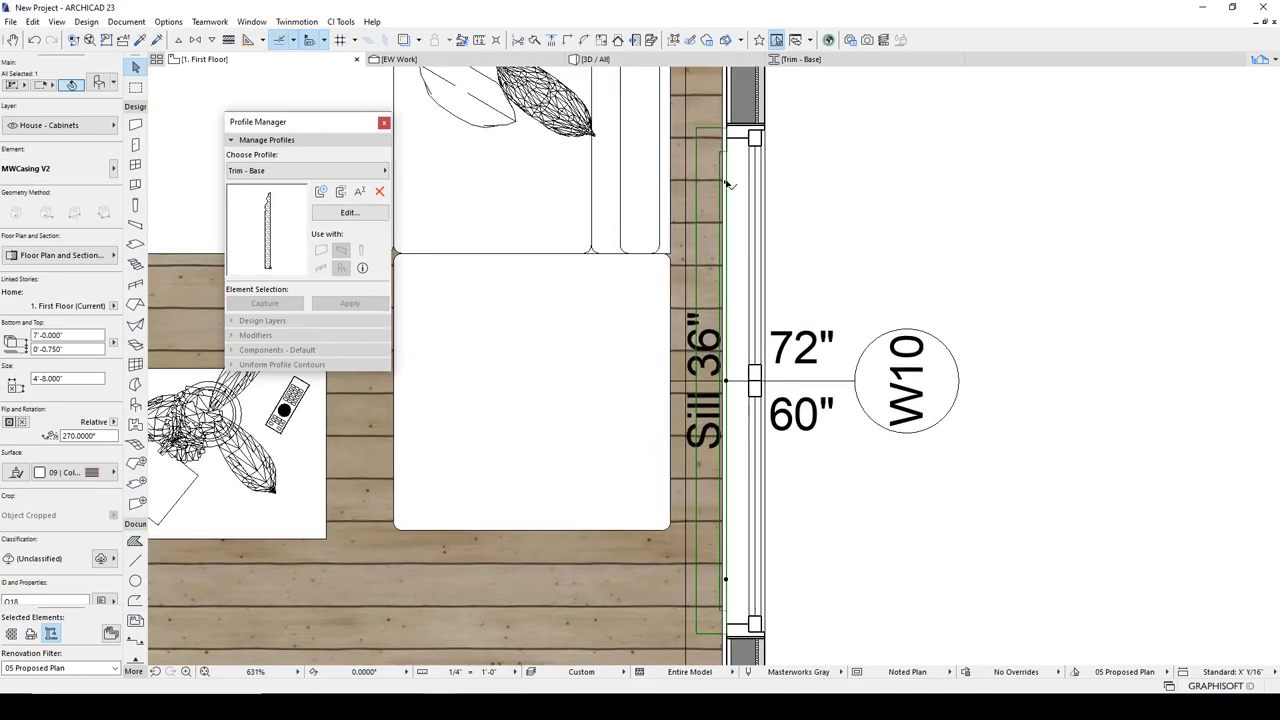
Check window W10's size and header height in the First Floor plan
{"action": "key", "text": "Escape"}
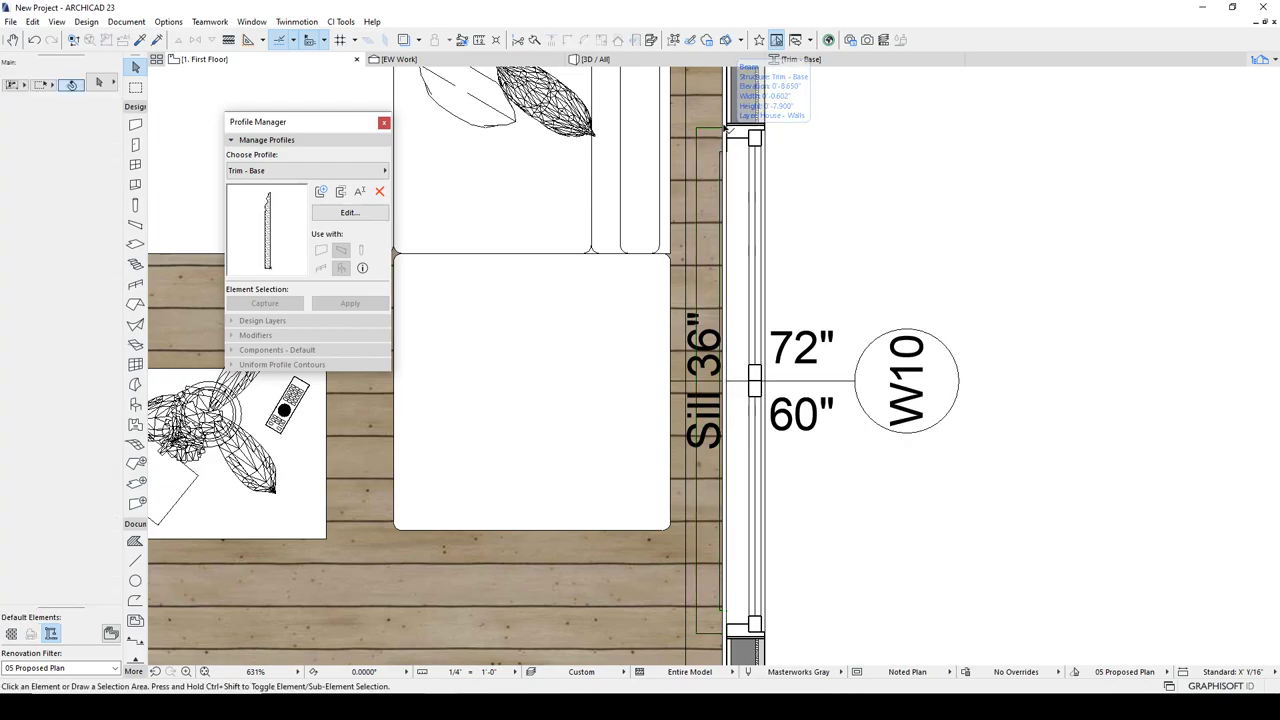
{"action": "left_click", "coordinate": [746, 131]}
{"action": "key", "text": "Escape"}
{"action": "left_click_drag", "start_coordinate": [686, 116], "coordinate": [739, 632]}
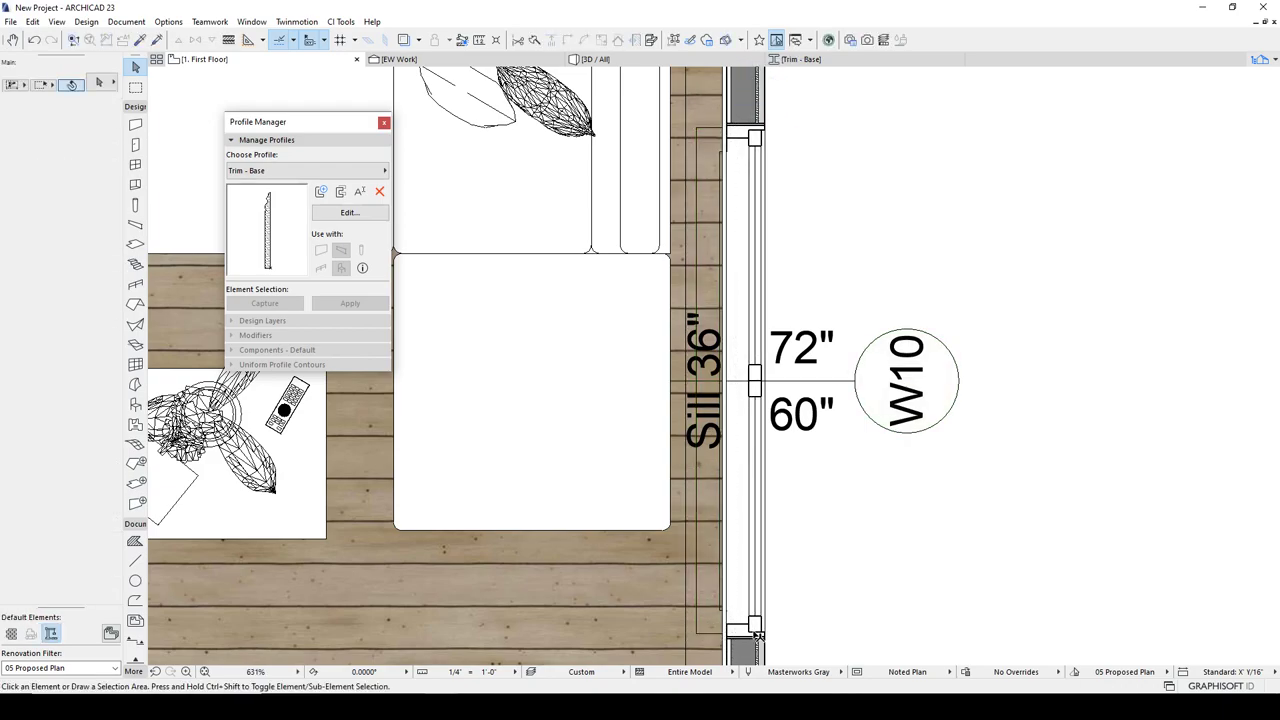
{"action": "left_click", "coordinate": [767, 639]}
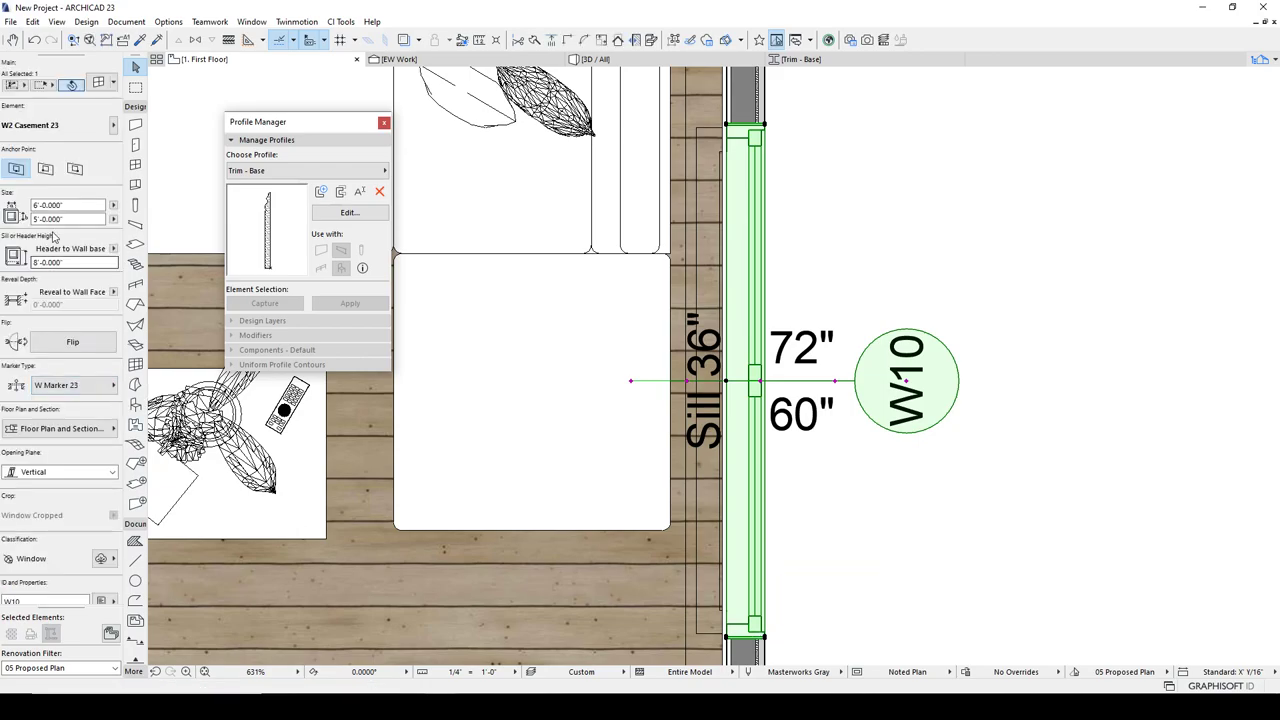
{"action": "key", "text": "Escape"}
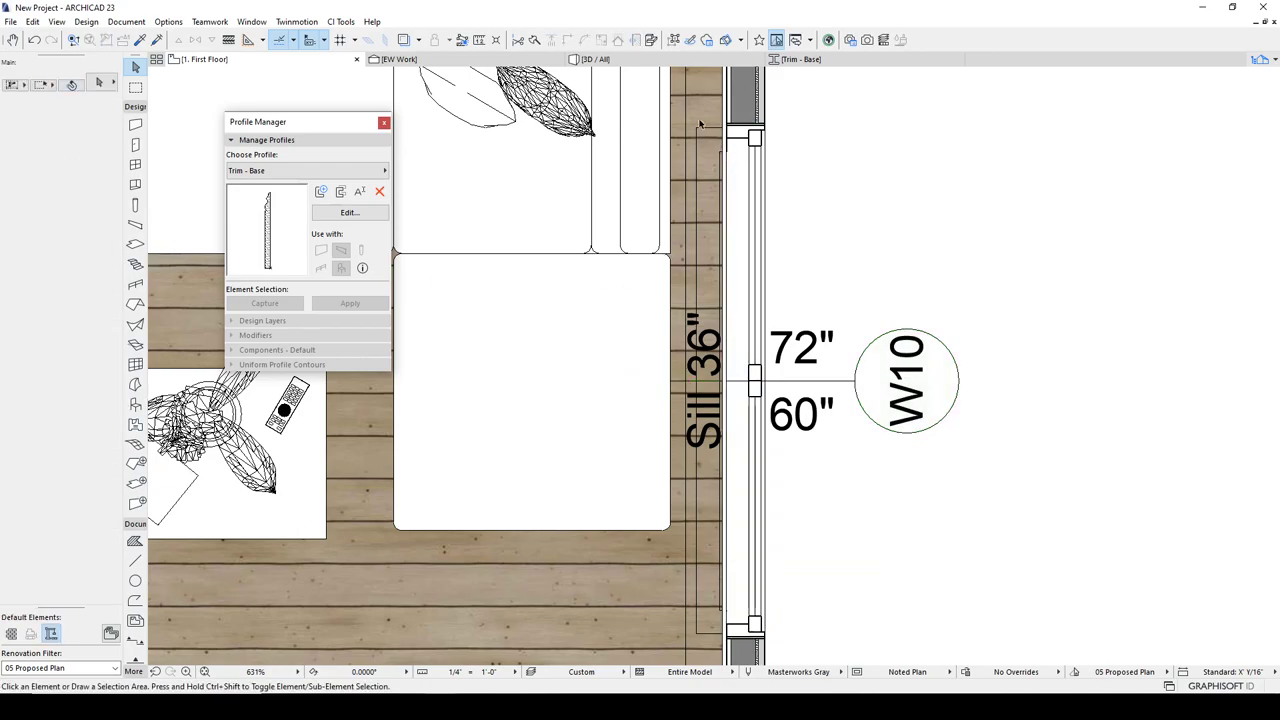
Open the settings of the copied MWCasing V2 object at window W10 and set its opening type to Window
{"action": "left_click", "coordinate": [687, 120]}
{"action": "middle_click_drag", "start_coordinate": [777, 663], "coordinate": [740, 503]}
{"action": "left_click", "coordinate": [701, 485]}
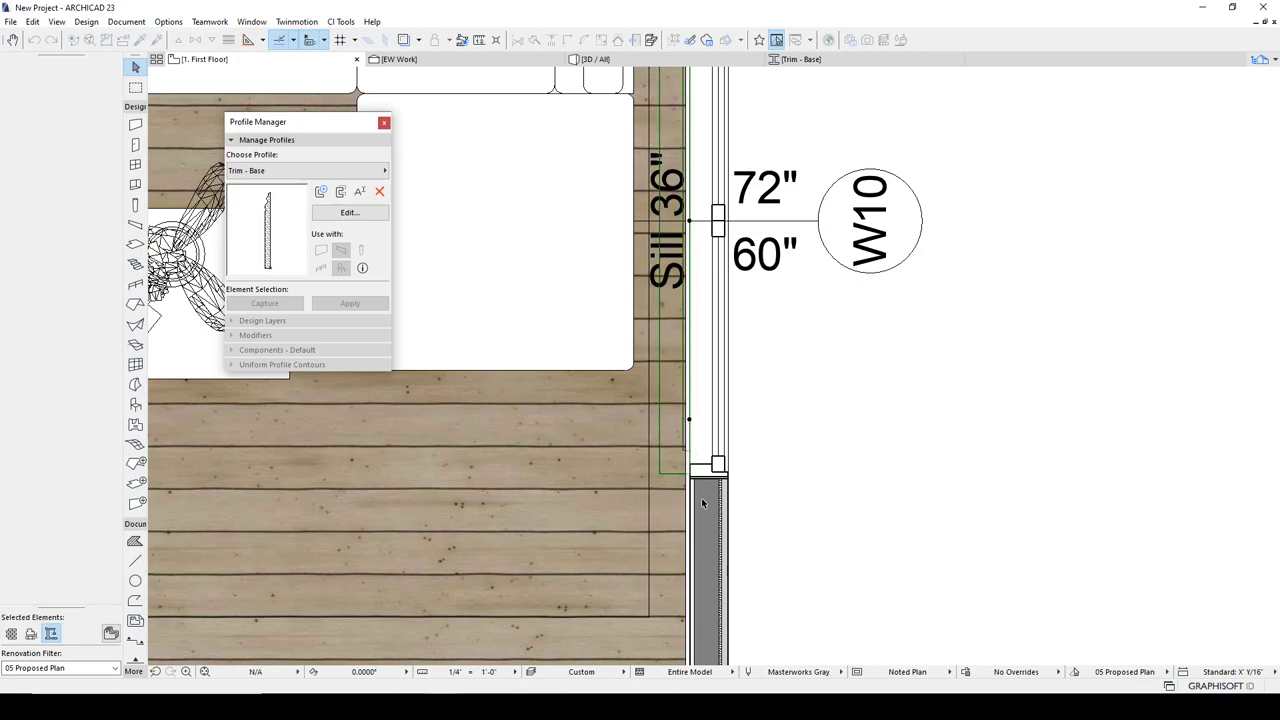
{"action": "left_click", "coordinate": [114, 82]}
{"action": "left_click", "coordinate": [114, 82]}
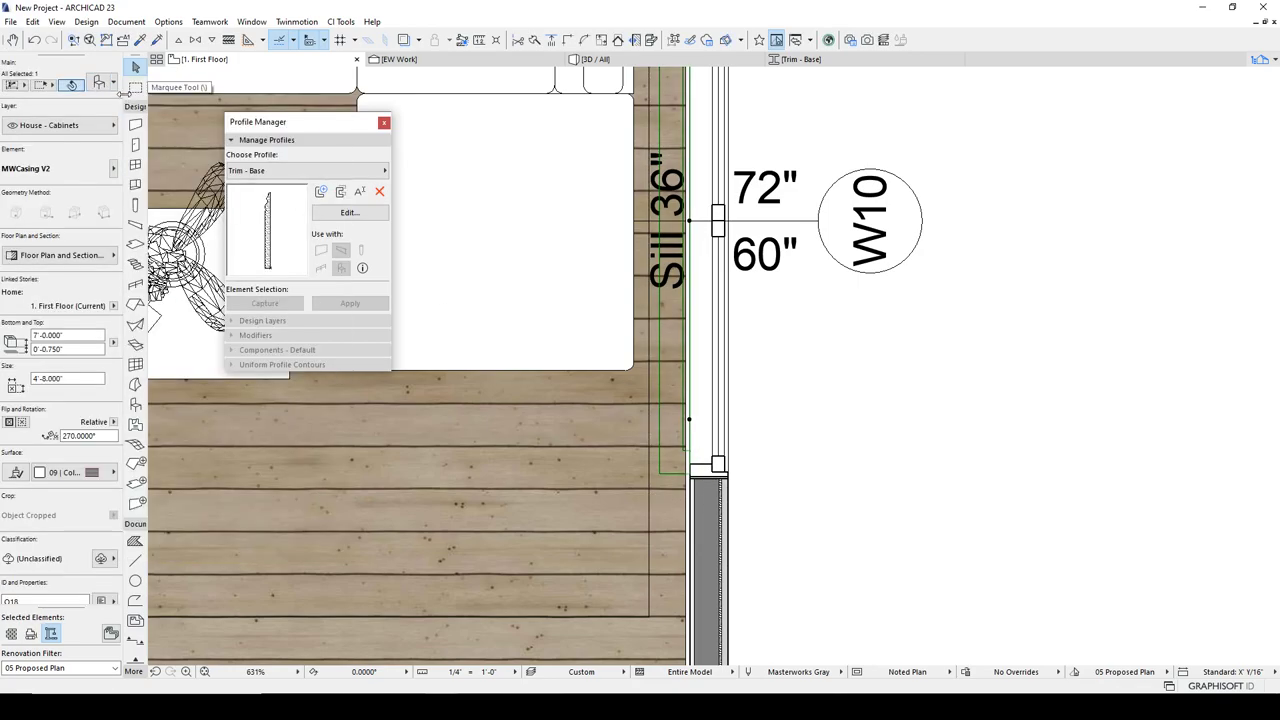
{"action": "left_click", "coordinate": [100, 84]}
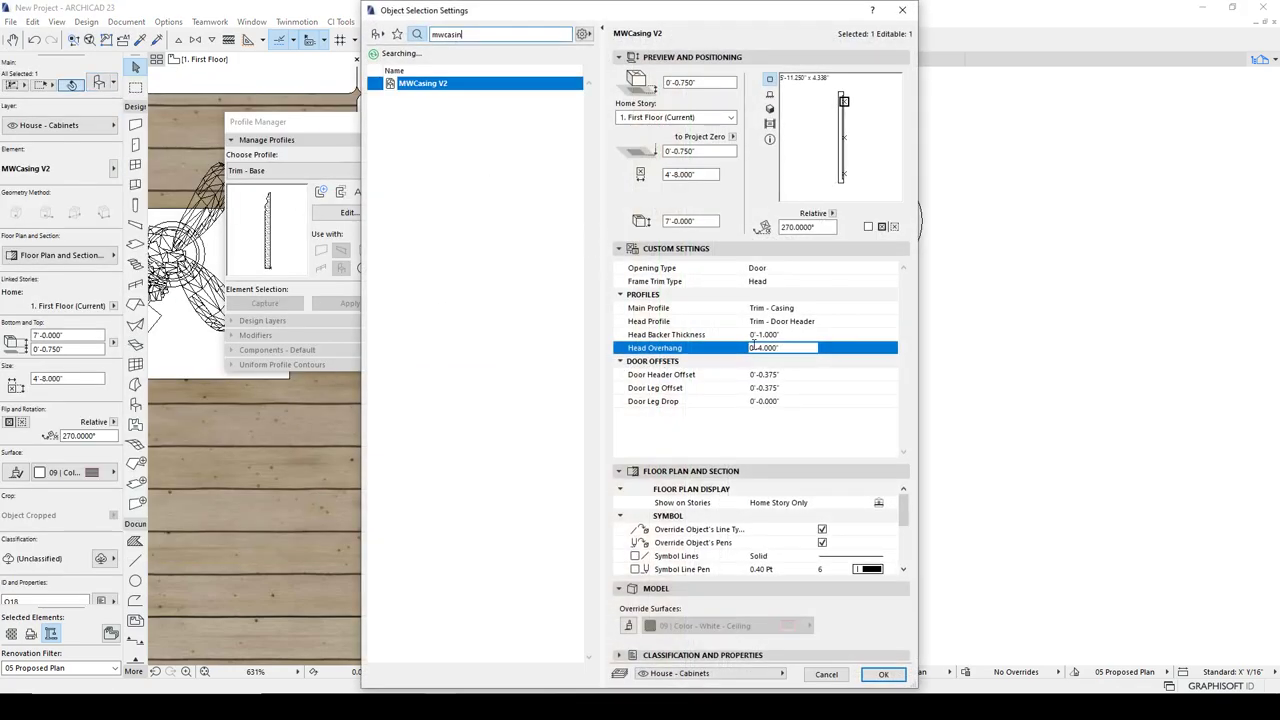
{"action": "left_click", "coordinate": [769, 270]}
{"action": "left_click", "coordinate": [890, 268]}
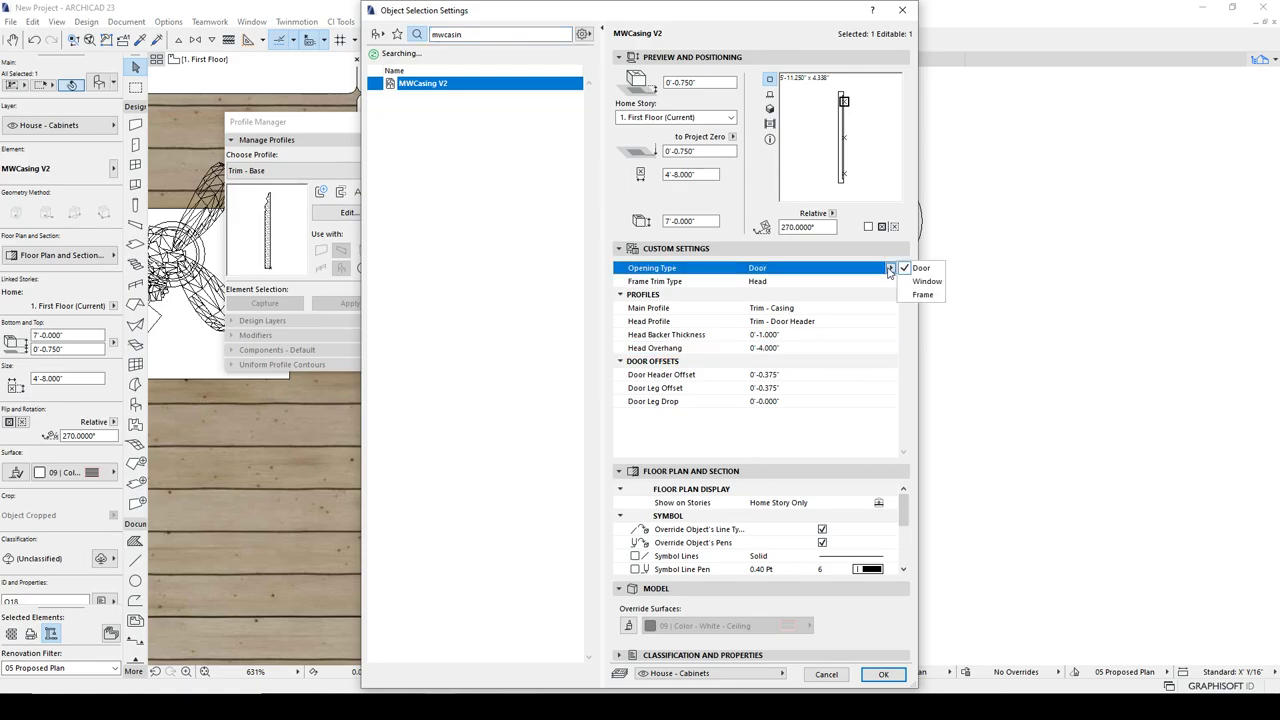
{"action": "left_click", "coordinate": [920, 281]}
Compare the casing's window overlay settings with its door offsets, leaving the opening type at Window
{"action": "left_click", "coordinate": [805, 283]}
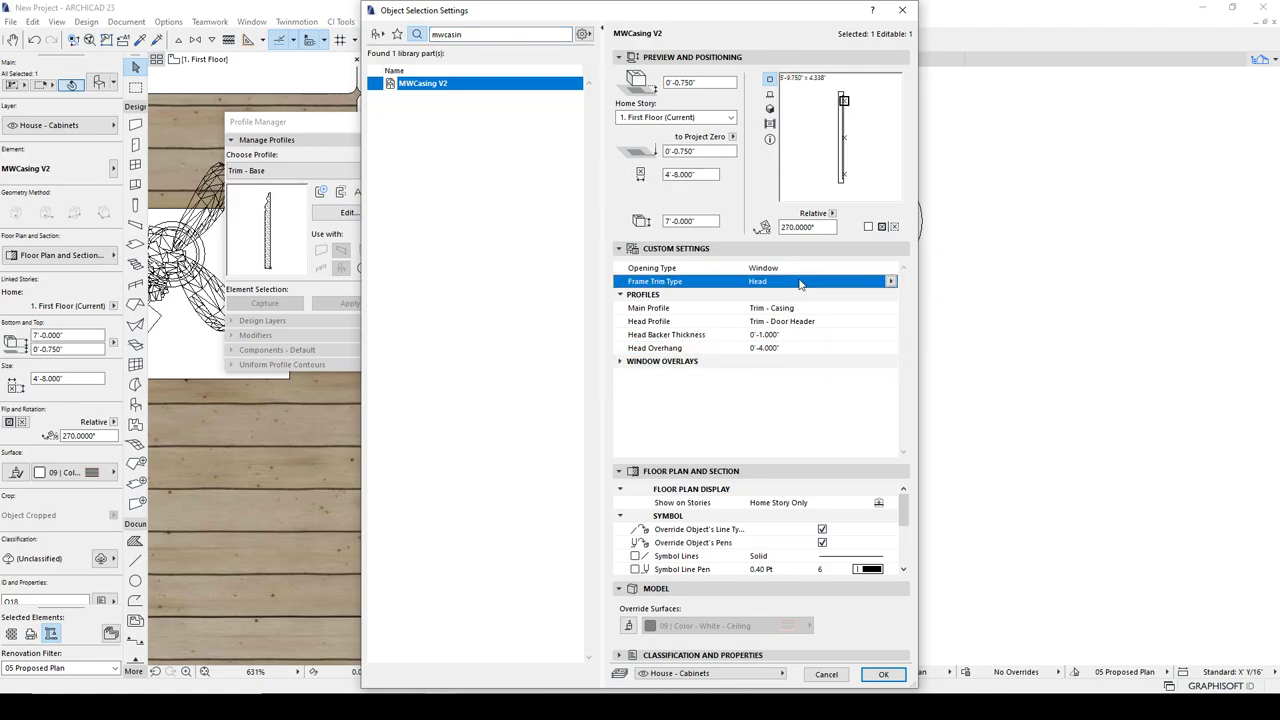
{"action": "left_click", "coordinate": [891, 282]}
{"action": "left_click", "coordinate": [891, 282]}
{"action": "left_click", "coordinate": [866, 282]}
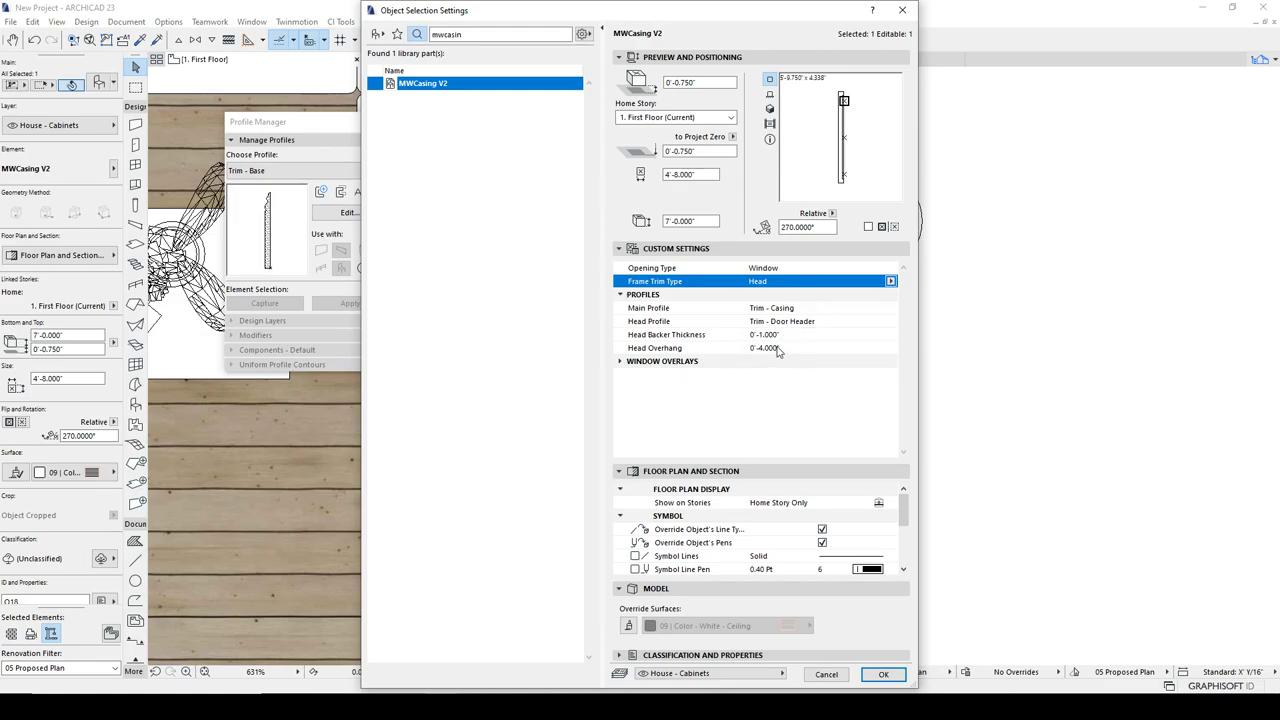
{"action": "left_click", "coordinate": [621, 362]}
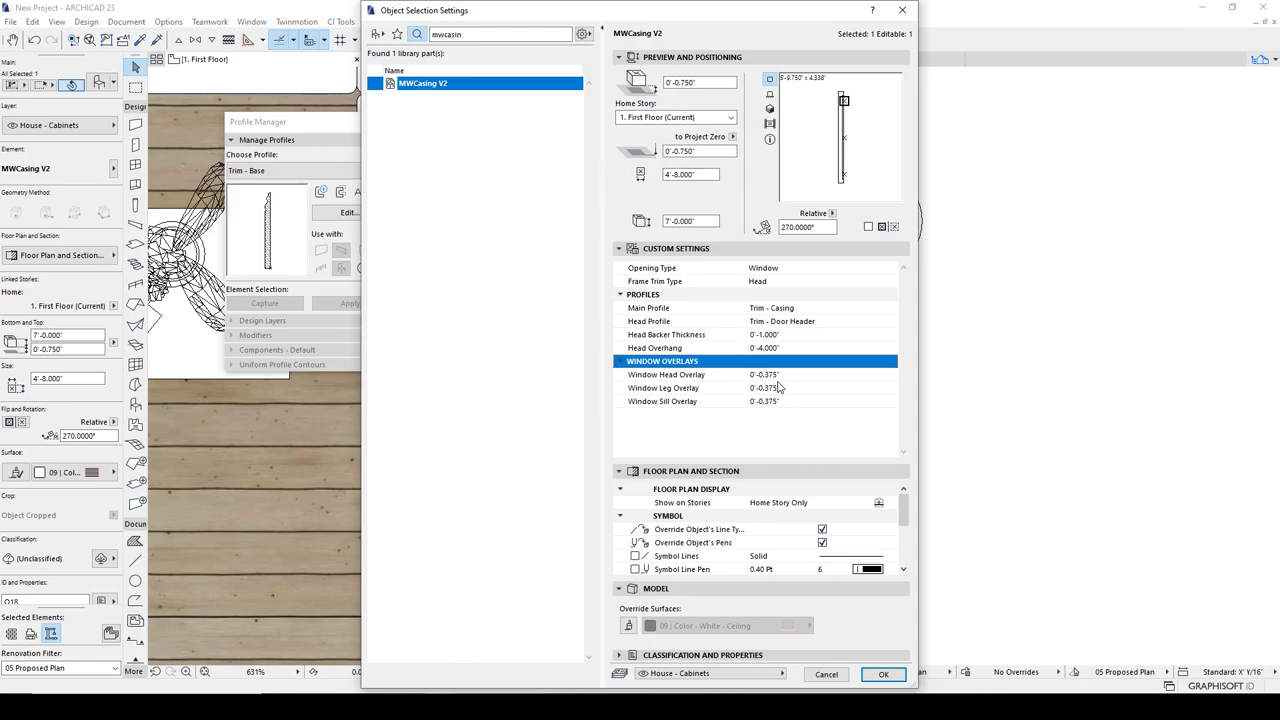
{"action": "left_click", "coordinate": [824, 271]}
{"action": "left_click", "coordinate": [890, 268]}
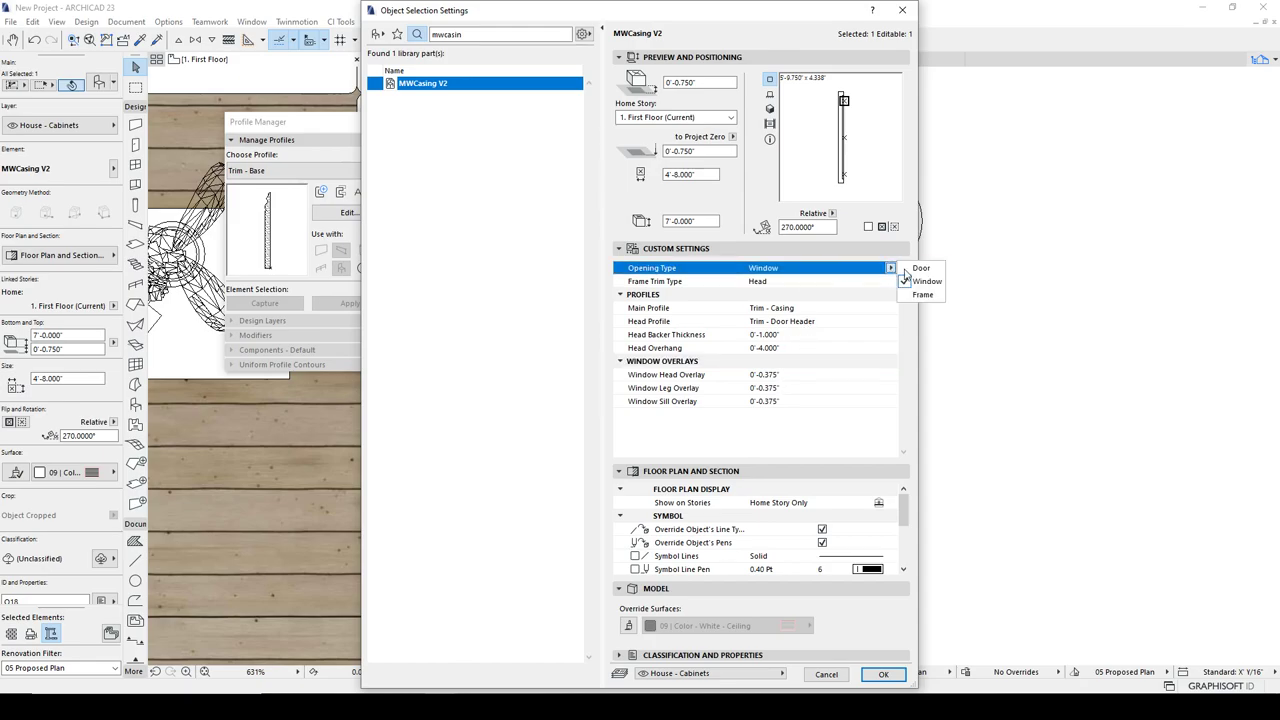
{"action": "left_click", "coordinate": [924, 281]}
{"action": "left_click", "coordinate": [620, 362]}
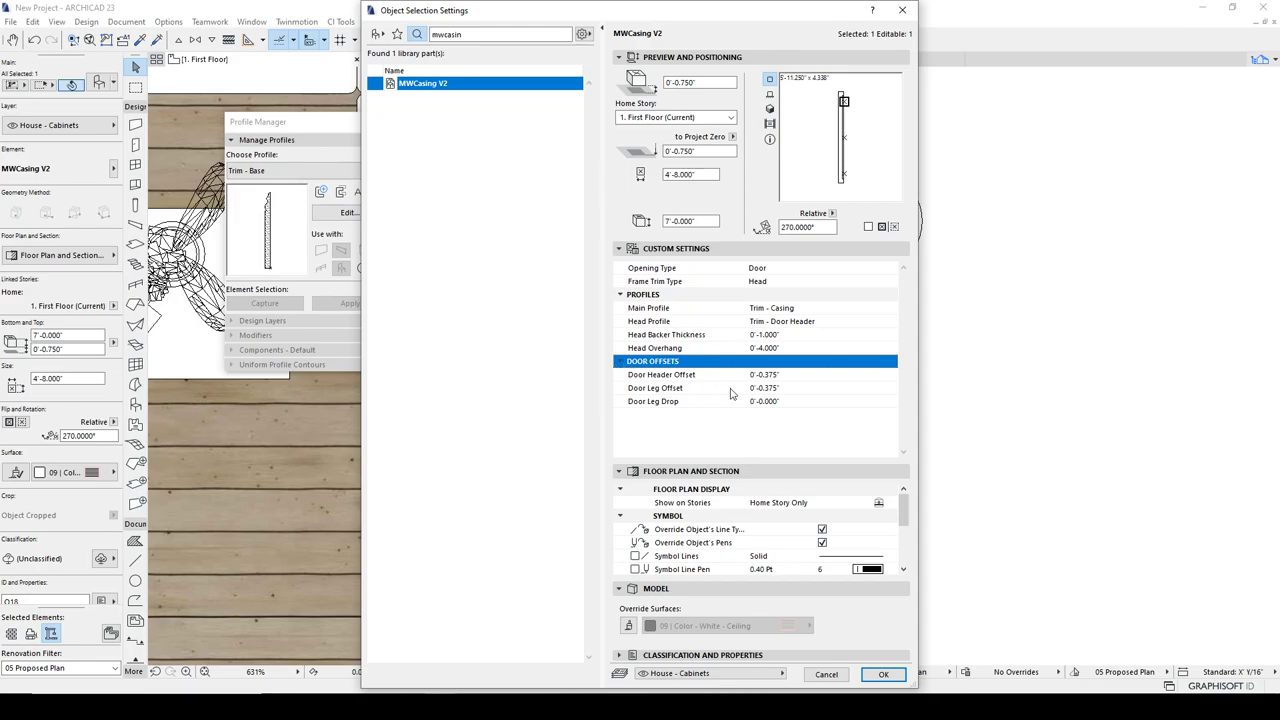
{"action": "left_click", "coordinate": [825, 273]}
{"action": "left_click", "coordinate": [890, 269]}
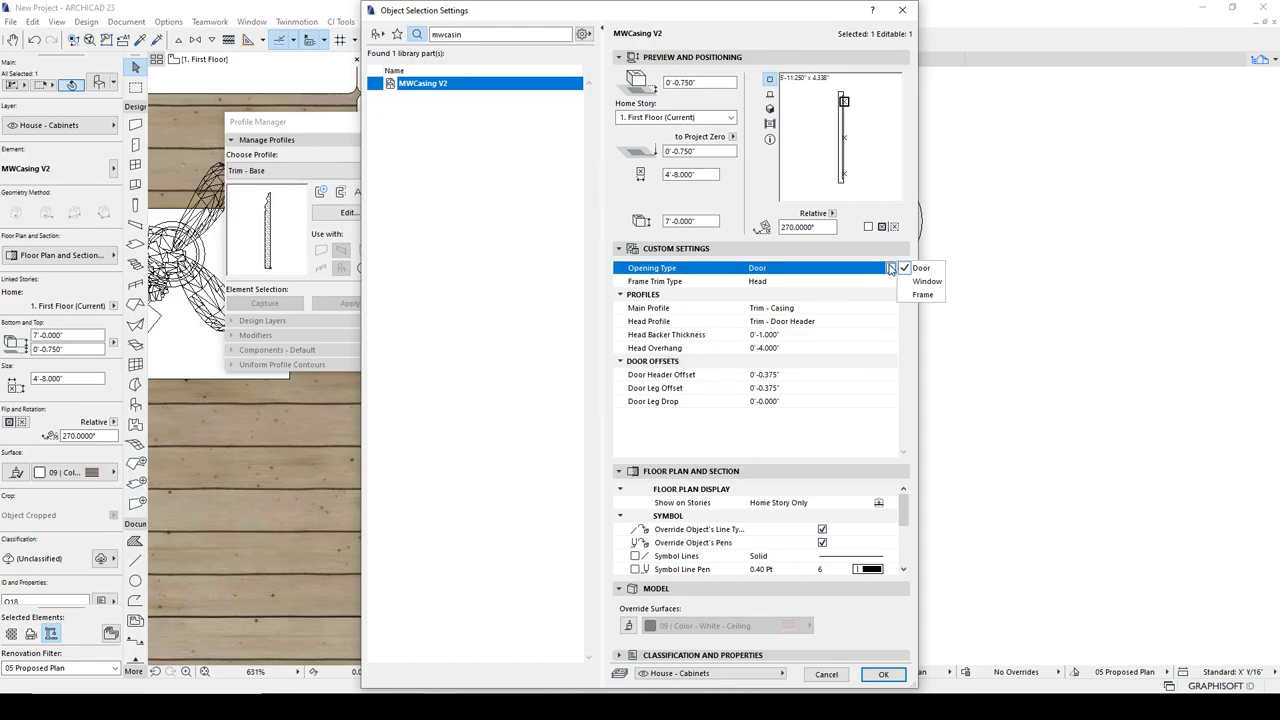
{"action": "left_click", "coordinate": [921, 284]}
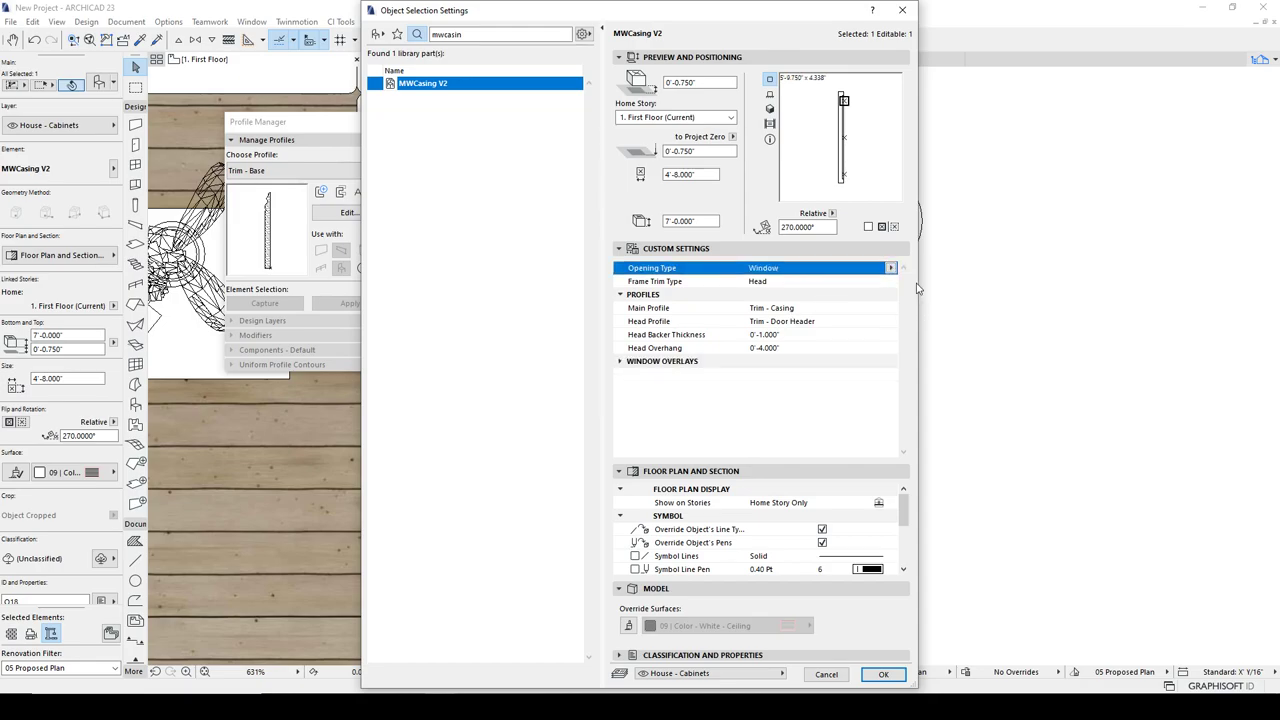
{"action": "left_click", "coordinate": [628, 364]}
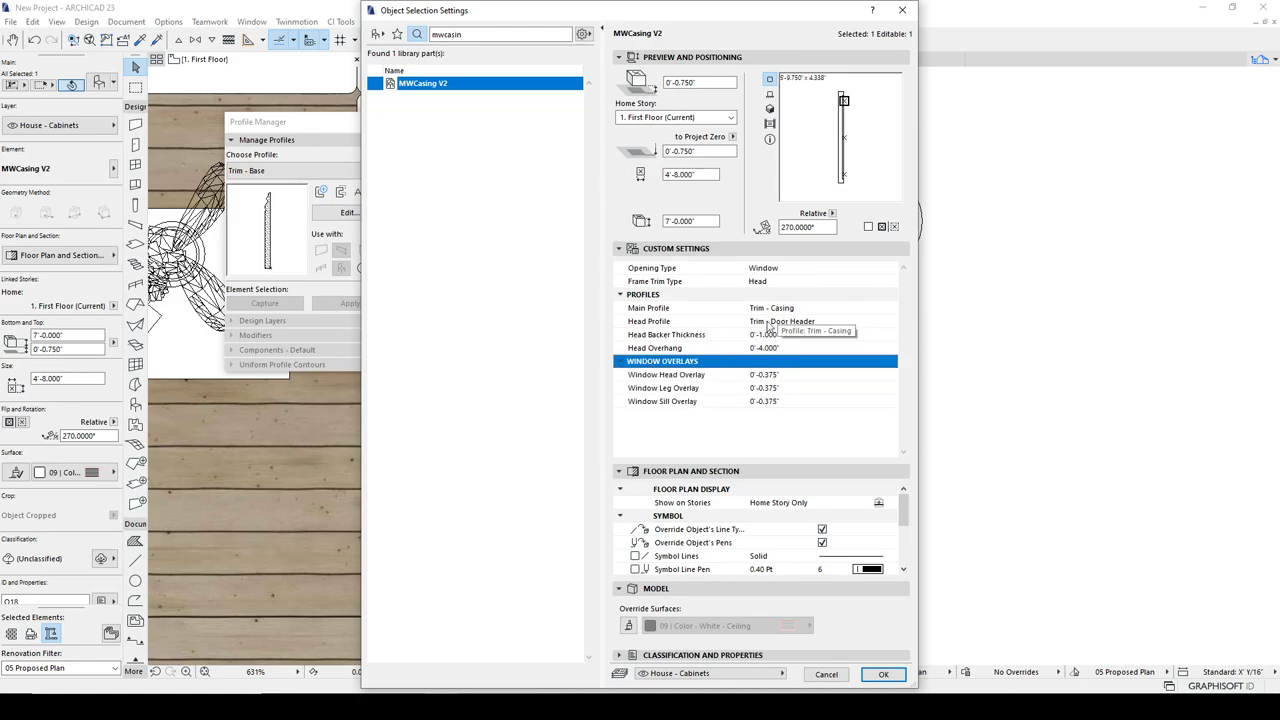
Set the casing's width to 6'-0", its height to 5'-0" and its base elevation to 3'-0.750"
{"action": "left_click", "coordinate": [702, 176]}
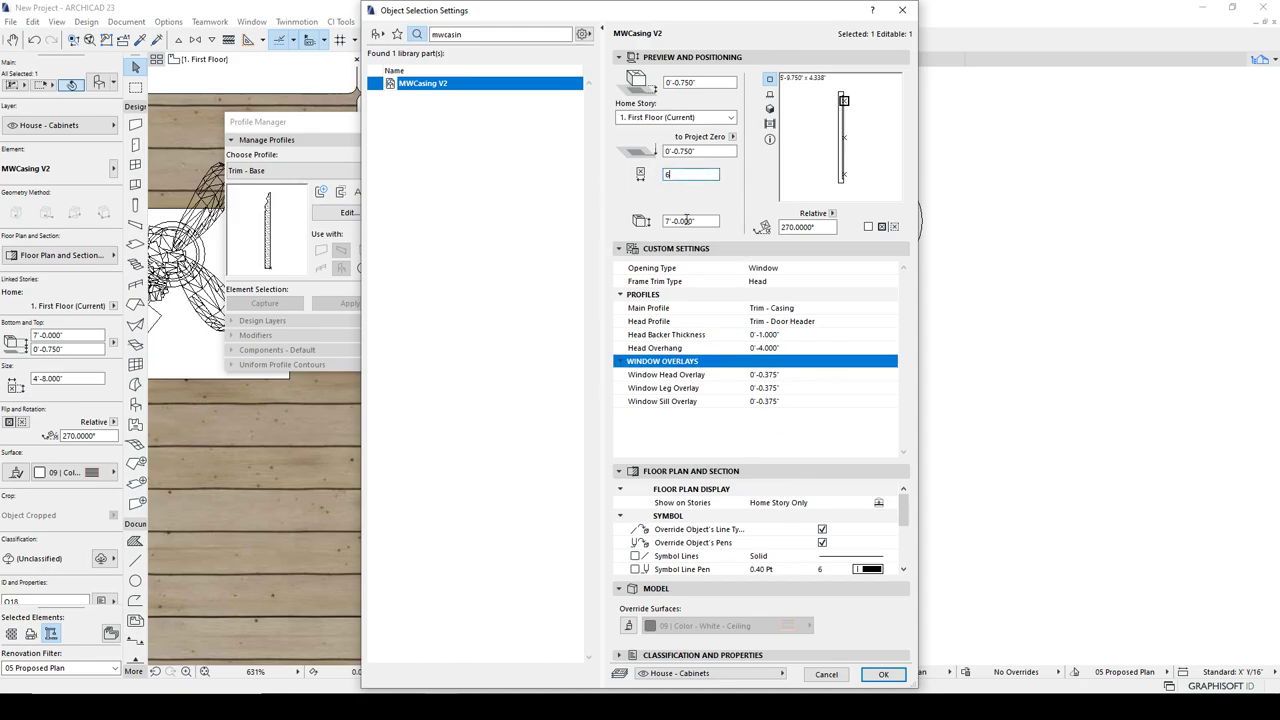
{"action": "left_click", "coordinate": [708, 221]}
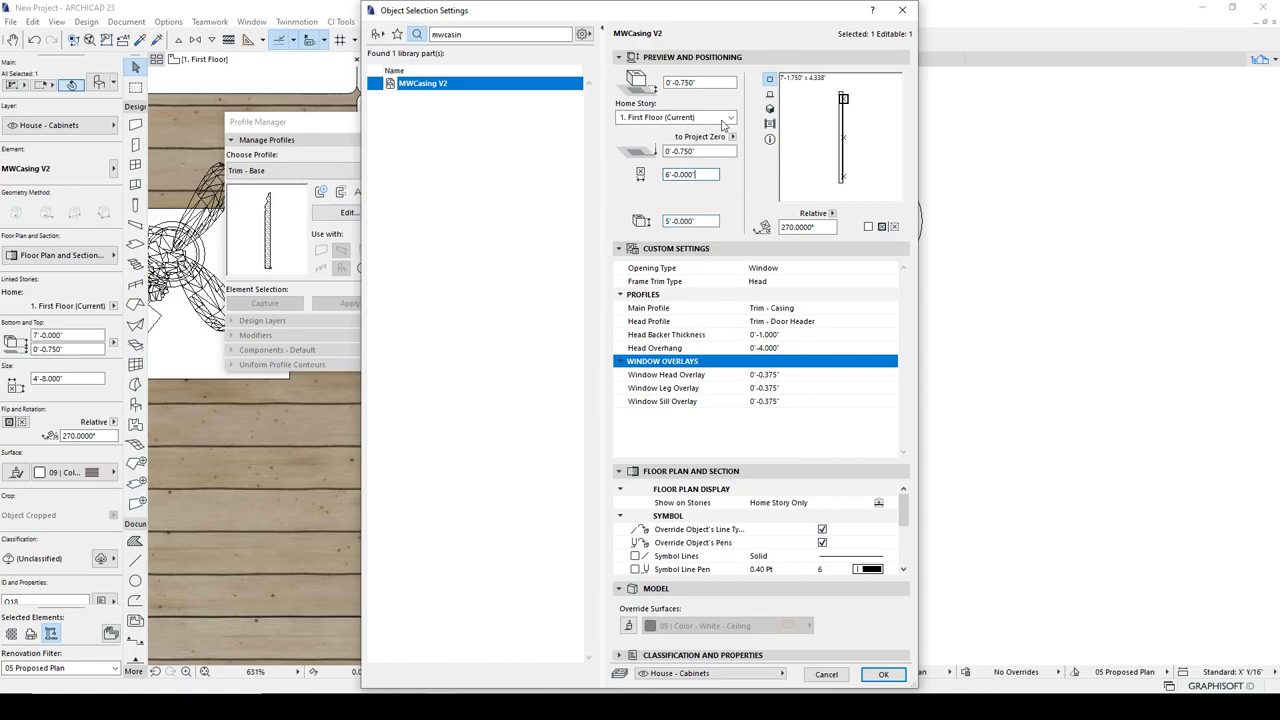
{"action": "left_click", "coordinate": [668, 84]}
{"action": "left_click", "coordinate": [884, 675]}
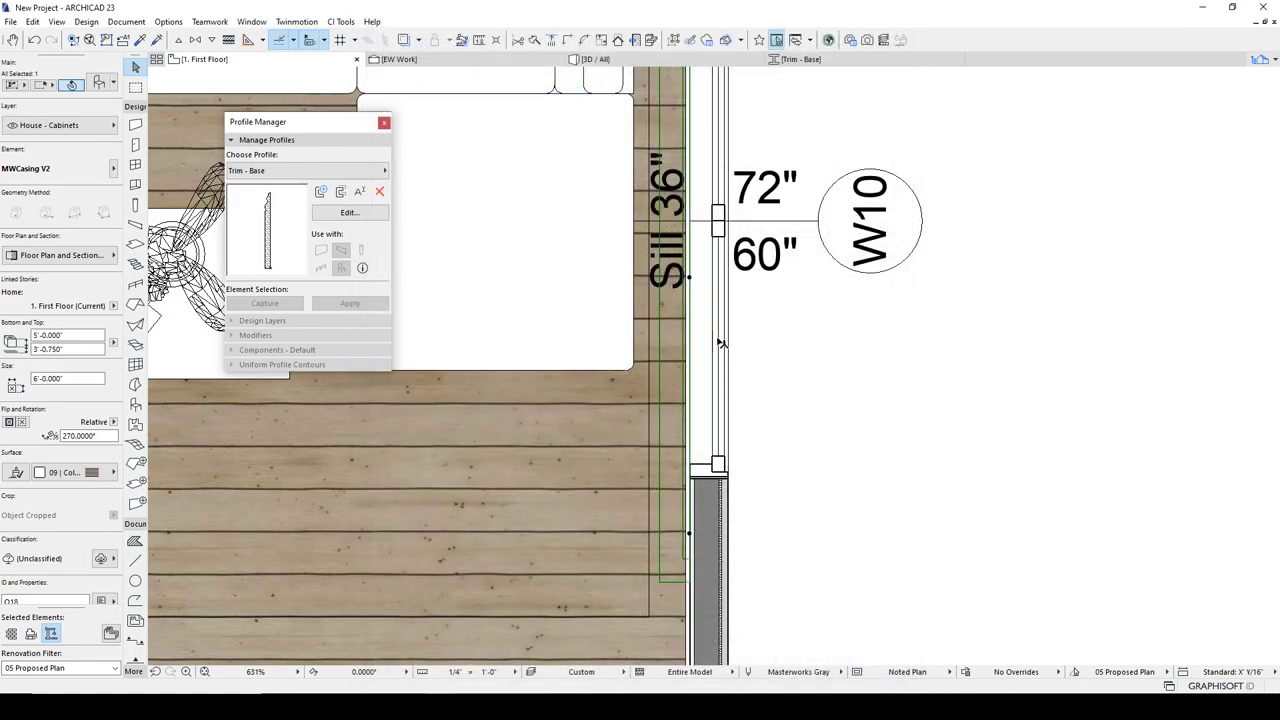
Check the resized casing in 3D and move it in the First Floor plan by its midpoint to the center of window W10
{"action": "left_click", "coordinate": [595, 59]}
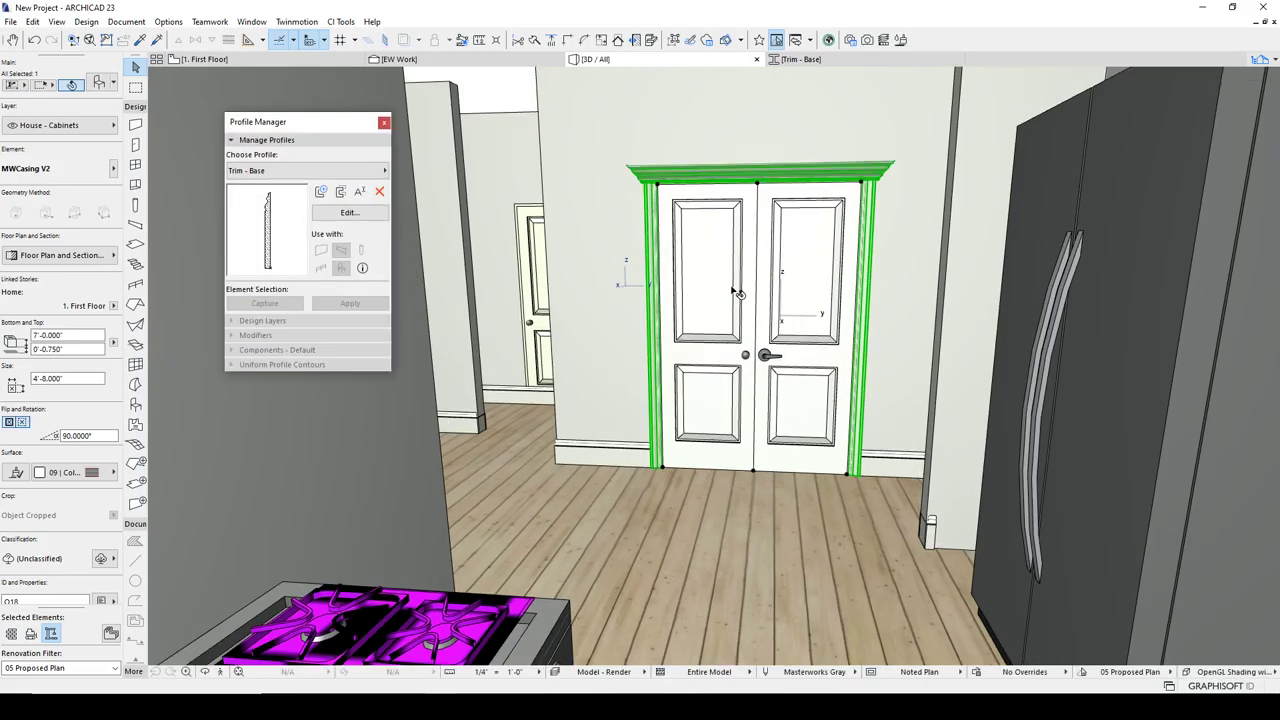
{"action": "middle_click_drag", "start_coordinate": [585, 287], "coordinate": [795, 243], "text": "shift"}
{"action": "scroll", "coordinate": [782, 240], "scroll_direction": "up", "scroll_amount": 5}
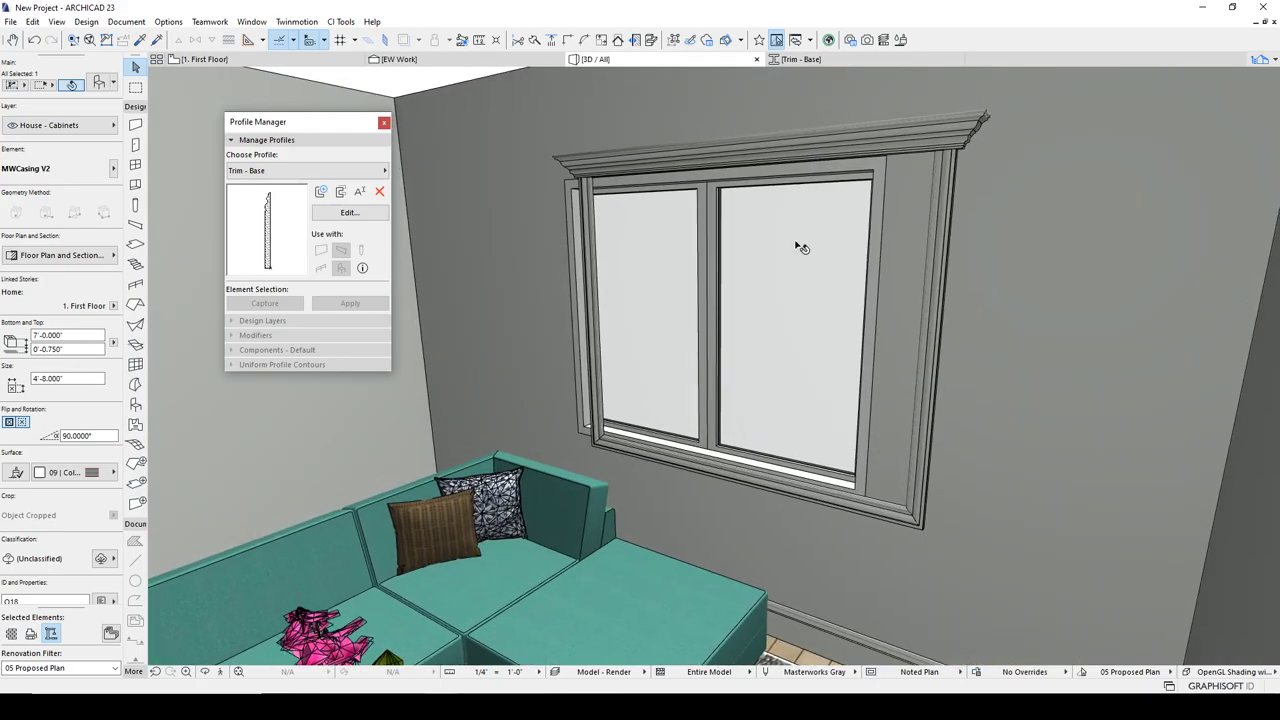
{"action": "key", "text": "F2"}
{"action": "scroll", "coordinate": [688, 312], "scroll_direction": "down", "scroll_amount": 3}
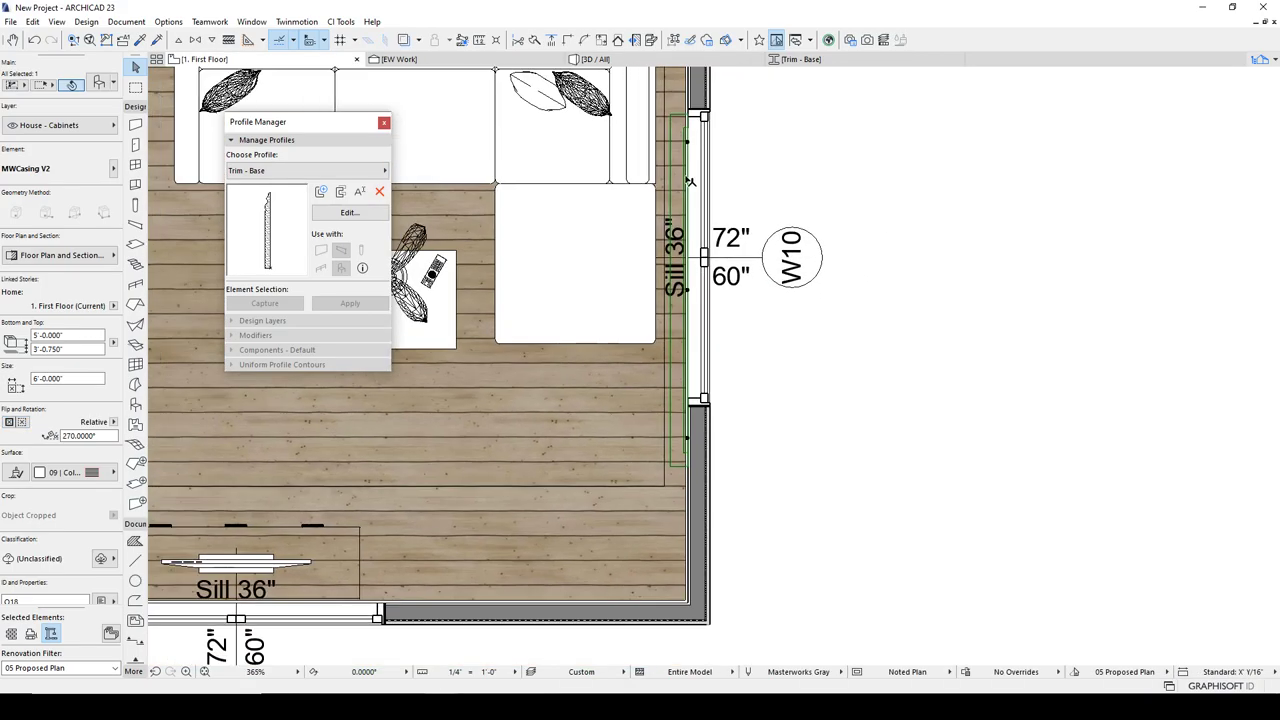
{"action": "left_click", "coordinate": [688, 290]}
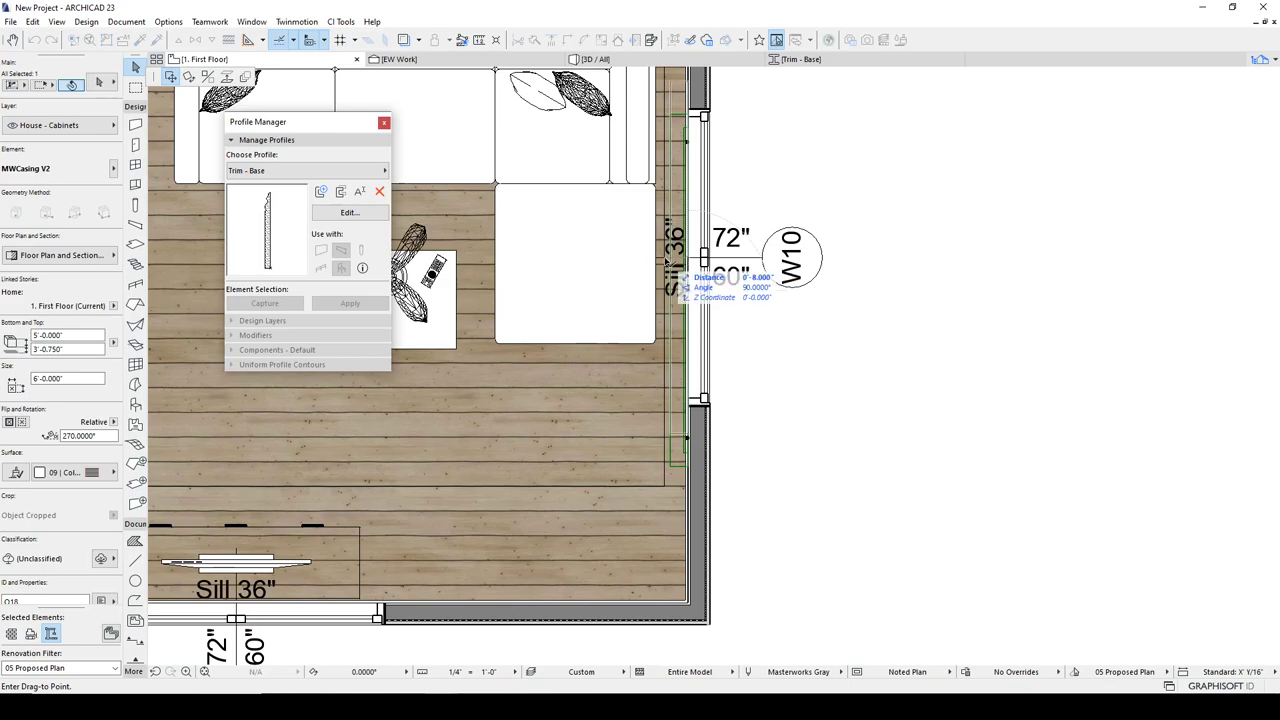
{"action": "key", "text": "Escape"}
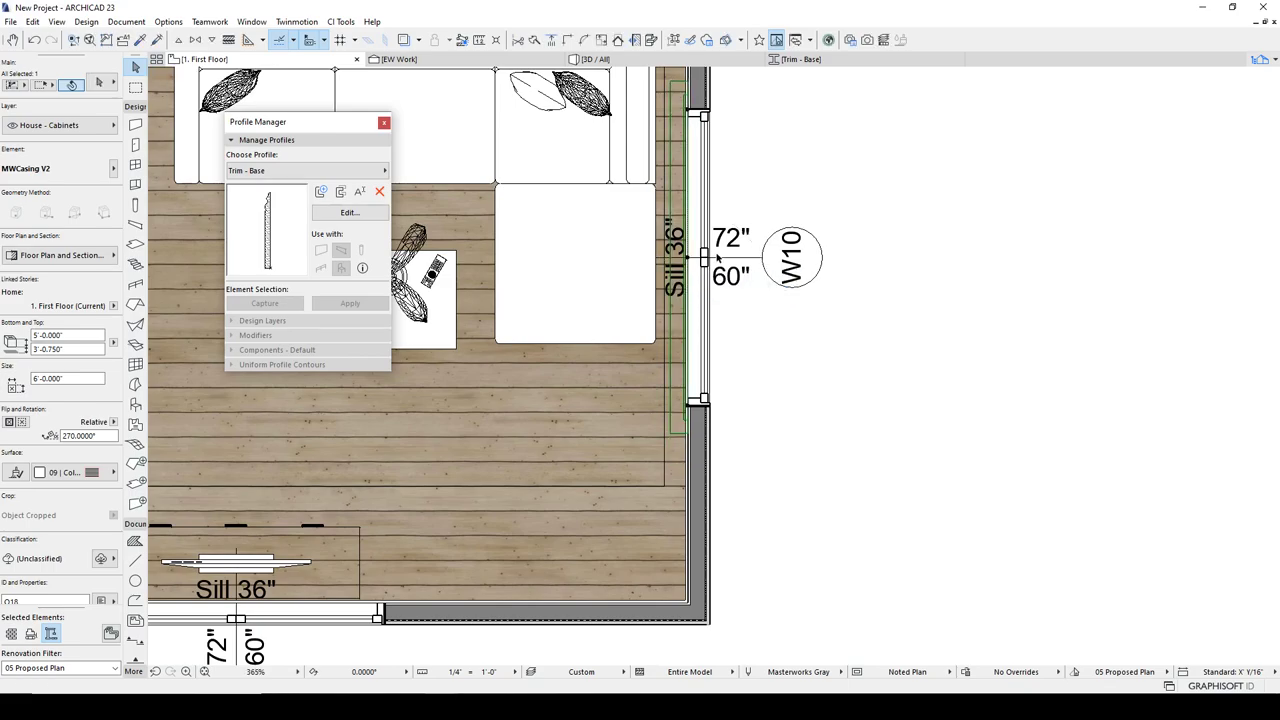
Examine how the casing fits around window W10 in plan and at its upper and lower corners in 3D
{"action": "scroll", "coordinate": [718, 258], "scroll_direction": "up", "scroll_amount": 2}
{"action": "scroll", "coordinate": [720, 258], "scroll_direction": "up", "scroll_amount": 1}
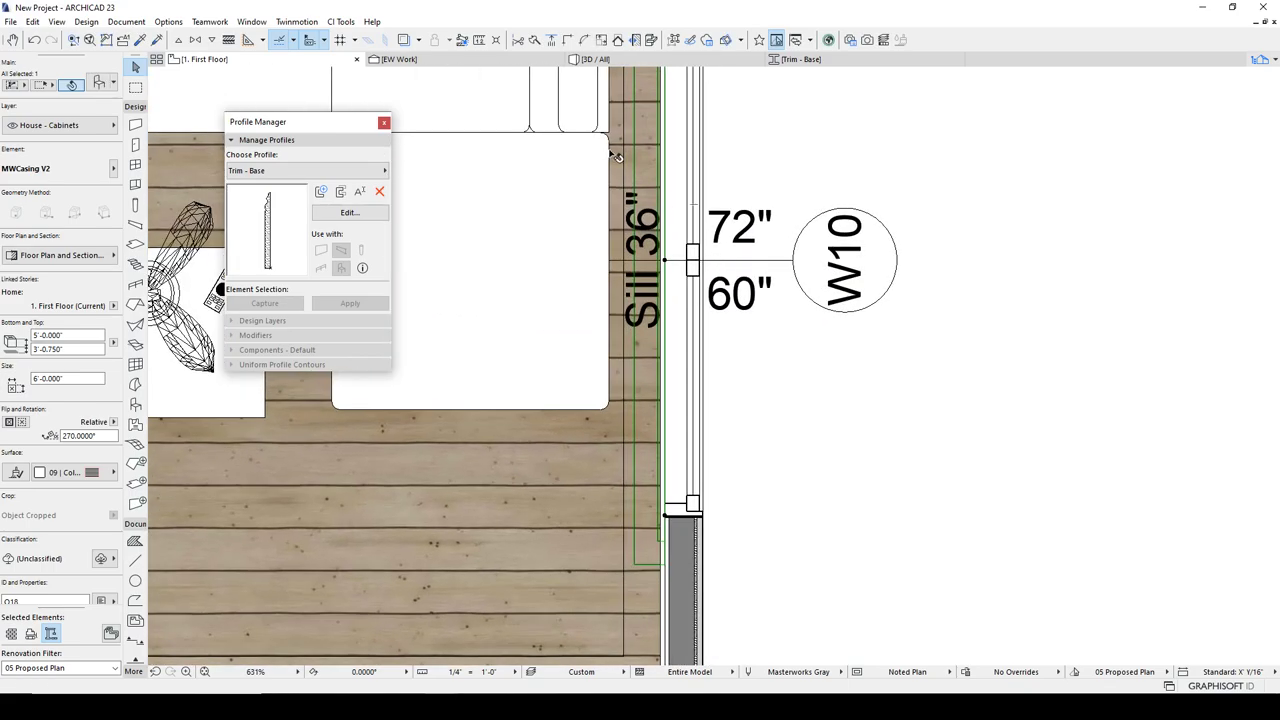
{"action": "scroll", "coordinate": [666, 353], "scroll_direction": "up", "scroll_amount": 4}
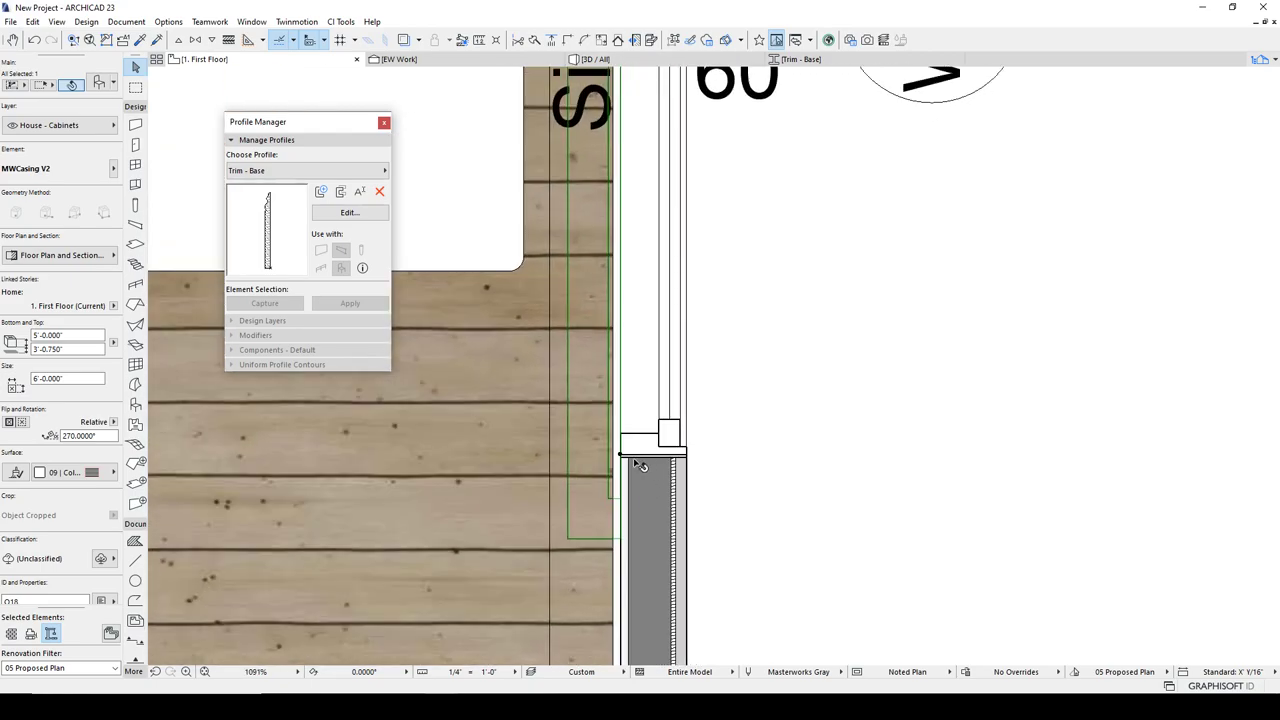
{"action": "left_click", "coordinate": [640, 60]}
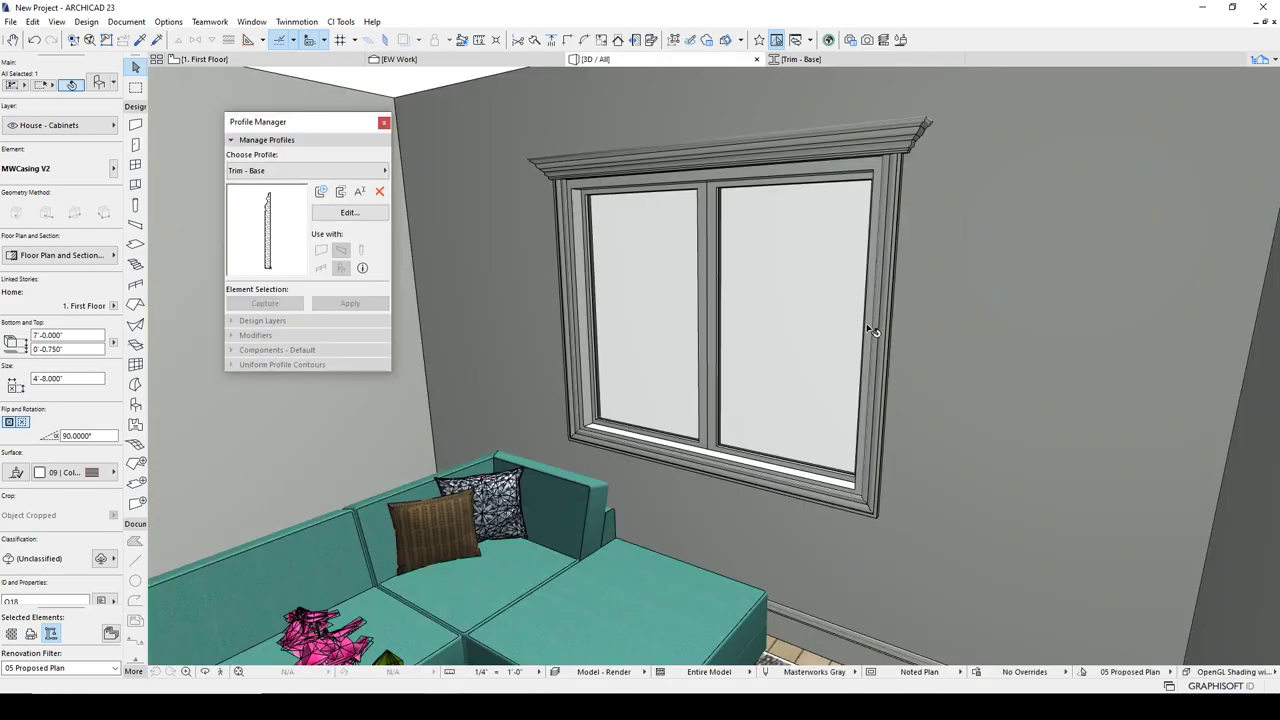
{"action": "scroll", "coordinate": [871, 328], "scroll_direction": "down", "scroll_amount": 2}
{"action": "middle_click_drag", "start_coordinate": [871, 328], "coordinate": [954, 330], "text": "shift"}
{"action": "scroll", "coordinate": [667, 316], "scroll_direction": "up", "scroll_amount": 1}
{"action": "scroll", "coordinate": [615, 362], "scroll_direction": "up", "scroll_amount": 2}
{"action": "middle_click_drag", "start_coordinate": [610, 362], "coordinate": [758, 370], "text": "shift"}
{"action": "scroll", "coordinate": [848, 269], "scroll_direction": "up", "scroll_amount": 5}
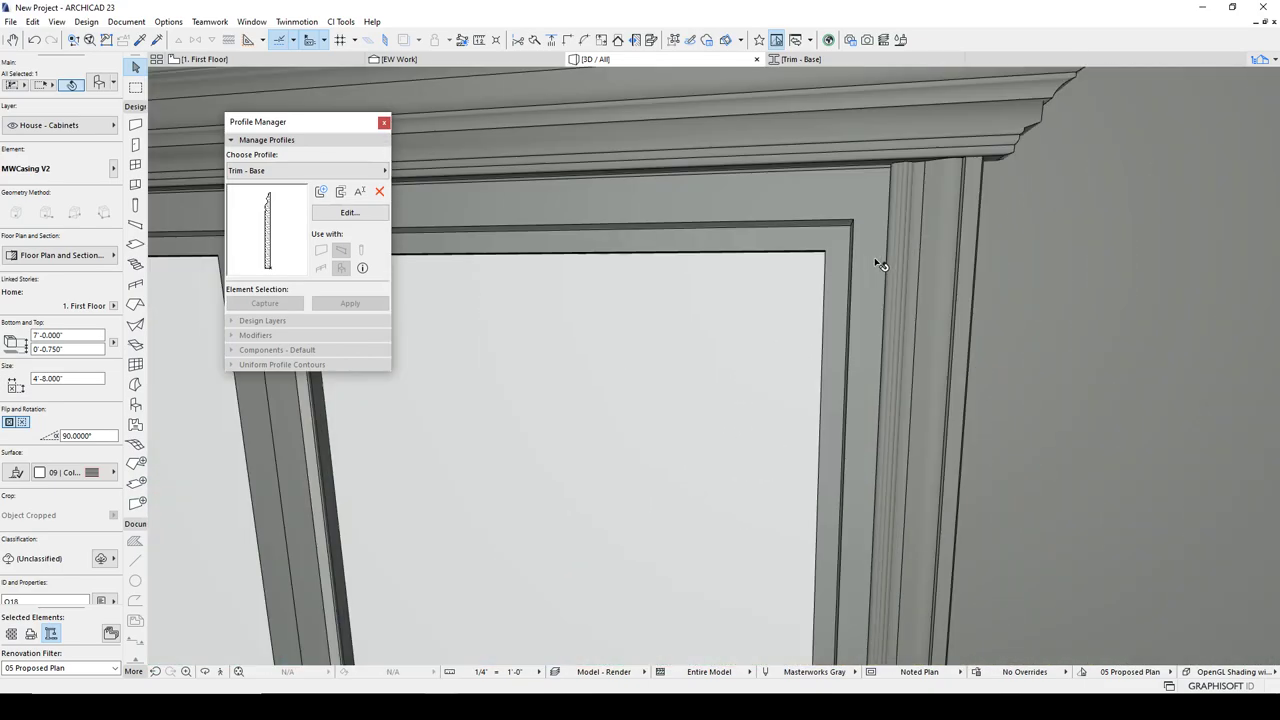
{"action": "left_click", "coordinate": [893, 188]}
{"action": "scroll", "coordinate": [862, 235], "scroll_direction": "down", "scroll_amount": 6}
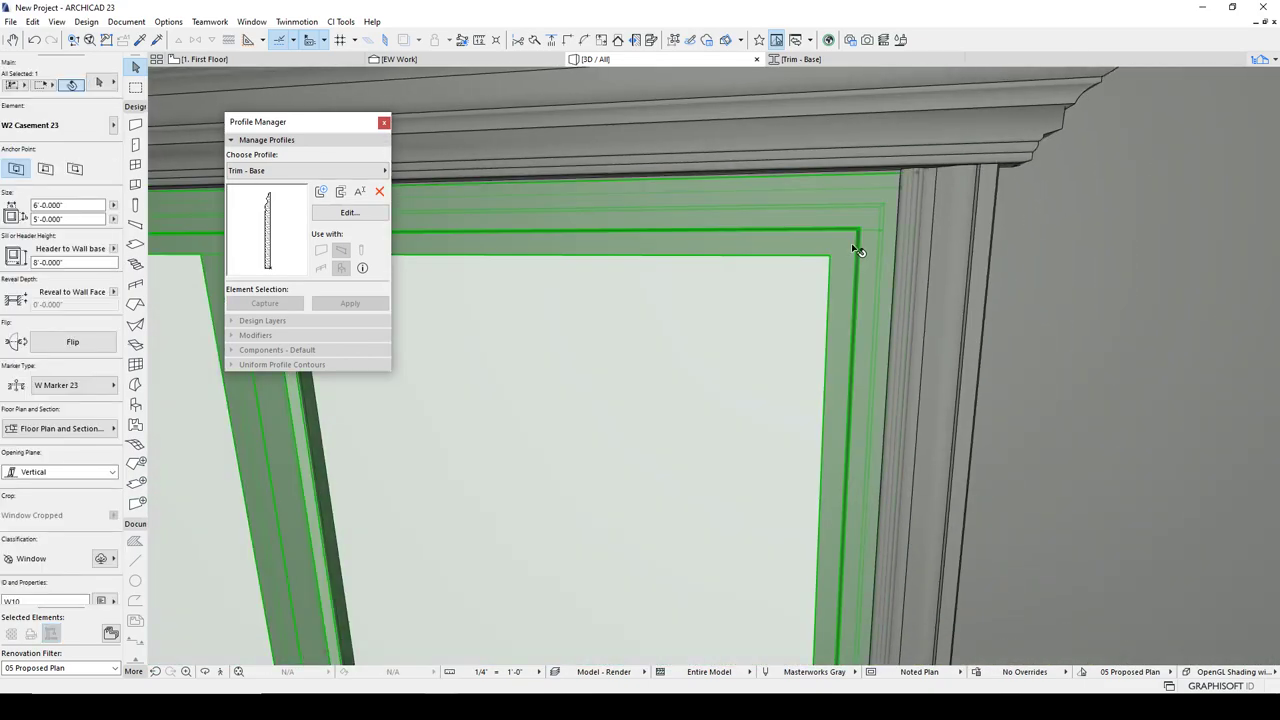
{"action": "scroll", "coordinate": [858, 270], "scroll_direction": "up", "scroll_amount": 2}
{"action": "scroll", "coordinate": [857, 467], "scroll_direction": "up", "scroll_amount": 5}
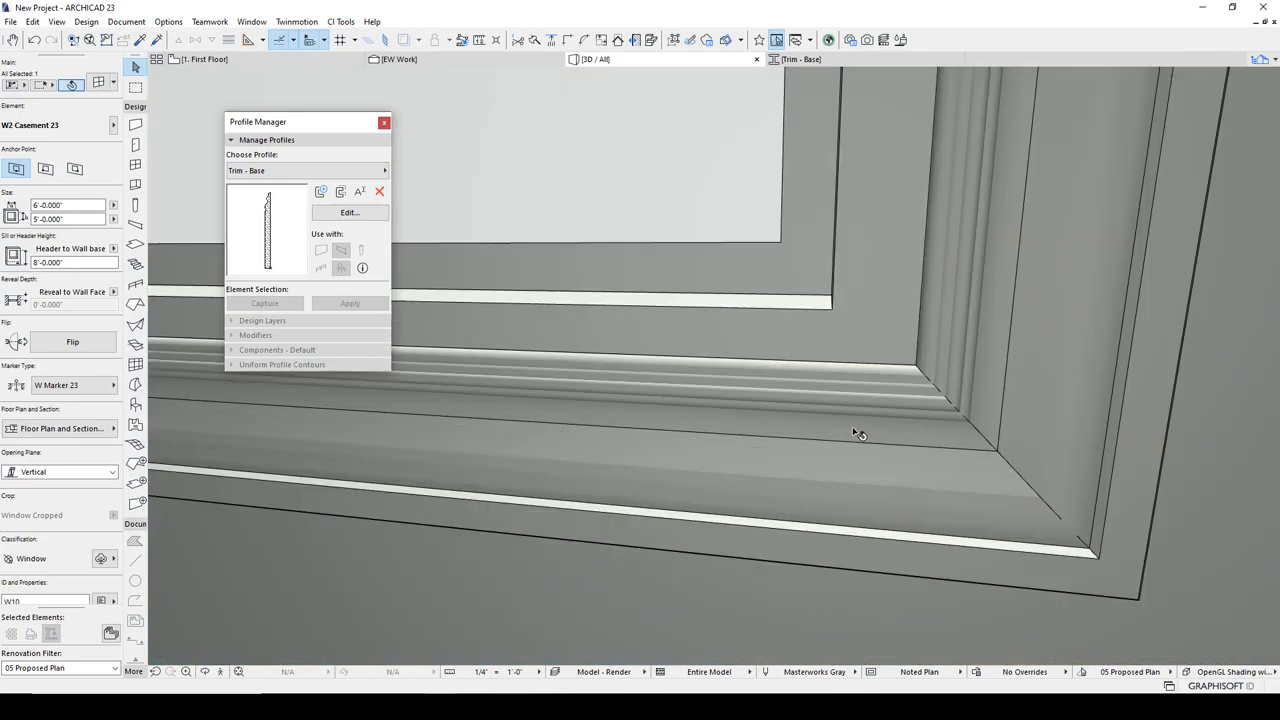
{"action": "scroll", "coordinate": [948, 440], "scroll_direction": "down", "scroll_amount": 4}
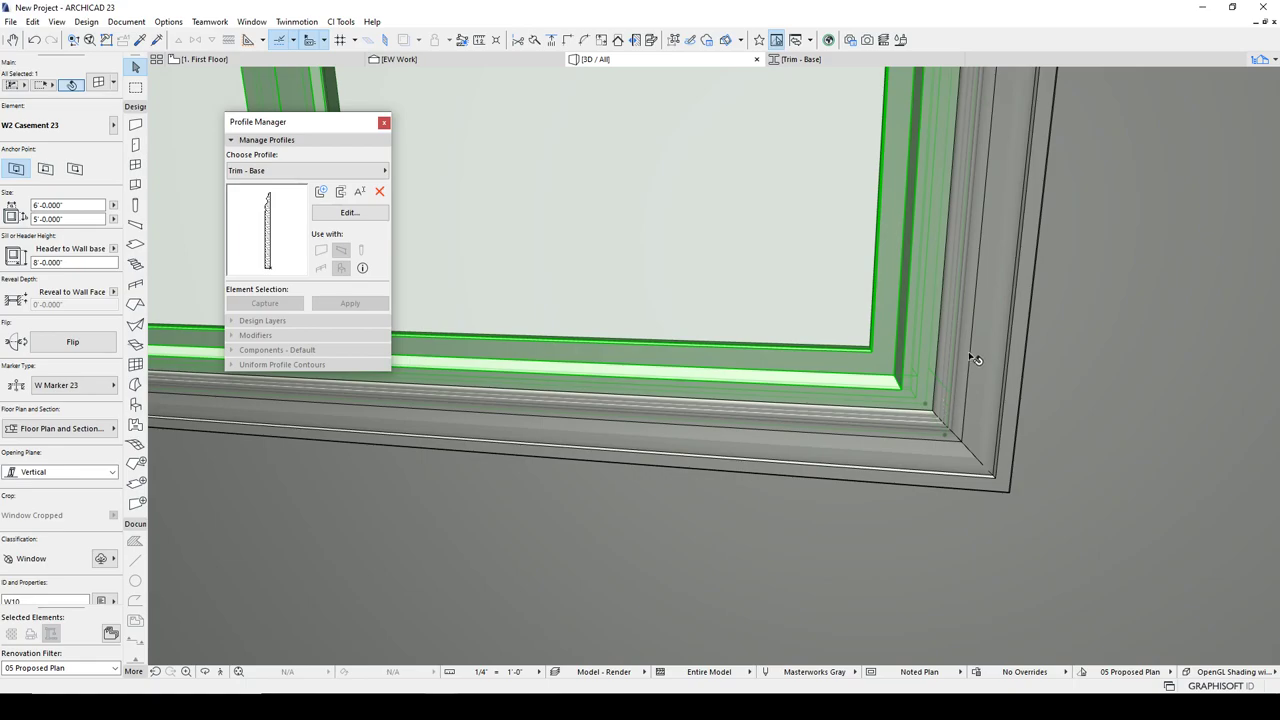
Set the base elevation of the window W10 casing to 3' and deselect it
{"action": "left_click", "coordinate": [975, 361]}
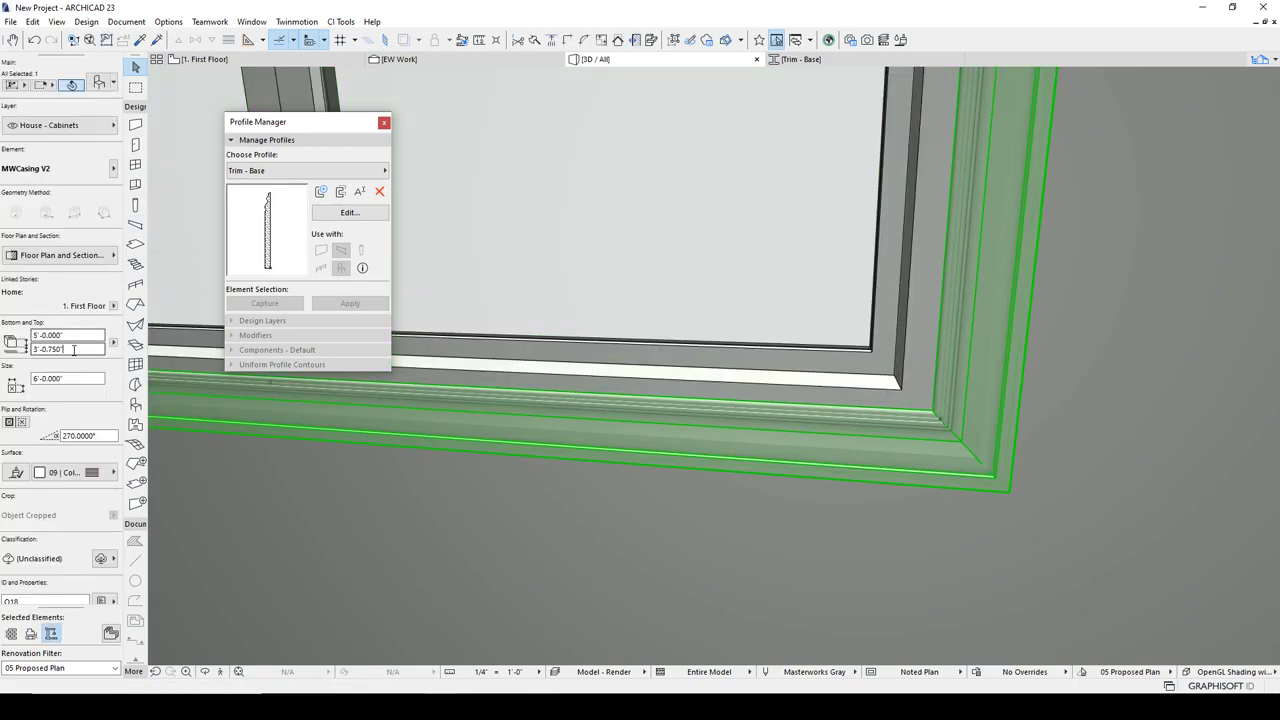
{"action": "left_click", "coordinate": [73, 349]}
{"action": "type", "text": "3"}
{"action": "key", "text": "Return"}
{"action": "key", "text": "Escape"}
{"action": "scroll", "coordinate": [598, 420], "scroll_direction": "down", "scroll_amount": 4}
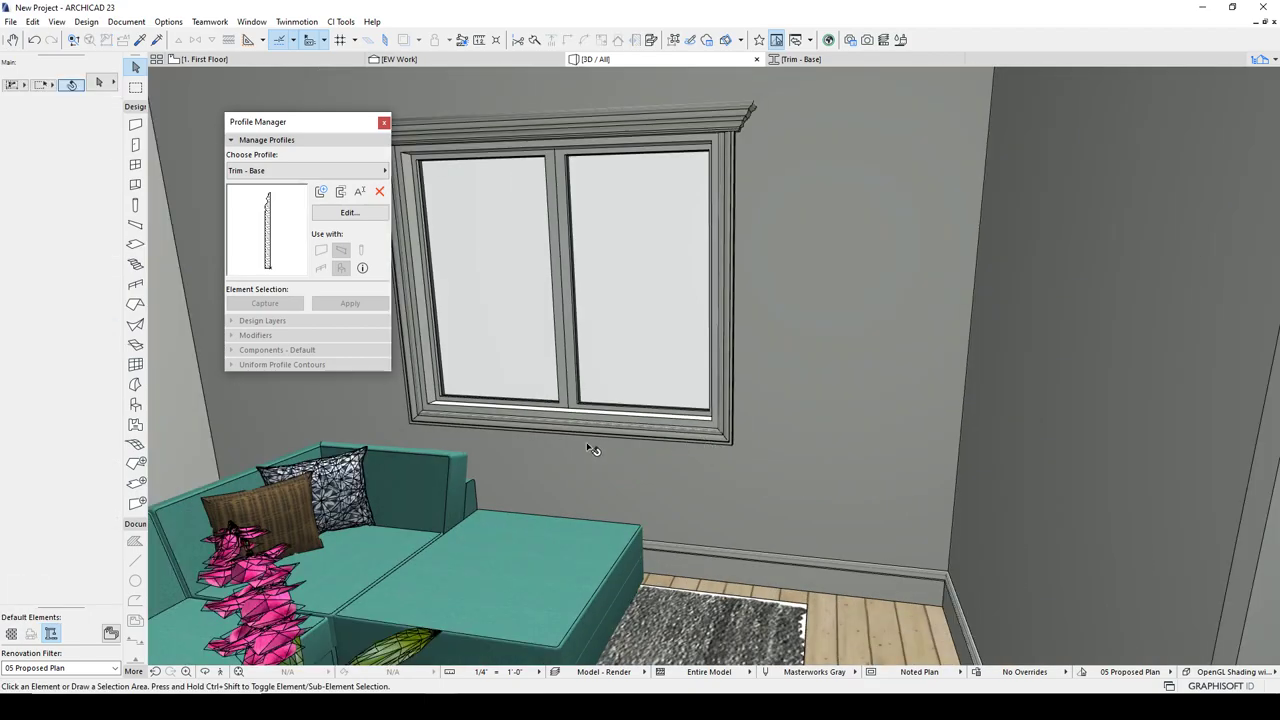
{"action": "scroll", "coordinate": [490, 258], "scroll_direction": "up", "scroll_amount": 2}
{"action": "left_click", "coordinate": [586, 189]}
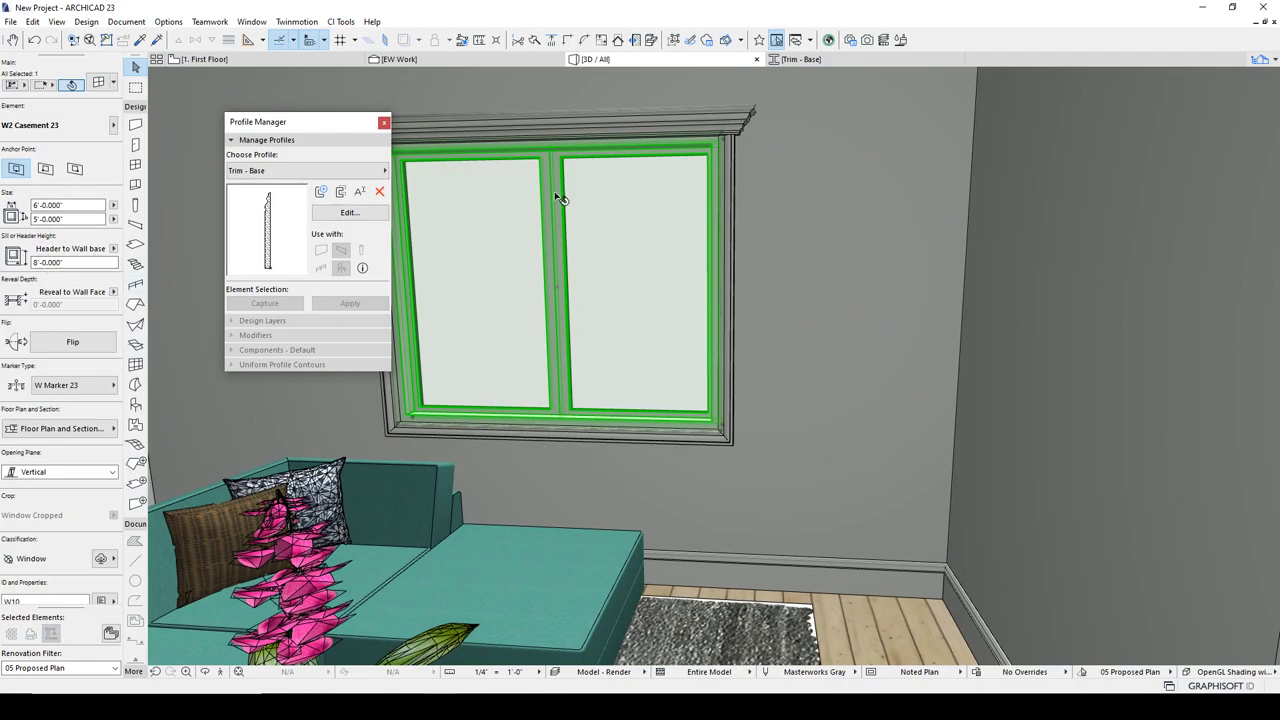
{"action": "key", "text": "Escape"}
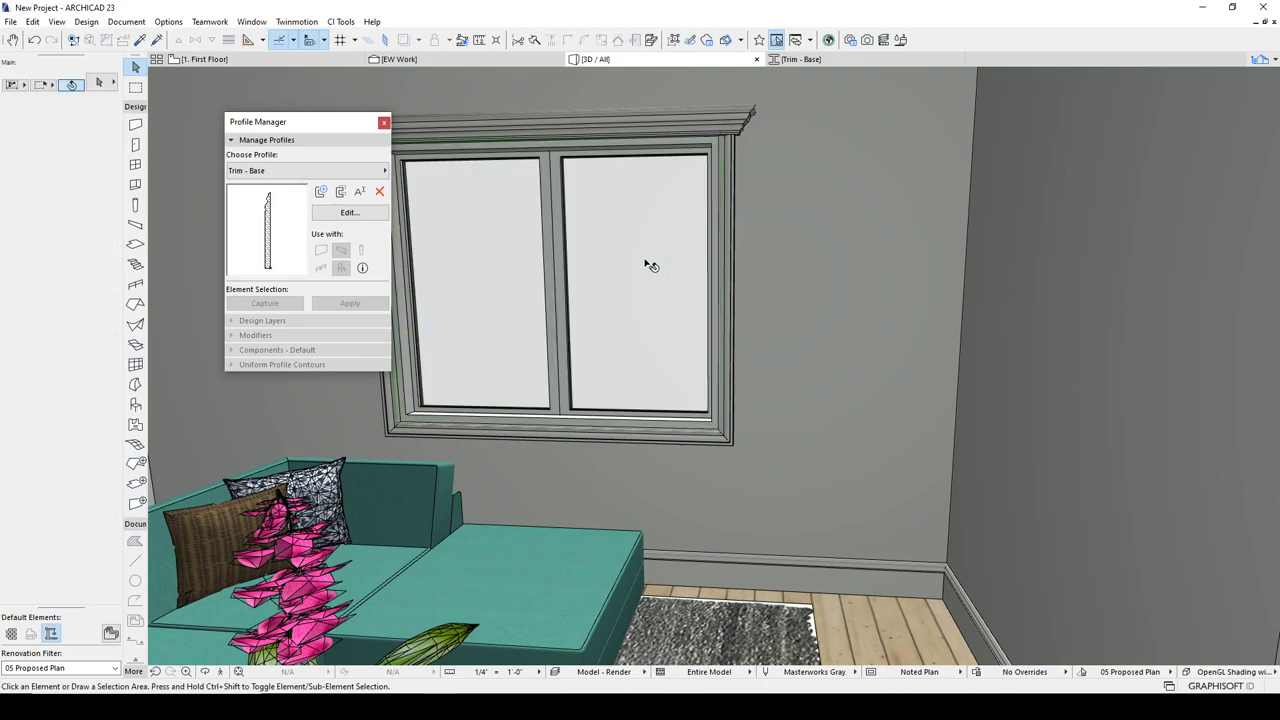
Close the Profile Manager and select the casing around living room window W10
{"action": "left_click", "coordinate": [595, 121]}
{"action": "left_click", "coordinate": [384, 122]}
{"action": "scroll", "coordinate": [360, 142], "scroll_direction": "up", "scroll_amount": 5}
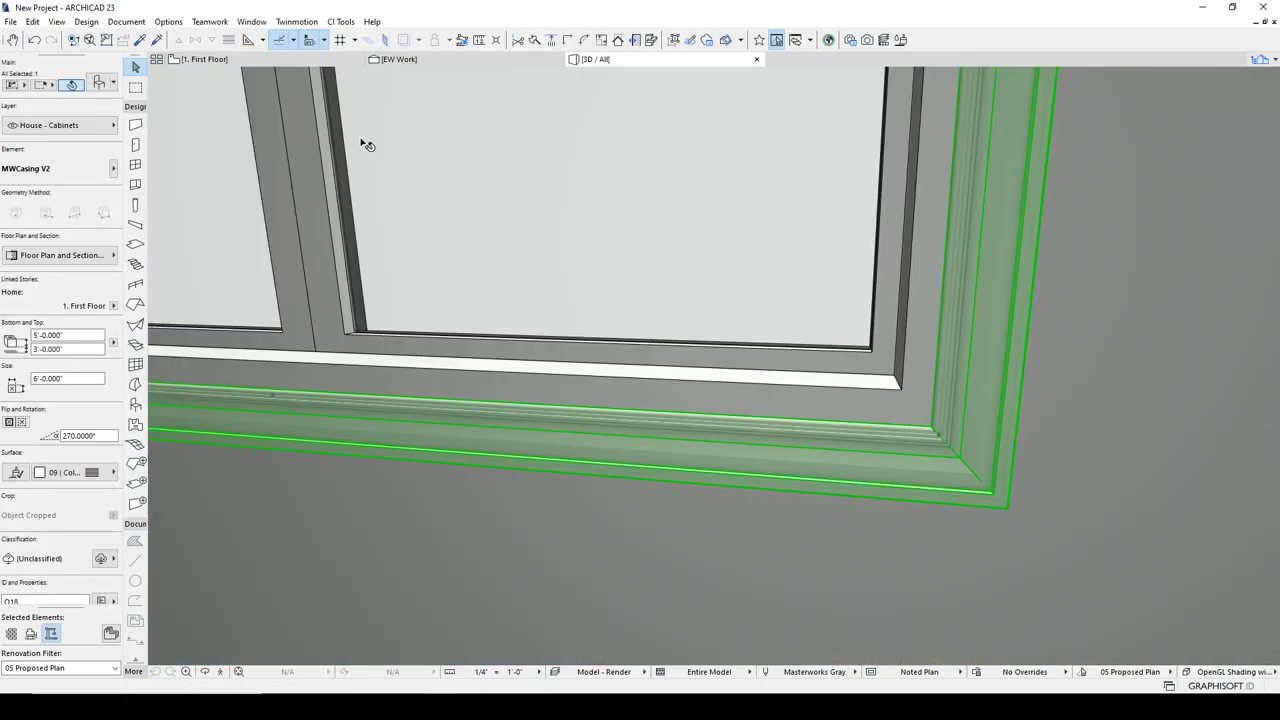
{"action": "scroll", "coordinate": [508, 314], "scroll_direction": "down", "scroll_amount": 5}
{"action": "mouse_move", "coordinate": [623, 340]}
{"action": "middle_mouse_down", "text": "shift"}
{"action": "mouse_move", "coordinate": [583, 411]}
{"action": "mouse_move", "coordinate": [637, 360]}
{"action": "middle_mouse_up", "text": "shift"}
{"action": "scroll", "coordinate": [583, 409], "scroll_direction": "up", "scroll_amount": 1}
{"action": "middle_click_drag", "start_coordinate": [560, 391], "coordinate": [602, 356]}
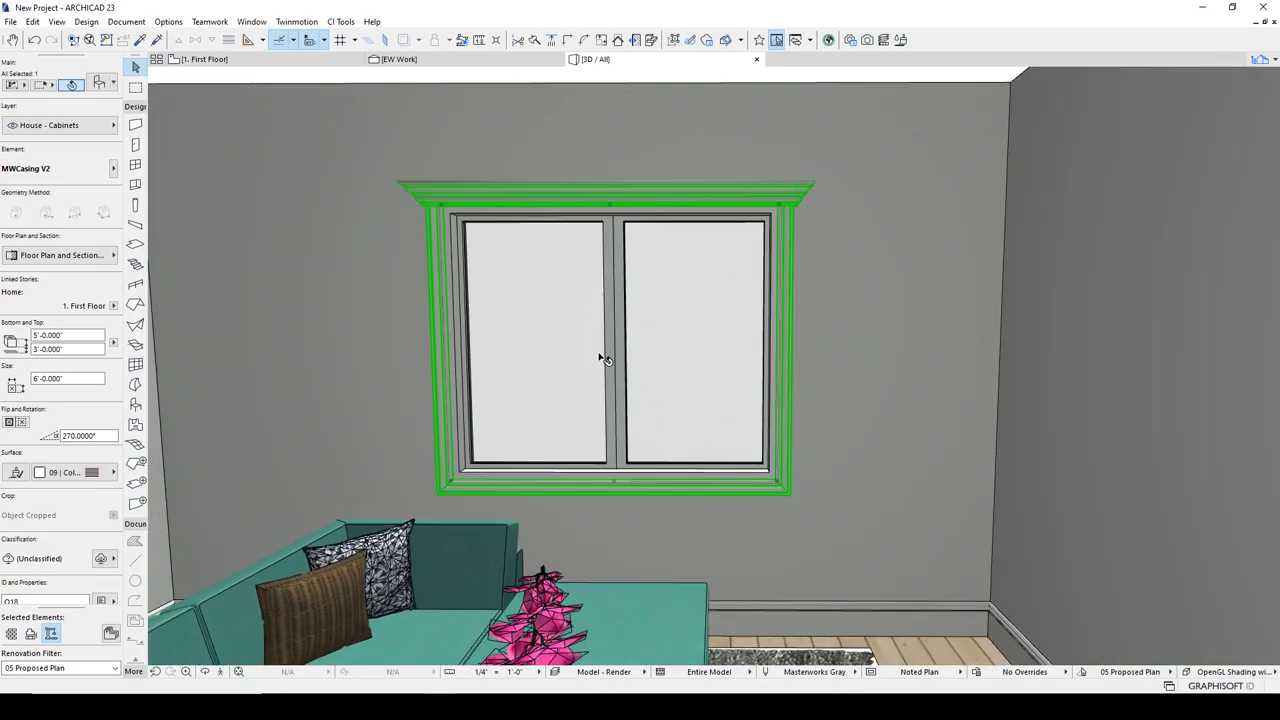
Set the window casing's Frame Trim Type to Simple in its object settings and apply it
{"action": "key", "text": "ctrl+t"}
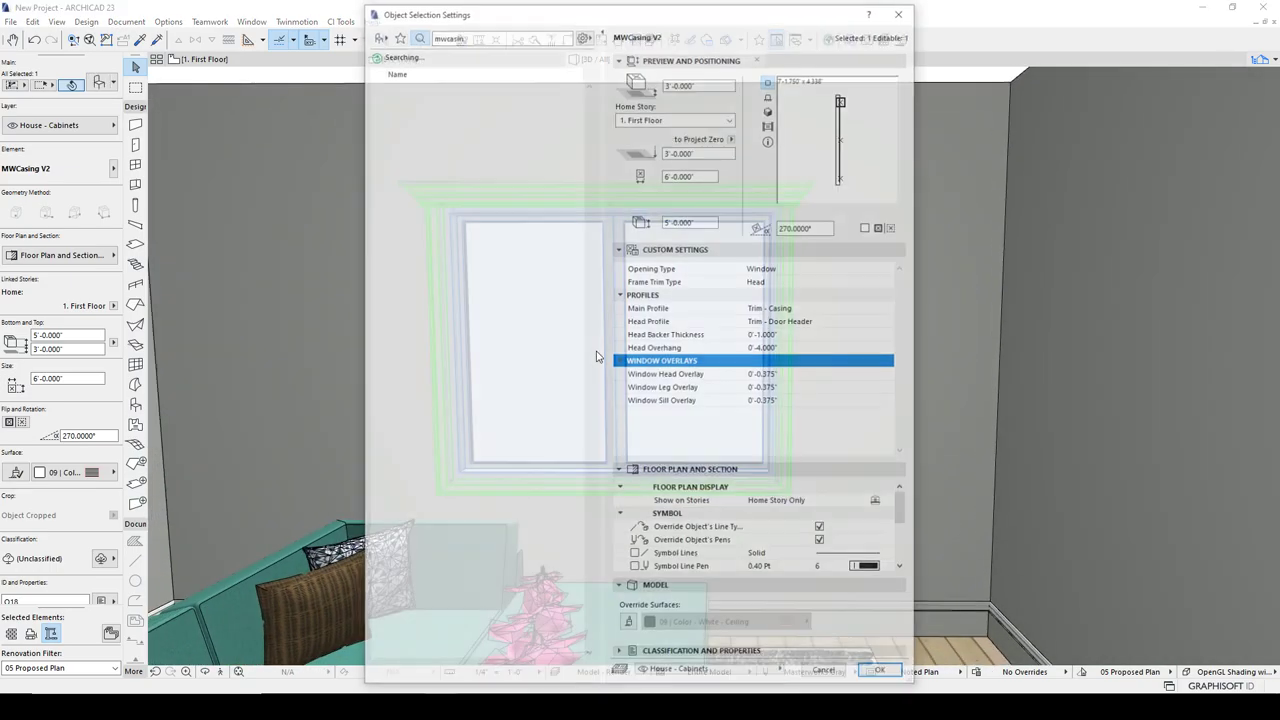
{"action": "left_click", "coordinate": [788, 269]}
{"action": "left_click", "coordinate": [836, 283]}
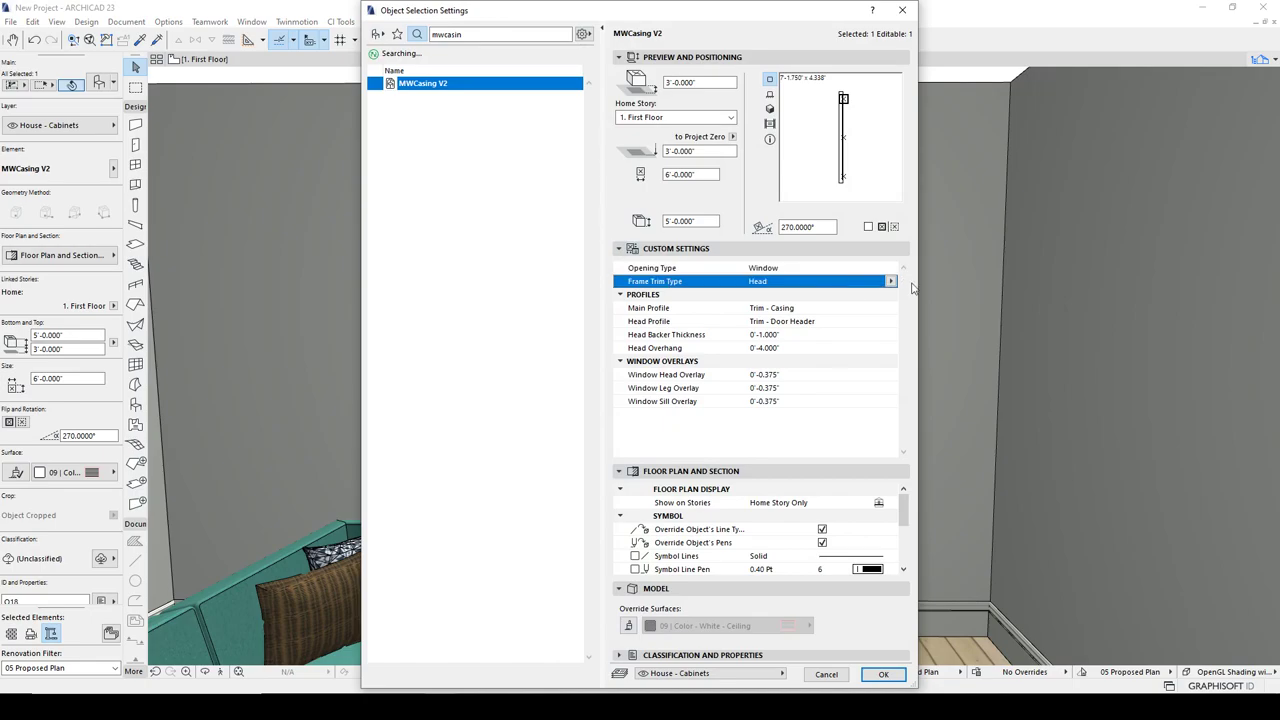
{"action": "left_click", "coordinate": [890, 281]}
{"action": "left_click", "coordinate": [916, 288]}
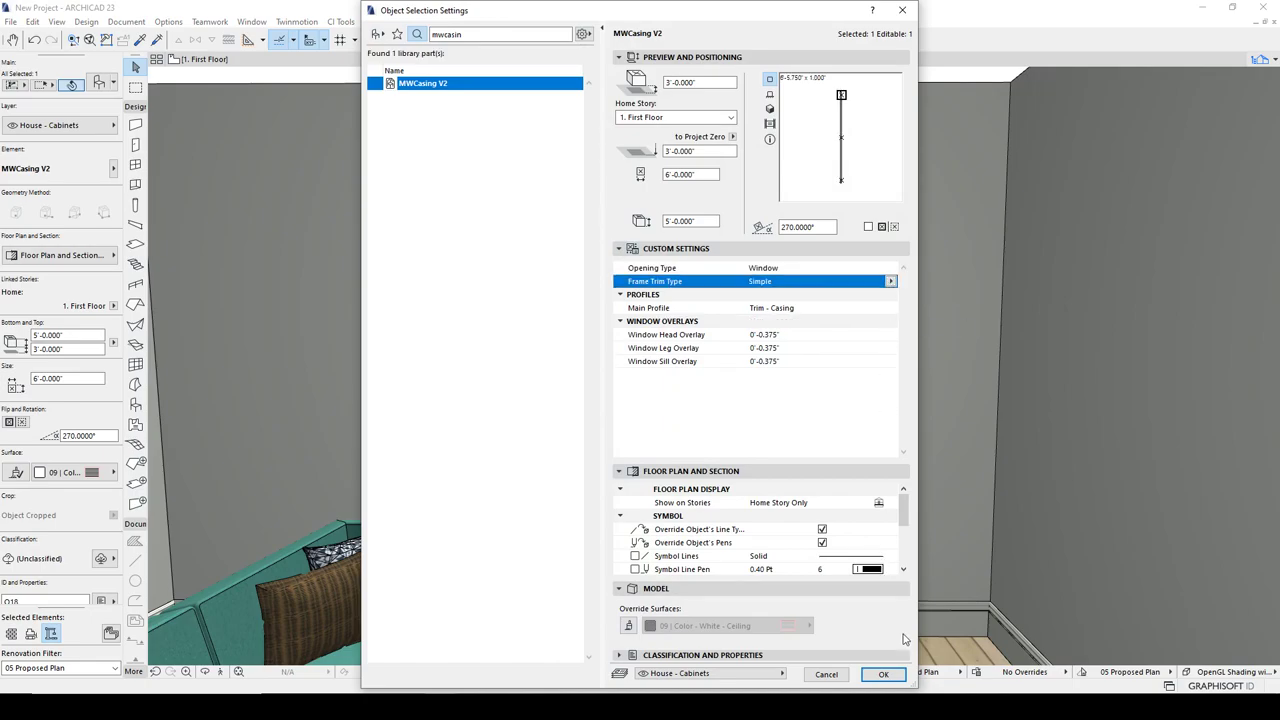
{"action": "left_click", "coordinate": [883, 674]}
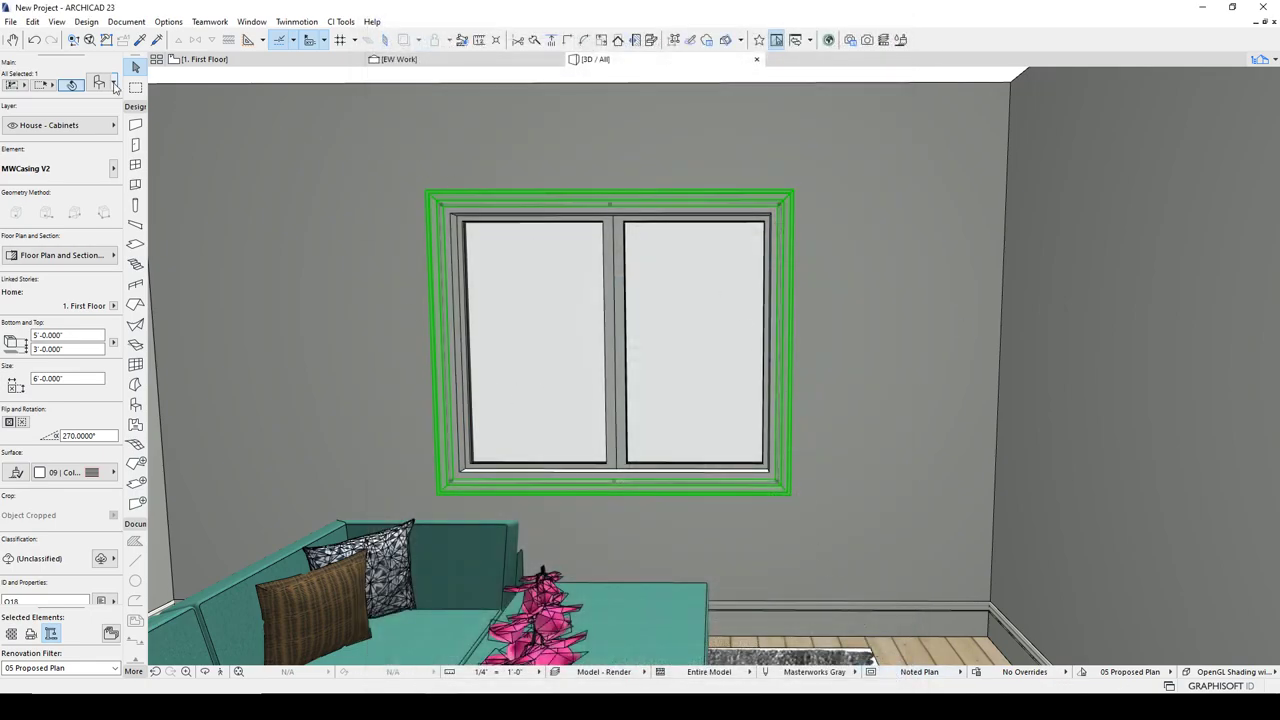
Switch the window casing's Frame Trim Type back to Head and apply it
{"action": "left_click", "coordinate": [100, 85]}
{"action": "left_click", "coordinate": [890, 281]}
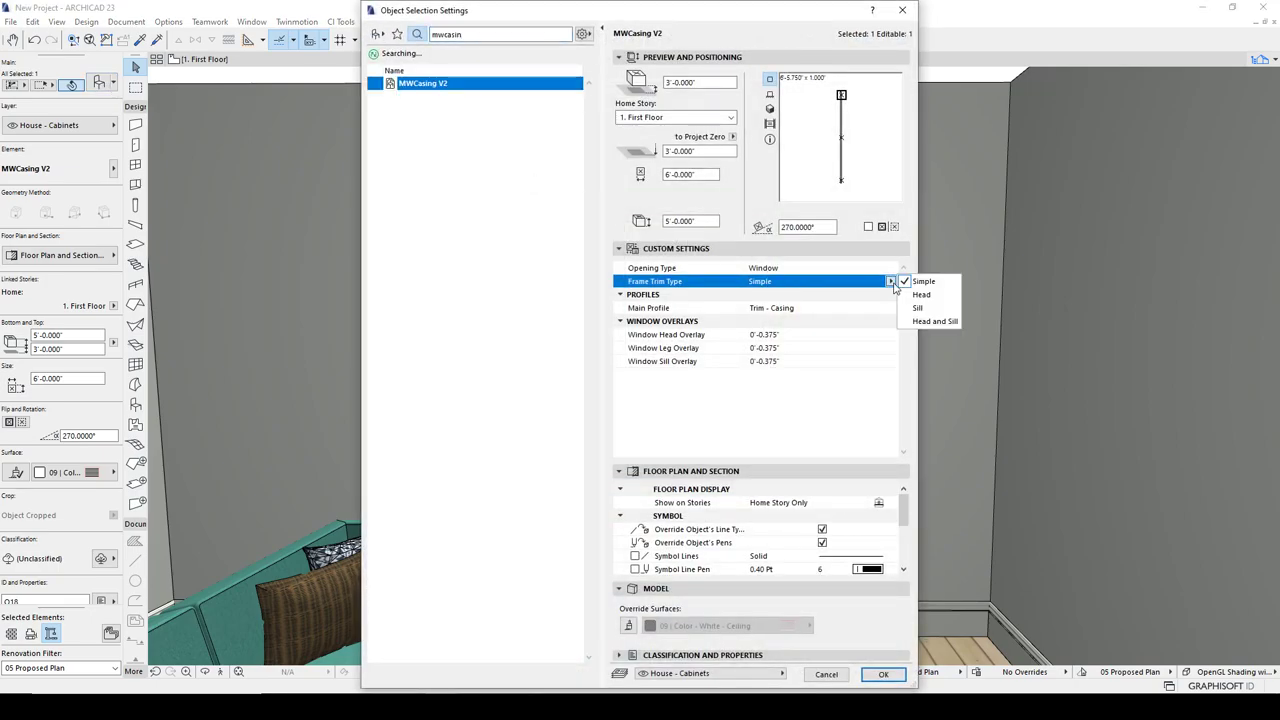
{"action": "left_click", "coordinate": [921, 294]}
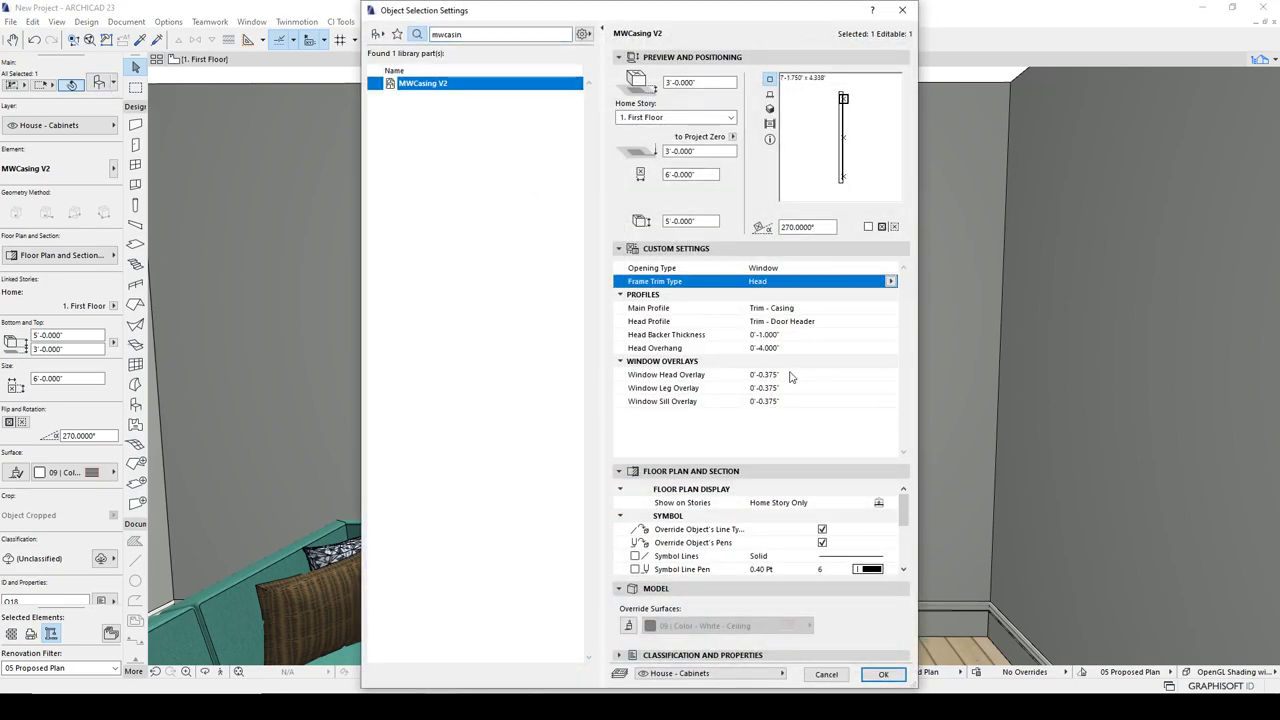
{"action": "left_click", "coordinate": [883, 674]}
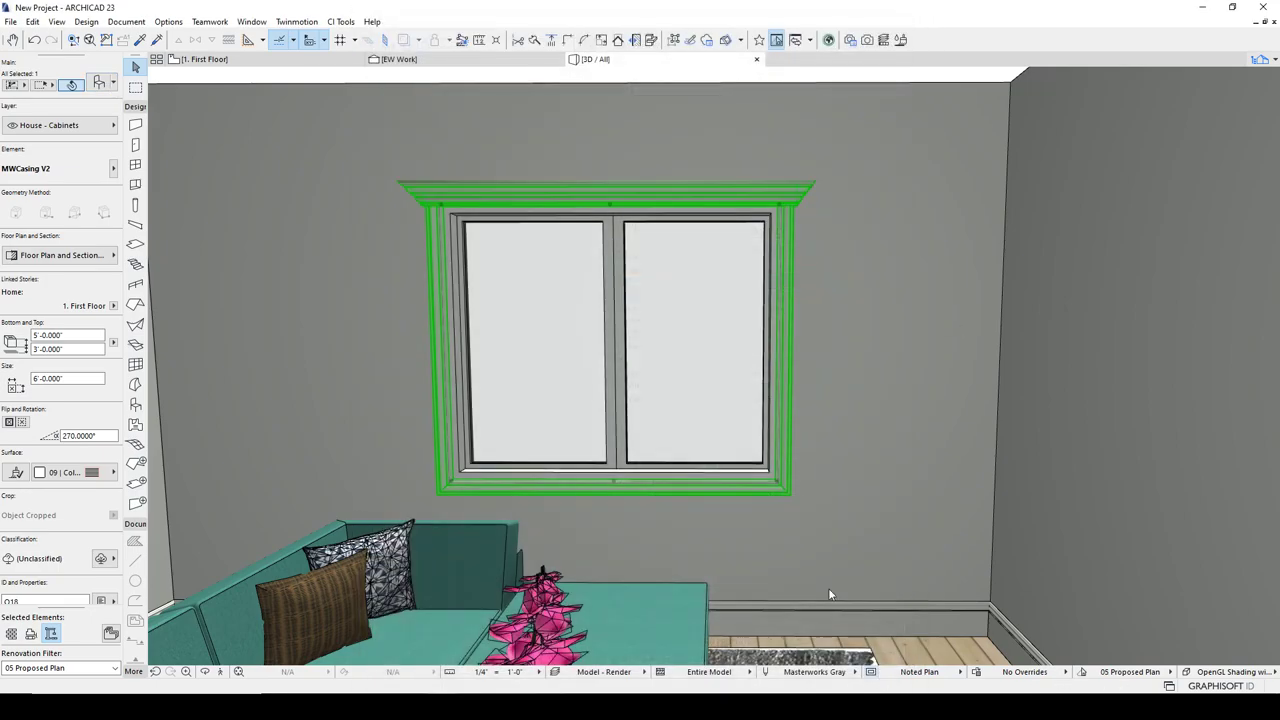
Change the window casing's Frame Trim Type to Sill, apply it, recheck its settings and deselect the casing
{"action": "left_click", "coordinate": [100, 85]}
{"action": "left_click", "coordinate": [890, 281]}
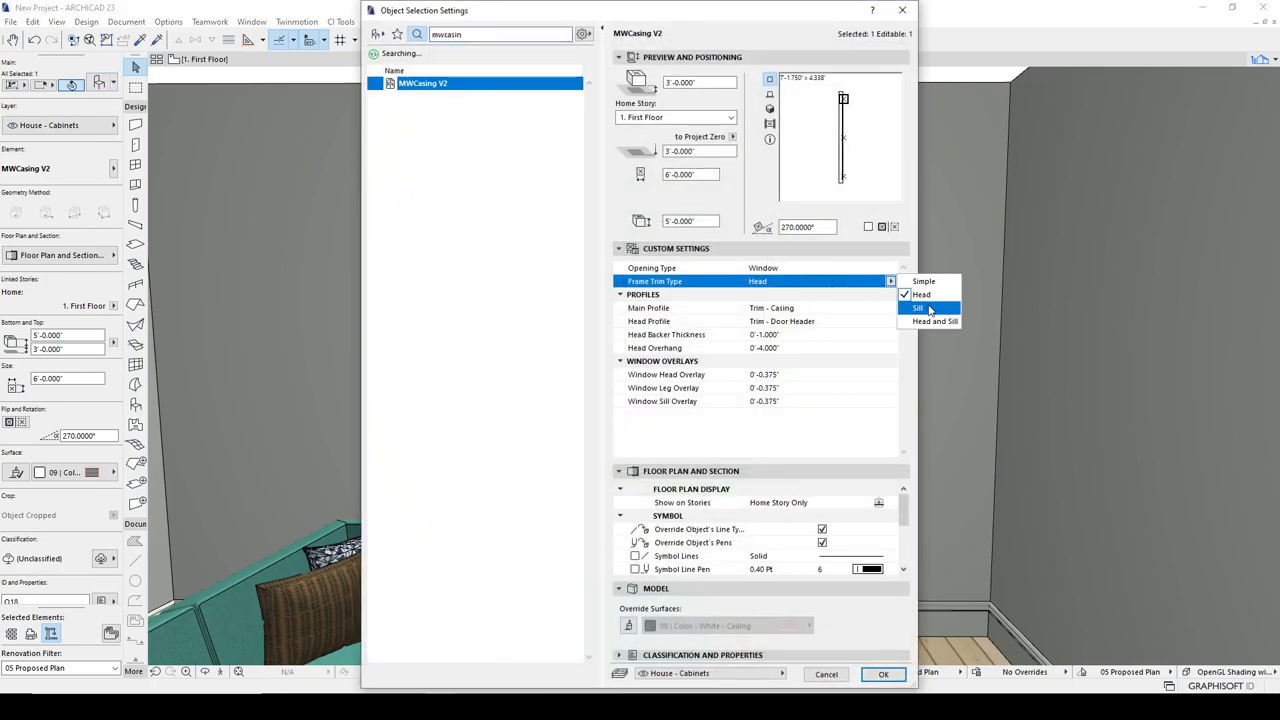
{"action": "left_click", "coordinate": [920, 308]}
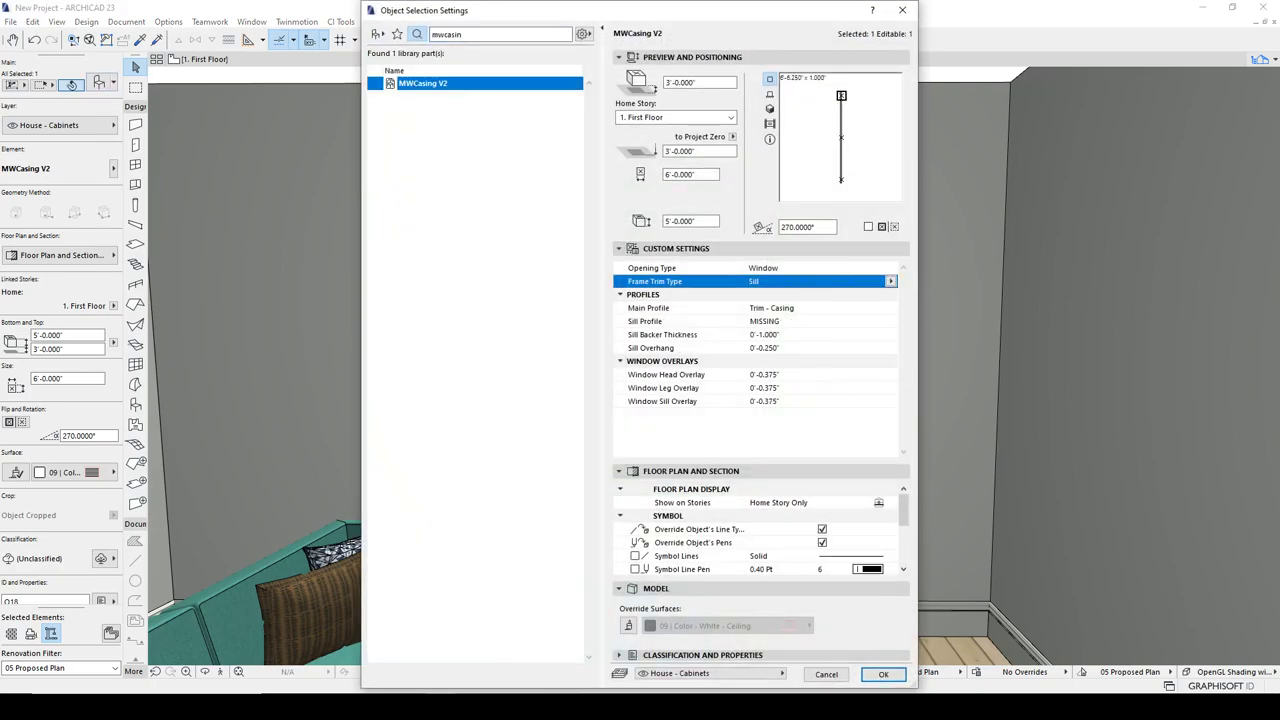
{"action": "left_click", "coordinate": [889, 678]}
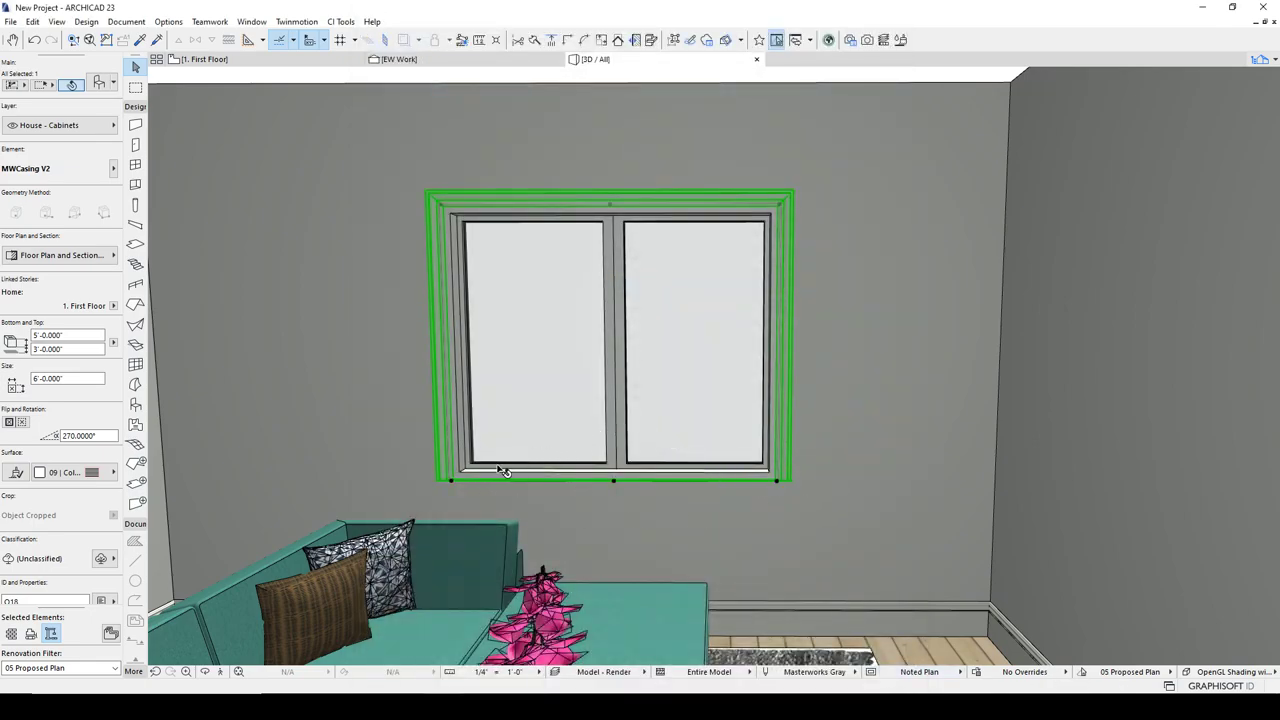
{"action": "left_click", "coordinate": [101, 83]}
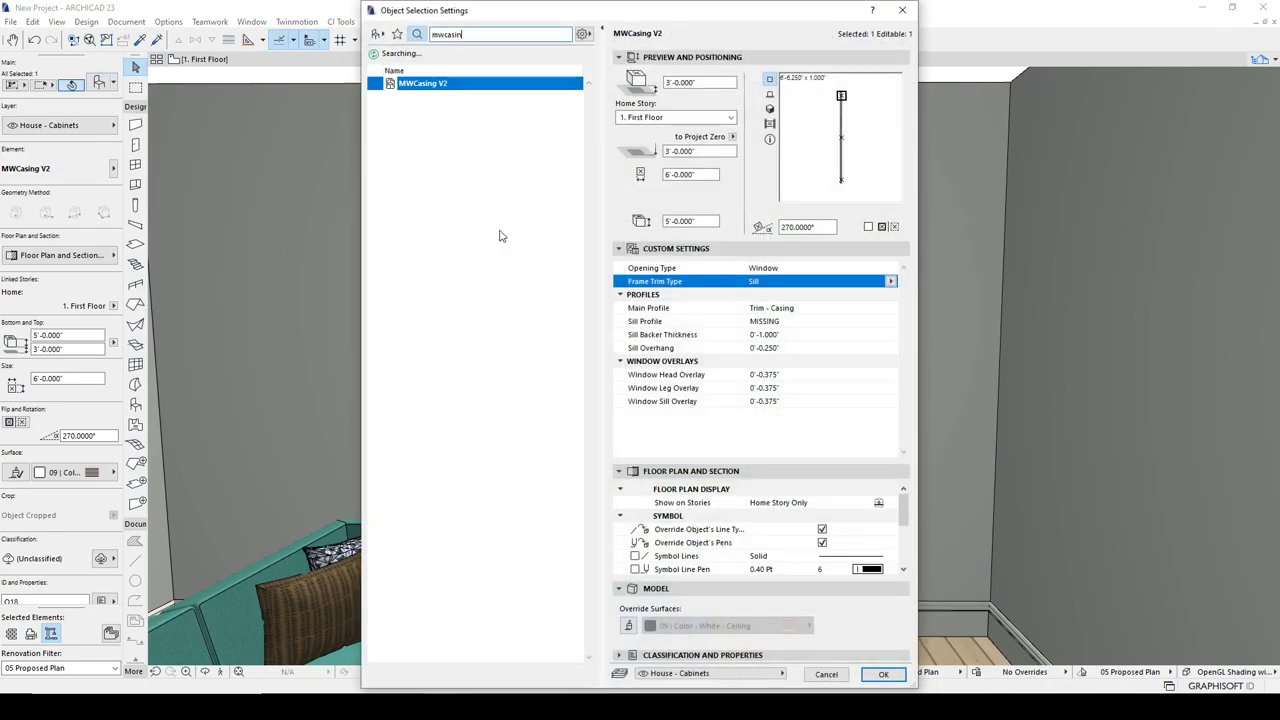
{"action": "left_click", "coordinate": [883, 674]}
{"action": "key", "text": "Escape"}
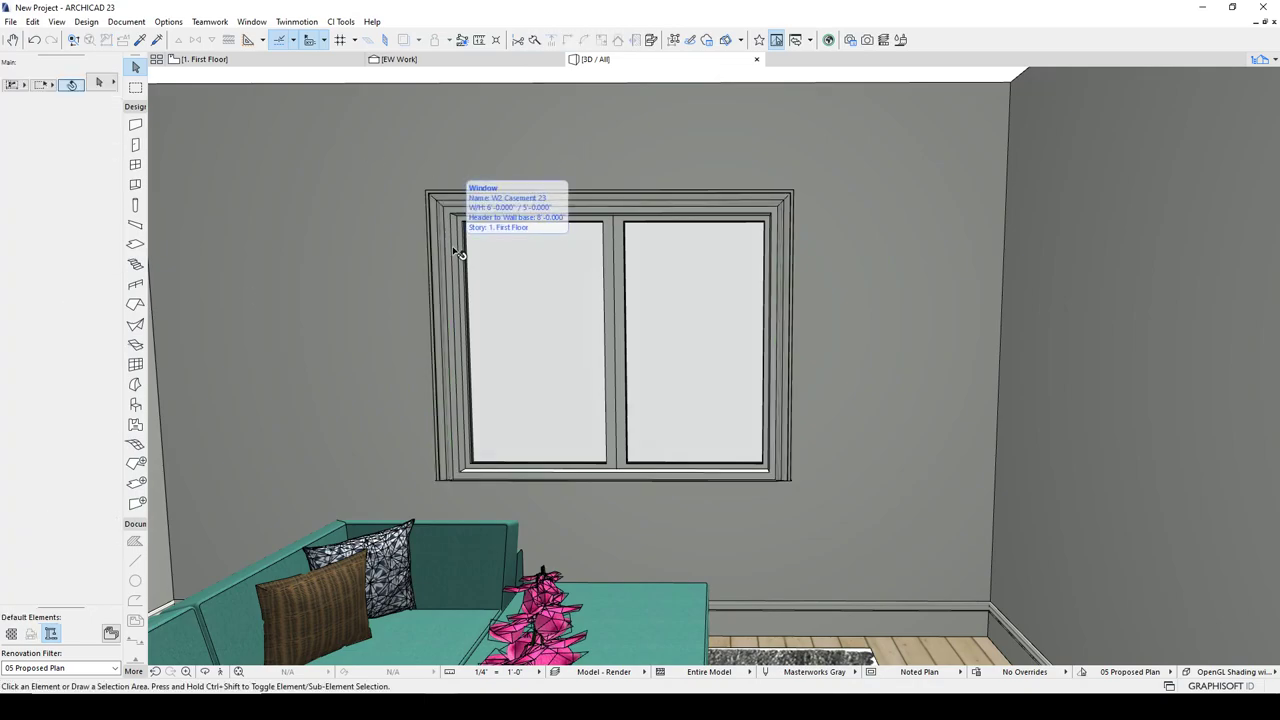
Duplicate the complex profile "Trim - Door Header" under the name "Trim - Window Sill"
{"action": "key", "text": "ctrl+shift+p"}
{"action": "left_click", "coordinate": [320, 171]}
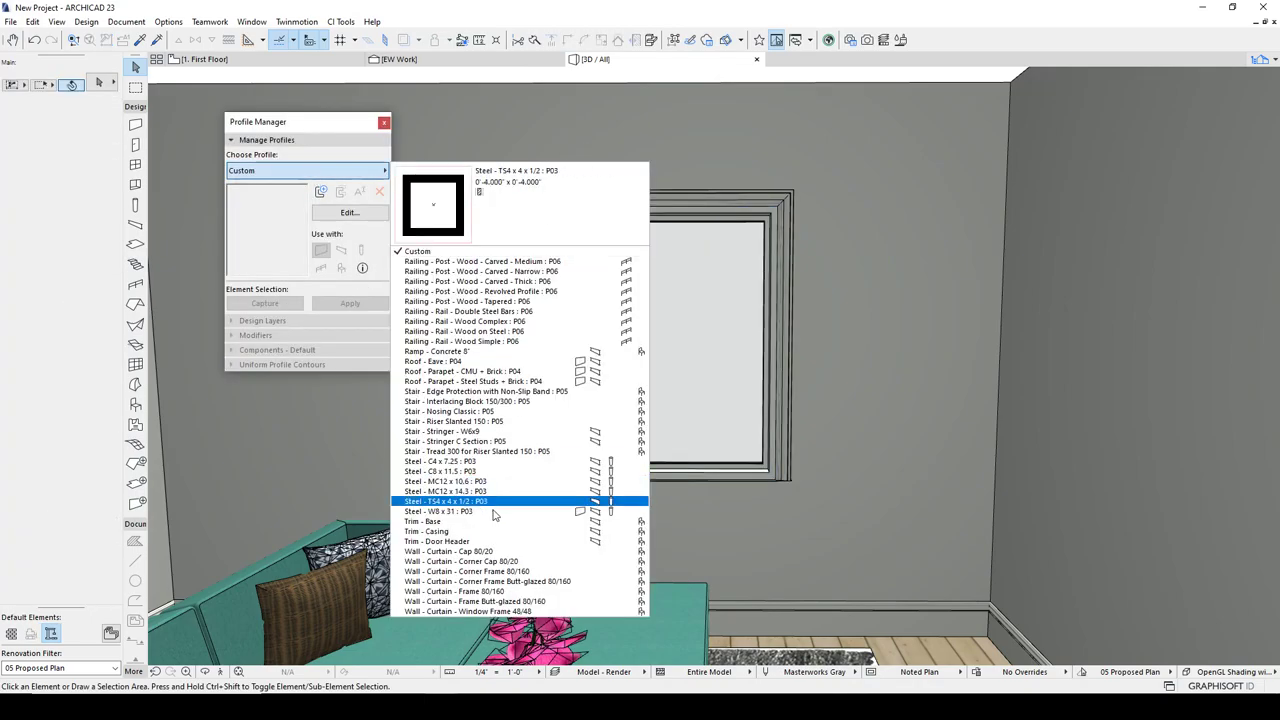
{"action": "left_click", "coordinate": [440, 541]}
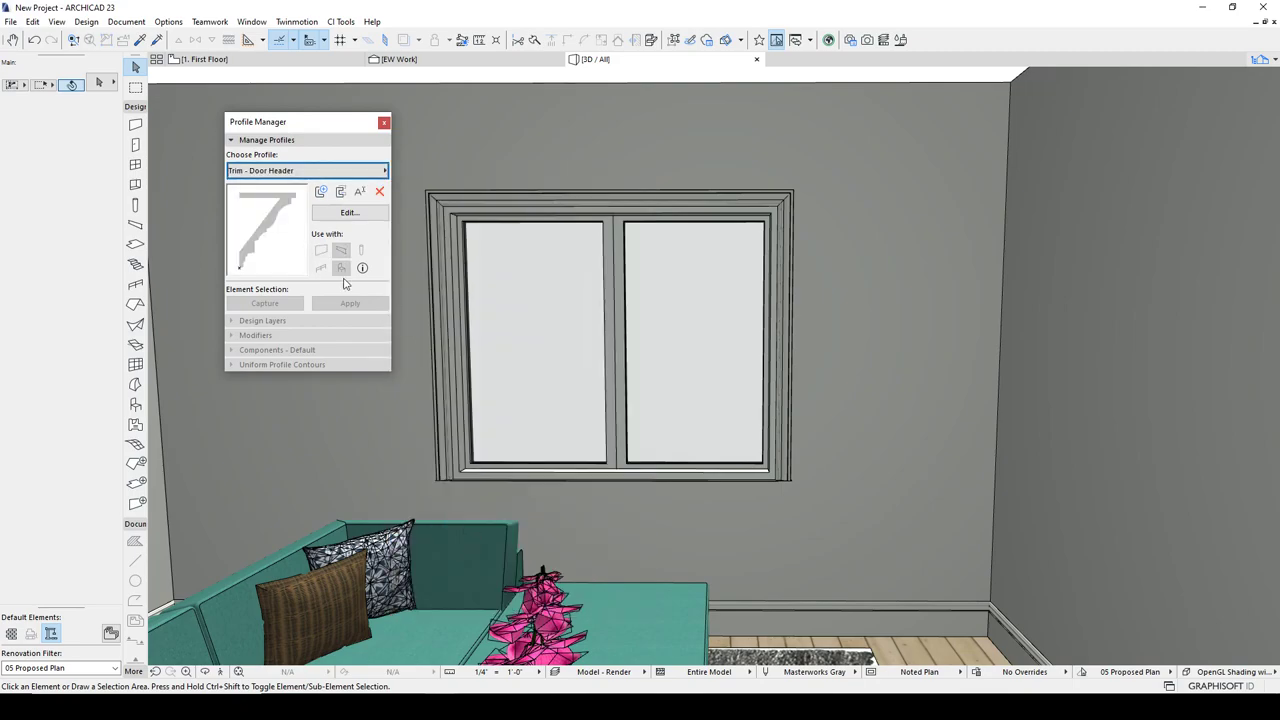
{"action": "left_click", "coordinate": [340, 191]}
{"action": "left_click", "coordinate": [626, 252]}
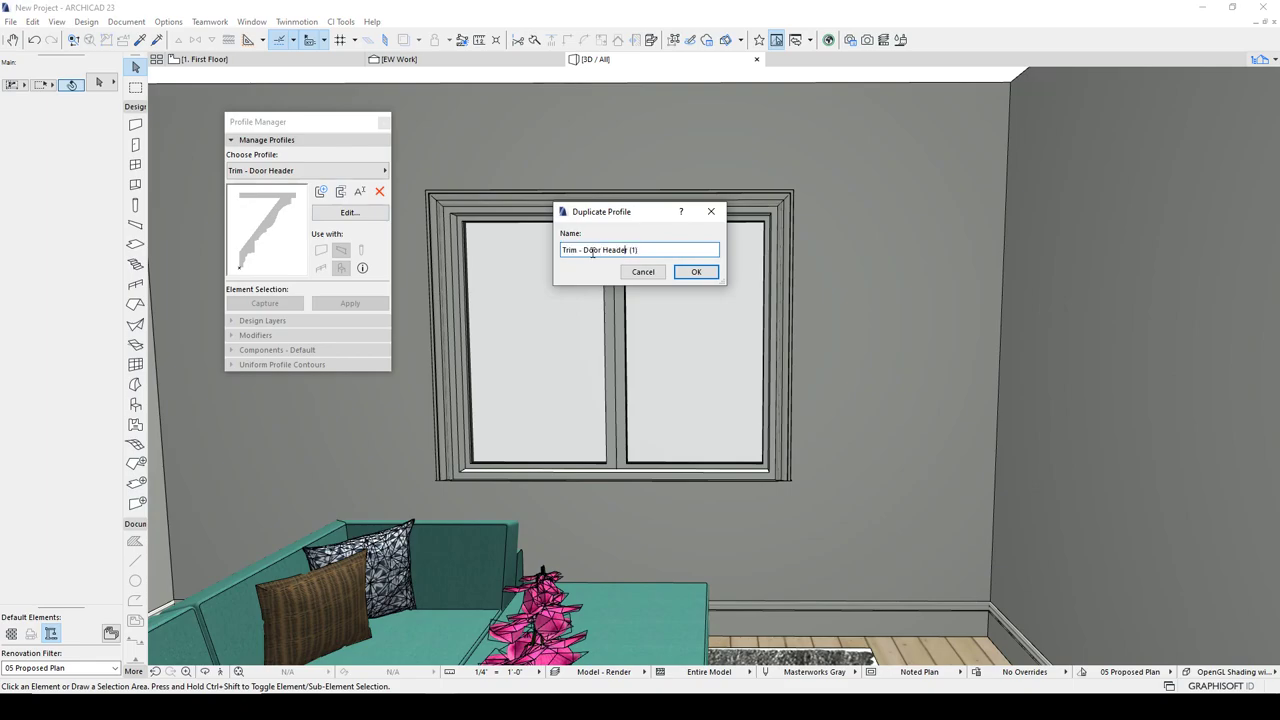
{"action": "left_click_drag", "start_coordinate": [584, 253], "coordinate": [736, 247]}
{"action": "type", "text": "Win"}
{"action": "left_click", "coordinate": [703, 273]}
Move both fills of the Trim - Window Sill profile down so their upper inner corner sits on the origin, and save the profile
{"action": "left_click", "coordinate": [348, 213]}
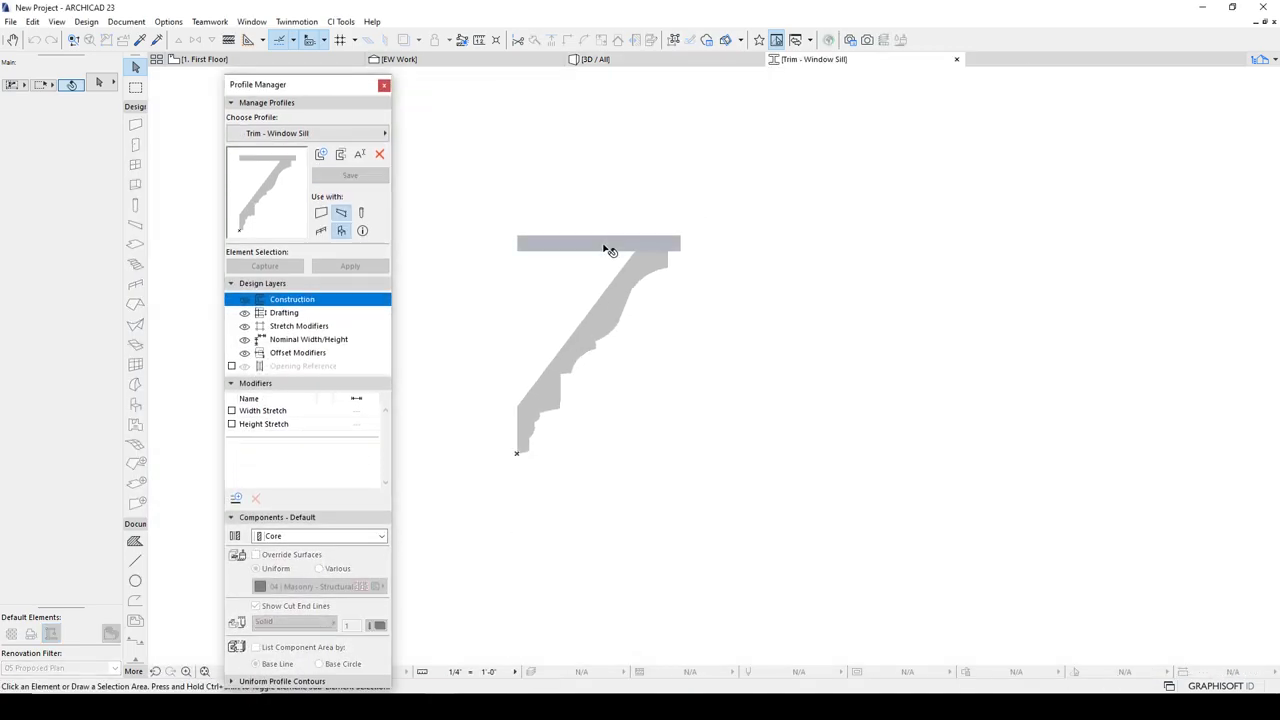
{"action": "left_click", "coordinate": [604, 246]}
{"action": "left_click", "coordinate": [616, 296], "text": "shift"}
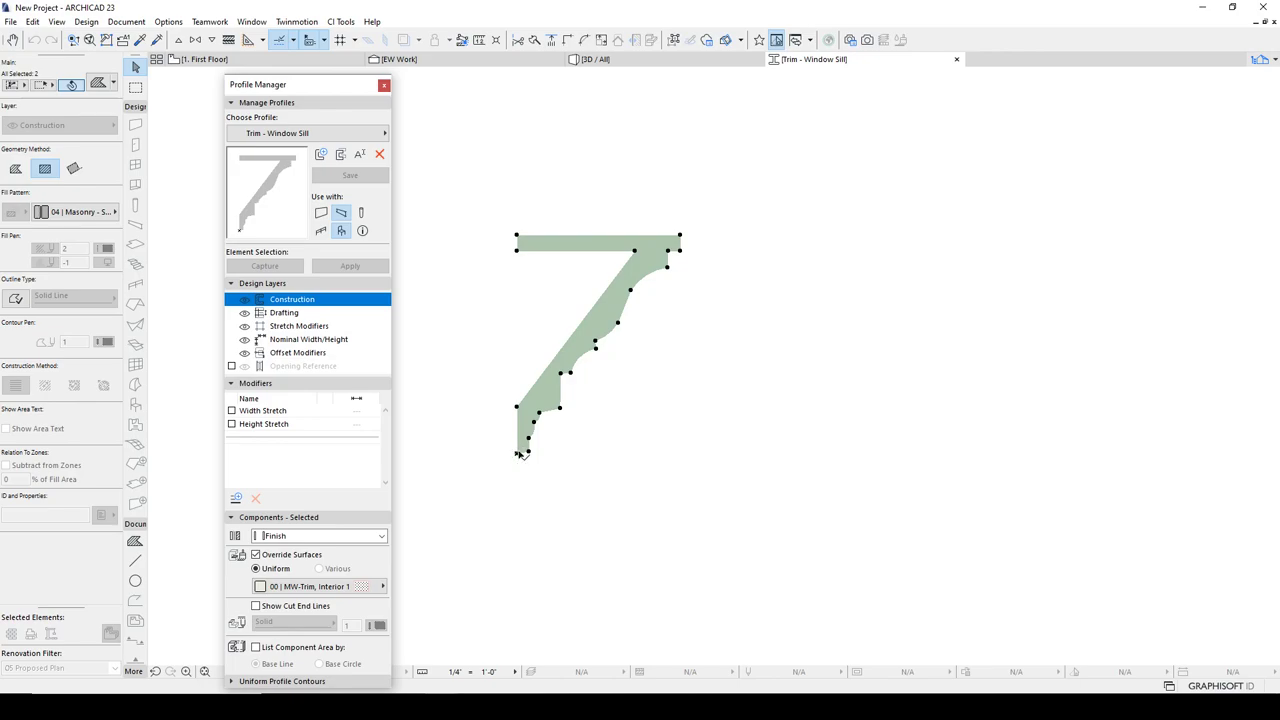
{"action": "key", "text": "ctrl+d"}
{"action": "left_click", "coordinate": [517, 237]}
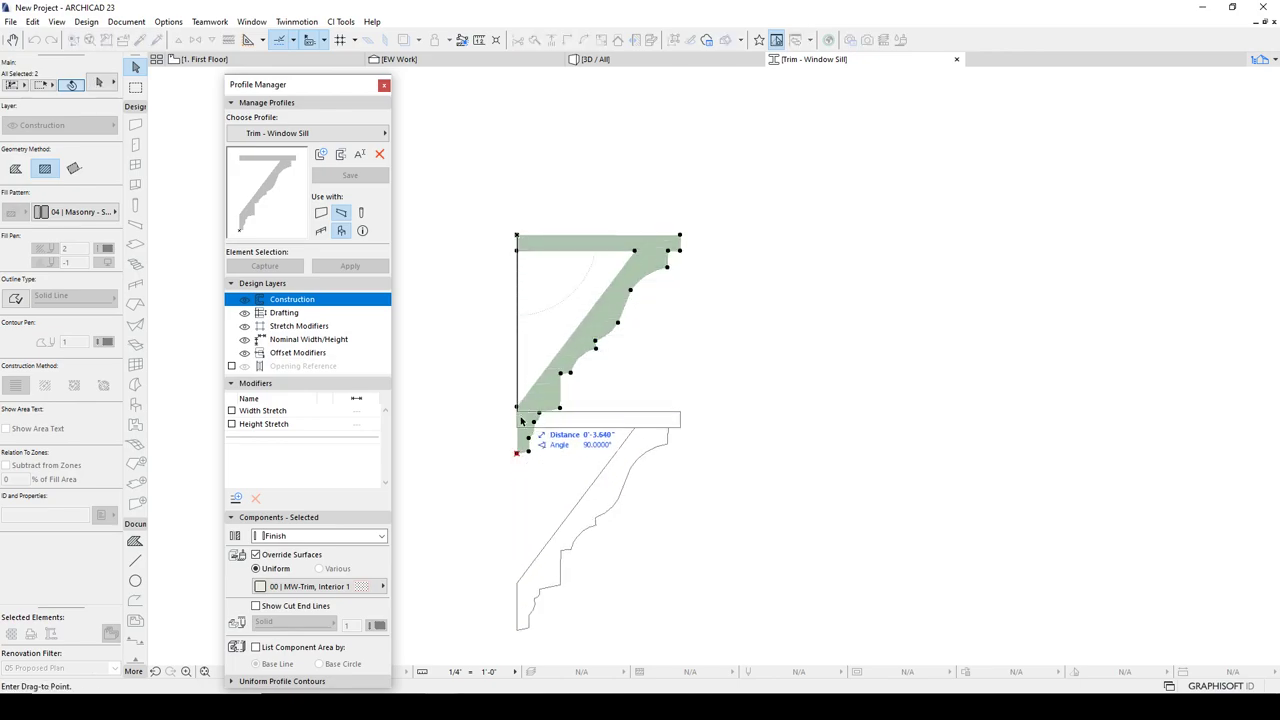
{"action": "left_click", "coordinate": [517, 454]}
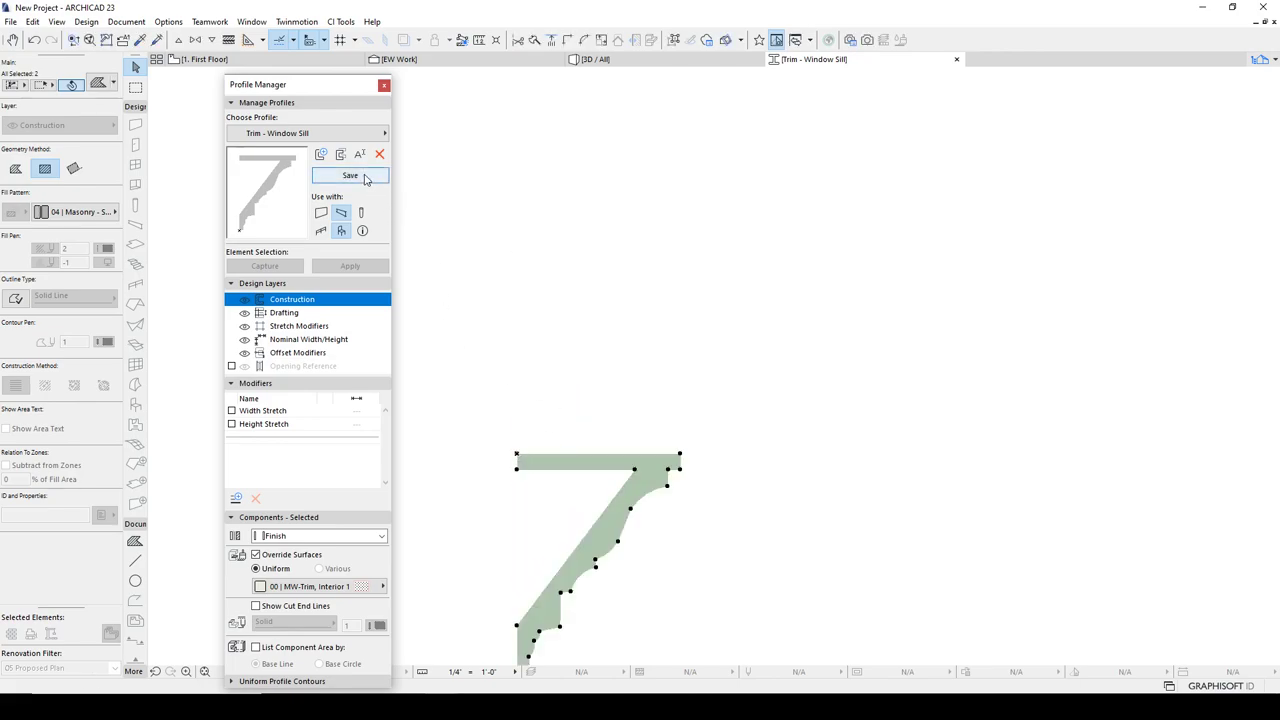
{"action": "left_click", "coordinate": [362, 178]}
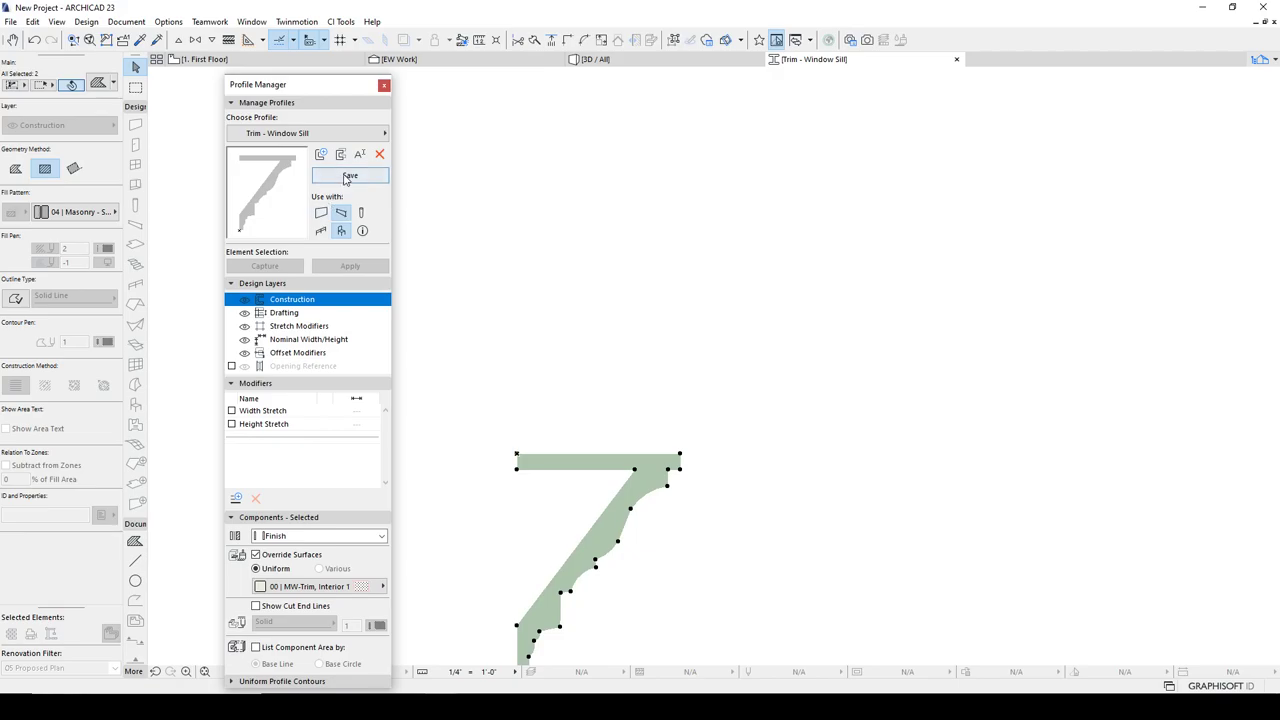
{"action": "left_click", "coordinate": [384, 84]}
Assign Trim - Window Sill as the Sill Profile of the window W10 casing and deselect it
{"action": "left_click", "coordinate": [447, 198]}
{"action": "key", "text": "ctrl+t"}
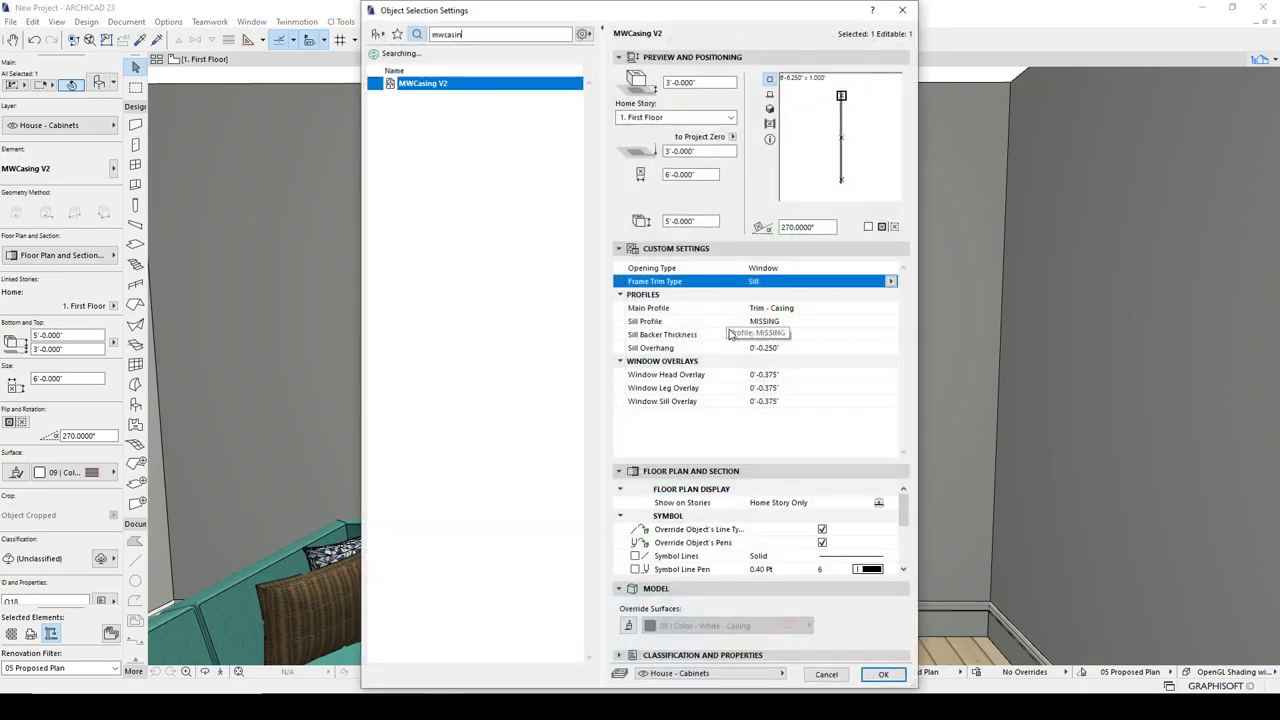
{"action": "left_click", "coordinate": [786, 322]}
{"action": "left_click", "coordinate": [890, 321]}
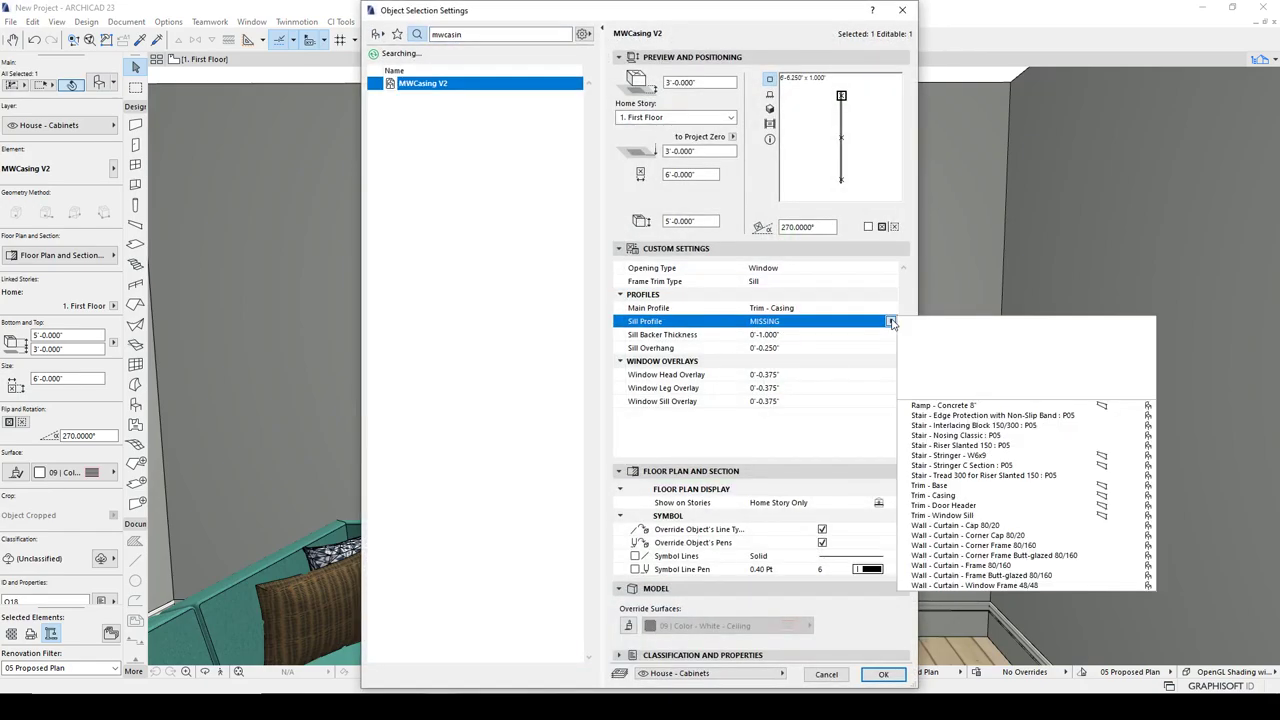
{"action": "left_click", "coordinate": [963, 516]}
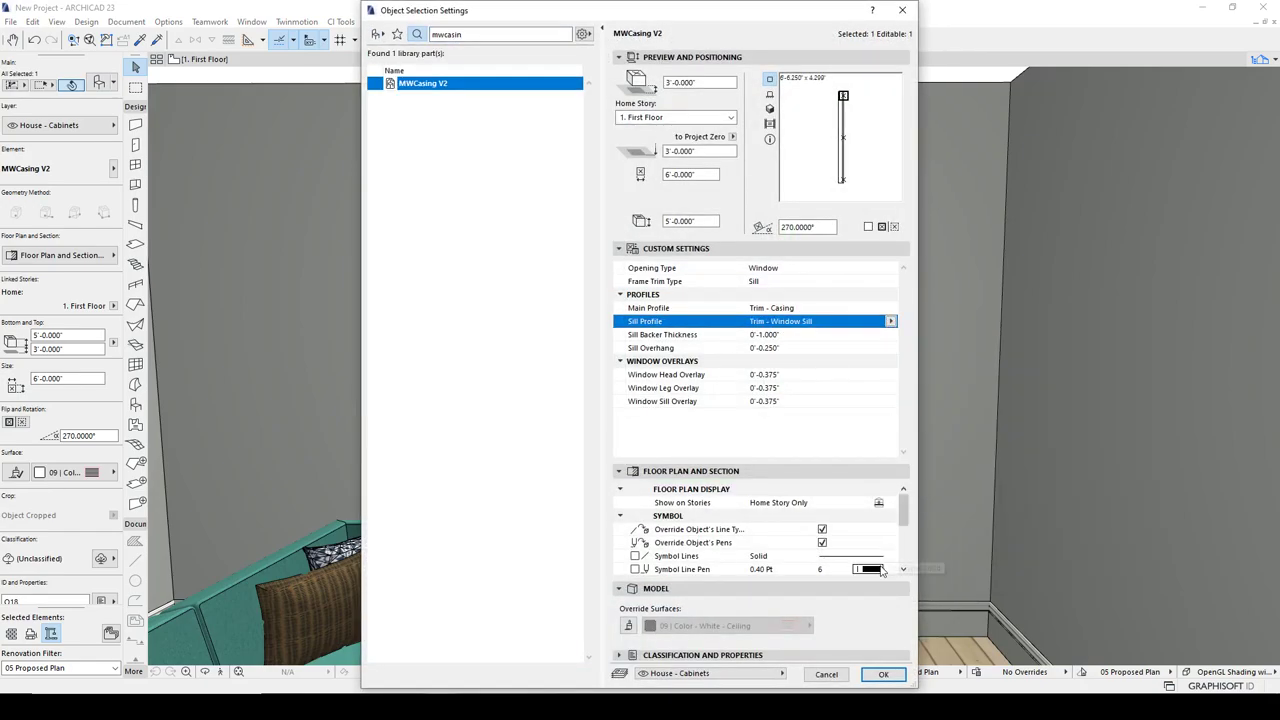
{"action": "left_click", "coordinate": [883, 674]}
{"action": "key", "text": "Escape"}
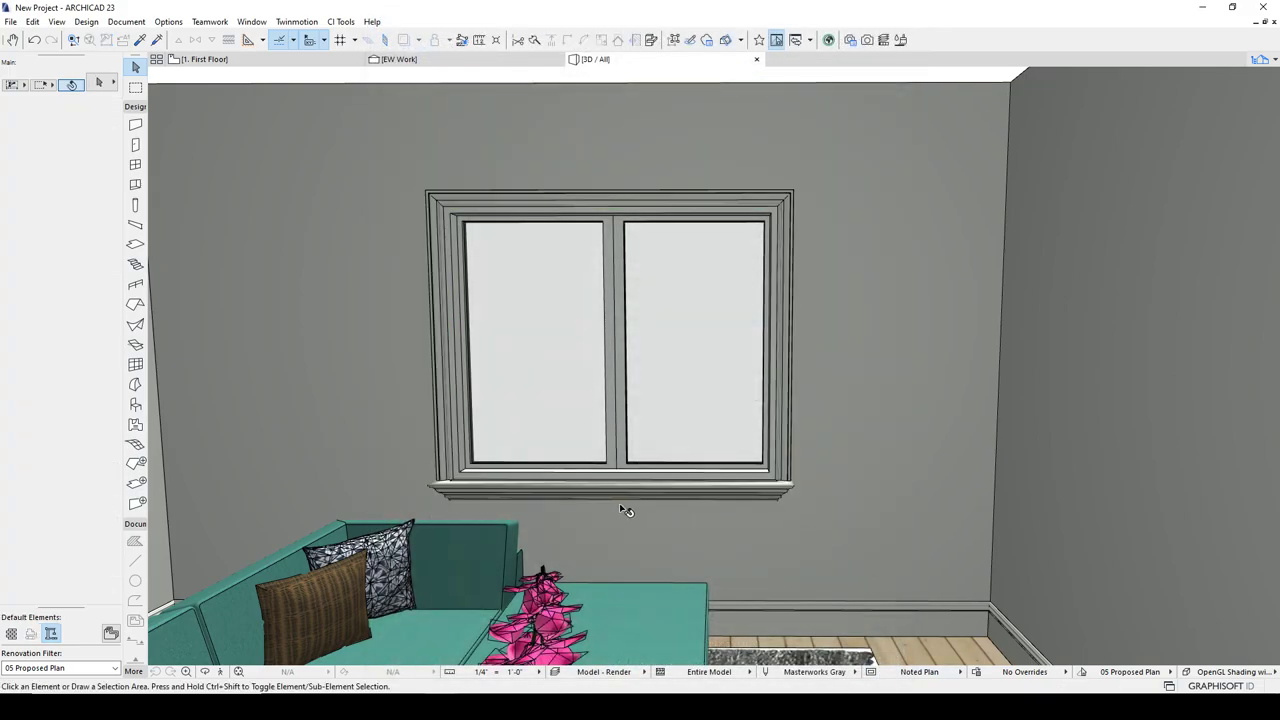
Set the window casing's Sill Overhang to 1" after checking the sill's end in 3D
{"action": "middle_click_drag", "start_coordinate": [746, 492], "coordinate": [677, 500], "text": "shift"}
{"action": "scroll", "coordinate": [785, 495], "scroll_direction": "up", "scroll_amount": 2}
{"action": "scroll", "coordinate": [790, 498], "scroll_direction": "up", "scroll_amount": 2}
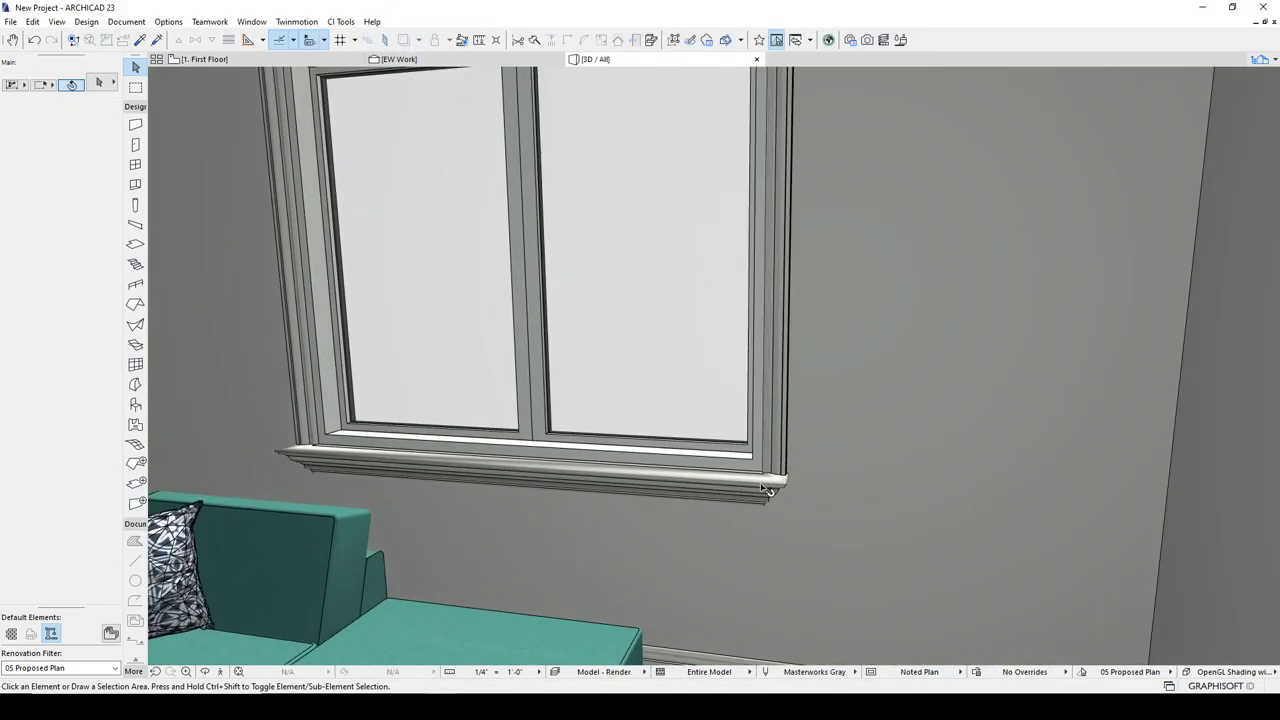
{"action": "left_click", "coordinate": [782, 490]}
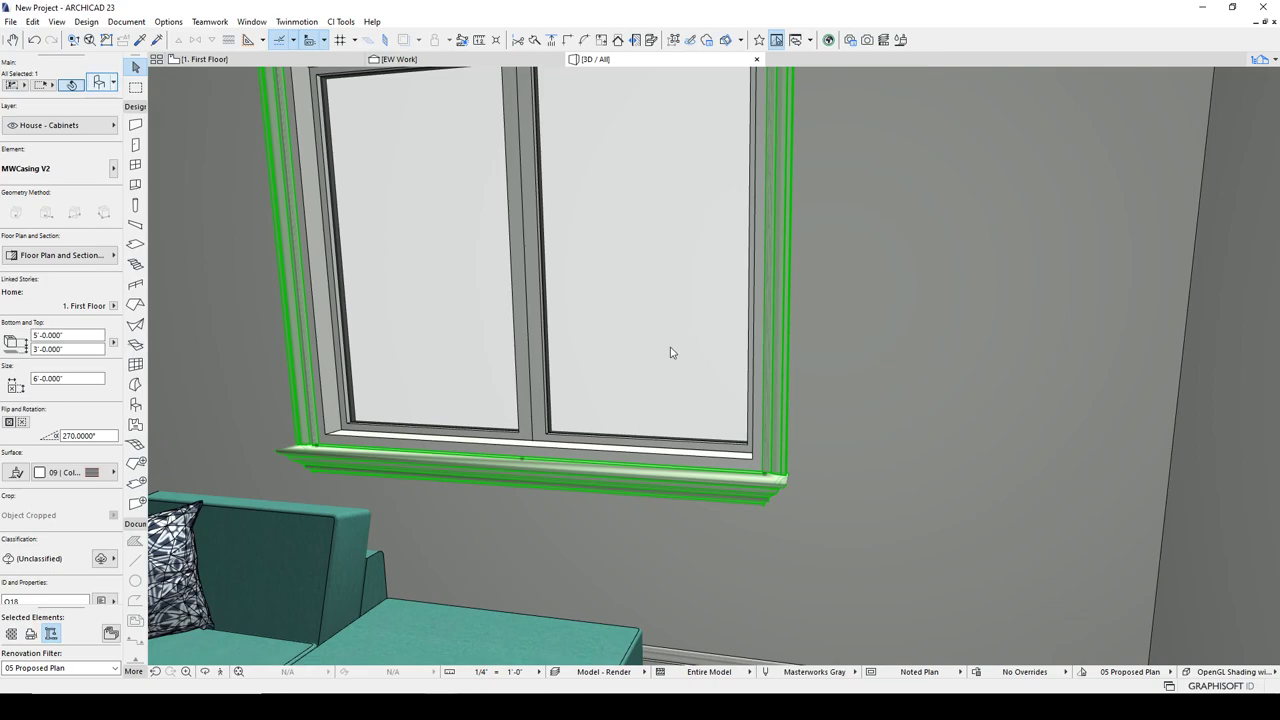
{"action": "key", "text": "ctrl+t"}
{"action": "left_click", "coordinate": [790, 352]}
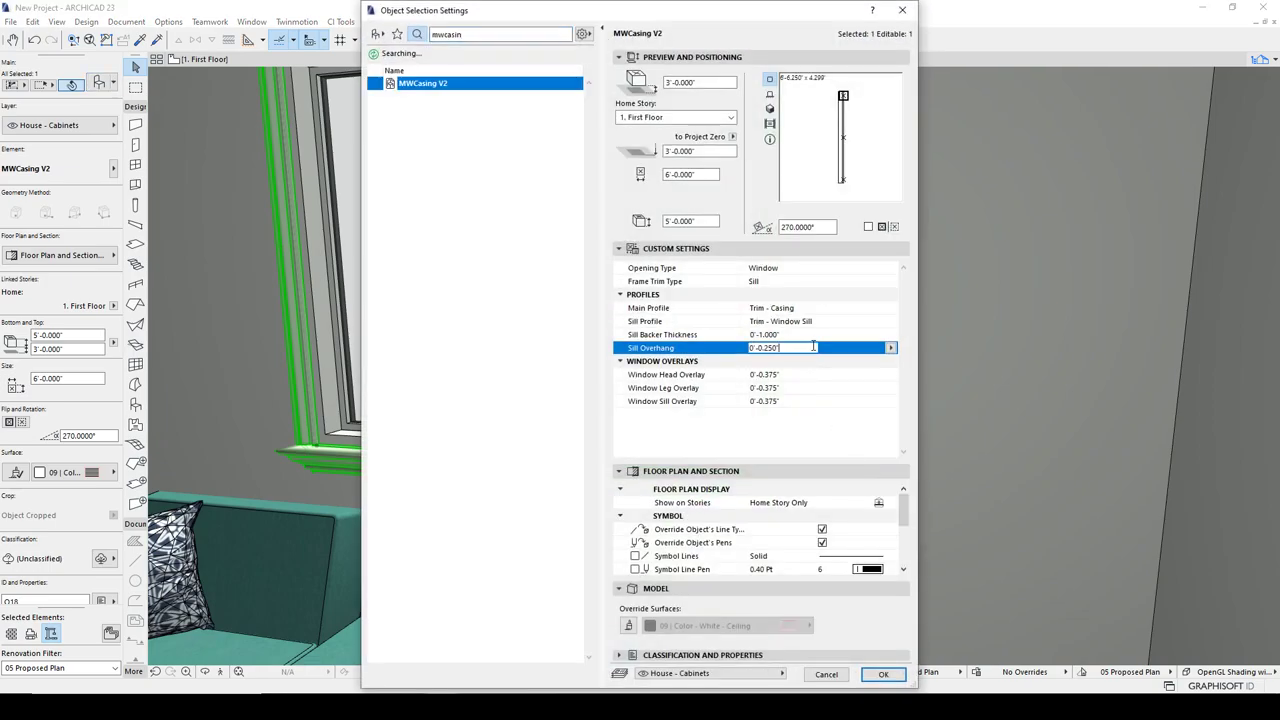
{"action": "left_click", "coordinate": [710, 346]}
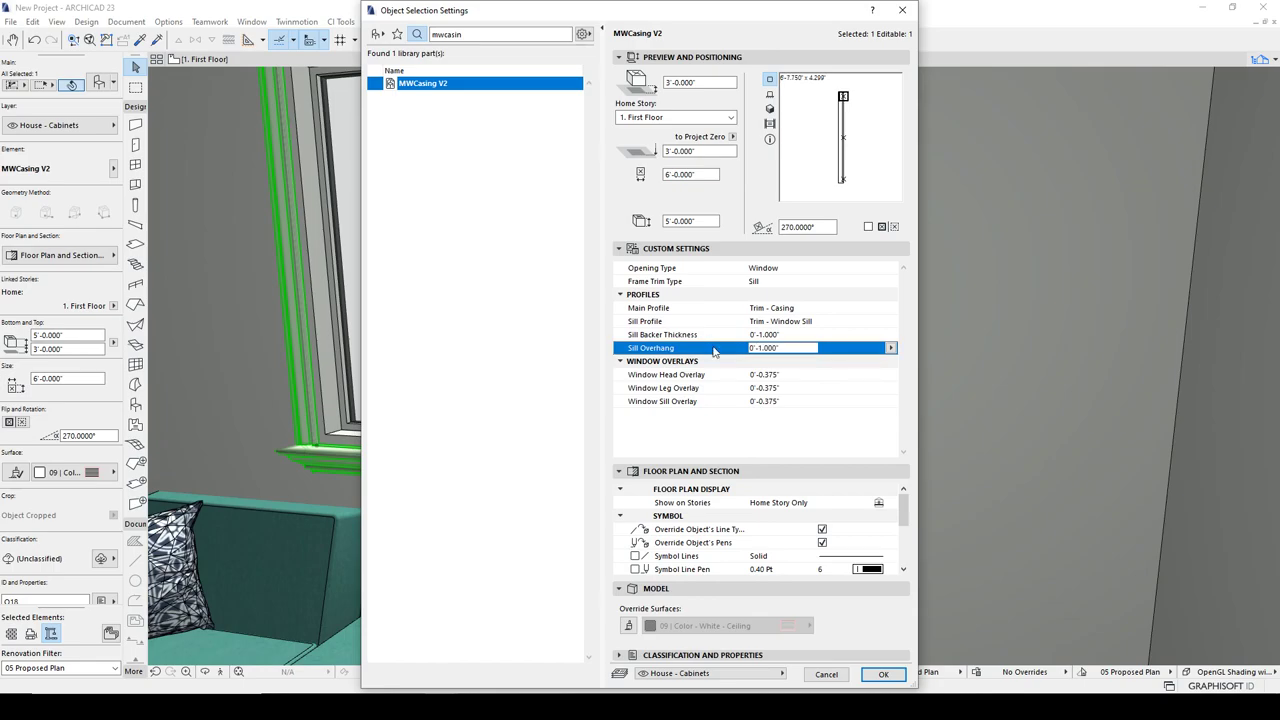
{"action": "left_click", "coordinate": [881, 675]}
Set the W10 window casing's Frame Trim Type to Head and Sill and deselect it to inspect the trim in 3D
{"action": "scroll", "coordinate": [805, 474], "scroll_direction": "up", "scroll_amount": 3}
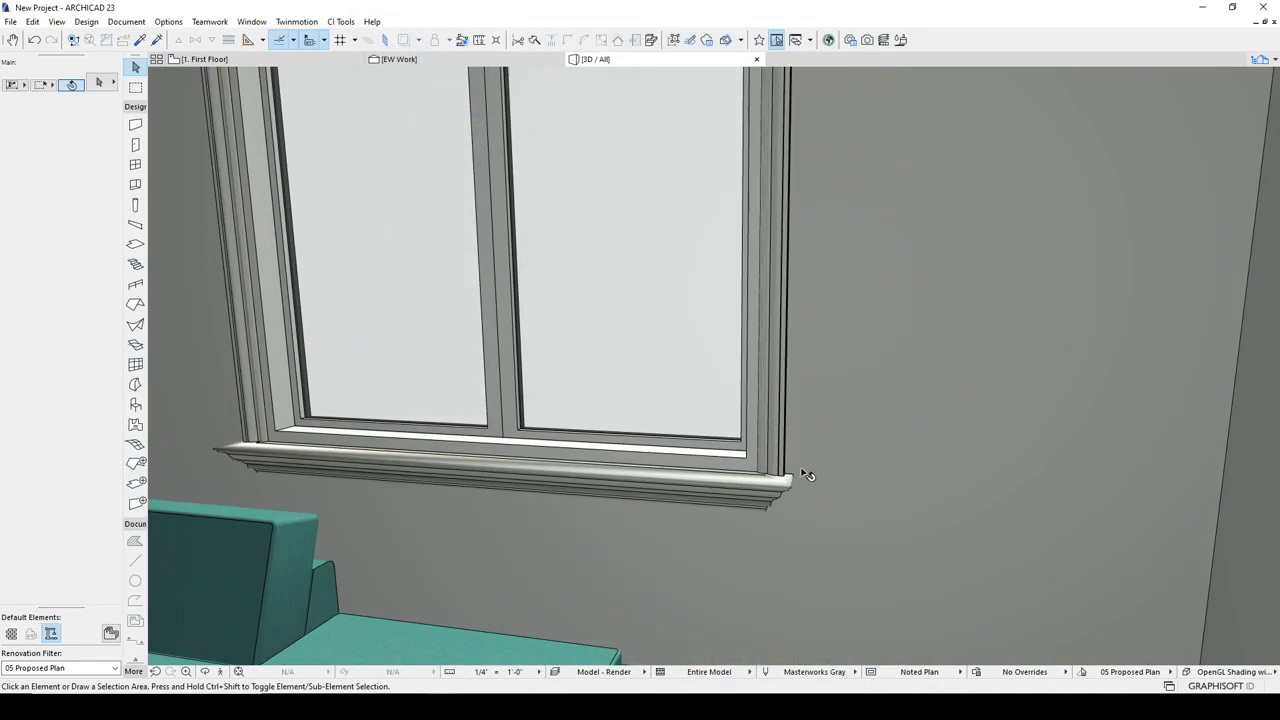
{"action": "scroll", "coordinate": [762, 473], "scroll_direction": "down", "scroll_amount": 3}
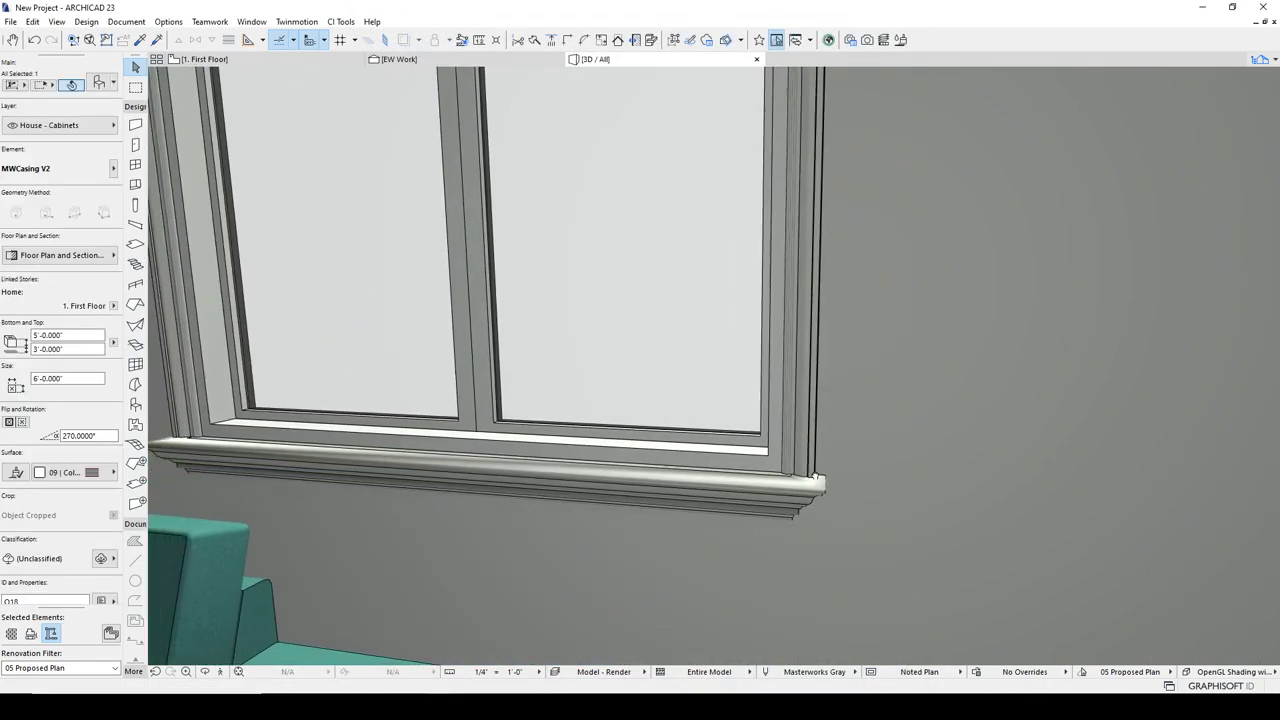
{"action": "left_click", "coordinate": [104, 84]}
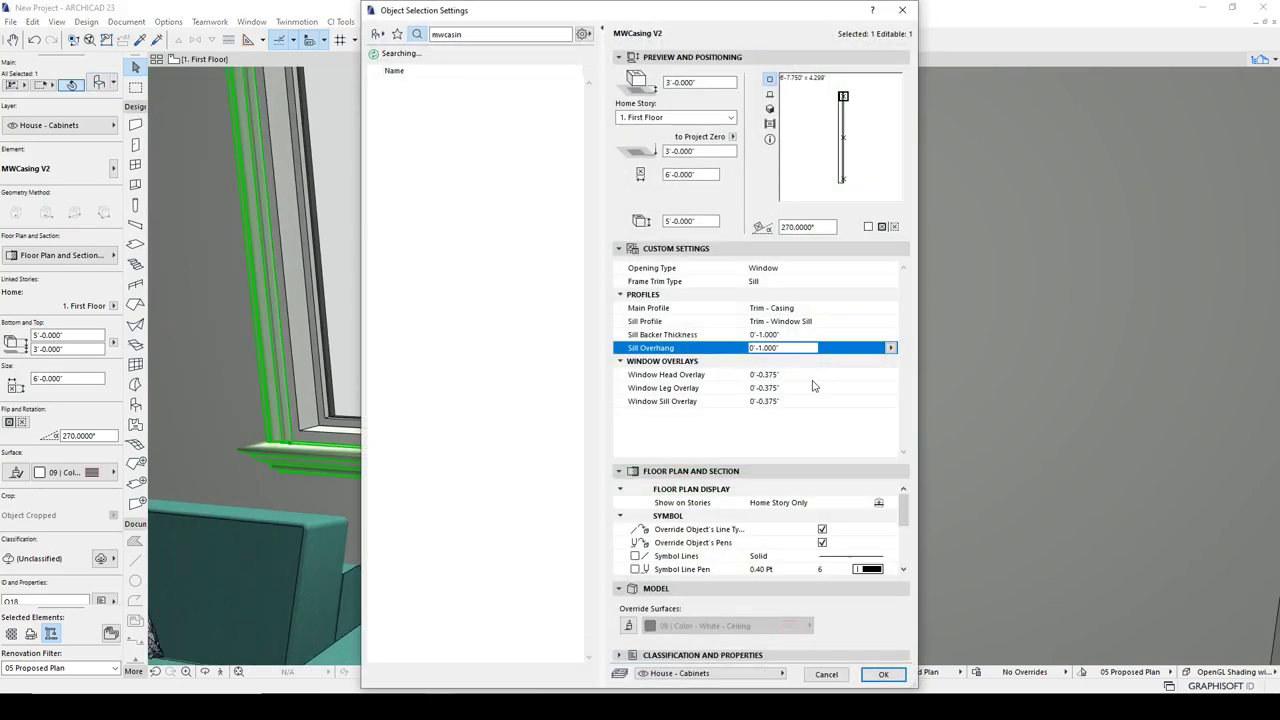
{"action": "left_click", "coordinate": [797, 281]}
{"action": "left_click", "coordinate": [891, 281]}
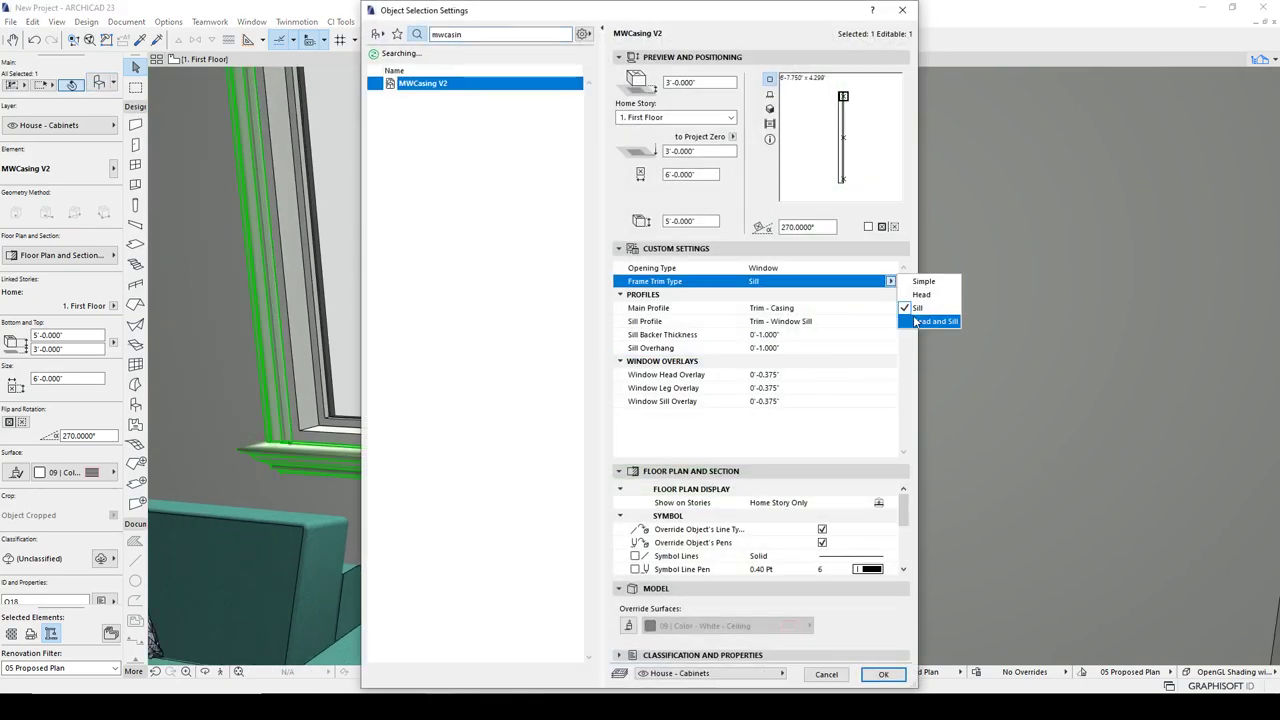
{"action": "left_click", "coordinate": [915, 321]}
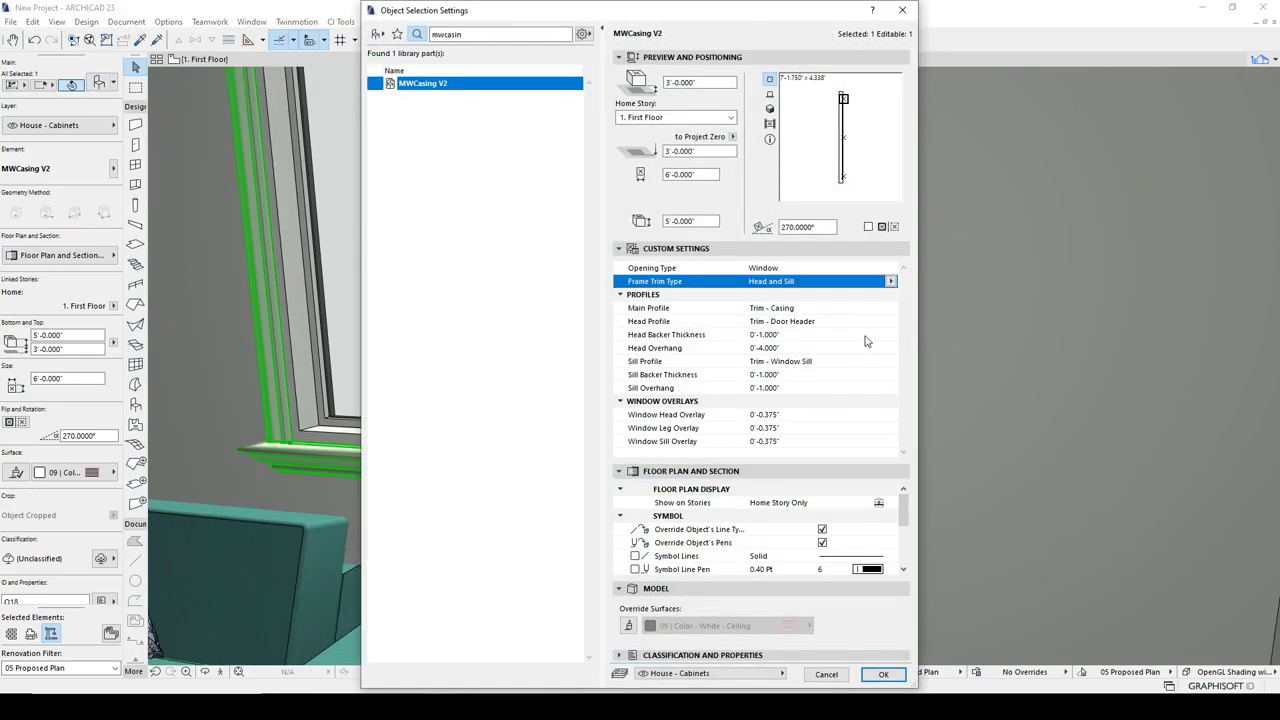
{"action": "left_click", "coordinate": [883, 674]}
{"action": "scroll", "coordinate": [785, 478], "scroll_direction": "down", "scroll_amount": 2}
{"action": "middle_click_drag", "start_coordinate": [796, 428], "coordinate": [817, 506]}
{"action": "key", "text": "Escape"}
{"action": "middle_click_drag", "start_coordinate": [799, 420], "coordinate": [838, 420], "text": "shift"}
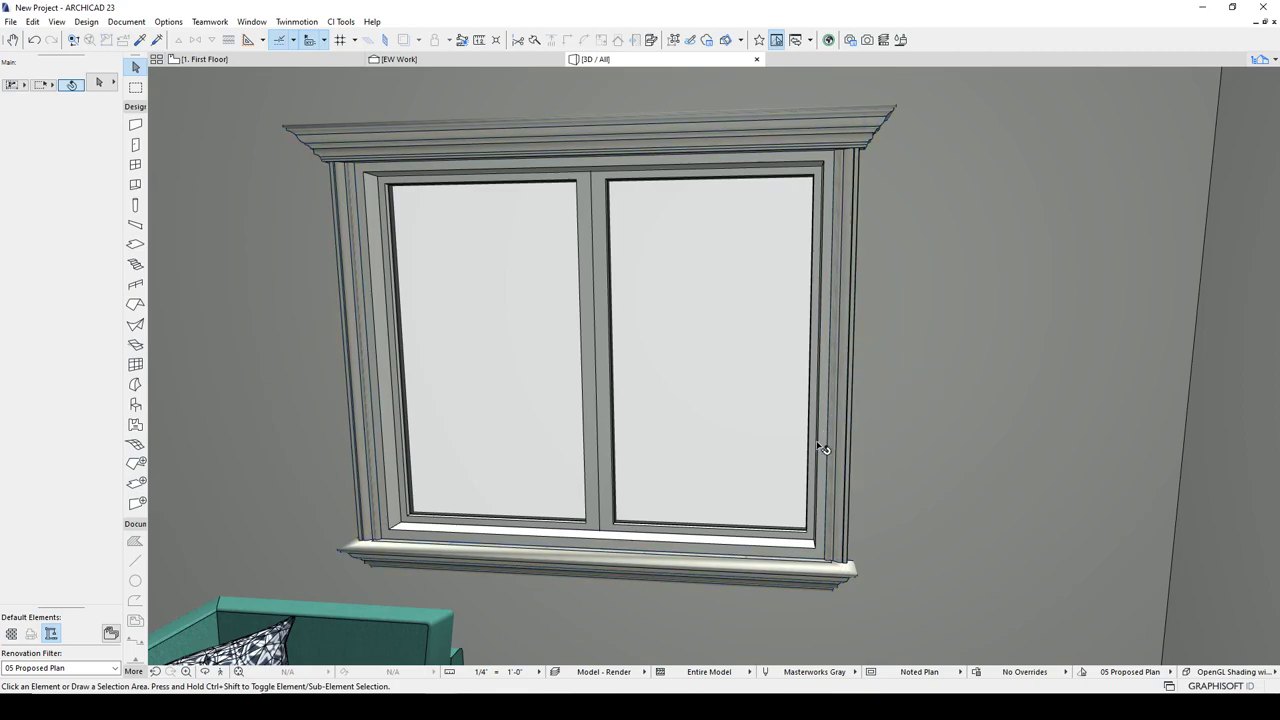
{"action": "scroll", "coordinate": [786, 429], "scroll_direction": "down", "scroll_amount": 2}
{"action": "middle_click_drag", "start_coordinate": [786, 429], "coordinate": [682, 313], "text": "shift"}
On the first floor plan, copy the W10 casing and rotate the copy -90° onto the inner face of the wall containing W11
{"action": "key", "text": "F2"}
{"action": "scroll", "coordinate": [694, 383], "scroll_direction": "down", "scroll_amount": 4}
{"action": "key", "text": "Escape"}
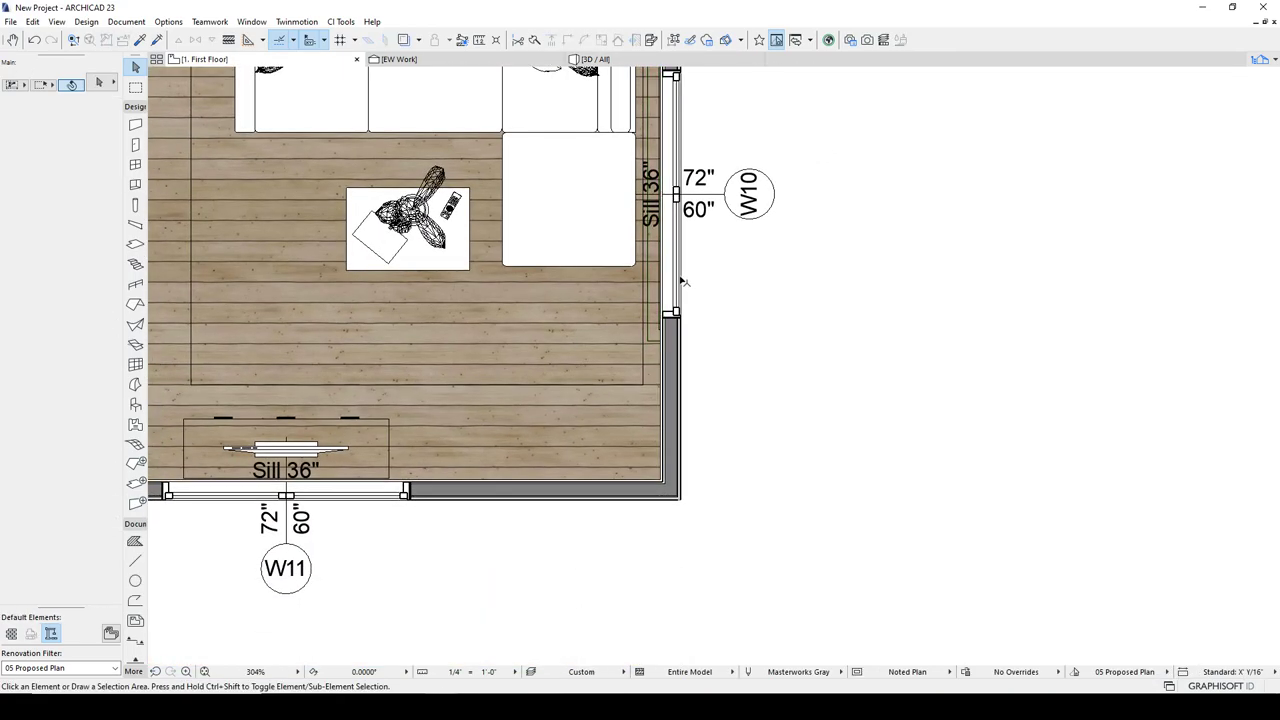
{"action": "middle_click_drag", "start_coordinate": [683, 127], "coordinate": [677, 241]}
{"action": "left_click", "coordinate": [640, 148]}
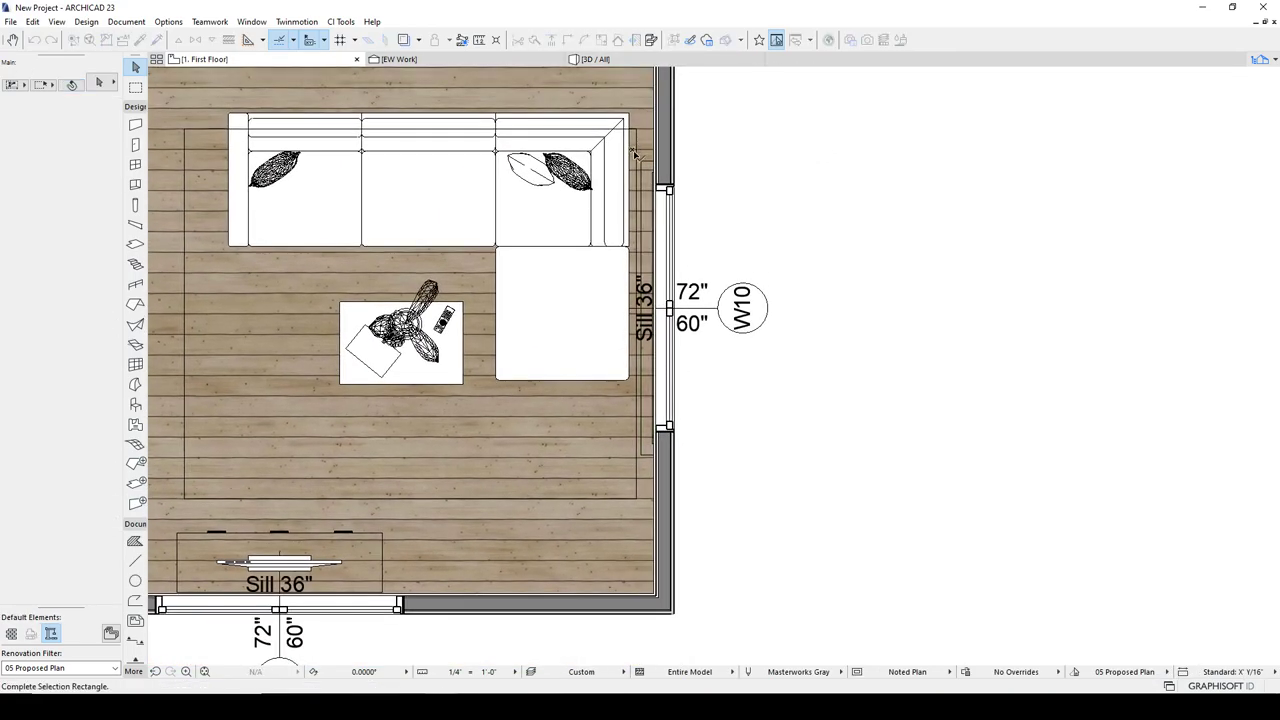
{"action": "left_click", "coordinate": [679, 473]}
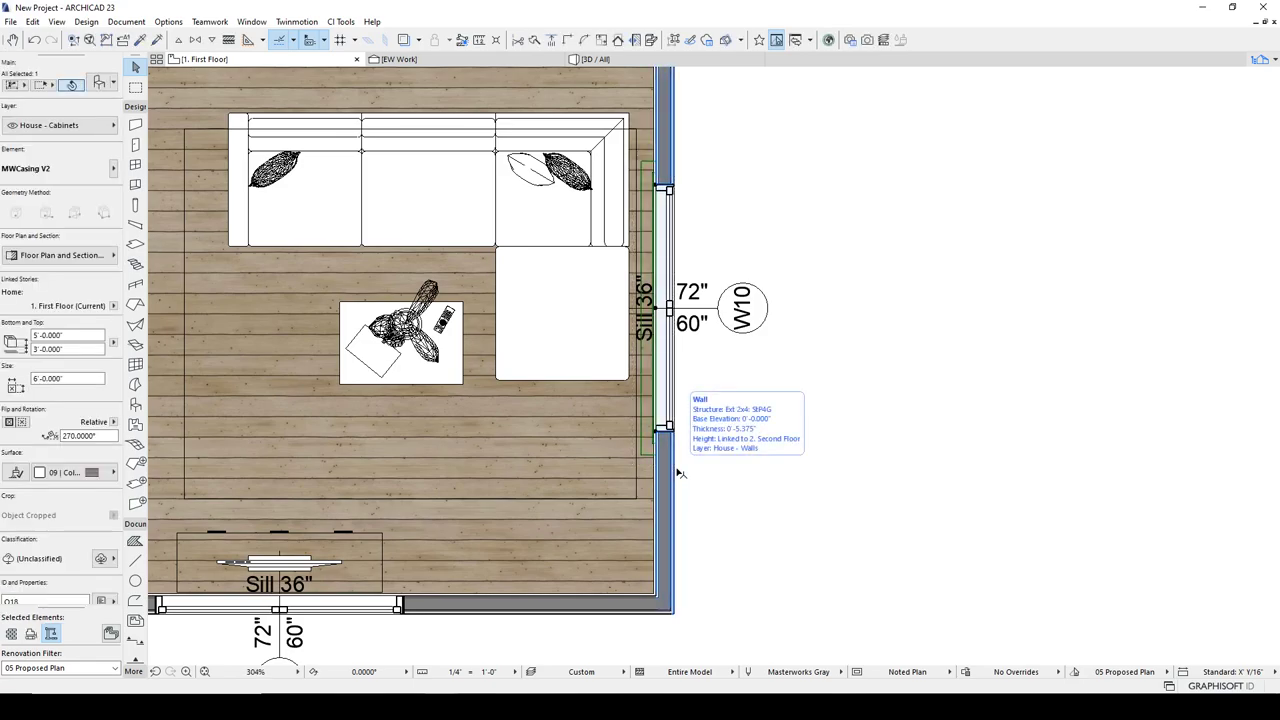
{"action": "key", "text": "ctrl+d"}
{"action": "left_click", "coordinate": [657, 313]}
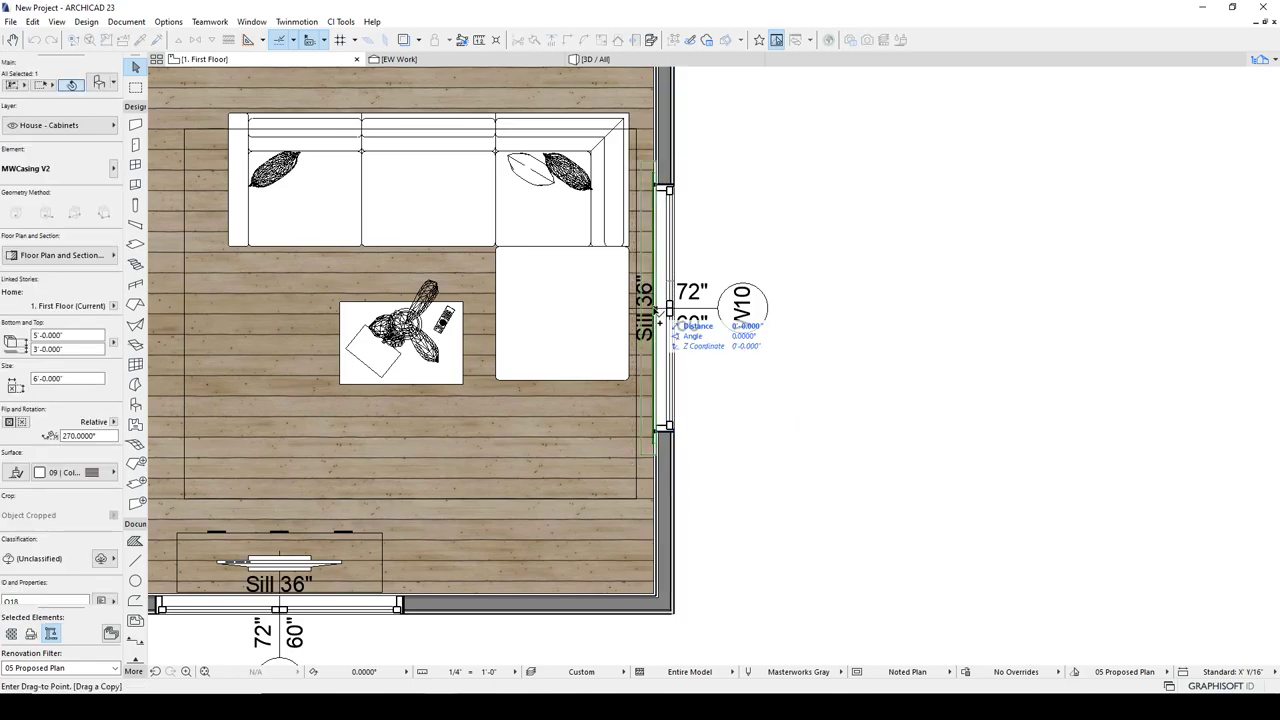
{"action": "key", "text": "ctrl+e"}
{"action": "left_click", "coordinate": [520, 596]}
{"action": "left_click", "coordinate": [520, 509]}
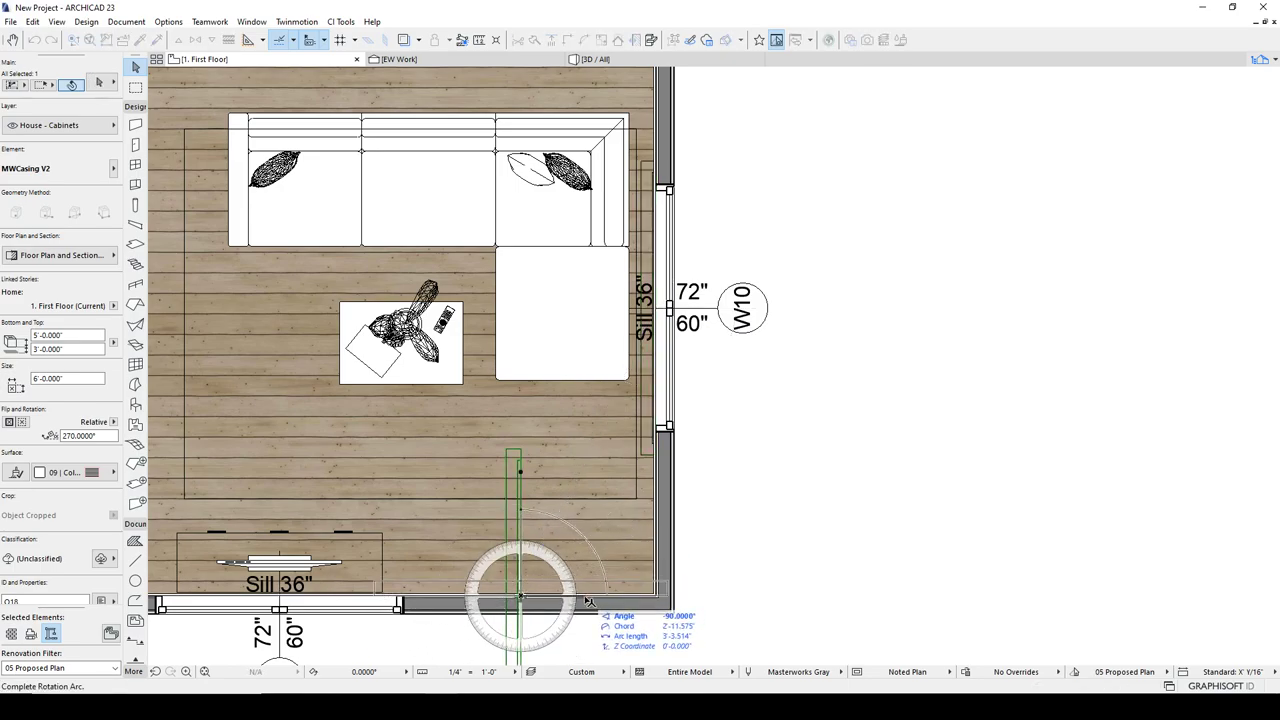
{"action": "left_click", "coordinate": [642, 598]}
Shorten the copied casing to about 3'-5.255" wide and move it along the wall toward the room corner
{"action": "left_click", "coordinate": [644, 597]}
{"action": "left_click", "coordinate": [539, 596]}
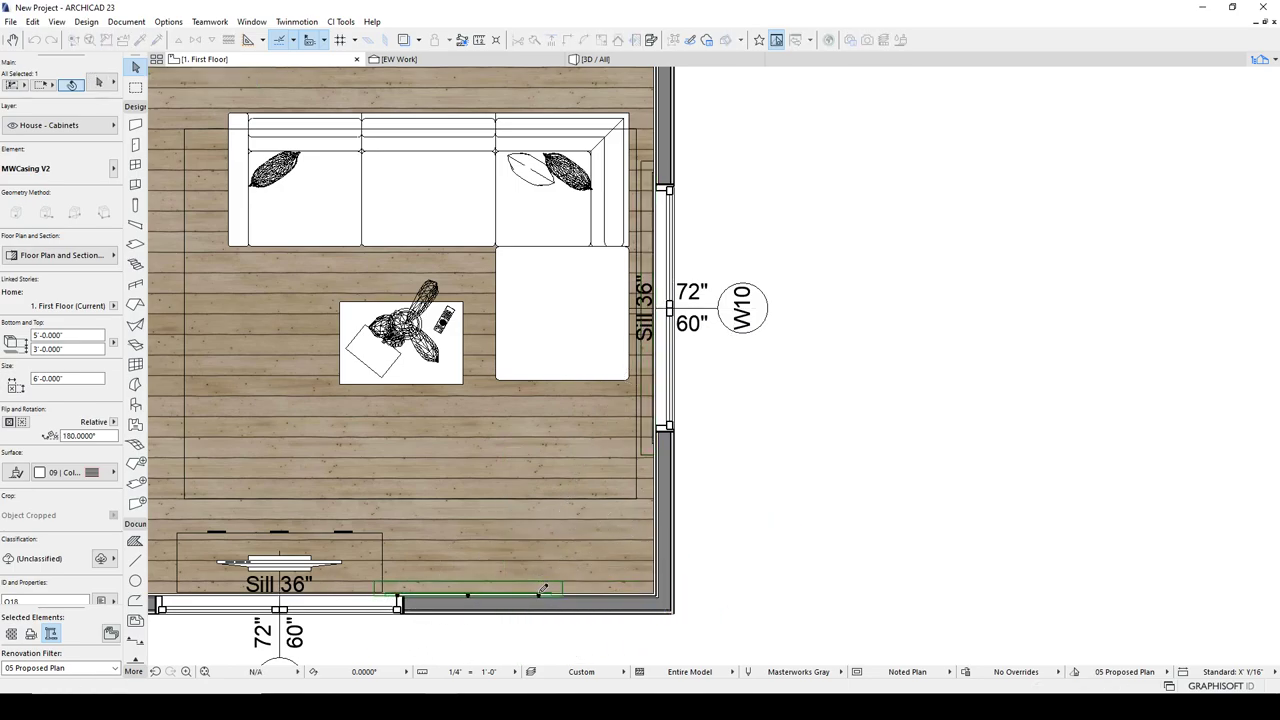
{"action": "key", "text": "ctrl+d"}
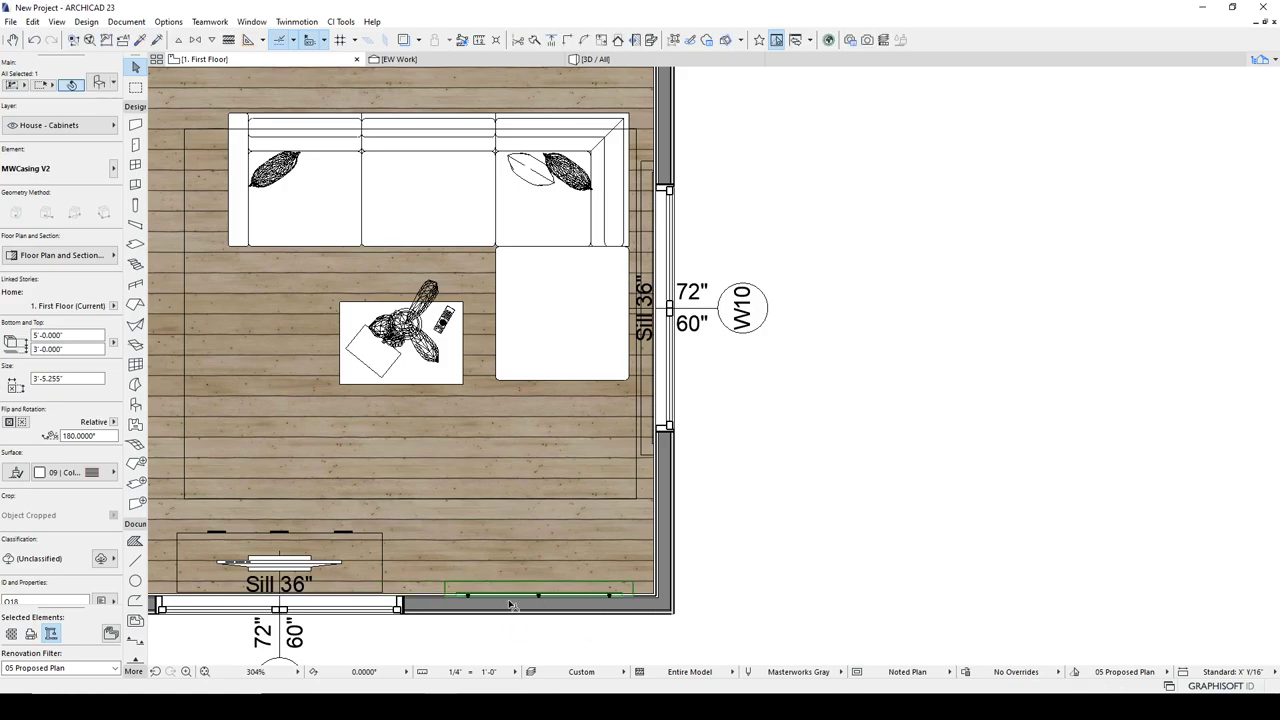
{"action": "scroll", "coordinate": [528, 599], "scroll_direction": "up", "scroll_amount": 5}
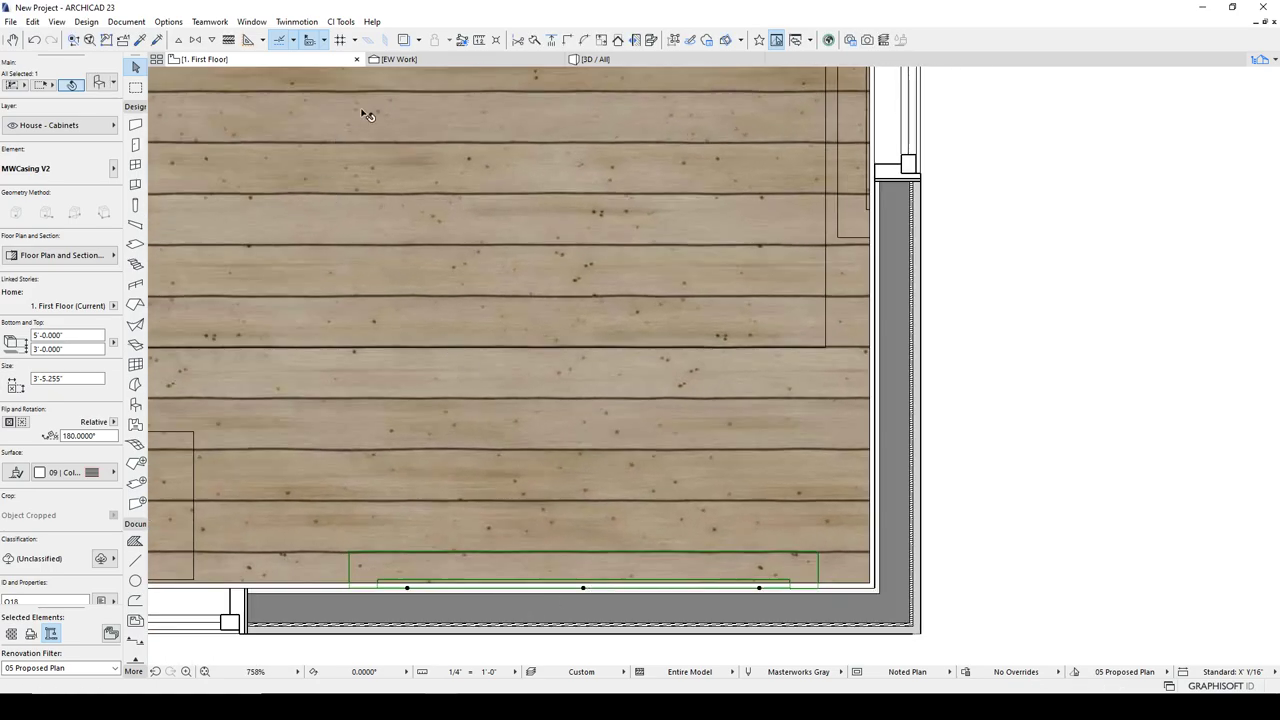
In the 3D view, change the copied casing's Opening Type to Frame, expand its Frame Options, and deselect it
{"action": "left_click", "coordinate": [606, 60]}
{"action": "middle_click_drag", "start_coordinate": [900, 401], "coordinate": [1025, 222], "text": "shift"}
{"action": "left_click", "coordinate": [989, 210]}
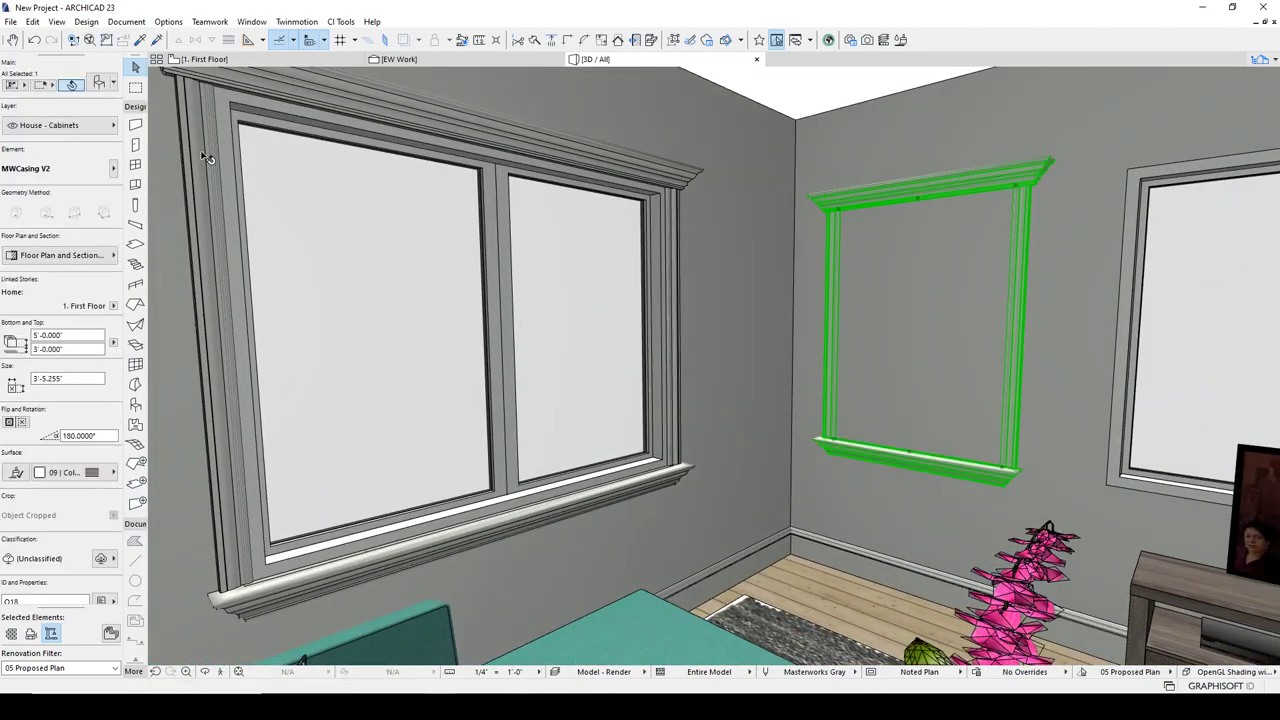
{"action": "left_click", "coordinate": [105, 86]}
{"action": "left_click", "coordinate": [792, 270]}
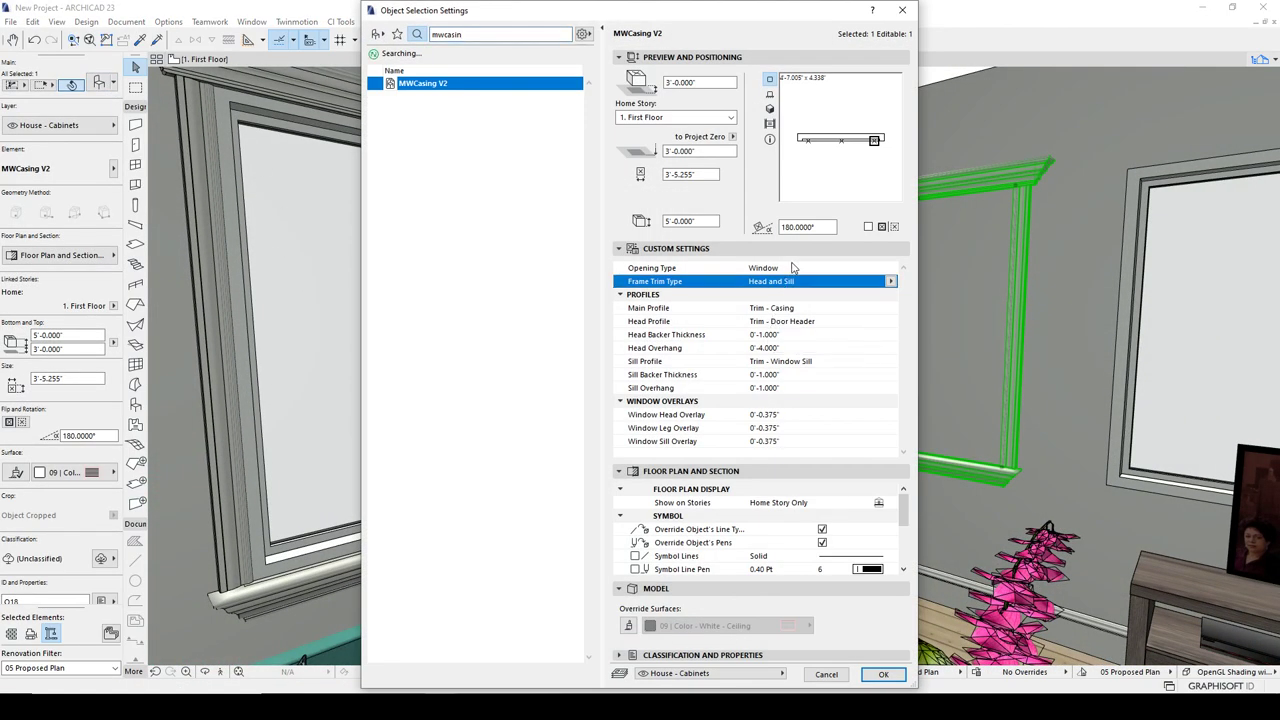
{"action": "left_click", "coordinate": [892, 268]}
{"action": "left_click", "coordinate": [916, 290]}
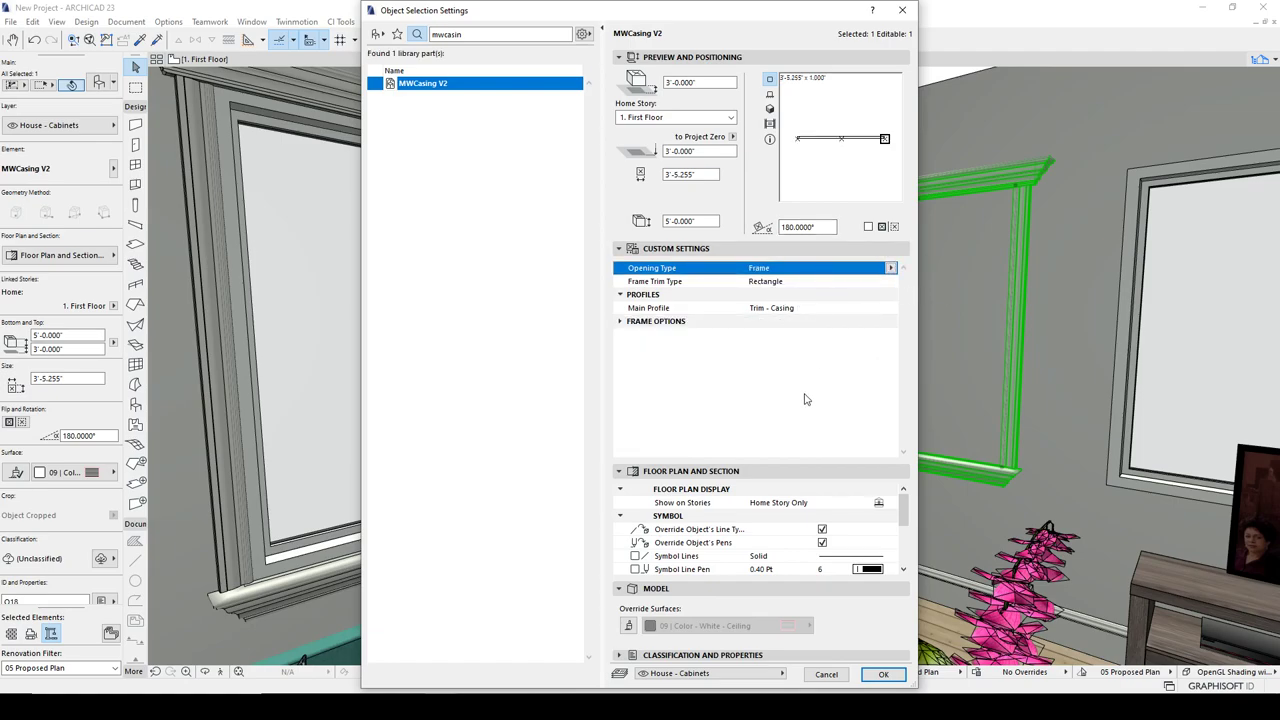
{"action": "left_click", "coordinate": [620, 323]}
{"action": "left_click", "coordinate": [883, 674]}
{"action": "key", "text": "Escape"}
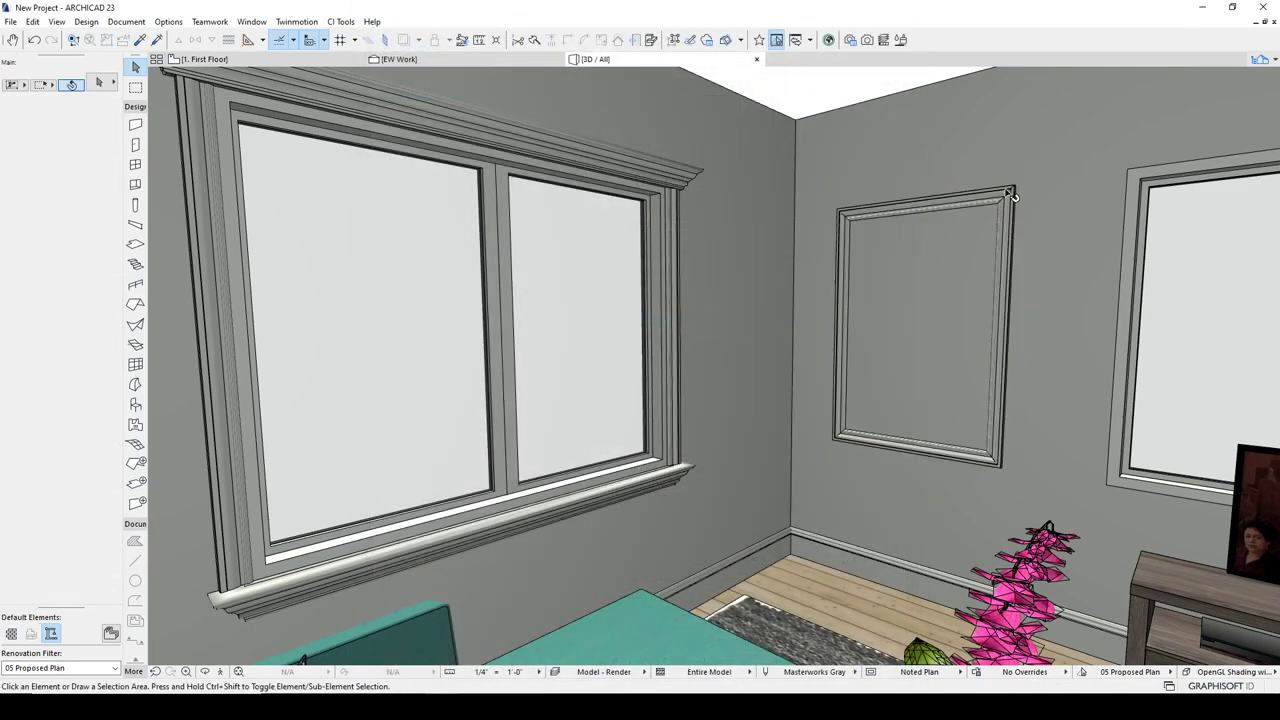
Set the wall frame's Frame Trim Type to Rectangle with Notch
{"action": "scroll", "coordinate": [1010, 200], "scroll_direction": "up", "scroll_amount": 3}
{"action": "left_click", "coordinate": [1019, 203]}
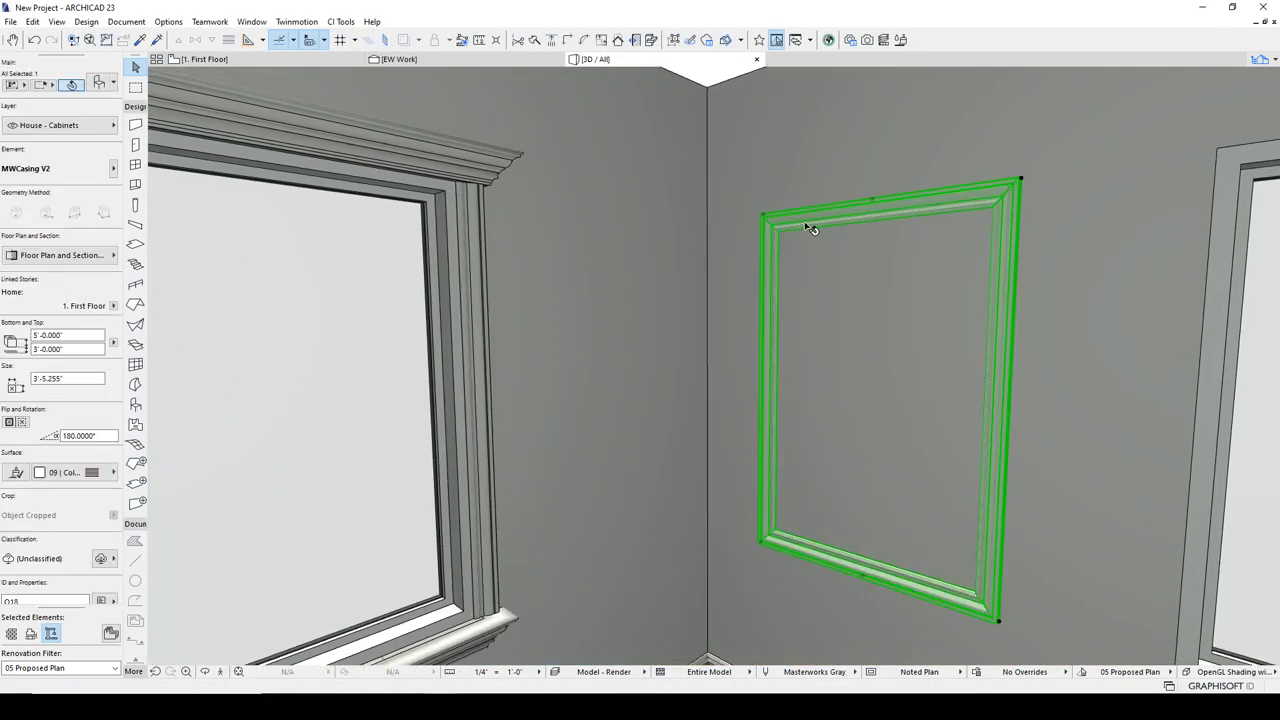
{"action": "left_click", "coordinate": [97, 82]}
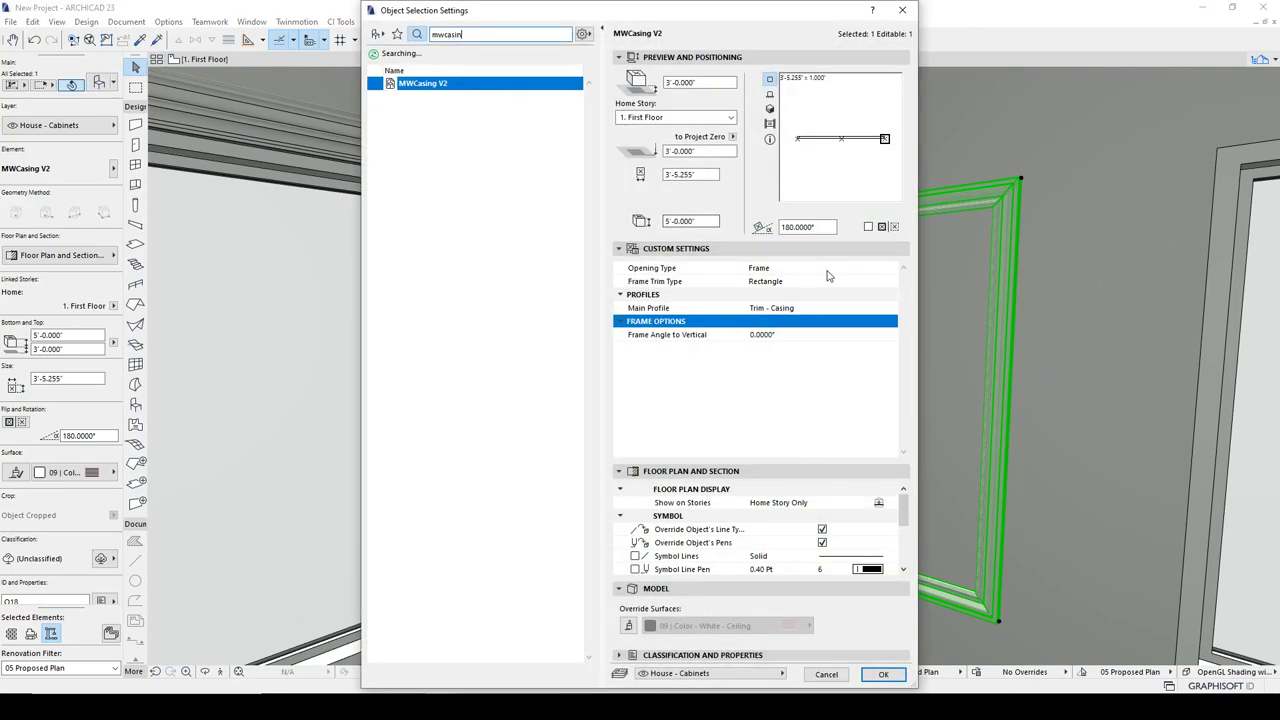
{"action": "left_click", "coordinate": [829, 271]}
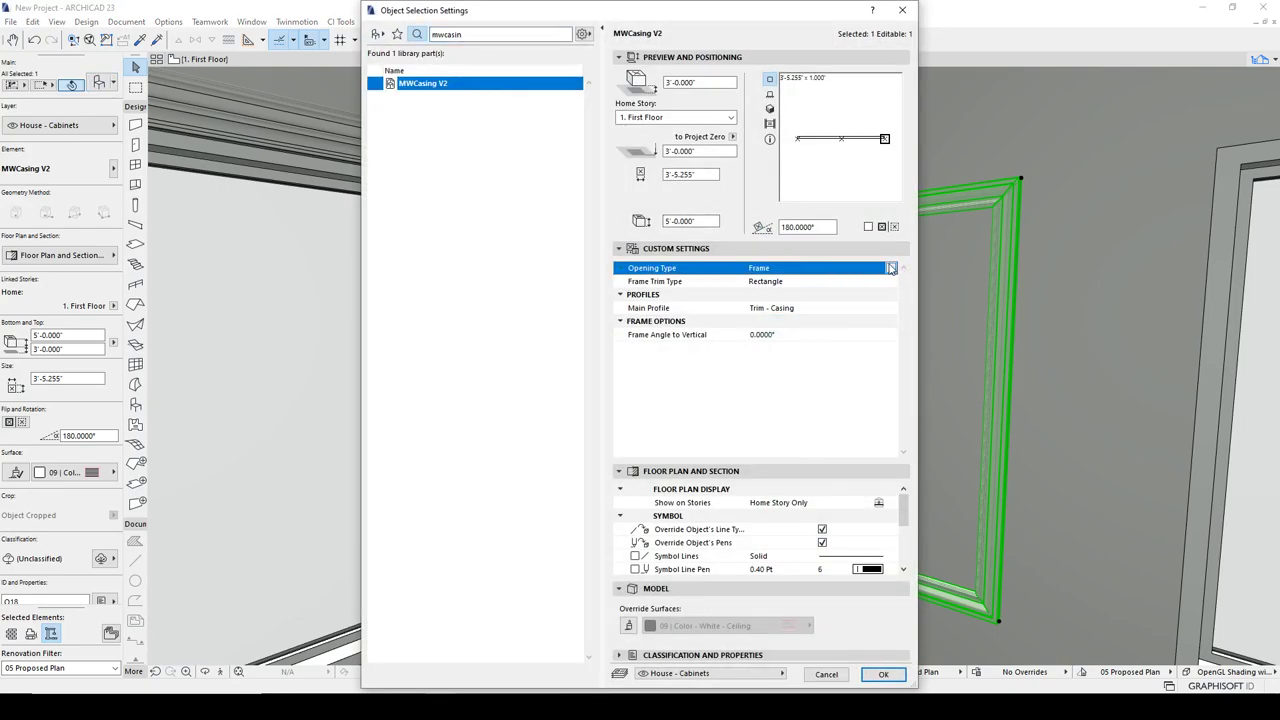
{"action": "left_click", "coordinate": [891, 268]}
{"action": "left_click", "coordinate": [803, 281]}
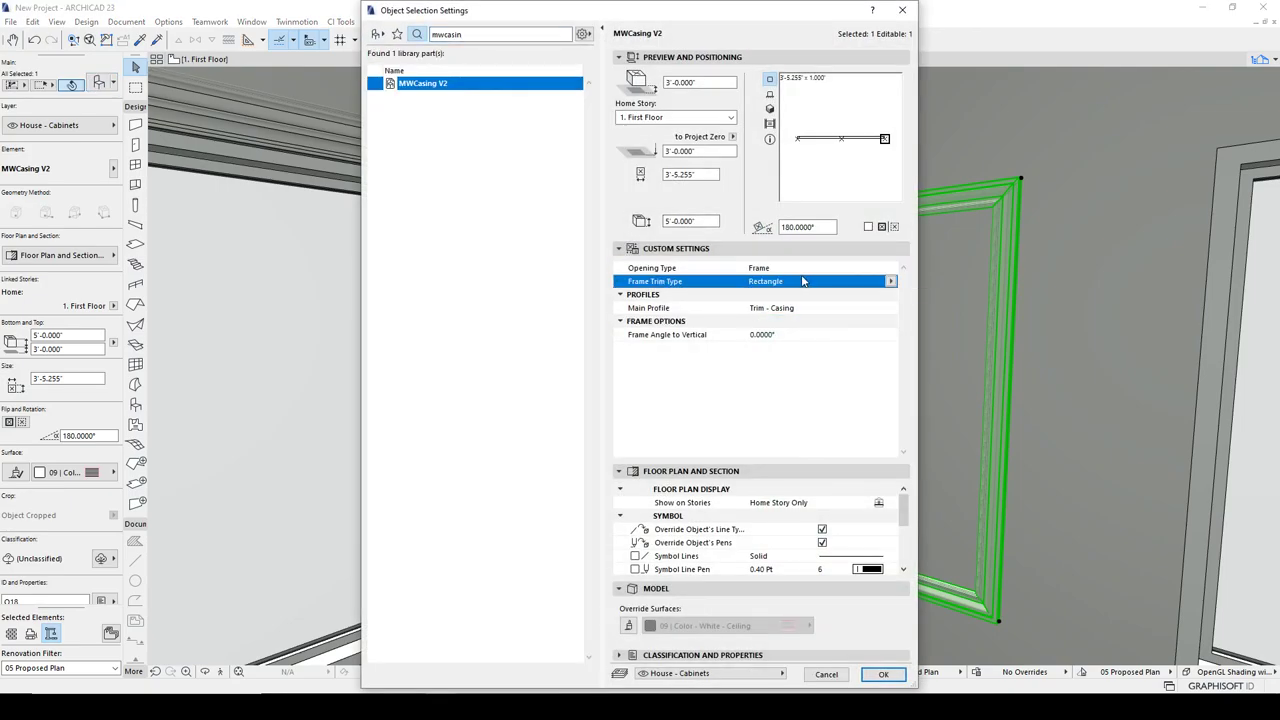
{"action": "left_click", "coordinate": [890, 282]}
{"action": "left_click", "coordinate": [927, 295]}
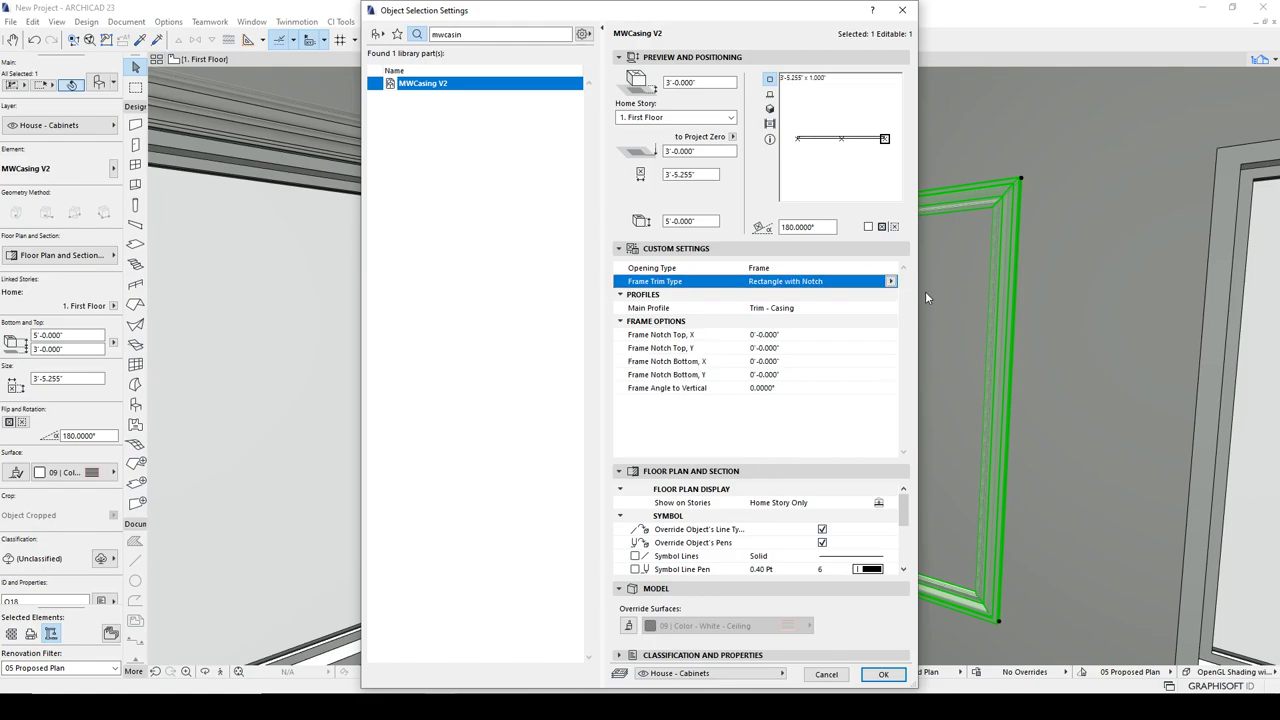
{"action": "left_click", "coordinate": [883, 675]}
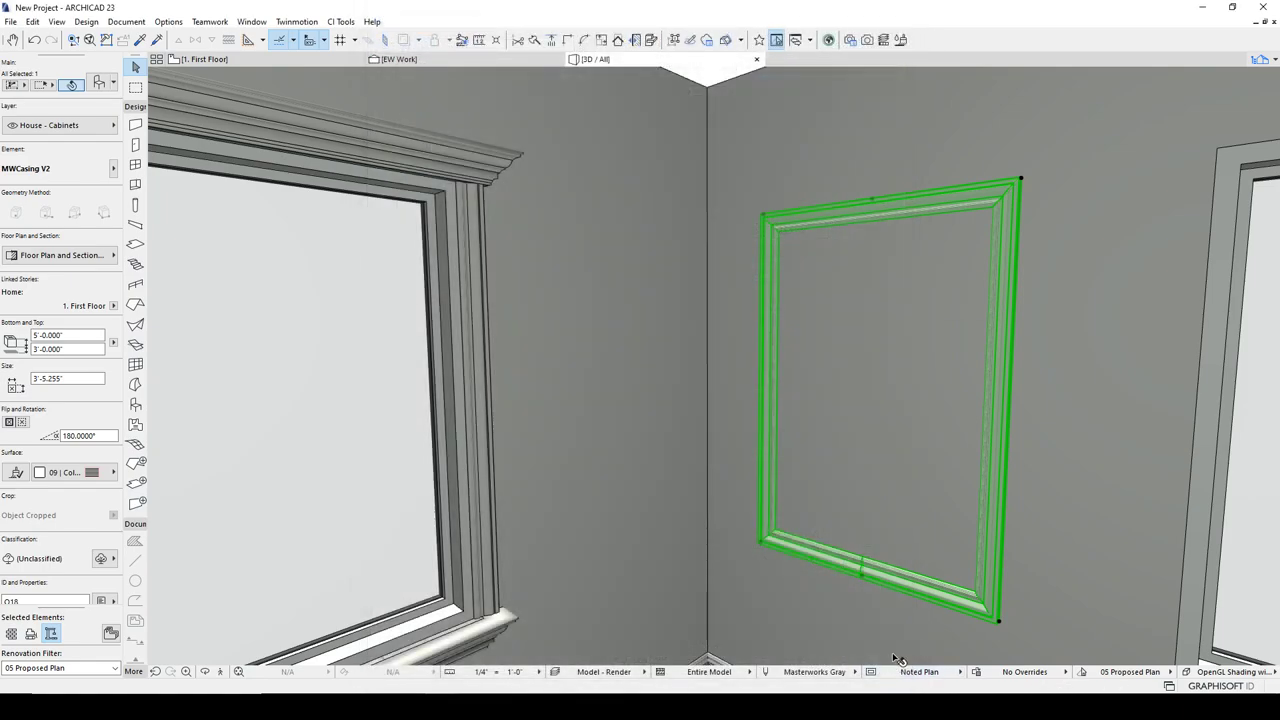
Set both Frame Notch Top, X and Frame Notch Top, Y of the wall frame to 3"
{"action": "left_click", "coordinate": [96, 85]}
{"action": "left_click", "coordinate": [796, 335]}
{"action": "left_click_drag", "start_coordinate": [796, 335], "coordinate": [705, 334]}
{"action": "type", "text": "3"}
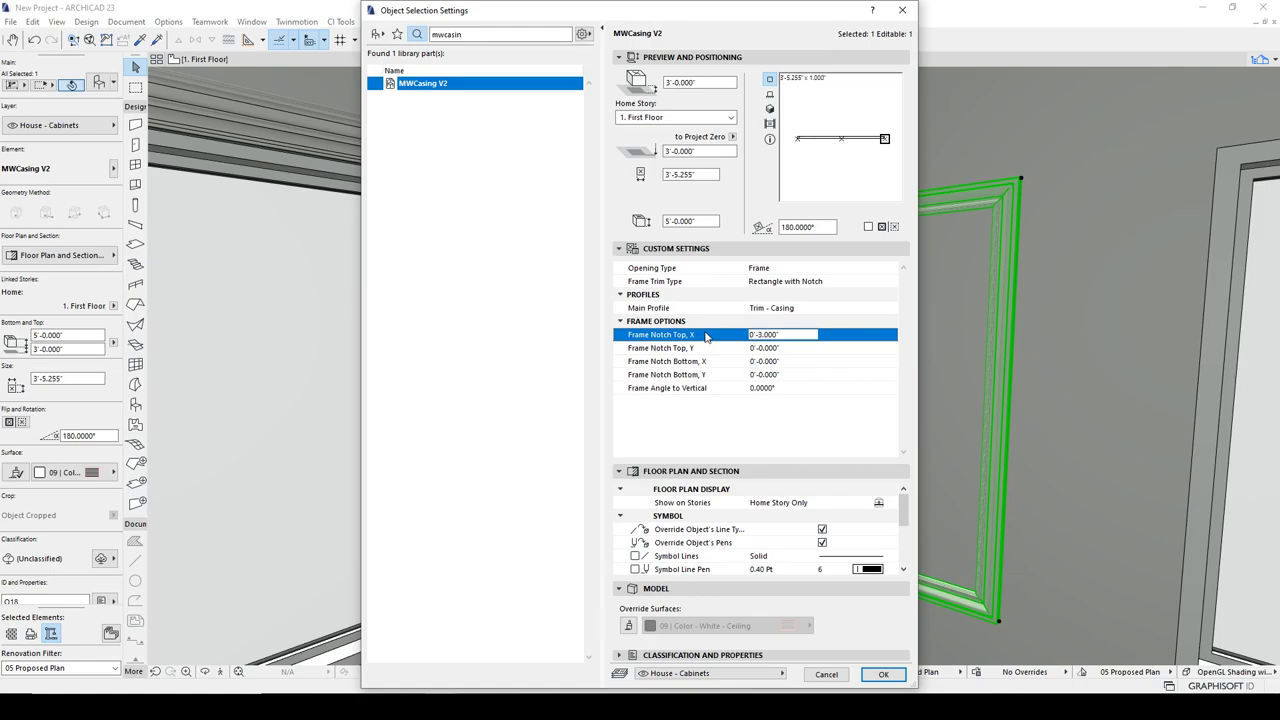
{"action": "left_click", "coordinate": [804, 348]}
{"action": "left_click_drag", "start_coordinate": [780, 348], "coordinate": [695, 348]}
{"action": "type", "text": "3"}
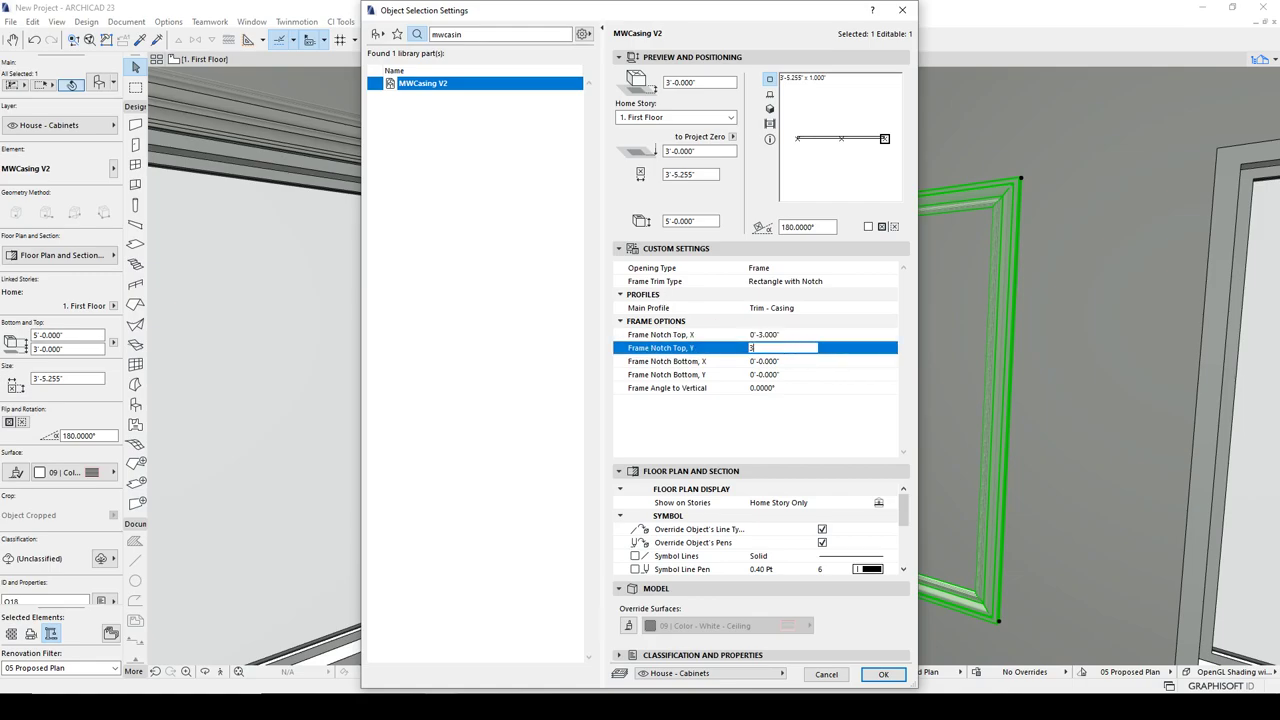
{"action": "left_click", "coordinate": [787, 392]}
{"action": "left_click", "coordinate": [886, 674]}
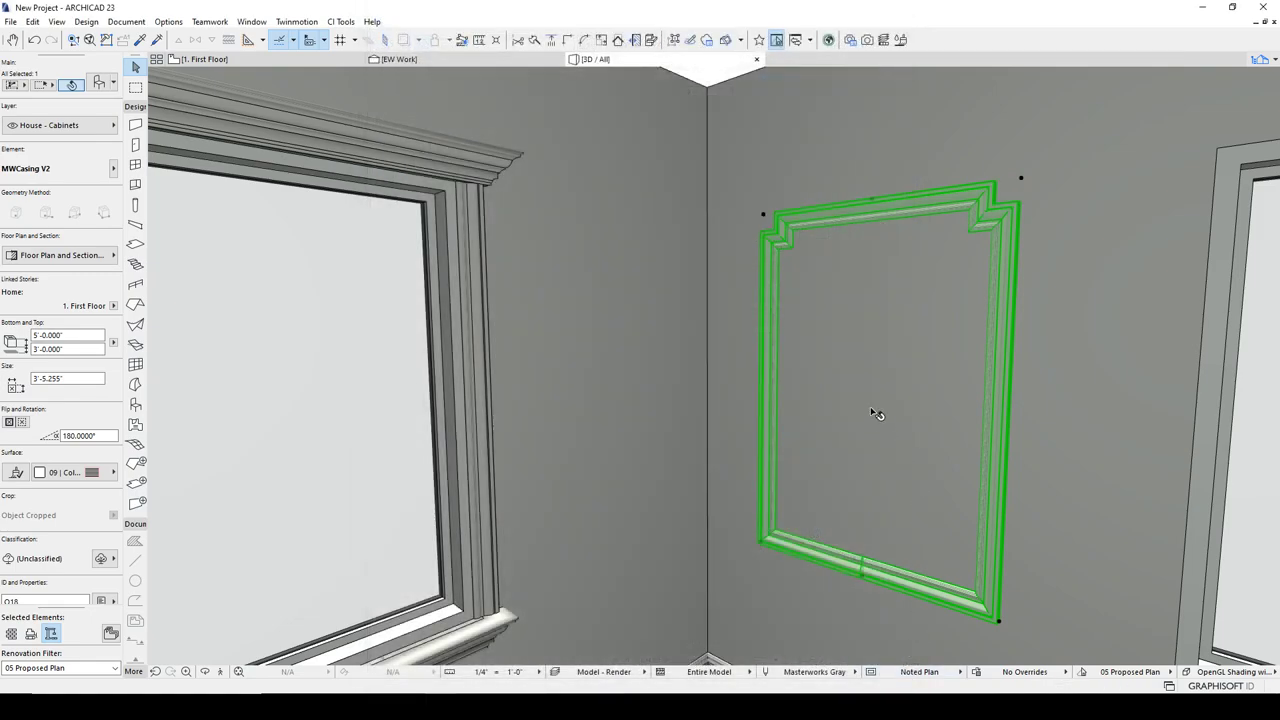
Try -3" for both Frame Notch Top, X and Frame Notch Top, Y of the wall frame, and undo the change
{"action": "left_click", "coordinate": [103, 82]}
{"action": "left_click", "coordinate": [888, 283]}
{"action": "left_click", "coordinate": [888, 283]}
{"action": "left_click", "coordinate": [888, 283]}
{"action": "left_click", "coordinate": [791, 337]}
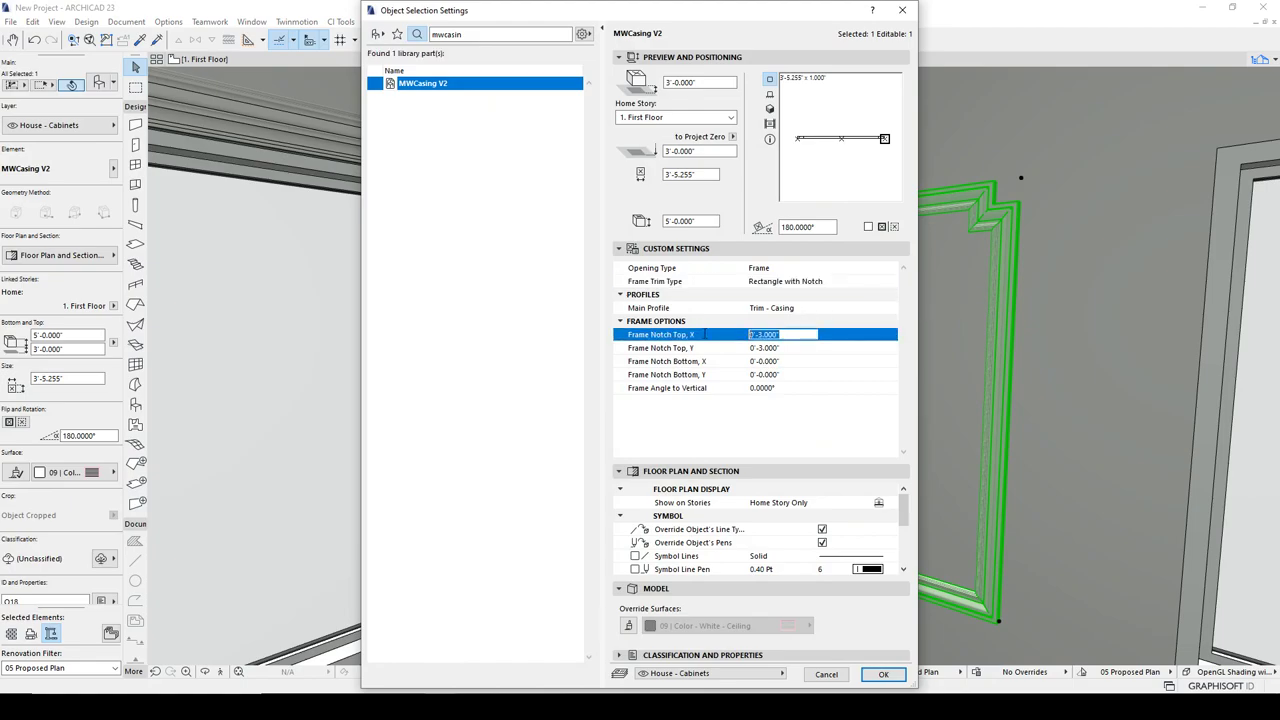
{"action": "type", "text": "-"}
{"action": "left_click", "coordinate": [692, 338]}
{"action": "left_click", "coordinate": [658, 348]}
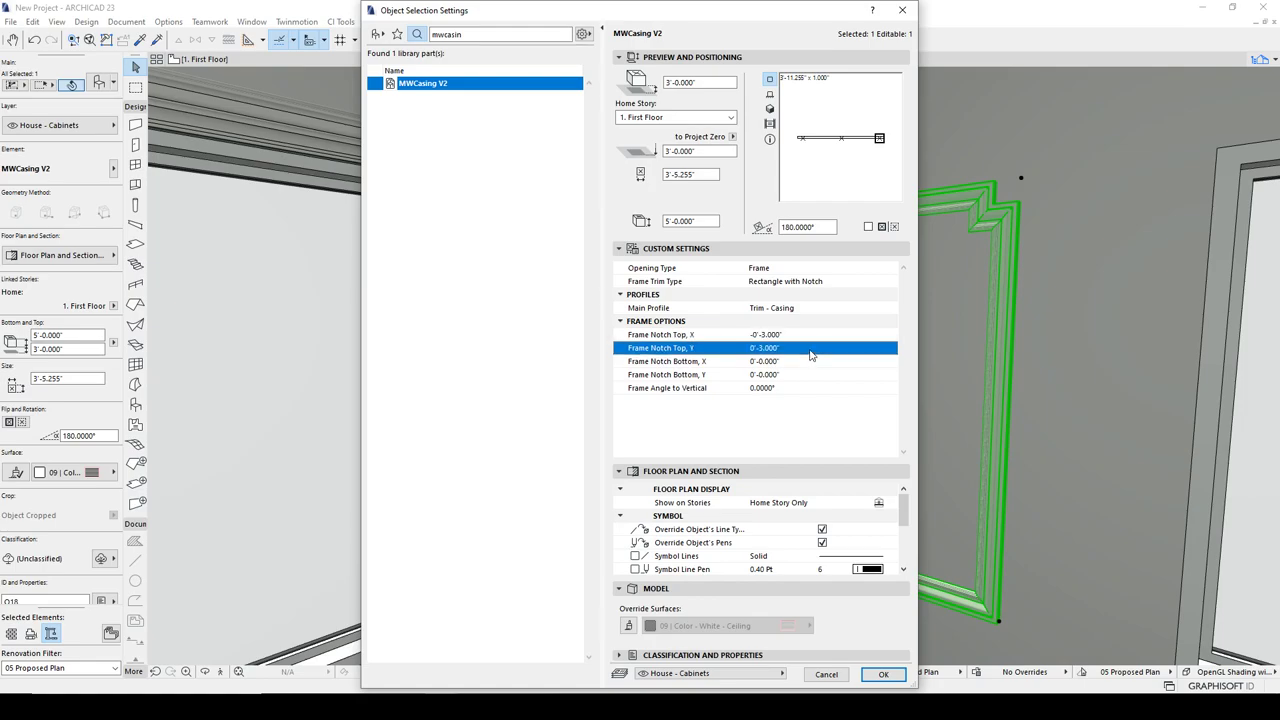
{"action": "type", "text": "-3"}
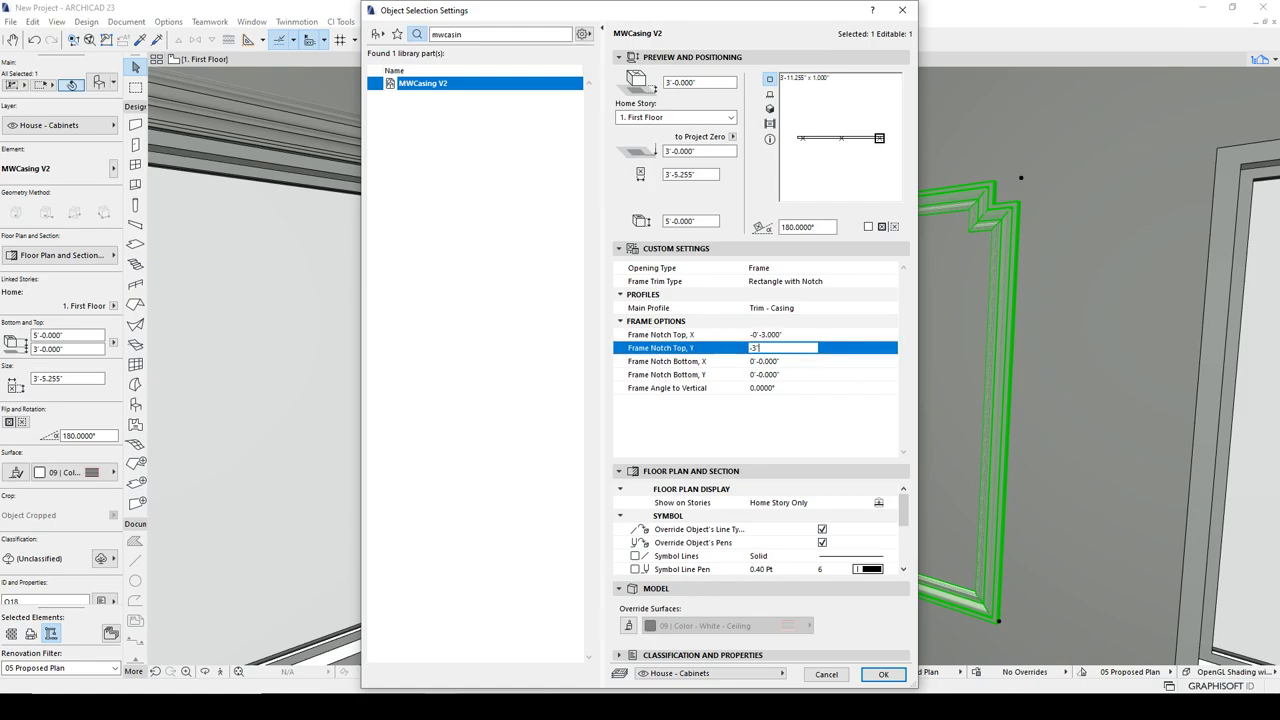
{"action": "left_click", "coordinate": [870, 672]}
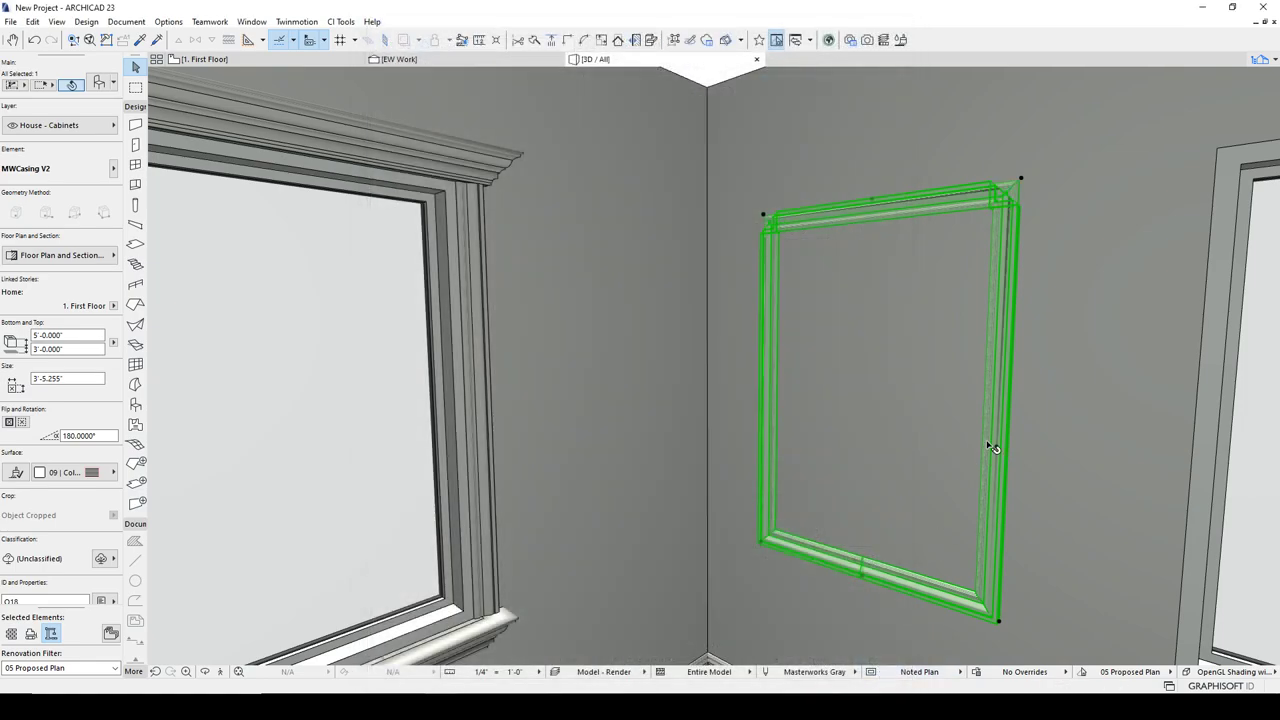
{"action": "key", "text": "ctrl+z"}
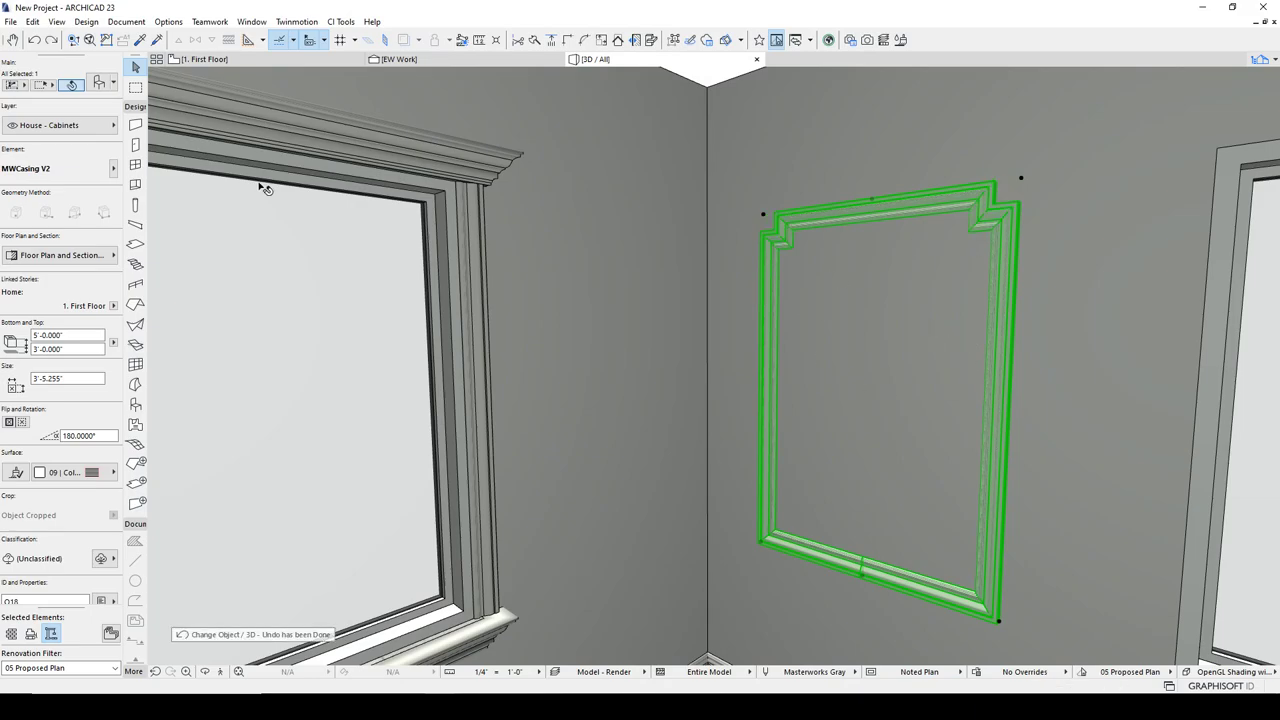
Set the wall frame's Frame Trim Type to Corner Radius
{"action": "left_click", "coordinate": [98, 82]}
{"action": "left_click", "coordinate": [785, 284]}
{"action": "left_click", "coordinate": [890, 281]}
{"action": "left_click", "coordinate": [918, 308]}
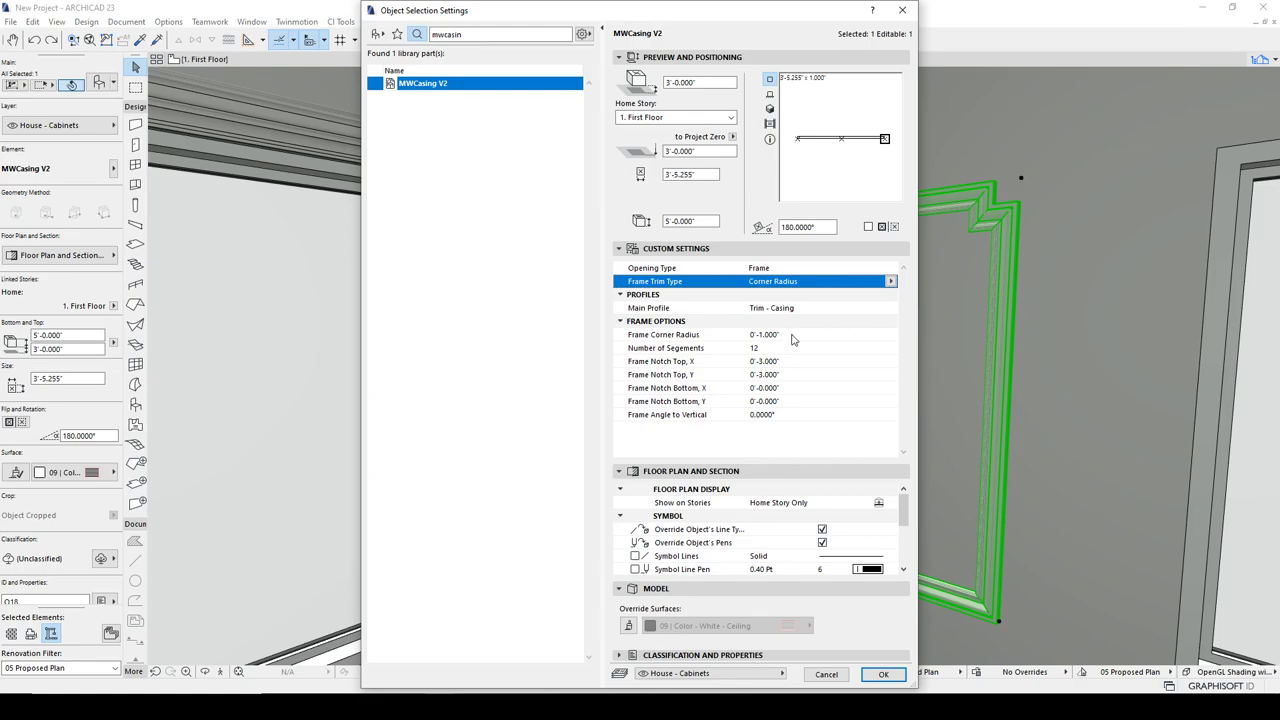
{"action": "left_click", "coordinate": [883, 674]}
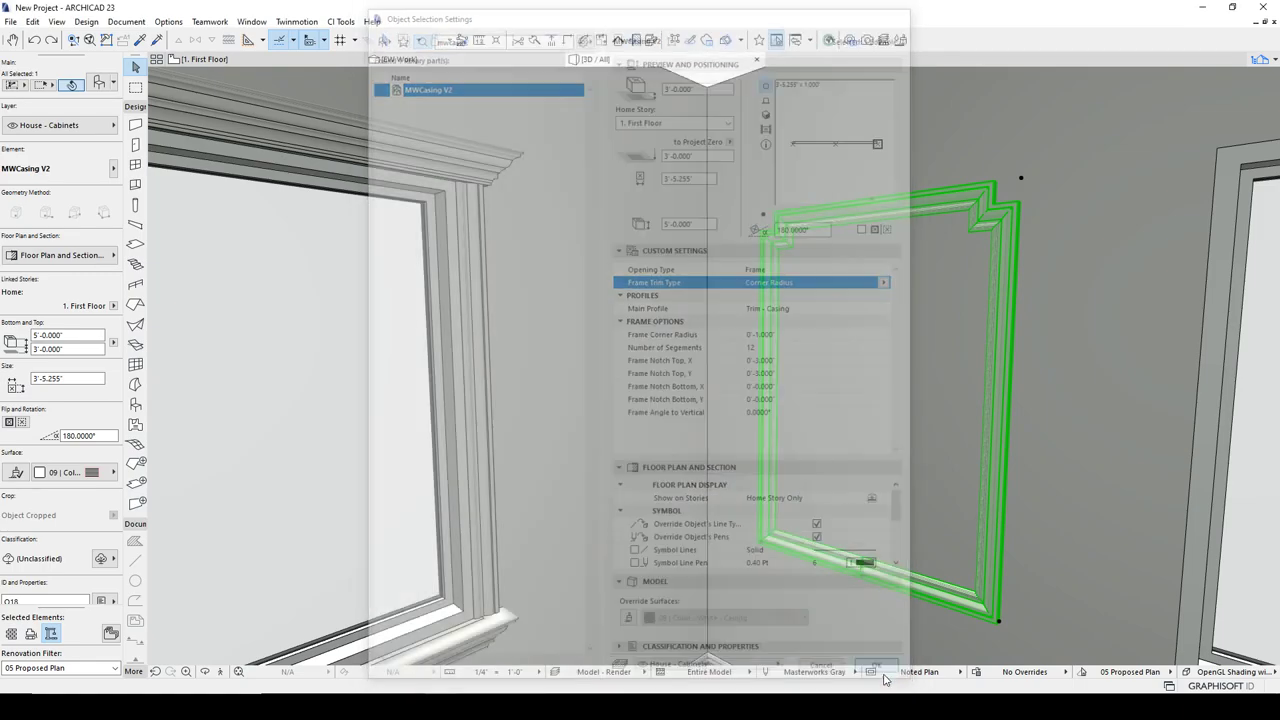
Try a Frame Corner Radius of -1" for the wall frame
{"action": "left_click", "coordinate": [99, 84]}
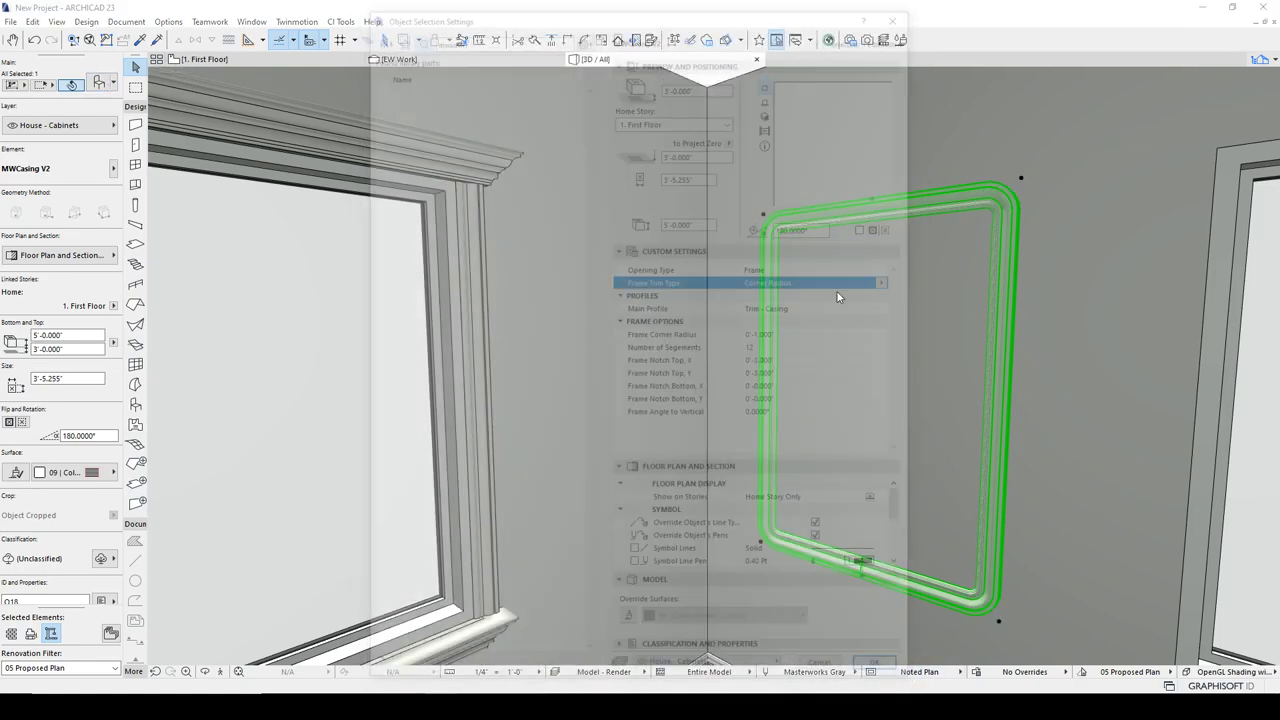
{"action": "left_click", "coordinate": [712, 335]}
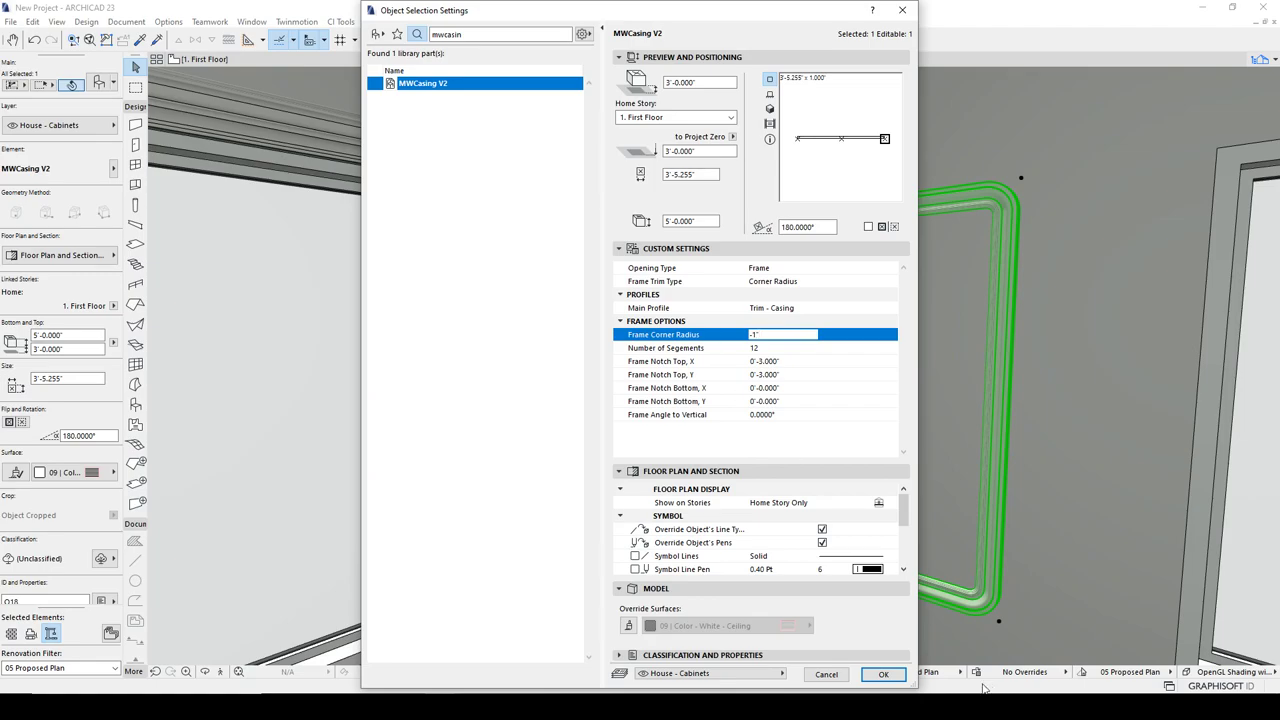
{"action": "left_click", "coordinate": [883, 674]}
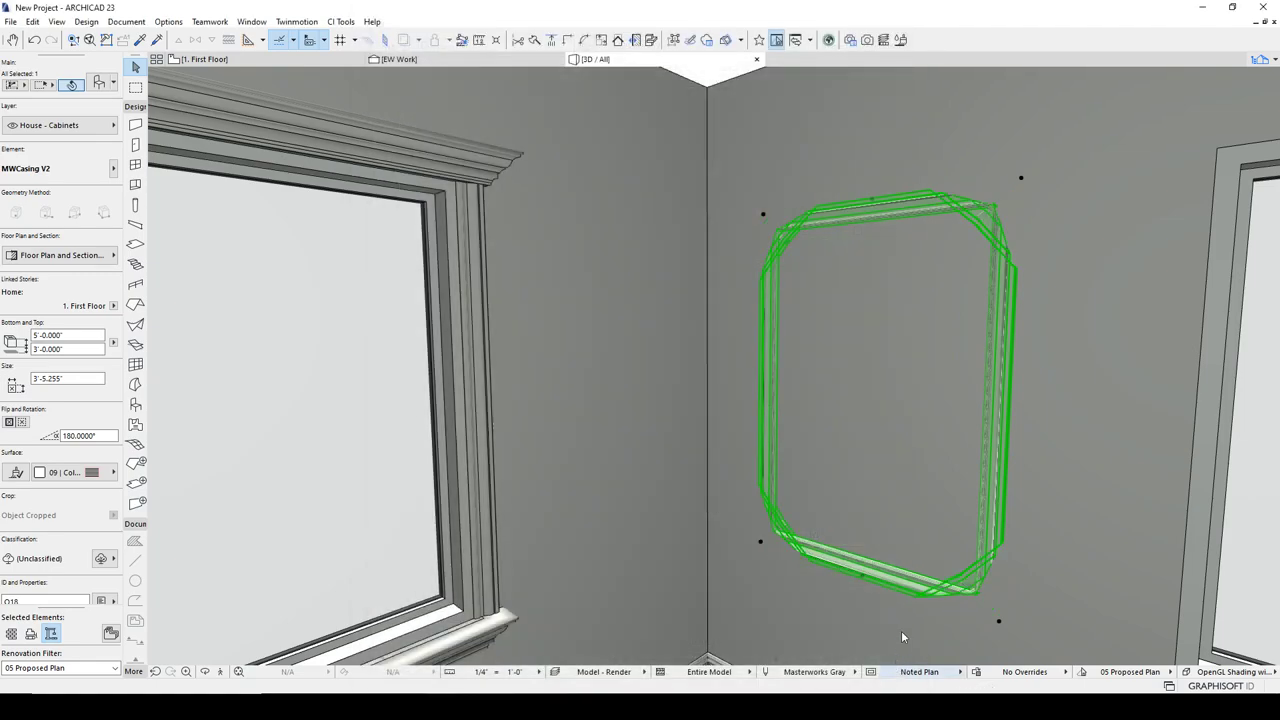
Set the wall frame's Frame Corner Radius to -3"
{"action": "left_click", "coordinate": [99, 84]}
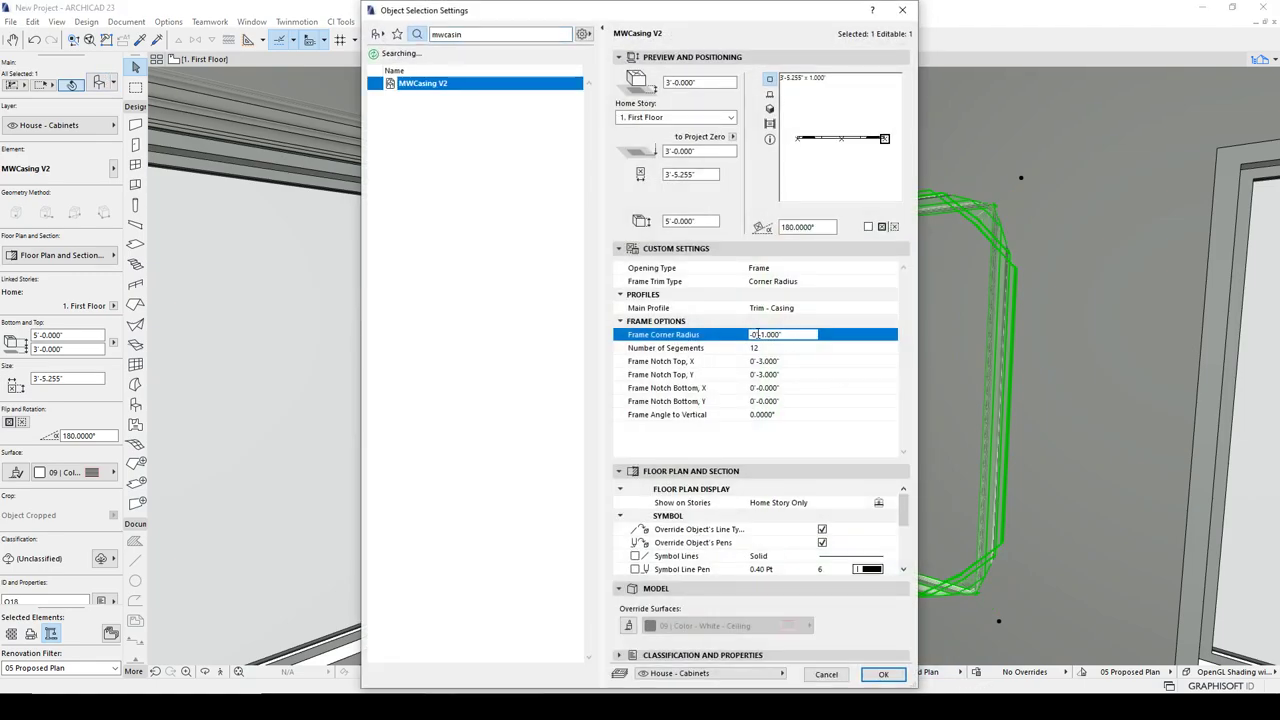
{"action": "left_click", "coordinate": [883, 674]}
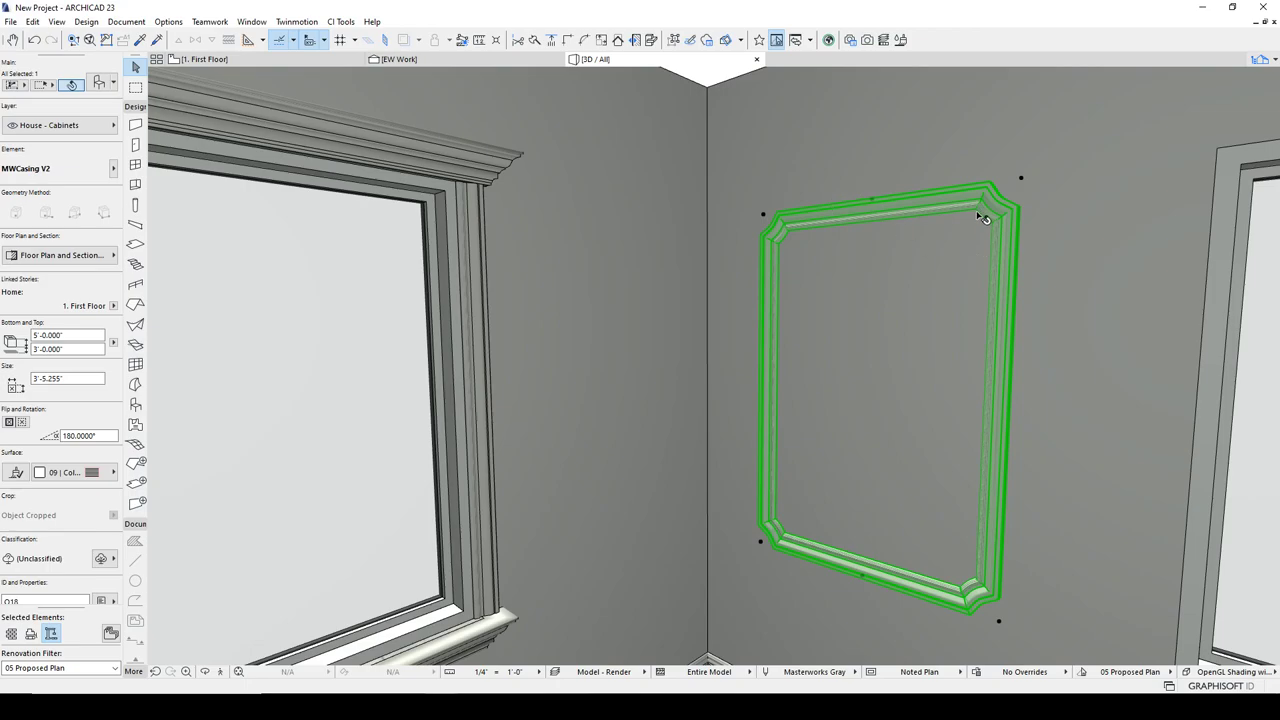
{"action": "middle_click_drag", "start_coordinate": [900, 459], "coordinate": [843, 348]}
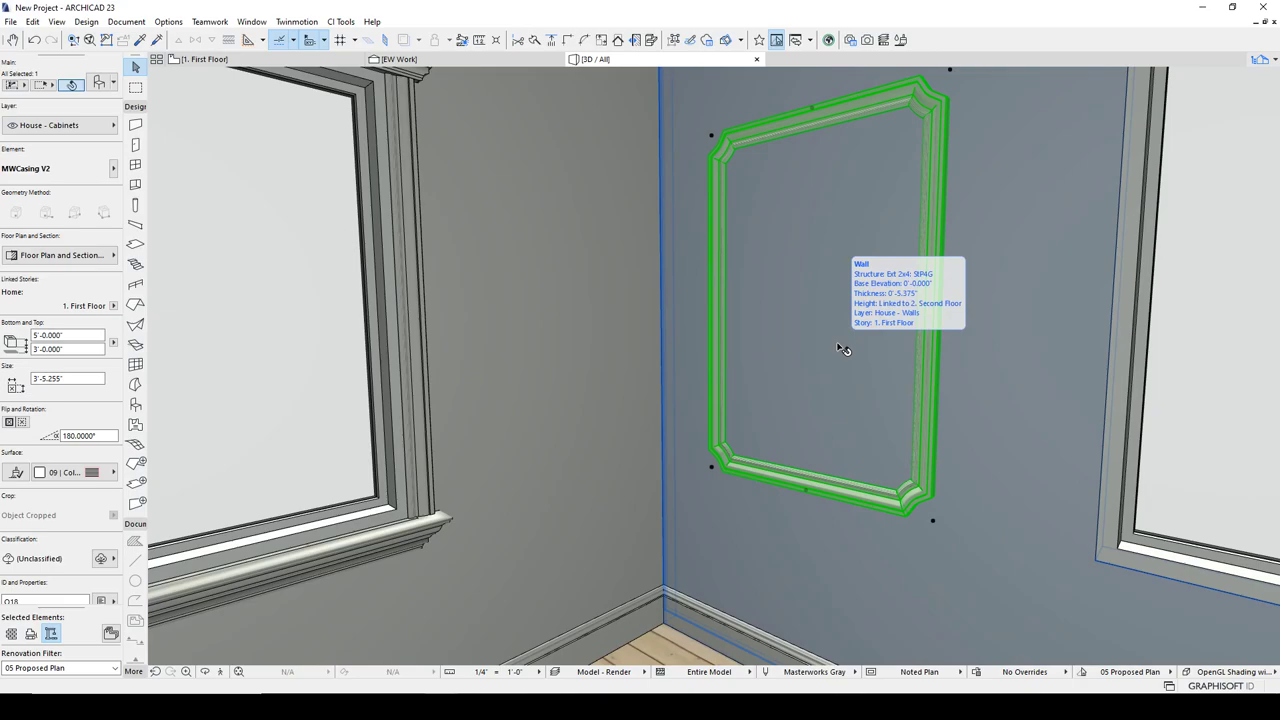
Check the wall frame's settings without changing them, and examine its notched corners up close and in the context of the living room
{"action": "key", "text": "ctrl+t"}
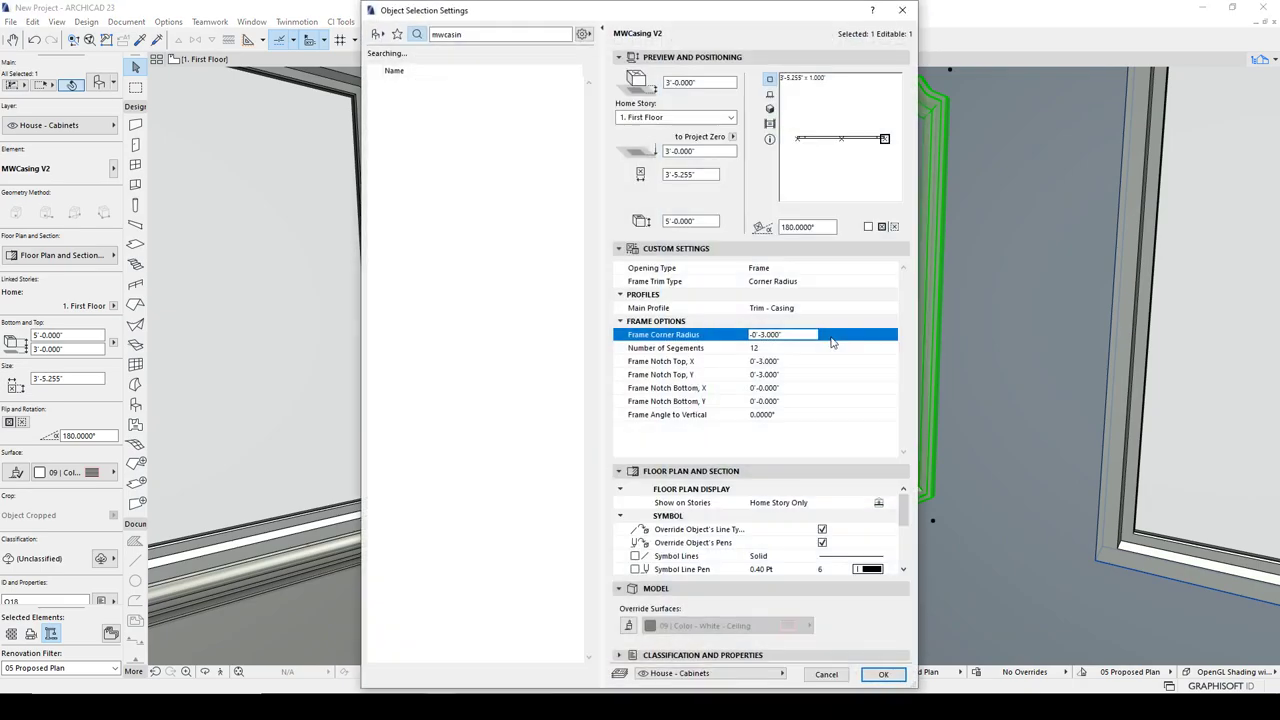
{"action": "key", "text": "Escape"}
{"action": "key", "text": "Escape"}
{"action": "middle_click_drag", "start_coordinate": [868, 262], "coordinate": [1033, 276], "text": "shift"}
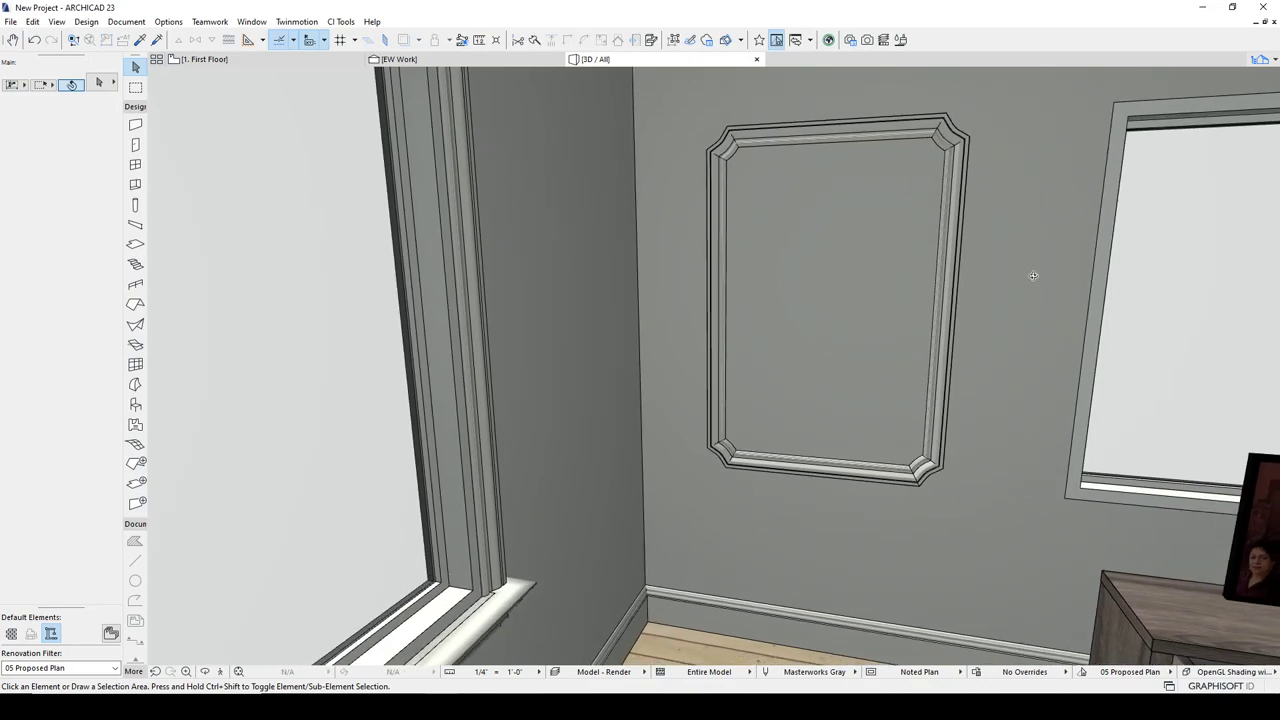
{"action": "left_click", "coordinate": [943, 292]}
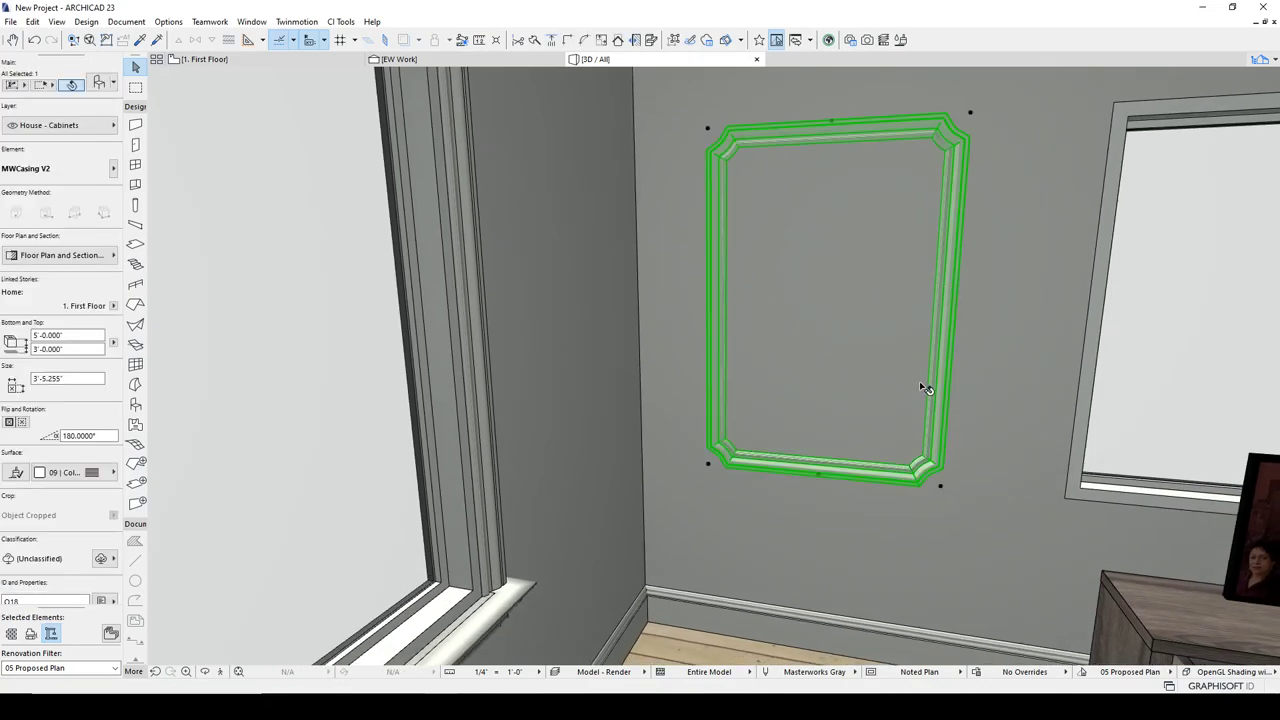
{"action": "scroll", "coordinate": [927, 389], "scroll_direction": "down", "scroll_amount": 3}
{"action": "middle_click_drag", "start_coordinate": [861, 390], "coordinate": [738, 211], "text": "shift"}
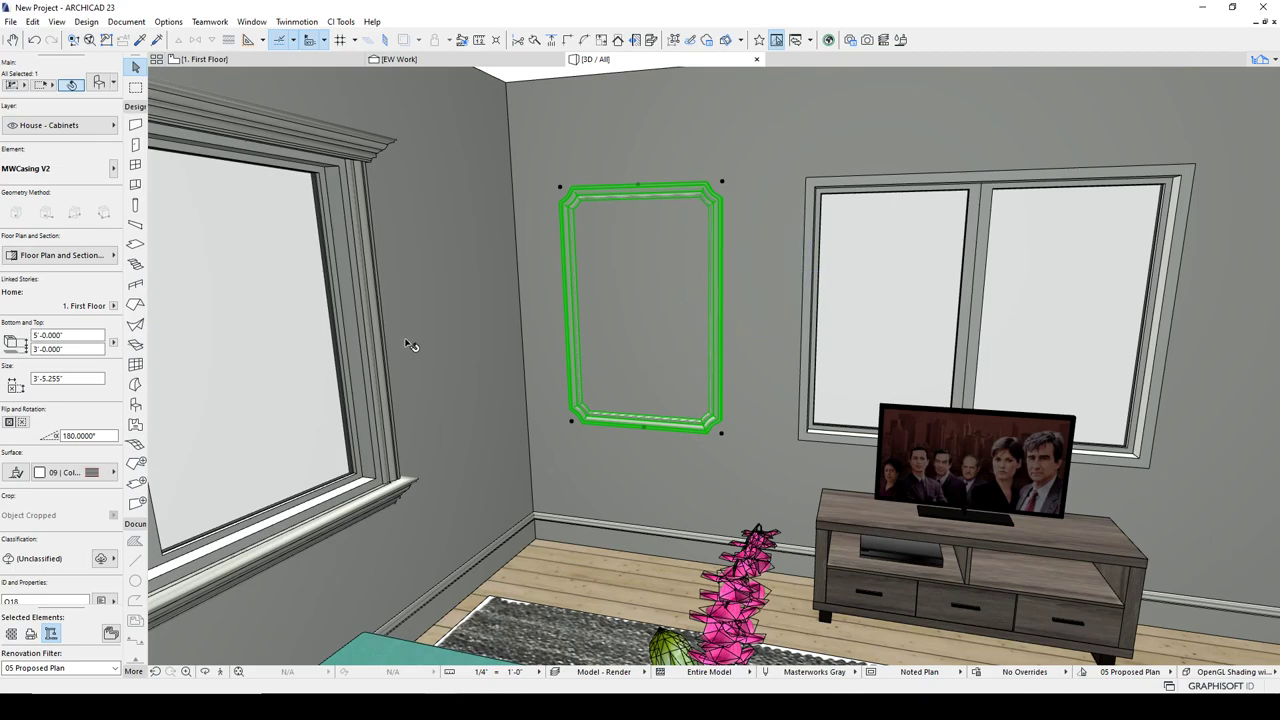
{"action": "scroll", "coordinate": [463, 381], "scroll_direction": "down", "scroll_amount": 3}
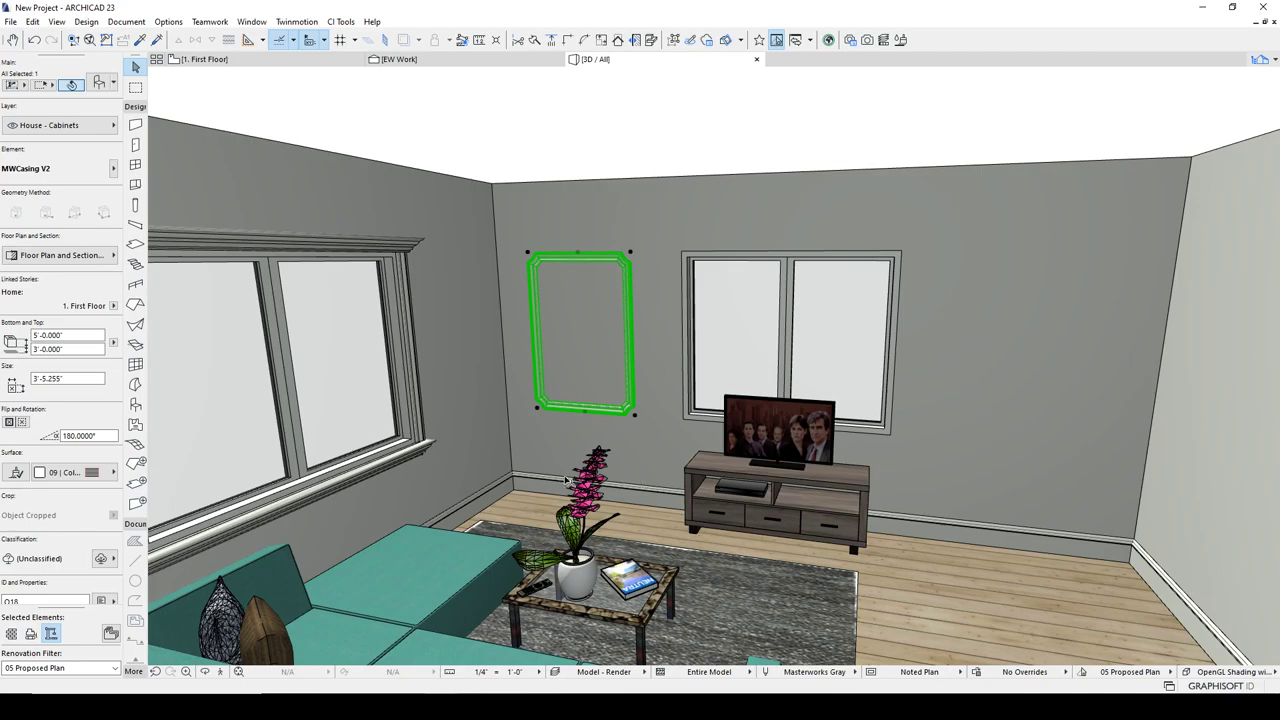
{"action": "key", "text": "Escape"}
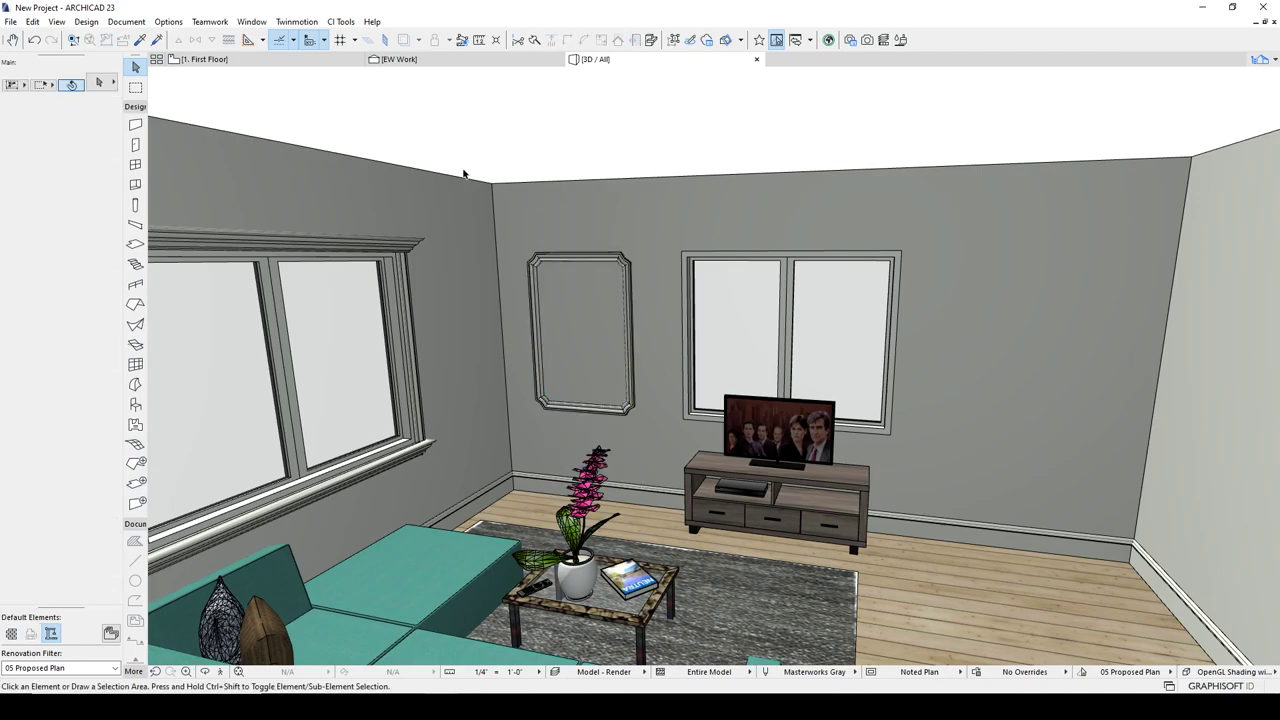
Duplicate the Trim - Door Header profile under the name Trim - Crown
{"action": "key", "text": "ctrl+shift+p"}
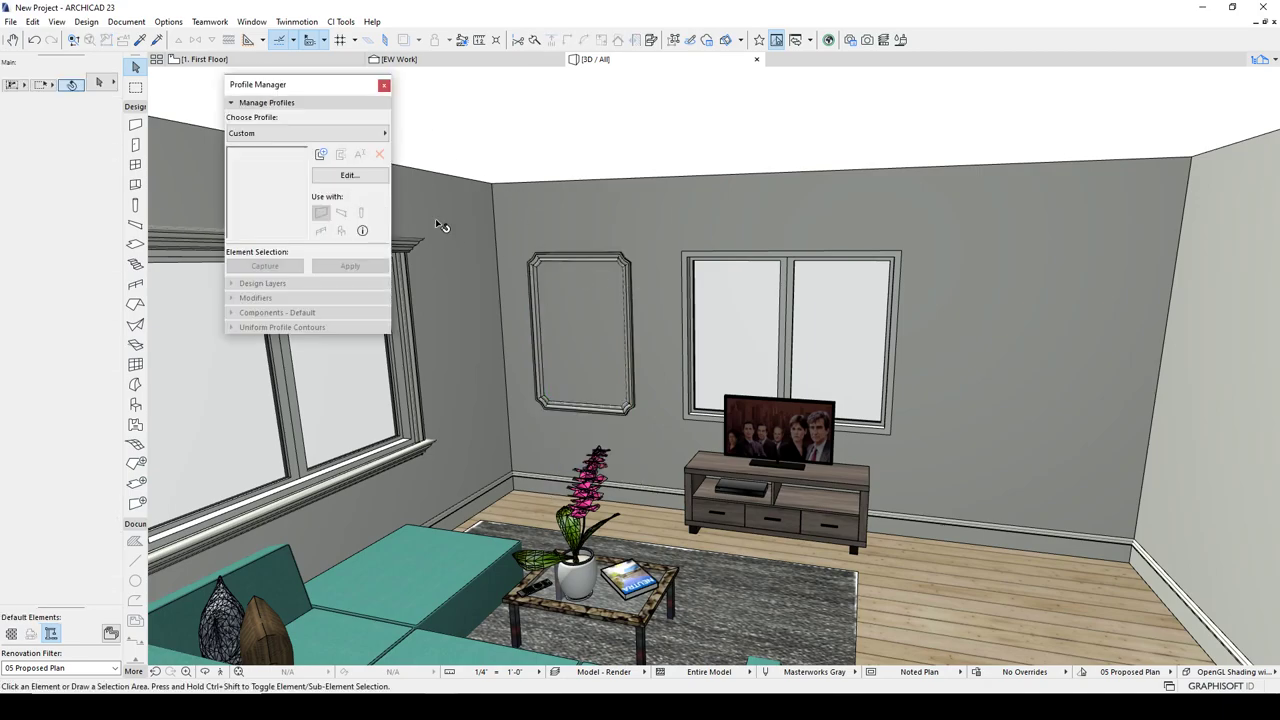
{"action": "left_click", "coordinate": [308, 134]}
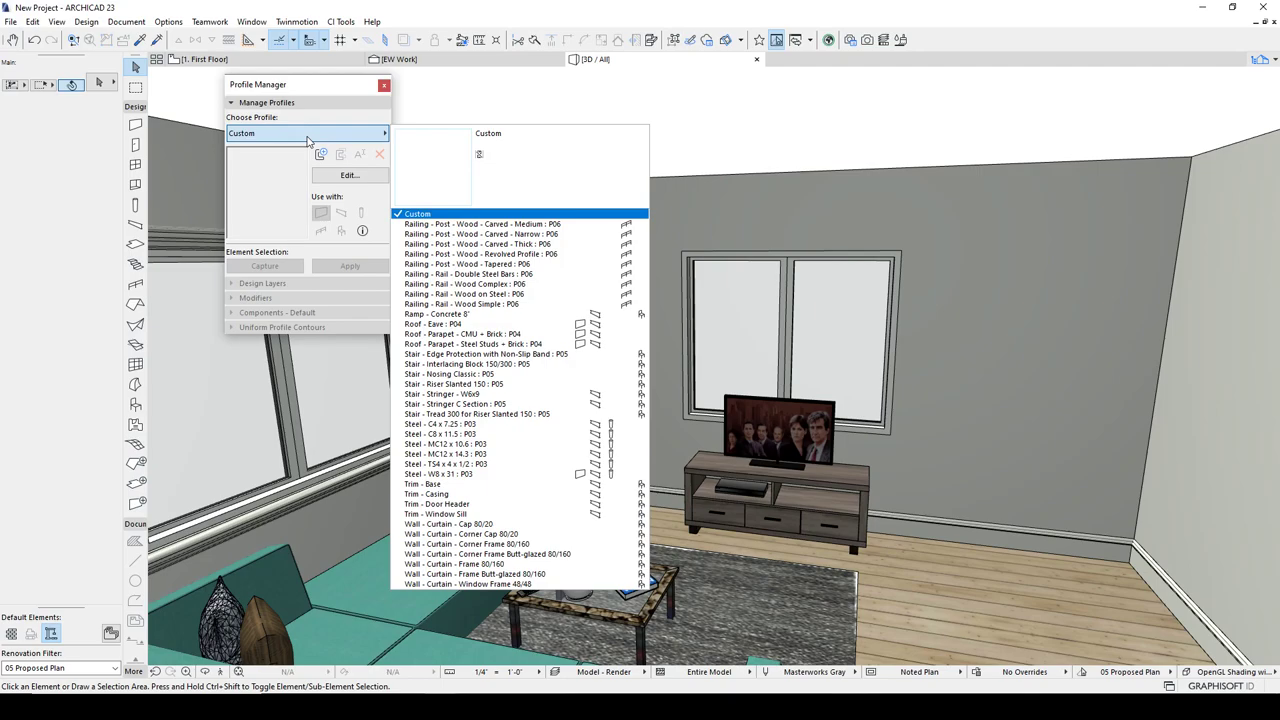
{"action": "left_click", "coordinate": [453, 507]}
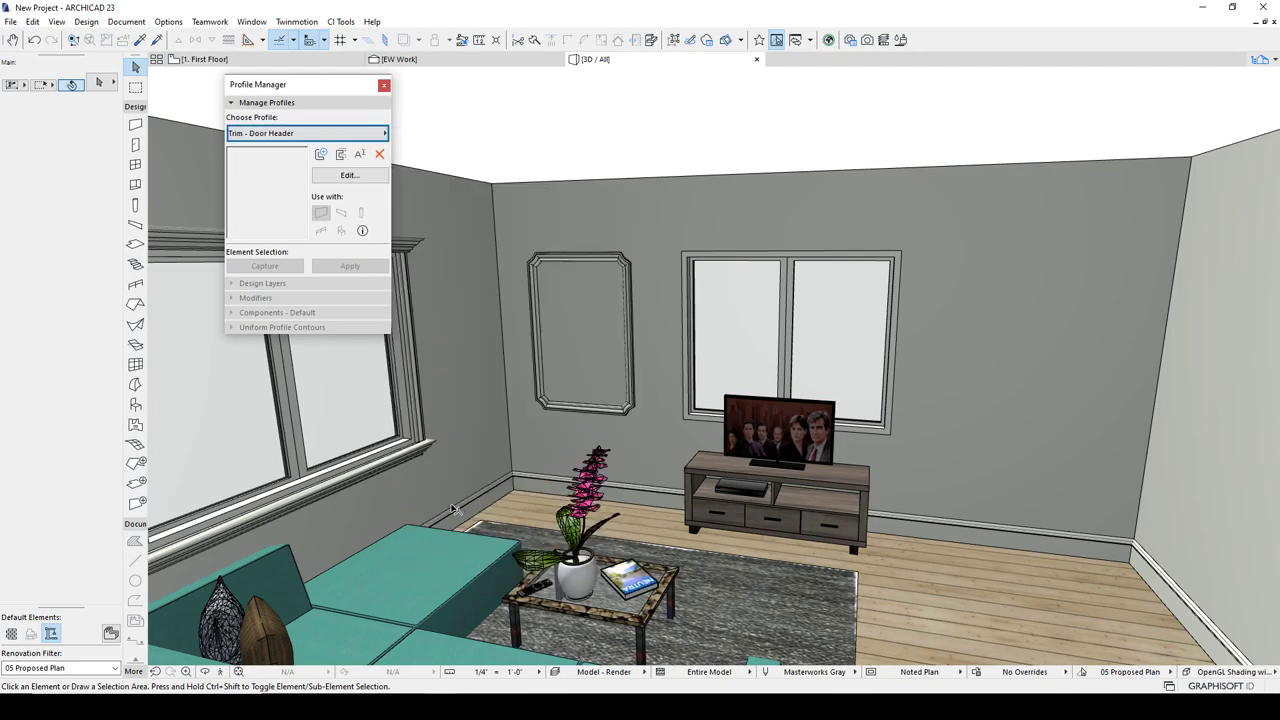
{"action": "left_click", "coordinate": [340, 154]}
{"action": "left_click_drag", "start_coordinate": [583, 250], "coordinate": [740, 249]}
{"action": "type", "text": "Cr"}
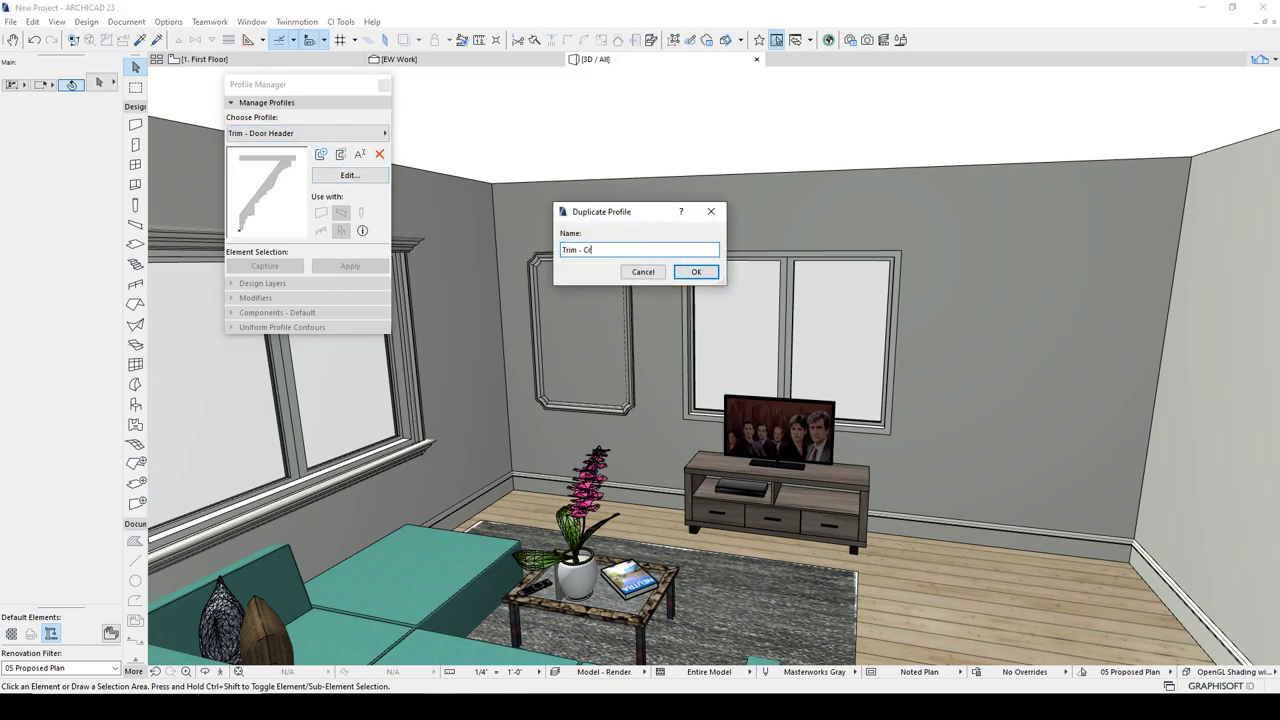
{"action": "key", "text": "Return"}
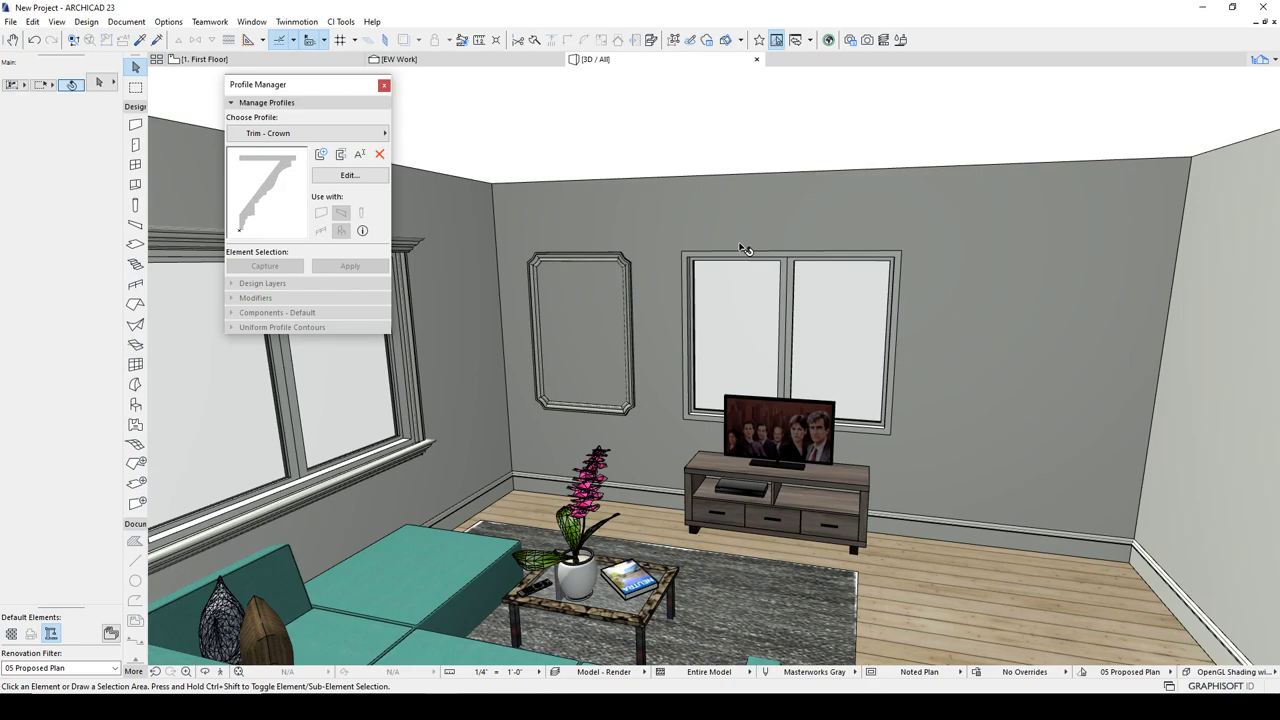
Open the Trim - Crown profile for editing and delete the flat rectangular piece above the molding
{"action": "left_click", "coordinate": [370, 175]}
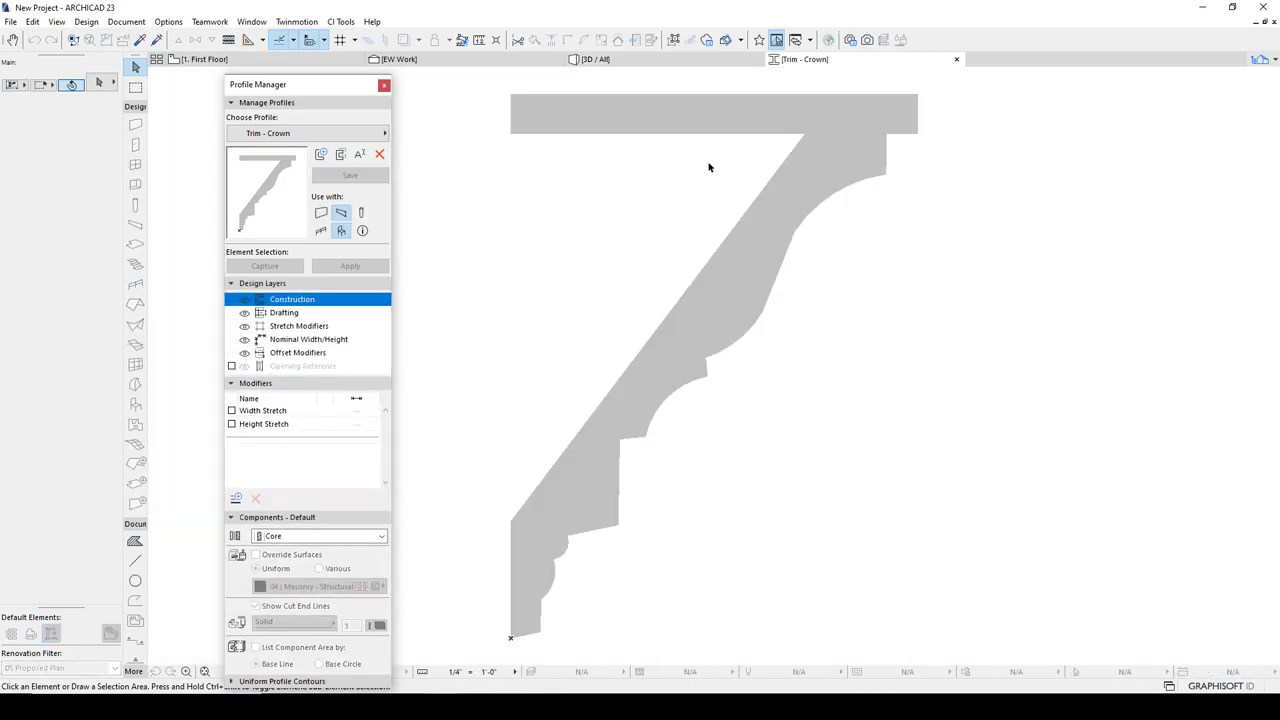
{"action": "left_click", "coordinate": [701, 124]}
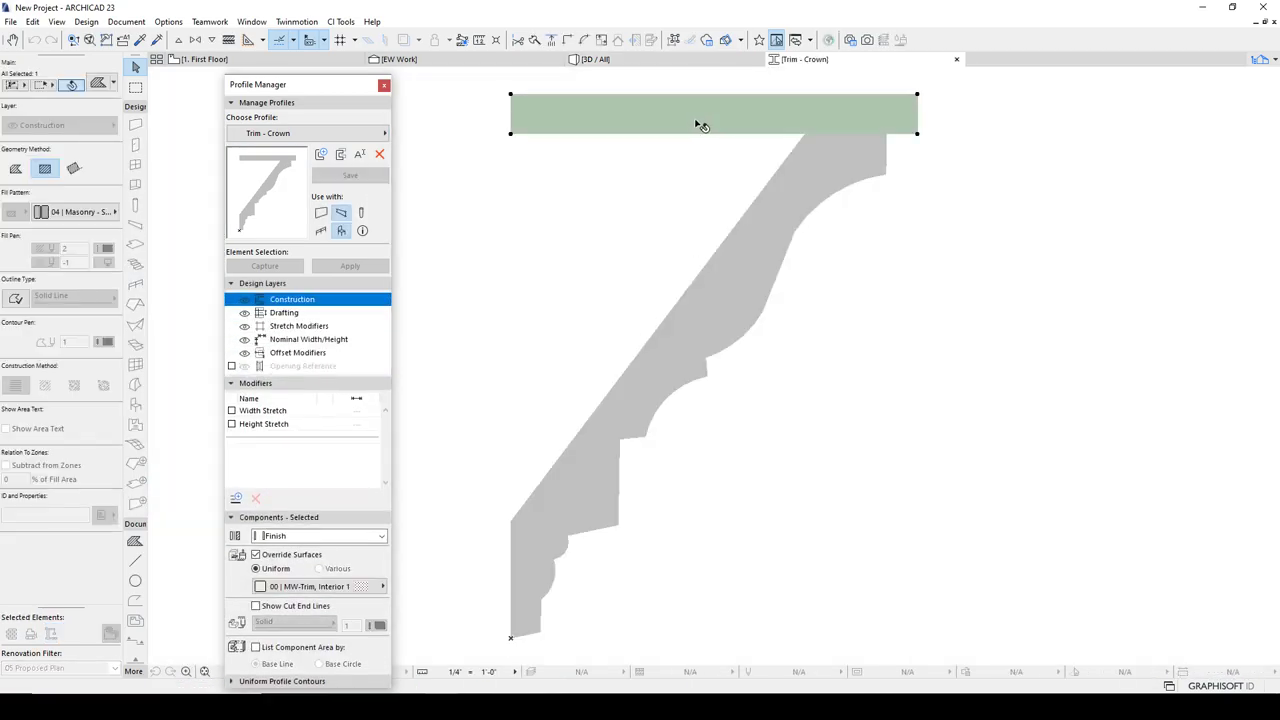
{"action": "key", "text": "Delete"}
Move the crown molding shape straight down until its top edge is level with the profile origin, and save the profile
{"action": "left_click", "coordinate": [886, 135]}
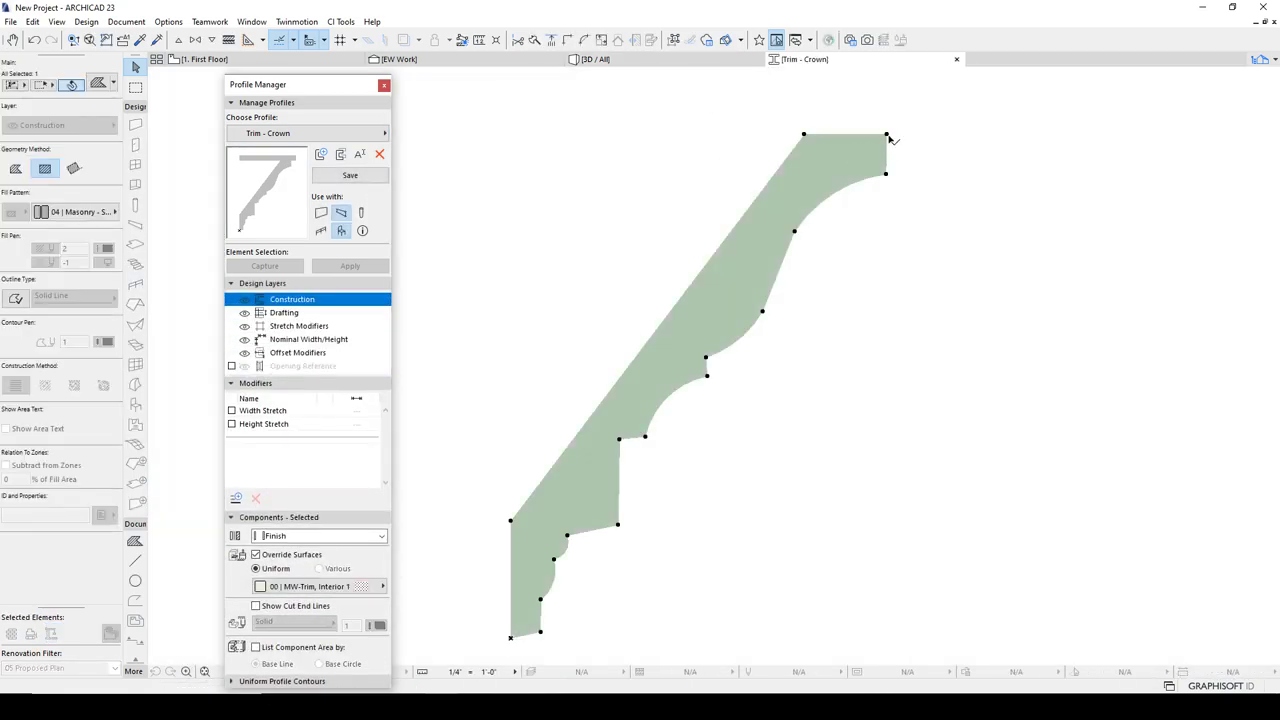
{"action": "key", "text": "ctrl+d"}
{"action": "left_click", "coordinate": [886, 134]}
{"action": "middle_click_drag", "start_coordinate": [680, 428], "coordinate": [801, 130]}
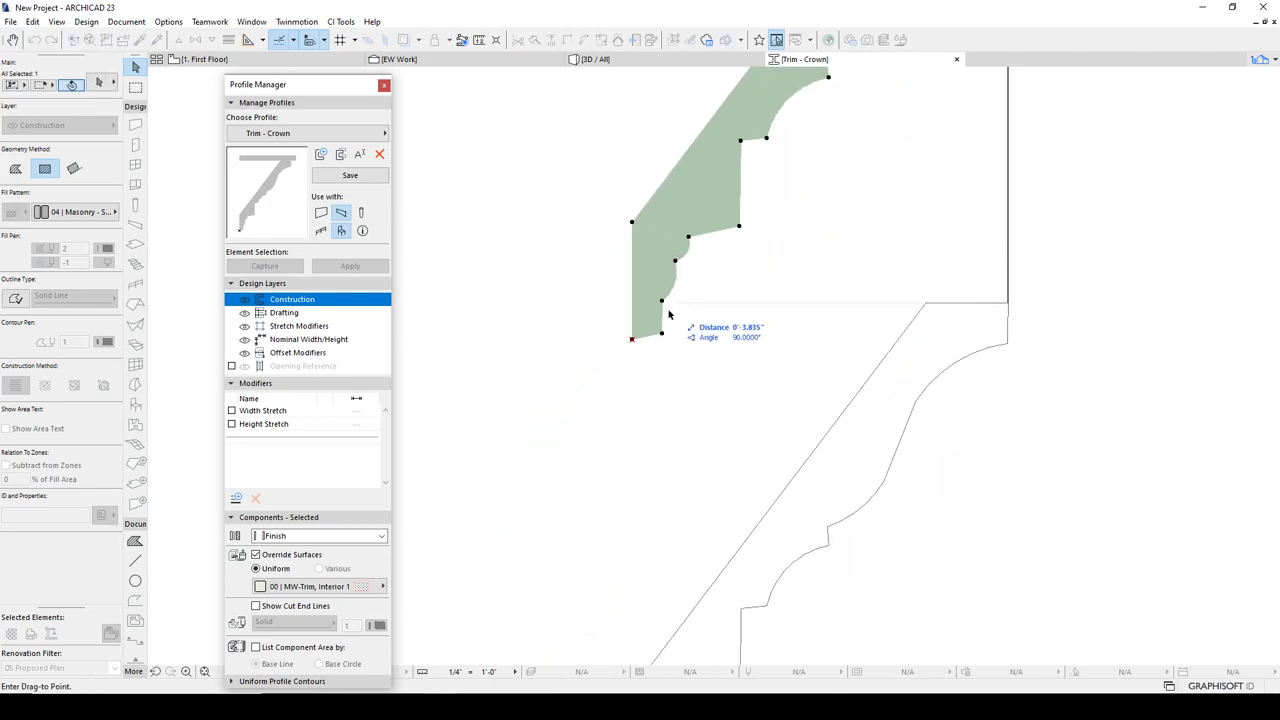
{"action": "left_click", "coordinate": [637, 342]}
{"action": "scroll", "coordinate": [746, 386], "scroll_direction": "down", "scroll_amount": 3}
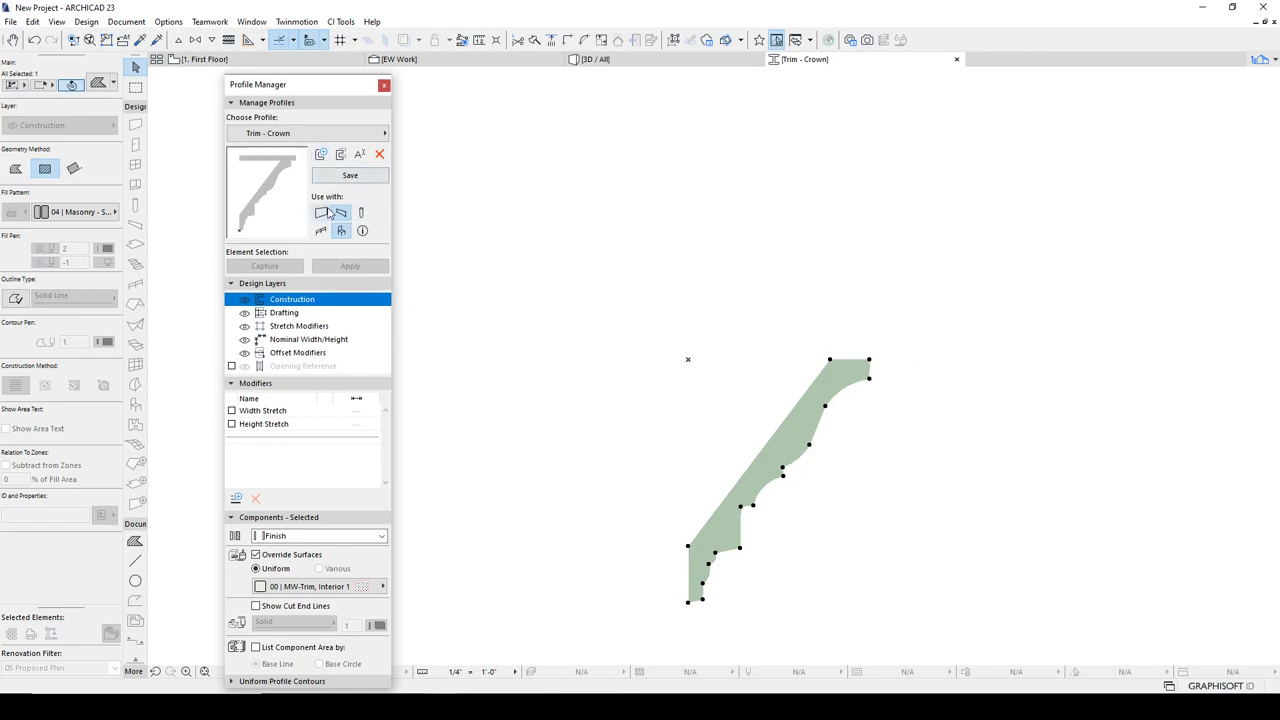
{"action": "left_click", "coordinate": [349, 177]}
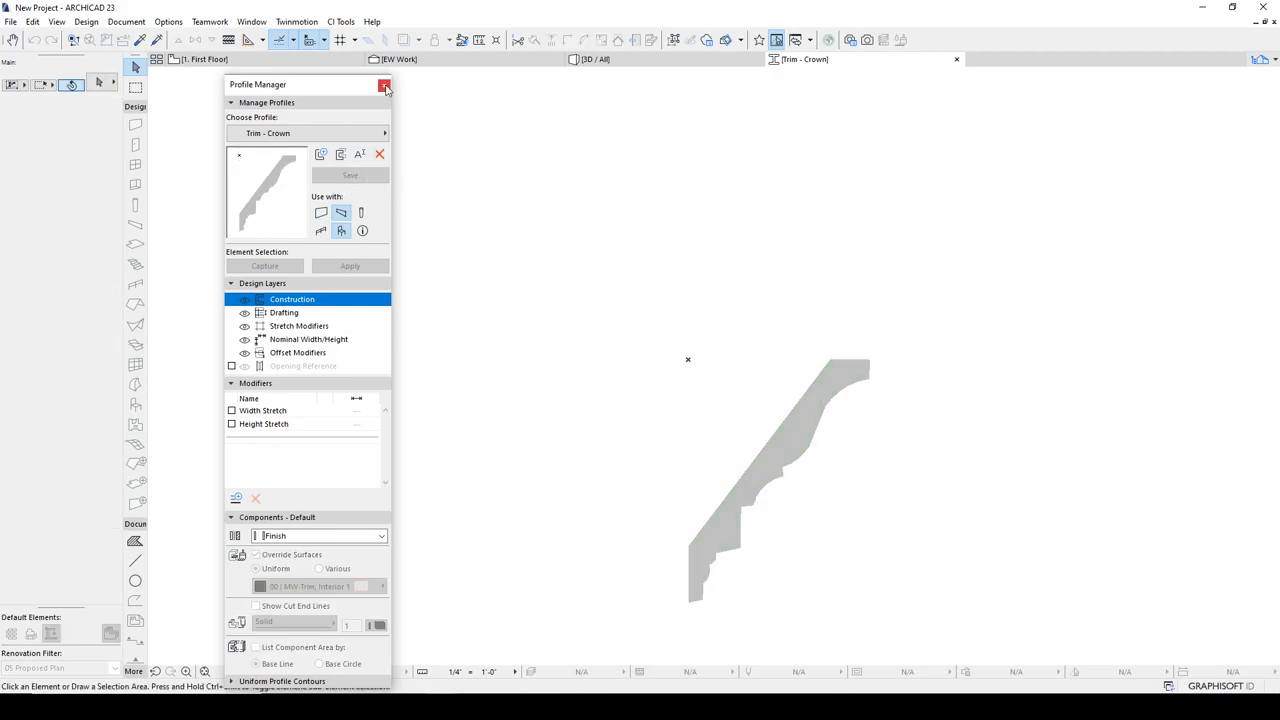
{"action": "left_click", "coordinate": [385, 88]}
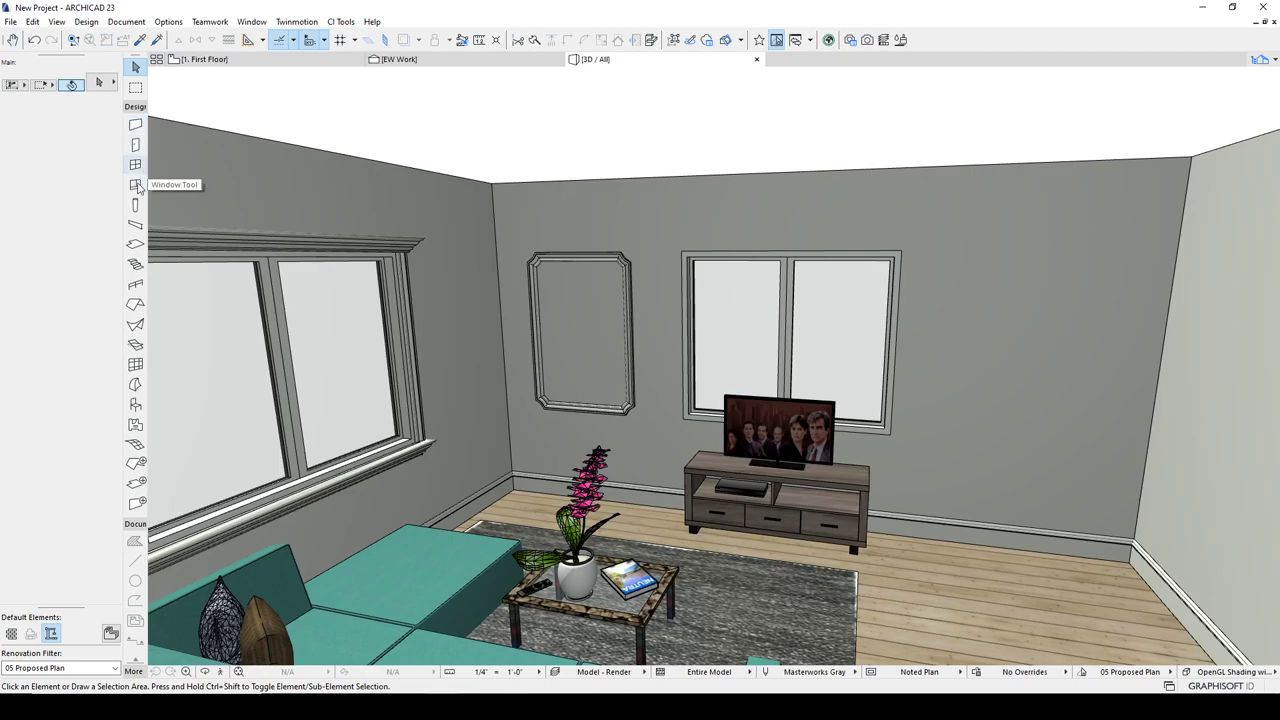
Draw a Trim - Crown beam about 4'-1" long high on the large window's wall, ending at the room corner
{"action": "left_click", "coordinate": [135, 224]}
{"action": "left_click", "coordinate": [96, 214]}
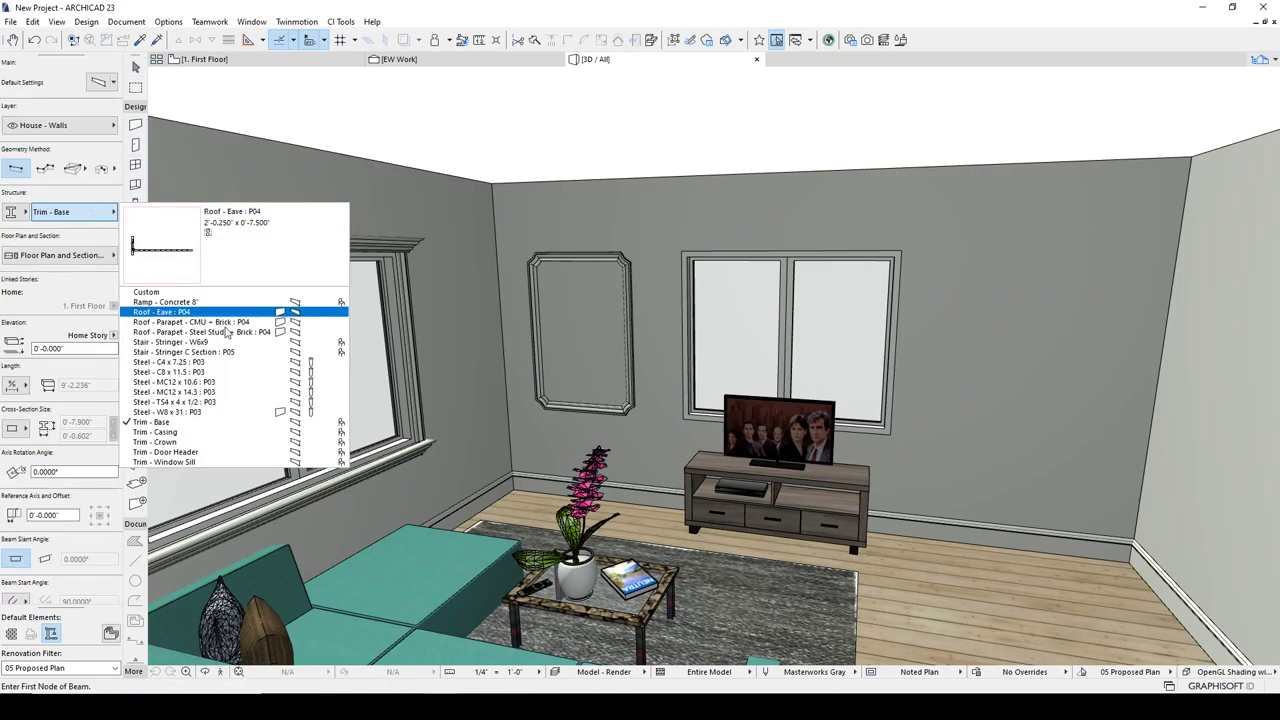
{"action": "left_click", "coordinate": [200, 442]}
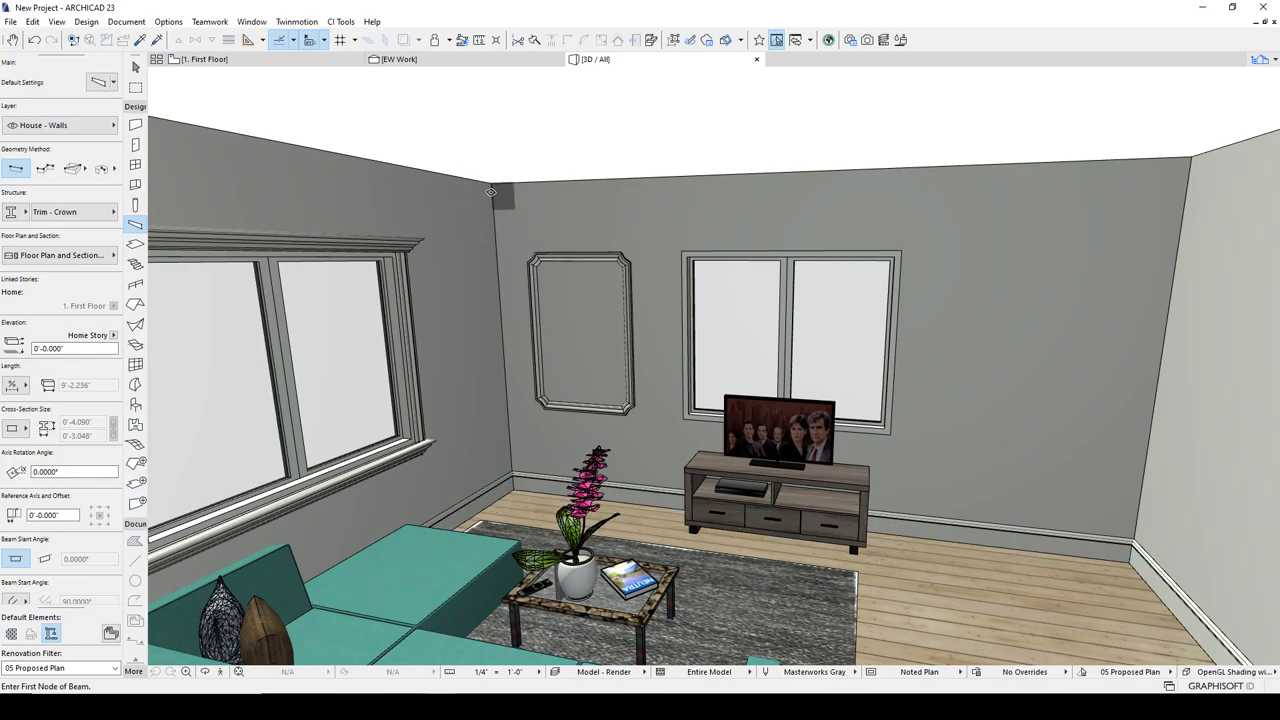
{"action": "key", "text": "Escape"}
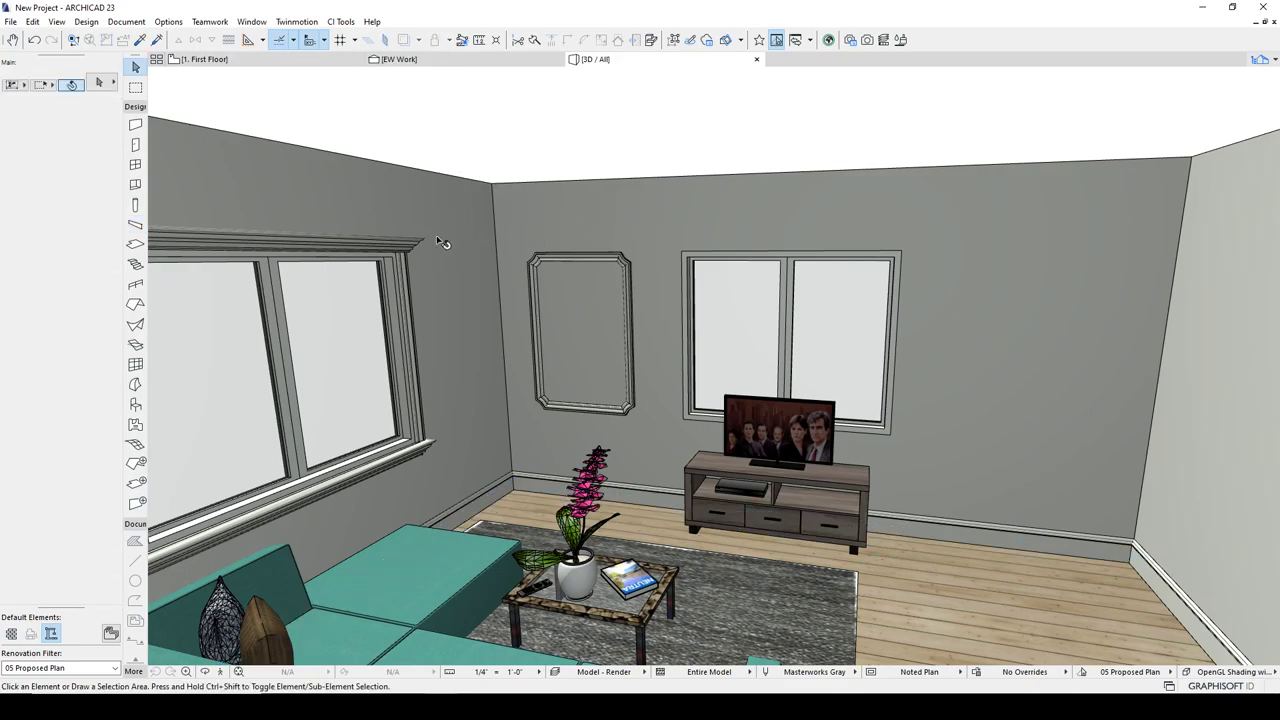
{"action": "left_click", "coordinate": [135, 224]}
{"action": "left_click", "coordinate": [386, 184]}
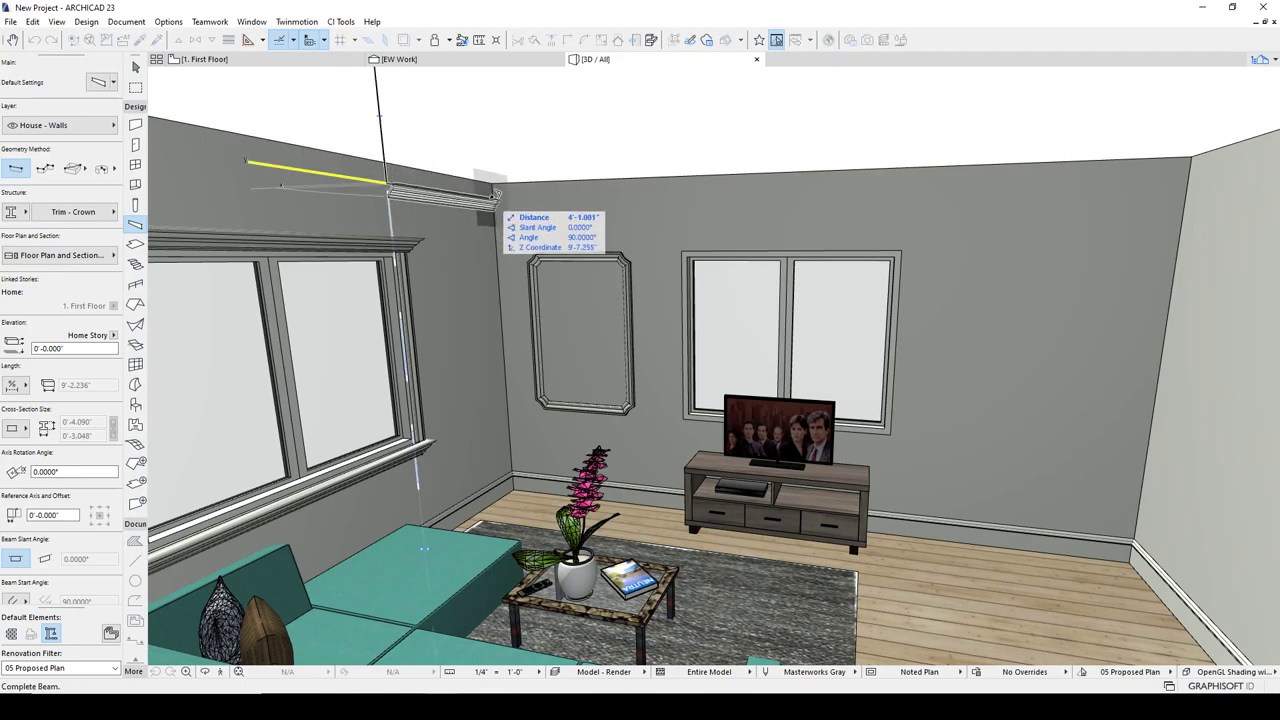
{"action": "left_click", "coordinate": [491, 197]}
{"action": "left_click", "coordinate": [490, 196]}
{"action": "key", "text": "Escape"}
{"action": "key", "text": "Escape"}
Examine how the crown beam sits against the walls at the room corner, in the 3D view and on the First Floor plan
{"action": "middle_click_drag", "start_coordinate": [494, 197], "coordinate": [503, 178], "text": "shift"}
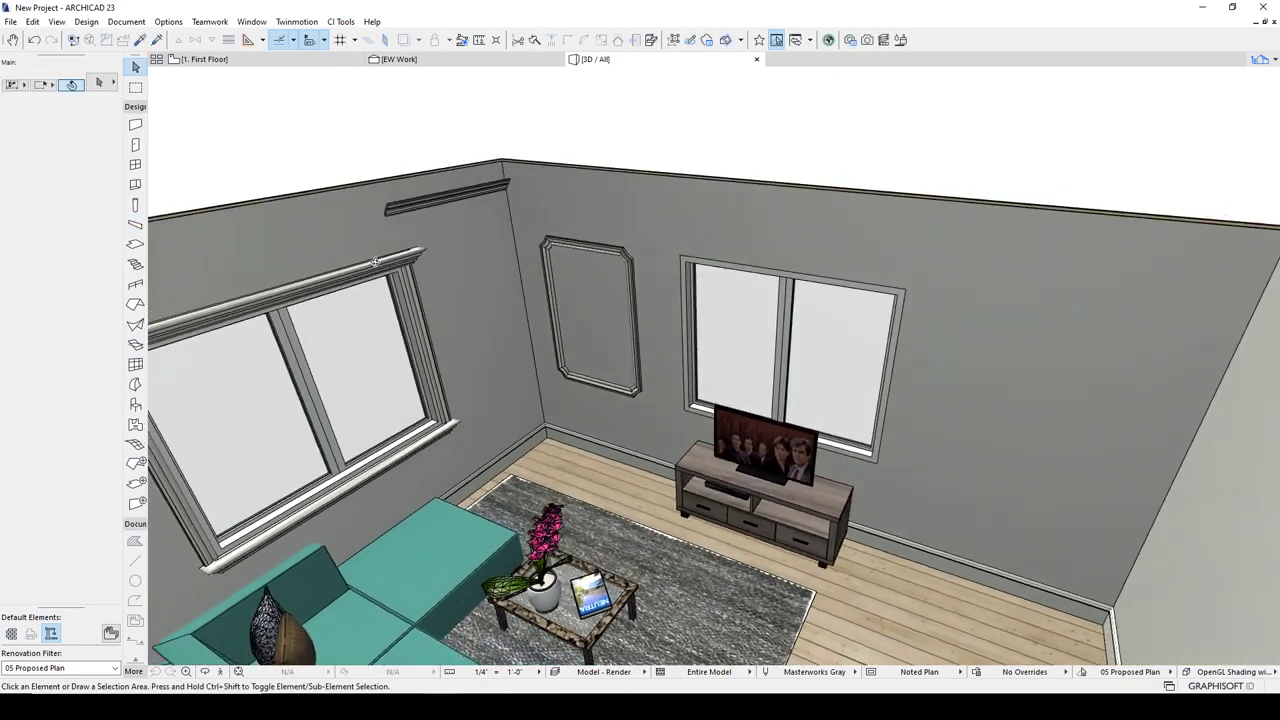
{"action": "scroll", "coordinate": [503, 178], "scroll_direction": "up", "scroll_amount": 3}
{"action": "scroll", "coordinate": [505, 179], "scroll_direction": "up", "scroll_amount": 3}
{"action": "left_click", "coordinate": [525, 198]}
{"action": "key", "text": "Escape"}
{"action": "left_click", "coordinate": [240, 61]}
{"action": "scroll", "coordinate": [617, 283], "scroll_direction": "down", "scroll_amount": 4}
{"action": "scroll", "coordinate": [748, 294], "scroll_direction": "up", "scroll_amount": 2}
{"action": "scroll", "coordinate": [735, 305], "scroll_direction": "up", "scroll_amount": 2}
{"action": "left_click", "coordinate": [690, 160]}
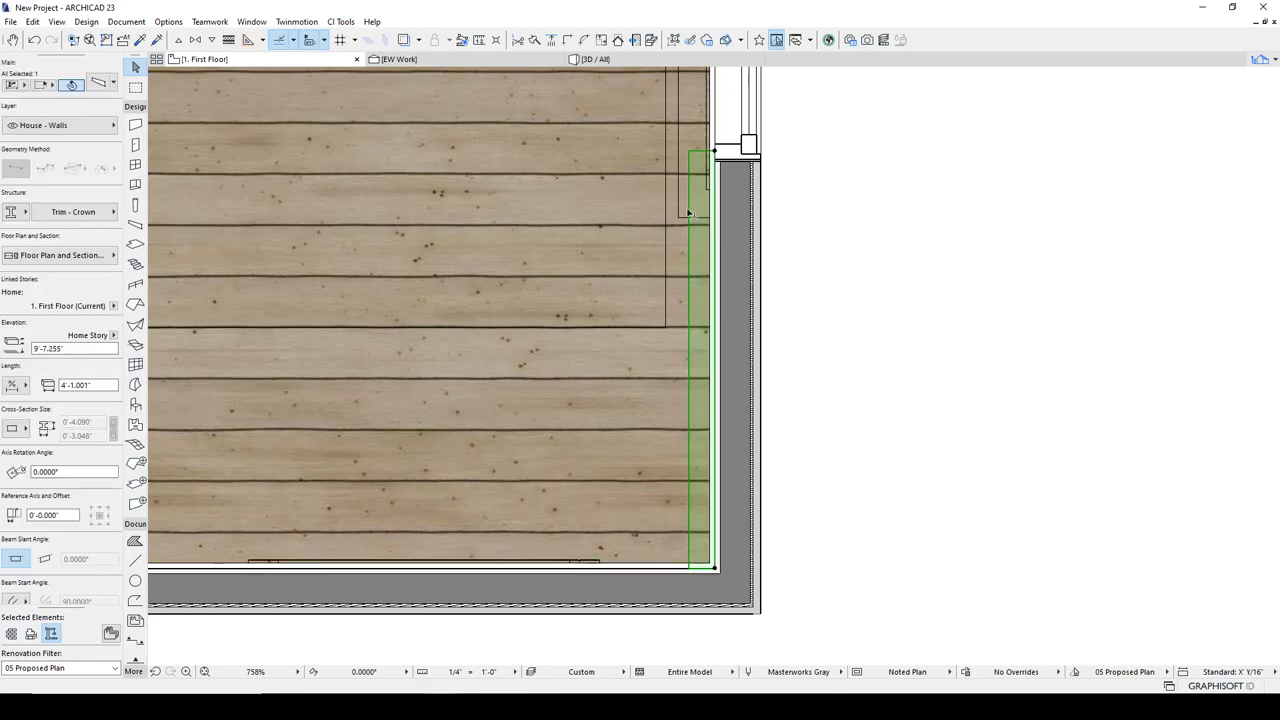
{"action": "scroll", "coordinate": [700, 540], "scroll_direction": "up", "scroll_amount": 4}
{"action": "scroll", "coordinate": [610, 388], "scroll_direction": "down", "scroll_amount": 13}
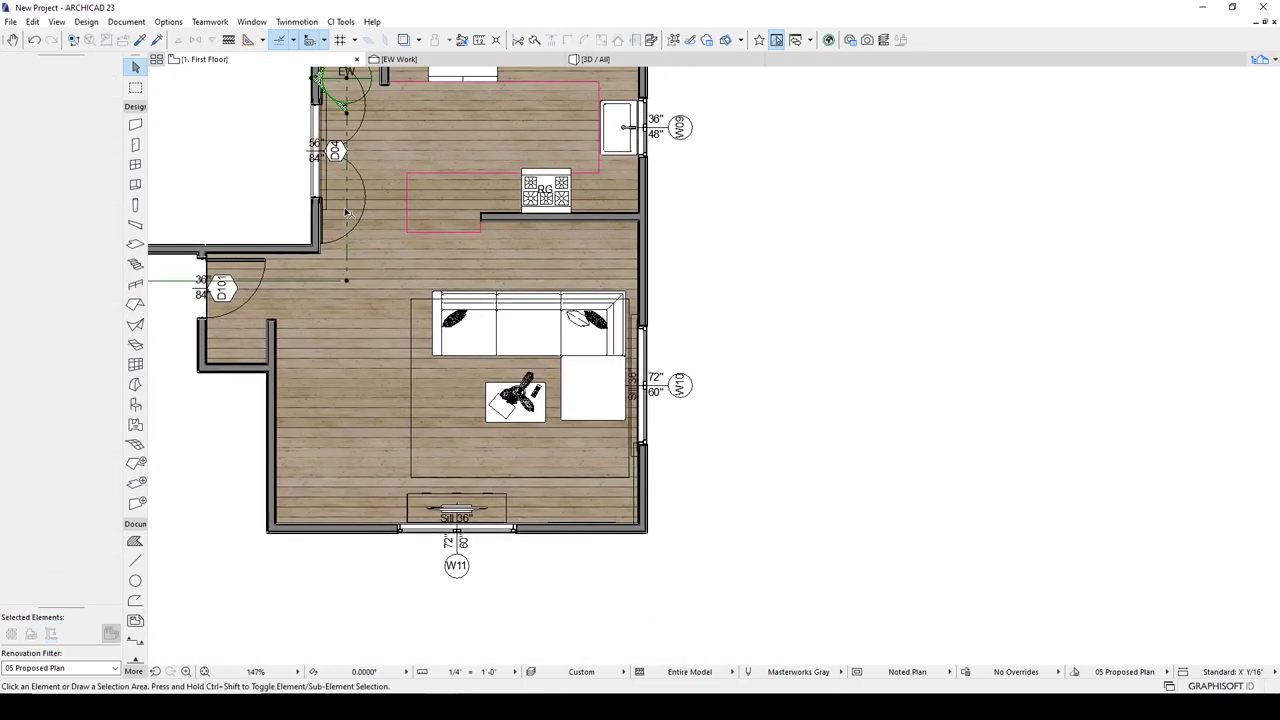
Rotate the EW Work section marker 180° and move it into the living room to face the window wall beside the sofa
{"action": "left_click", "coordinate": [350, 208]}
{"action": "key", "text": "ctrl+e"}
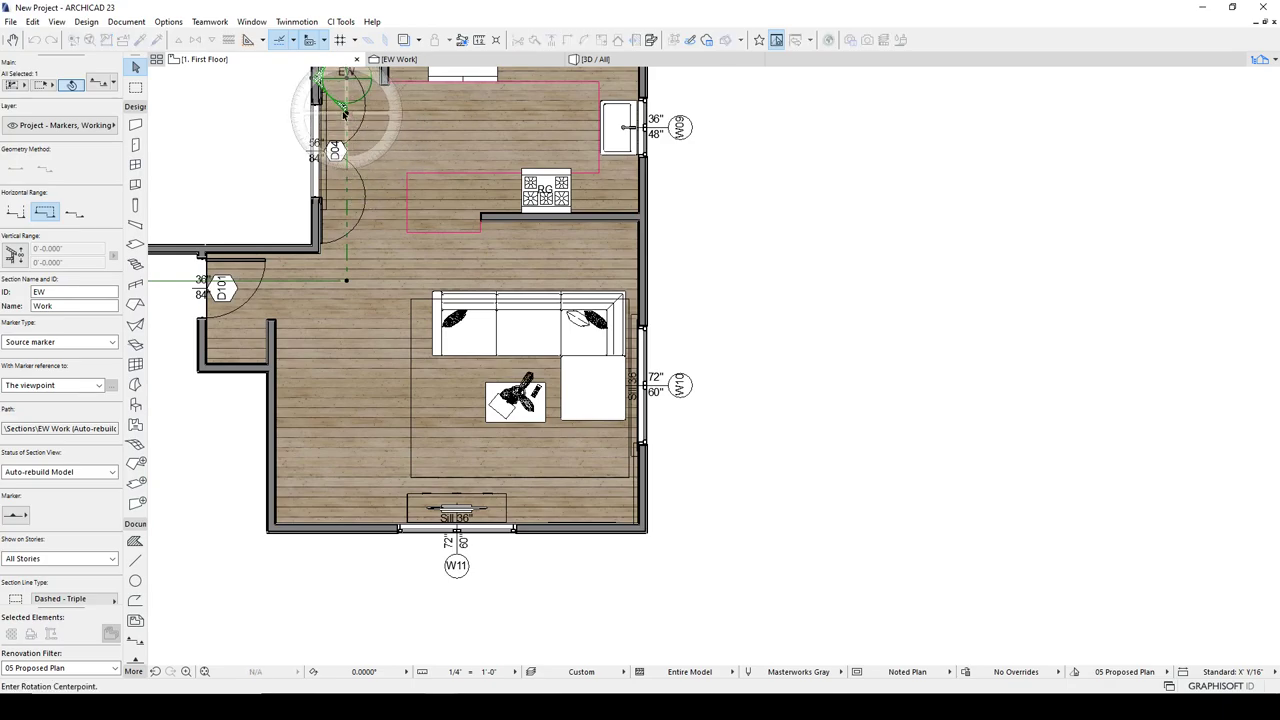
{"action": "left_click", "coordinate": [345, 113]}
{"action": "left_click", "coordinate": [423, 117]}
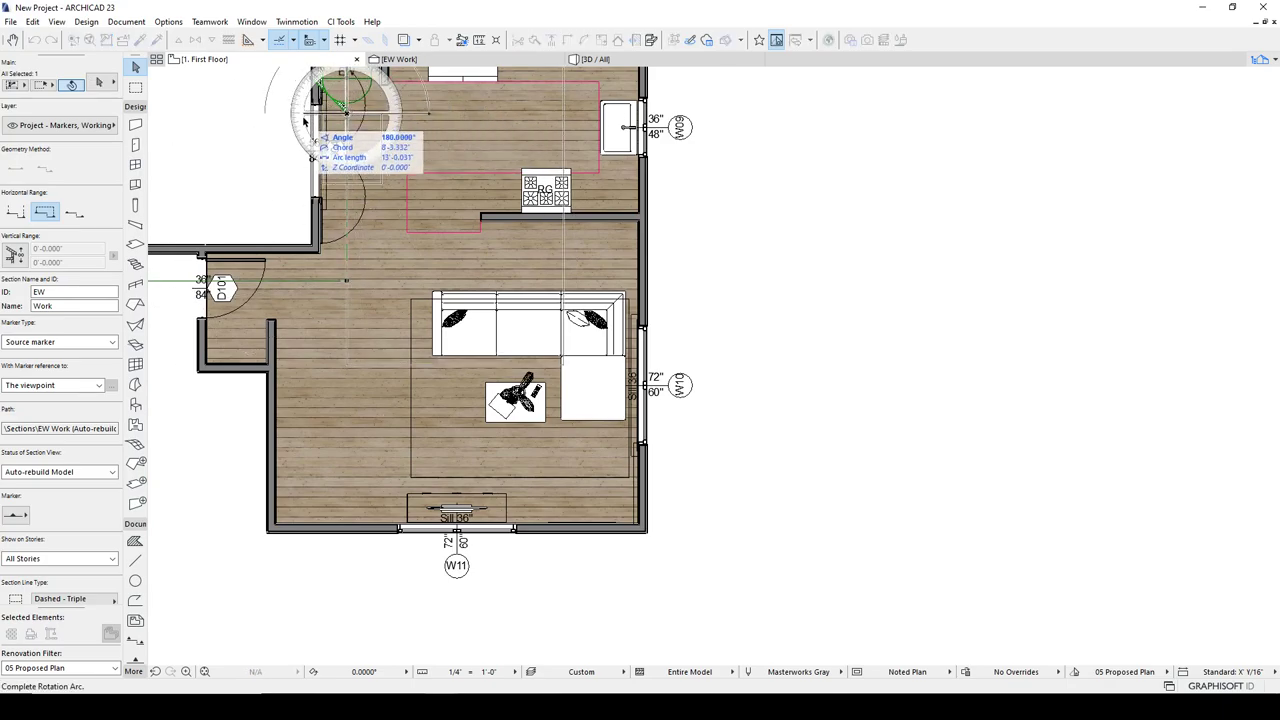
{"action": "left_click", "coordinate": [304, 118]}
{"action": "left_click_drag", "start_coordinate": [376, 150], "coordinate": [606, 378]}
In the EW Work section, move the crown beam straight up until its top edge meets the top of the walls
{"action": "left_click", "coordinate": [443, 61]}
{"action": "scroll", "coordinate": [643, 326], "scroll_direction": "down", "scroll_amount": 4}
{"action": "middle_click_drag", "start_coordinate": [751, 394], "coordinate": [683, 576]}
{"action": "scroll", "coordinate": [809, 406], "scroll_direction": "up", "scroll_amount": 5}
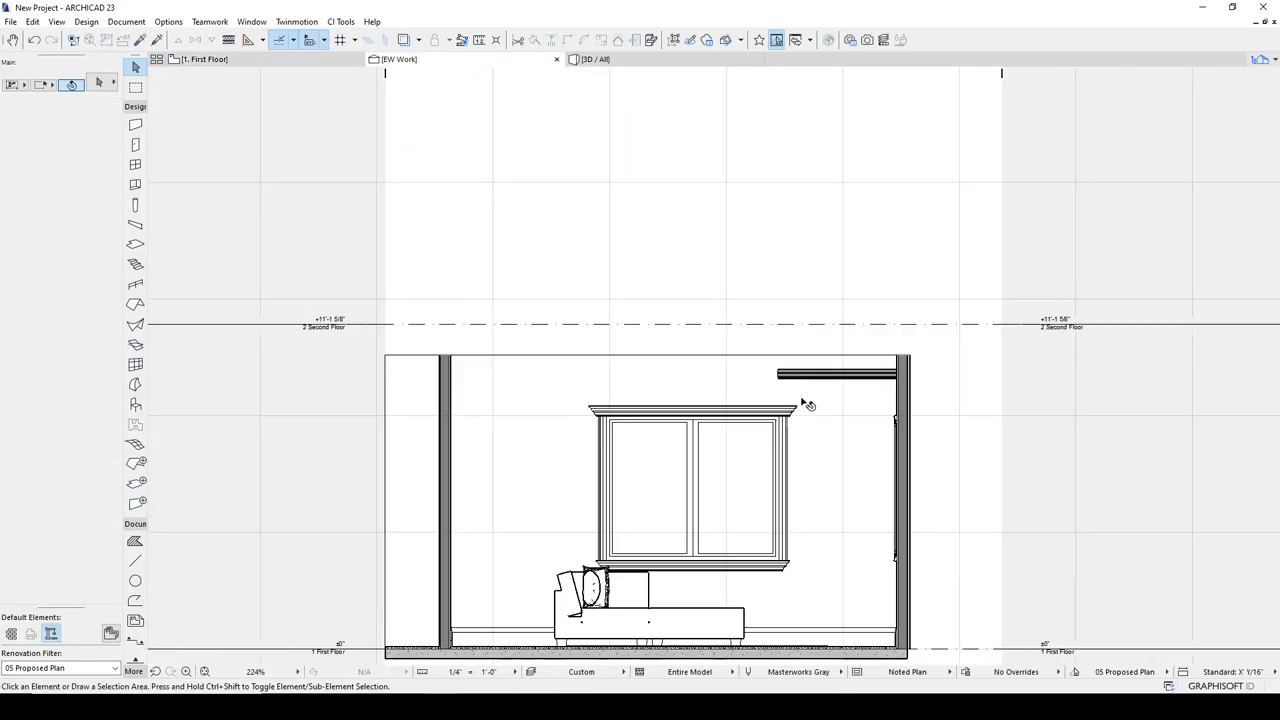
{"action": "left_click", "coordinate": [783, 306]}
{"action": "scroll", "coordinate": [1120, 288], "scroll_direction": "up", "scroll_amount": 8}
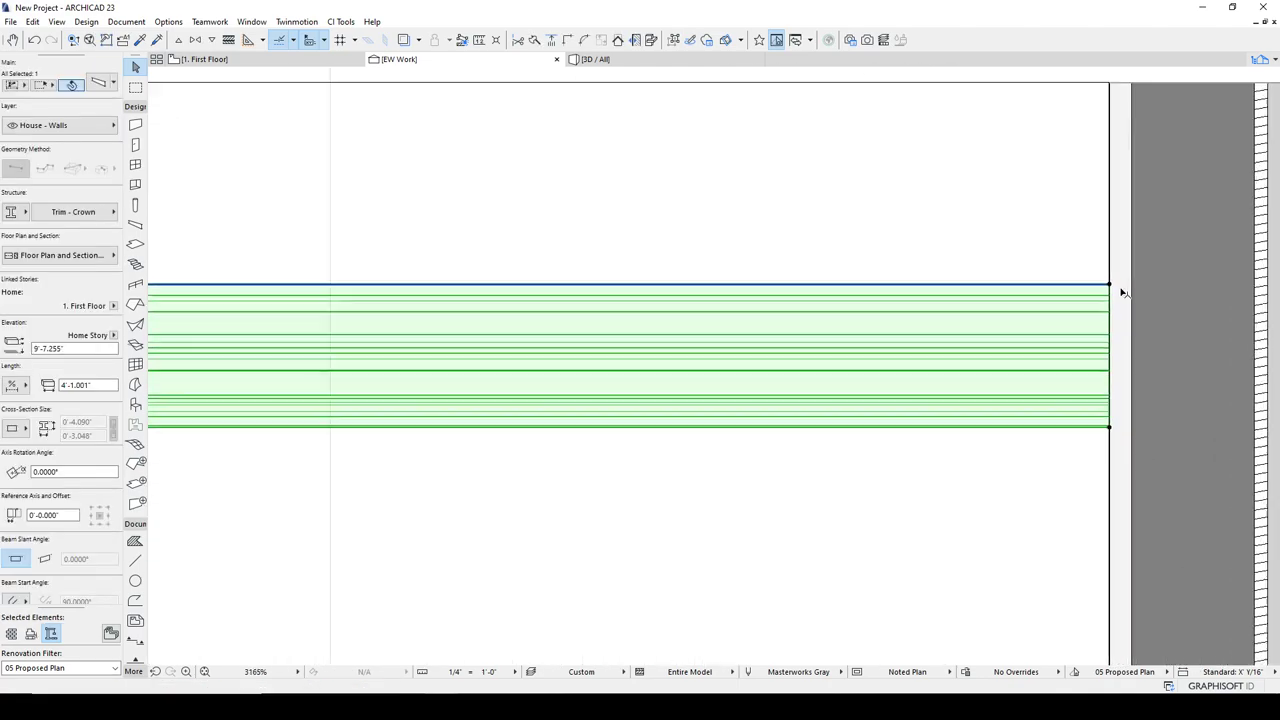
{"action": "left_click", "coordinate": [1108, 285]}
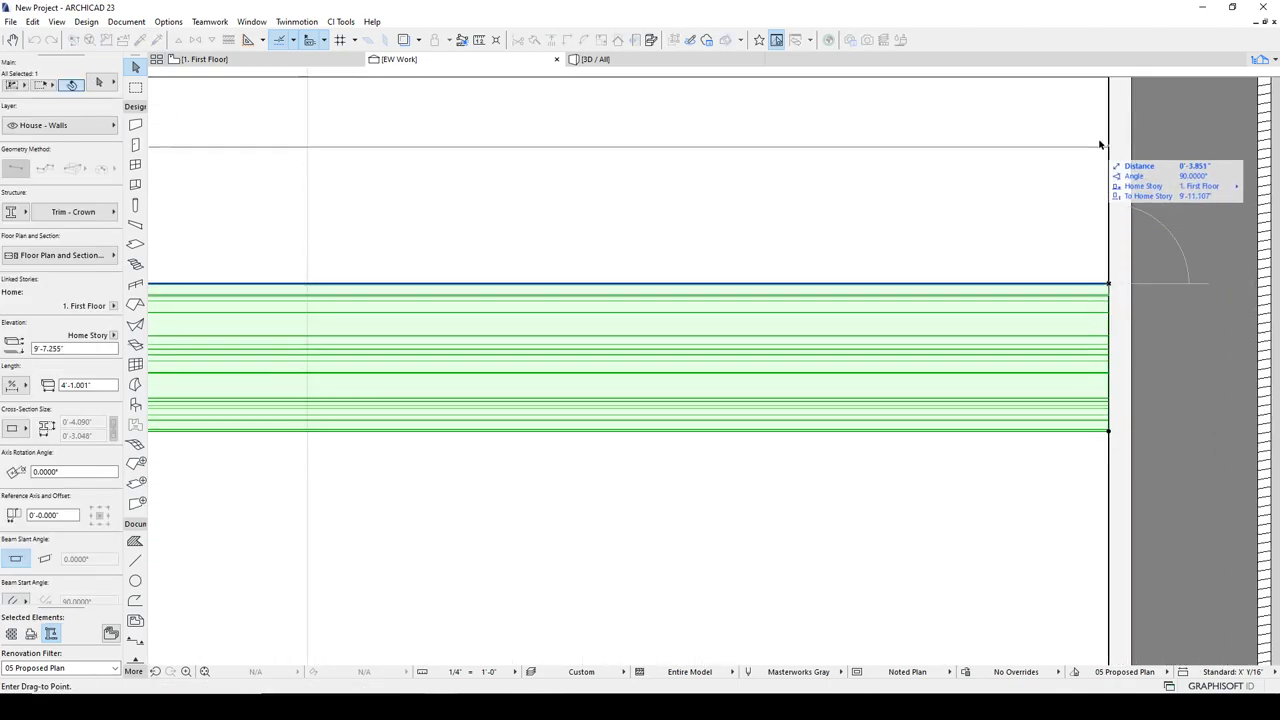
{"action": "left_click", "coordinate": [1108, 79]}
{"action": "scroll", "coordinate": [978, 374], "scroll_direction": "down", "scroll_amount": 8}
{"action": "scroll", "coordinate": [955, 385], "scroll_direction": "down", "scroll_amount": 6}
{"action": "key", "text": "Escape"}
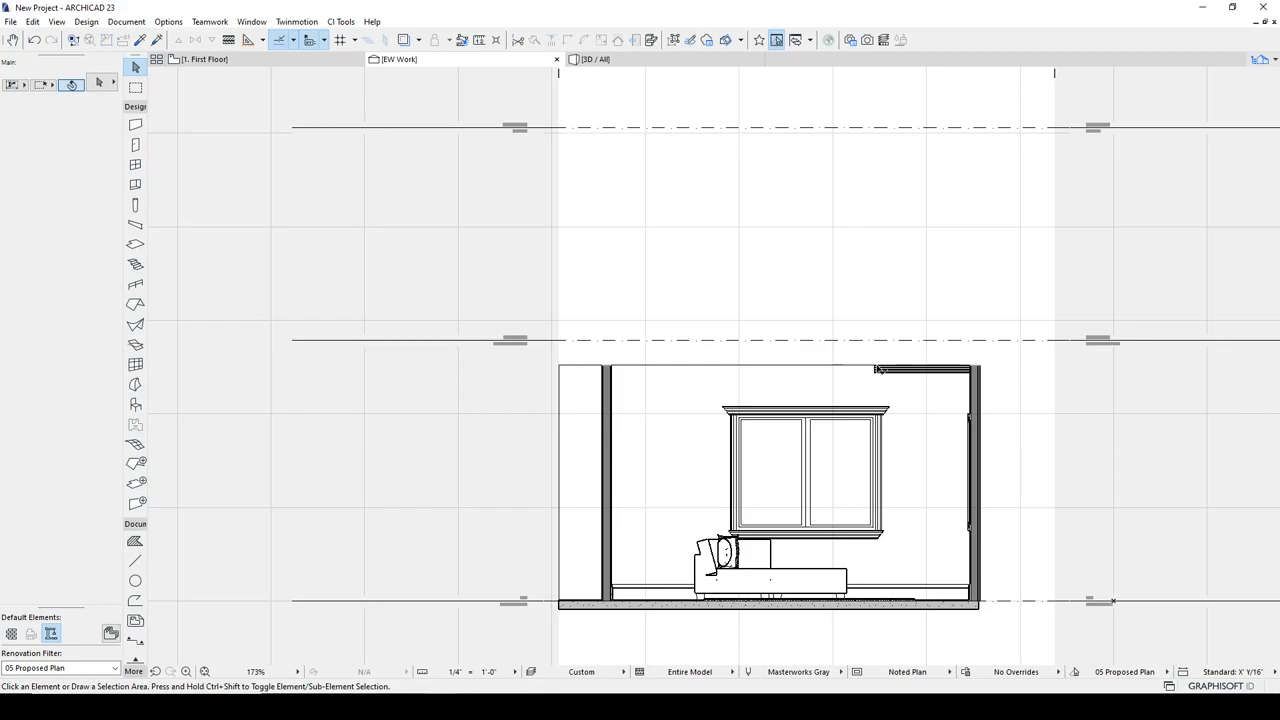
Pick up the crown beam's settings in the section and delete the beam
{"action": "left_click", "coordinate": [886, 372], "text": "alt"}
{"action": "key", "text": "Escape"}
{"action": "left_click", "coordinate": [884, 373]}
{"action": "key", "text": "Delete"}
On the First Floor plan, try to draw a Trim - Crown beam about 18'-3 3/4" long along the W11 window wall, corner to corner
{"action": "left_click", "coordinate": [207, 59]}
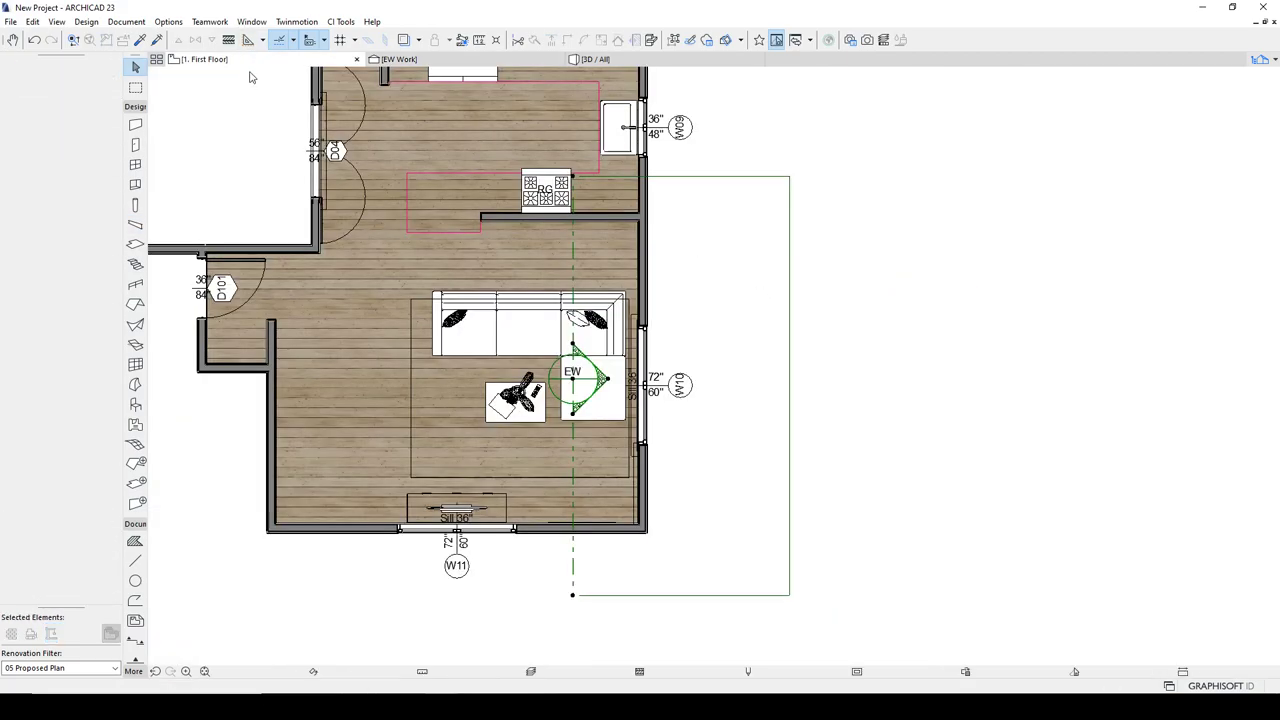
{"action": "left_click", "coordinate": [135, 224]}
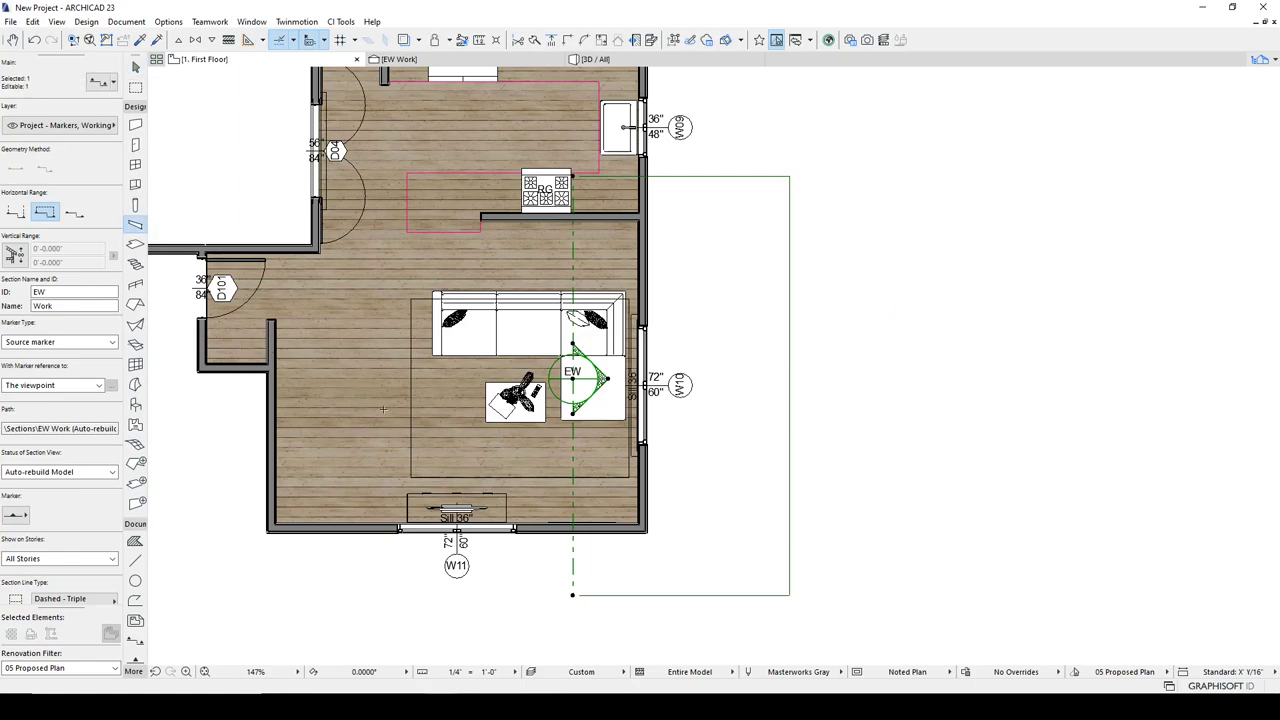
{"action": "scroll", "coordinate": [285, 515], "scroll_direction": "up", "scroll_amount": 4}
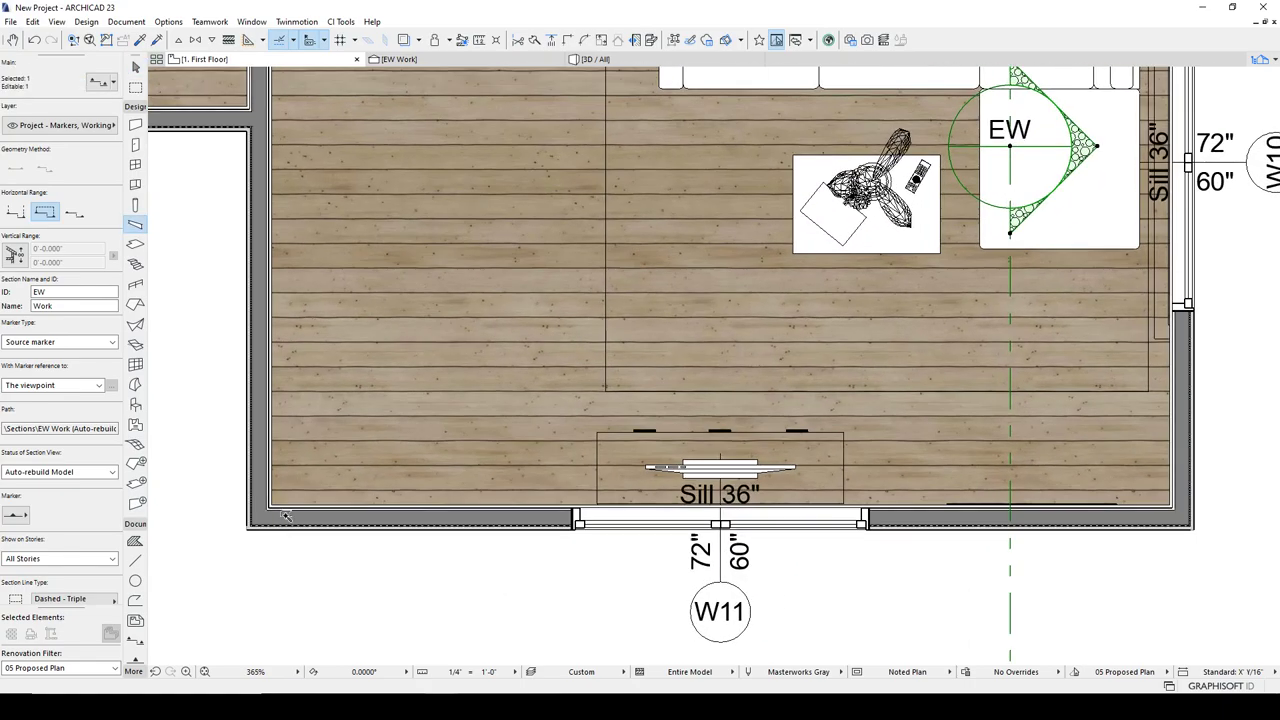
{"action": "scroll", "coordinate": [288, 513], "scroll_direction": "up", "scroll_amount": 5}
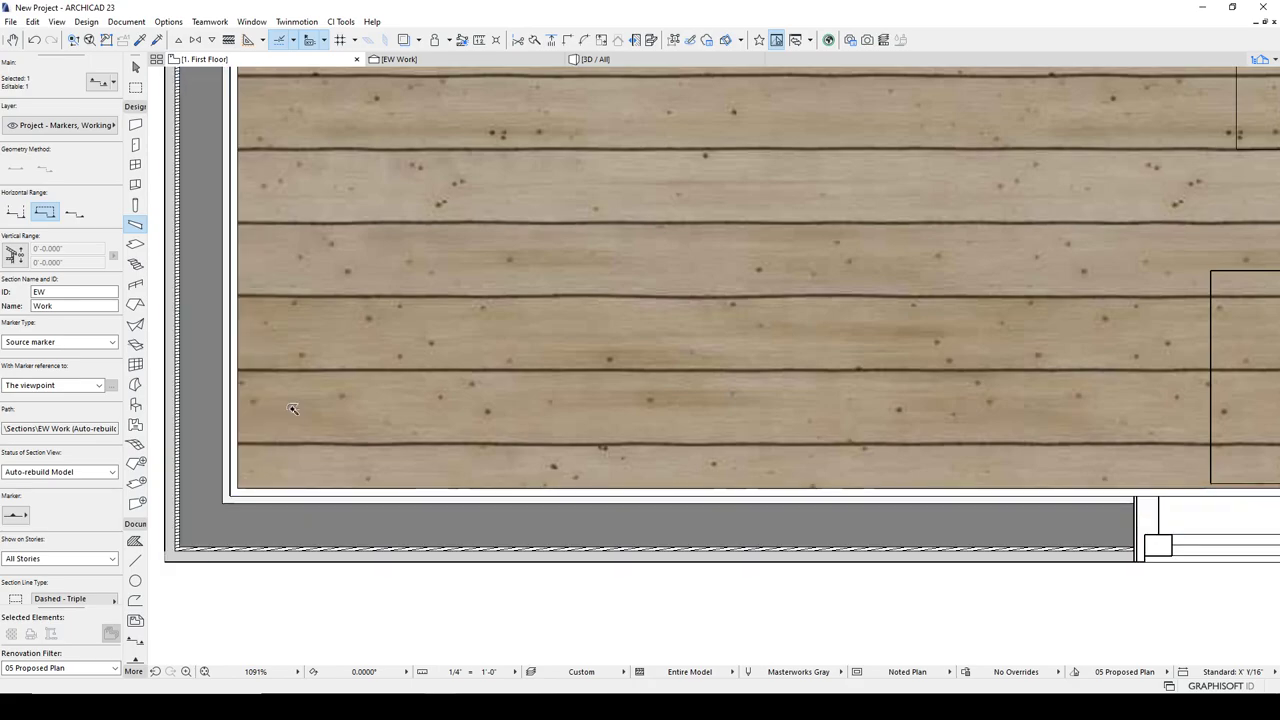
{"action": "scroll", "coordinate": [293, 409], "scroll_direction": "down", "scroll_amount": 5}
{"action": "middle_click_drag", "start_coordinate": [384, 169], "coordinate": [384, 384]}
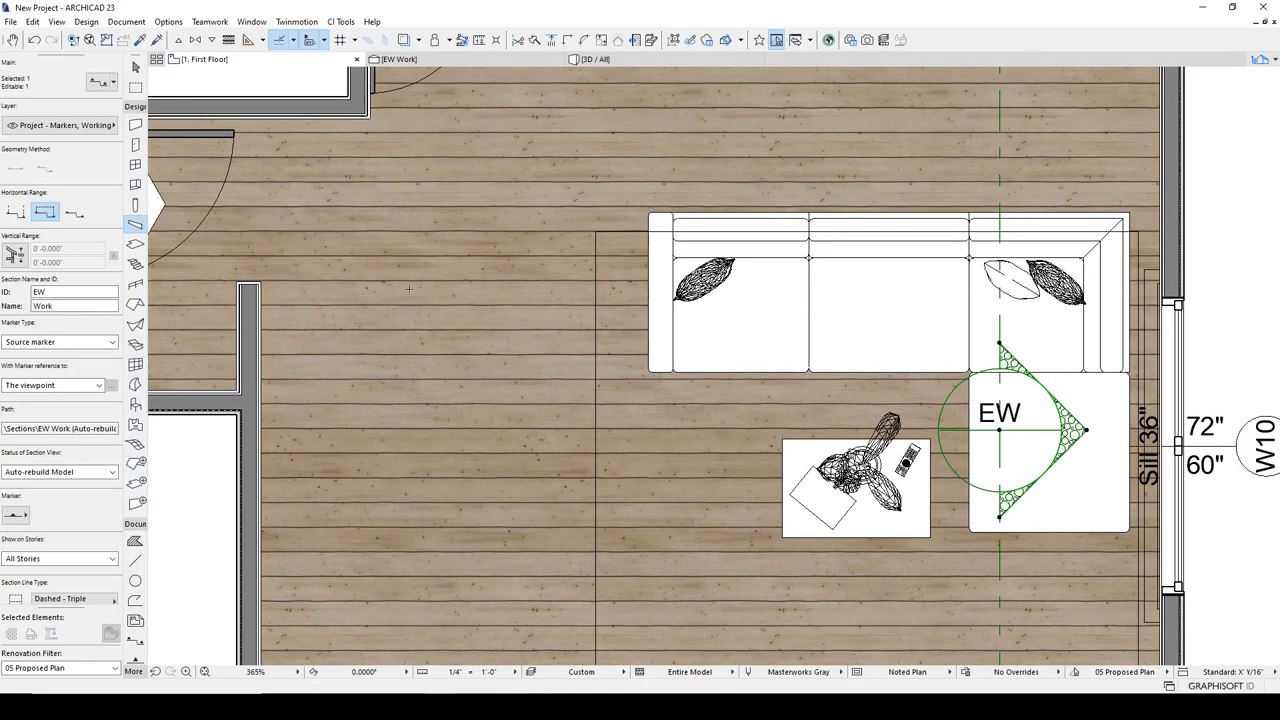
{"action": "scroll", "coordinate": [440, 290], "scroll_direction": "down", "scroll_amount": 5}
{"action": "scroll", "coordinate": [896, 548], "scroll_direction": "up", "scroll_amount": 9}
{"action": "scroll", "coordinate": [820, 574], "scroll_direction": "up", "scroll_amount": 2}
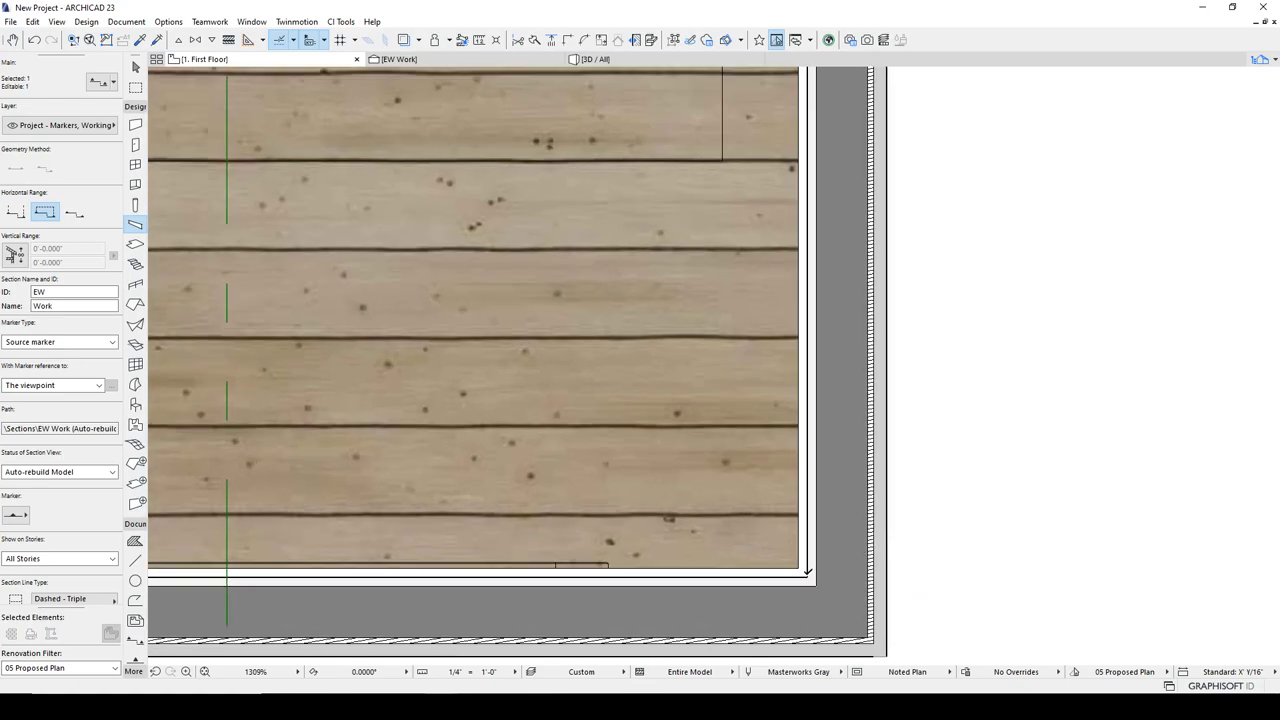
{"action": "key", "text": "Escape"}
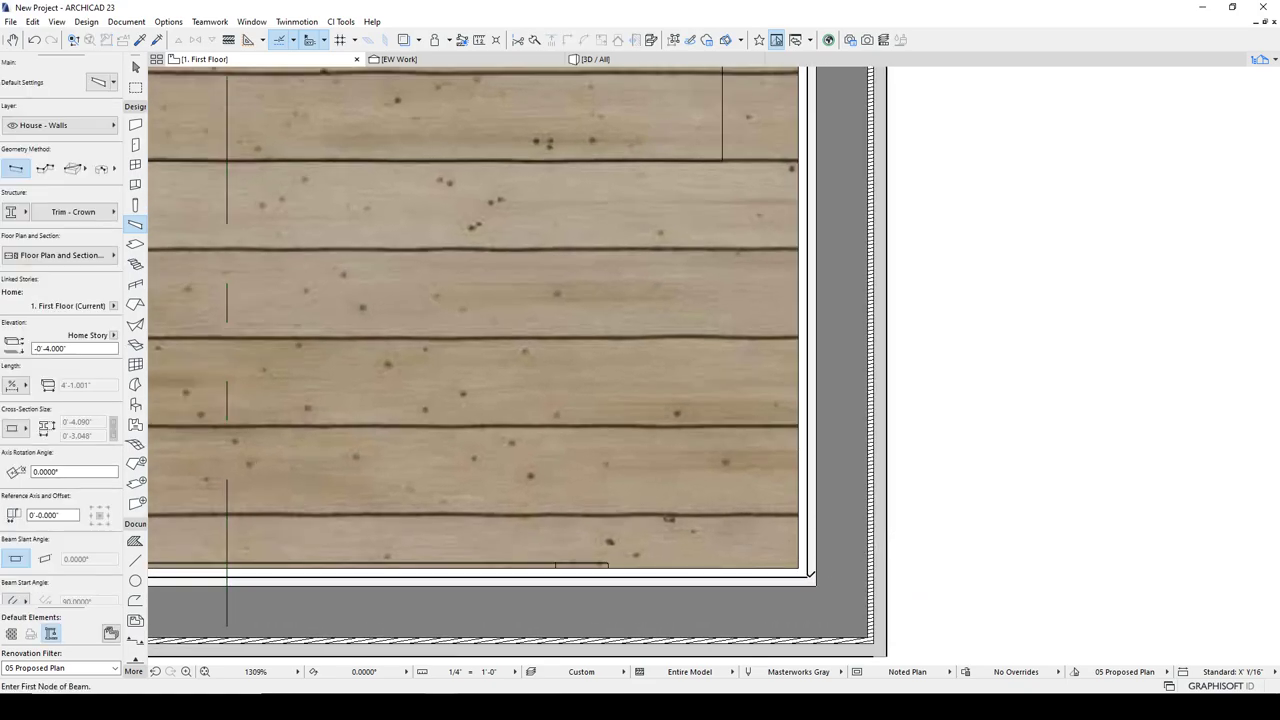
{"action": "left_click", "coordinate": [808, 572]}
{"action": "scroll", "coordinate": [1036, 500], "scroll_direction": "down", "scroll_amount": 3}
{"action": "scroll", "coordinate": [1037, 500], "scroll_direction": "down", "scroll_amount": 1}
{"action": "middle_click_drag", "start_coordinate": [725, 492], "coordinate": [1124, 461]}
{"action": "scroll", "coordinate": [689, 496], "scroll_direction": "up", "scroll_amount": 4}
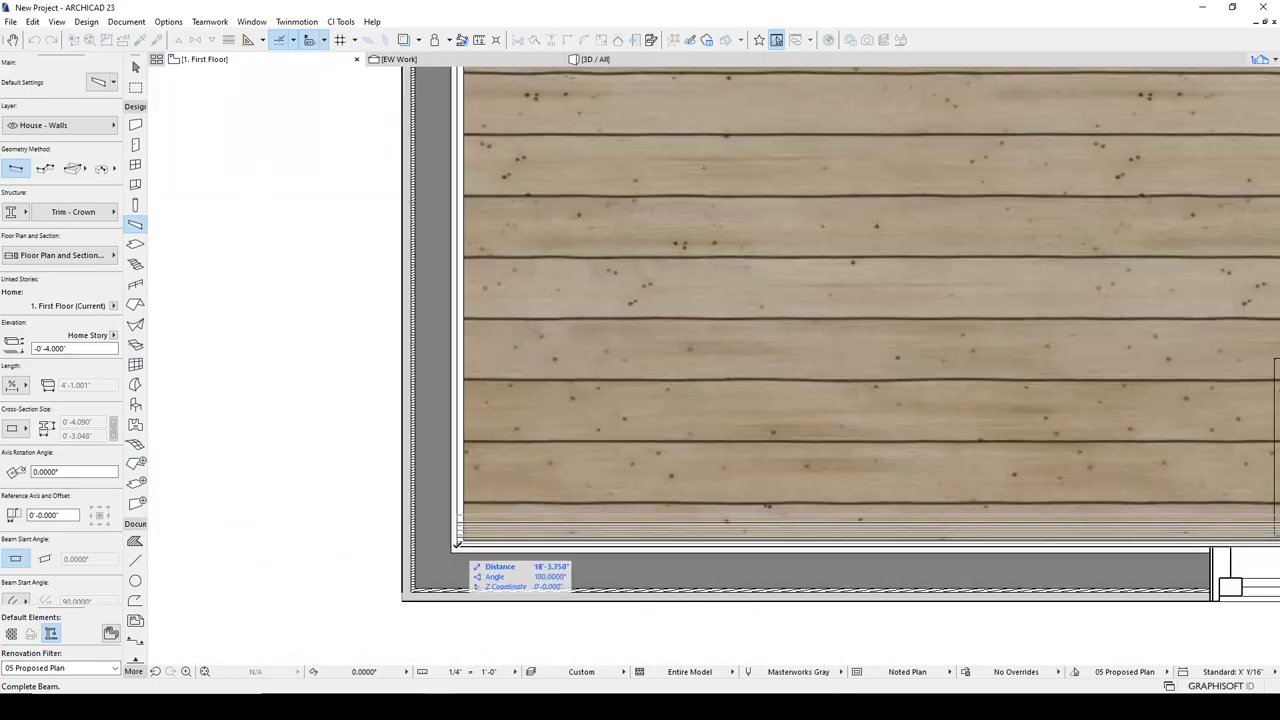
{"action": "left_click", "coordinate": [456, 544]}
{"action": "left_click", "coordinate": [654, 291]}
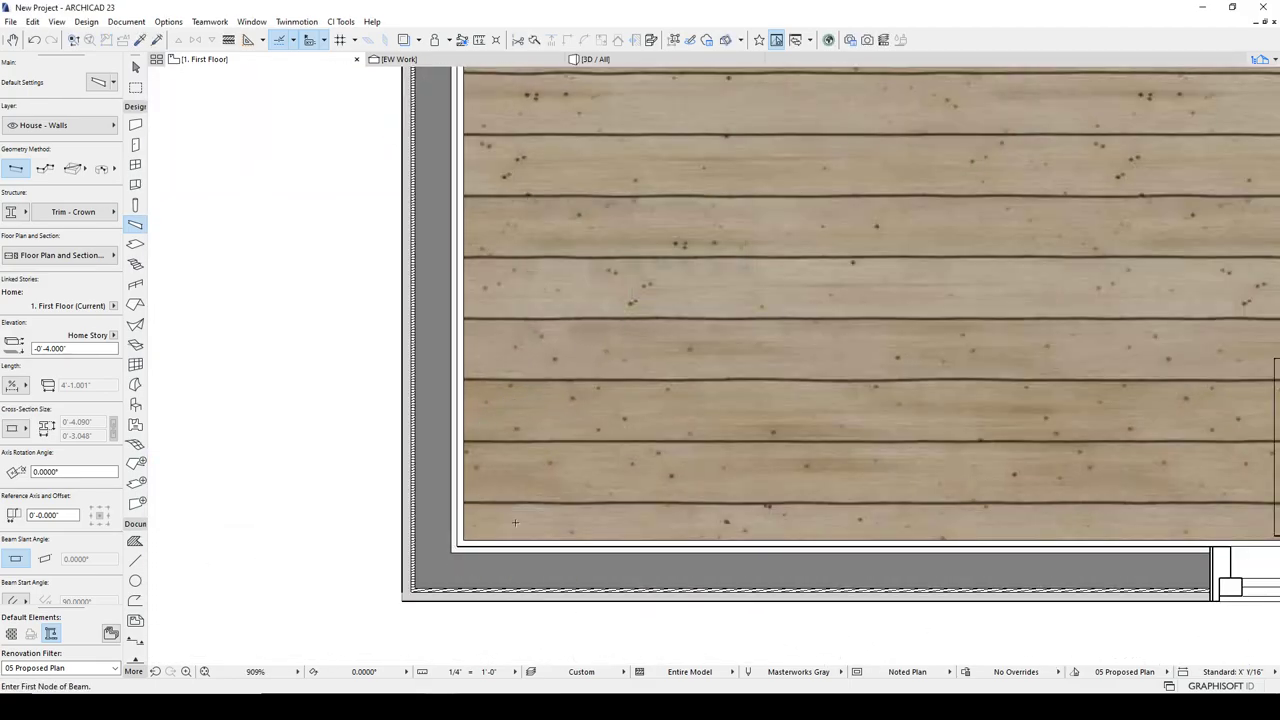
Try to draw a short Trim - Crown beam along the W11 window wall near the room corner
{"action": "left_click", "coordinate": [673, 547]}
{"action": "left_click", "coordinate": [576, 548]}
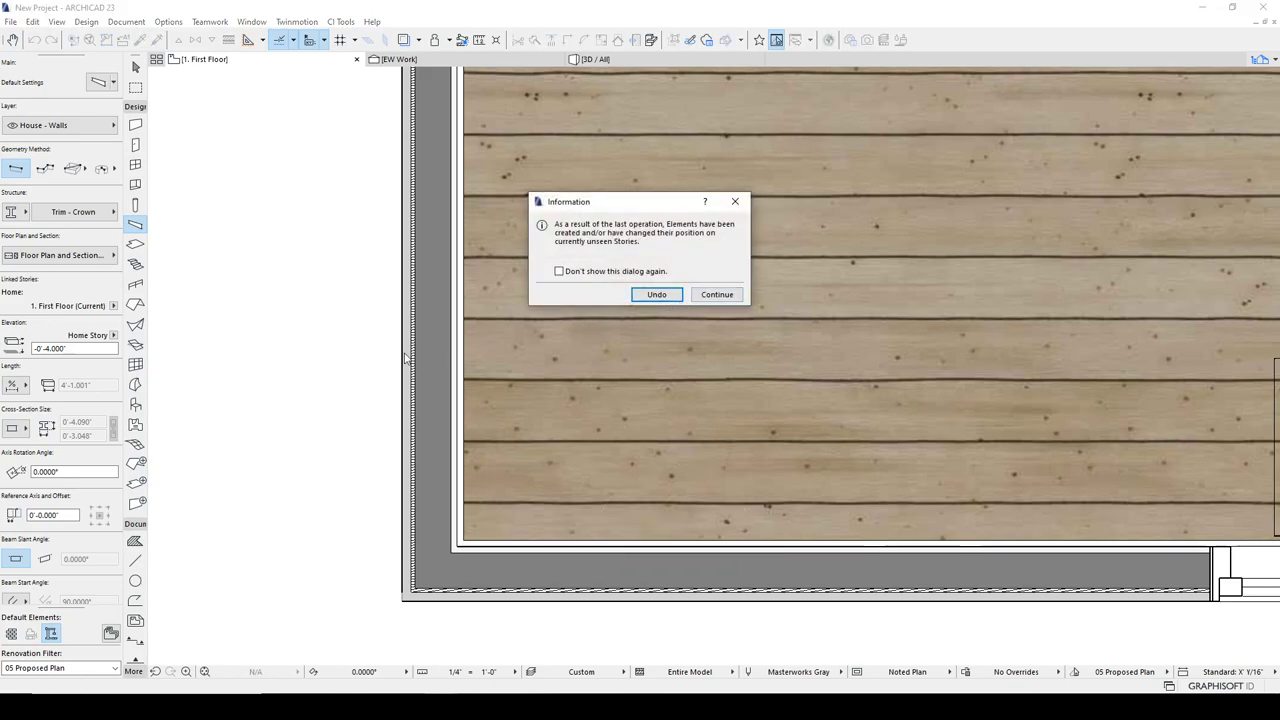
{"action": "left_click", "coordinate": [656, 294]}
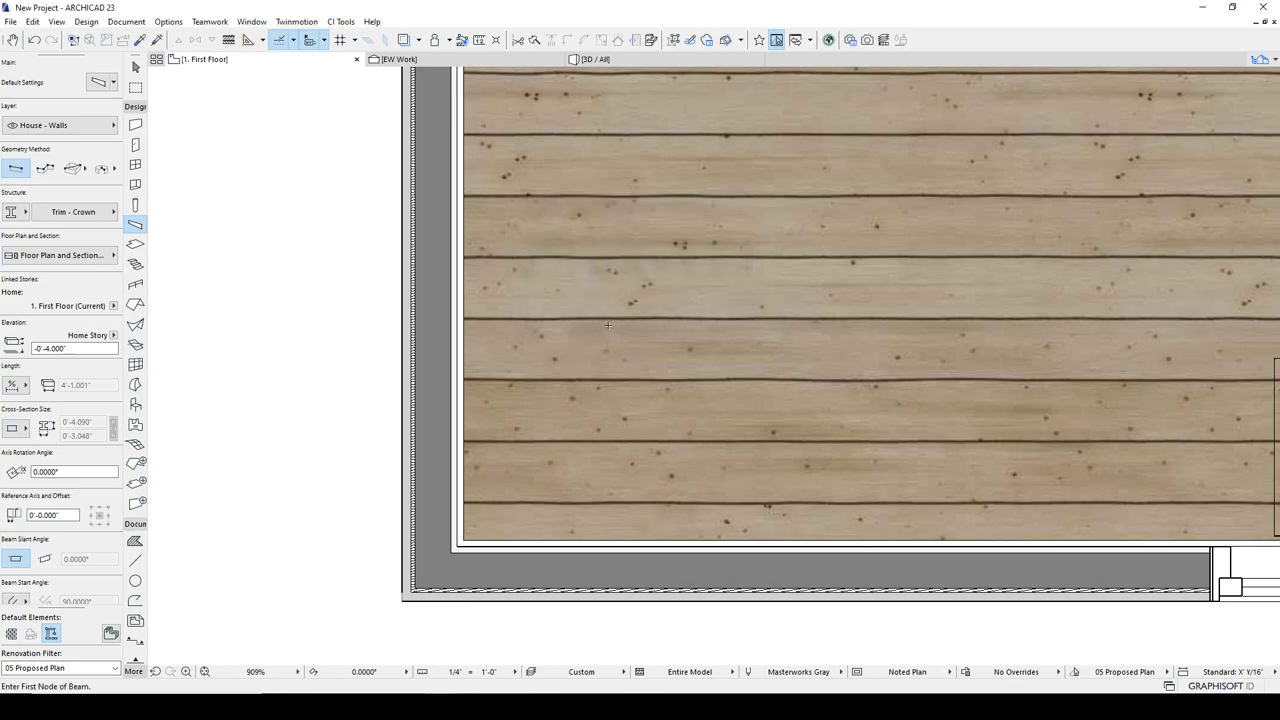
{"action": "left_click", "coordinate": [535, 542]}
{"action": "left_click", "coordinate": [521, 543]}
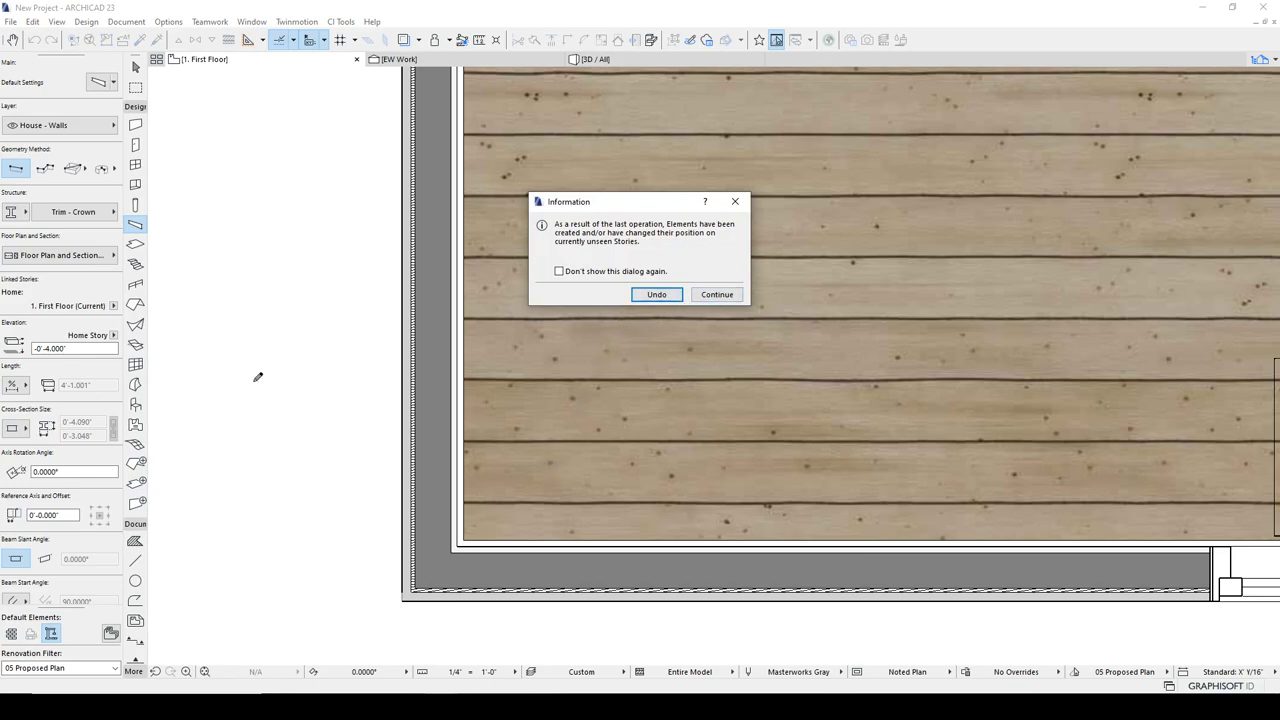
Set the beam elevation to 10'-1" and draw a Trim - Crown beam about 10" long on the W11 window wall near the corner
{"action": "left_click_drag", "start_coordinate": [94, 349], "coordinate": [36, 349]}
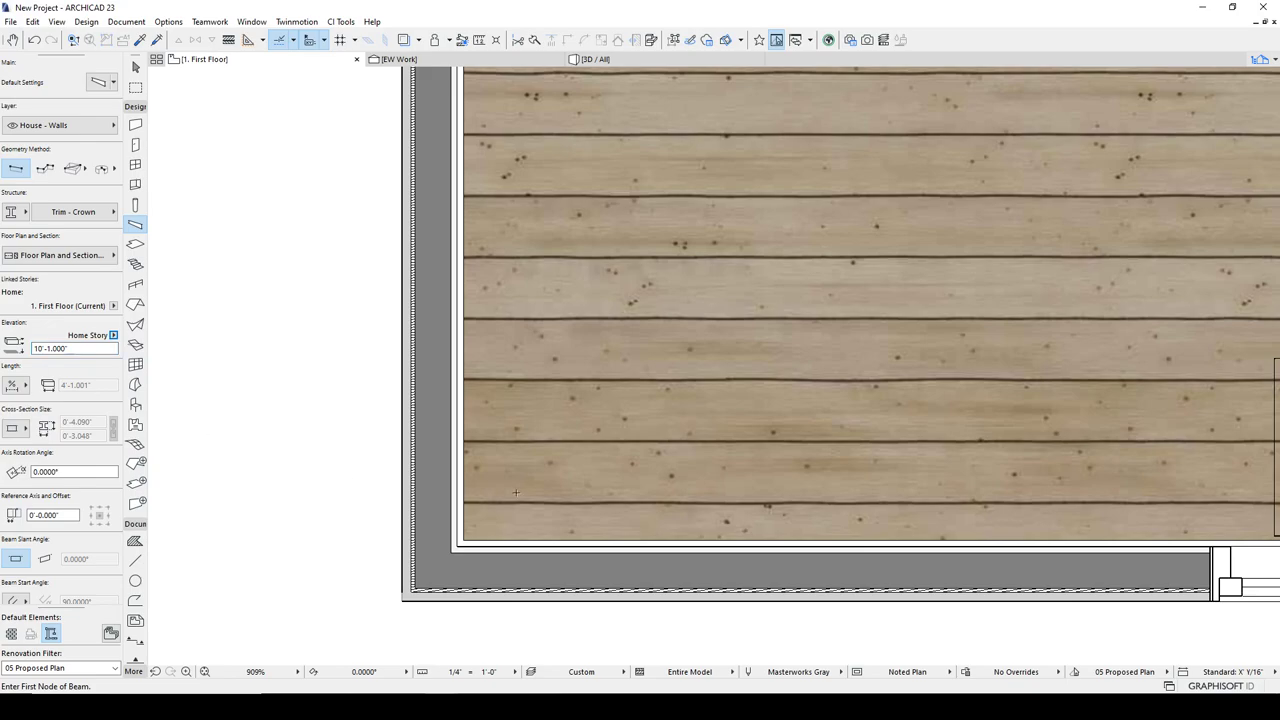
{"action": "left_click", "coordinate": [704, 546]}
{"action": "left_click", "coordinate": [603, 545]}
{"action": "left_click", "coordinate": [603, 545]}
{"action": "key", "text": "Escape"}
{"action": "key", "text": "Escape"}
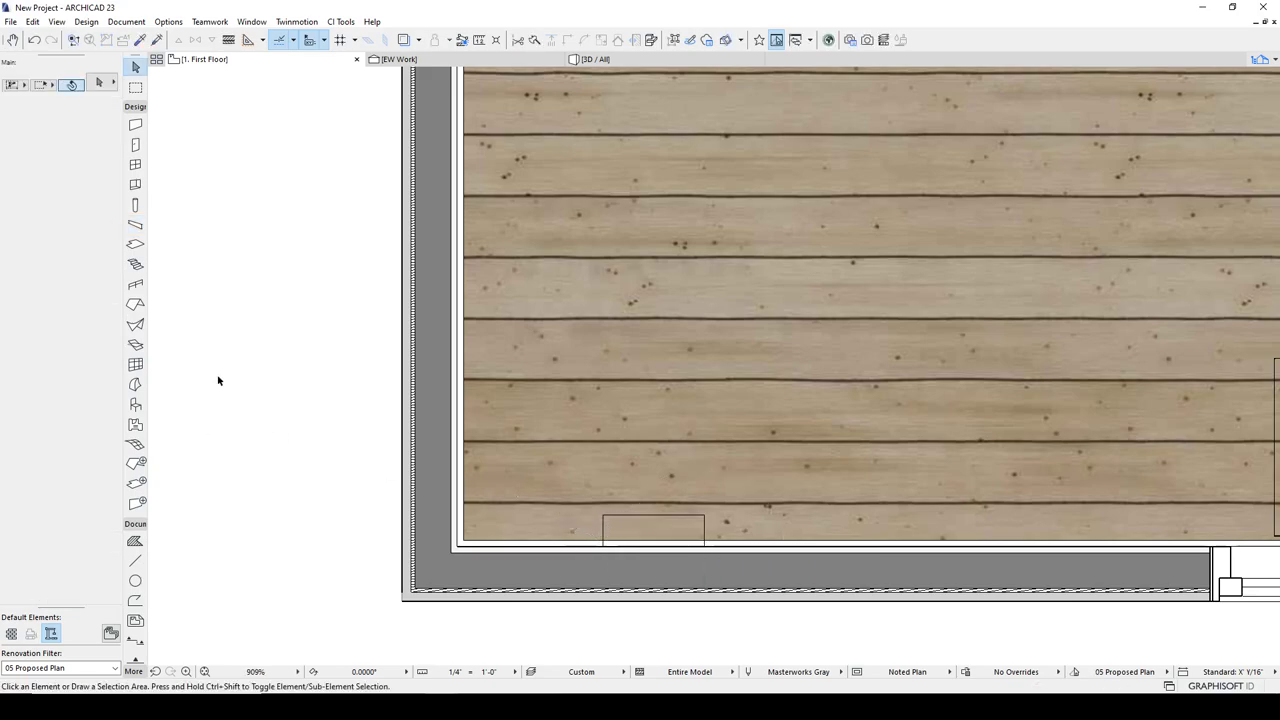
Stretch the short crown beam's near end to the room corner, making it about 2' long
{"action": "left_click", "coordinate": [135, 224]}
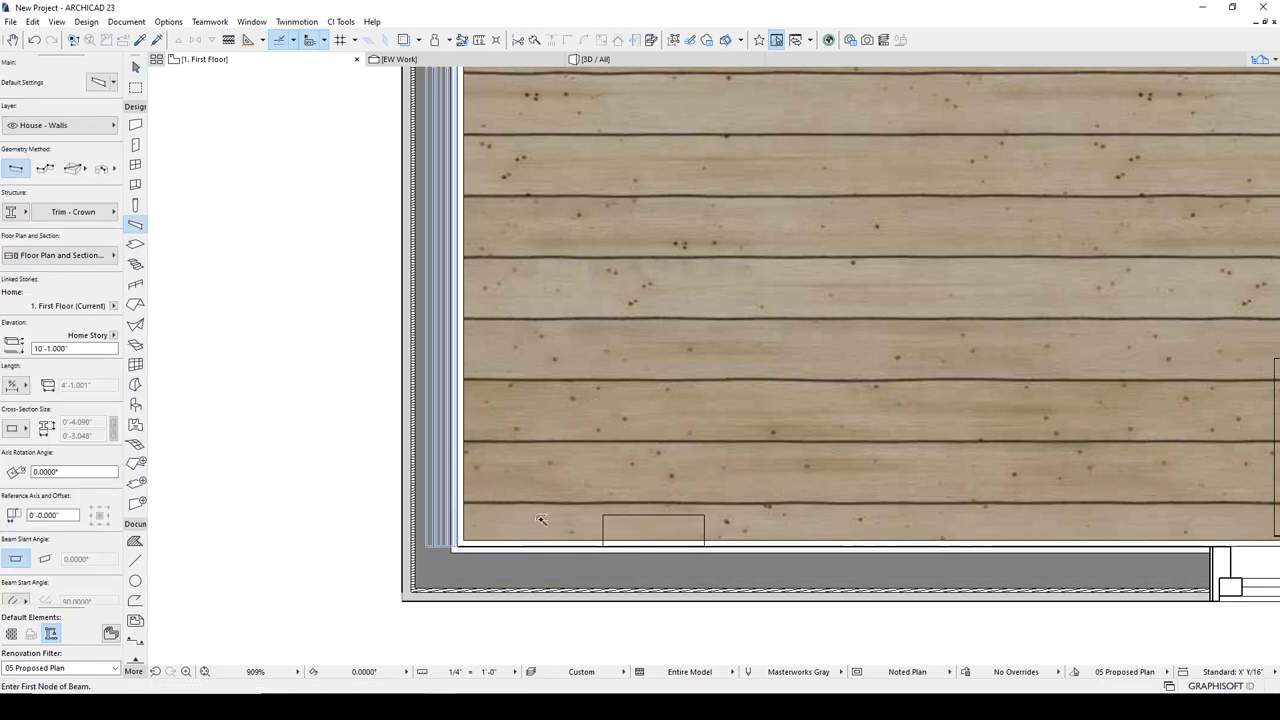
{"action": "key", "text": "Escape"}
{"action": "left_click", "coordinate": [606, 547]}
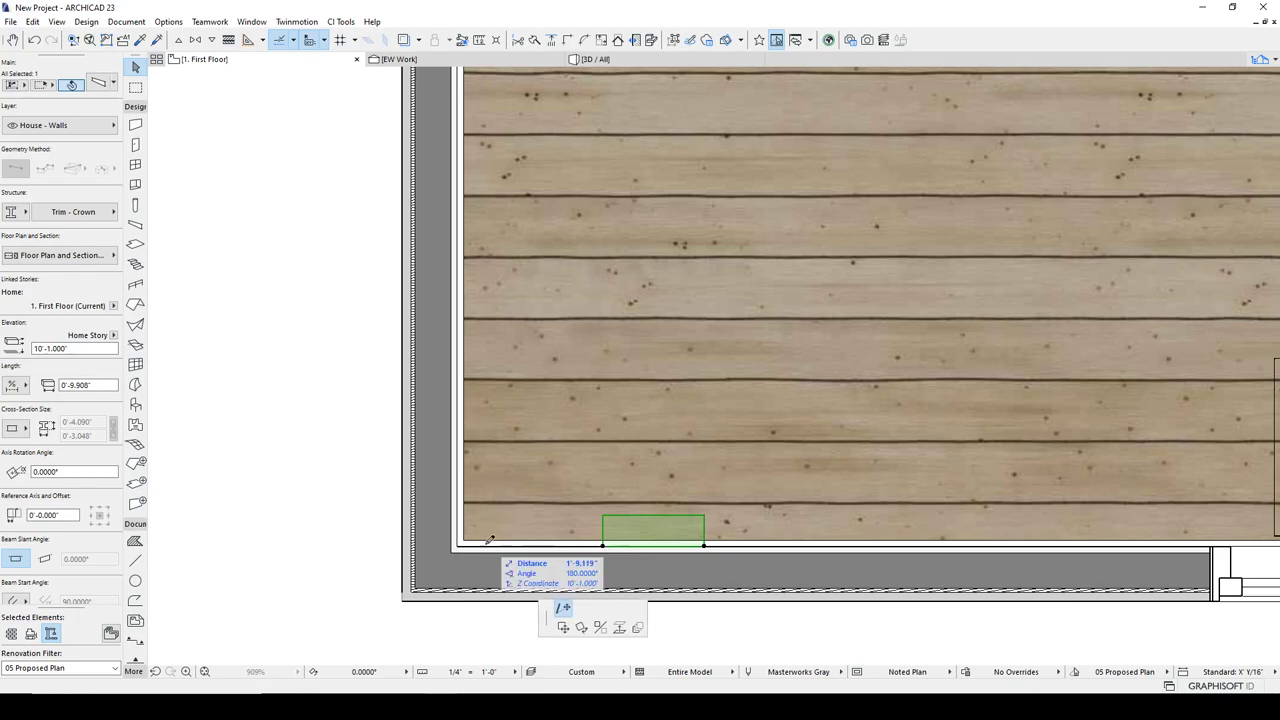
{"action": "left_click", "coordinate": [458, 545]}
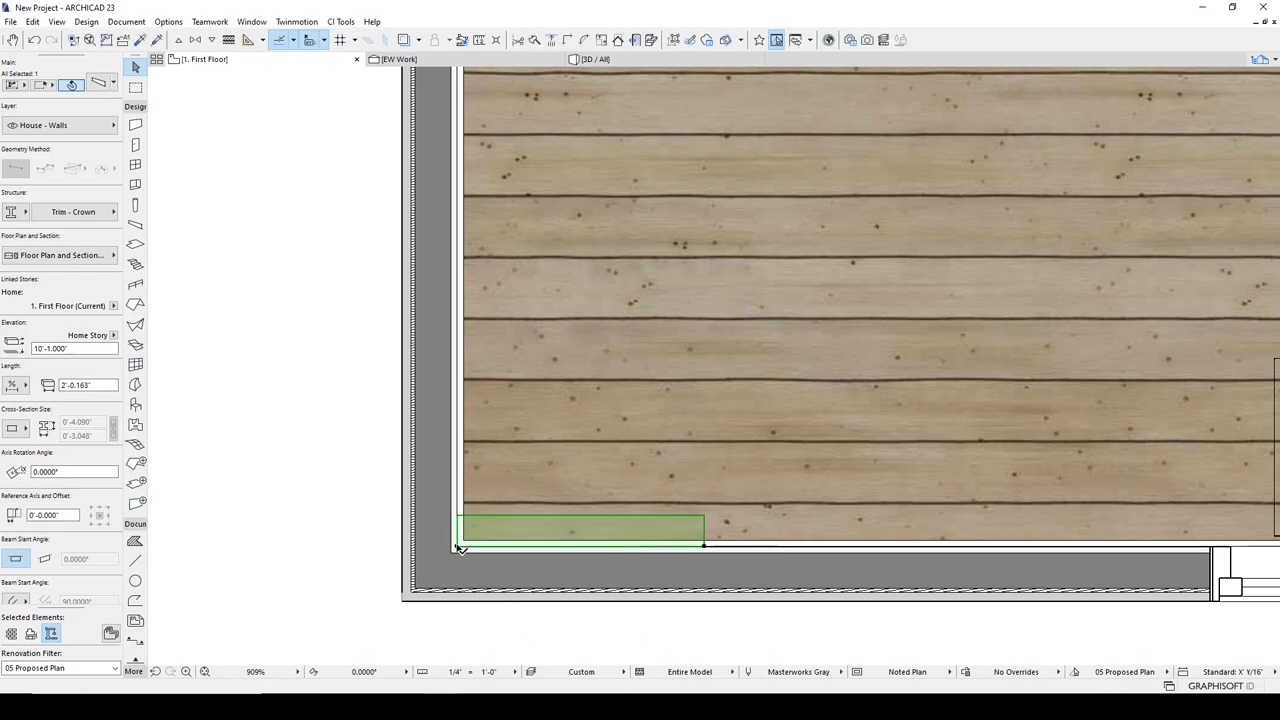
{"action": "key", "text": "Escape"}
{"action": "left_click", "coordinate": [460, 537], "text": "alt"}
{"action": "key", "text": "Escape"}
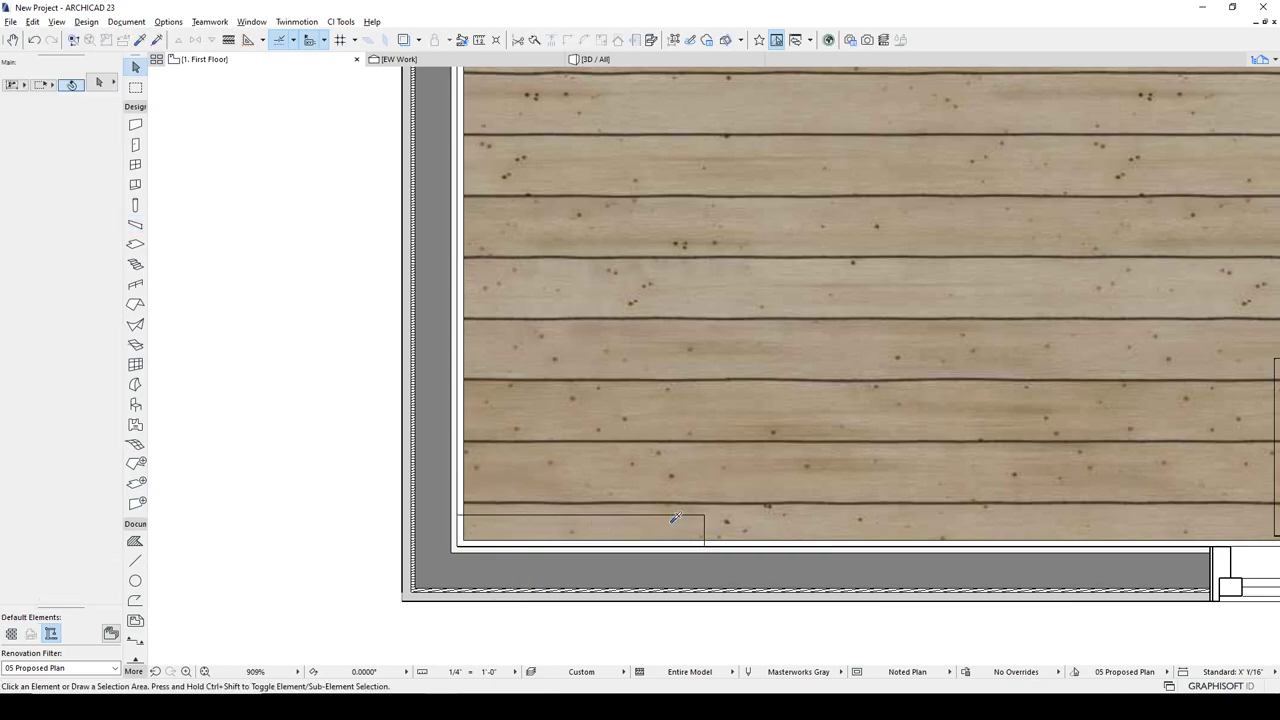
Using the short beam's settings, start a chained Trim - Crown beam at the room corner and run it to the partition's free end
{"action": "left_click", "coordinate": [704, 515], "text": "alt"}
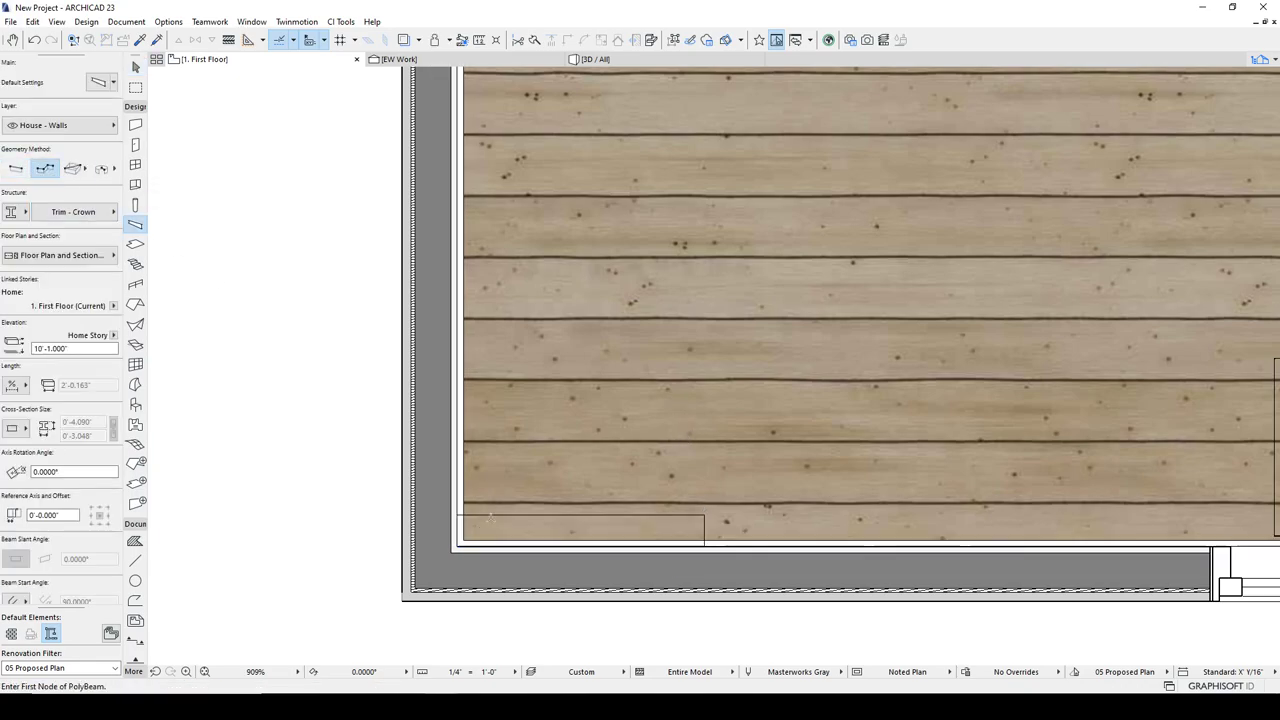
{"action": "left_click", "coordinate": [458, 545]}
{"action": "scroll", "coordinate": [458, 545], "scroll_direction": "down", "scroll_amount": 3}
{"action": "scroll", "coordinate": [474, 280], "scroll_direction": "up", "scroll_amount": 4}
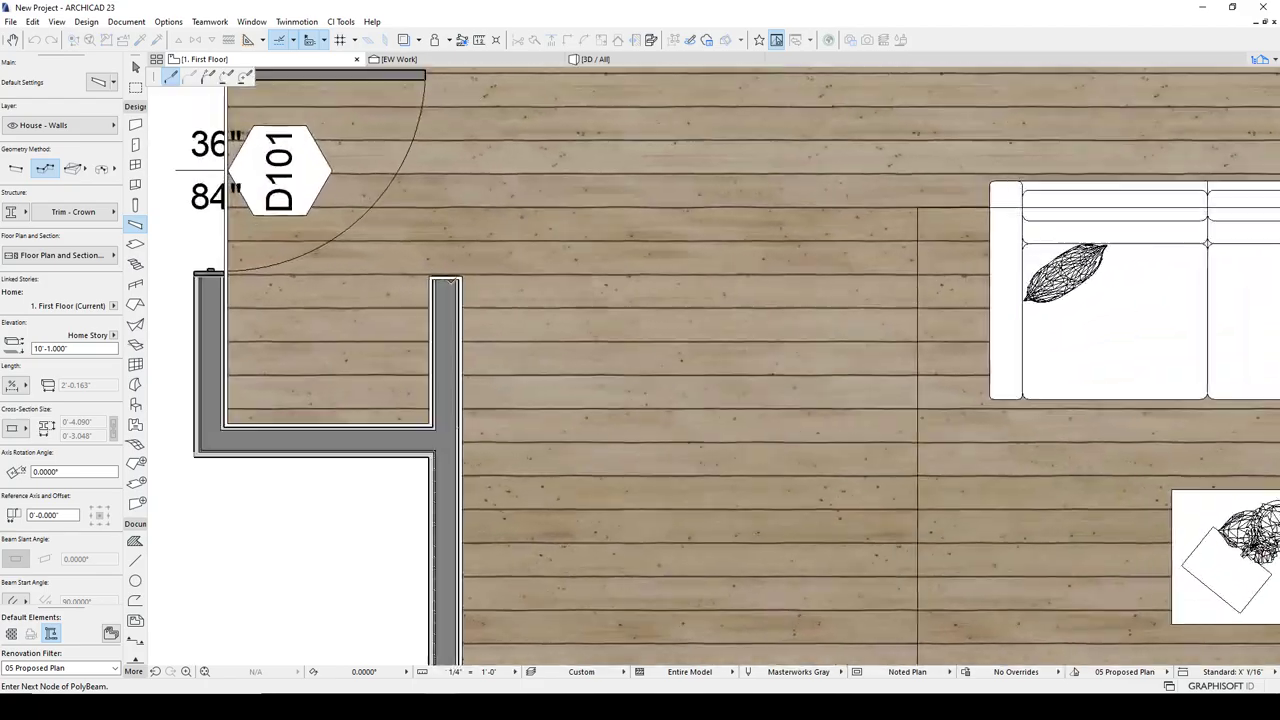
{"action": "scroll", "coordinate": [462, 280], "scroll_direction": "up", "scroll_amount": 3}
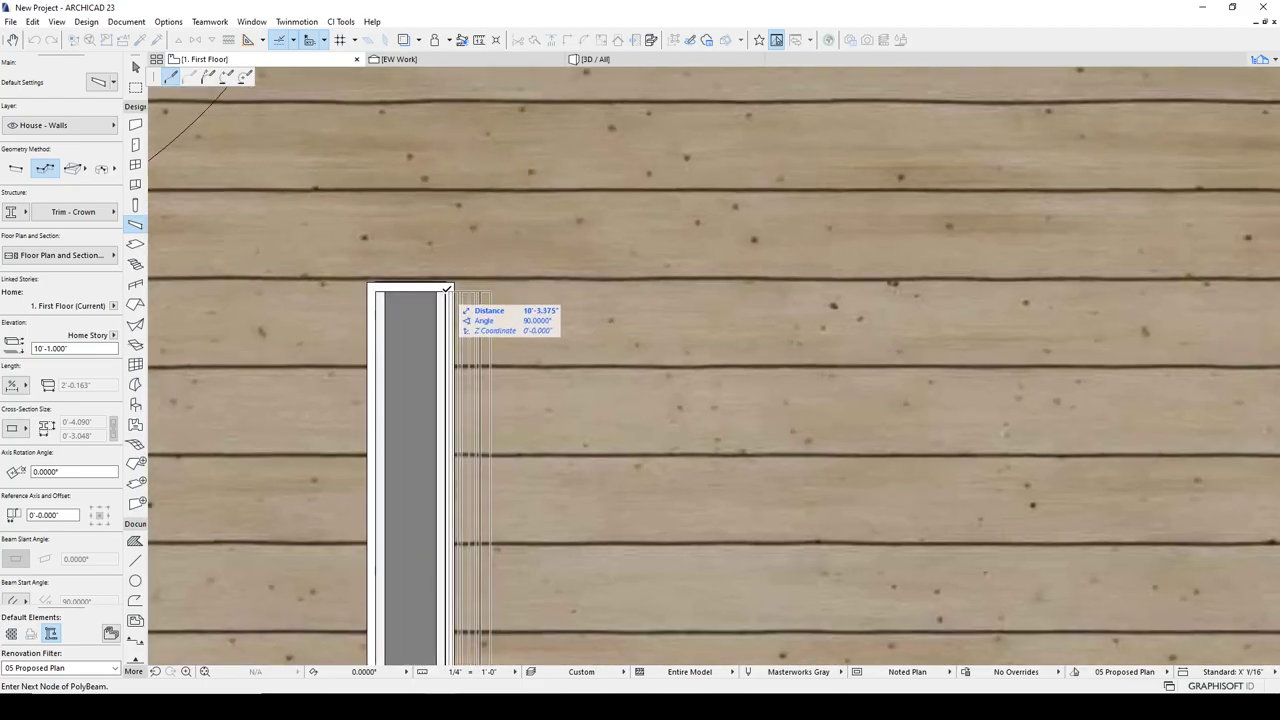
{"action": "scroll", "coordinate": [377, 289], "scroll_direction": "down", "scroll_amount": 3}
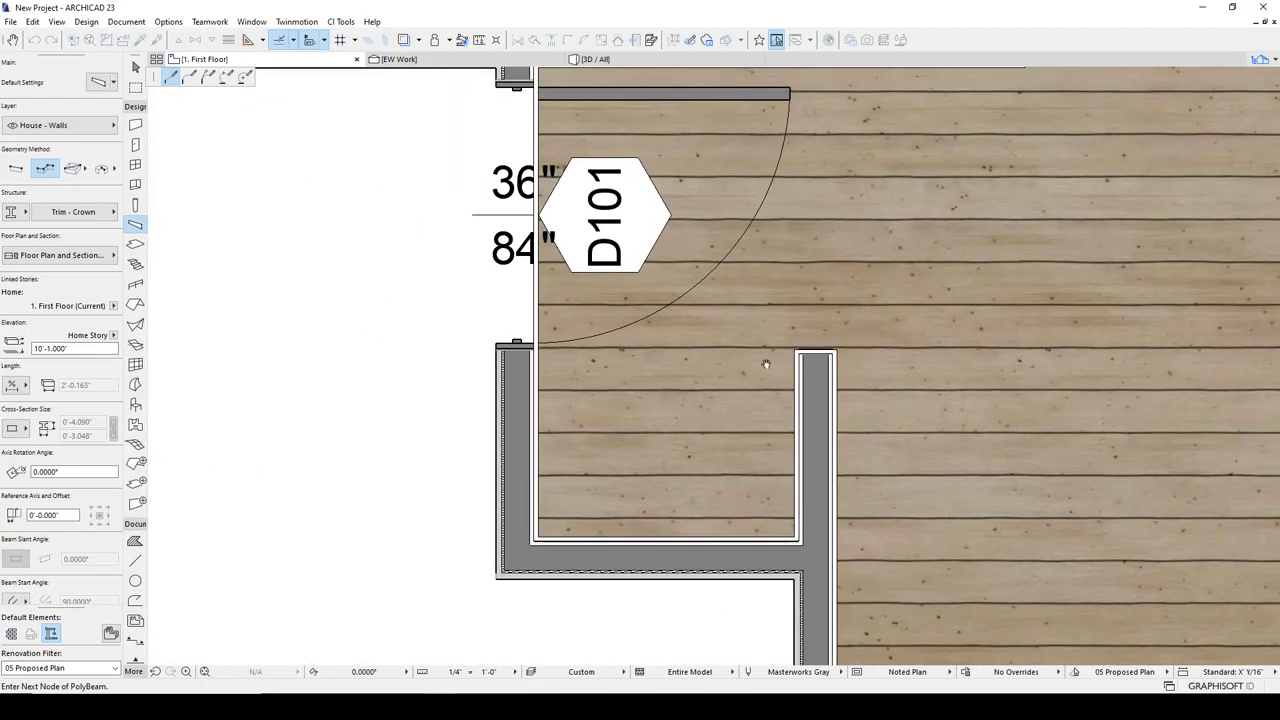
Continue the chained crown beam around the entry nook and past door D101 to the outside corner beside the hall
{"action": "left_click", "coordinate": [798, 541]}
{"action": "left_click", "coordinate": [536, 538]}
{"action": "middle_click_drag", "start_coordinate": [579, 325], "coordinate": [533, 540]}
{"action": "scroll", "coordinate": [491, 262], "scroll_direction": "up", "scroll_amount": 3}
{"action": "scroll", "coordinate": [502, 308], "scroll_direction": "down", "scroll_amount": 3}
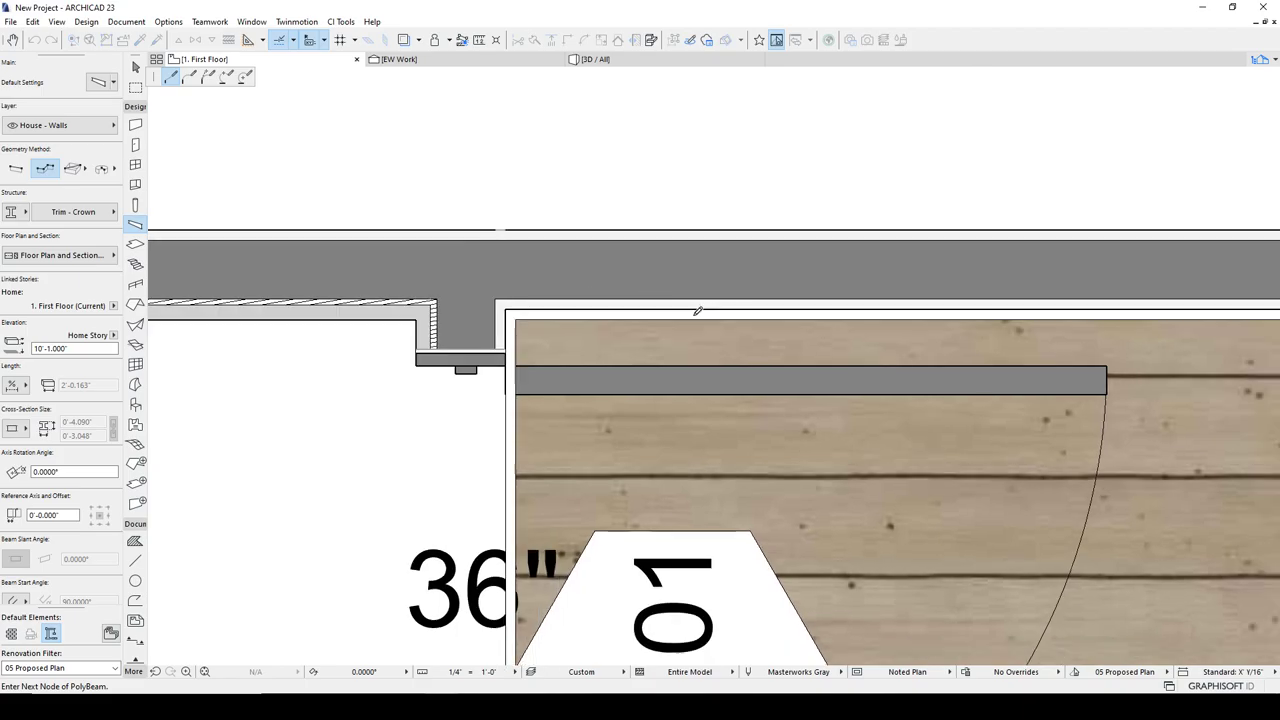
{"action": "scroll", "coordinate": [658, 308], "scroll_direction": "up", "scroll_amount": 4}
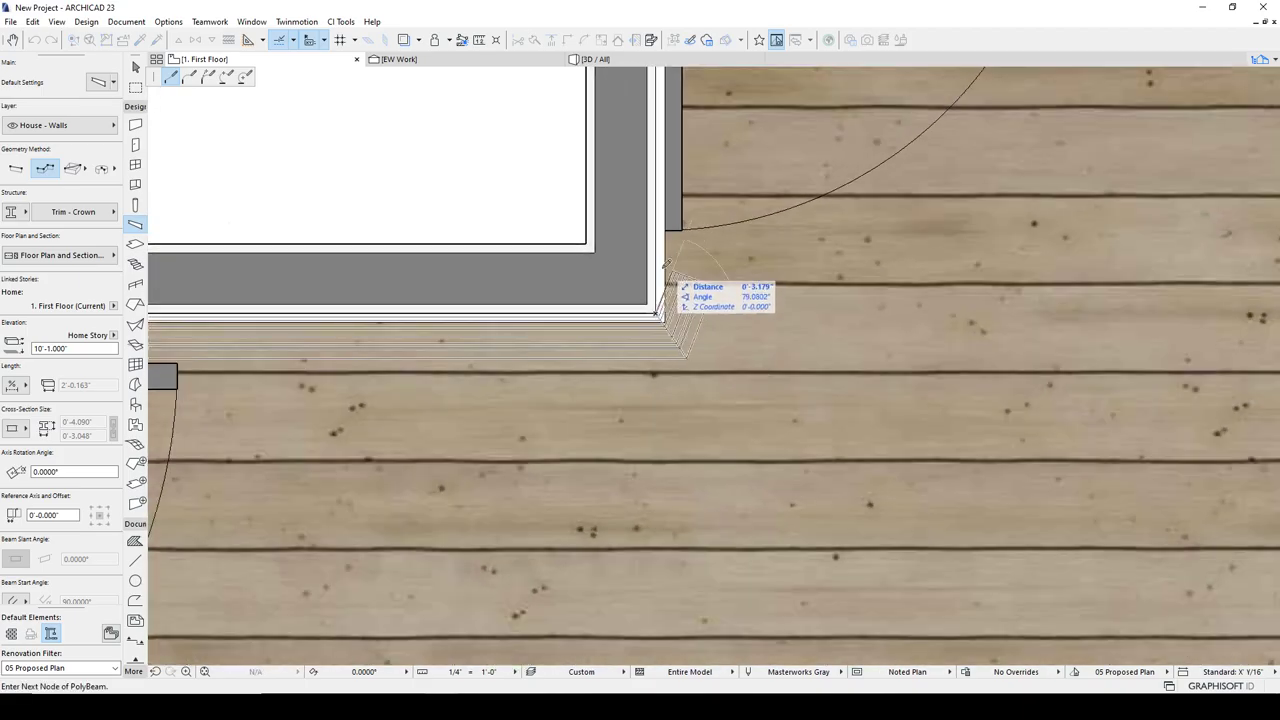
Continue the chained crown beam along the hall wall past door D03 and across the 48" closet doors to the far corner
{"action": "scroll", "coordinate": [660, 300], "scroll_direction": "down", "scroll_amount": 5}
{"action": "scroll", "coordinate": [591, 311], "scroll_direction": "up", "scroll_amount": 3}
{"action": "scroll", "coordinate": [591, 311], "scroll_direction": "up", "scroll_amount": 3}
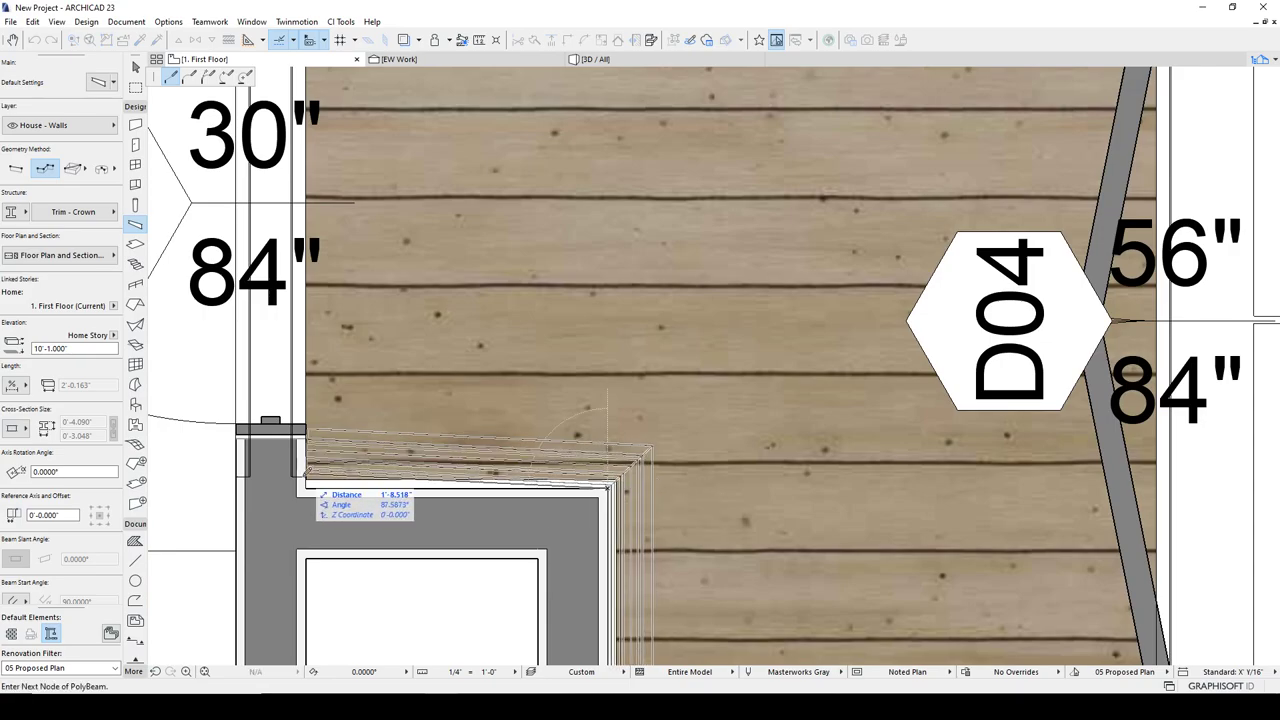
{"action": "scroll", "coordinate": [380, 400], "scroll_direction": "down", "scroll_amount": 3}
{"action": "scroll", "coordinate": [372, 400], "scroll_direction": "up", "scroll_amount": 2}
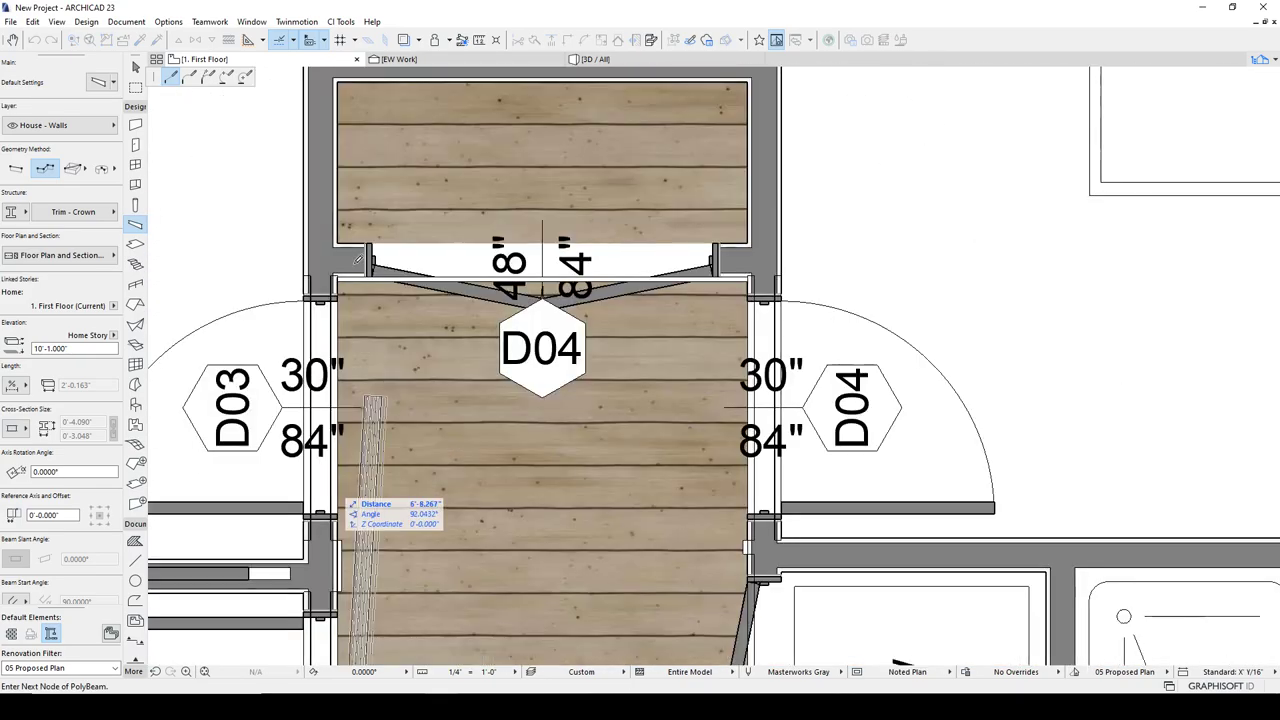
{"action": "scroll", "coordinate": [372, 400], "scroll_direction": "up", "scroll_amount": 4}
{"action": "scroll", "coordinate": [881, 372], "scroll_direction": "down", "scroll_amount": 2}
{"action": "scroll", "coordinate": [1000, 362], "scroll_direction": "down", "scroll_amount": 1}
{"action": "middle_click_drag", "start_coordinate": [1030, 358], "coordinate": [580, 316]}
{"action": "scroll", "coordinate": [760, 304], "scroll_direction": "up", "scroll_amount": 3}
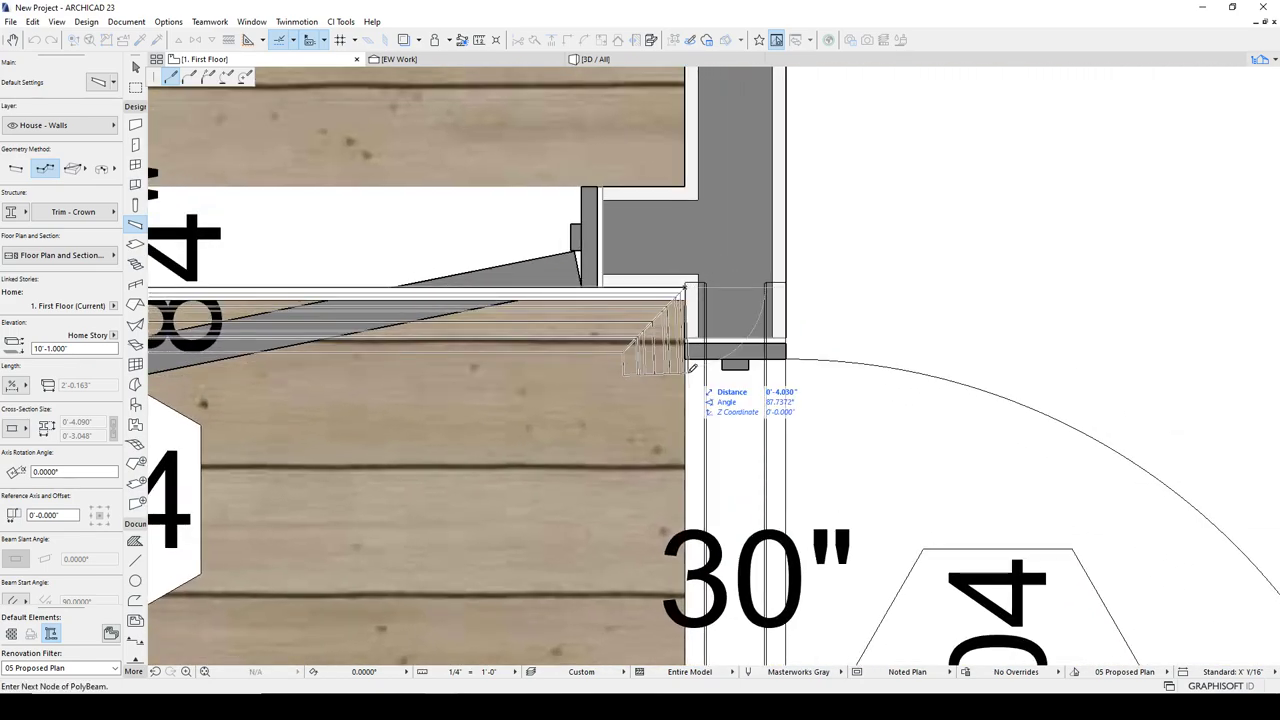
Run the chained crown beam back along the opposite hall wall past the laundry doors and finish it around the wall's free end
{"action": "scroll", "coordinate": [721, 476], "scroll_direction": "down", "scroll_amount": 3}
{"action": "middle_click_drag", "start_coordinate": [720, 477], "coordinate": [668, 184]}
{"action": "middle_click_drag", "start_coordinate": [683, 455], "coordinate": [643, 261]}
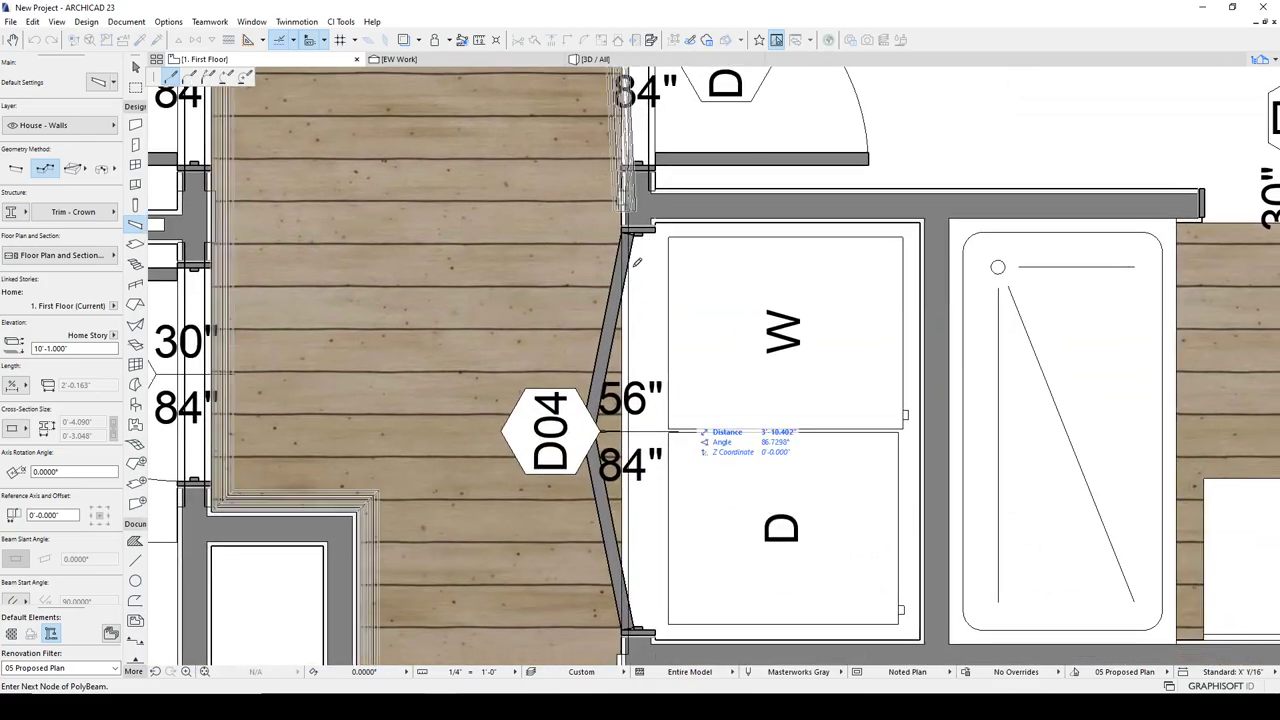
{"action": "middle_click_drag", "start_coordinate": [639, 498], "coordinate": [619, 204]}
{"action": "scroll", "coordinate": [618, 203], "scroll_direction": "down", "scroll_amount": 3}
{"action": "scroll", "coordinate": [625, 375], "scroll_direction": "up", "scroll_amount": 5}
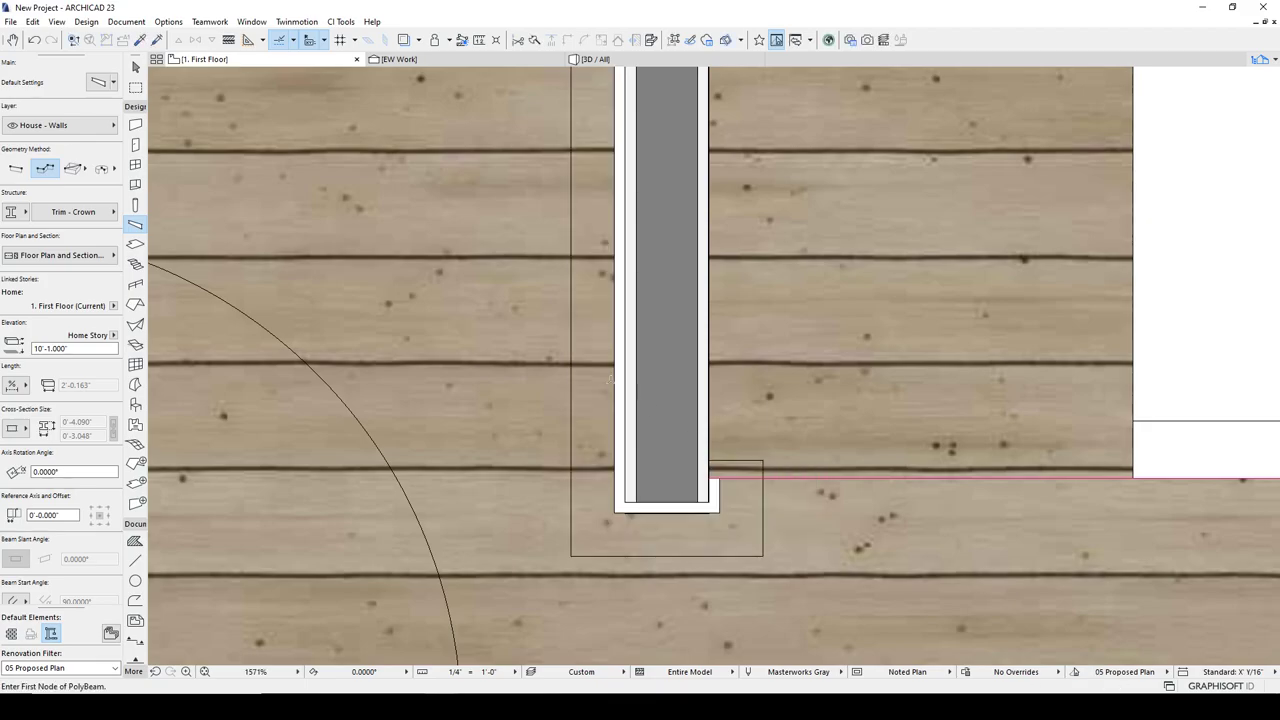
Examine the finished crown molding in 3D along the living room, entry and hall walls, including its corners and free ends
{"action": "scroll", "coordinate": [617, 391], "scroll_direction": "down", "scroll_amount": 3}
{"action": "key", "text": "F3"}
{"action": "scroll", "coordinate": [747, 275], "scroll_direction": "down", "scroll_amount": 8}
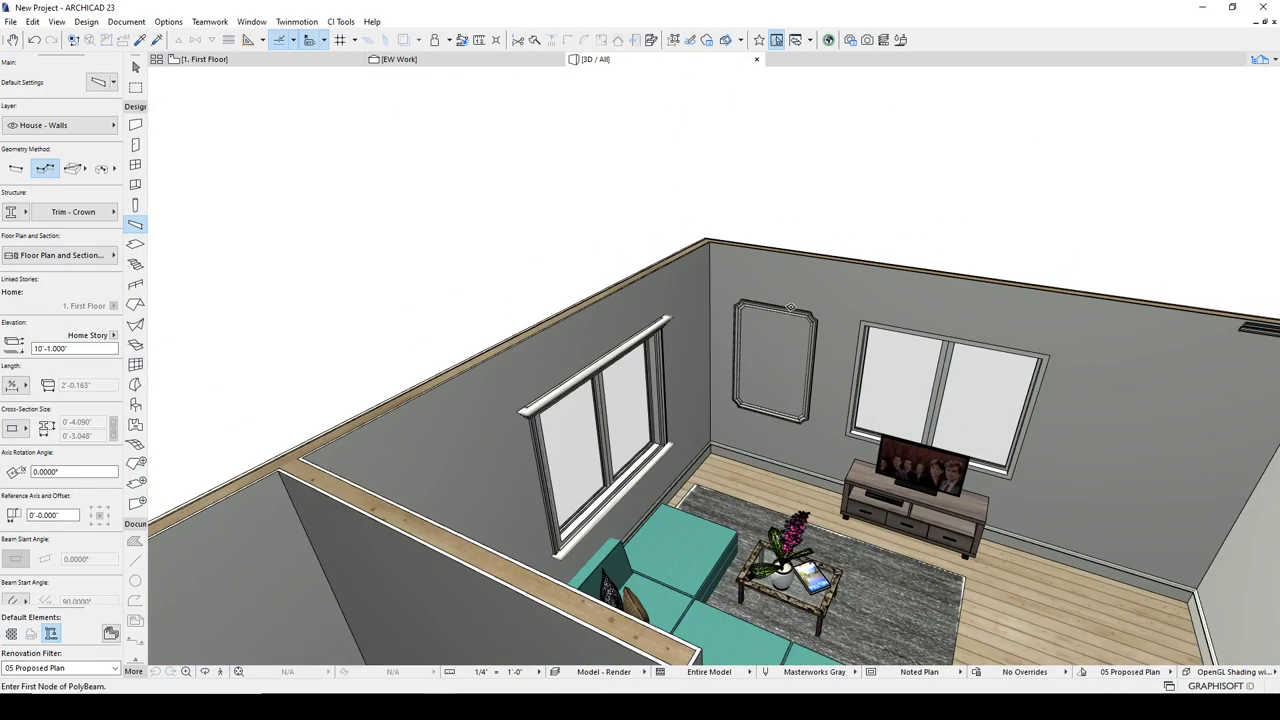
{"action": "middle_click_drag", "start_coordinate": [842, 356], "coordinate": [1104, 304], "text": "shift"}
{"action": "scroll", "coordinate": [1104, 304], "scroll_direction": "up", "scroll_amount": 6}
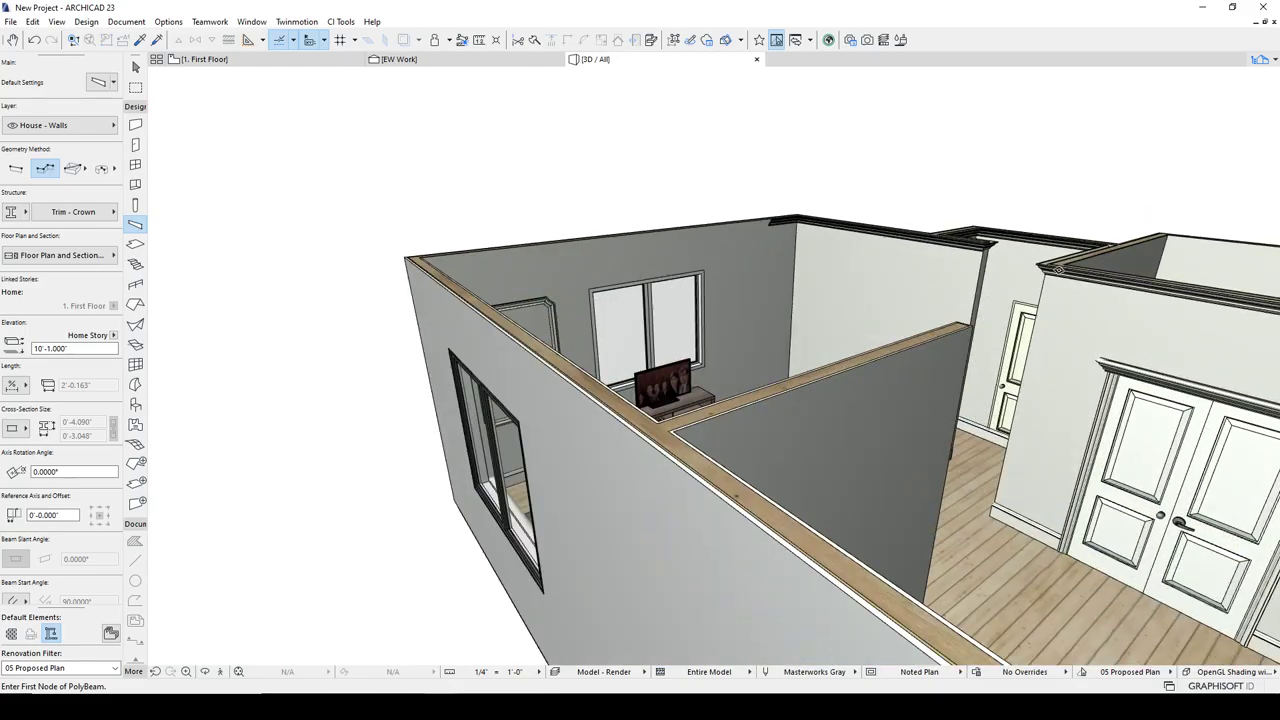
{"action": "middle_click_drag", "start_coordinate": [1048, 266], "coordinate": [1143, 274], "text": "shift"}
{"action": "scroll", "coordinate": [1203, 260], "scroll_direction": "up", "scroll_amount": 2}
{"action": "scroll", "coordinate": [1075, 322], "scroll_direction": "up", "scroll_amount": 2}
{"action": "middle_click_drag", "start_coordinate": [1075, 320], "coordinate": [1052, 293], "text": "shift"}
{"action": "key", "text": "Escape"}
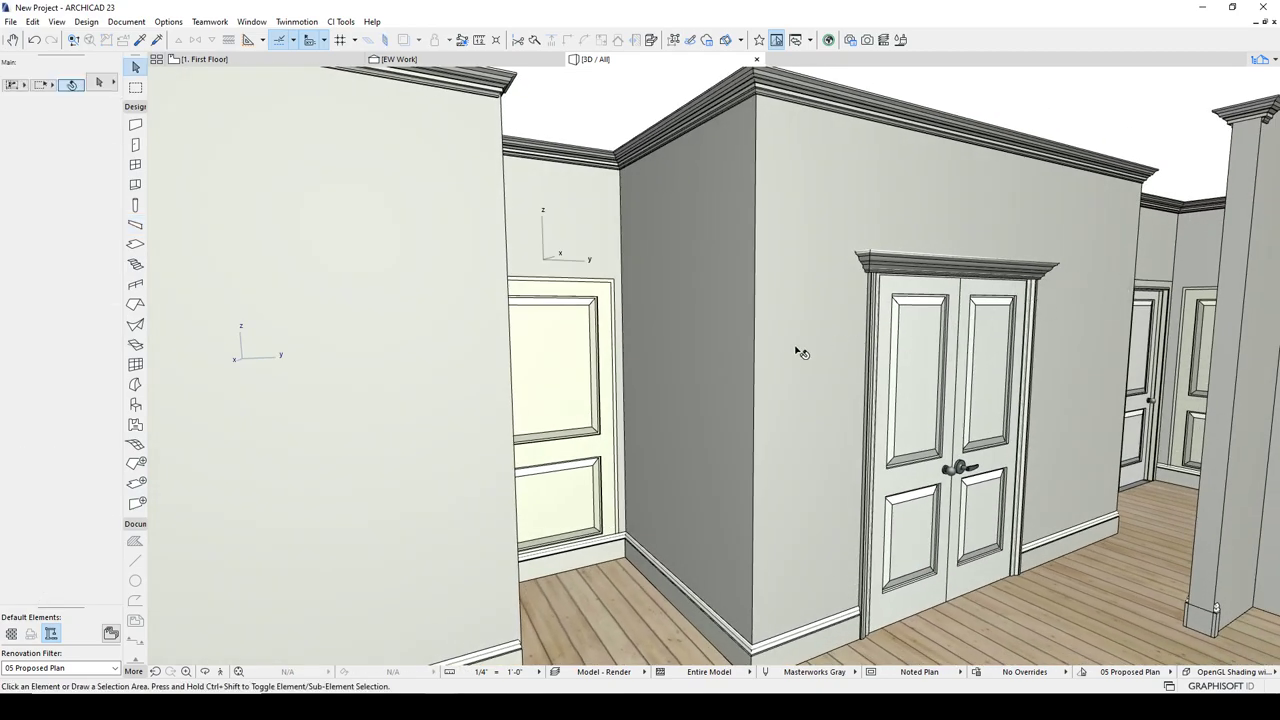
{"action": "scroll", "coordinate": [783, 366], "scroll_direction": "down", "scroll_amount": 1}
{"action": "middle_click_drag", "start_coordinate": [836, 366], "coordinate": [800, 333], "text": "shift"}
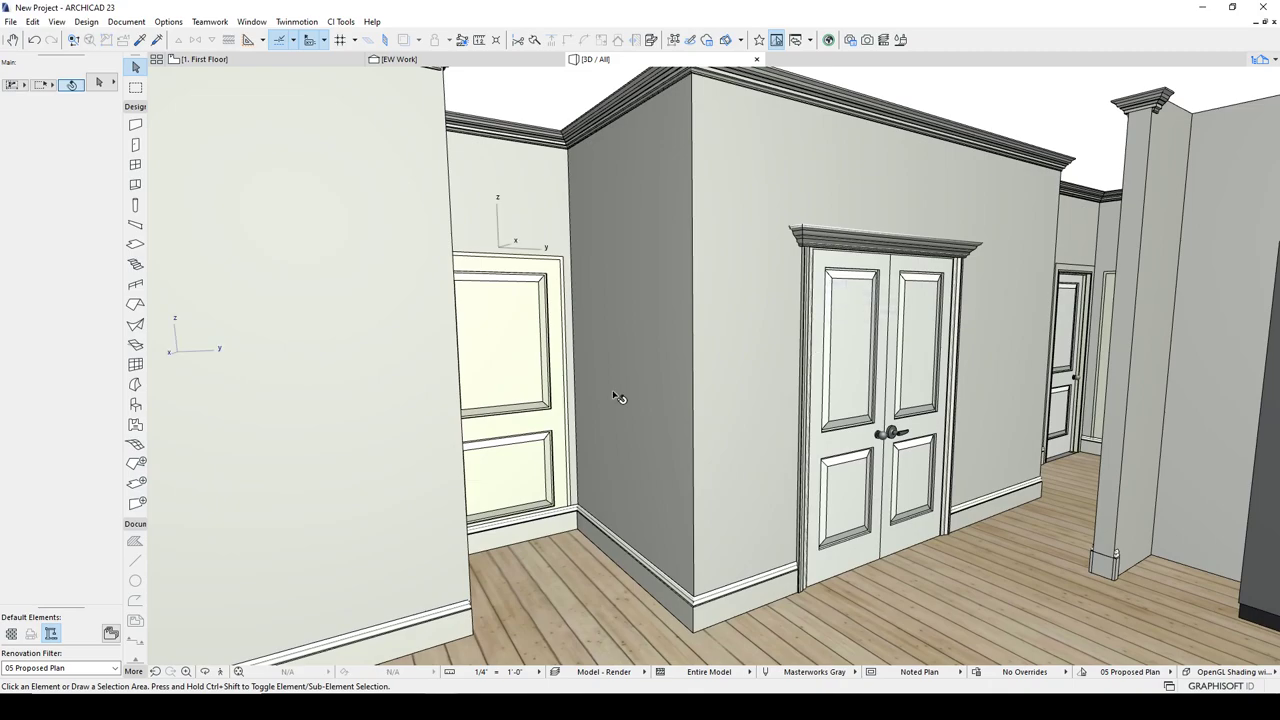
{"action": "middle_click_drag", "start_coordinate": [919, 372], "coordinate": [597, 409]}
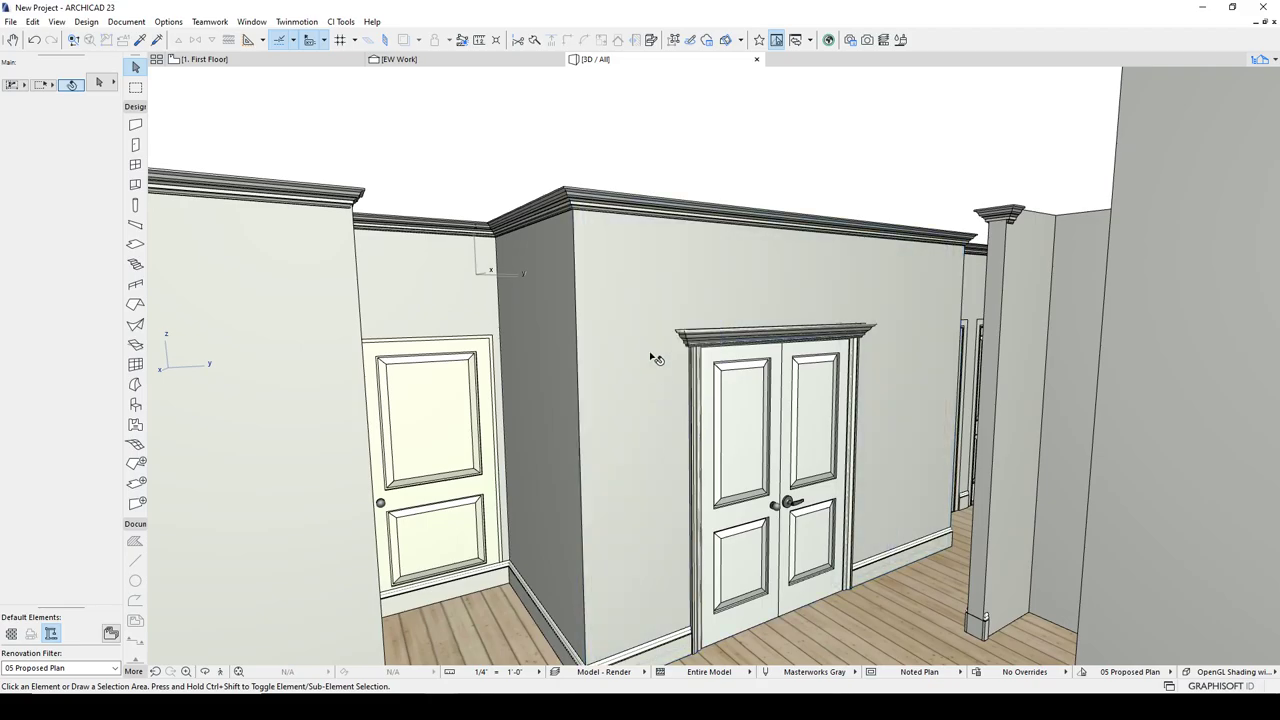
{"action": "middle_click_drag", "start_coordinate": [748, 327], "coordinate": [738, 358], "text": "shift"}
Return to the first floor plan and load the Ceiling Slab favorite as the slab settings
{"action": "key", "text": "F2"}
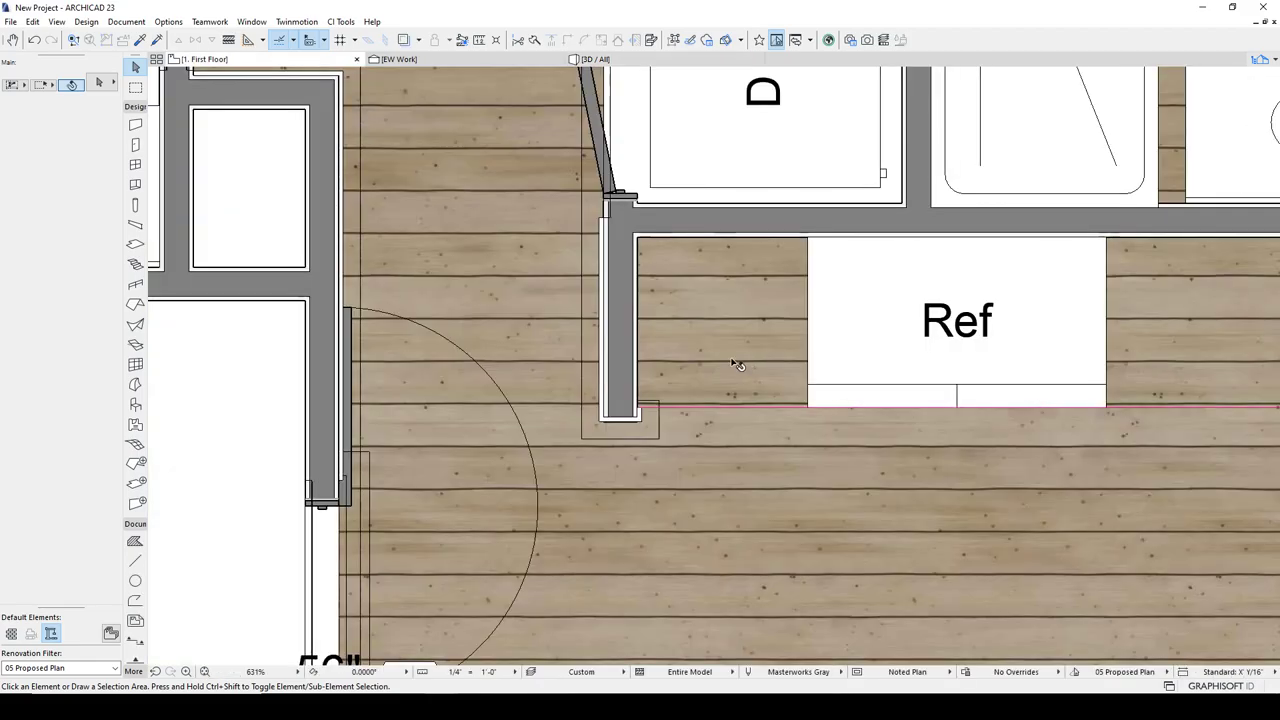
{"action": "left_click", "coordinate": [135, 245]}
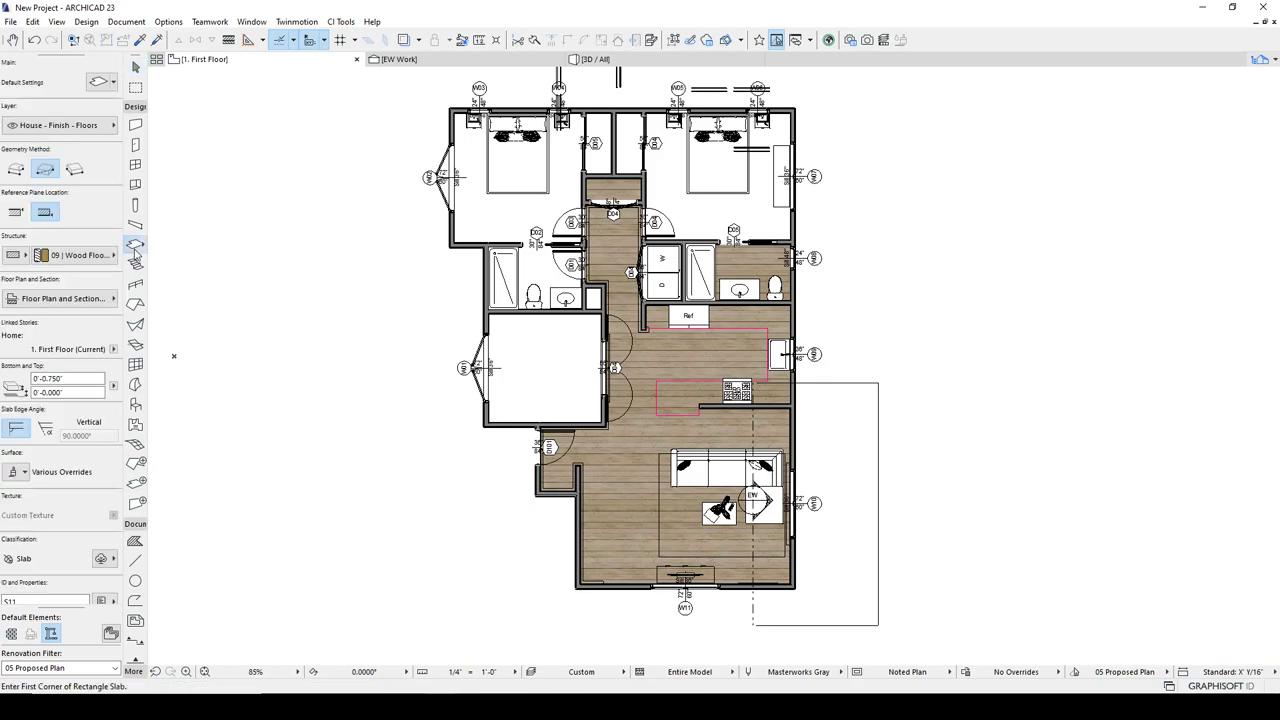
{"action": "right_click", "coordinate": [141, 248]}
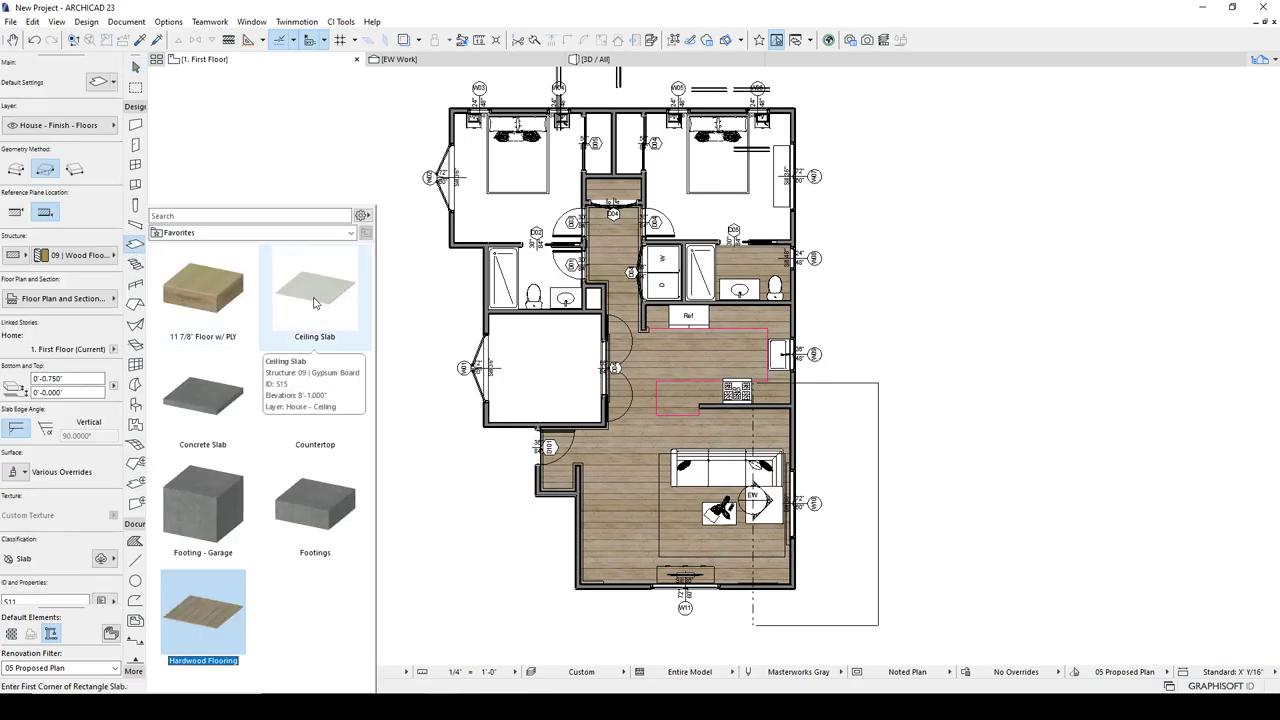
{"action": "double_click", "coordinate": [314, 300]}
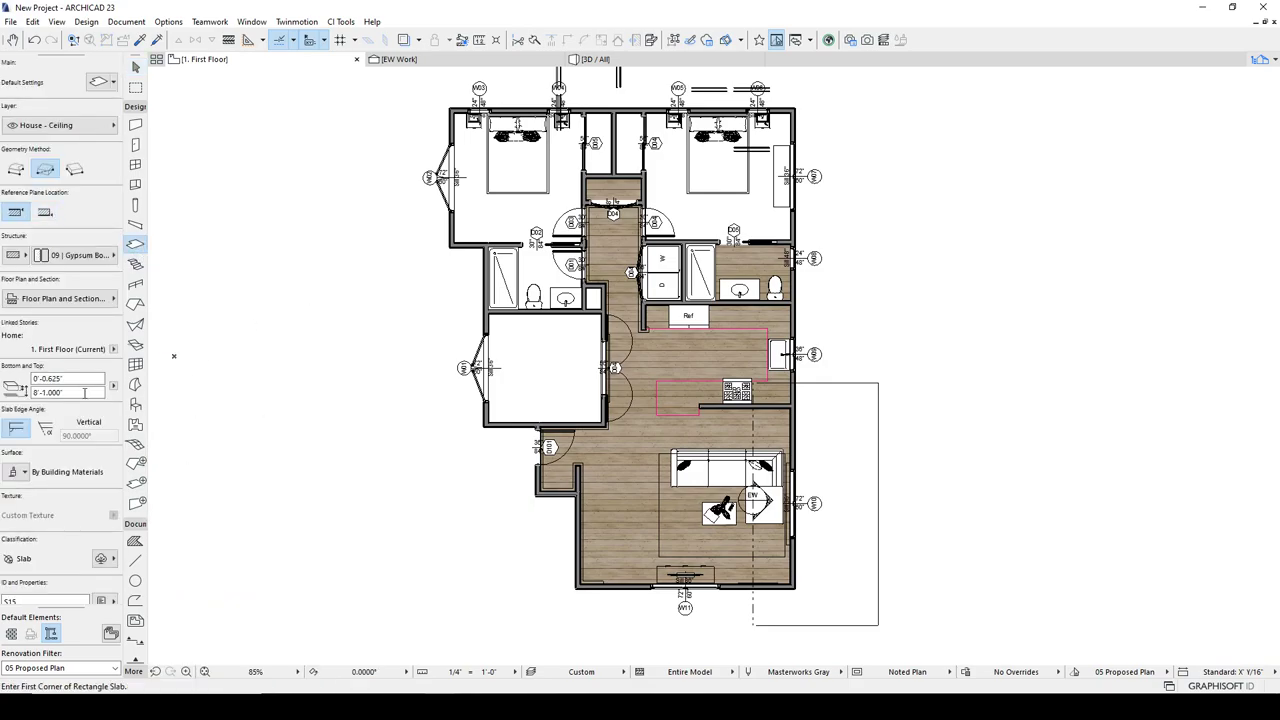